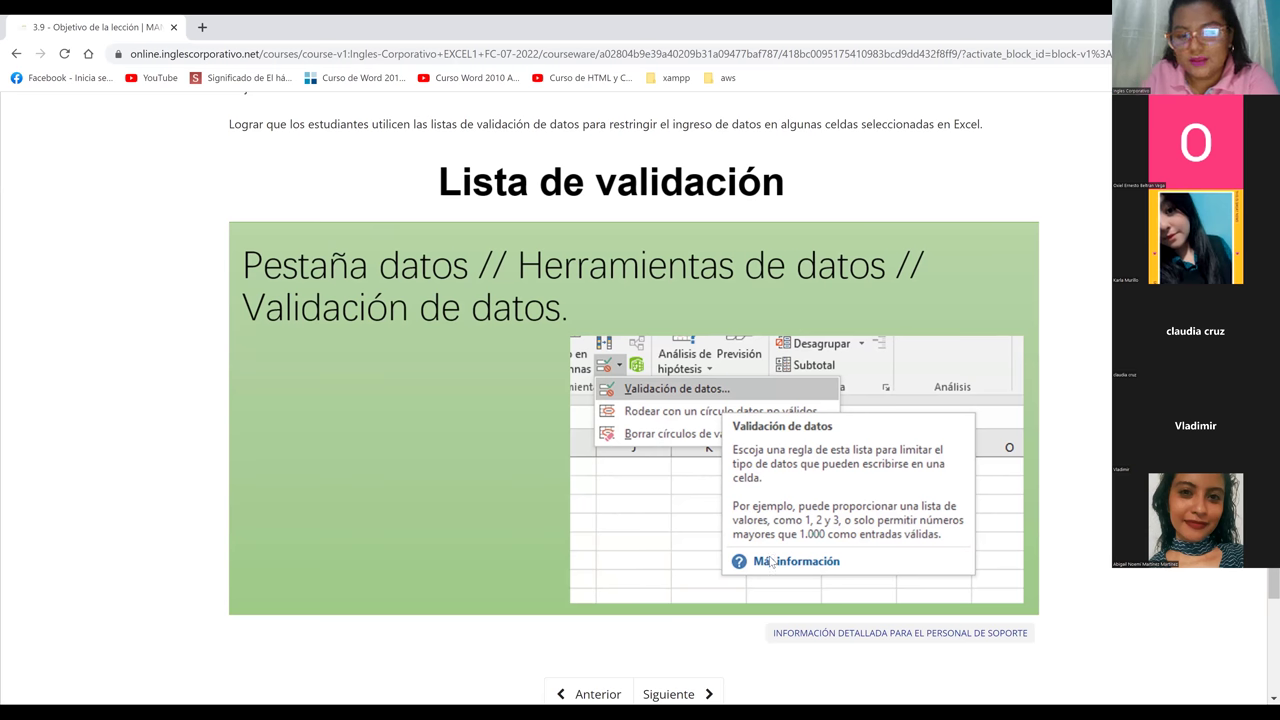
Advance to lesson 3.10 'Listas de validación de datos' and scroll down to its embedded video
{"action": "scroll", "coordinate": [708, 620], "scroll_direction": "down", "scroll_amount": 2}
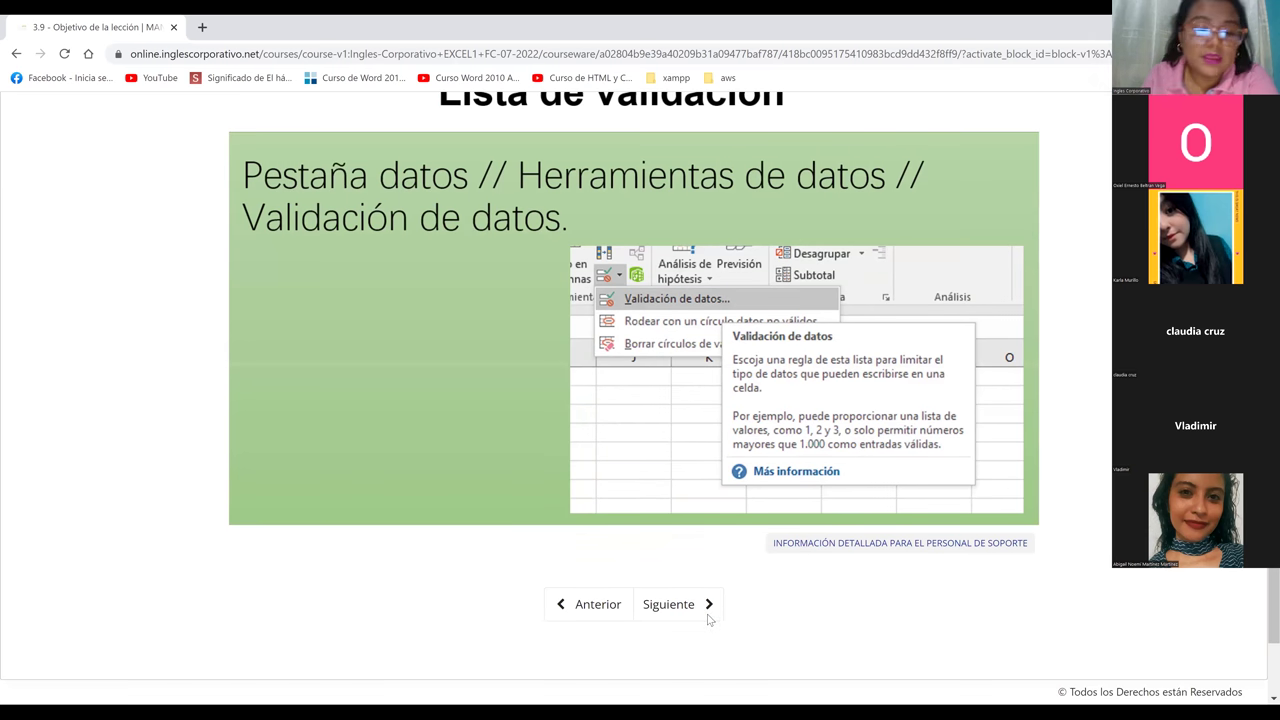
{"action": "left_click", "coordinate": [707, 615]}
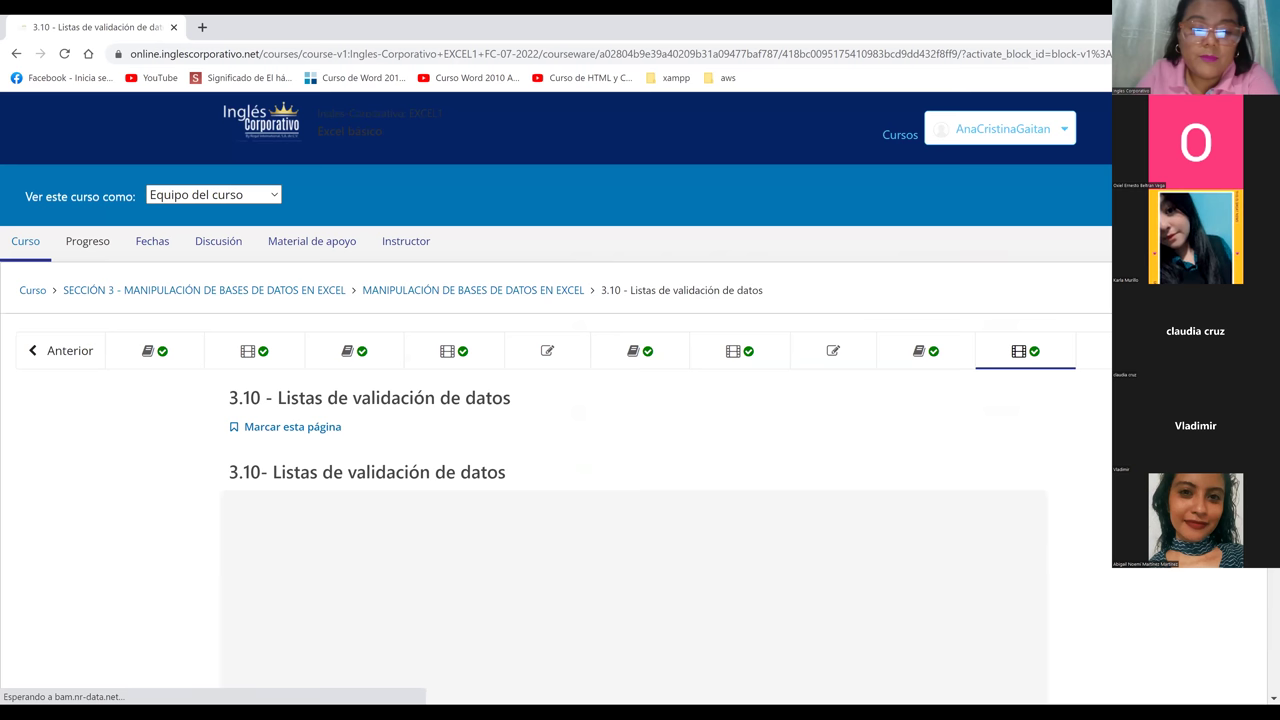
{"action": "scroll", "coordinate": [627, 397], "scroll_direction": "down", "scroll_amount": 3}
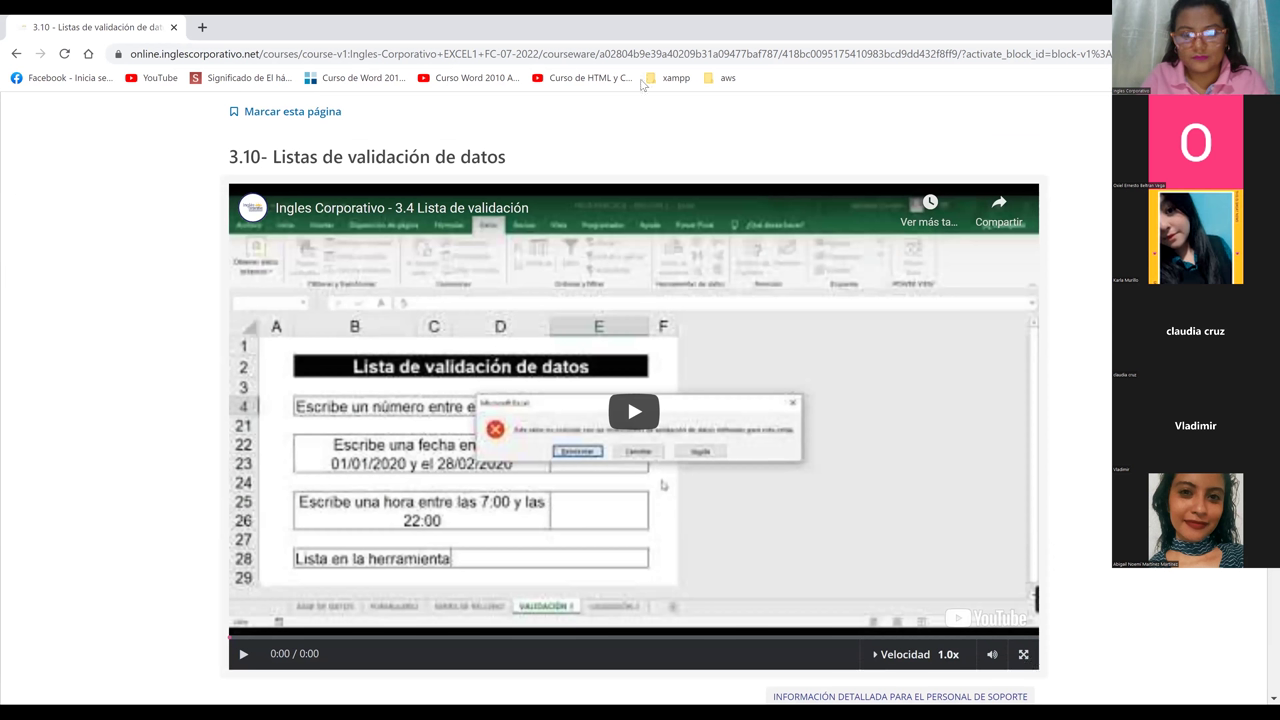
Make the lesson video fullscreen, then open '3.4 Lista de validación' on youtube.com in a new tab
{"action": "key", "text": "f"}
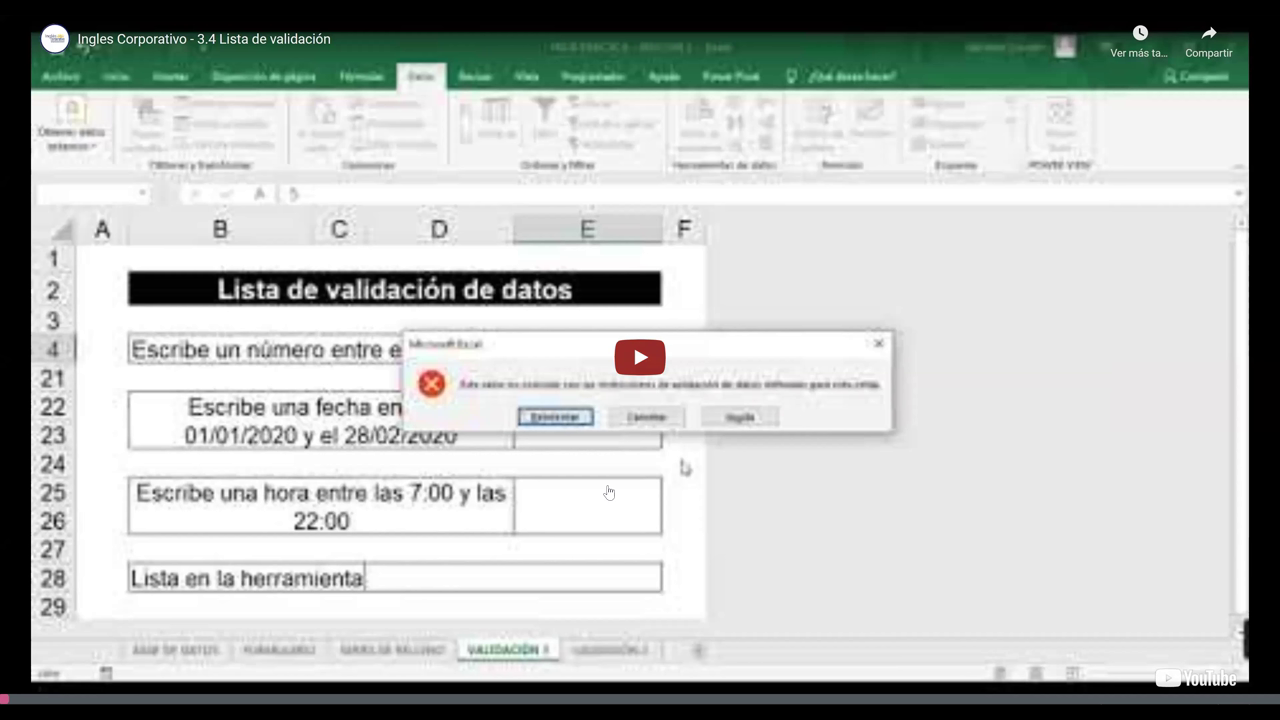
{"action": "left_click", "coordinate": [1195, 679]}
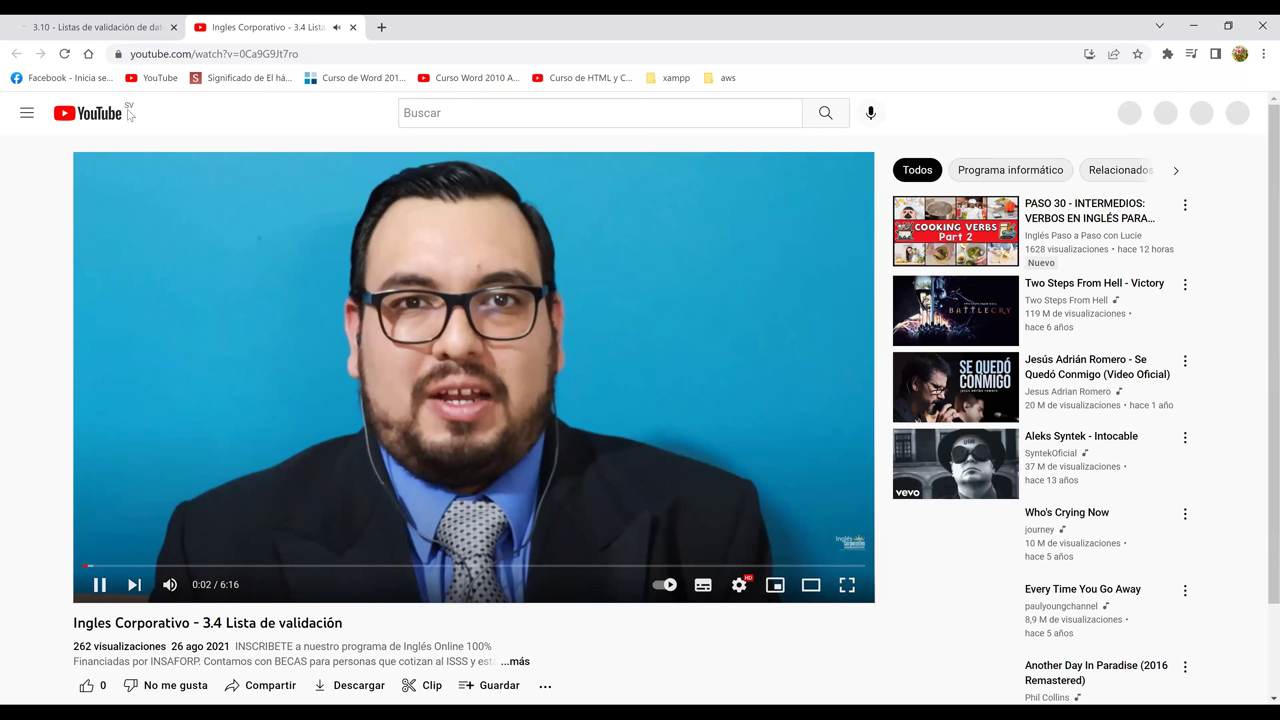
Play the YouTube lesson video fullscreen up to its Excel date-validation demonstration
{"action": "key", "text": "f"}
{"action": "key", "text": "k"}
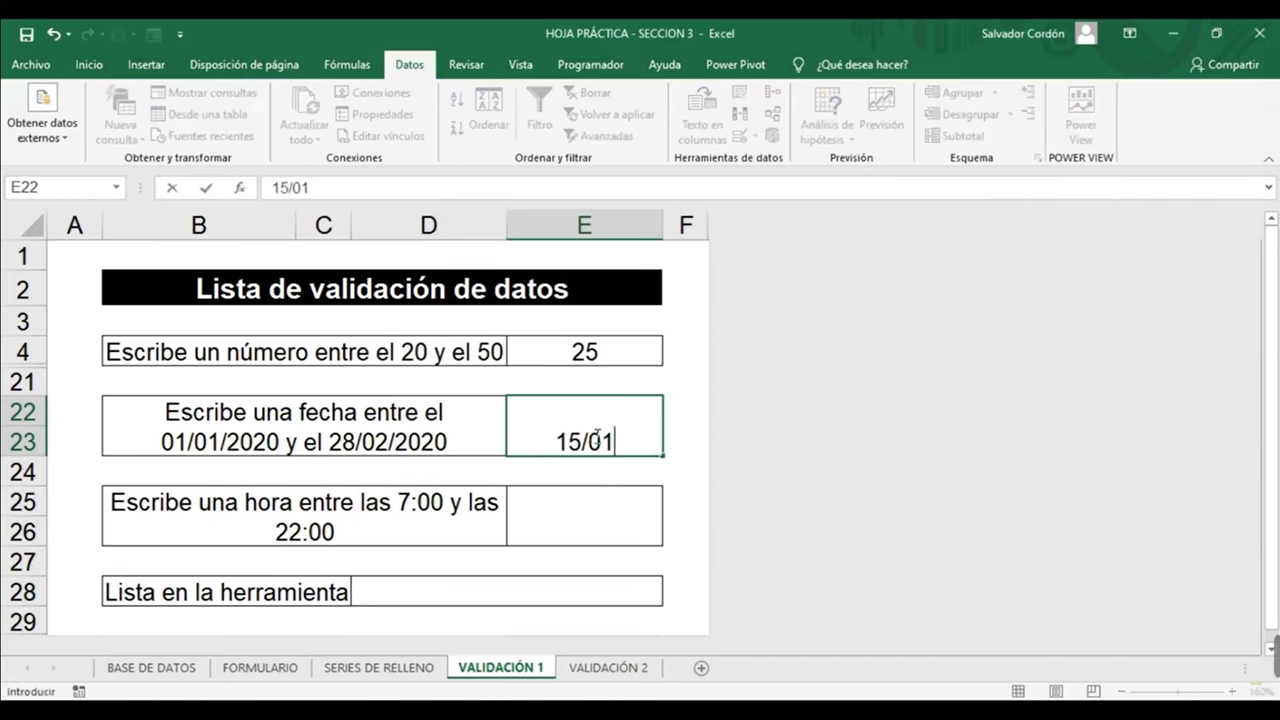
Commit the valid date 15/01/2020 in E22, check the stored value, then select E25
{"action": "type", "text": "02"}
{"action": "key", "text": "Return"}
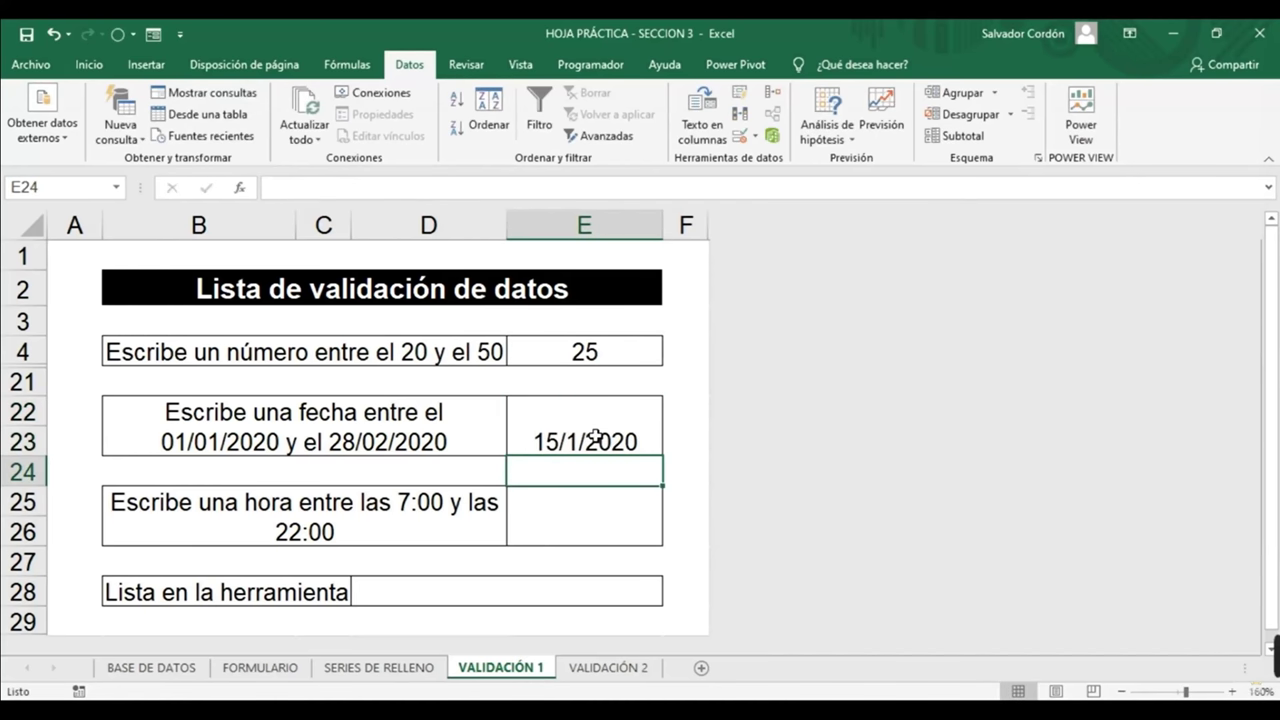
{"action": "left_click", "coordinate": [595, 437]}
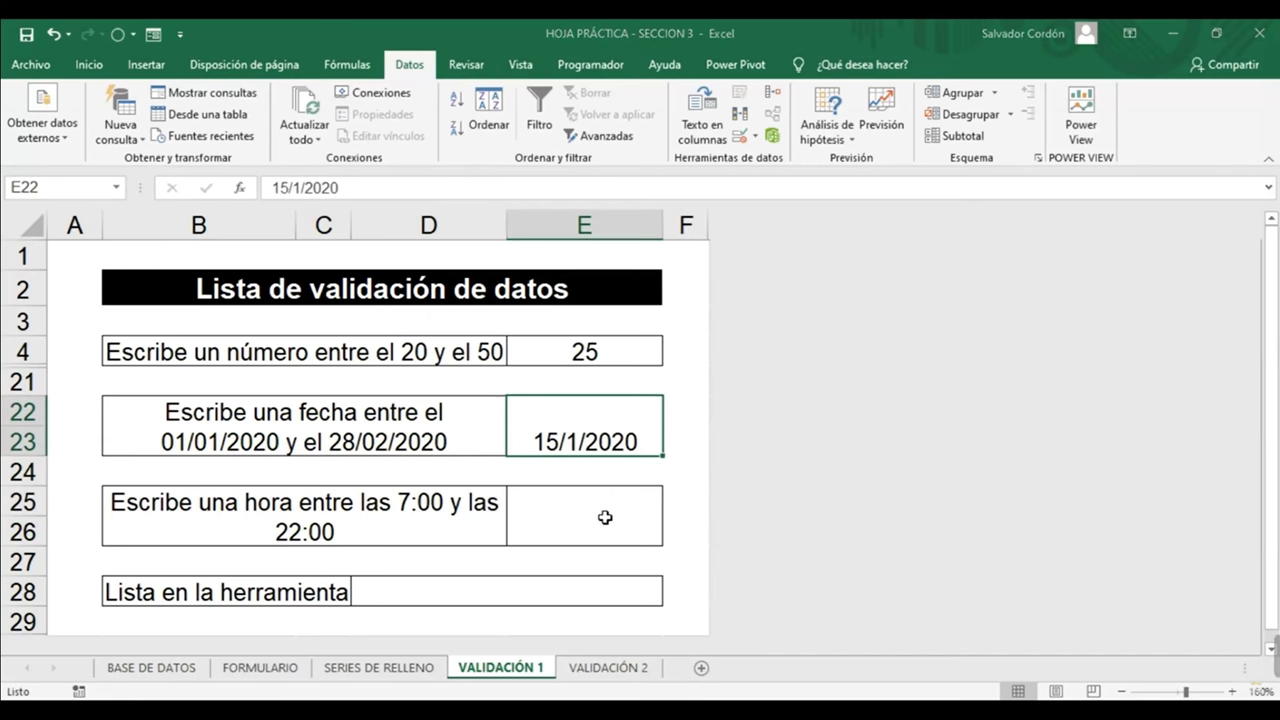
{"action": "left_click", "coordinate": [606, 520]}
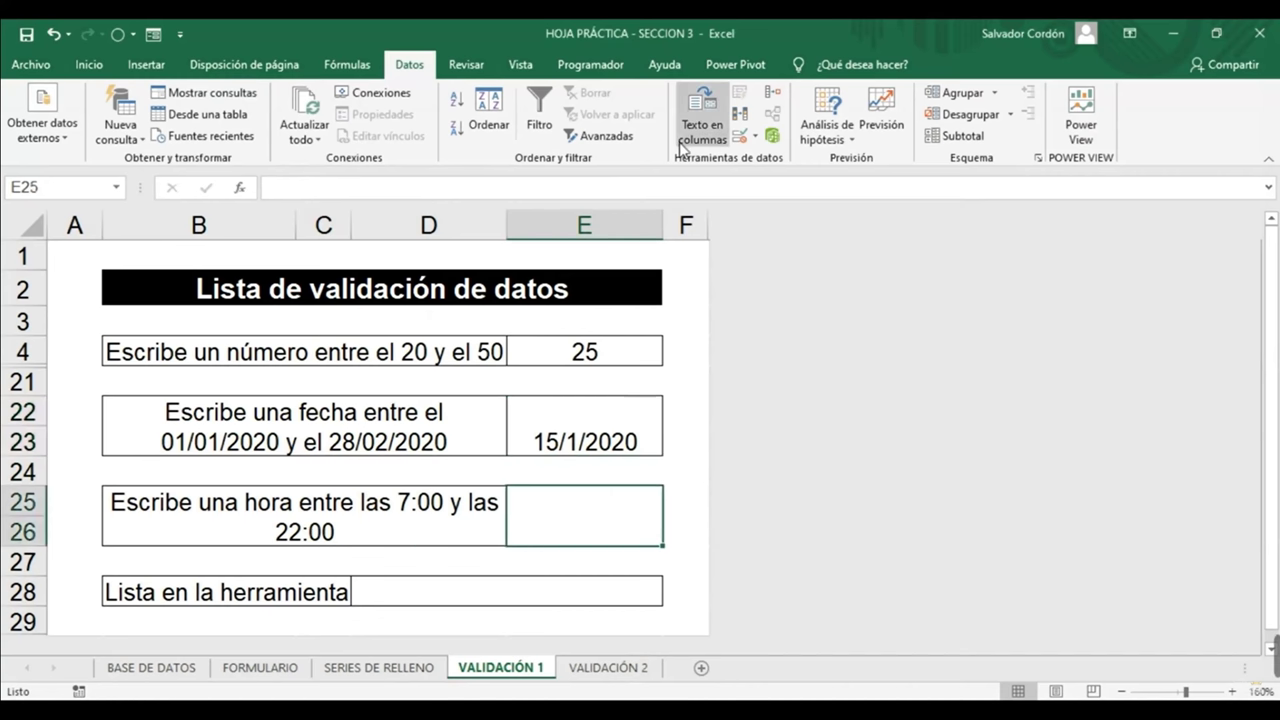
Give E25 a Hora validation rule 'entre' 7:00 and 22:00 and apply it
{"action": "left_click", "coordinate": [742, 139]}
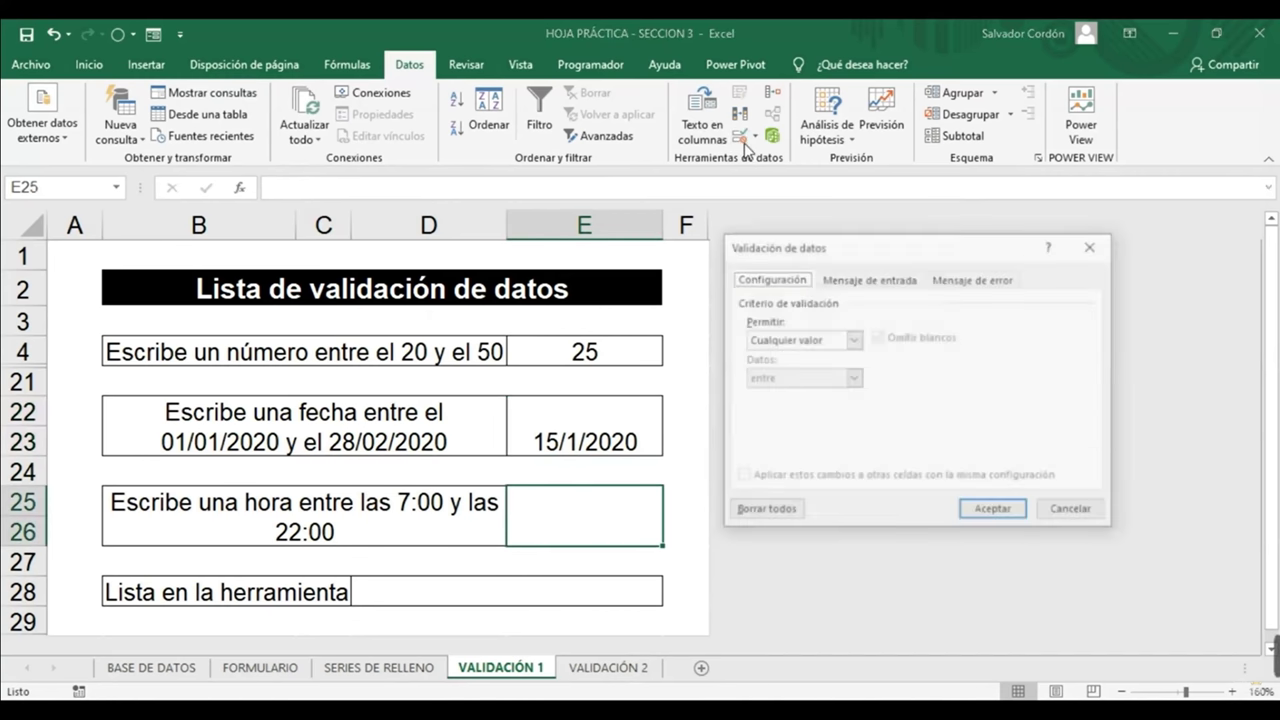
{"action": "left_click", "coordinate": [800, 340]}
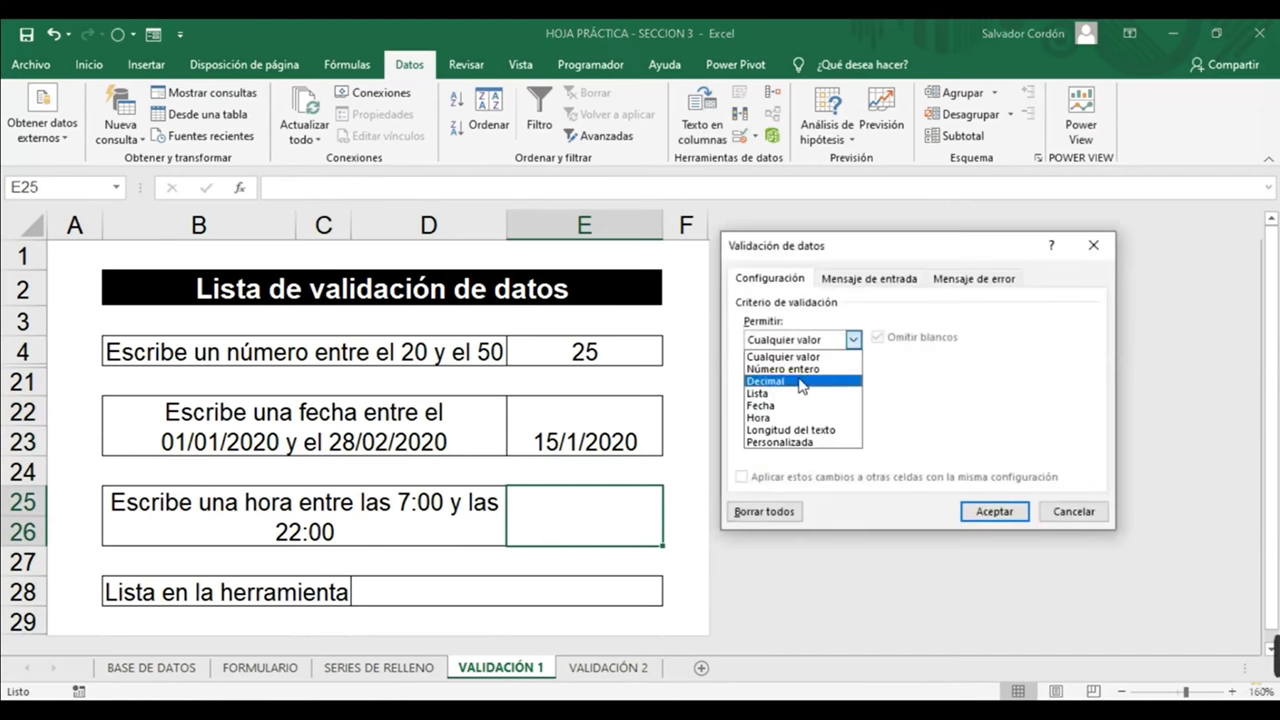
{"action": "left_click", "coordinate": [772, 418]}
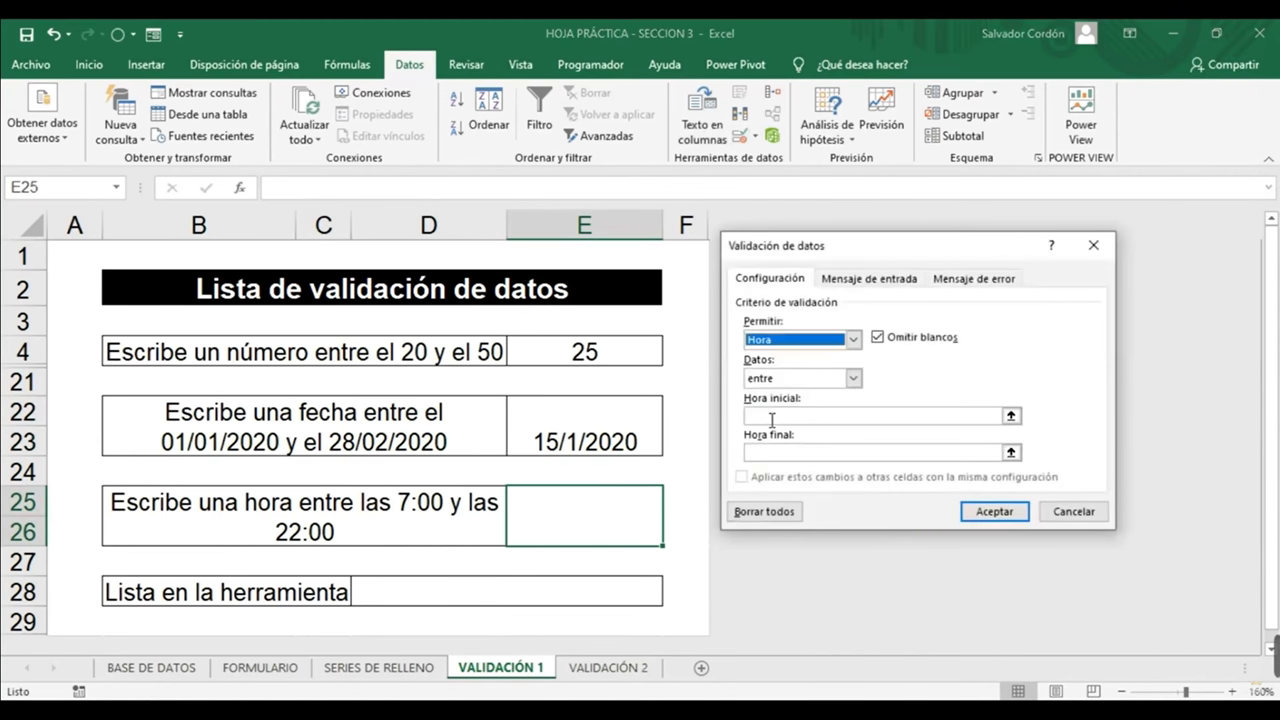
{"action": "left_click", "coordinate": [772, 417]}
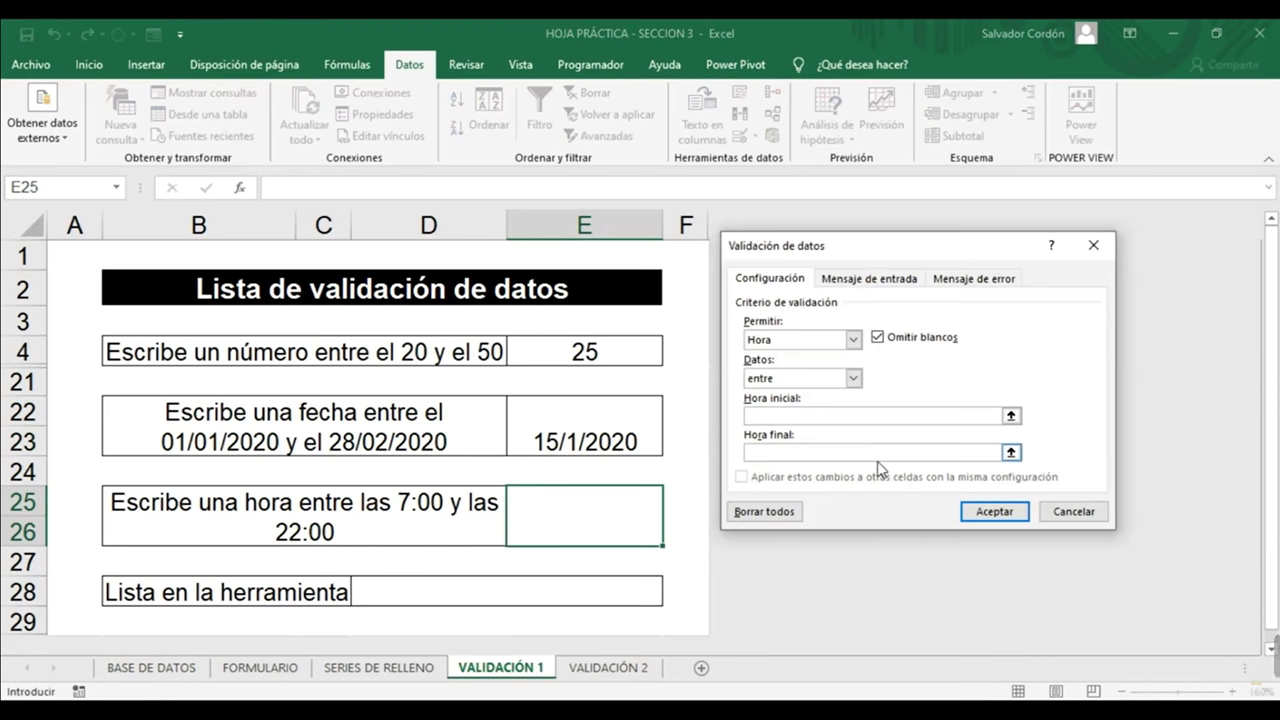
{"action": "type", "text": "8:0"}
{"action": "type", "text": "7"}
{"action": "type", "text": ":"}
{"action": "type", "text": "00"}
{"action": "key", "text": "Tab"}
{"action": "type", "text": "22:00"}
{"action": "left_click", "coordinate": [995, 512]}
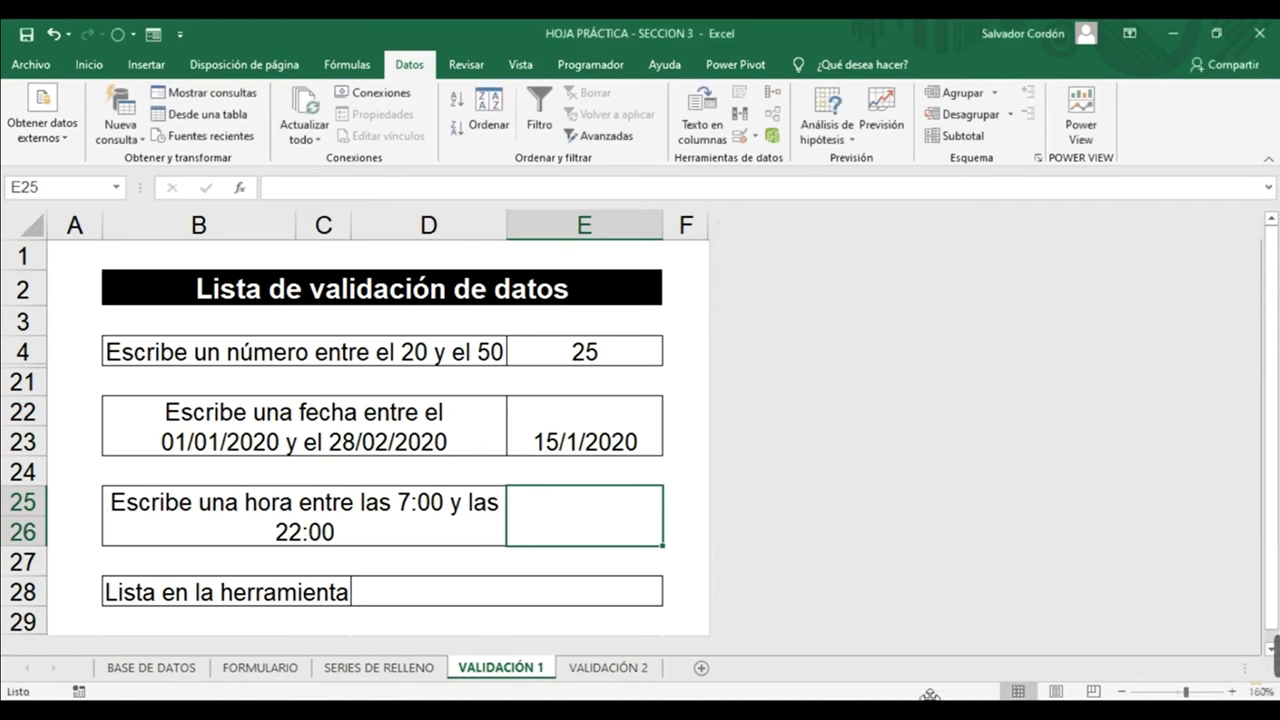
Enter 10:00 in E25, which the time rule accepts
{"action": "type", "text": "10:00"}
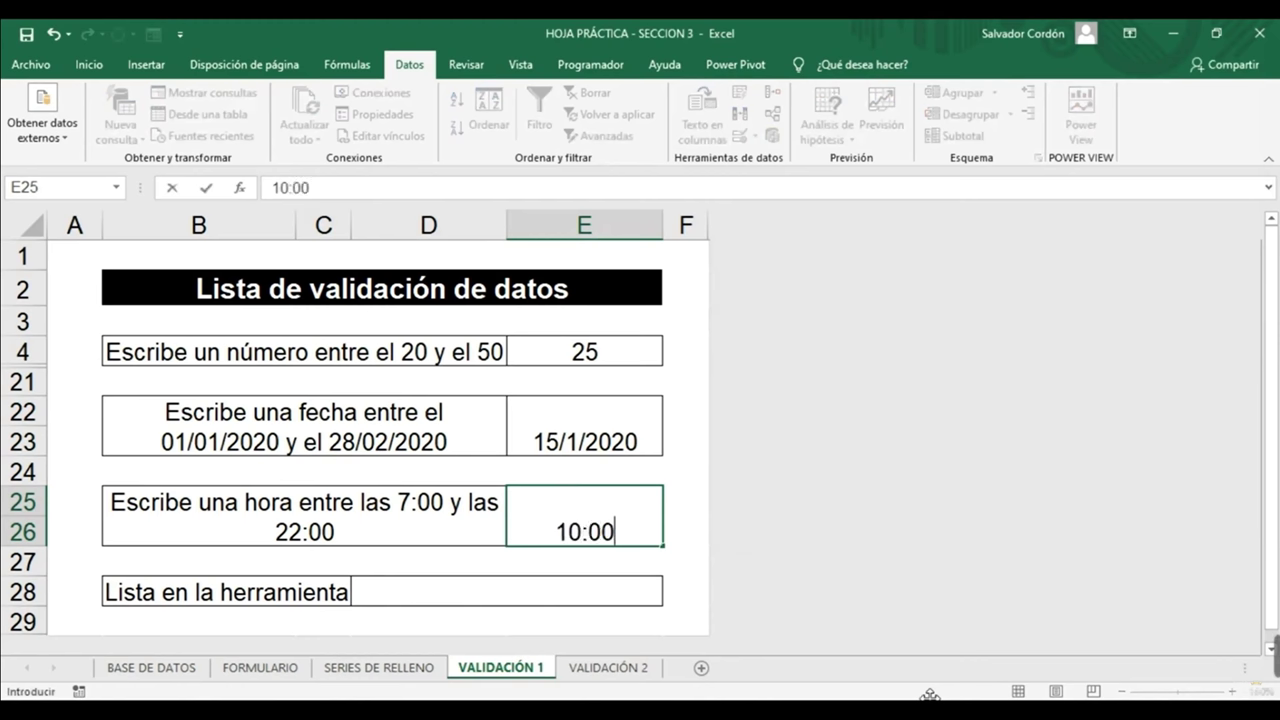
{"action": "key", "text": "Return"}
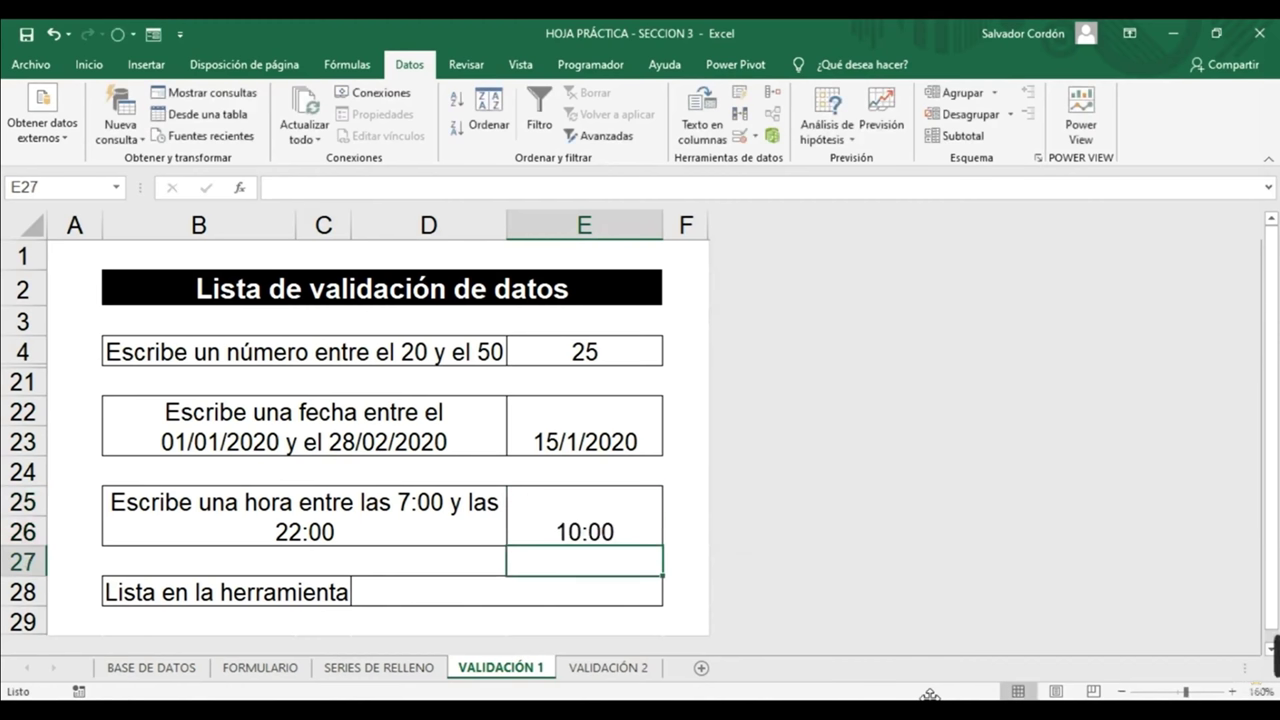
{"action": "left_click", "coordinate": [585, 515]}
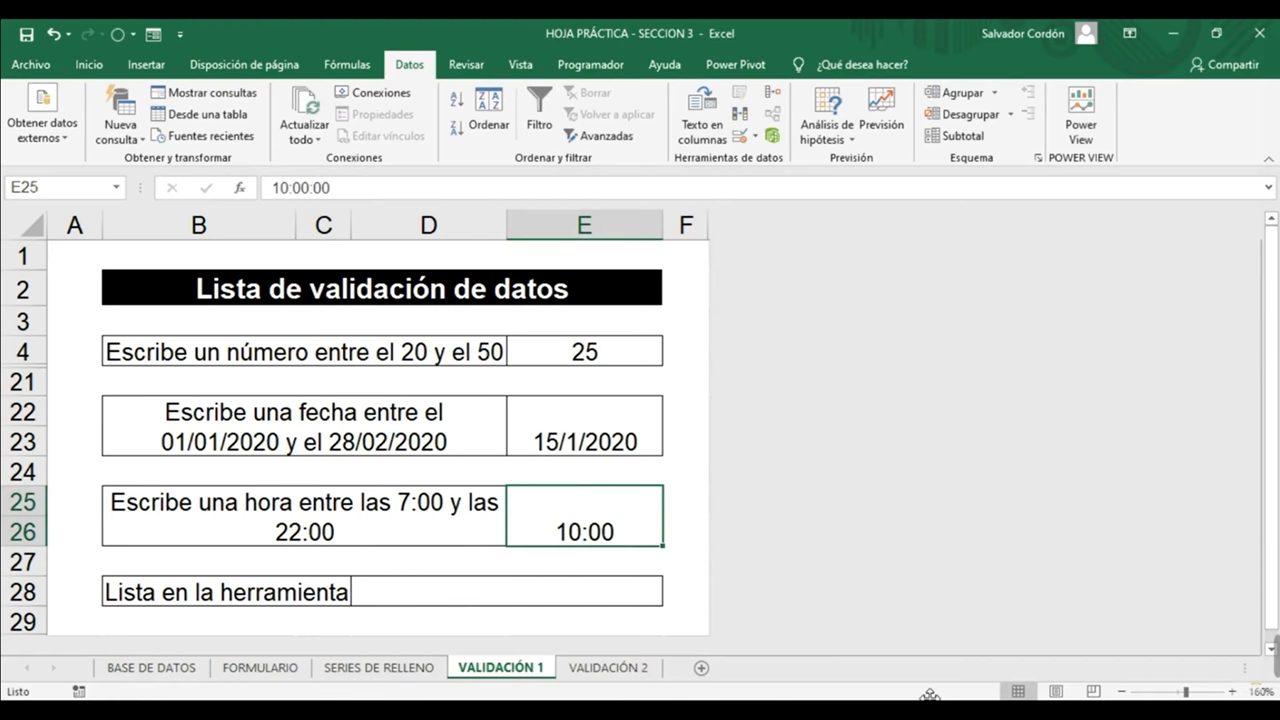
Try 6:00 in E25 and cancel the rejection, then enter 6:00 pm so it stores 18:00
{"action": "type", "text": "8:0"}
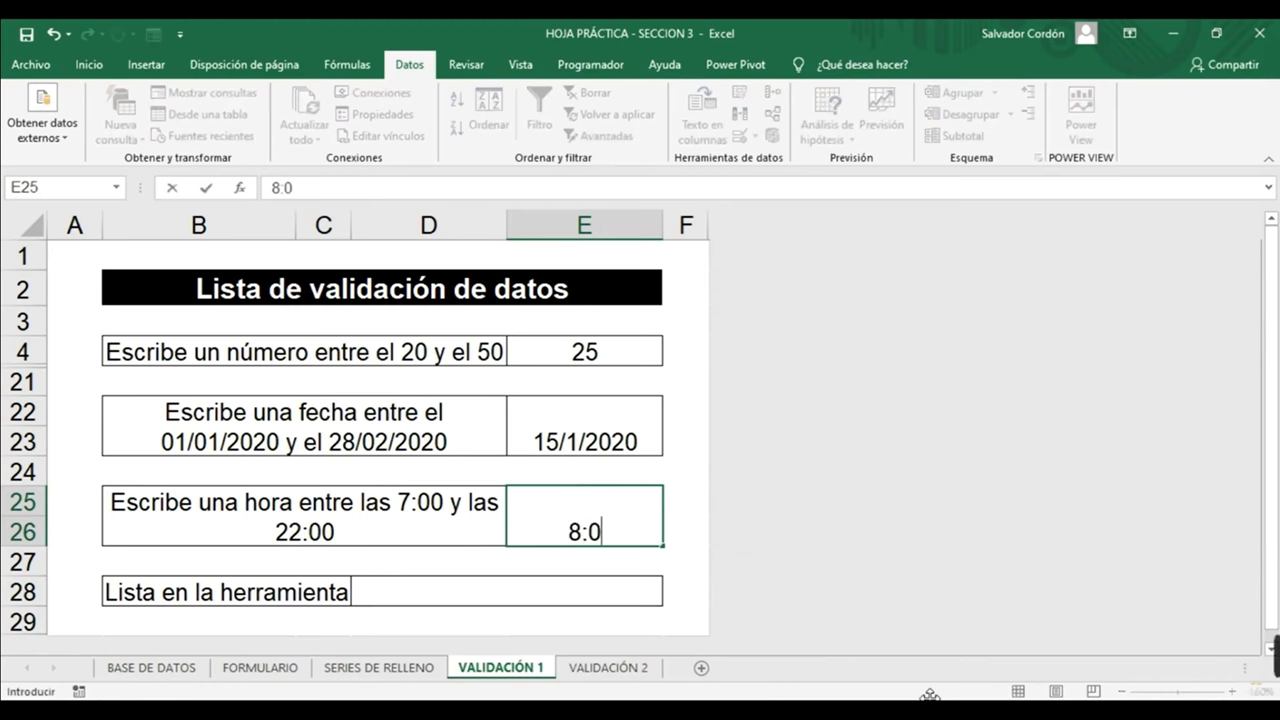
{"action": "key", "text": "BackSpace"}
{"action": "key", "text": "BackSpace"}
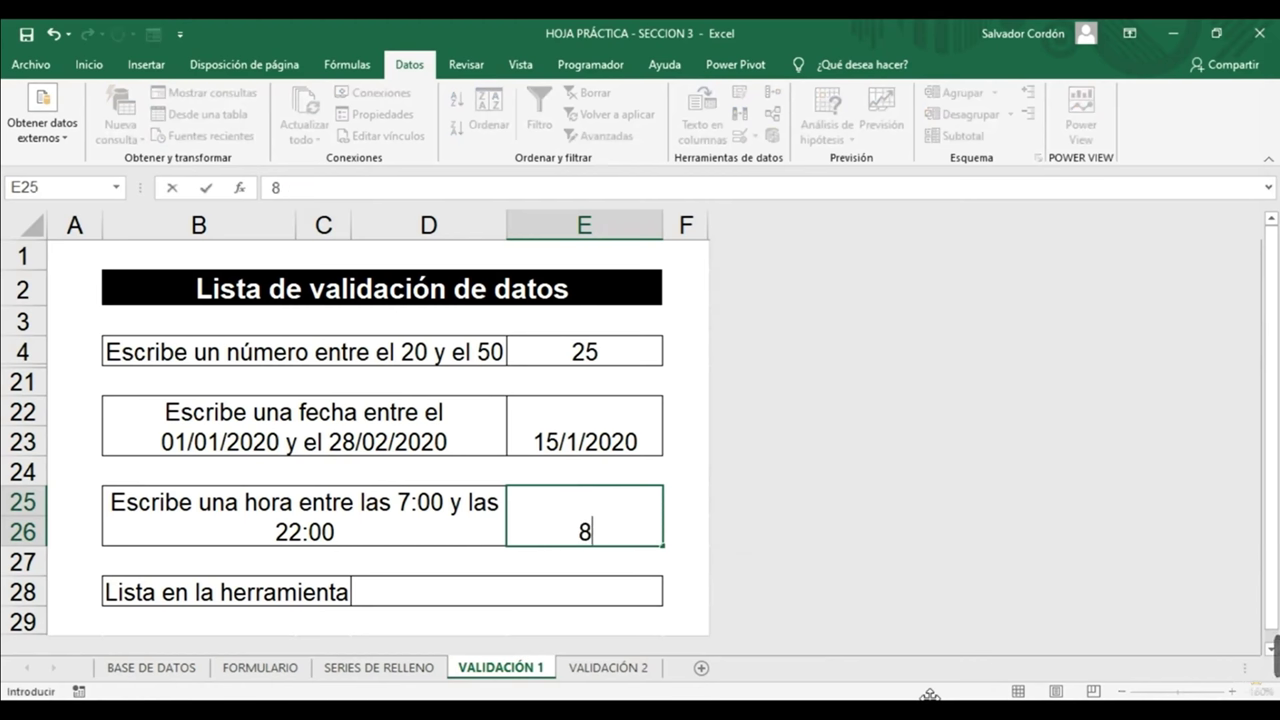
{"action": "key", "text": "BackSpace"}
{"action": "type", "text": "6:00"}
{"action": "key", "text": "Return"}
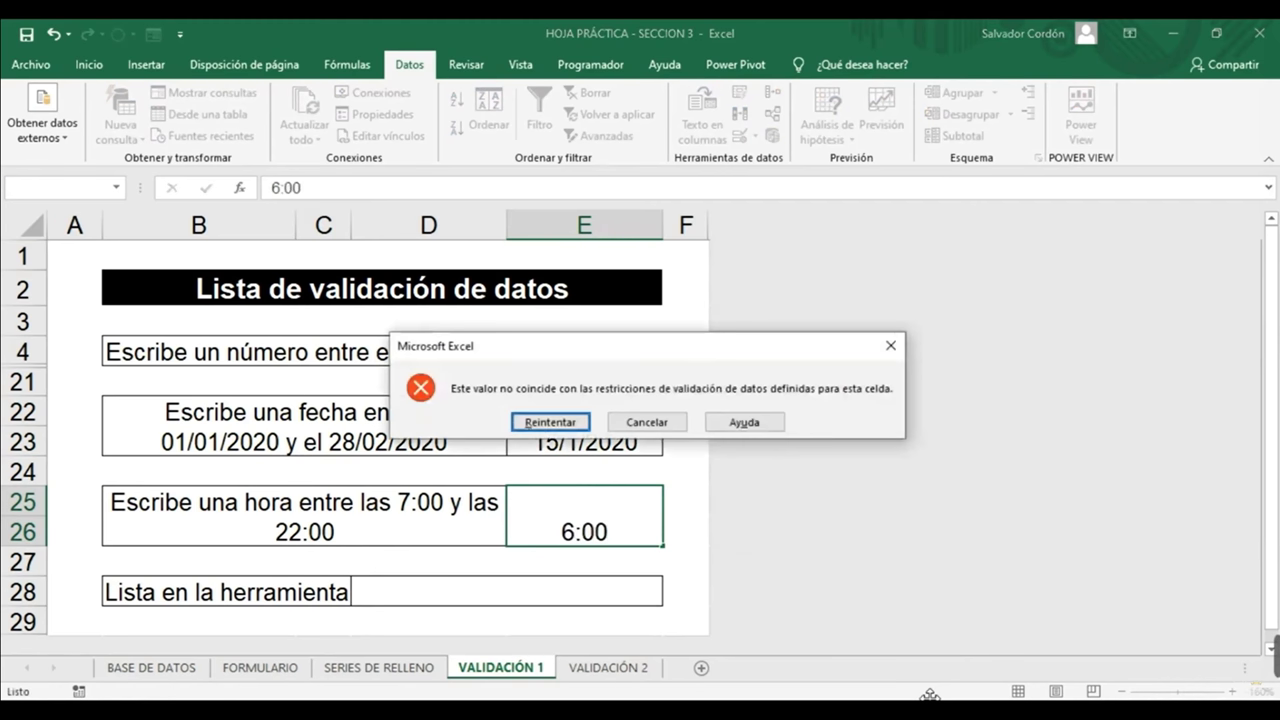
{"action": "key", "text": "Escape"}
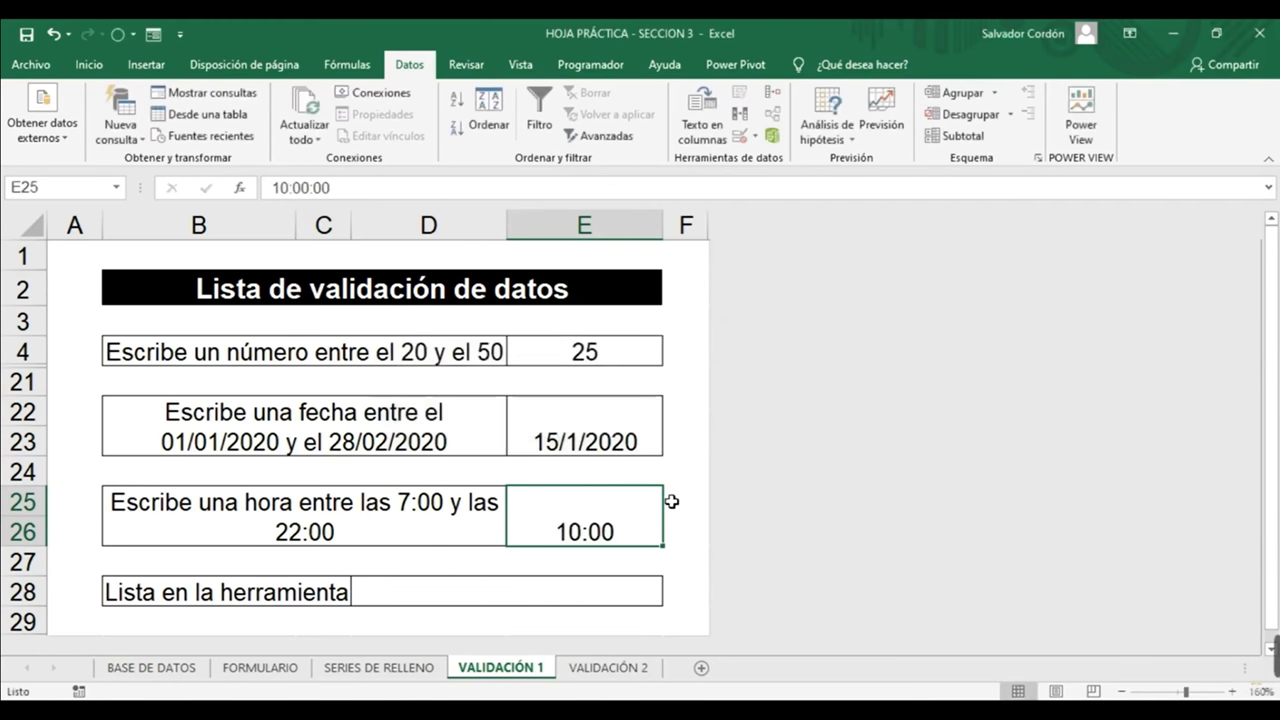
{"action": "type", "text": "6:00 "}
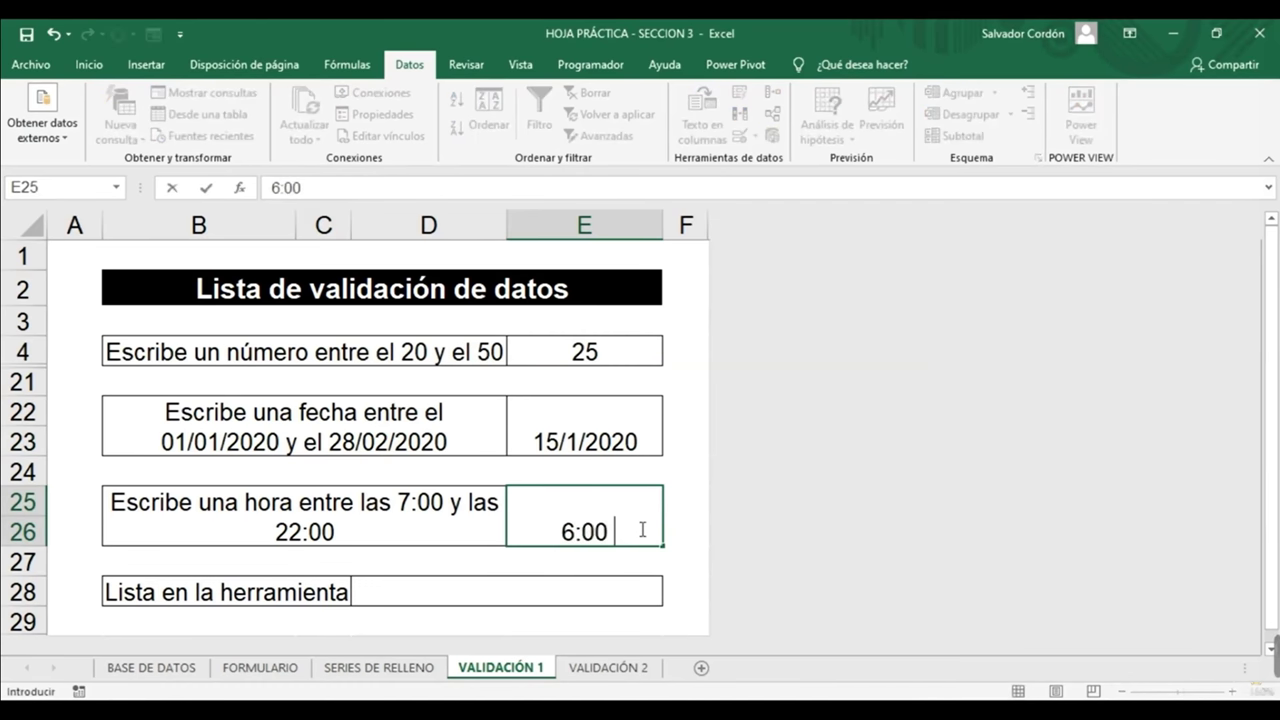
{"action": "type", "text": "pm"}
{"action": "key", "text": "ctrl+Return"}
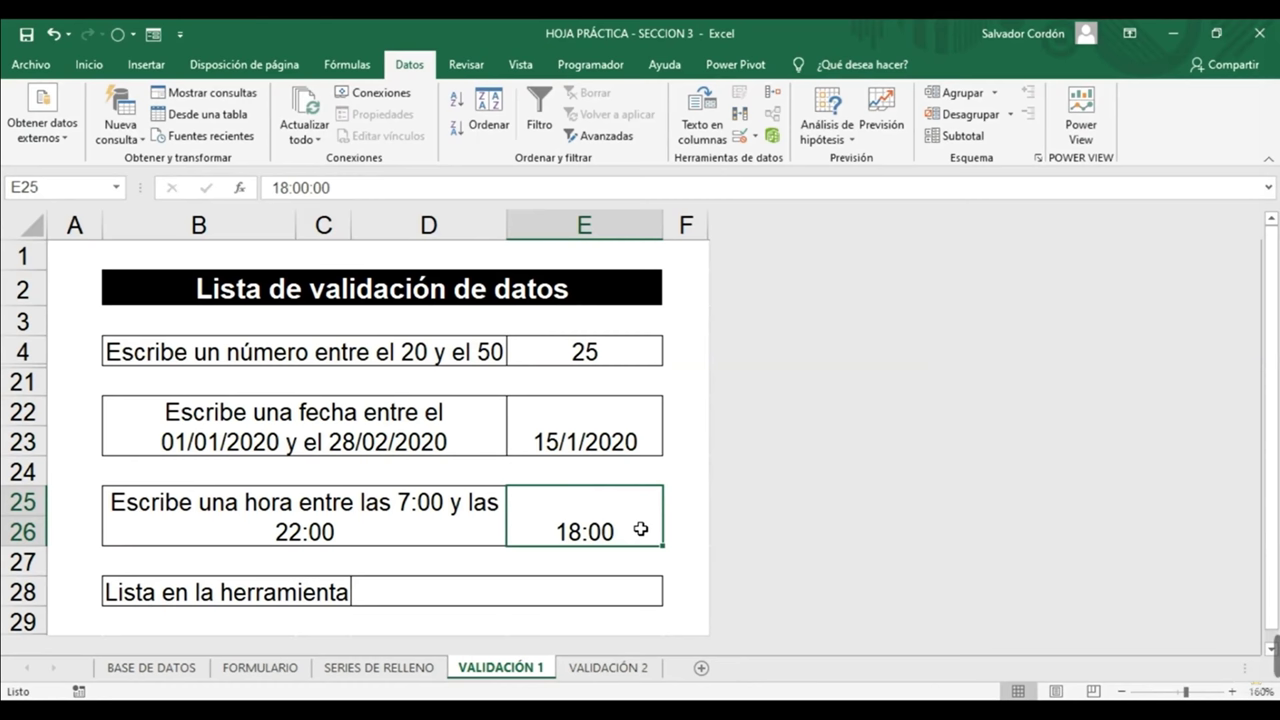
{"action": "left_click", "coordinate": [643, 439]}
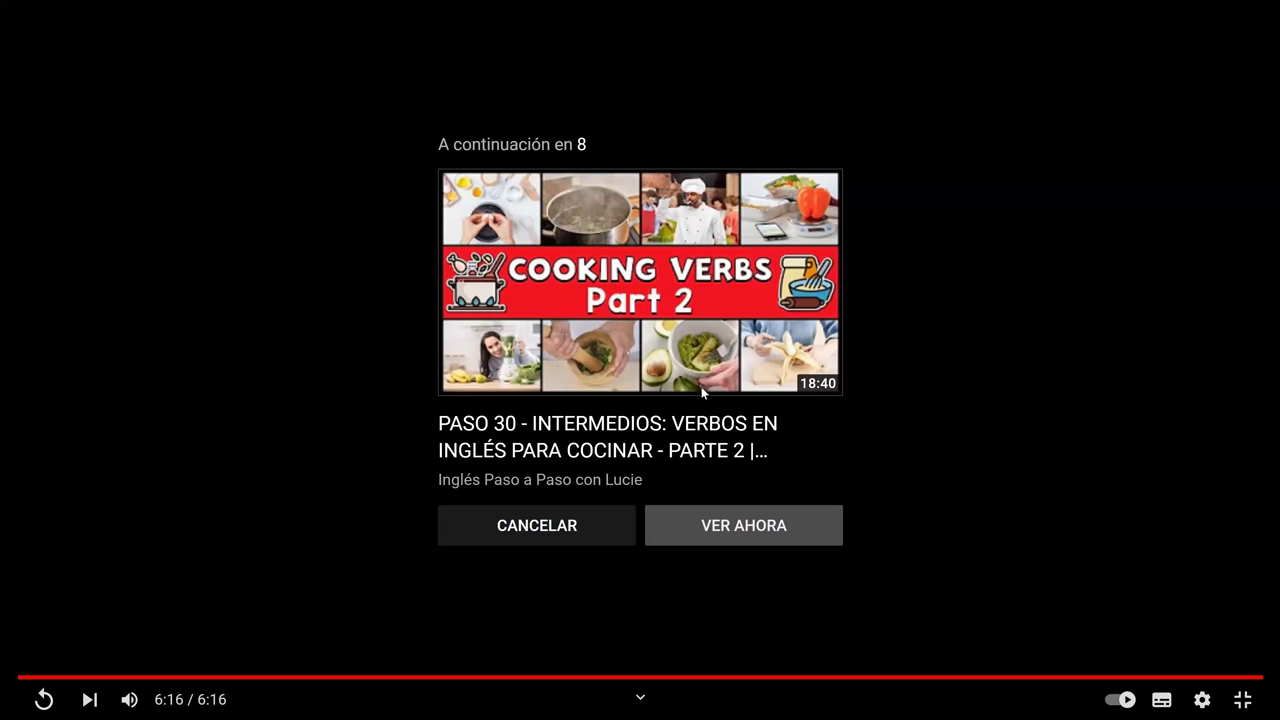
Exit YouTube full screen to get back to the unit 3.10 course page
{"action": "key", "text": "Escape"}
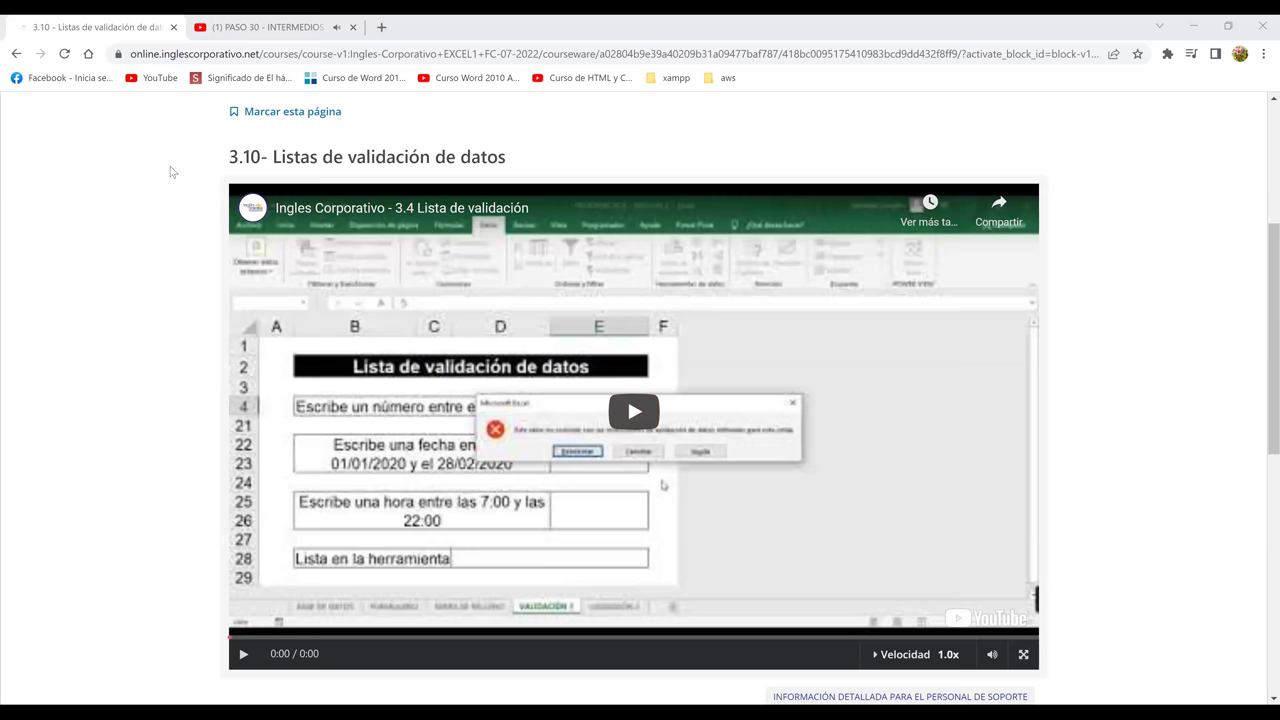
Leave the course lesson for the 3.4 Lista de validación.xlsx workbook on sheet VALIDACIÓN 2
{"action": "left_click", "coordinate": [1262, 22]}
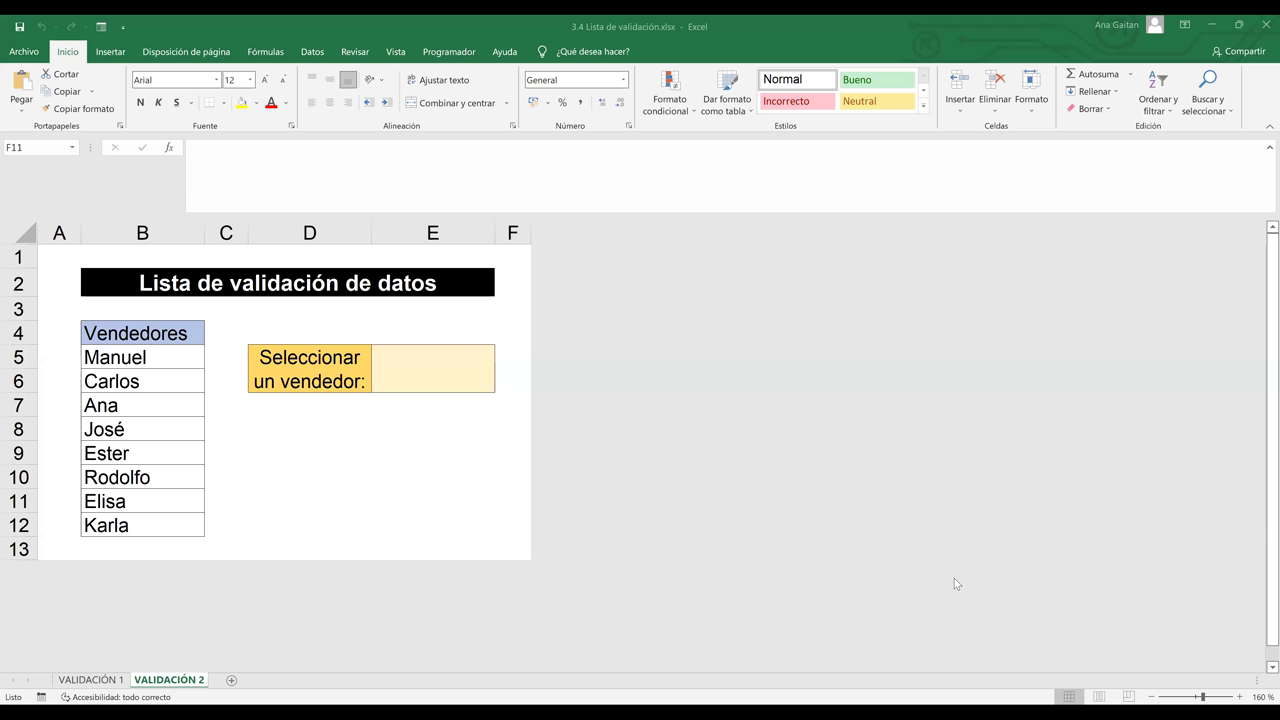
Go from sheet VALIDACIÓN 1 to VALIDACIÓN 2 with its Vendedores list
{"action": "left_click", "coordinate": [118, 680]}
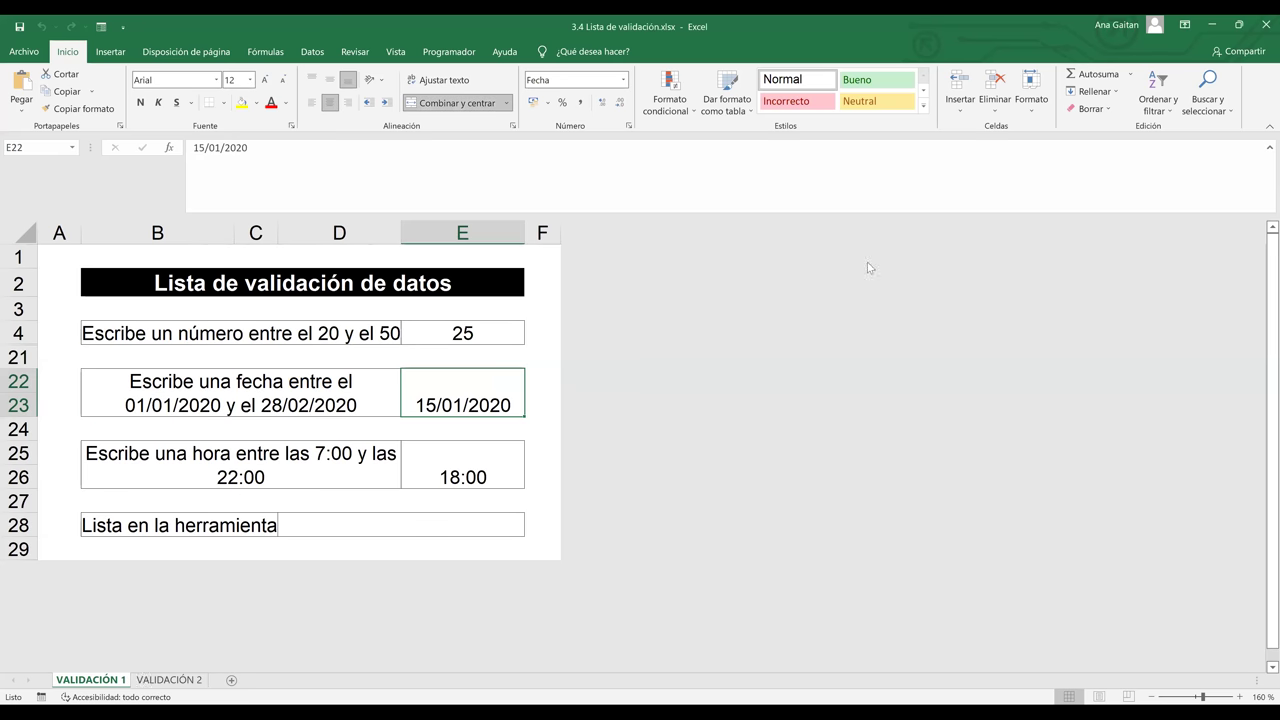
{"action": "key", "text": "ctrl+Page_Down"}
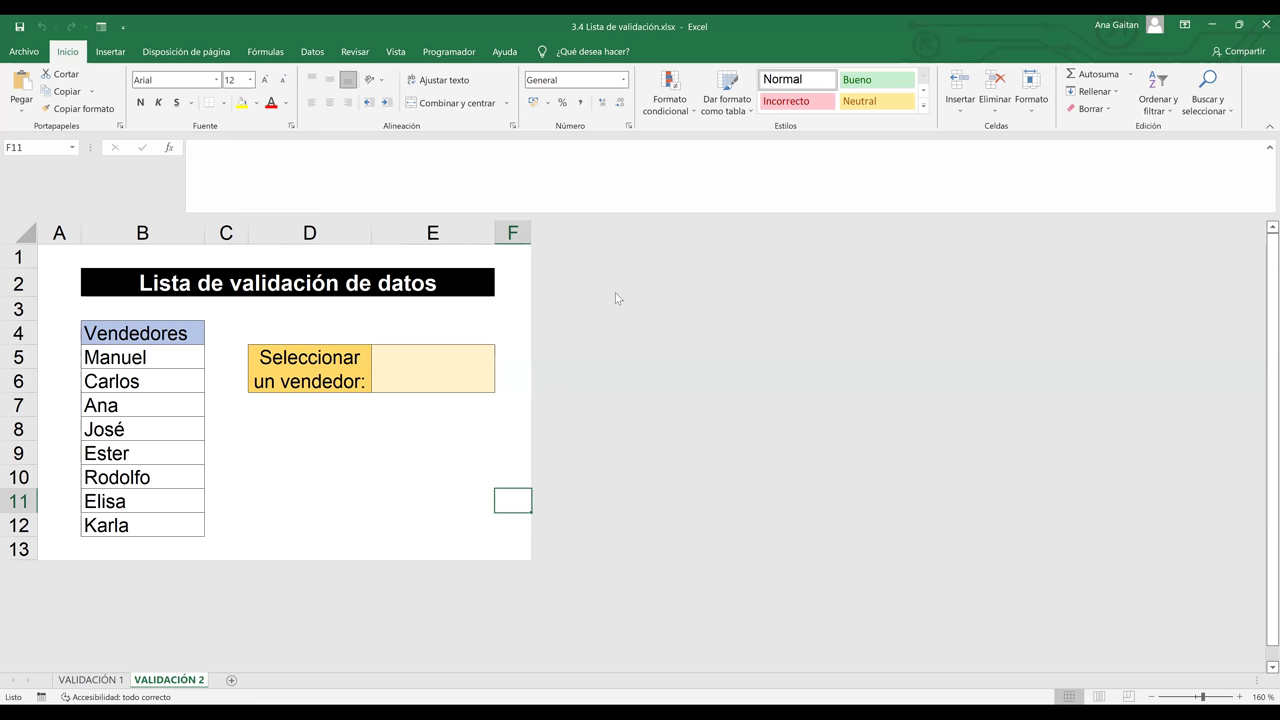
Highlight the Vendedores names in B4:B12, then select vendor cell E5 and bring up the Datos ribbon
{"action": "left_click", "coordinate": [470, 426]}
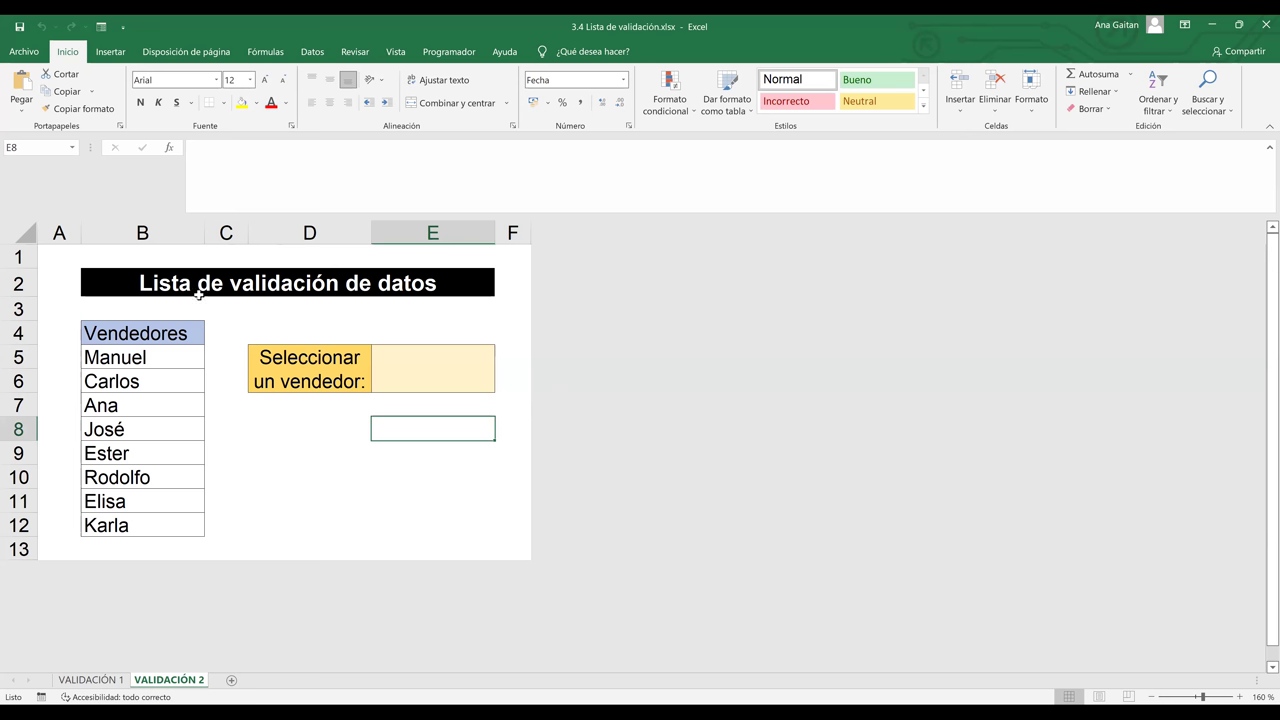
{"action": "left_click", "coordinate": [294, 288]}
{"action": "left_click", "coordinate": [390, 380]}
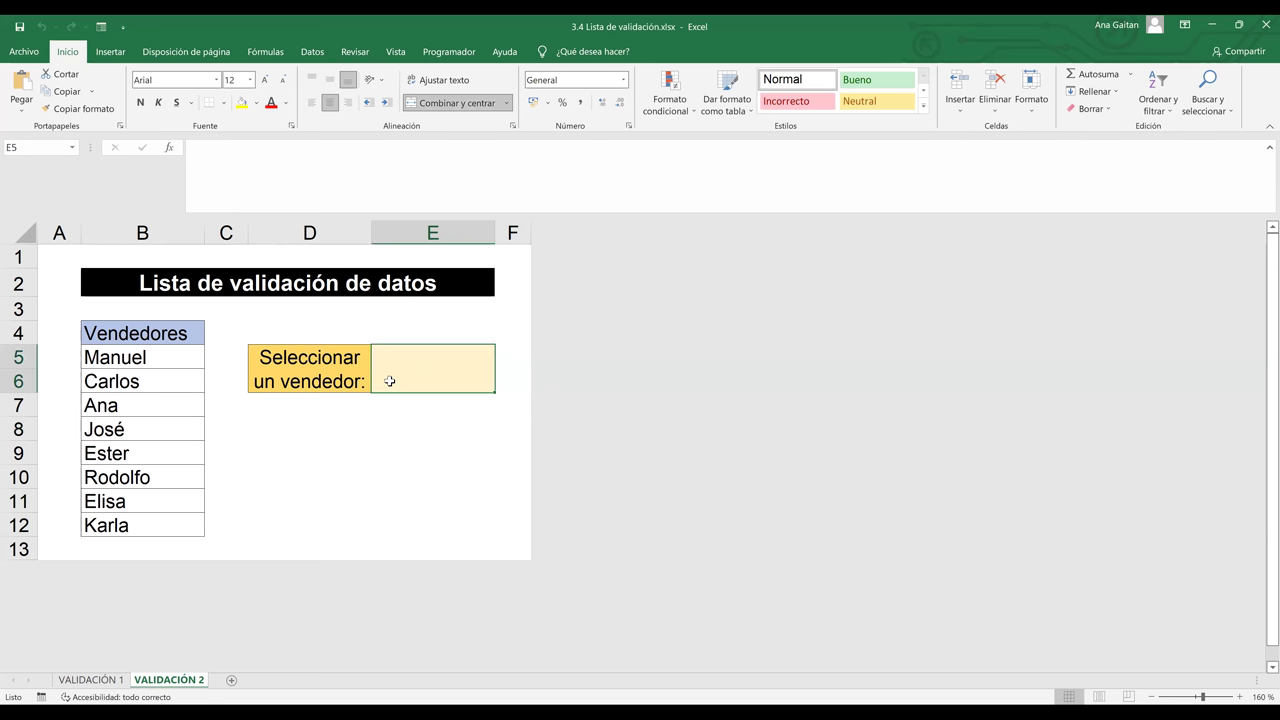
{"action": "left_click", "coordinate": [111, 330]}
{"action": "left_click_drag", "start_coordinate": [111, 330], "coordinate": [92, 524]}
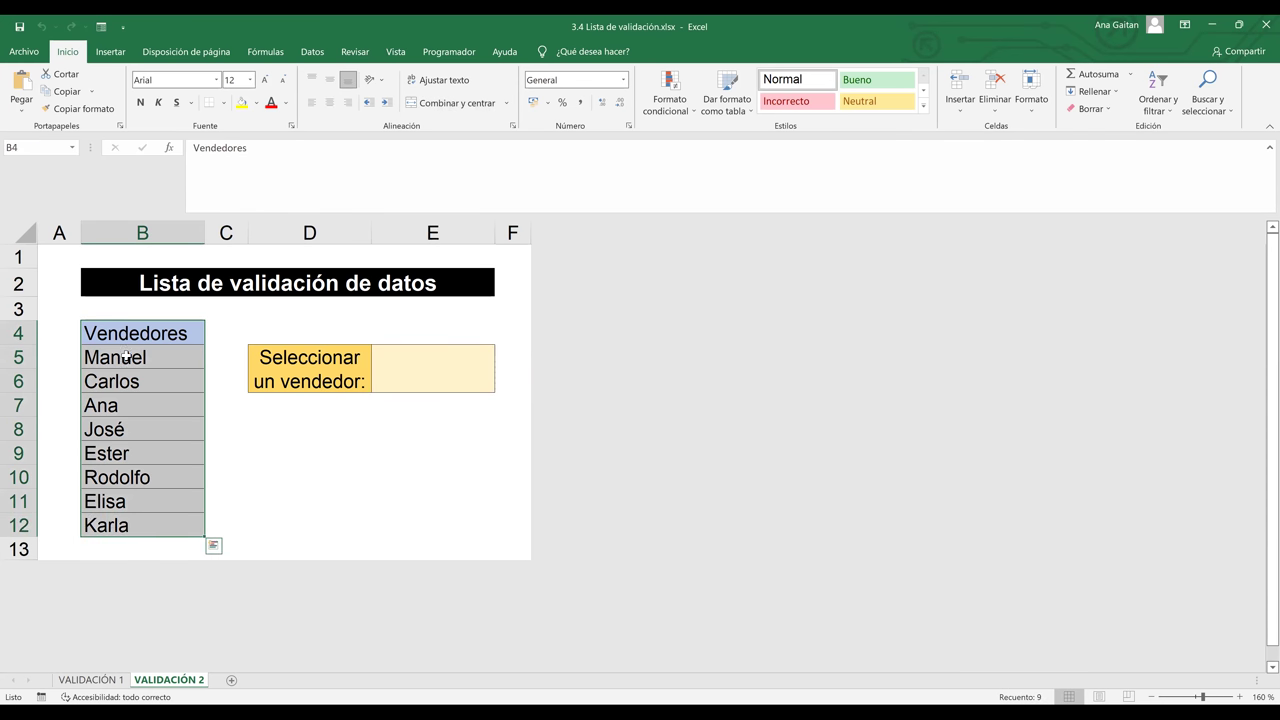
{"action": "left_click", "coordinate": [440, 376]}
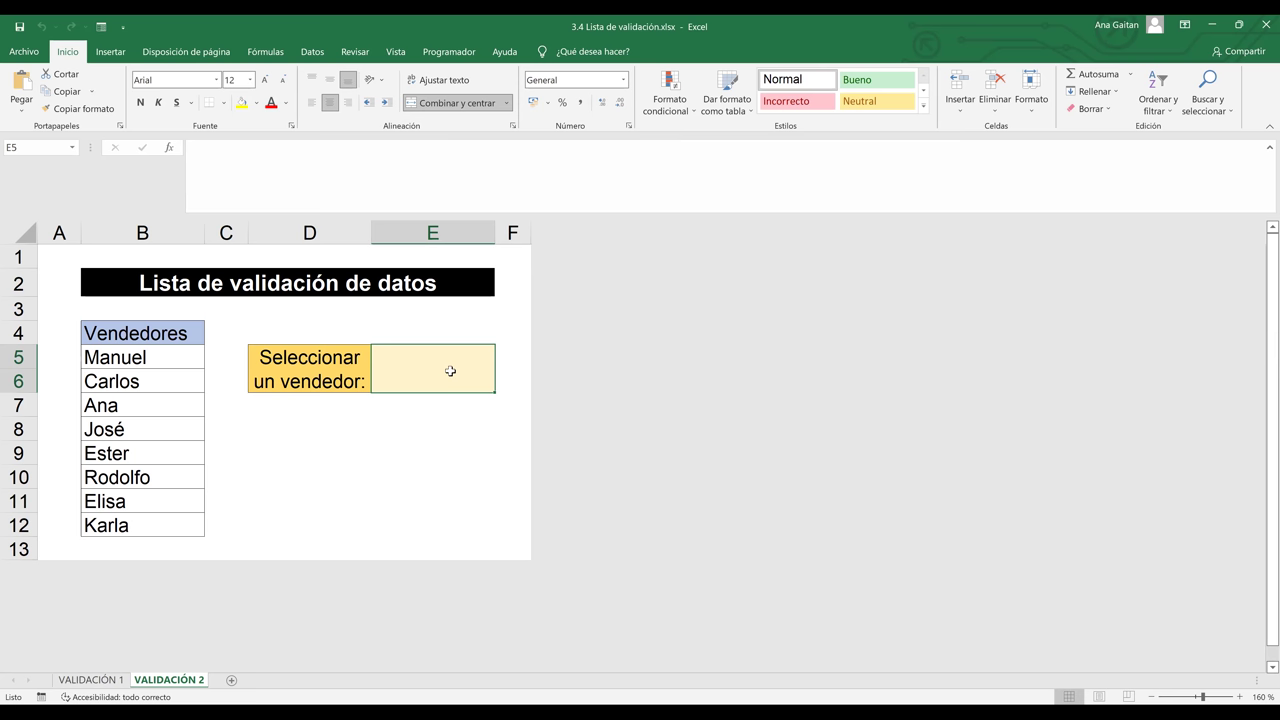
{"action": "key", "text": "Return"}
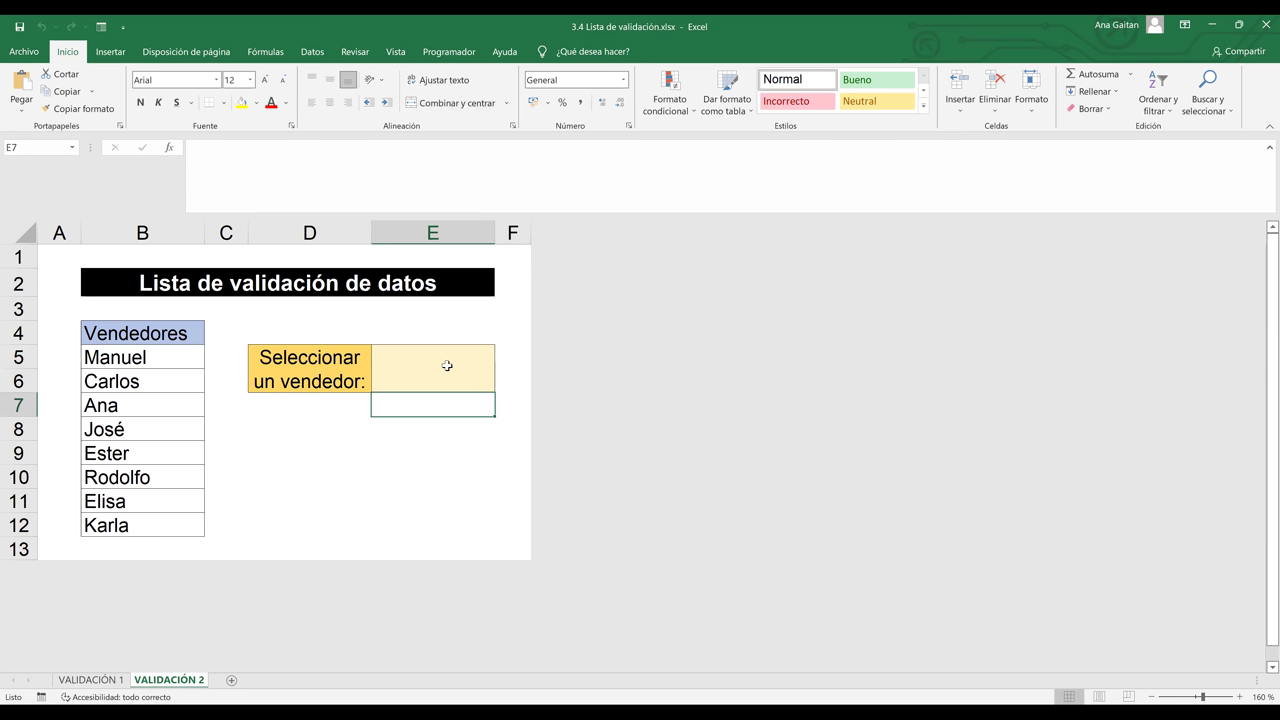
{"action": "left_click", "coordinate": [447, 366]}
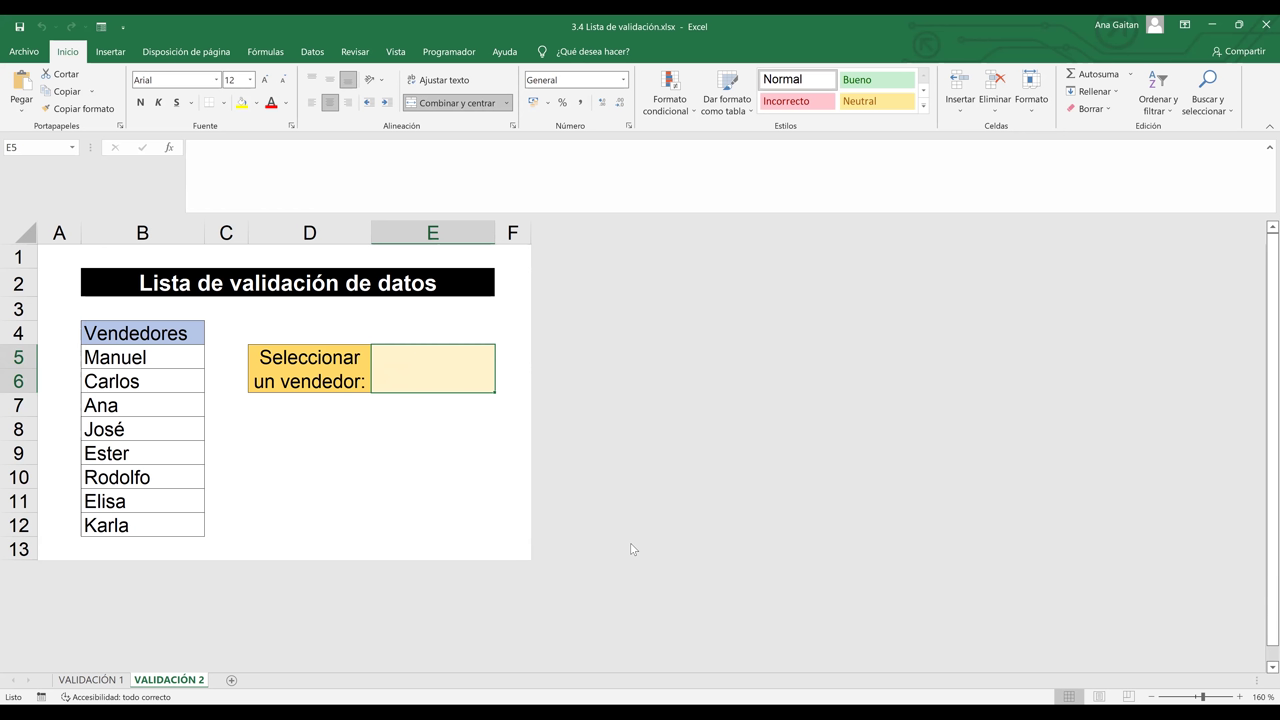
{"action": "left_click", "coordinate": [308, 58]}
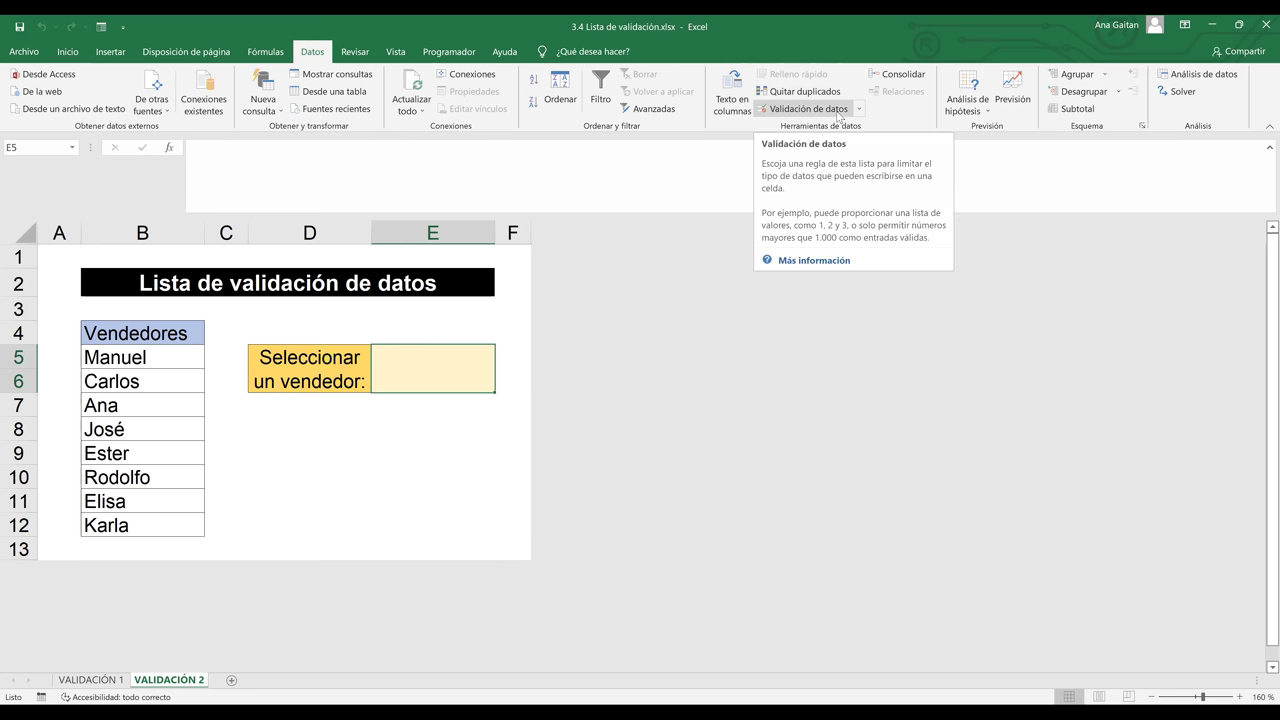
Open Validación de datos for E5, review the Mensaje de entrada and Mensaje de error tabs, then return to Configuración
{"action": "left_click", "coordinate": [838, 112]}
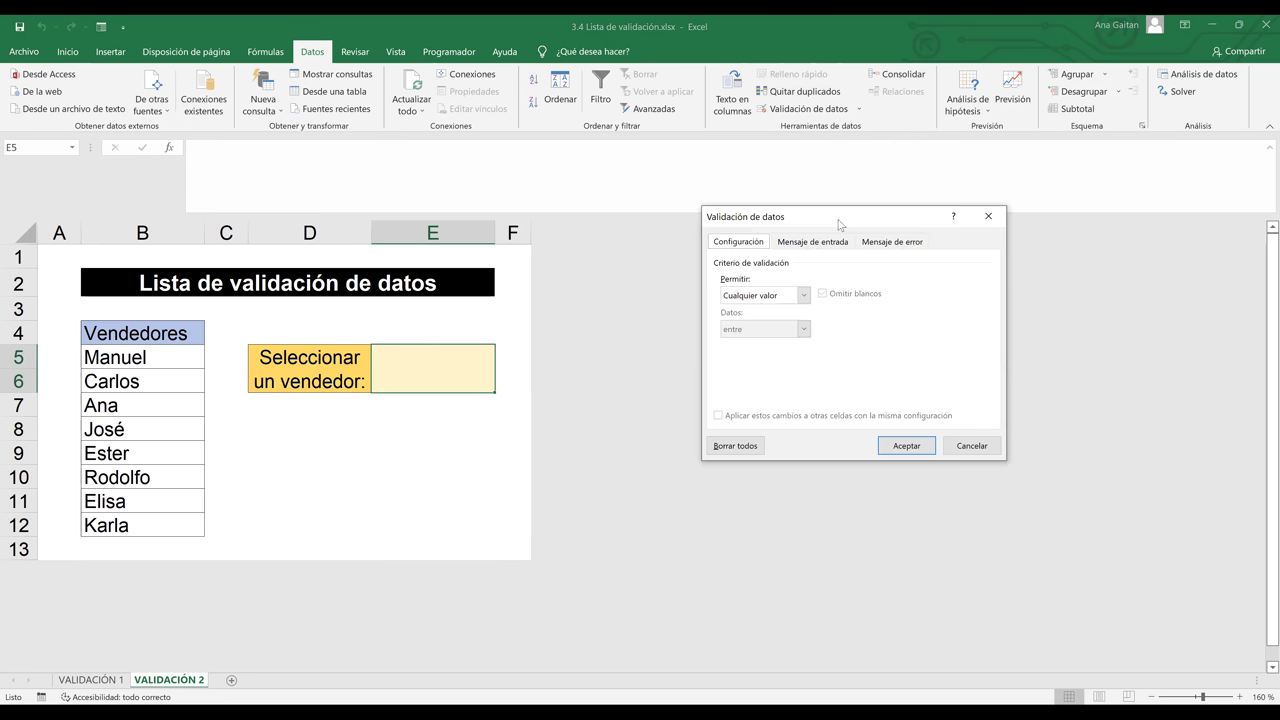
{"action": "left_click_drag", "start_coordinate": [838, 224], "coordinate": [796, 184]}
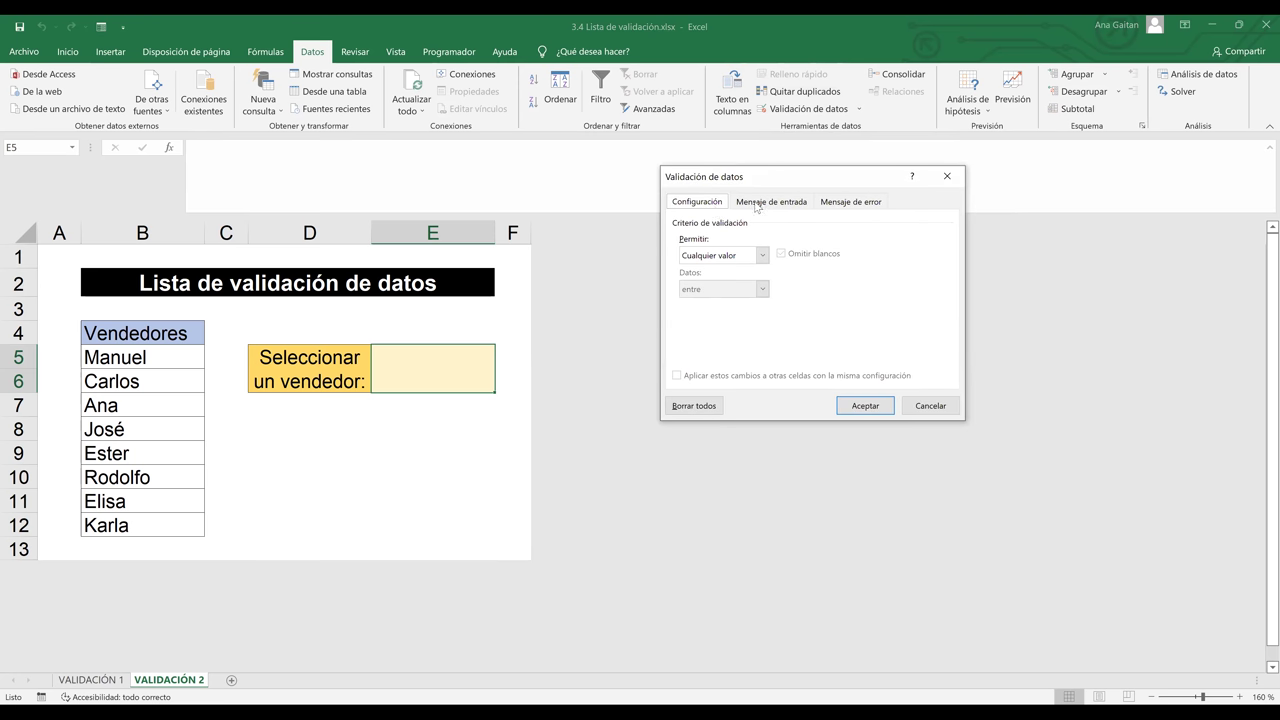
{"action": "left_click", "coordinate": [762, 204]}
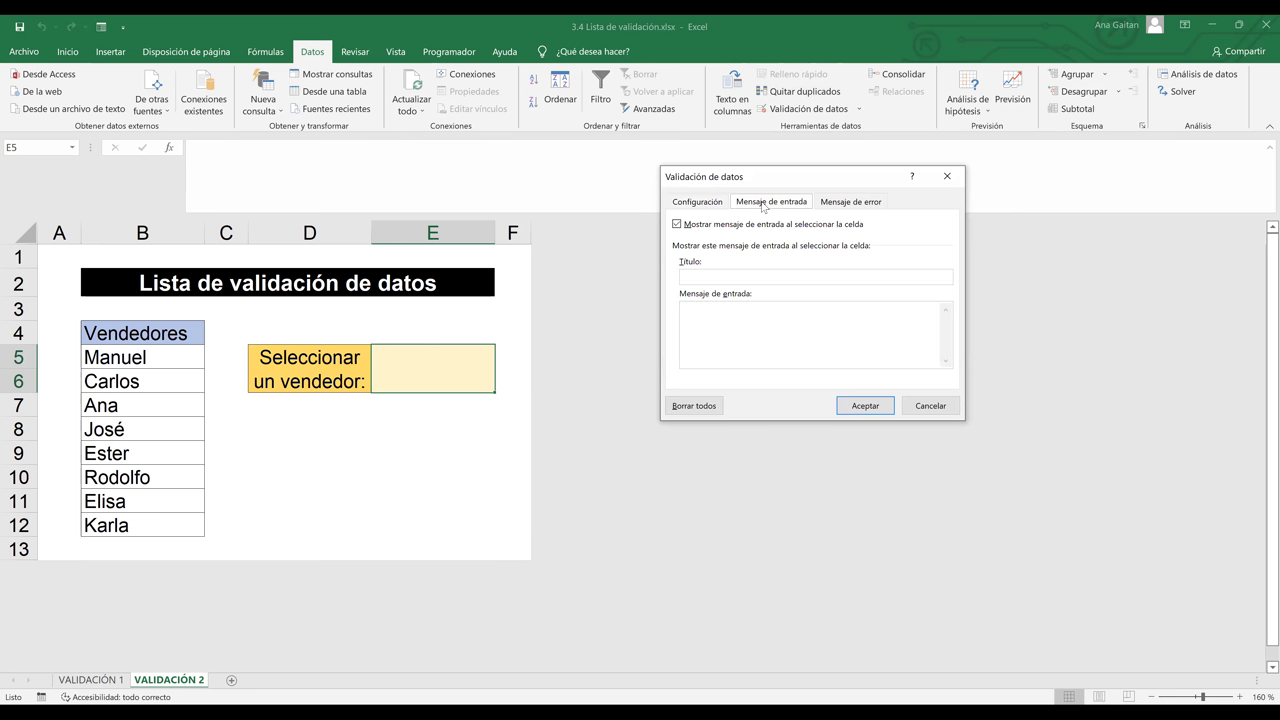
{"action": "left_click", "coordinate": [845, 204]}
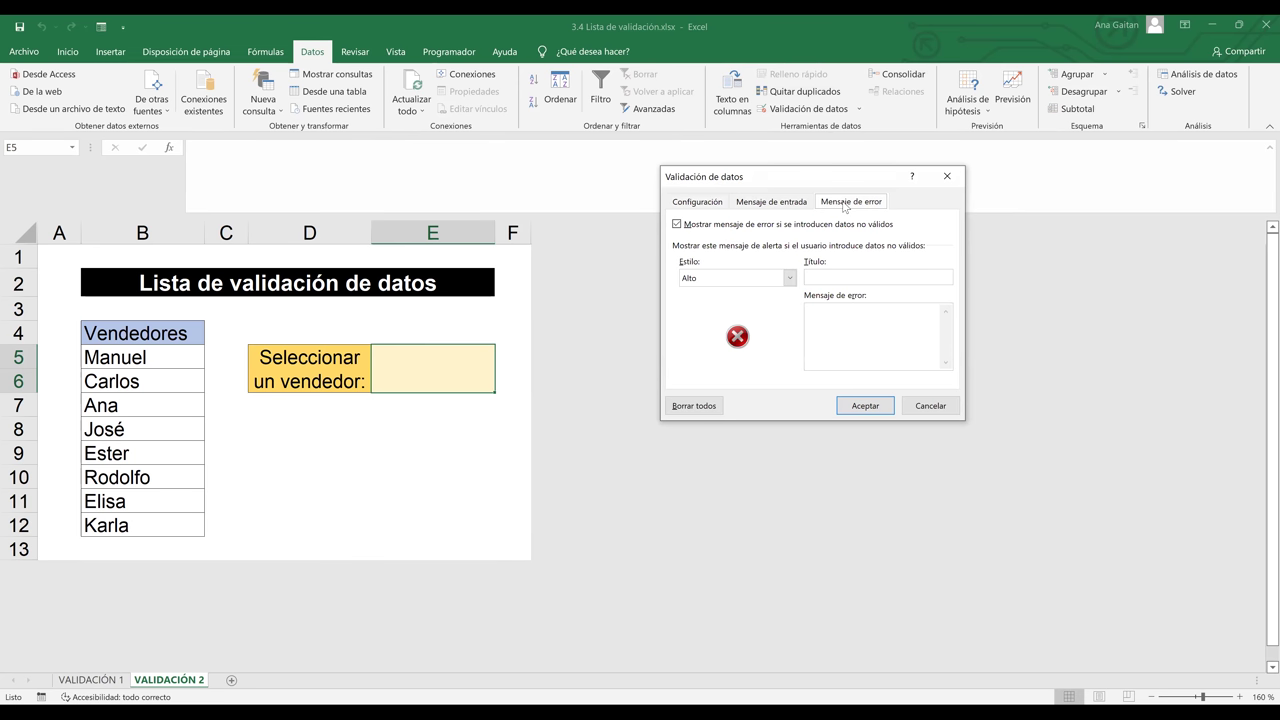
{"action": "left_click", "coordinate": [788, 208]}
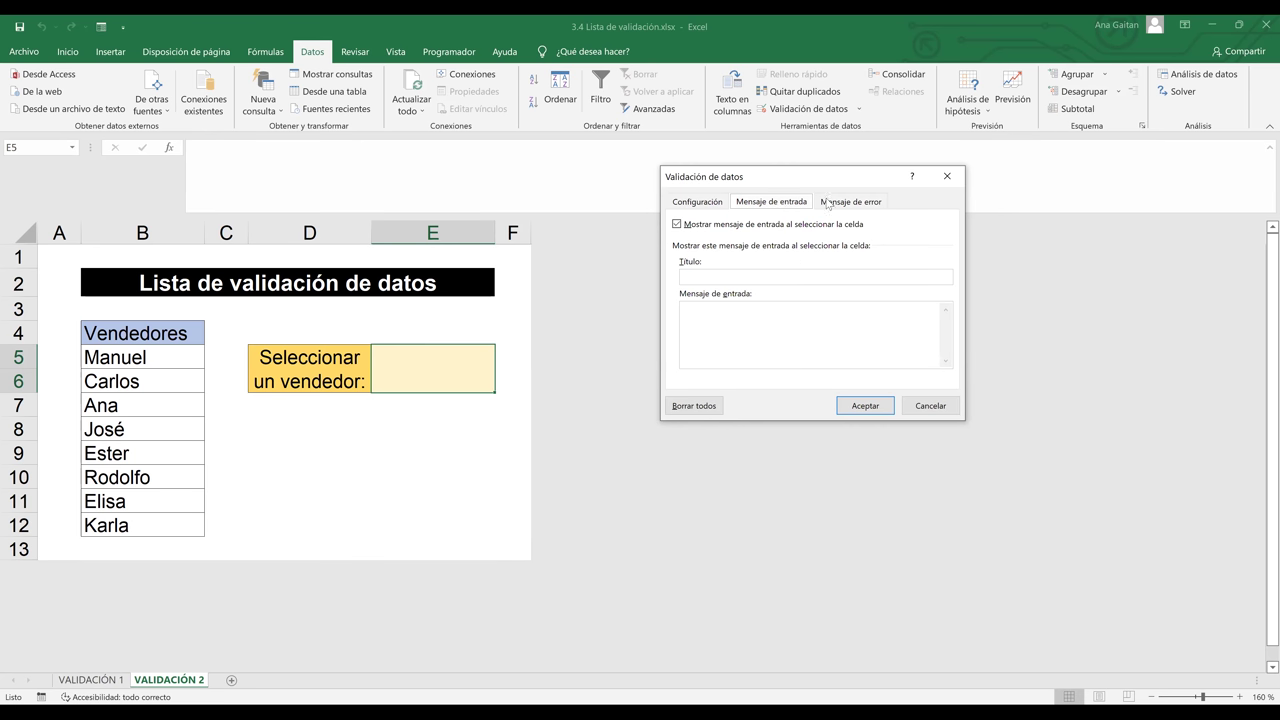
{"action": "left_click", "coordinate": [836, 201]}
{"action": "left_click", "coordinate": [774, 200]}
{"action": "left_click", "coordinate": [712, 207]}
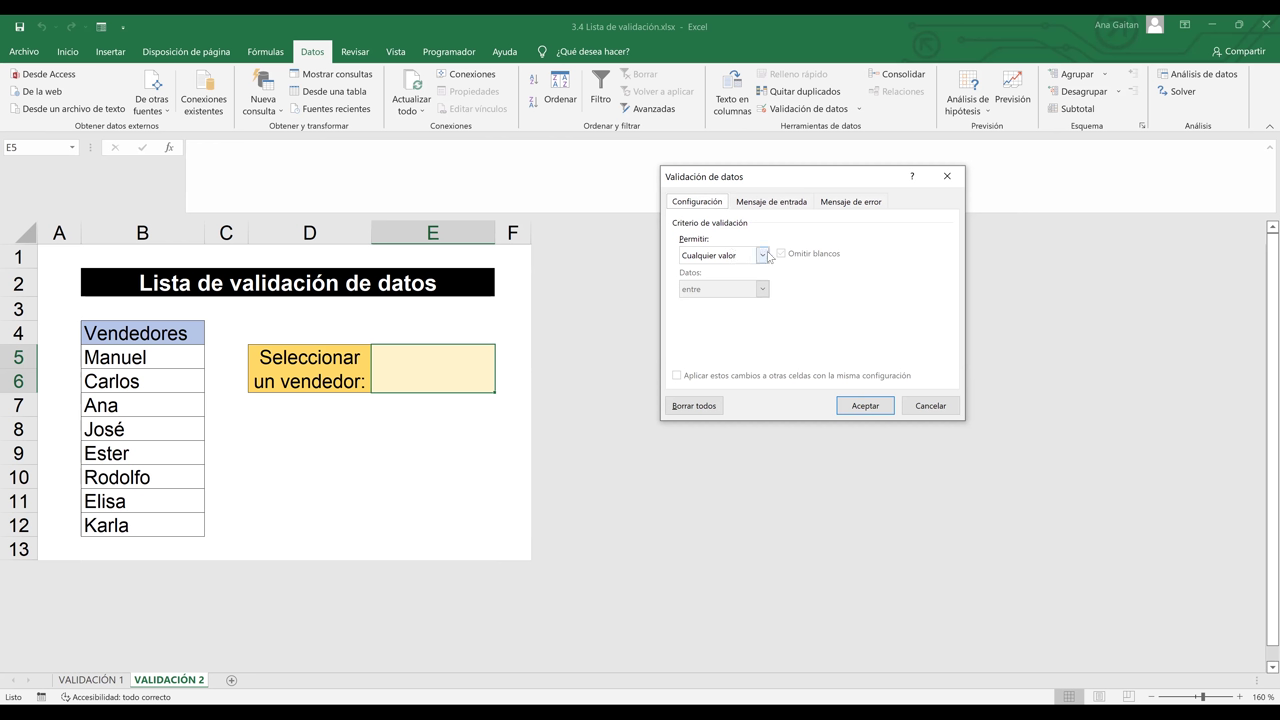
Set E5's validation to Lista with Origen =$B$5:$B$12, picked on the sheet, and accept
{"action": "left_click", "coordinate": [763, 256]}
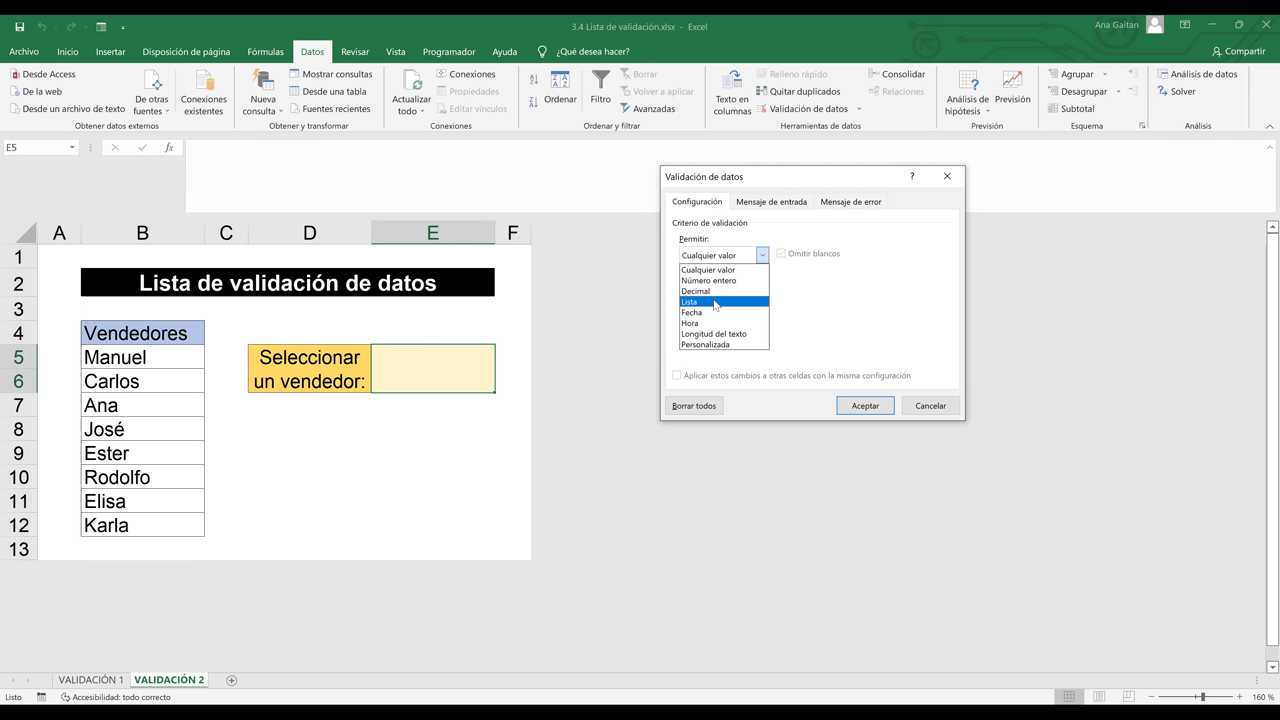
{"action": "left_click", "coordinate": [716, 302]}
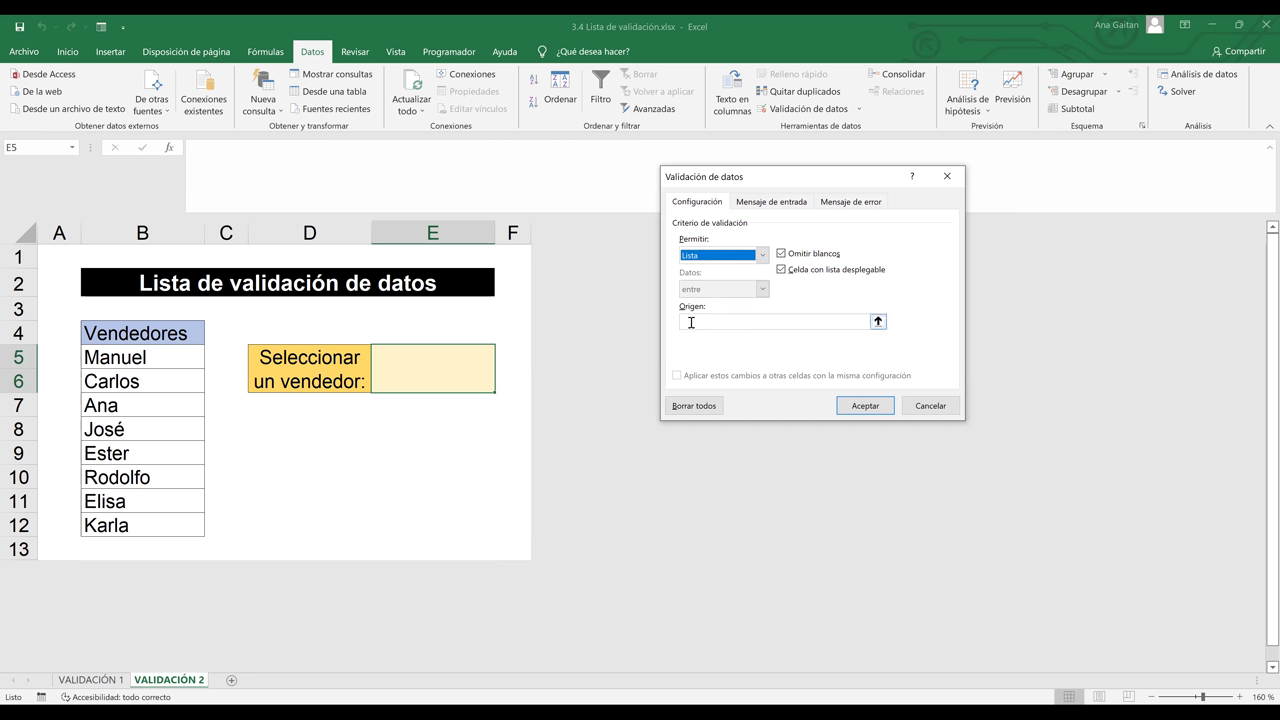
{"action": "left_click", "coordinate": [691, 322]}
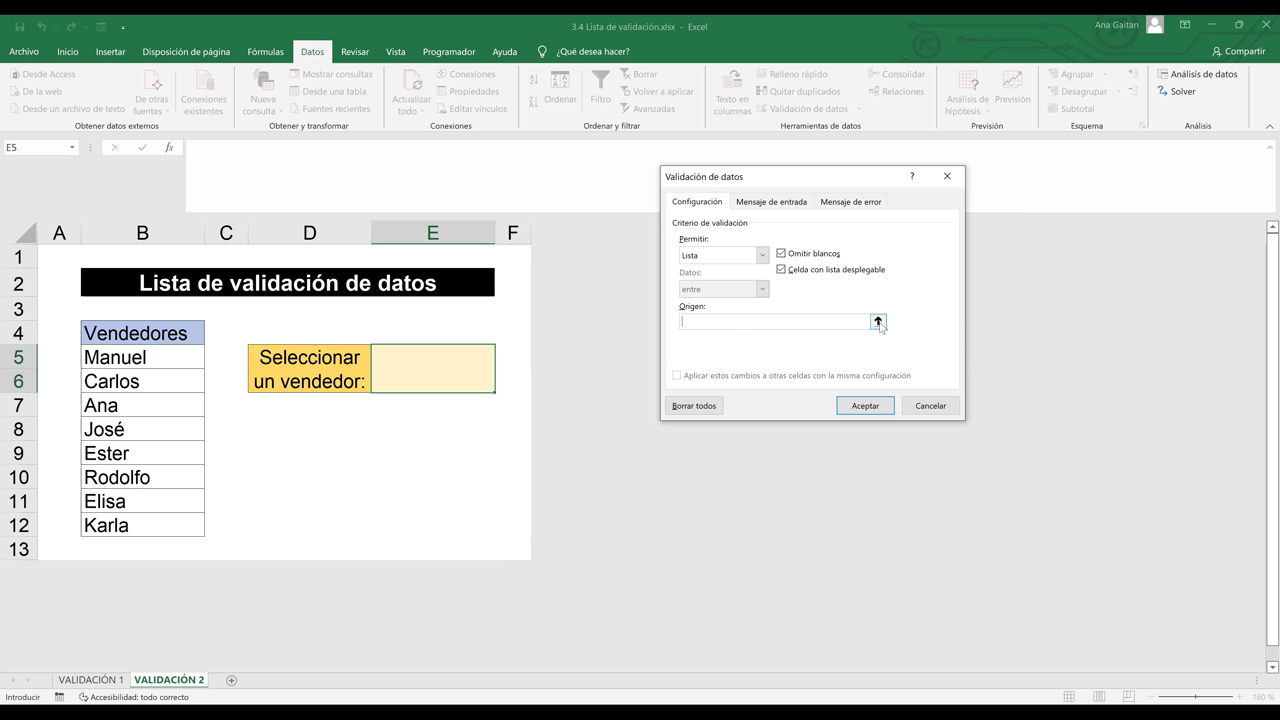
{"action": "left_click", "coordinate": [878, 322]}
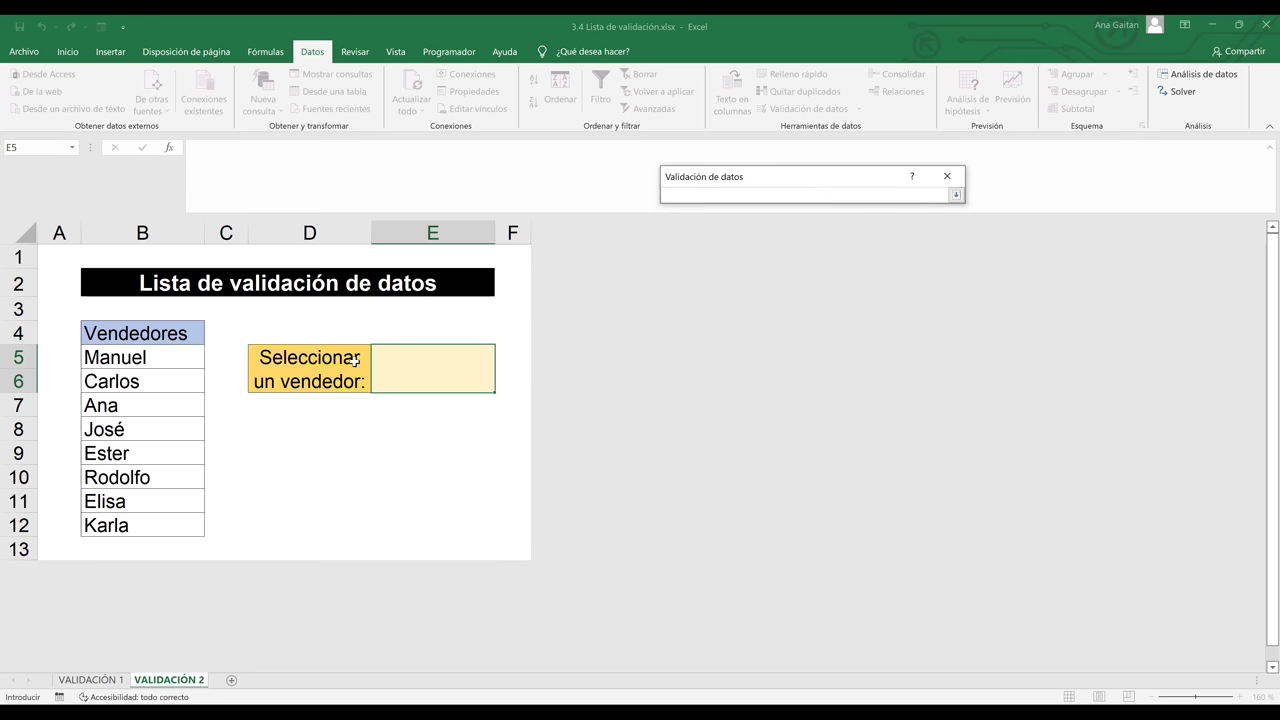
{"action": "left_click", "coordinate": [151, 357]}
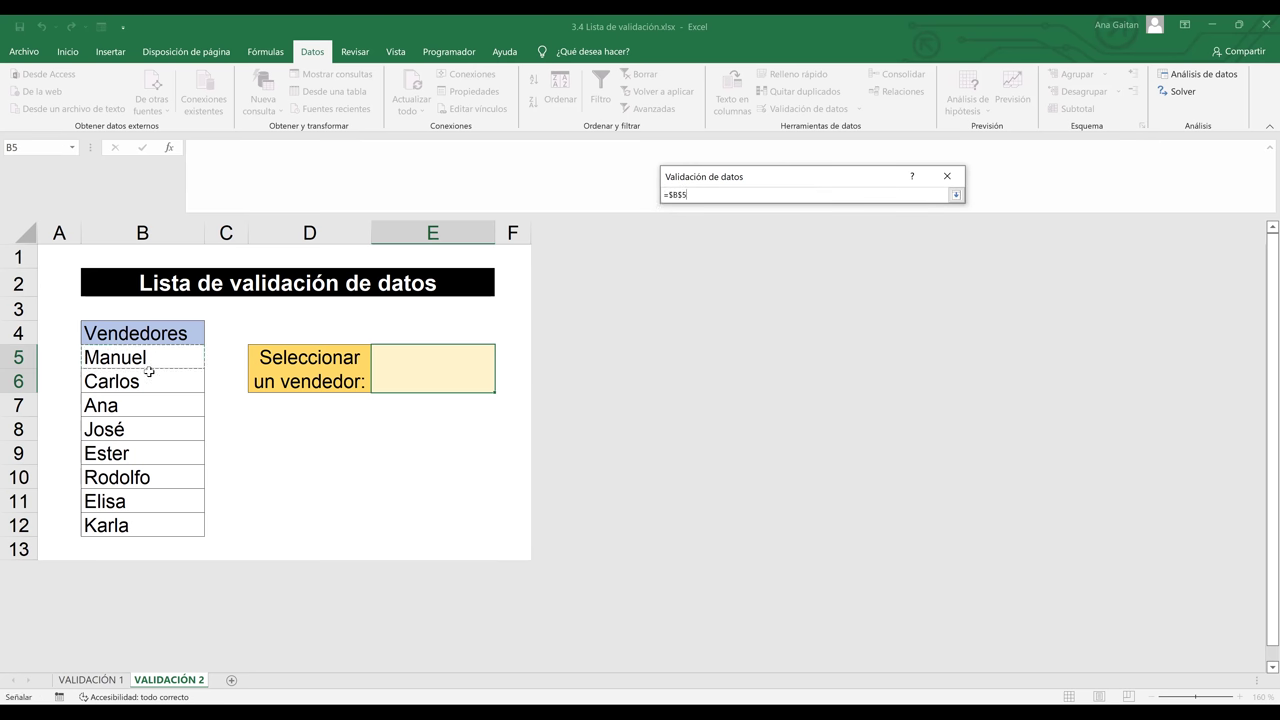
{"action": "left_click", "coordinate": [139, 518], "text": "shift"}
{"action": "left_click", "coordinate": [956, 196]}
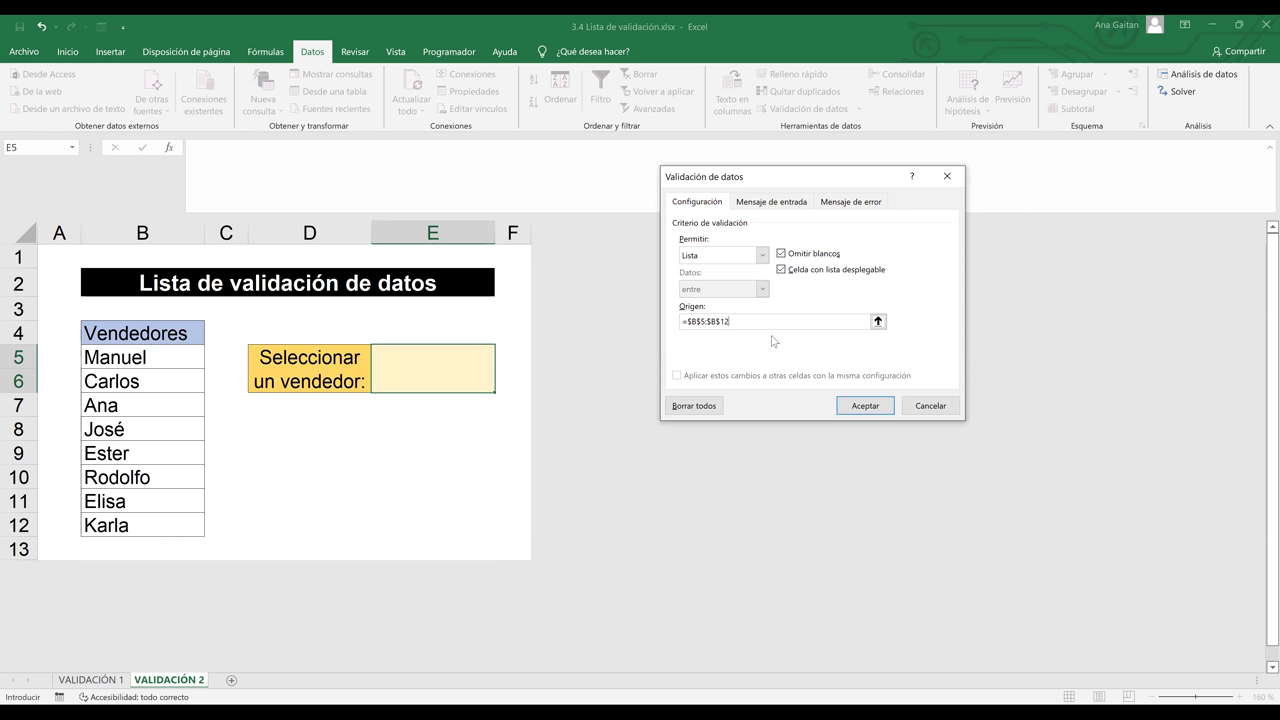
{"action": "left_click", "coordinate": [863, 410]}
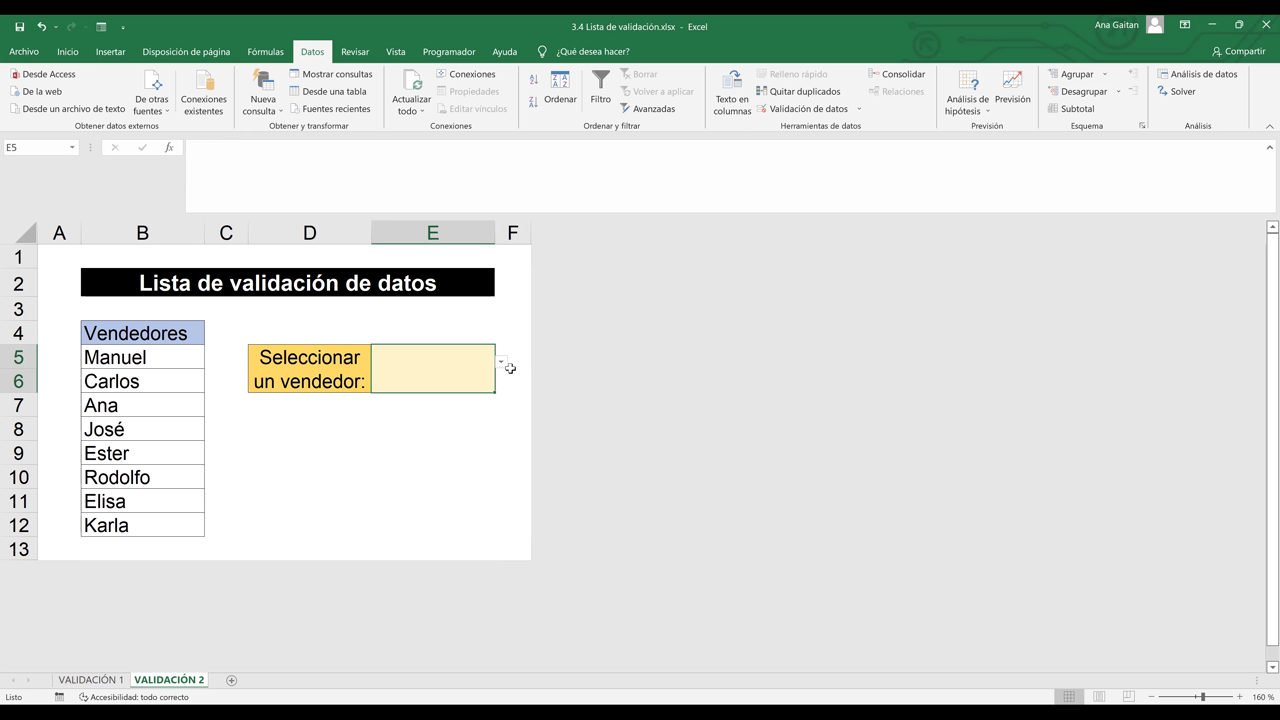
Select Rodolfo from E5's vendor drop-down list
{"action": "left_click", "coordinate": [467, 444]}
{"action": "left_click", "coordinate": [470, 398]}
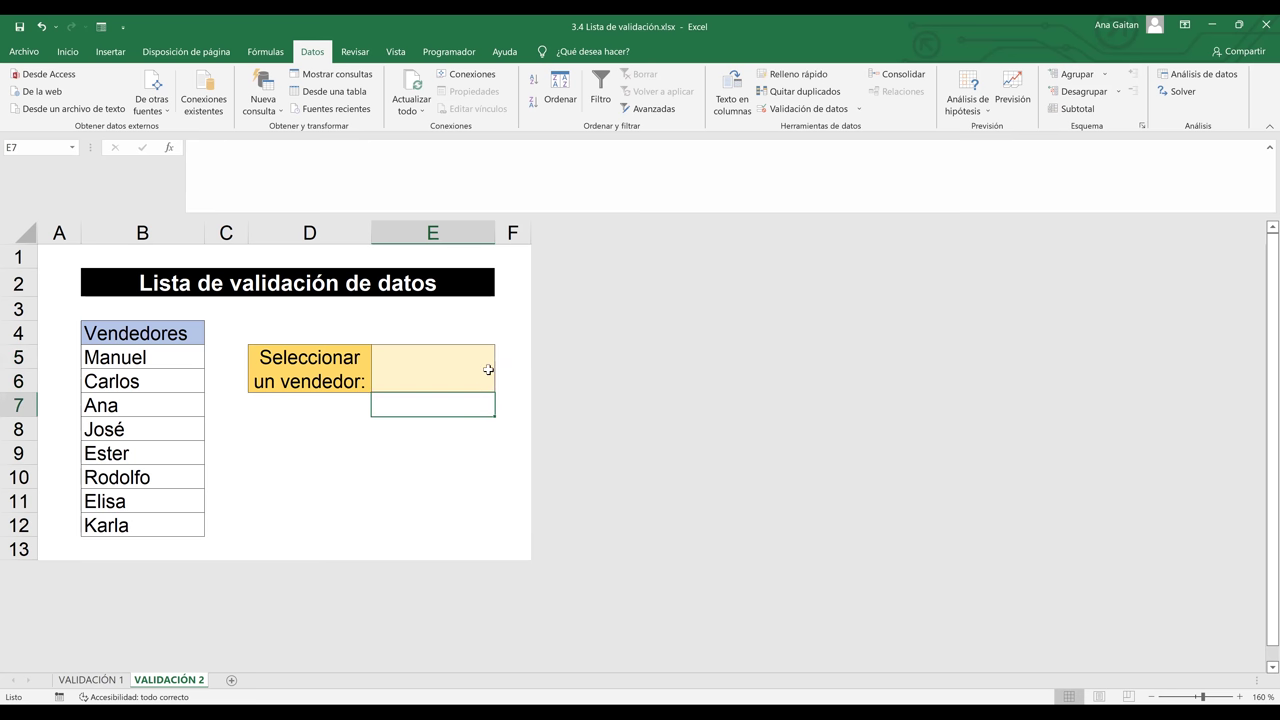
{"action": "left_click", "coordinate": [489, 366]}
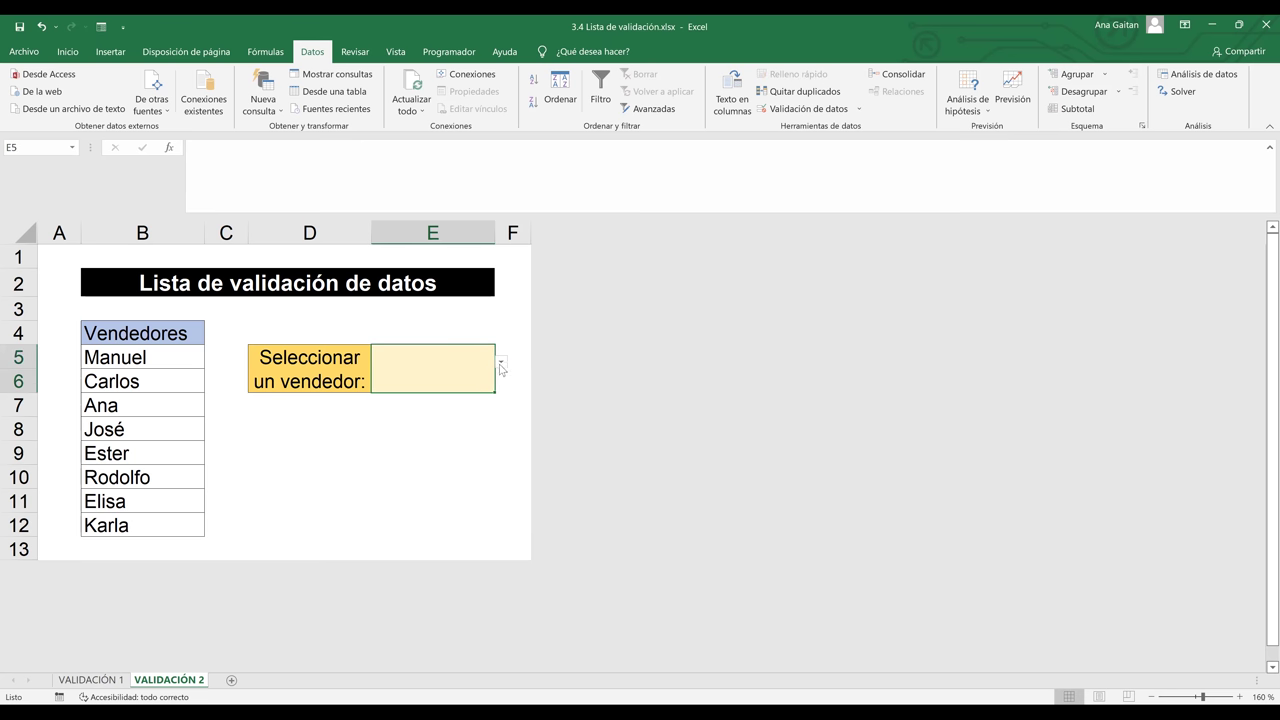
{"action": "left_click", "coordinate": [501, 366]}
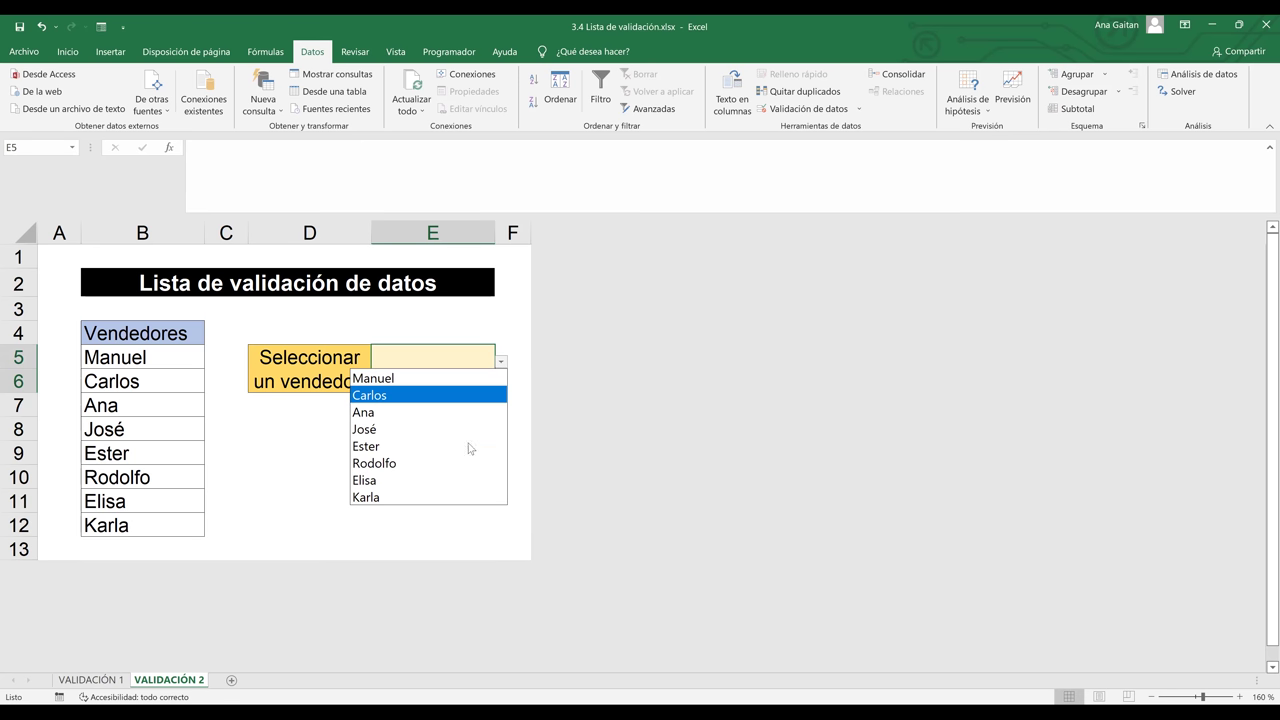
{"action": "left_click", "coordinate": [406, 466]}
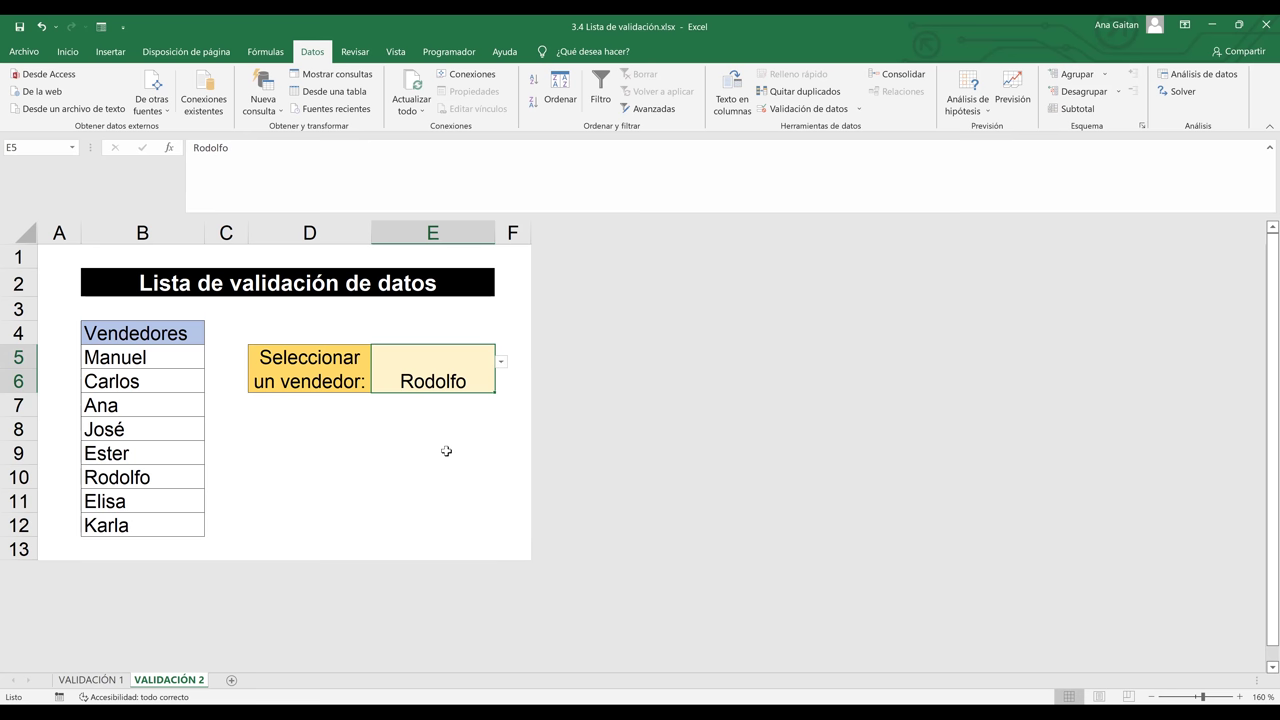
{"action": "left_click", "coordinate": [446, 451]}
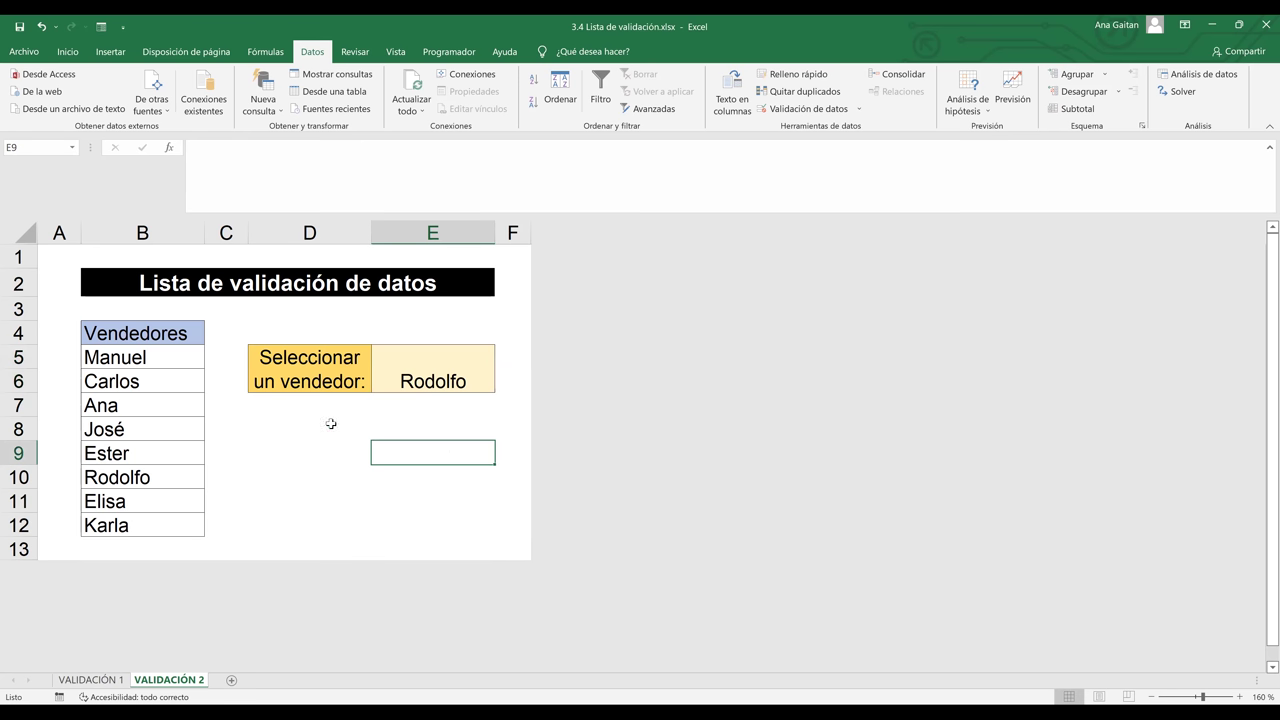
{"action": "left_click_drag", "start_coordinate": [153, 337], "coordinate": [180, 528]}
{"action": "left_click", "coordinate": [263, 506]}
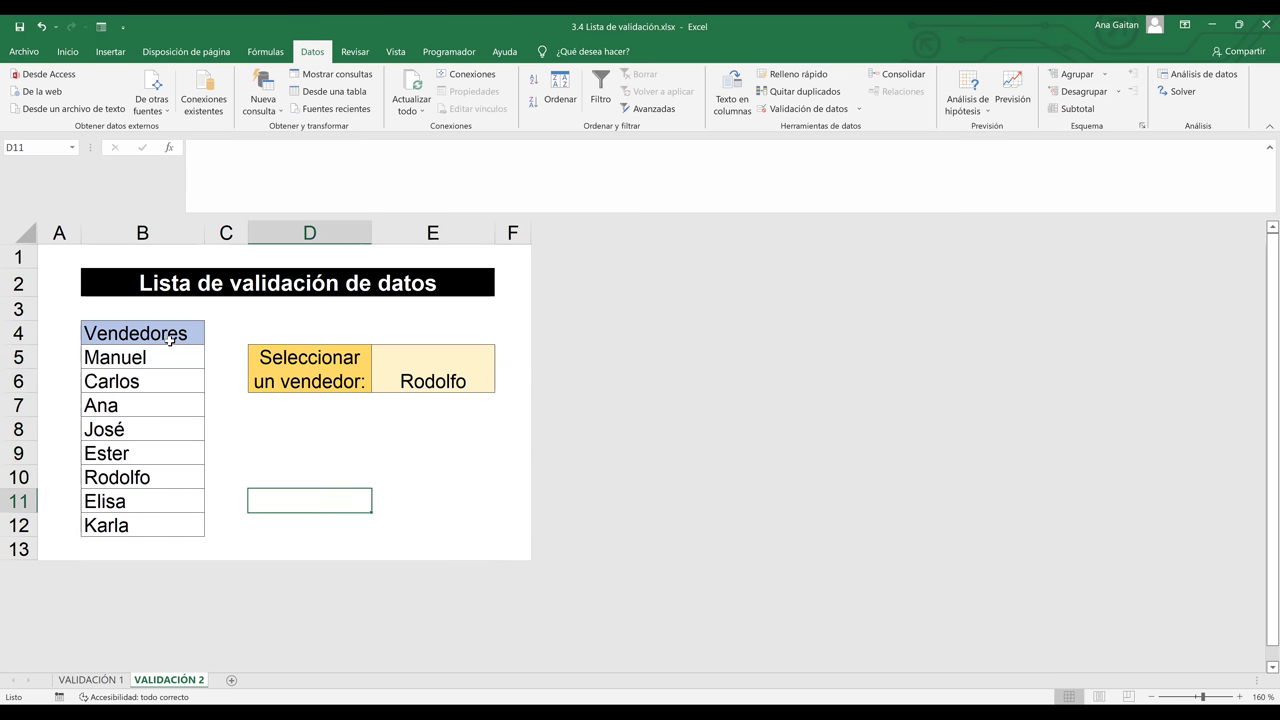
{"action": "left_click_drag", "start_coordinate": [169, 339], "coordinate": [147, 524]}
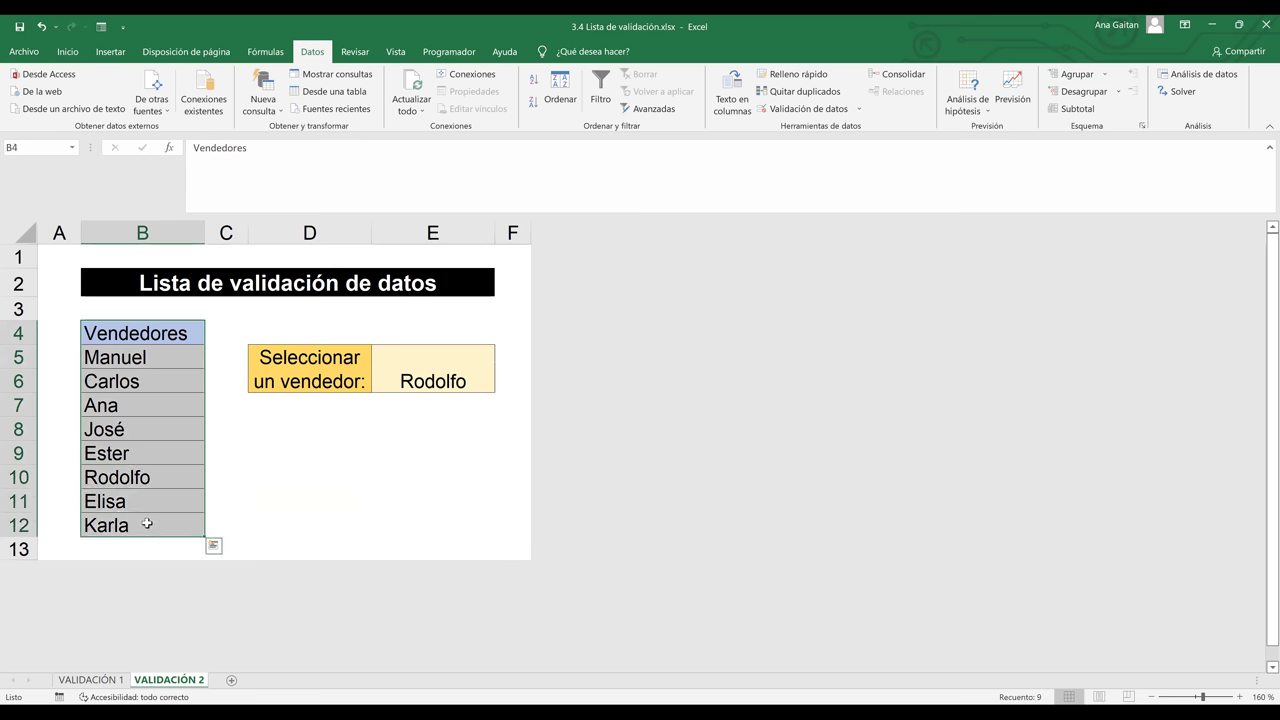
{"action": "left_click", "coordinate": [294, 459]}
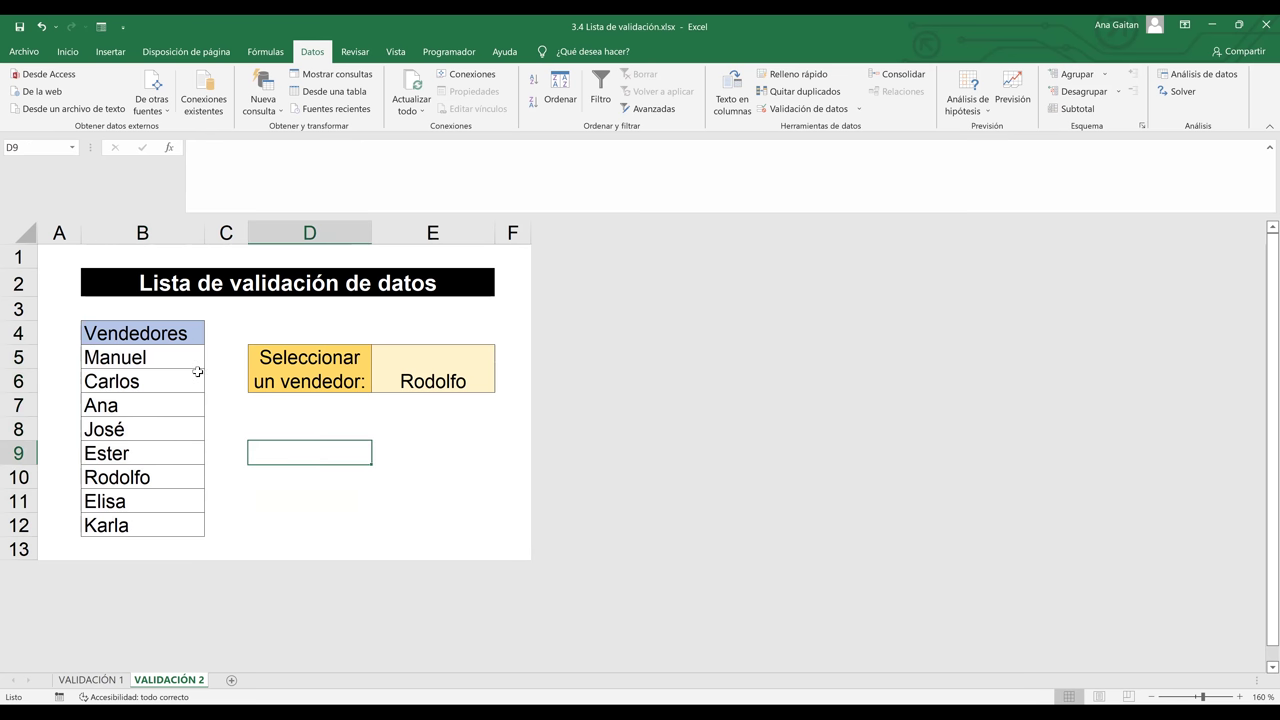
{"action": "left_click_drag", "start_coordinate": [185, 333], "coordinate": [171, 519]}
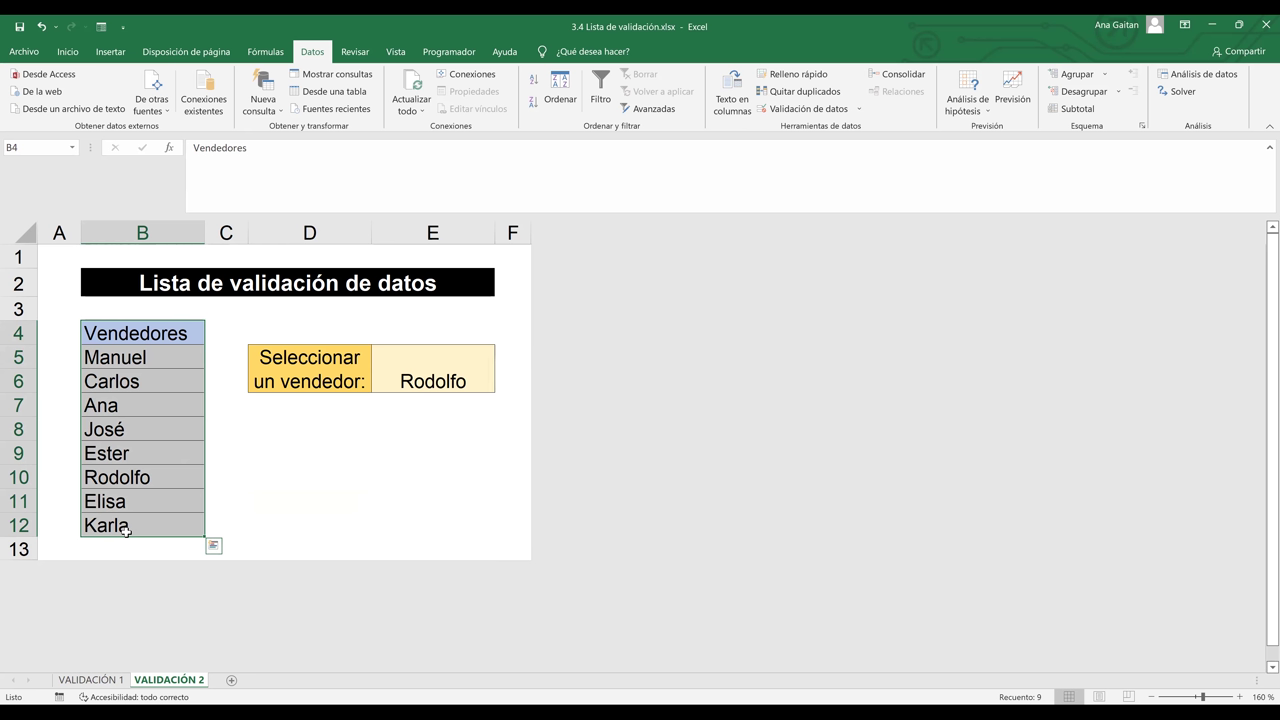
Name the selected range B4:B12 VENDEDORES in the Name Box
{"action": "left_click", "coordinate": [49, 147]}
{"action": "key", "text": "BackSpace"}
{"action": "type", "text": "VE"}
{"action": "type", "text": "NDE"}
{"action": "type", "text": "DORES"}
{"action": "key", "text": "Return"}
Reselect B4:B12 and check that VENDEDORES appears in the Name Box list
{"action": "left_click", "coordinate": [216, 402]}
{"action": "left_click", "coordinate": [184, 357]}
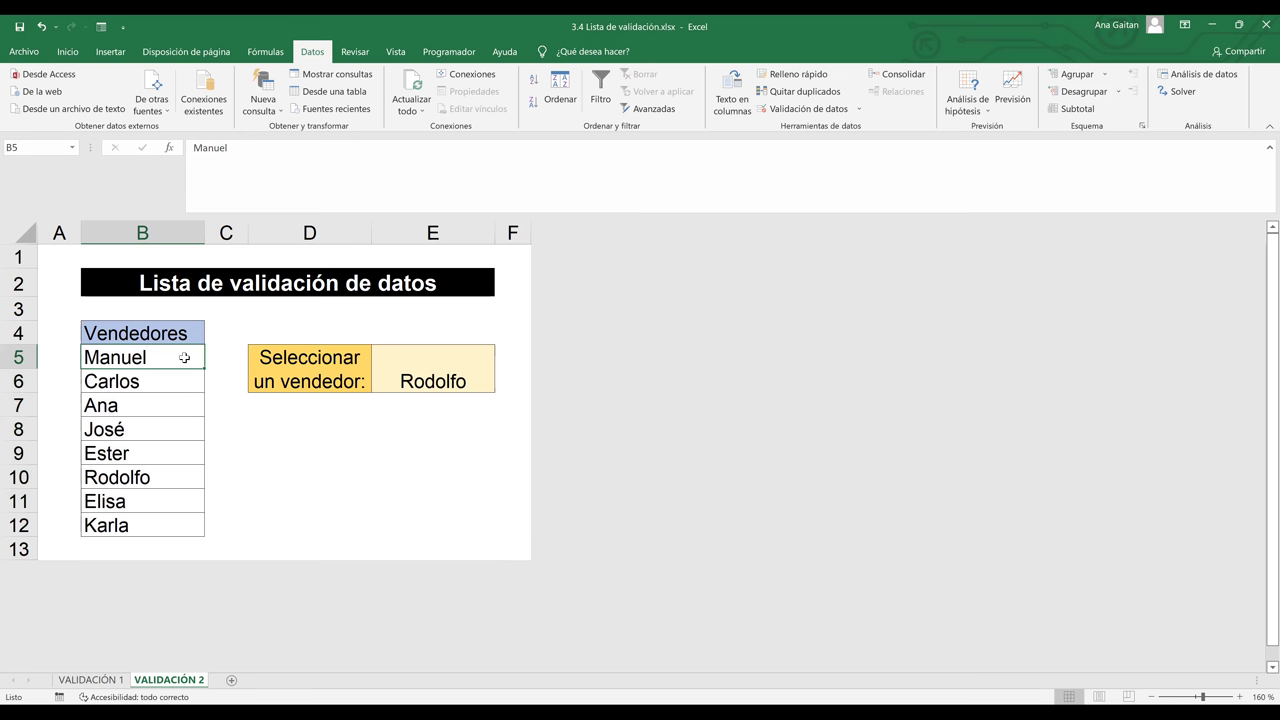
{"action": "left_click_drag", "start_coordinate": [180, 332], "coordinate": [152, 524]}
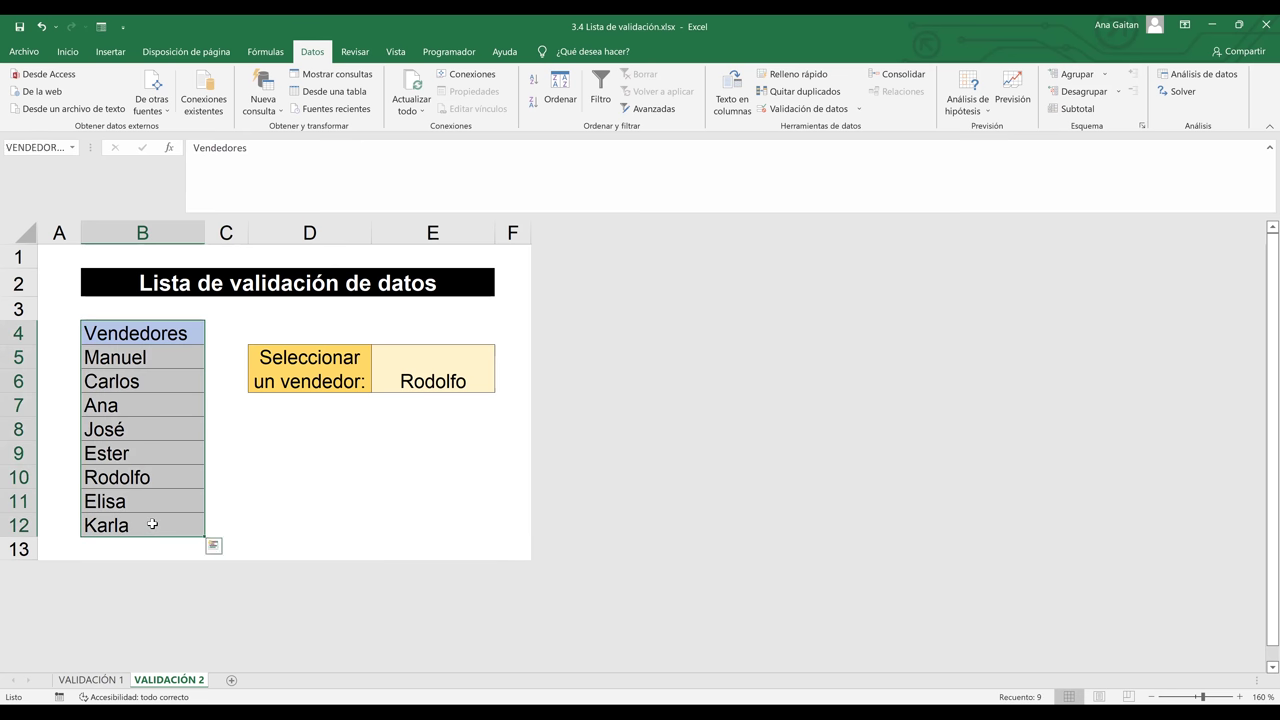
{"action": "left_click", "coordinate": [72, 149]}
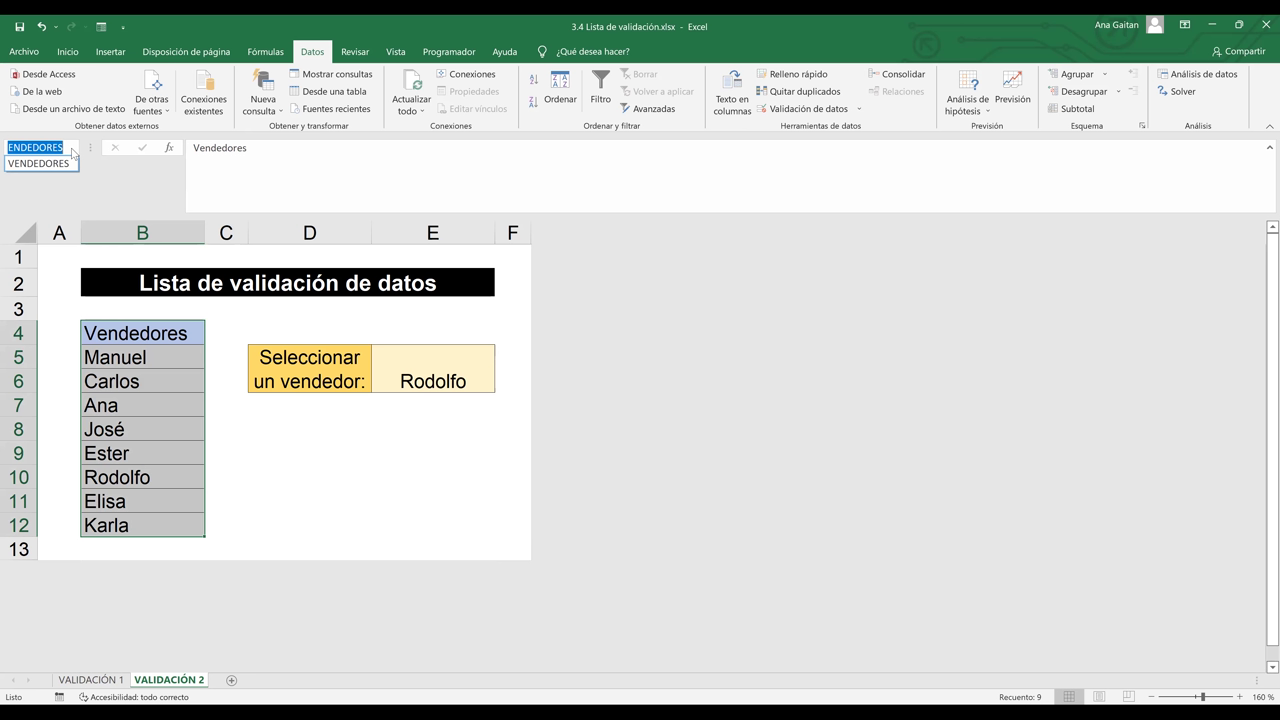
{"action": "key", "text": "Escape"}
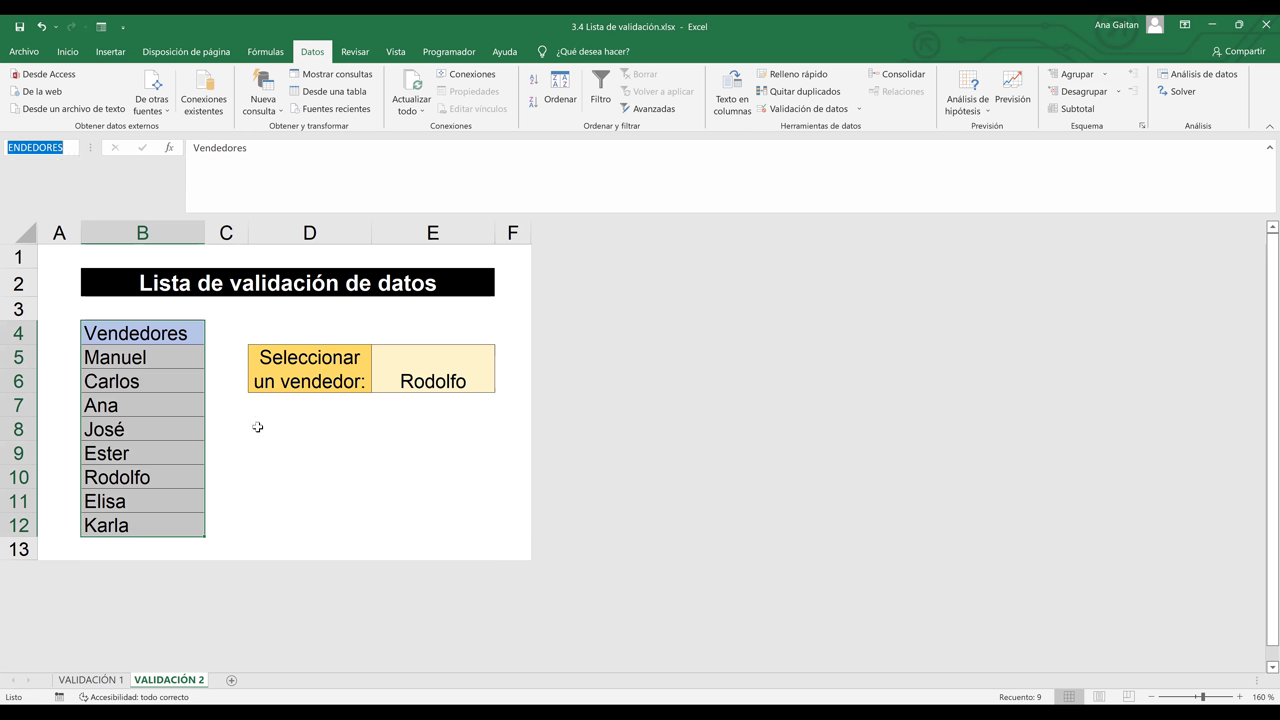
{"action": "left_click", "coordinate": [201, 374]}
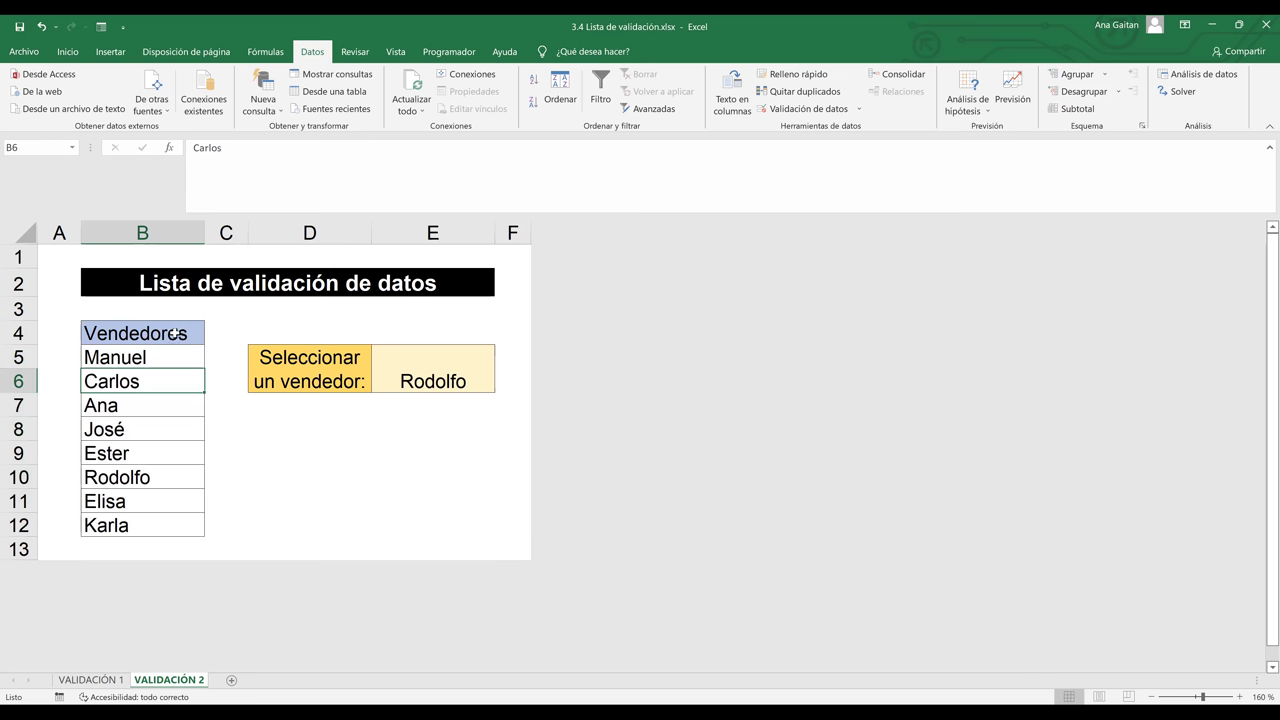
{"action": "left_click", "coordinate": [174, 332]}
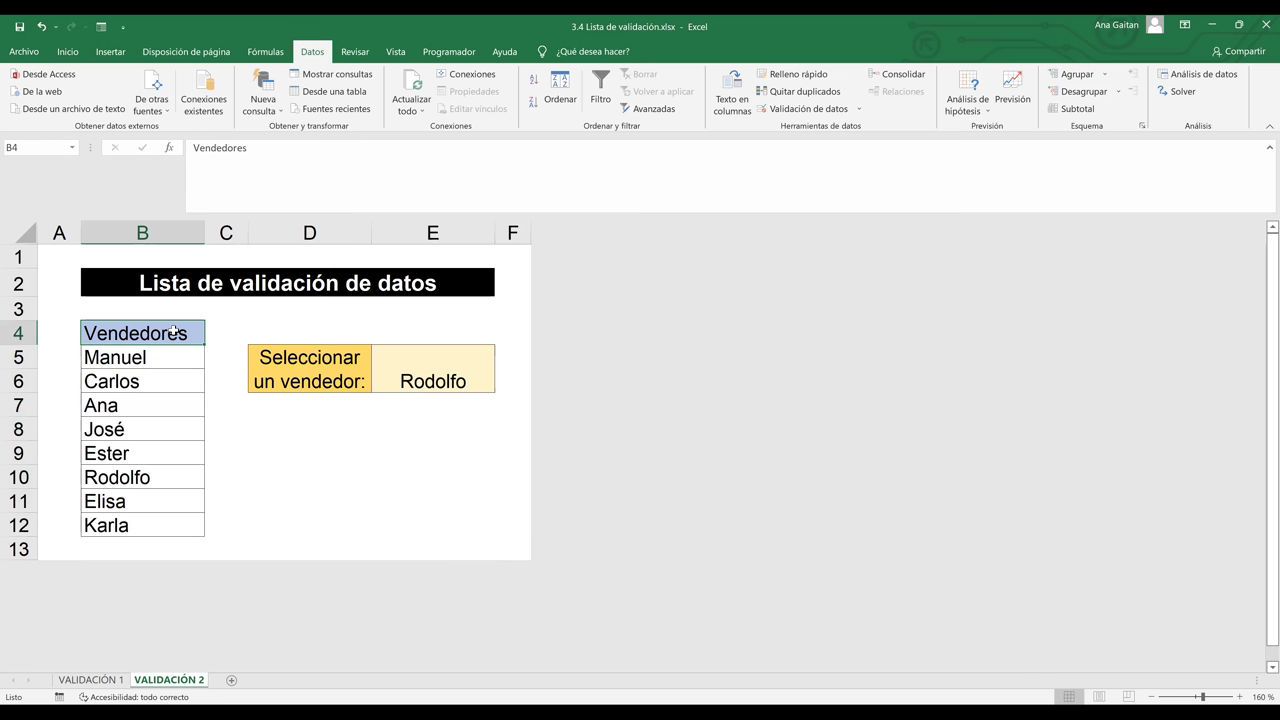
{"action": "left_click_drag", "start_coordinate": [174, 332], "coordinate": [158, 524]}
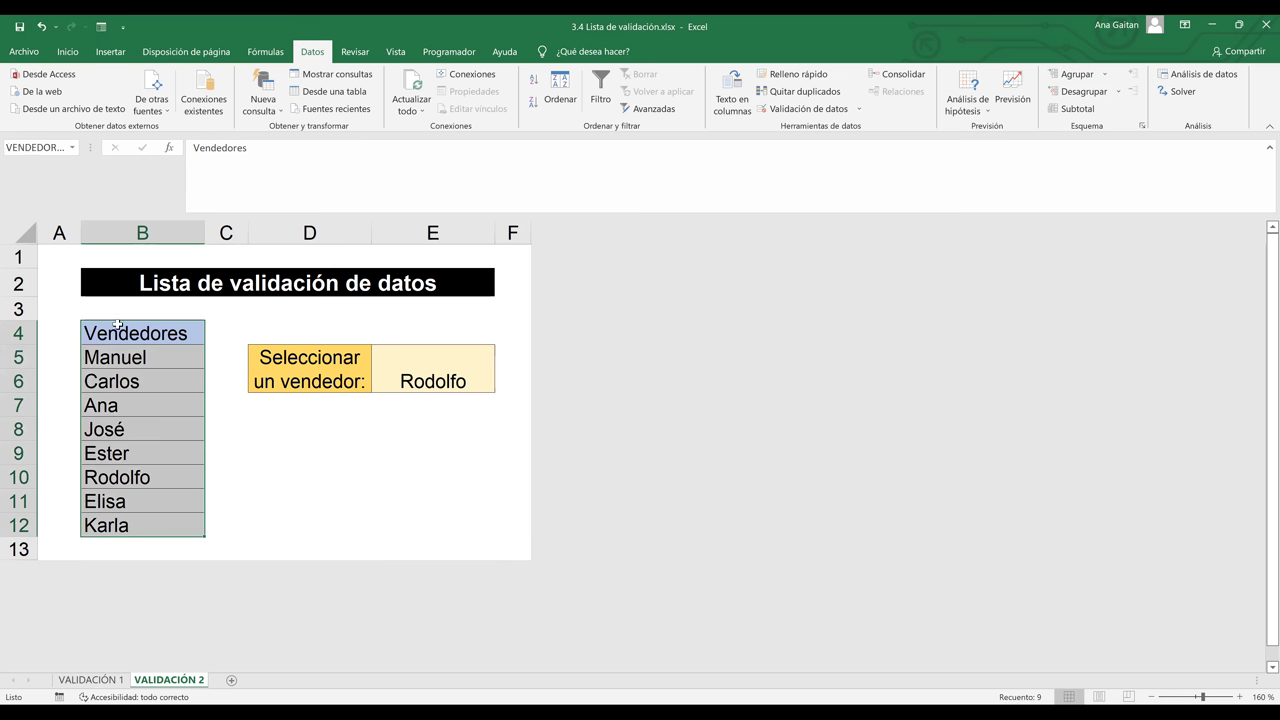
{"action": "left_click", "coordinate": [290, 412]}
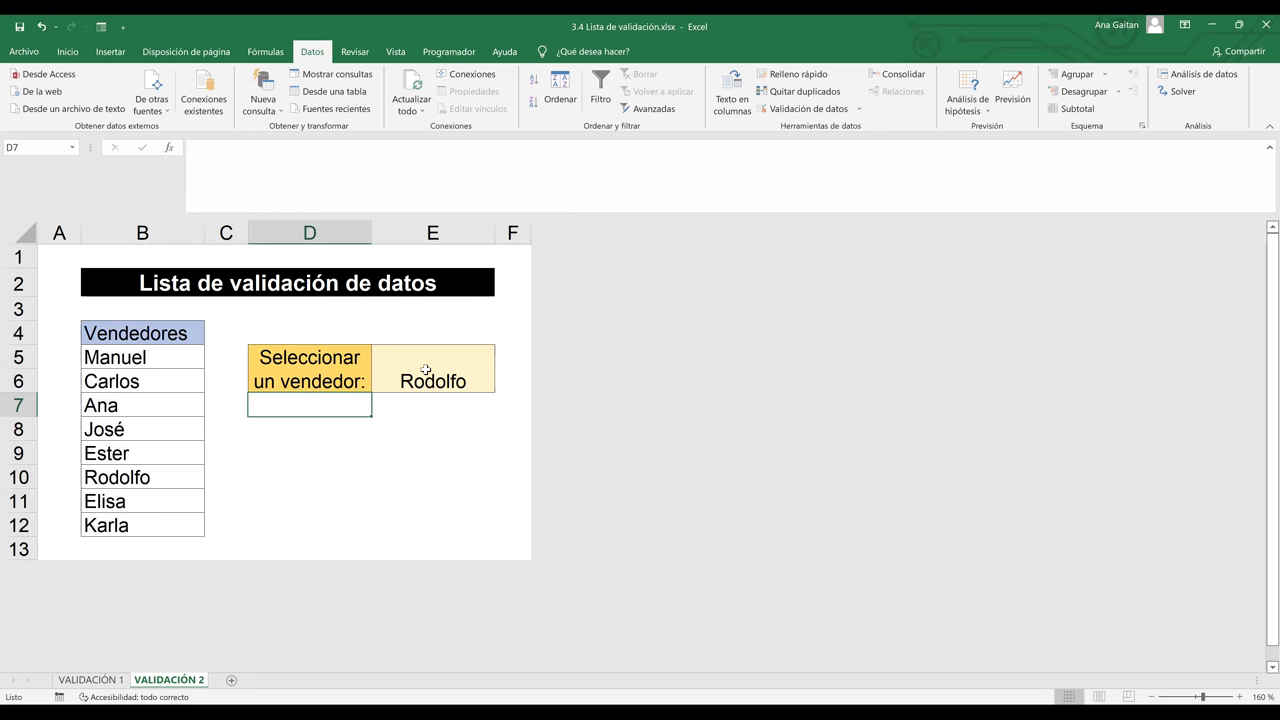
{"action": "left_click", "coordinate": [425, 370]}
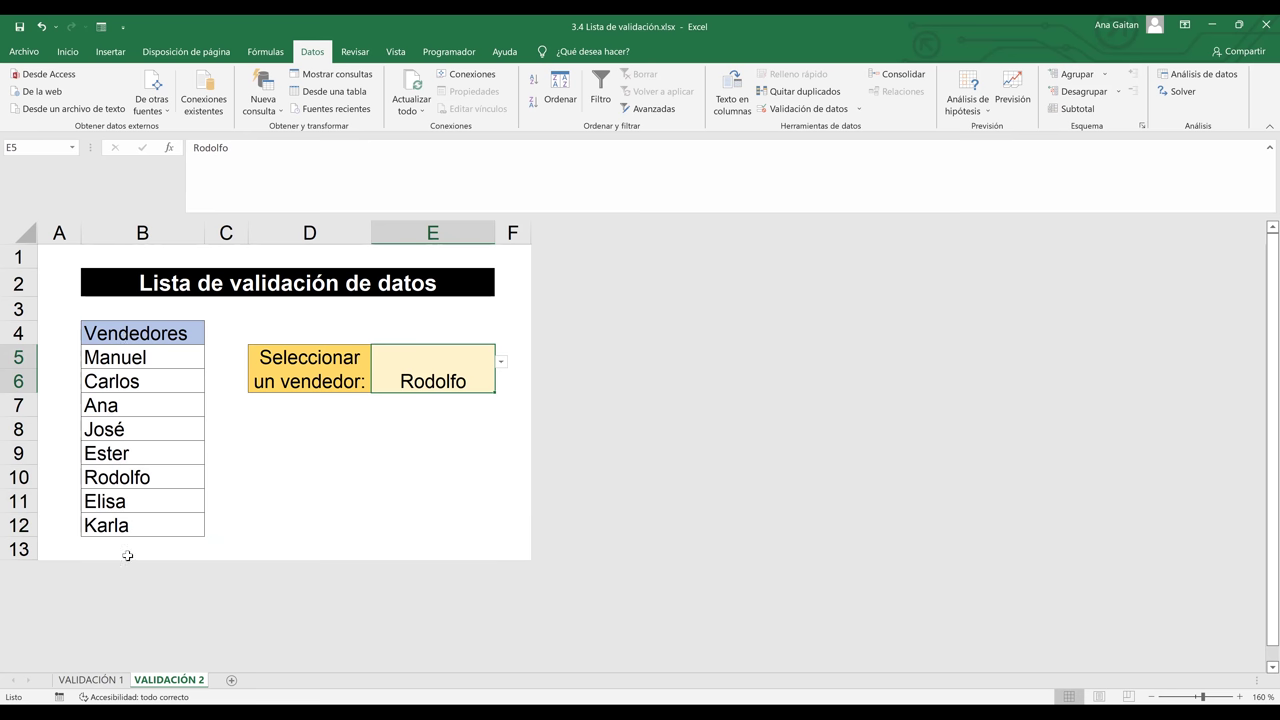
{"action": "left_click", "coordinate": [138, 336]}
{"action": "left_click_drag", "start_coordinate": [138, 336], "coordinate": [133, 396]}
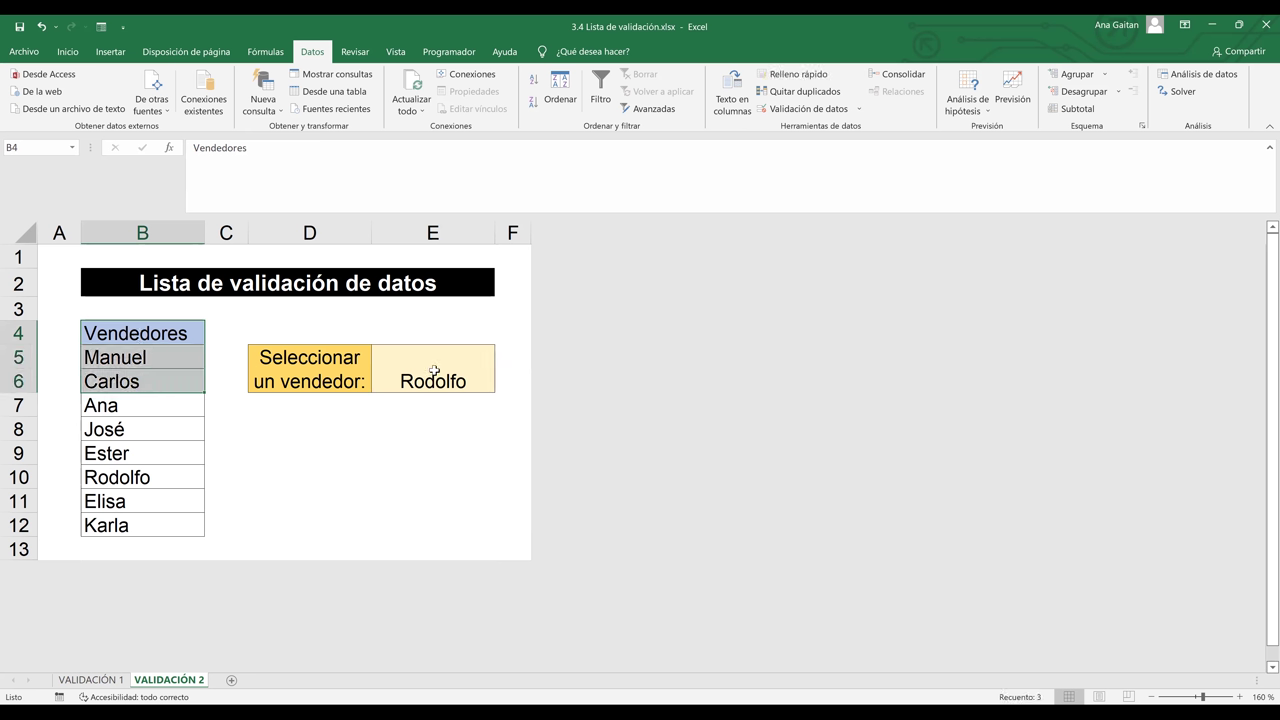
{"action": "left_click", "coordinate": [434, 371]}
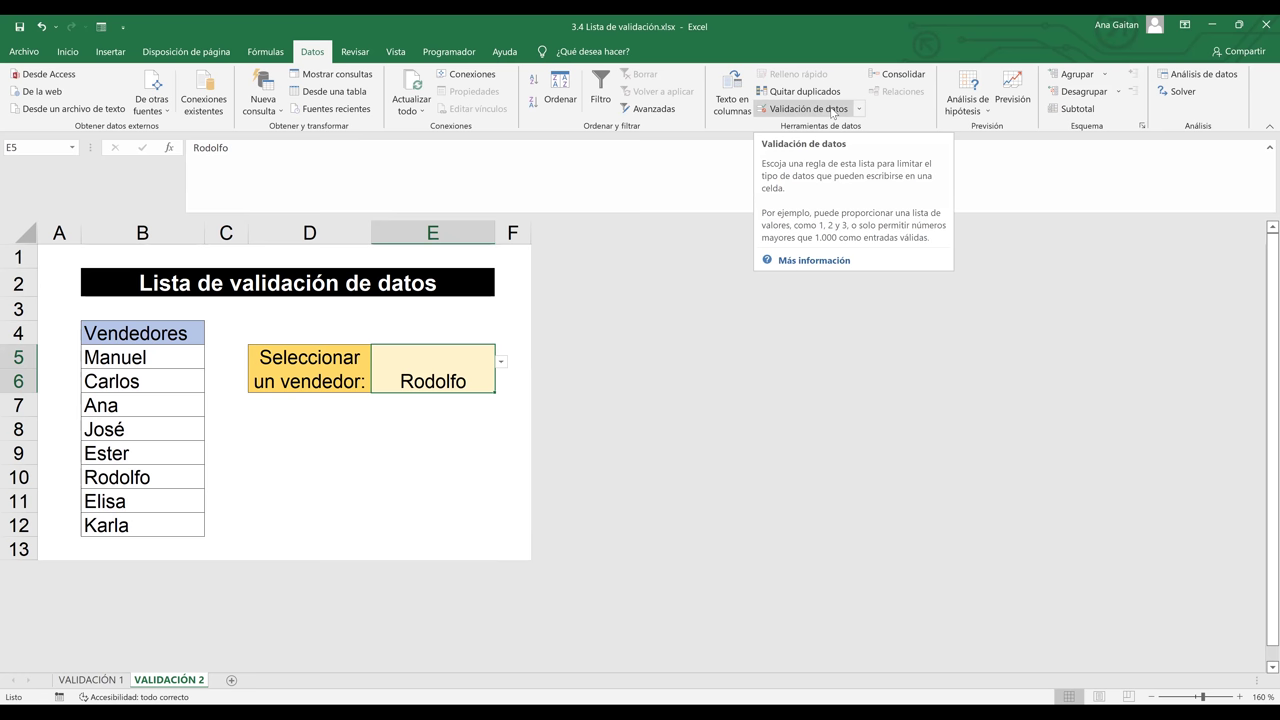
Replace E5's list source =$B$5:$B$12 with =VENDEDORES and check the drop-down choices
{"action": "left_click", "coordinate": [832, 113]}
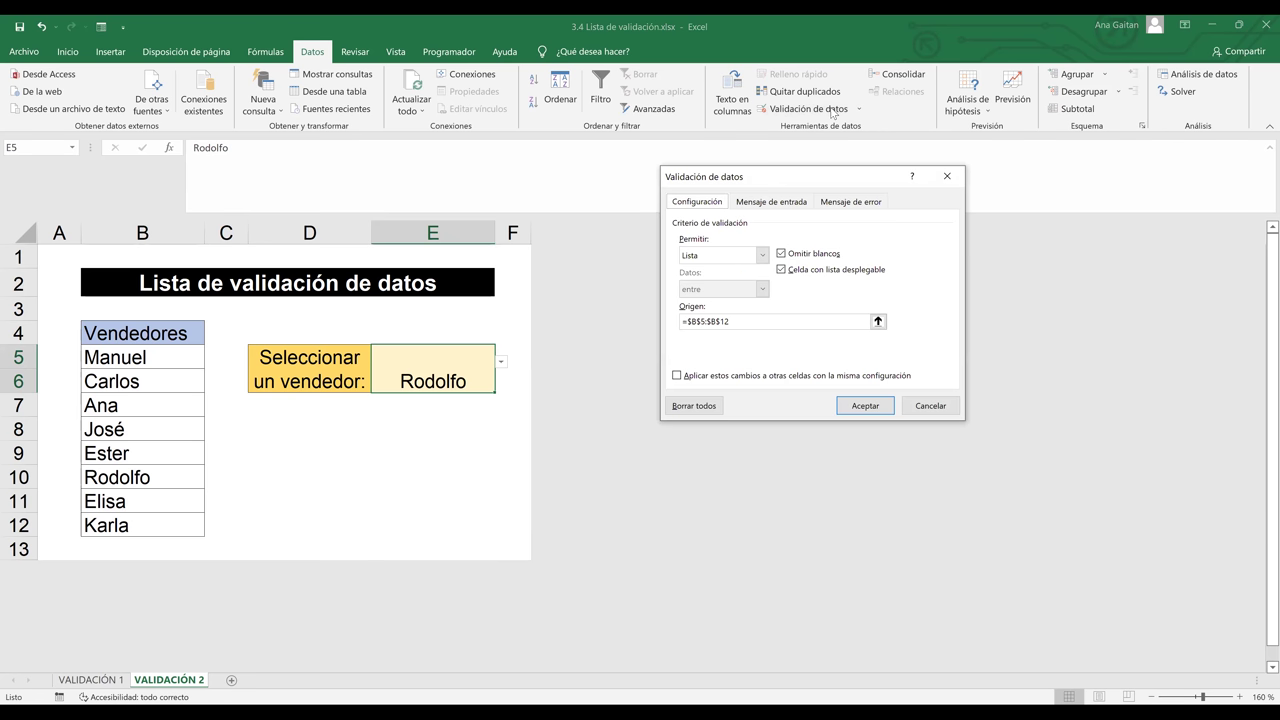
{"action": "left_click", "coordinate": [809, 323]}
{"action": "key", "text": "BackSpace"}
{"action": "key", "text": "BackSpace"}
{"action": "key", "text": "BackSpace"}
{"action": "key", "text": "BackSpace"}
{"action": "key", "text": "BackSpace"}
{"action": "key", "text": "BackSpace"}
{"action": "key", "text": "BackSpace"}
{"action": "key", "text": "BackSpace"}
{"action": "key", "text": "BackSpace"}
{"action": "key", "text": "BackSpace"}
{"action": "key", "text": "BackSpace"}
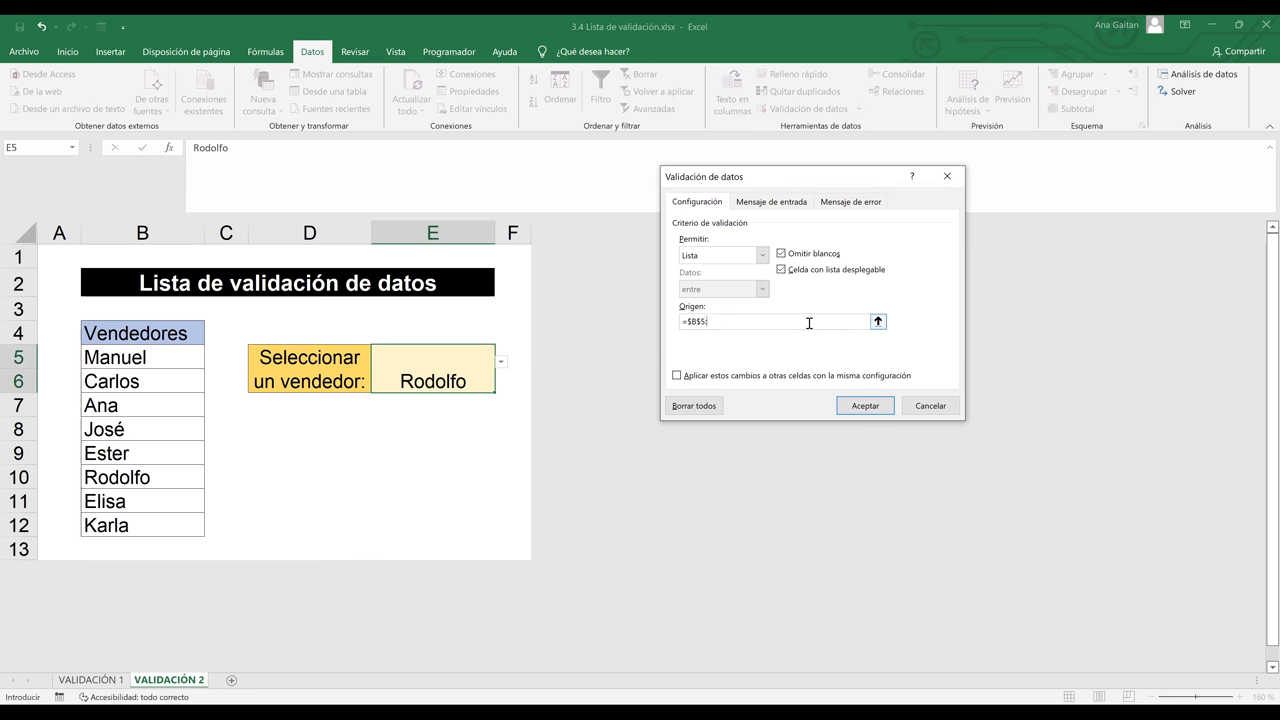
{"action": "type", "text": "=VENDEDORES"}
{"action": "key", "text": "Return"}
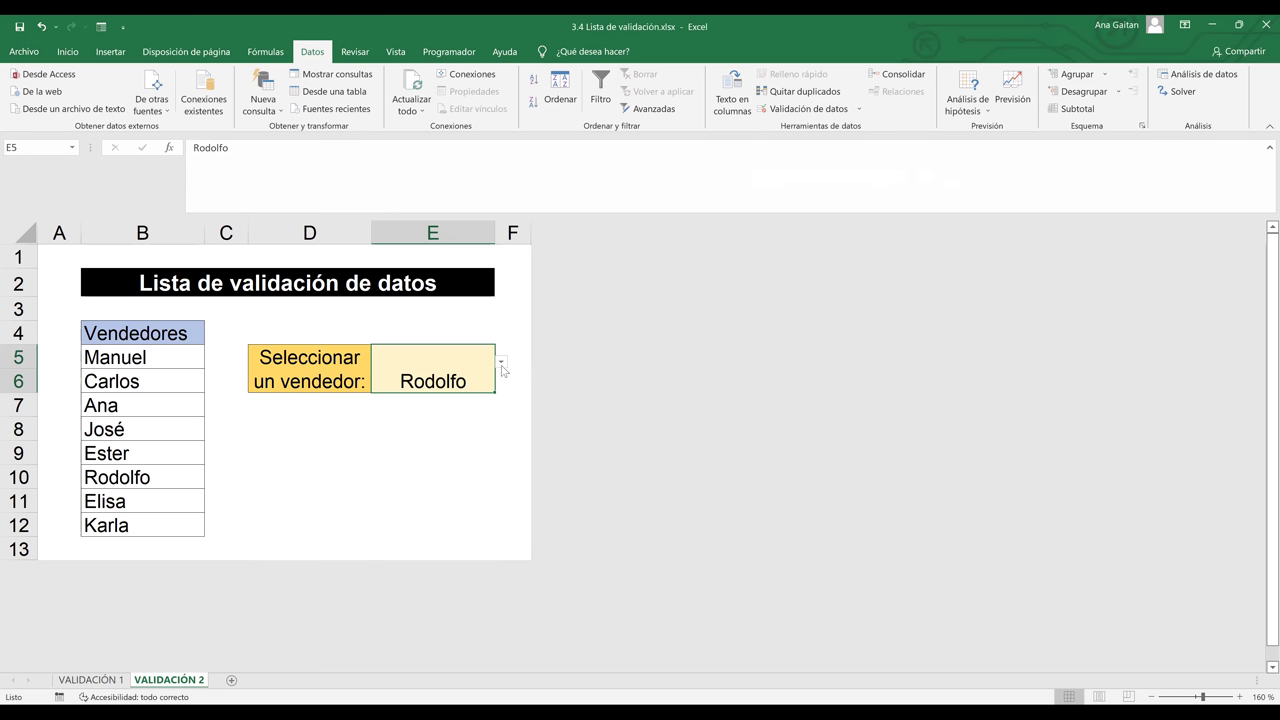
{"action": "left_click", "coordinate": [502, 363]}
{"action": "left_click", "coordinate": [497, 377]}
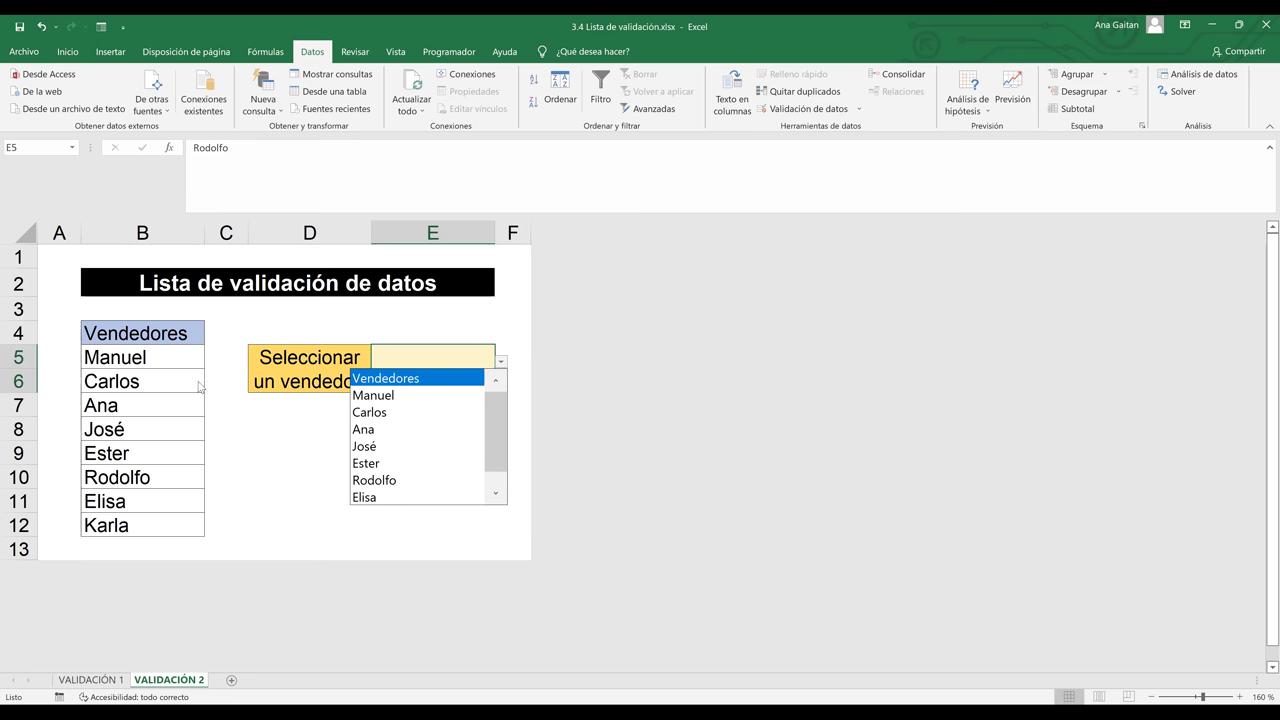
{"action": "key", "text": "Down"}
{"action": "key", "text": "Down"}
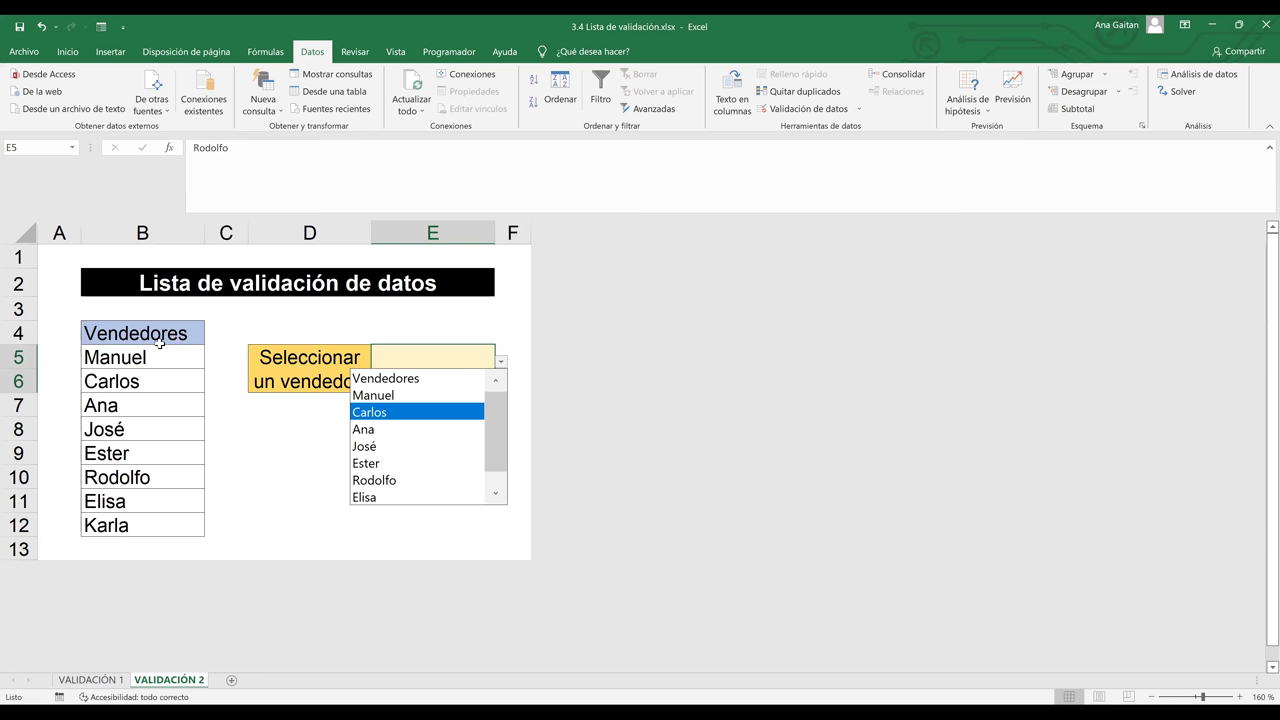
{"action": "left_click_drag", "start_coordinate": [128, 333], "coordinate": [128, 503]}
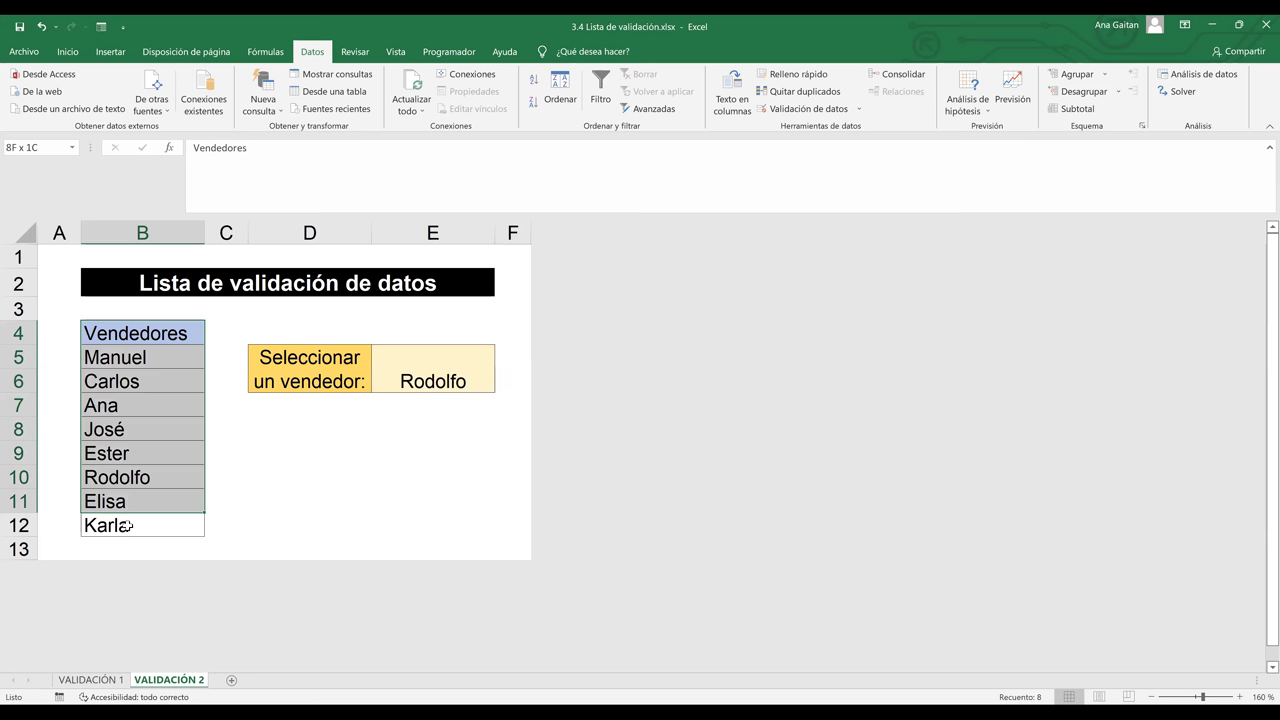
{"action": "key", "text": "shift+Down"}
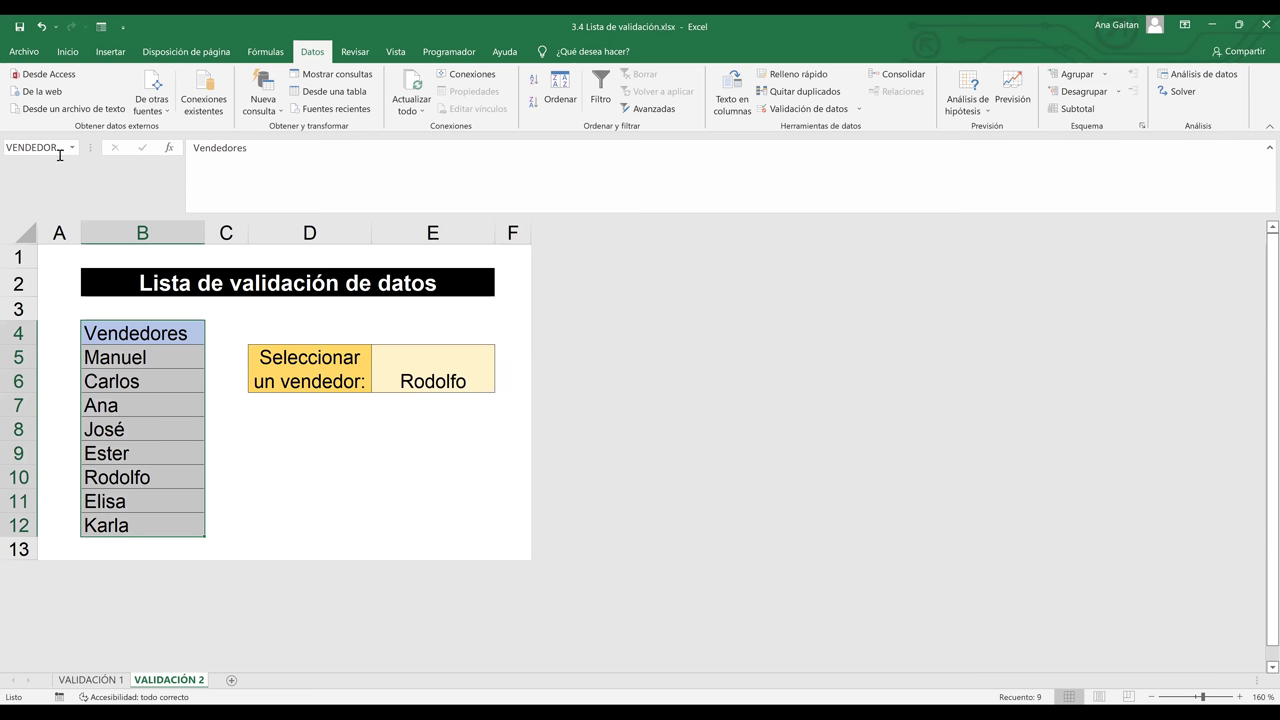
{"action": "left_click", "coordinate": [297, 420]}
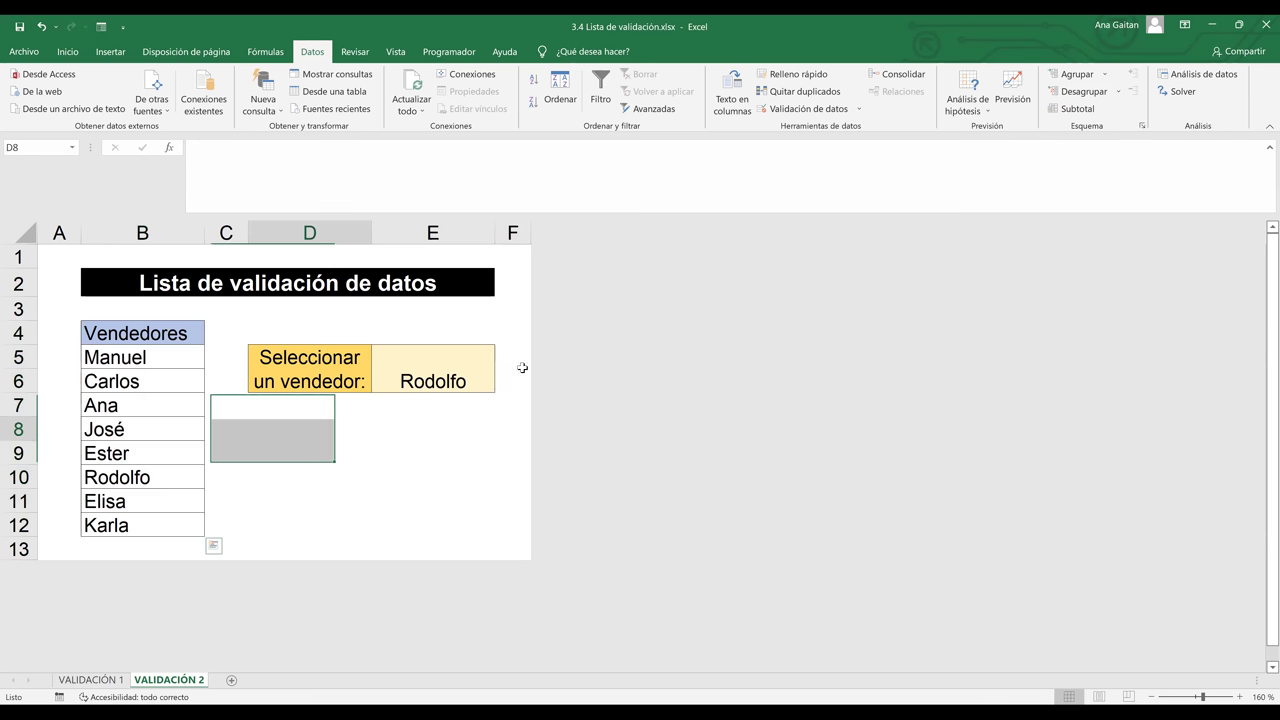
{"action": "left_click", "coordinate": [486, 383]}
{"action": "key", "text": "alt+Down"}
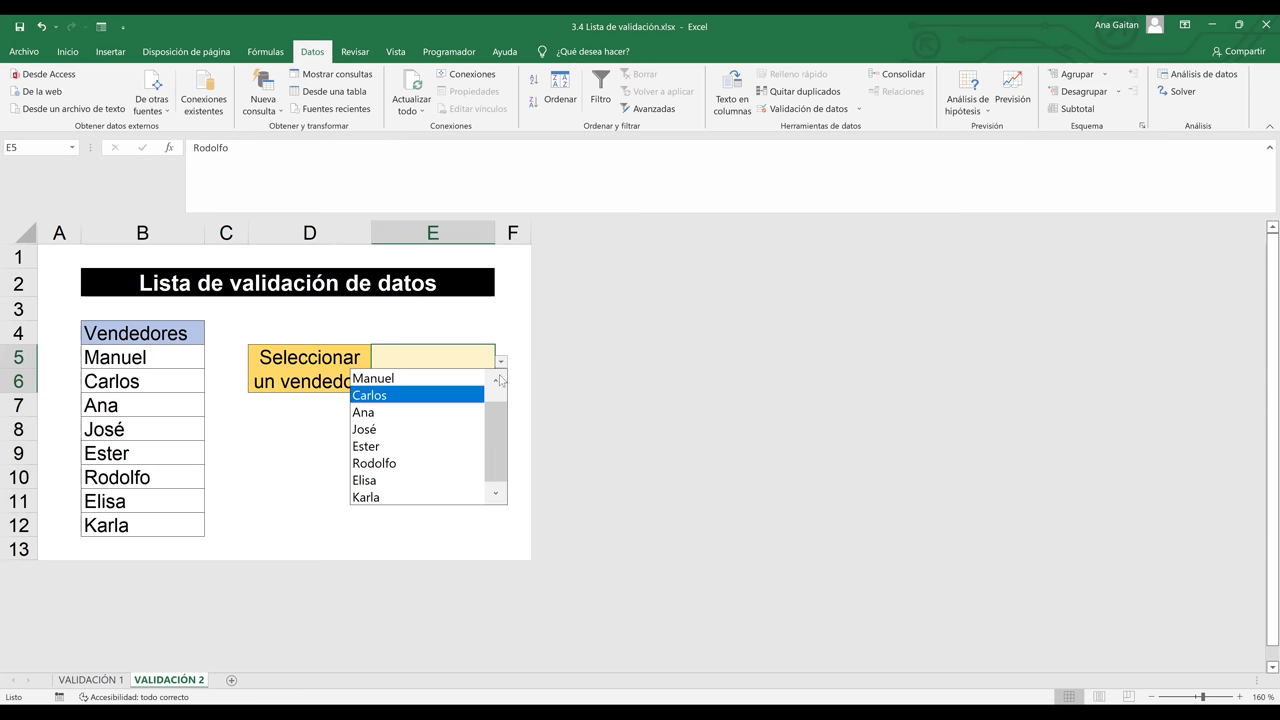
{"action": "key", "text": "Up"}
{"action": "key", "text": "Up"}
{"action": "key", "text": "Escape"}
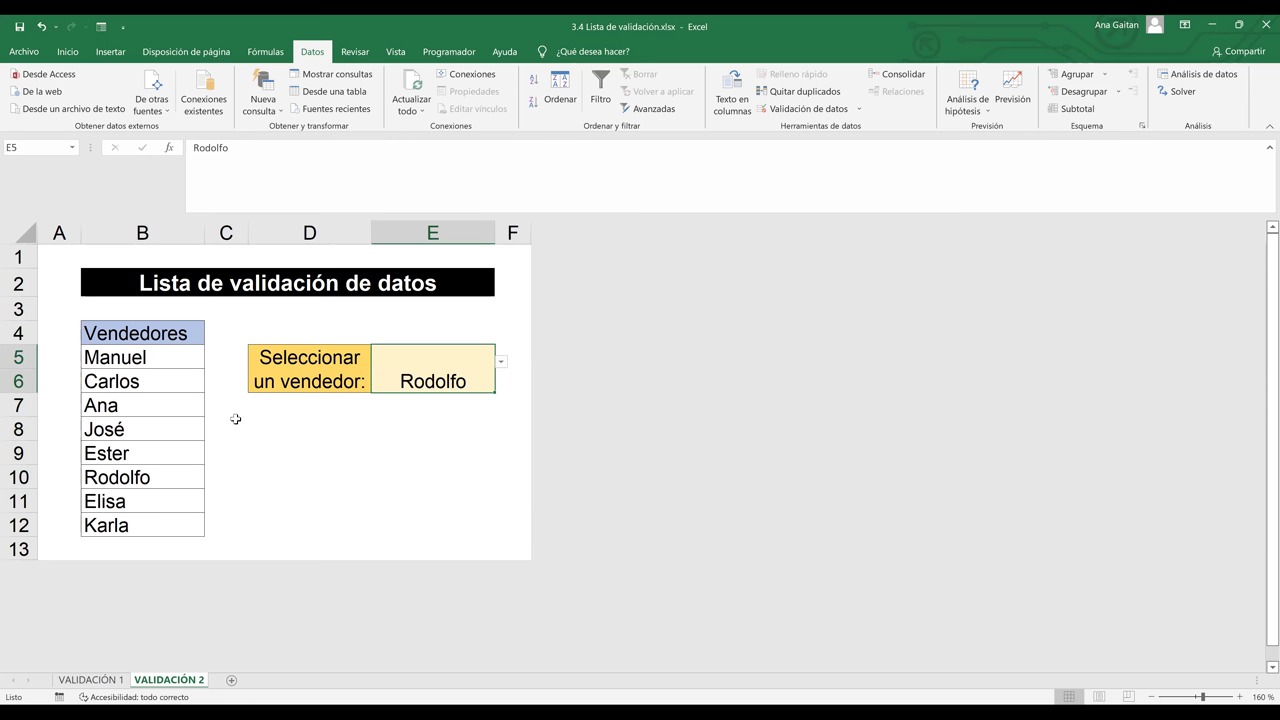
{"action": "left_click", "coordinate": [150, 357]}
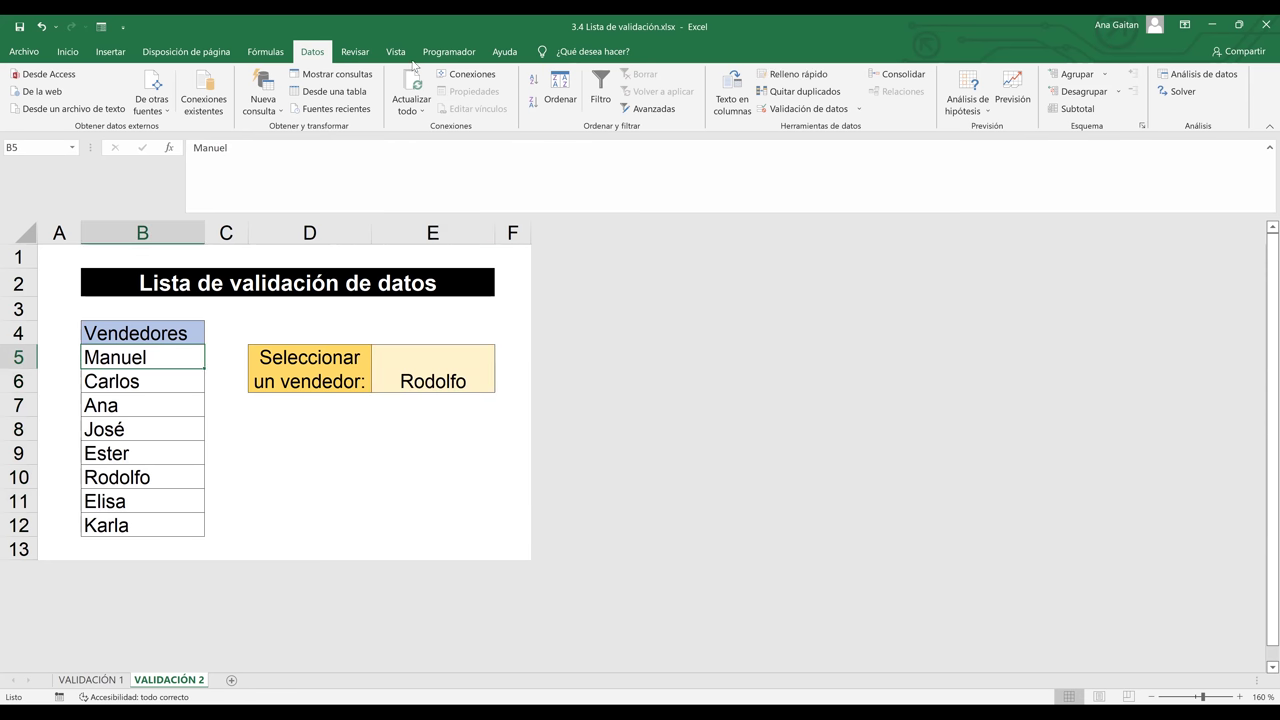
Delete the VENDEDORES name in Name Manager, confirm, and close the manager
{"action": "left_click", "coordinate": [266, 51]}
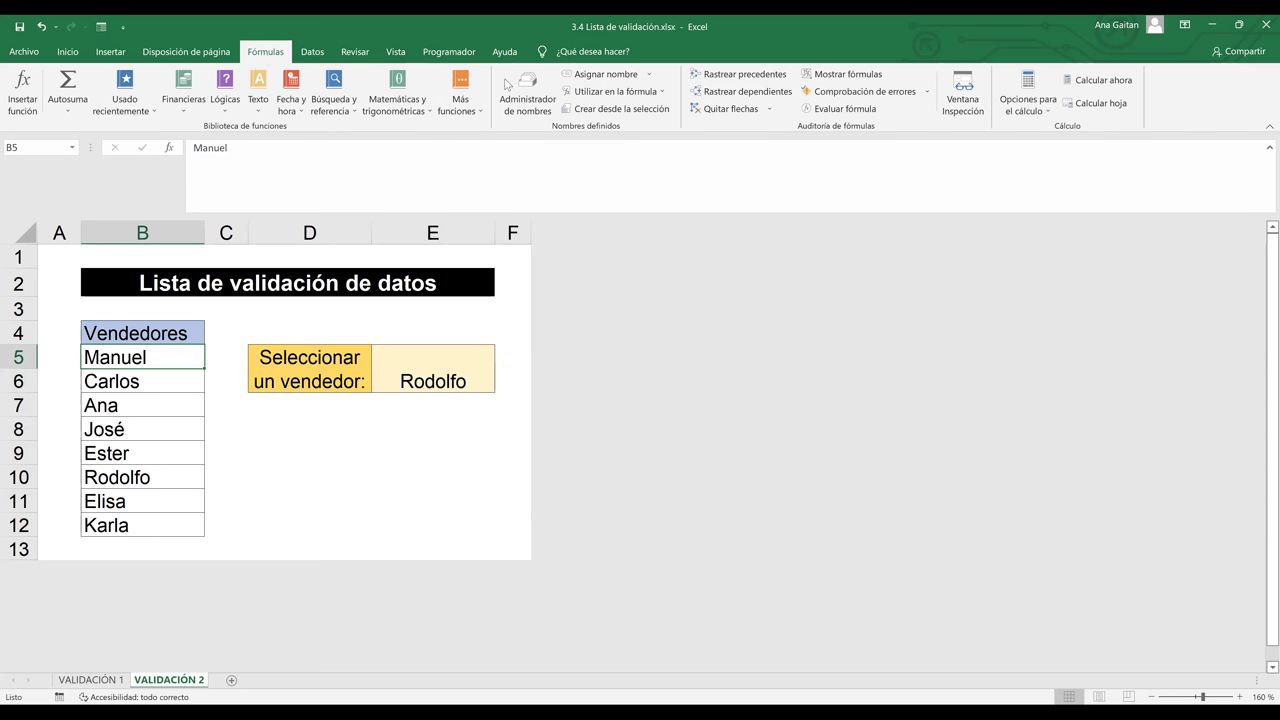
{"action": "left_click", "coordinate": [529, 96]}
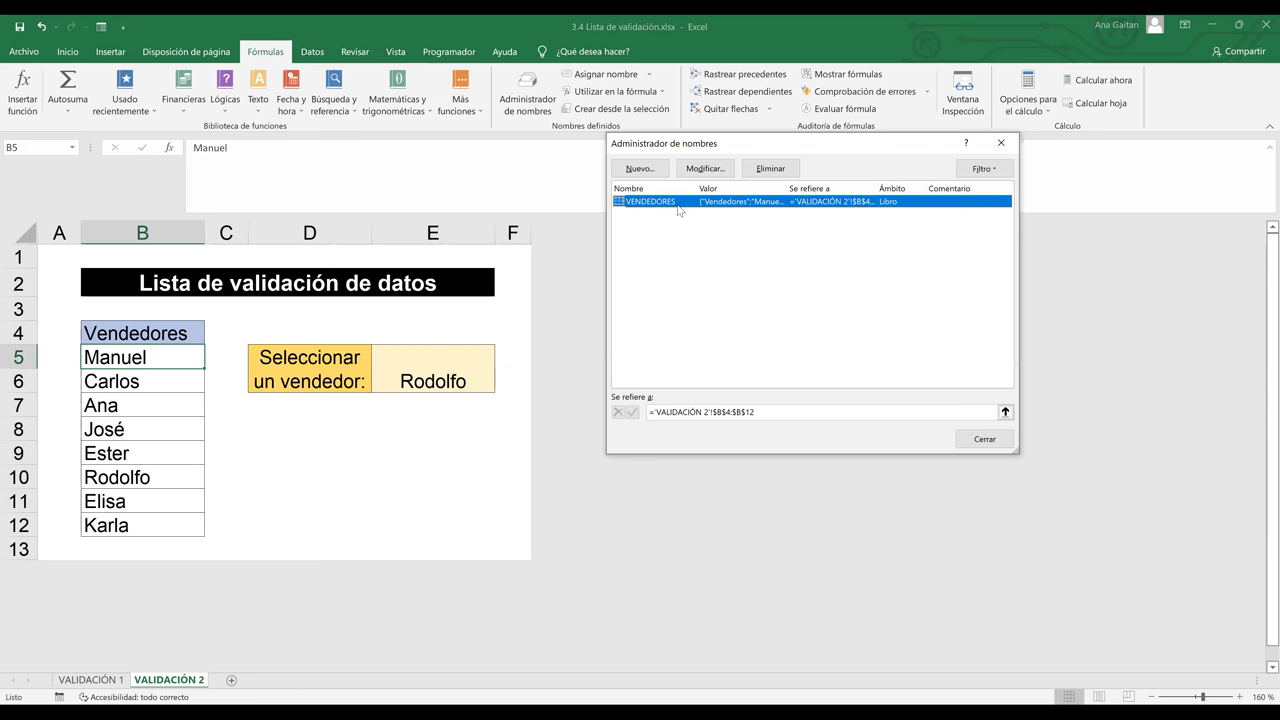
{"action": "left_click", "coordinate": [771, 169]}
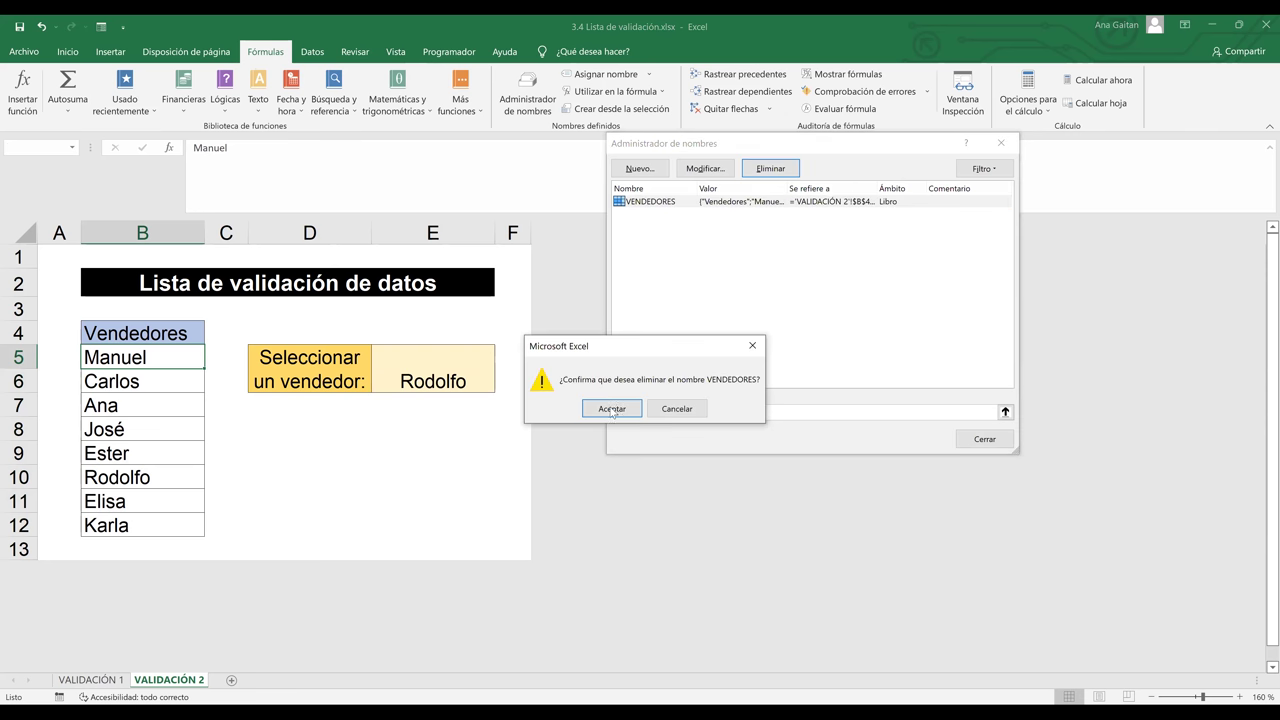
{"action": "left_click", "coordinate": [612, 410]}
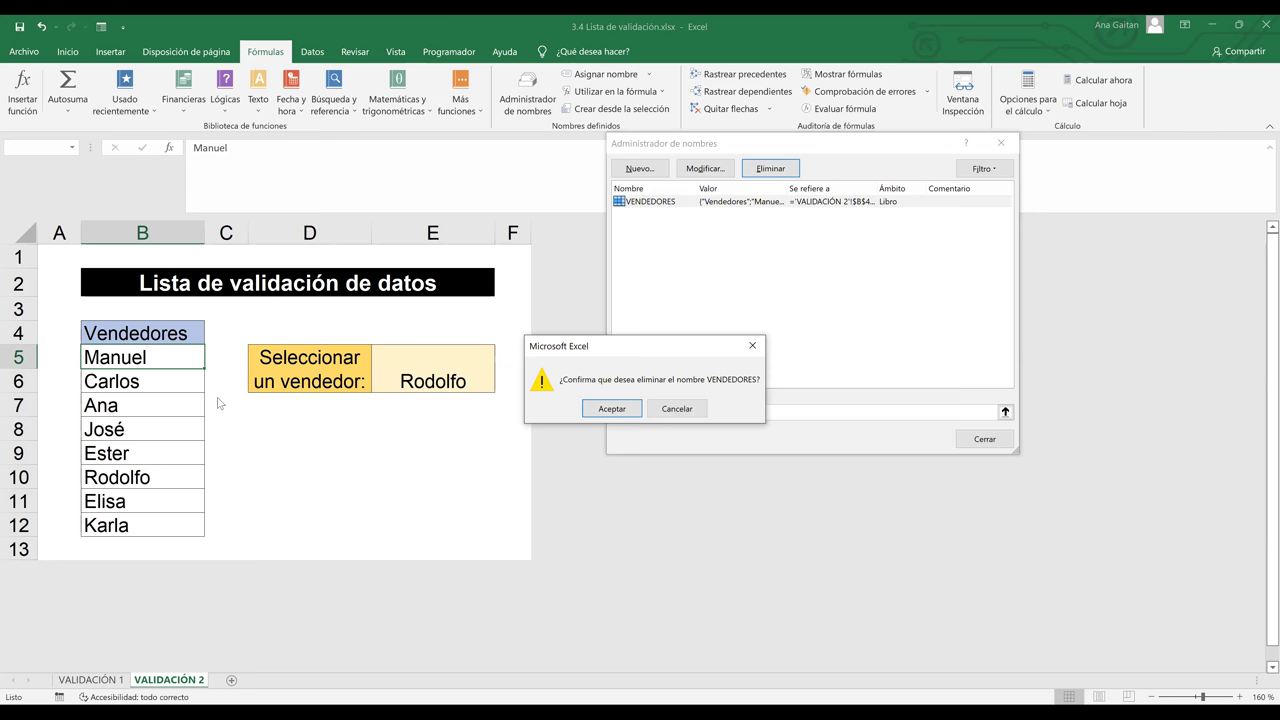
{"action": "left_click", "coordinate": [1001, 144]}
{"action": "left_click", "coordinate": [148, 388]}
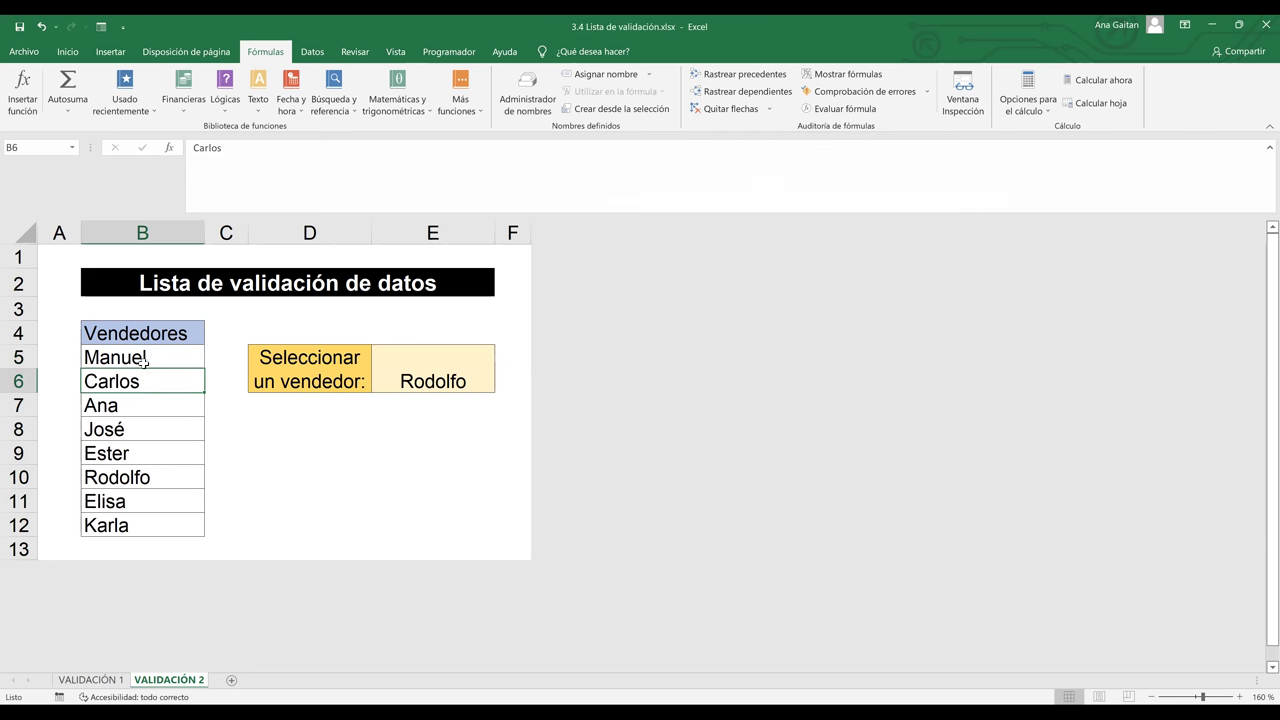
Name the vendor names B5:B12 (Manuel to Karla) VENDEDORES, then select E5
{"action": "left_click_drag", "start_coordinate": [143, 357], "coordinate": [124, 519]}
{"action": "left_click", "coordinate": [4, 149]}
{"action": "type", "text": "vE"}
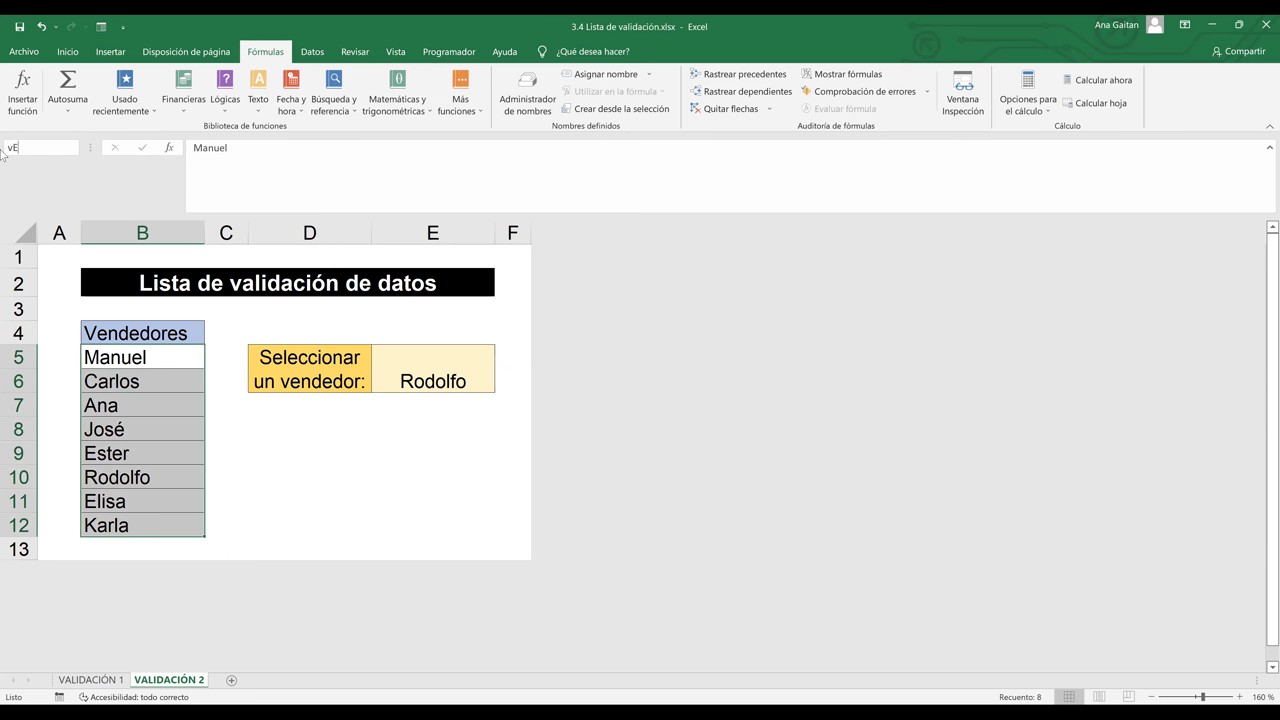
{"action": "key", "text": "BackSpace"}
{"action": "key", "text": "BackSpace"}
{"action": "type", "text": "VENDEDORES"}
{"action": "key", "text": "Return"}
{"action": "left_click", "coordinate": [237, 409]}
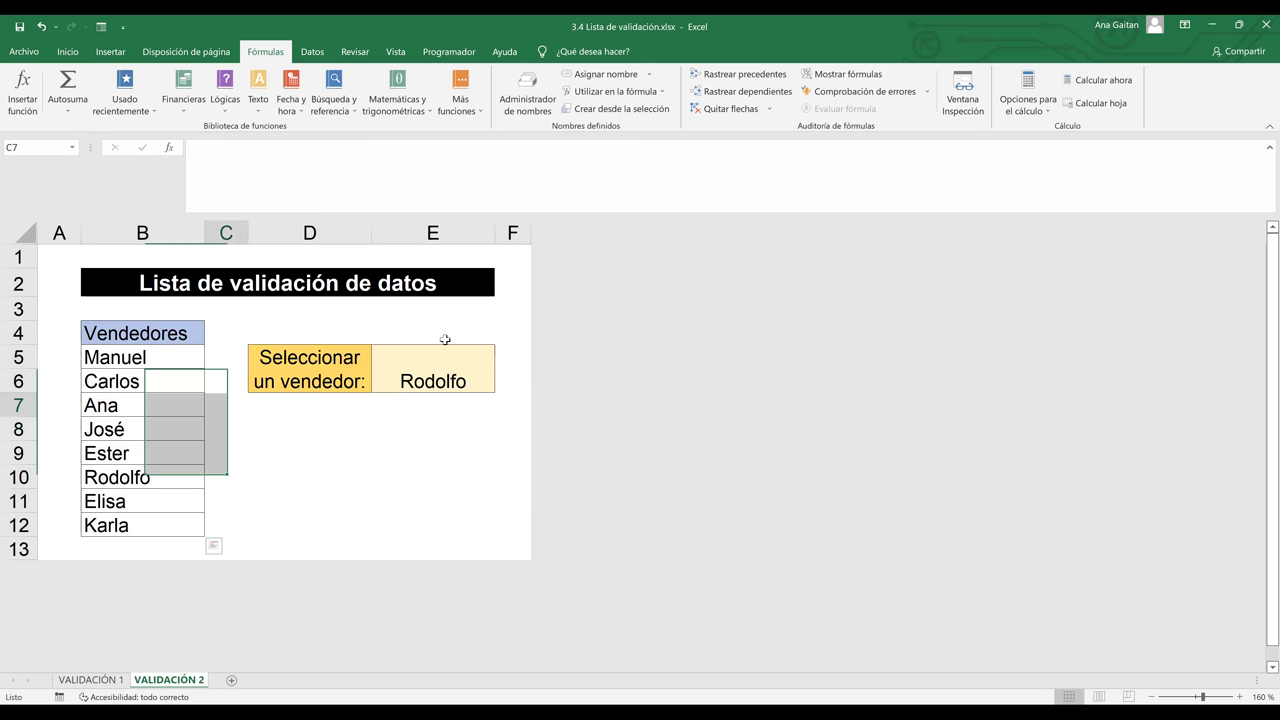
{"action": "left_click", "coordinate": [429, 389]}
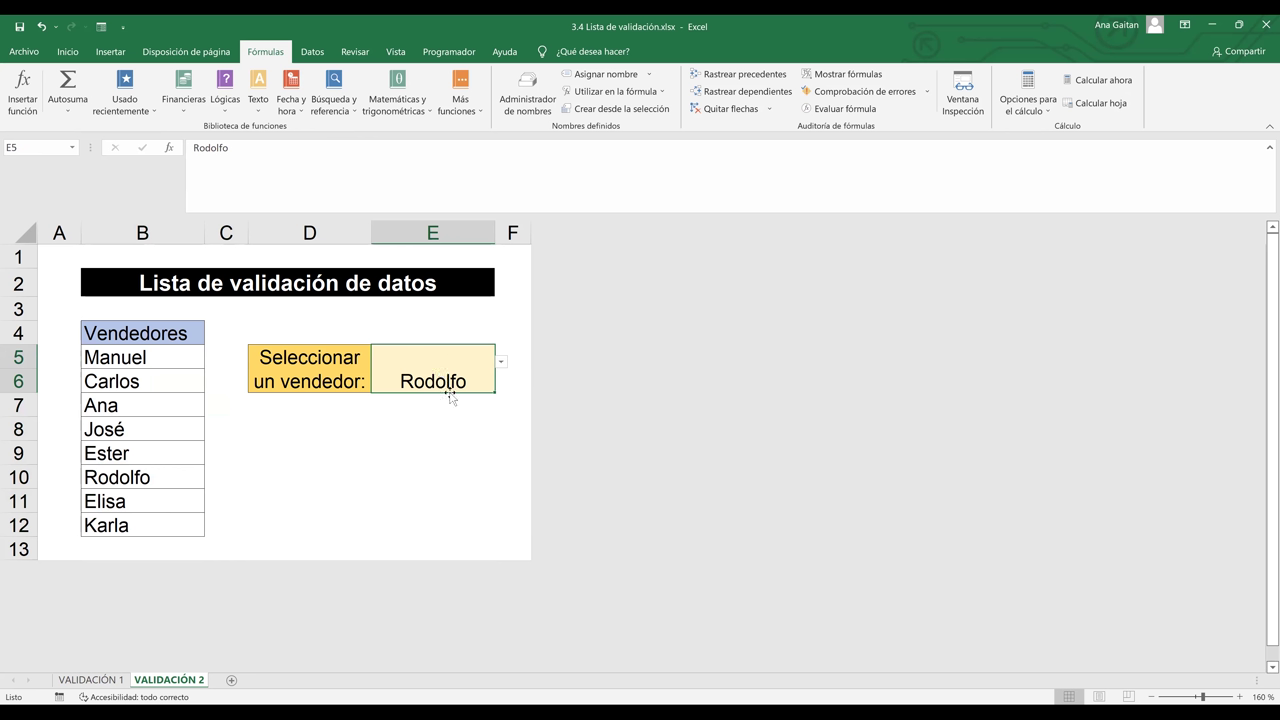
Reopen E5's data validation, verify Origen reads =VENDEDORES, and accept
{"action": "left_click", "coordinate": [314, 55]}
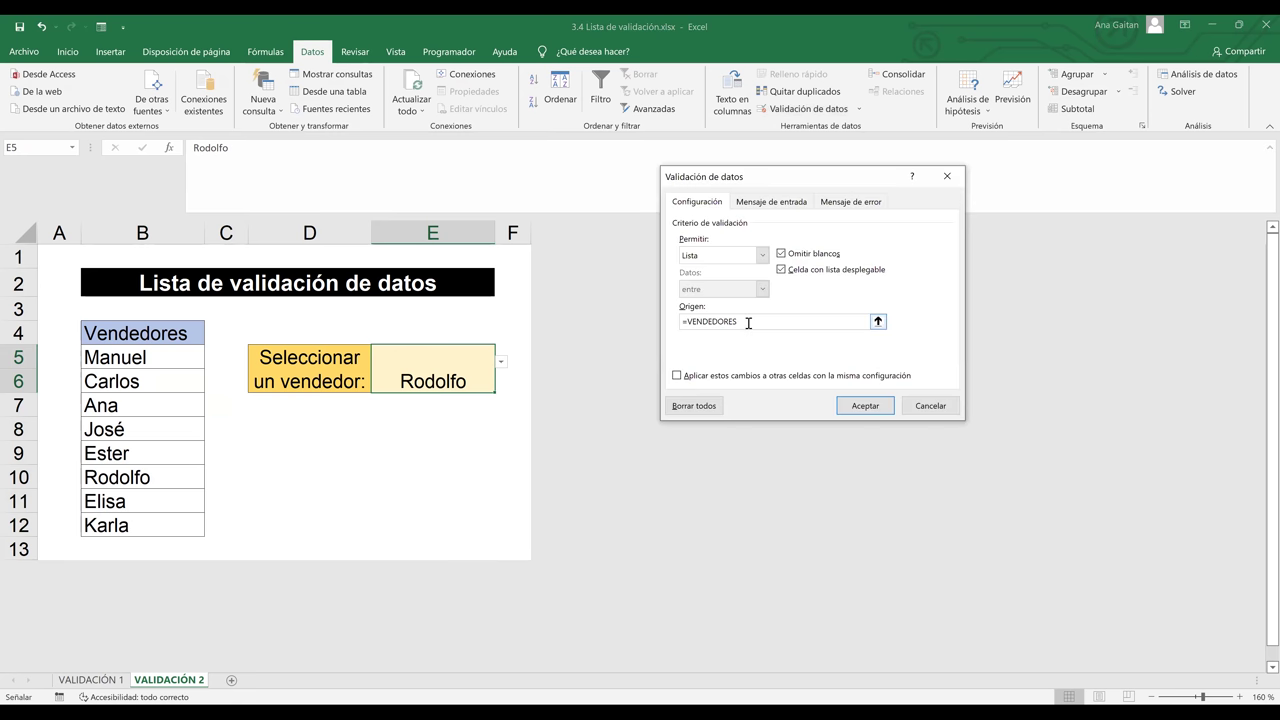
{"action": "left_click", "coordinate": [748, 322]}
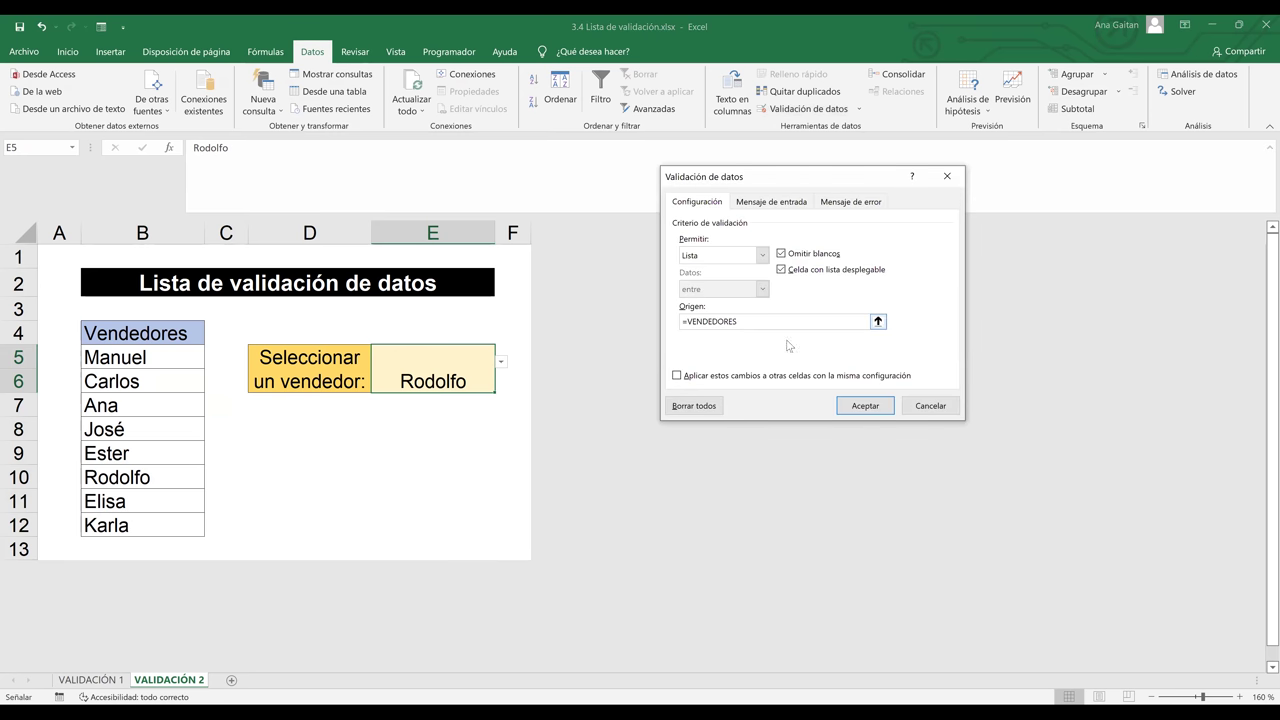
{"action": "left_click", "coordinate": [864, 406]}
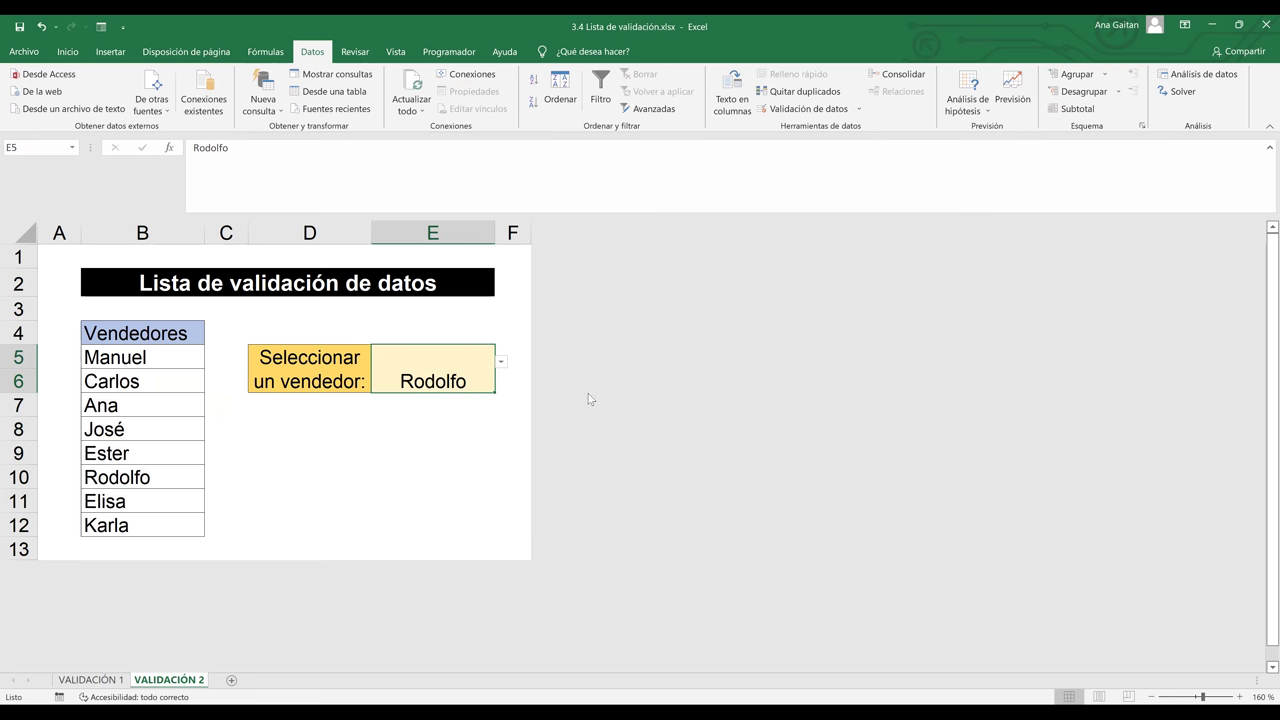
Pick Ester and then Ana from E5's vendor drop-down
{"action": "left_click", "coordinate": [501, 361]}
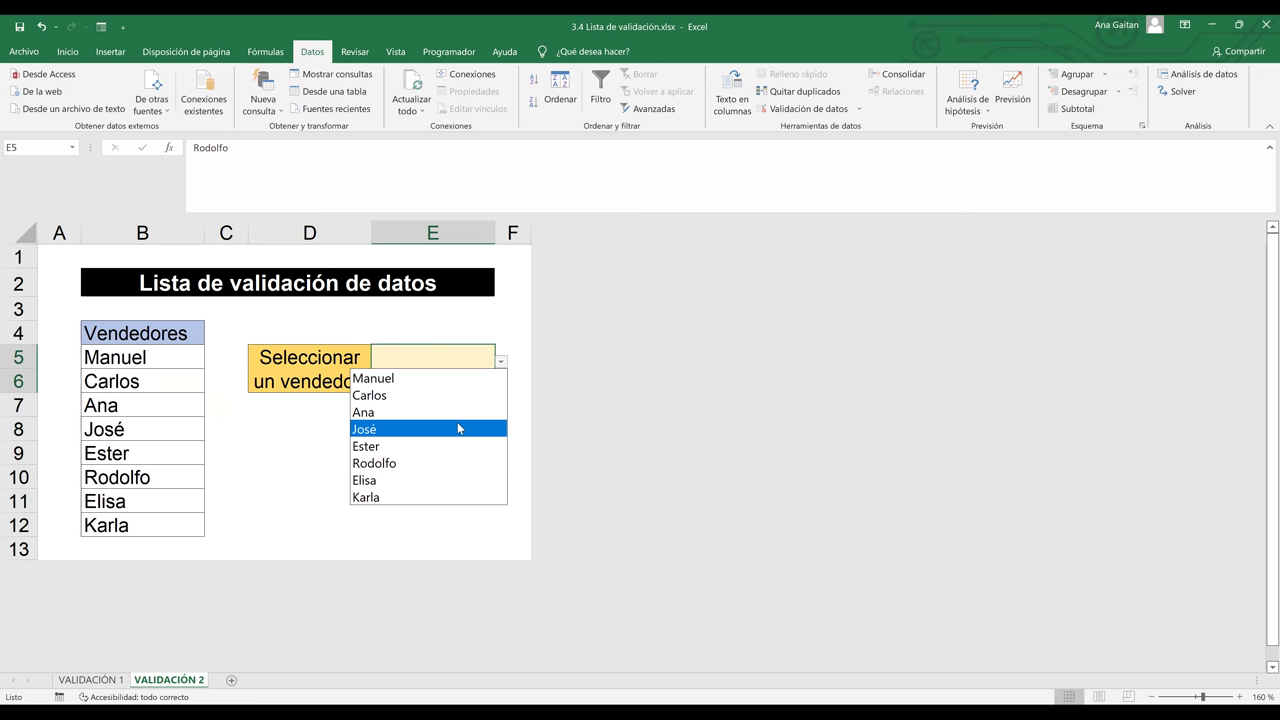
{"action": "key", "text": "Home"}
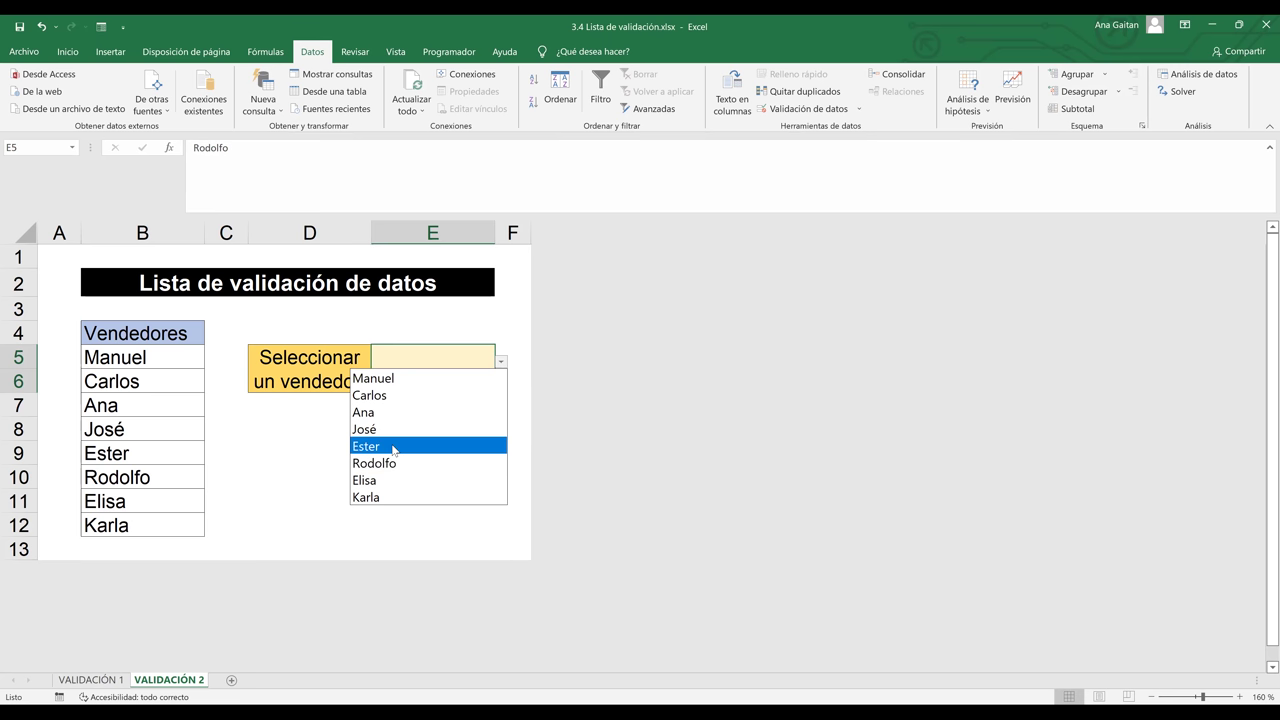
{"action": "key", "text": "Return"}
{"action": "left_click", "coordinate": [502, 364]}
{"action": "left_click", "coordinate": [451, 411]}
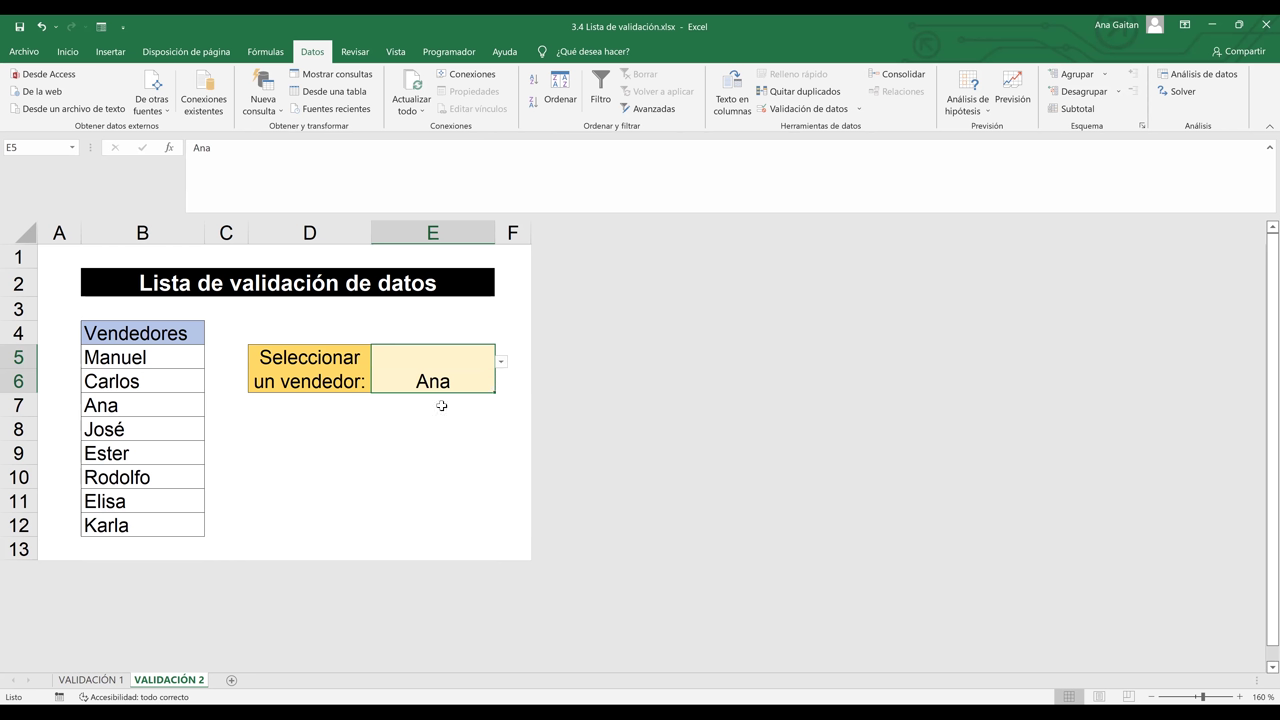
{"action": "left_click", "coordinate": [441, 406]}
{"action": "left_click", "coordinate": [447, 383]}
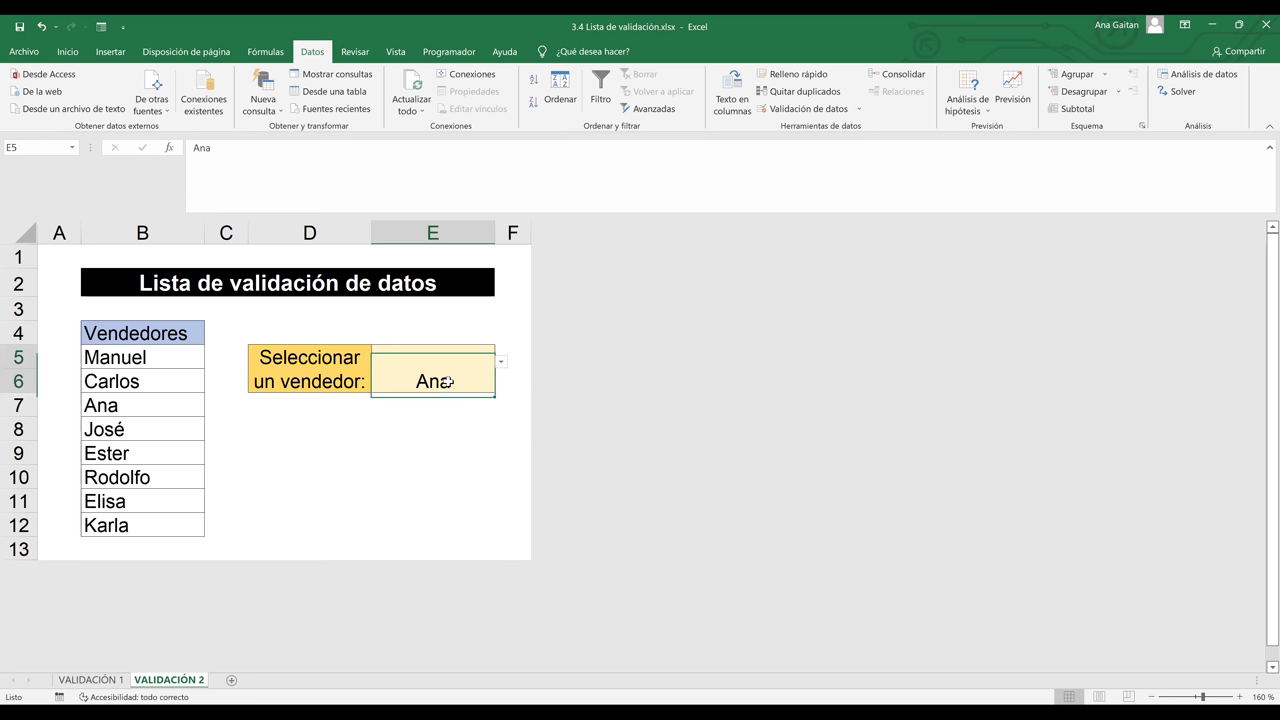
Type Lola into E5 and discard the entry after the validation error
{"action": "key", "text": "BackSpace"}
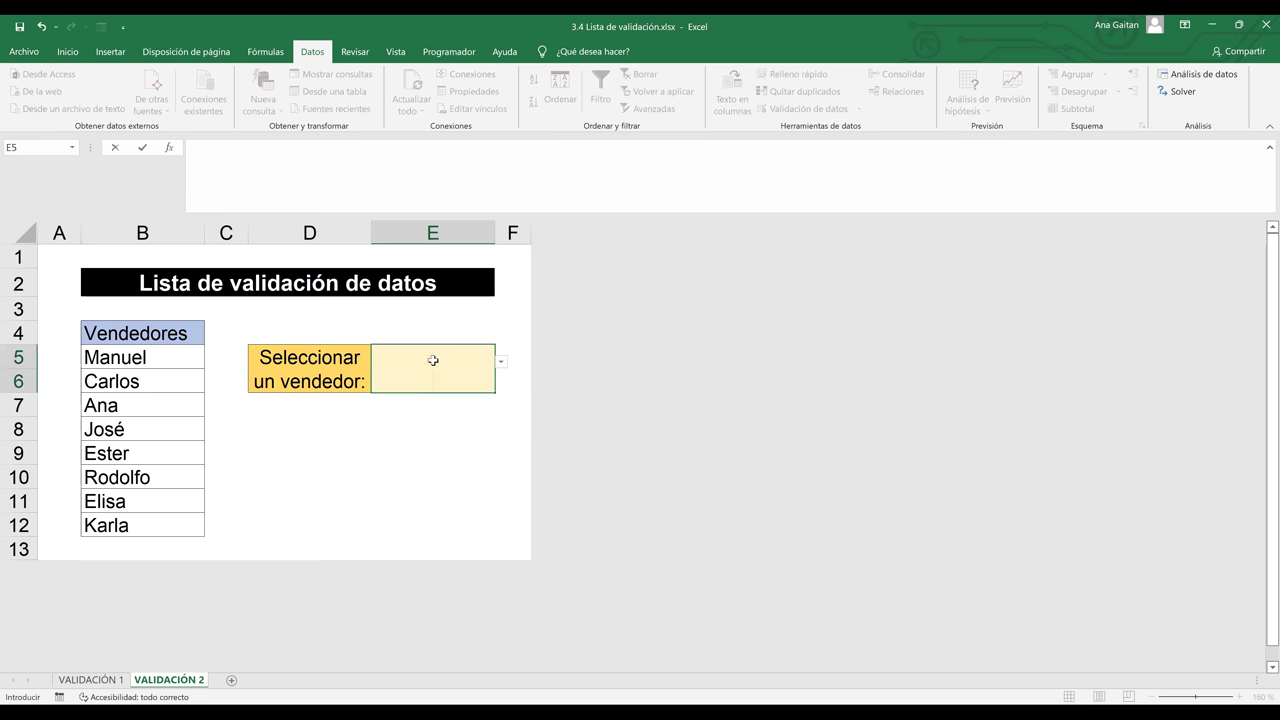
{"action": "left_click", "coordinate": [433, 360]}
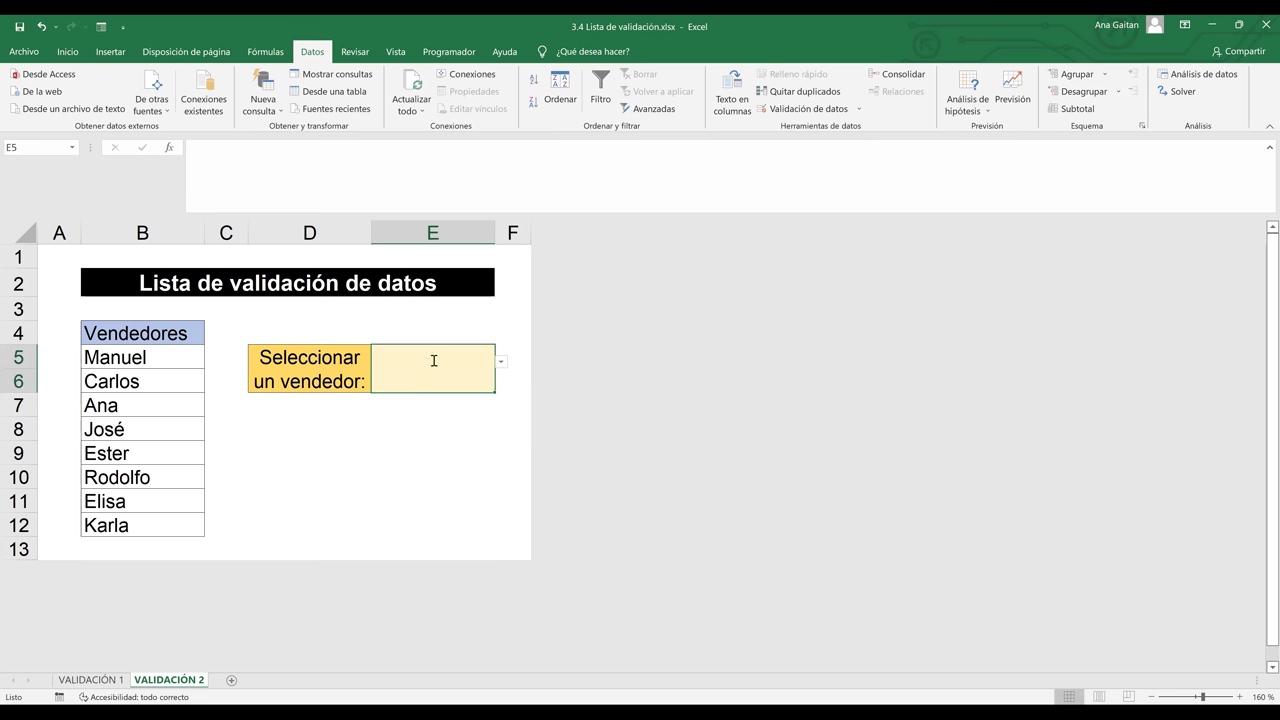
{"action": "type", "text": "IOLA"}
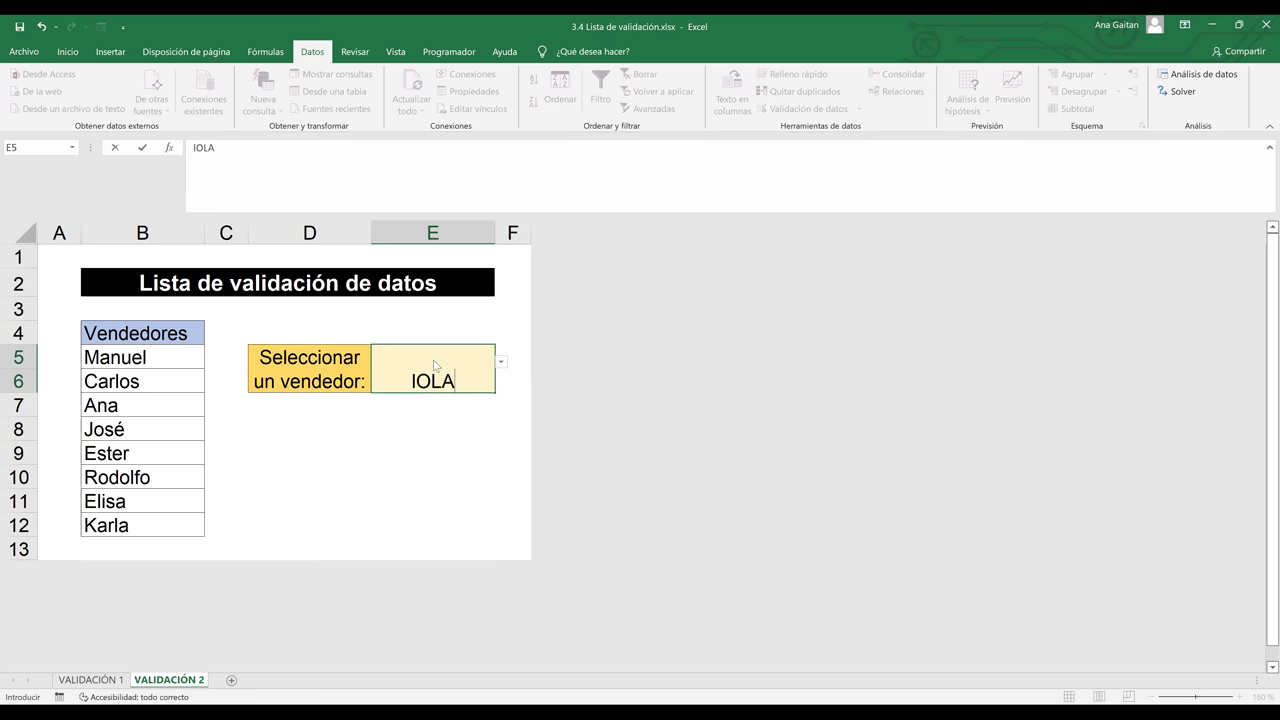
{"action": "key", "text": "Return"}
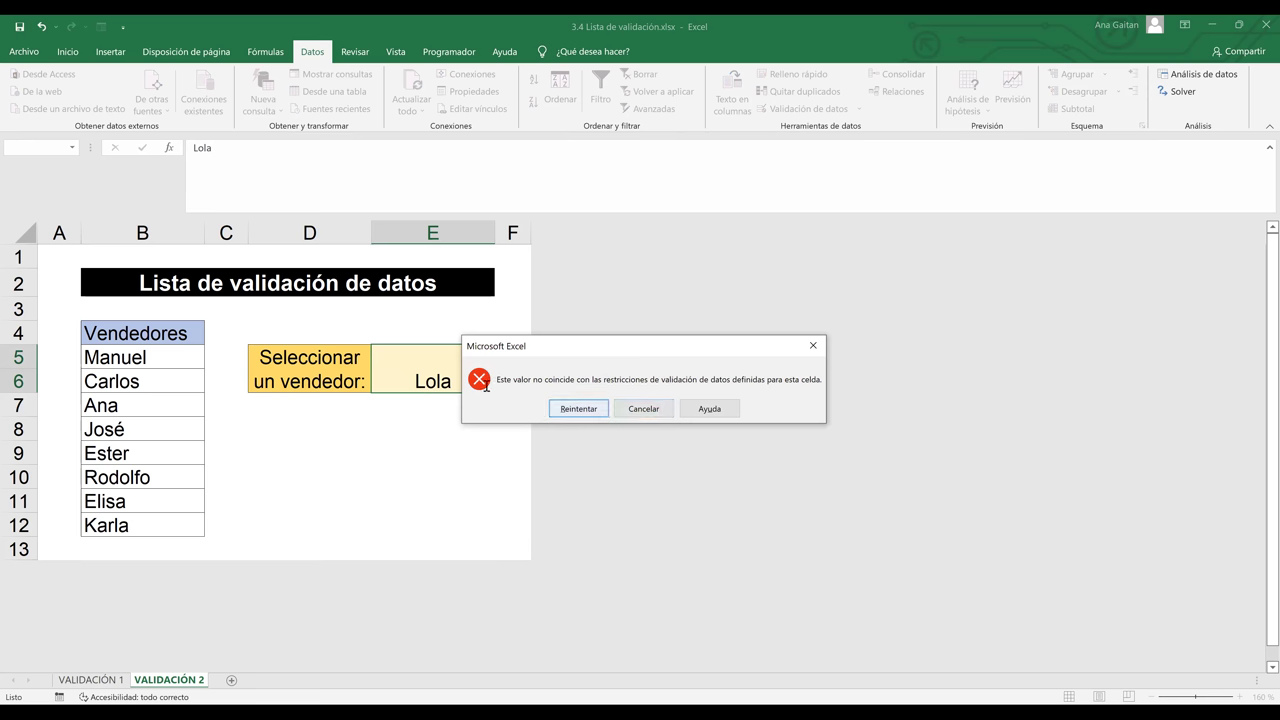
{"action": "key", "text": "Return"}
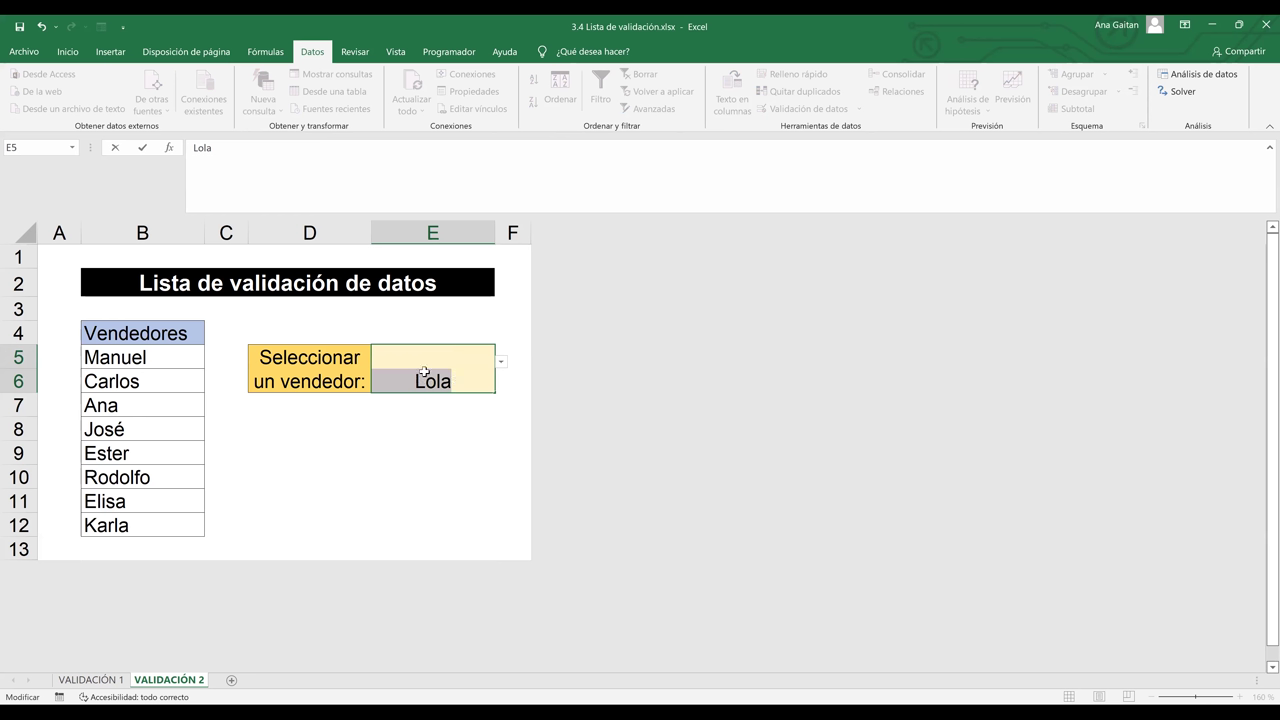
{"action": "key", "text": "Escape"}
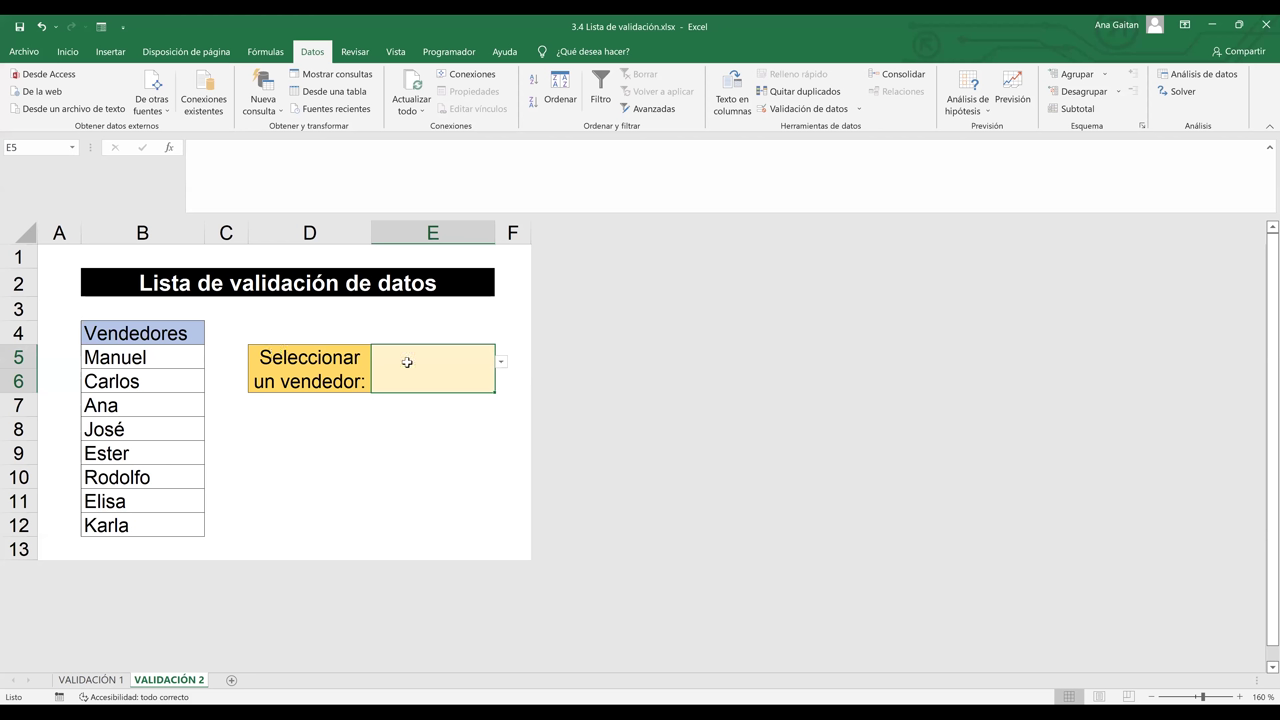
Type Carla into E5, see it rejected, and leave E5 empty
{"action": "key", "text": "Down"}
{"action": "key", "text": "Down"}
{"action": "key", "text": "Down"}
{"action": "key", "text": "BackSpace"}
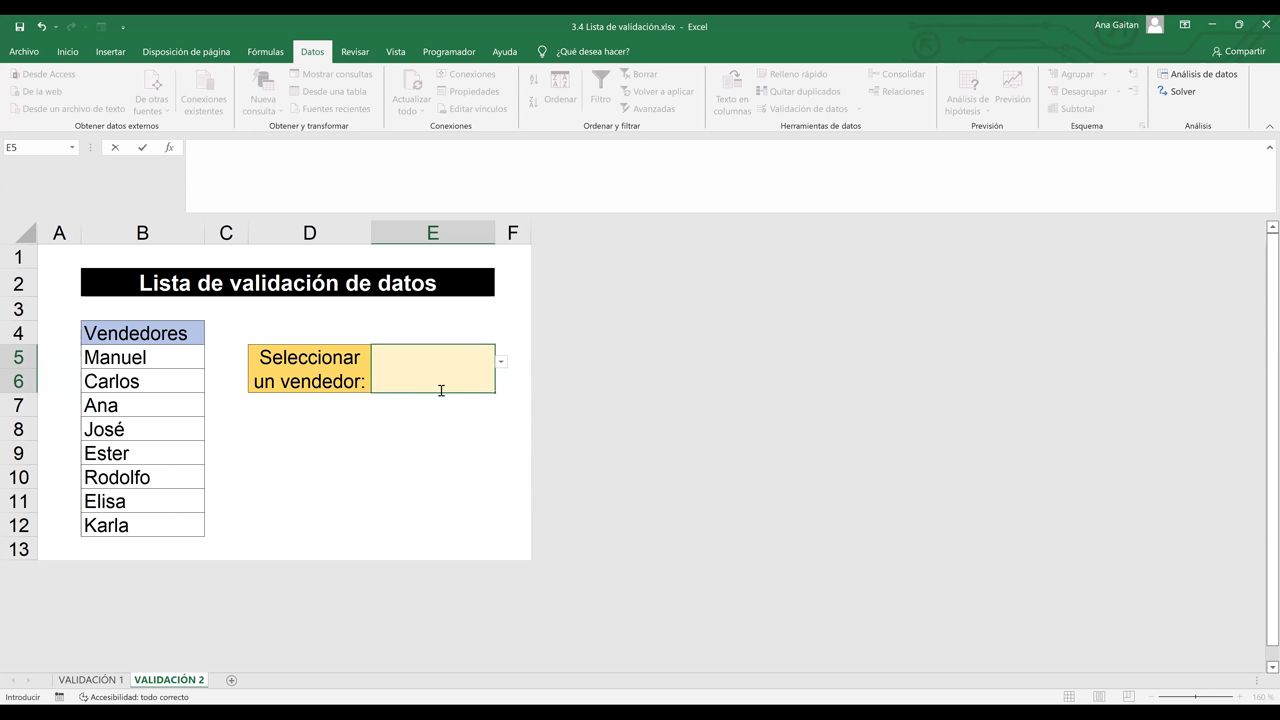
{"action": "type", "text": "Carla"}
{"action": "key", "text": "Return"}
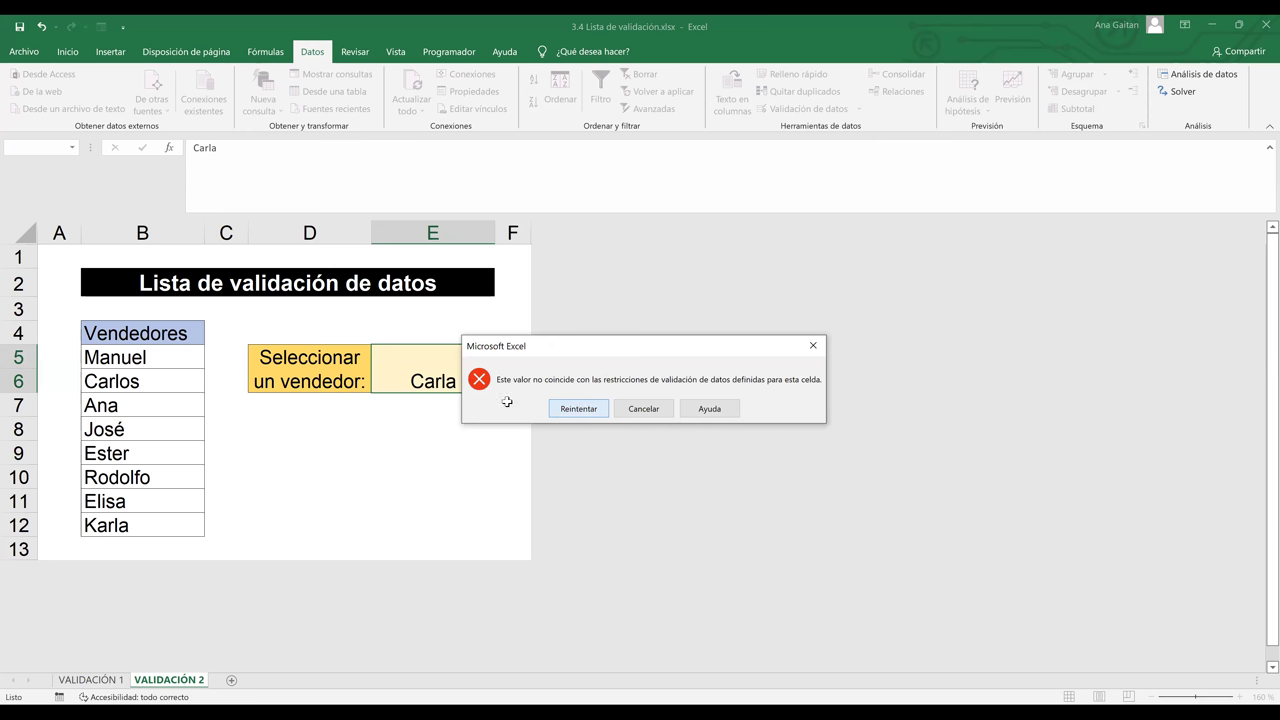
{"action": "key", "text": "Return"}
{"action": "key", "text": "BackSpace"}
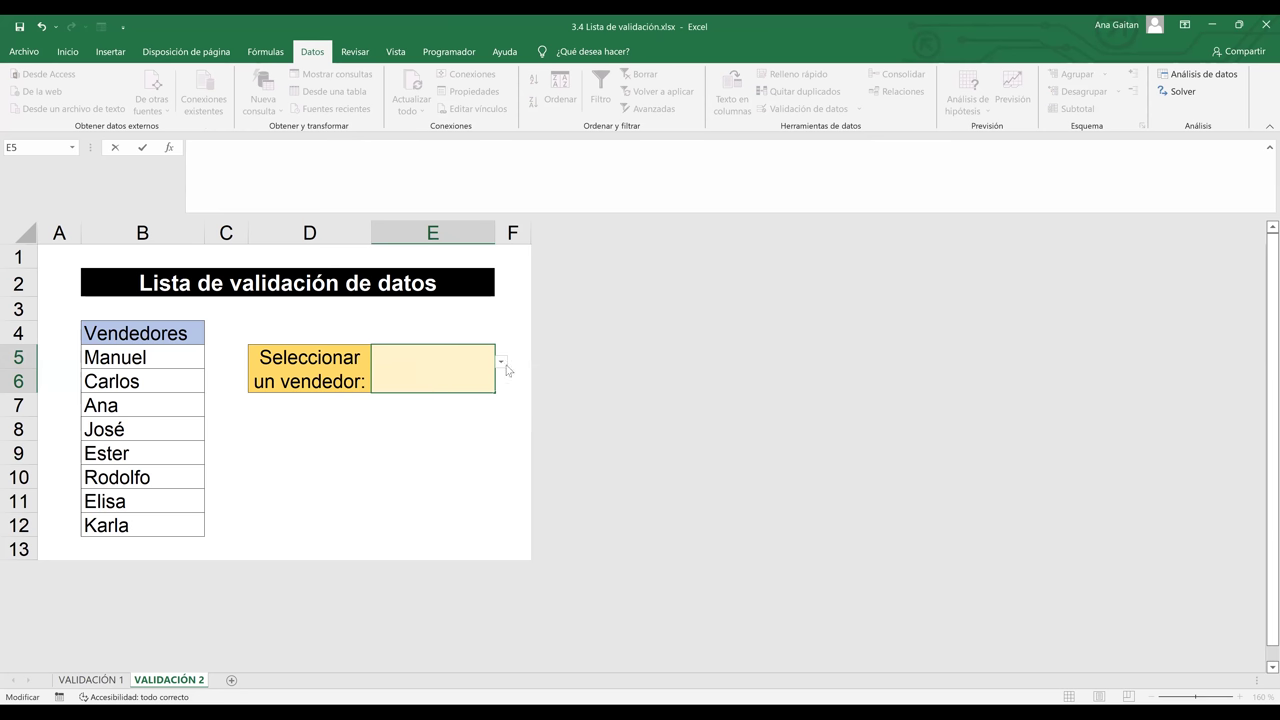
{"action": "key", "text": "Escape"}
Open E5's drop-down to review the eight vendor names without choosing one, keeping E5 selected
{"action": "left_click", "coordinate": [501, 364]}
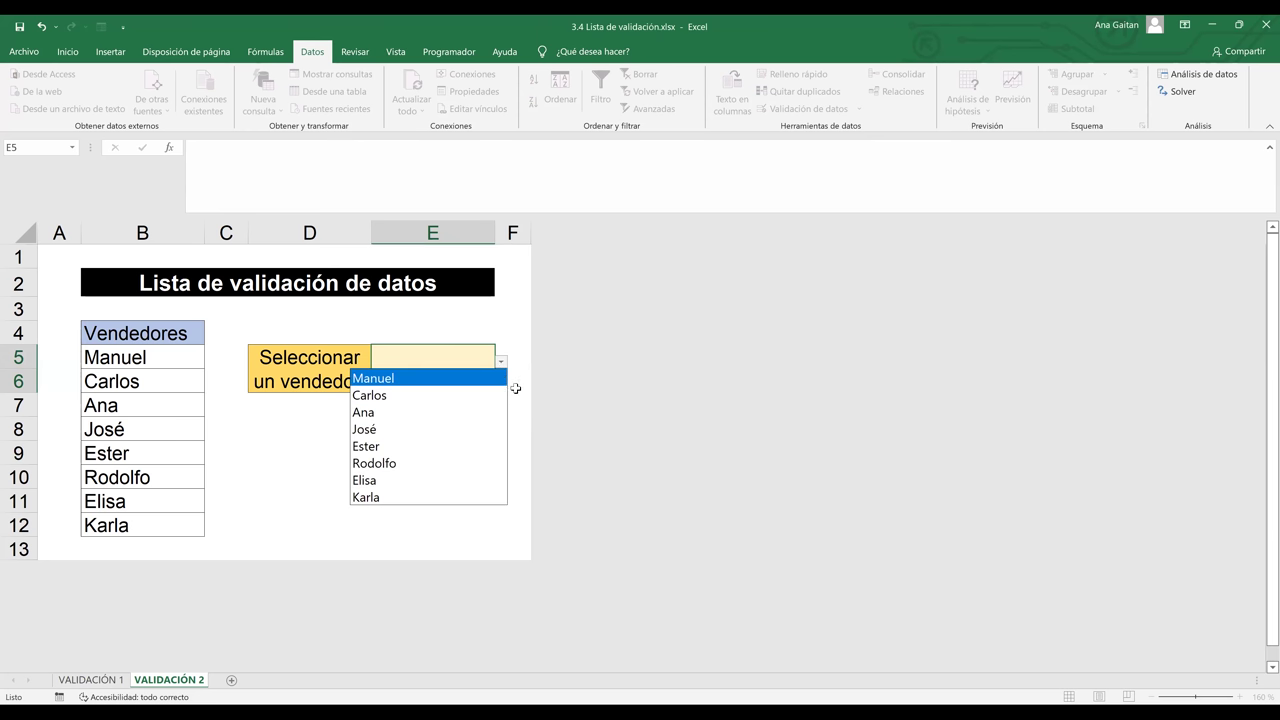
{"action": "left_click", "coordinate": [515, 388]}
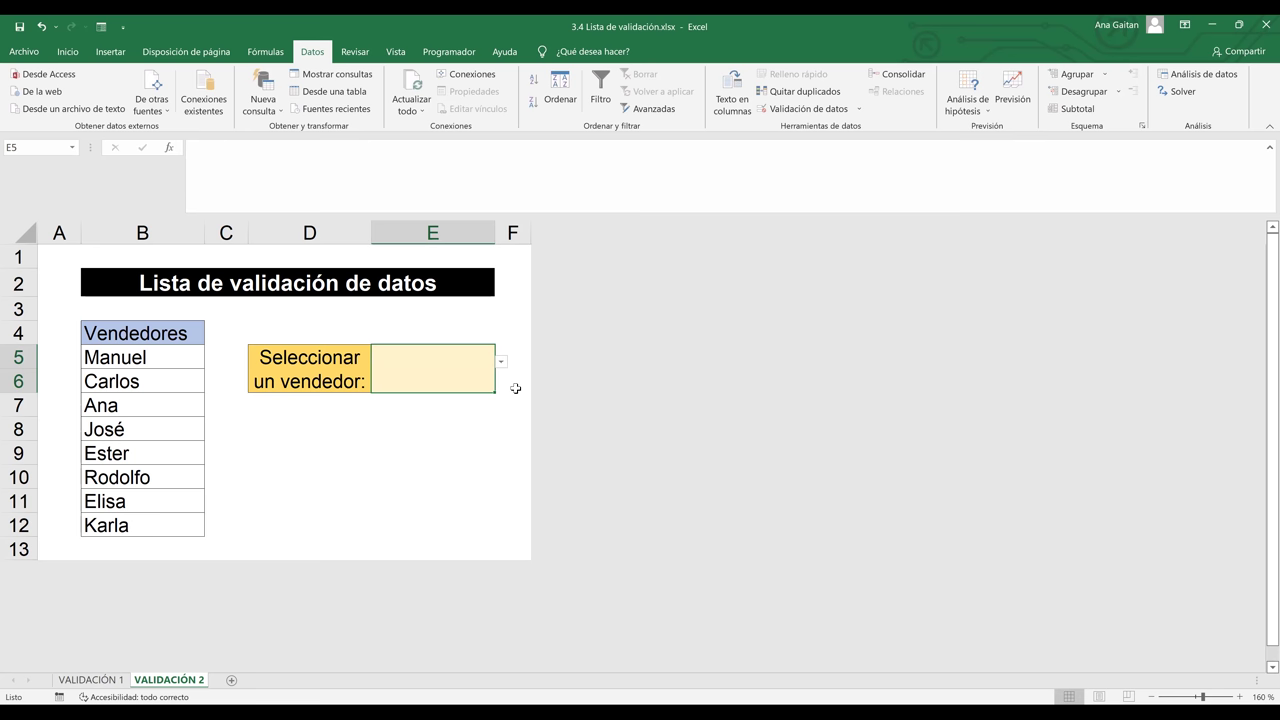
{"action": "left_click", "coordinate": [491, 425]}
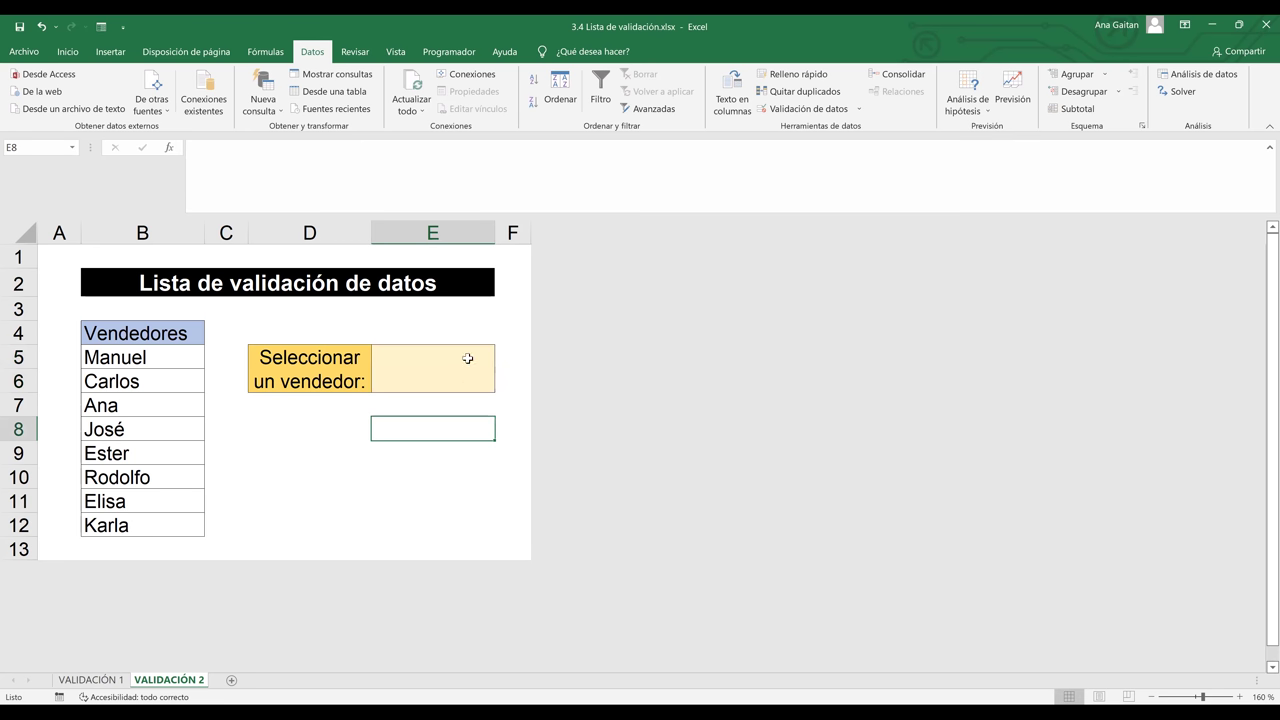
{"action": "left_click", "coordinate": [469, 357]}
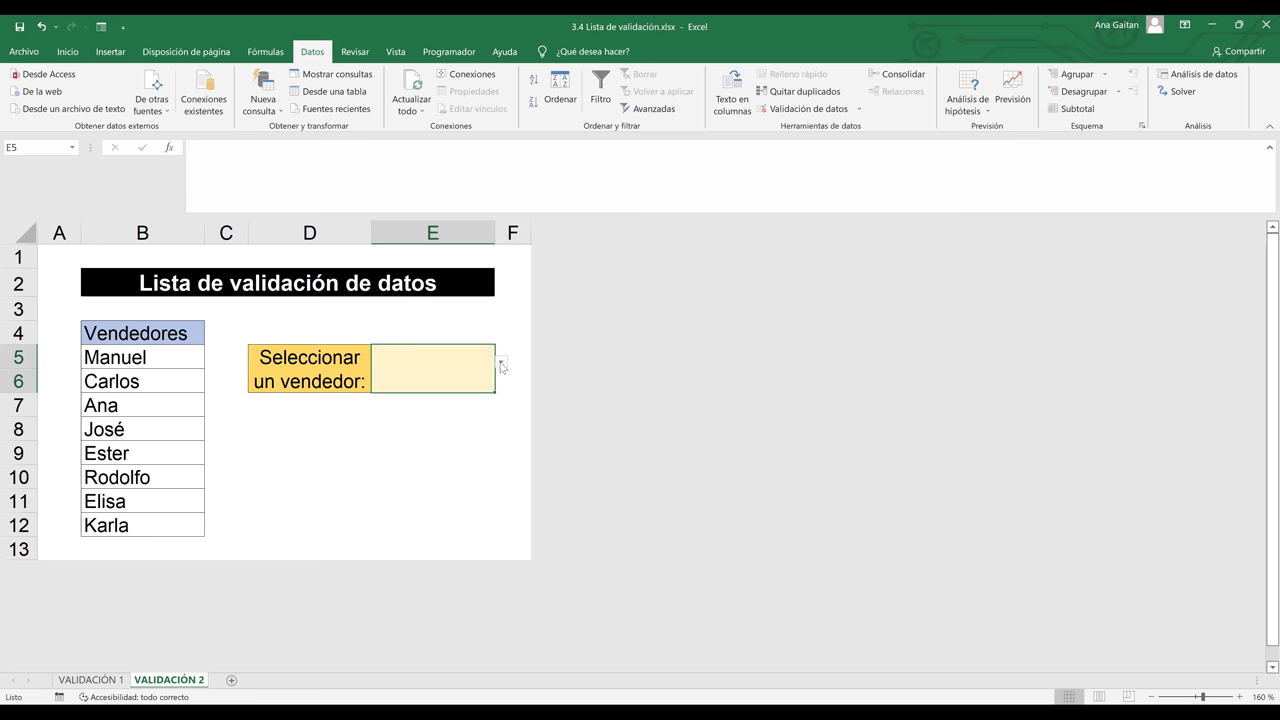
{"action": "left_click", "coordinate": [508, 389]}
{"action": "left_click", "coordinate": [470, 372]}
Give E5 the input message title ATENCIÓN with text 'Debe seleccionar un nombre de la lista desplegable'
{"action": "left_click", "coordinate": [830, 112]}
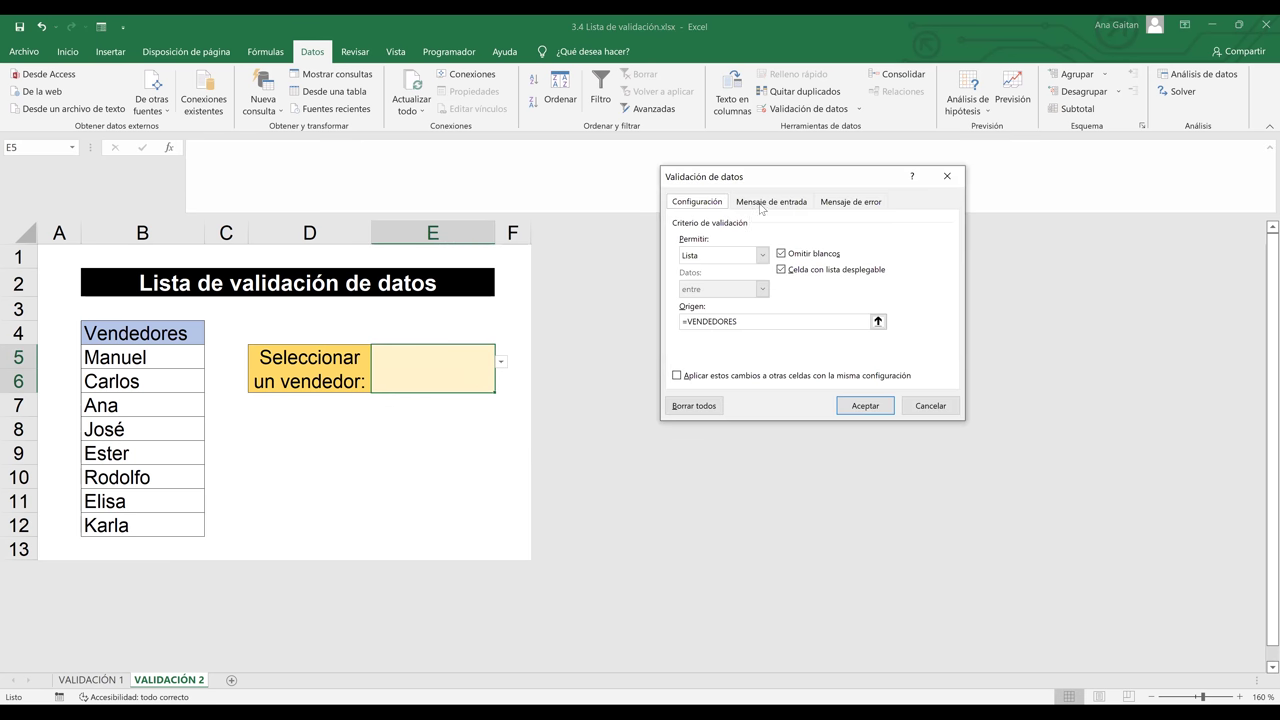
{"action": "left_click", "coordinate": [770, 202]}
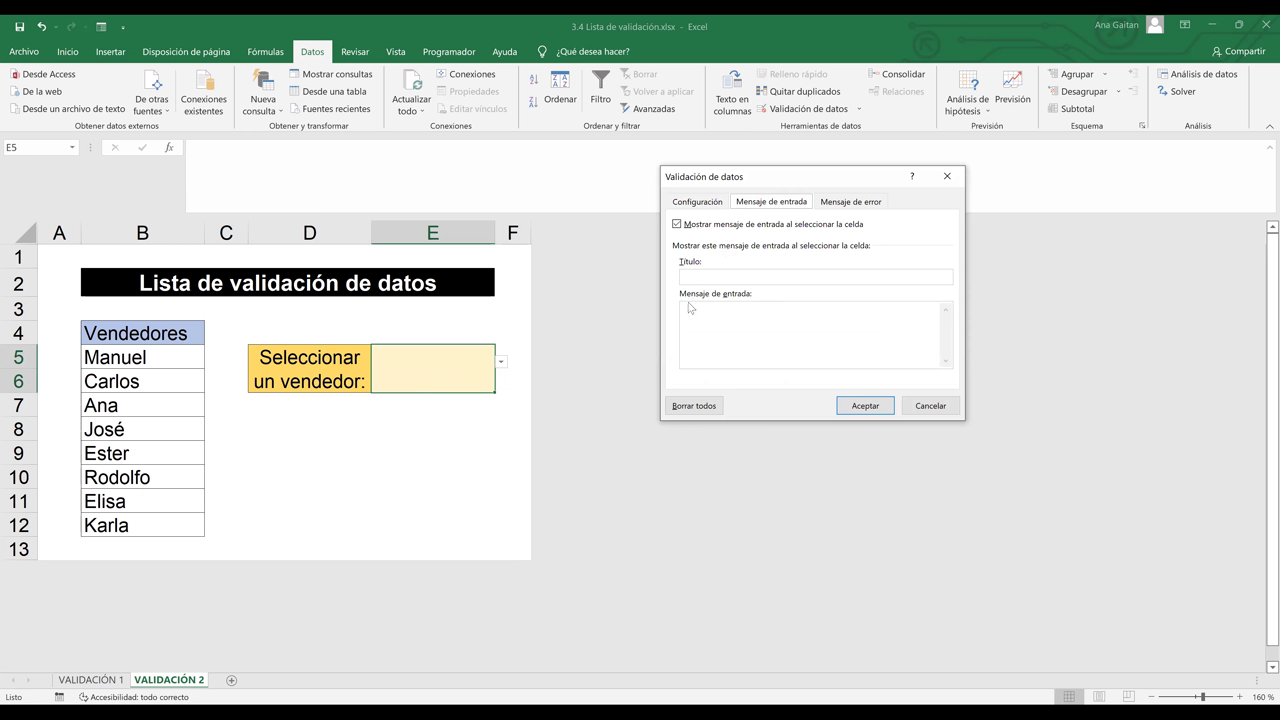
{"action": "left_click", "coordinate": [710, 275]}
{"action": "type", "text": "ATENCIÓ"}
{"action": "type", "text": "N"}
{"action": "left_click", "coordinate": [722, 305]}
{"action": "type", "text": "s"}
{"action": "key", "text": "BackSpace"}
{"action": "type", "text": "Debe seleccionar un nombre de la lista desplegab"}
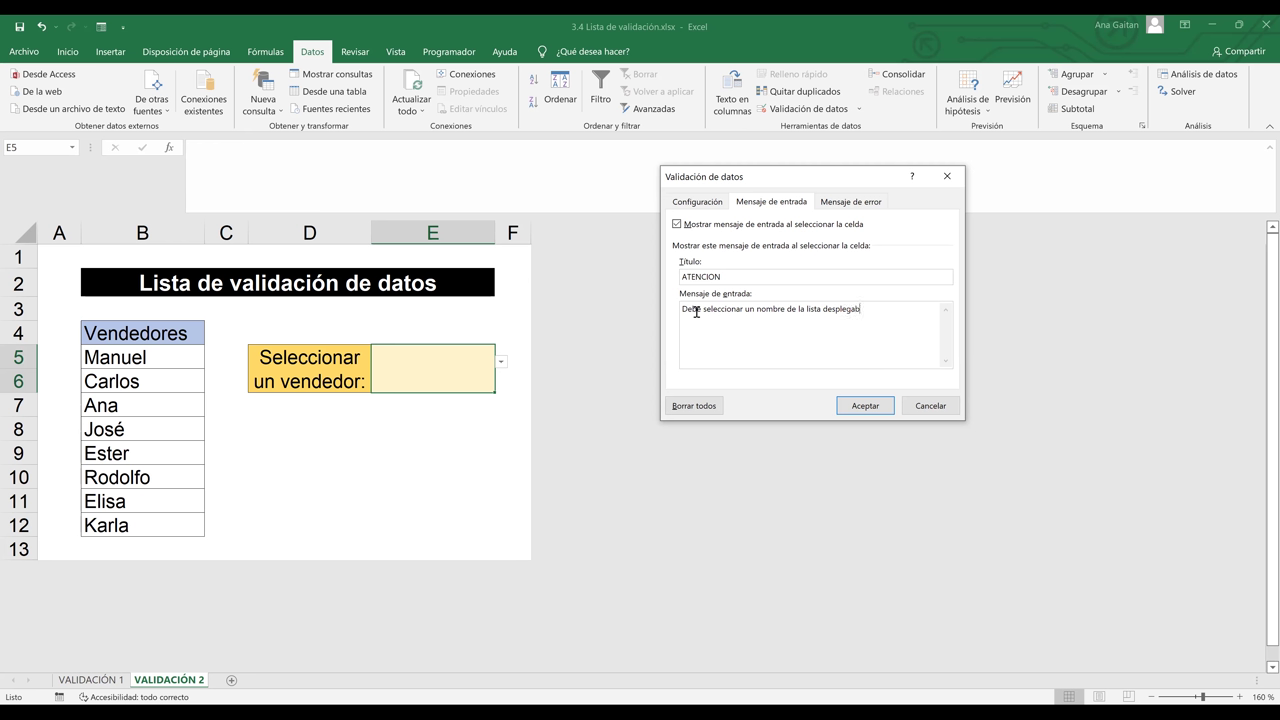
{"action": "type", "text": "l"}
{"action": "type", "text": "e"}
{"action": "key", "text": "Return"}
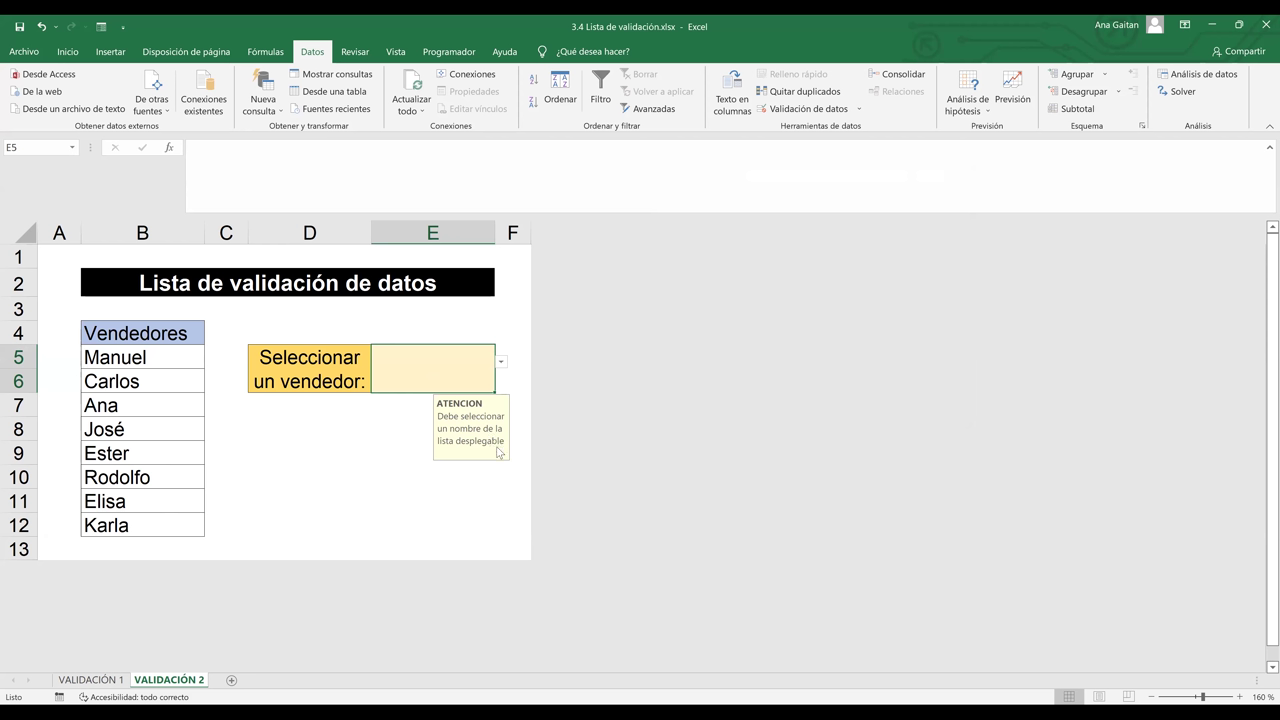
Pick Ester in E5, then confirm a typed 'hj' is rejected and Ester restored
{"action": "left_click", "coordinate": [502, 364]}
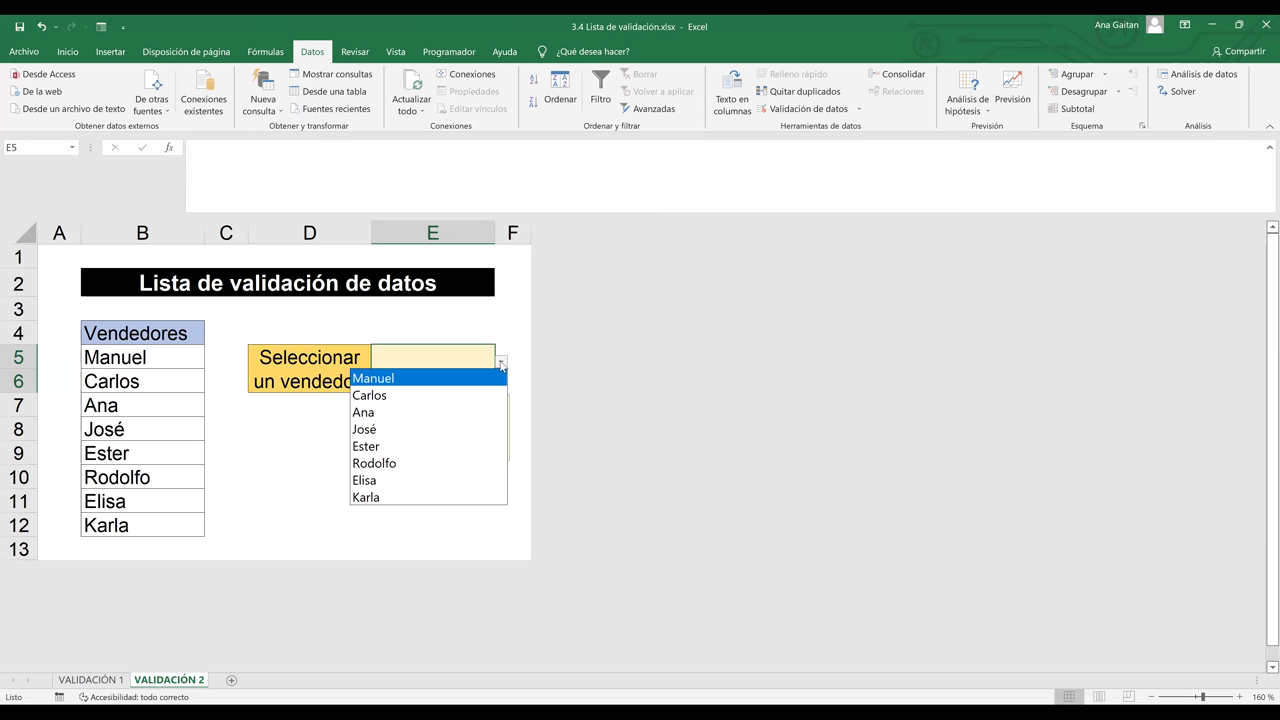
{"action": "left_click", "coordinate": [445, 447]}
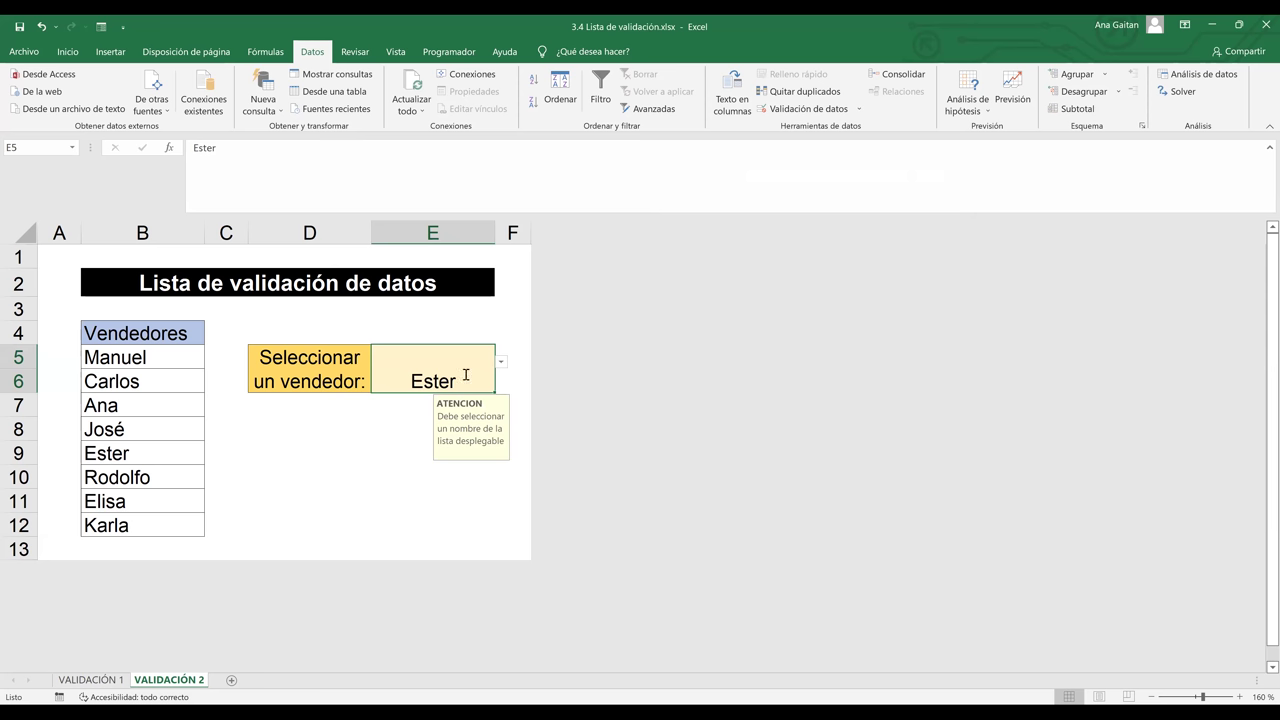
{"action": "type", "text": "hj"}
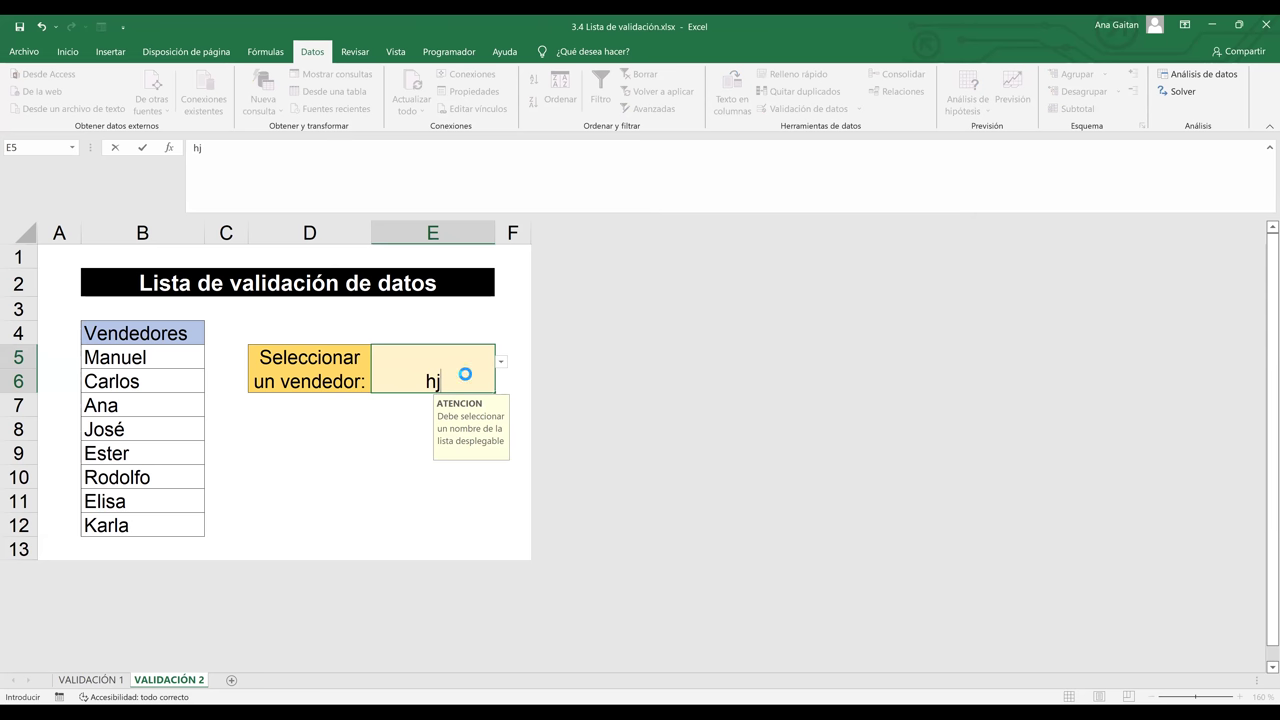
{"action": "key", "text": "Return"}
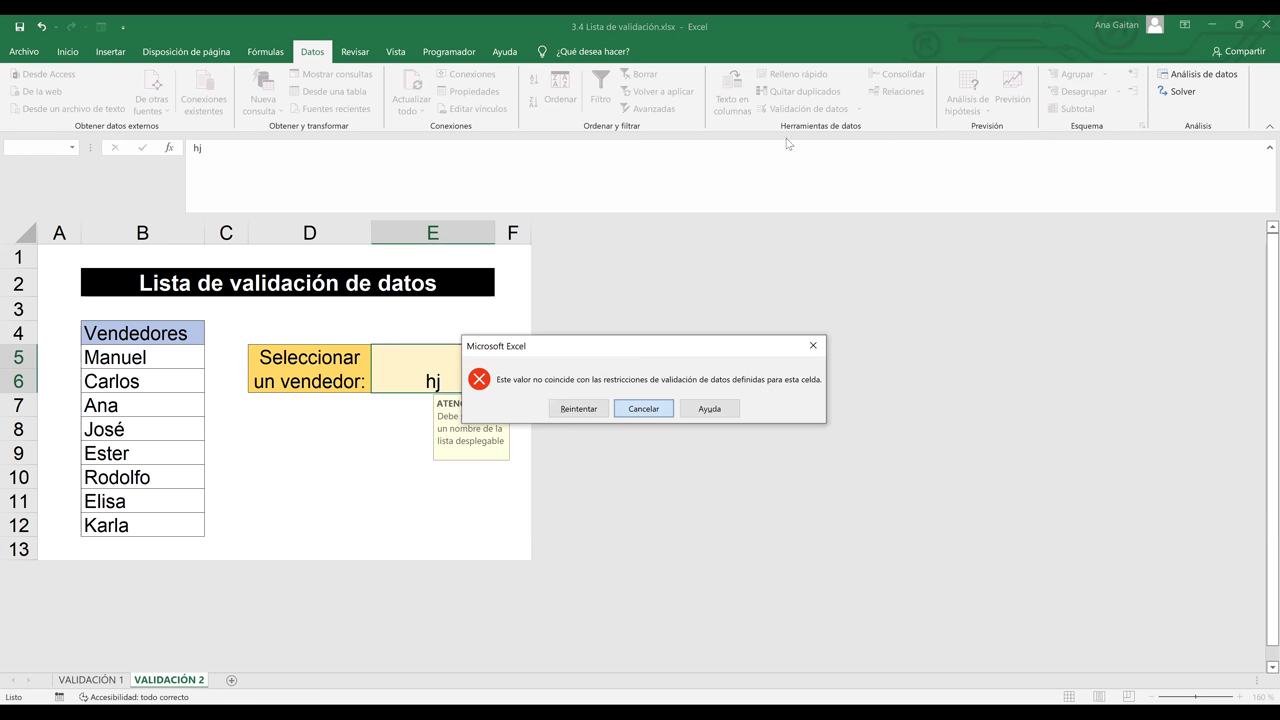
{"action": "key", "text": "Escape"}
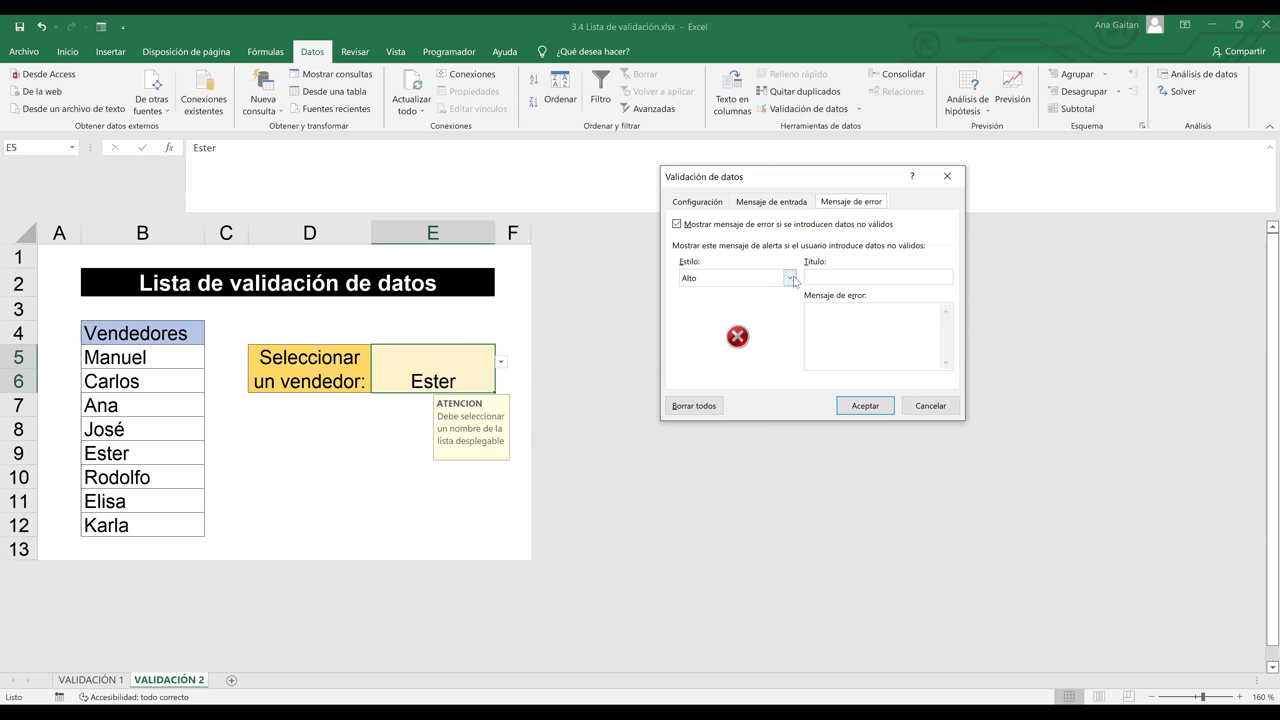
Keep the Stop (Alto) alert style and title the error alert ERROR
{"action": "left_click", "coordinate": [790, 278]}
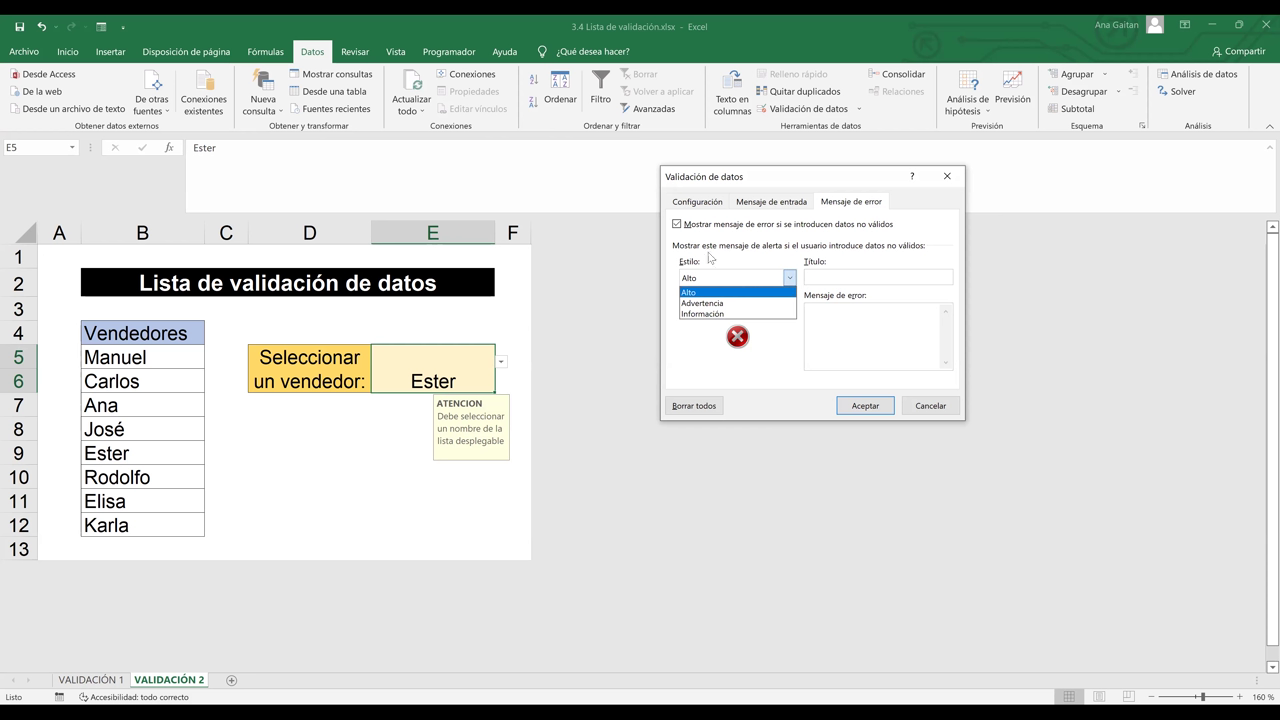
{"action": "left_click", "coordinate": [676, 279]}
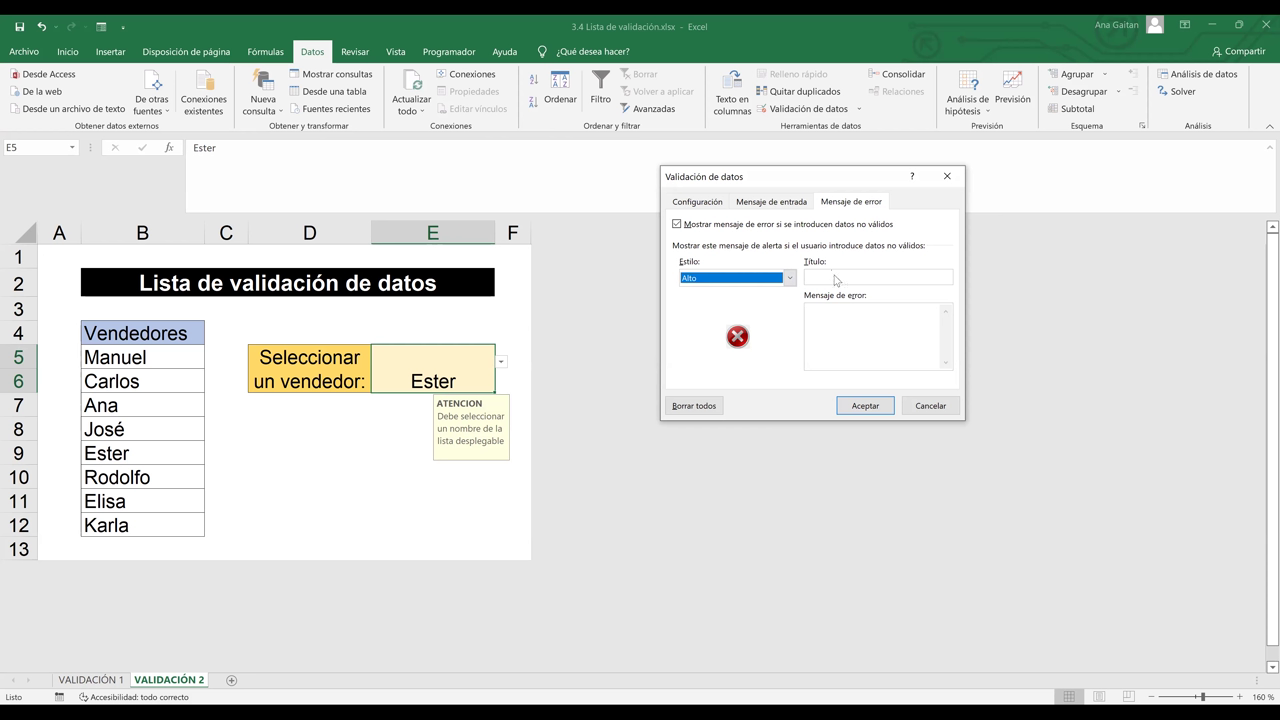
{"action": "left_click", "coordinate": [835, 276]}
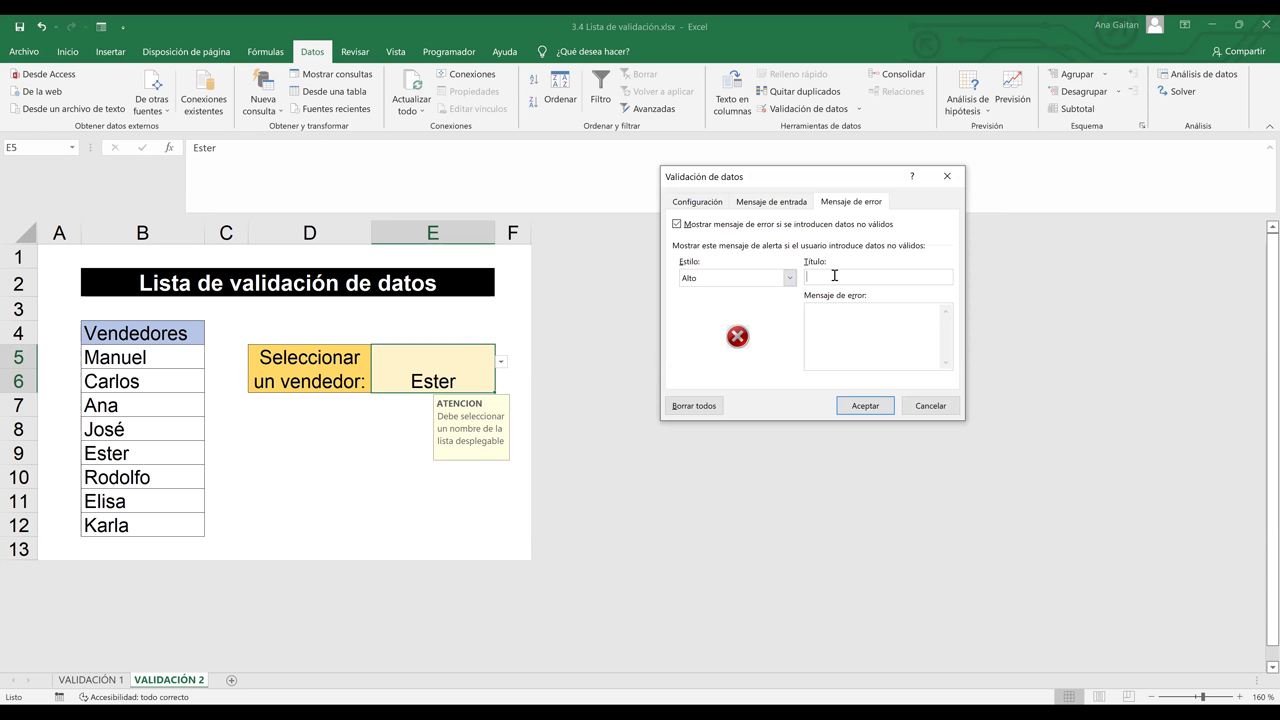
{"action": "type", "text": "err"}
{"action": "key", "text": "BackSpace"}
{"action": "key", "text": "BackSpace"}
{"action": "key", "text": "BackSpace"}
{"action": "type", "text": "ERR"}
Enter the message 'No digitar nombres, por favor seleccione un' and accept the alert settings
{"action": "left_click", "coordinate": [845, 320]}
{"action": "type", "text": "No digitar nombres, por favor selecc"}
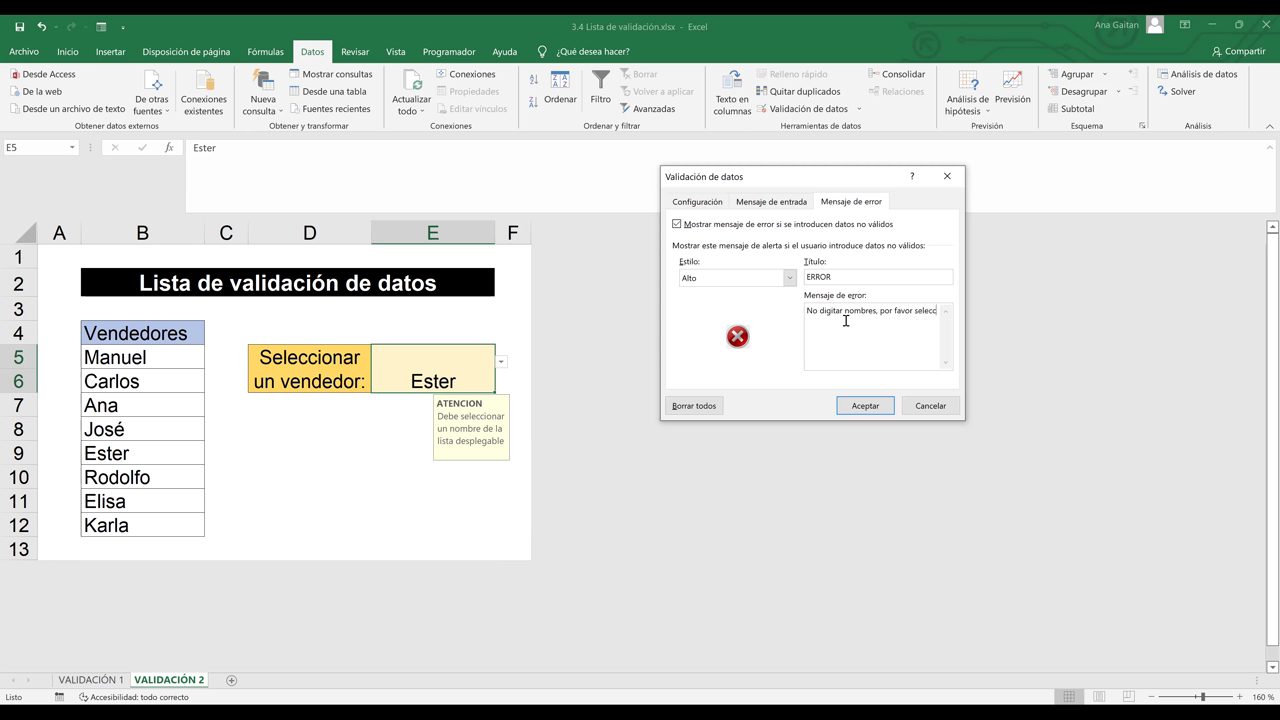
{"action": "type", "text": "ione un"}
{"action": "key", "text": "Return"}
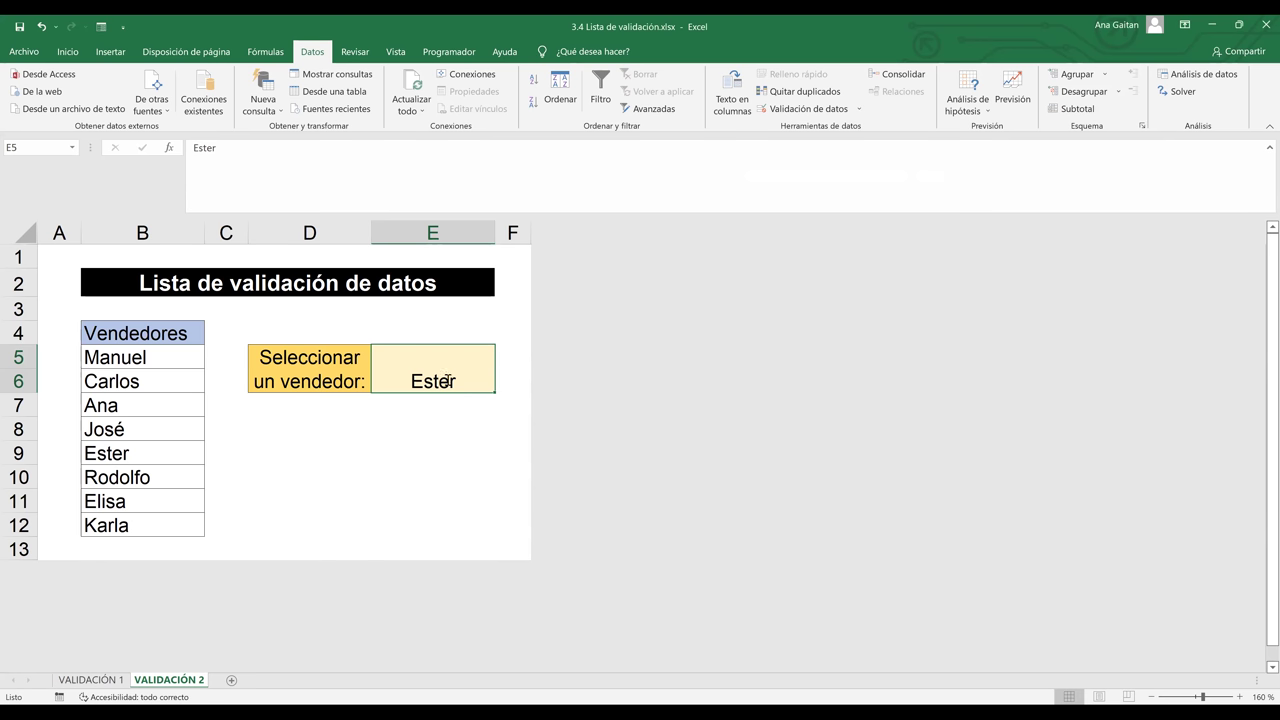
Confirm the ERROR alert rejects 'yolanda' in E5, retry, clear the cell, and show the vendor list
{"action": "key", "text": "BackSpace"}
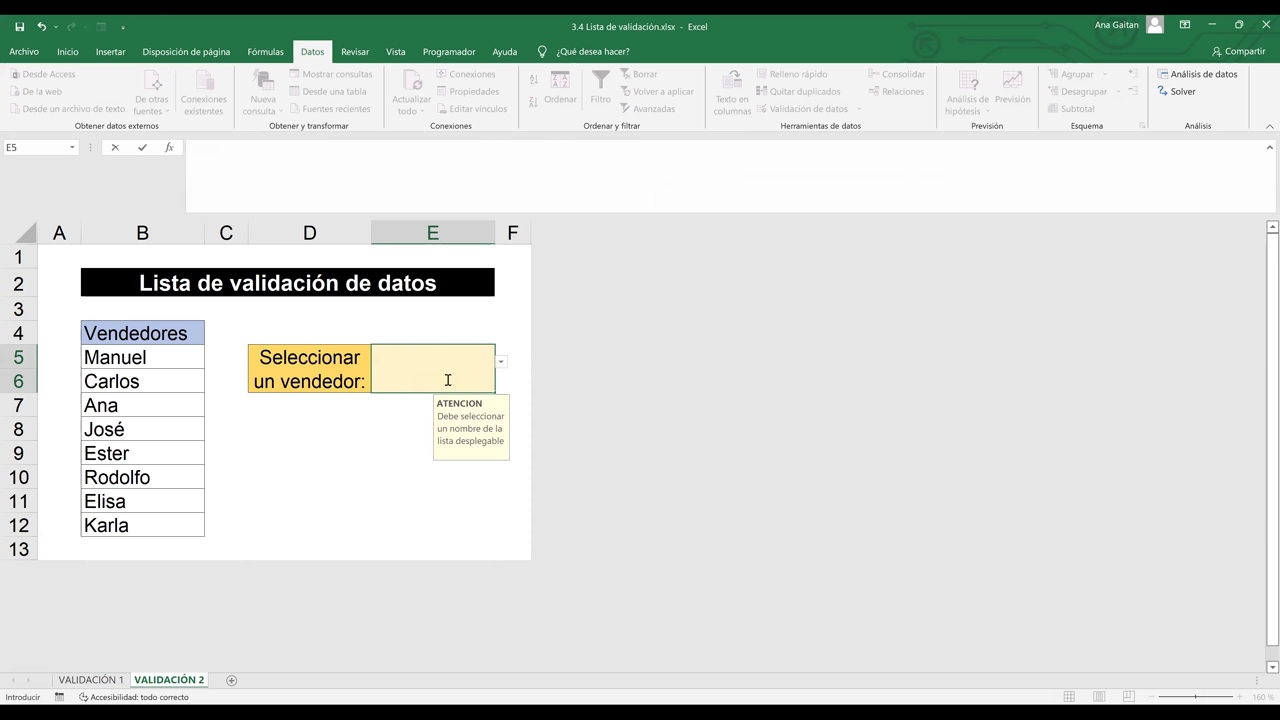
{"action": "type", "text": "yolanda"}
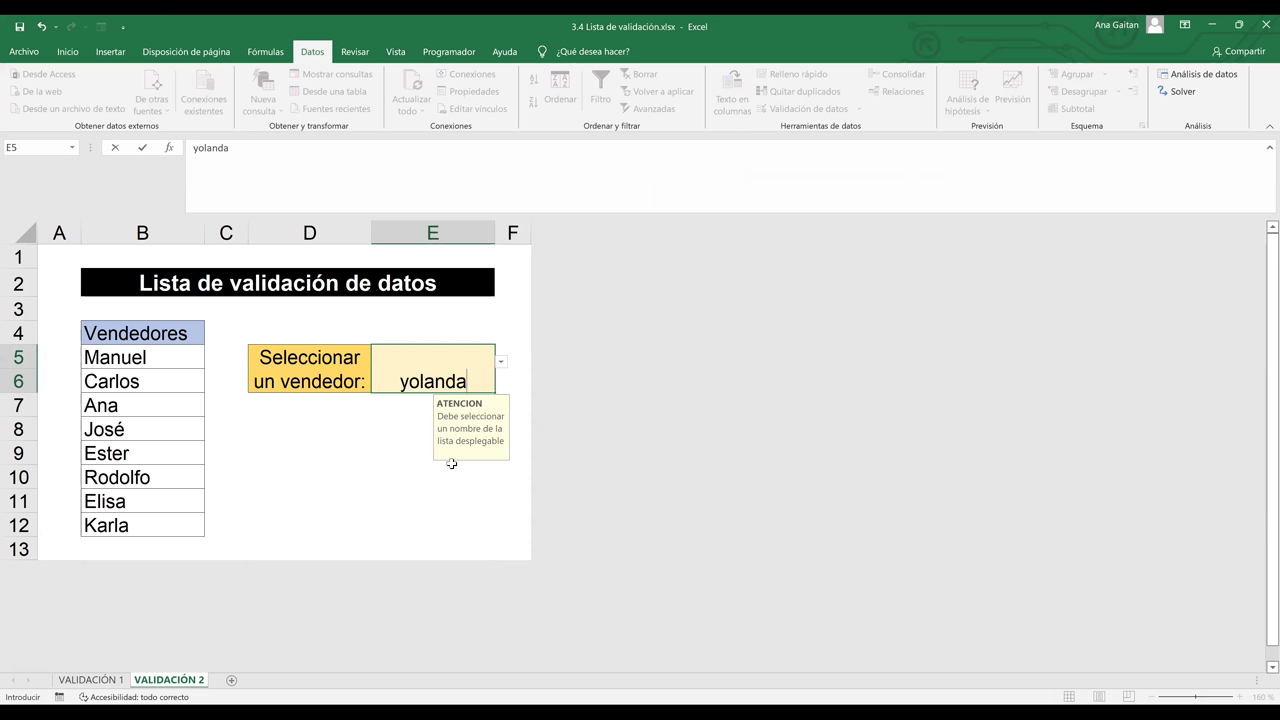
{"action": "key", "text": "Return"}
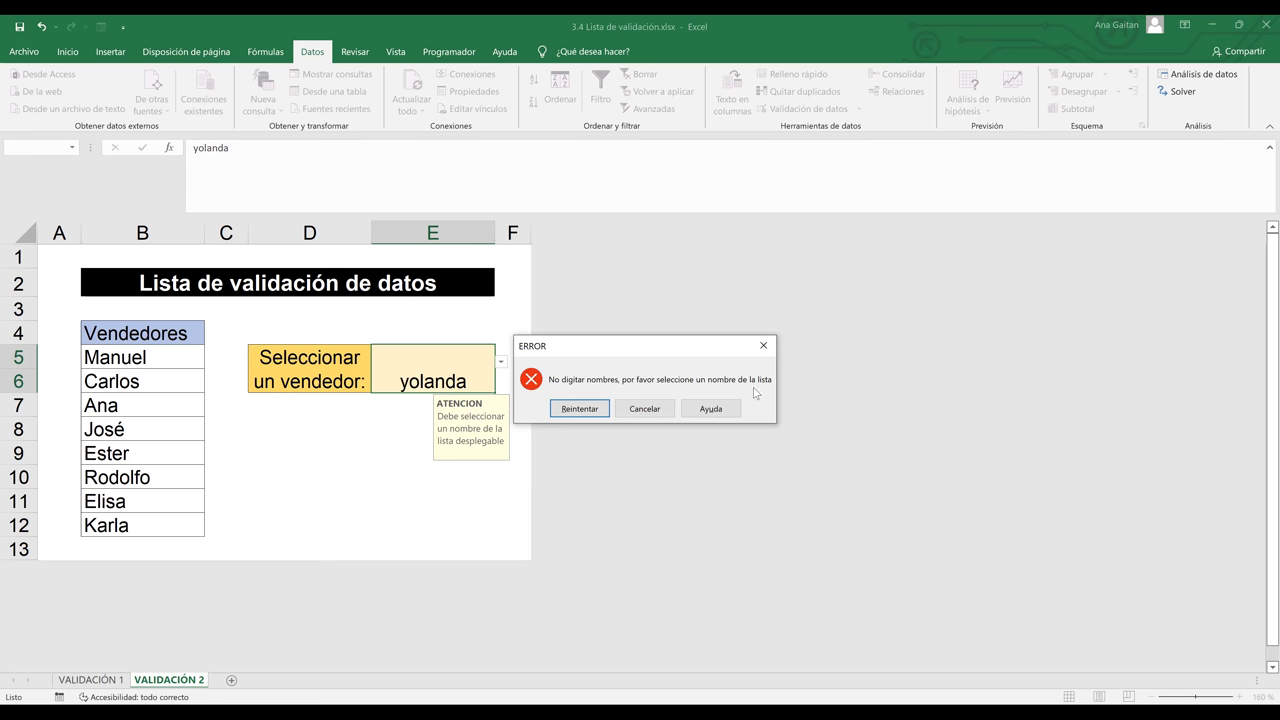
{"action": "left_click", "coordinate": [577, 408]}
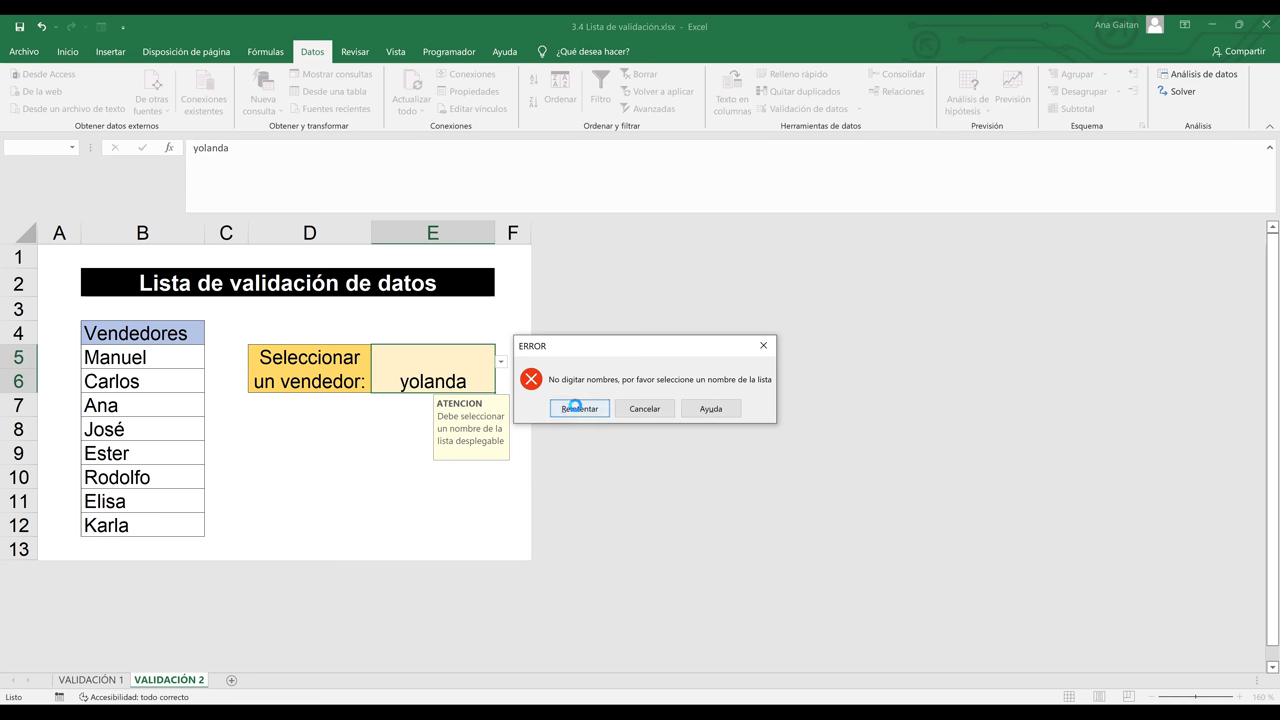
{"action": "key", "text": "BackSpace"}
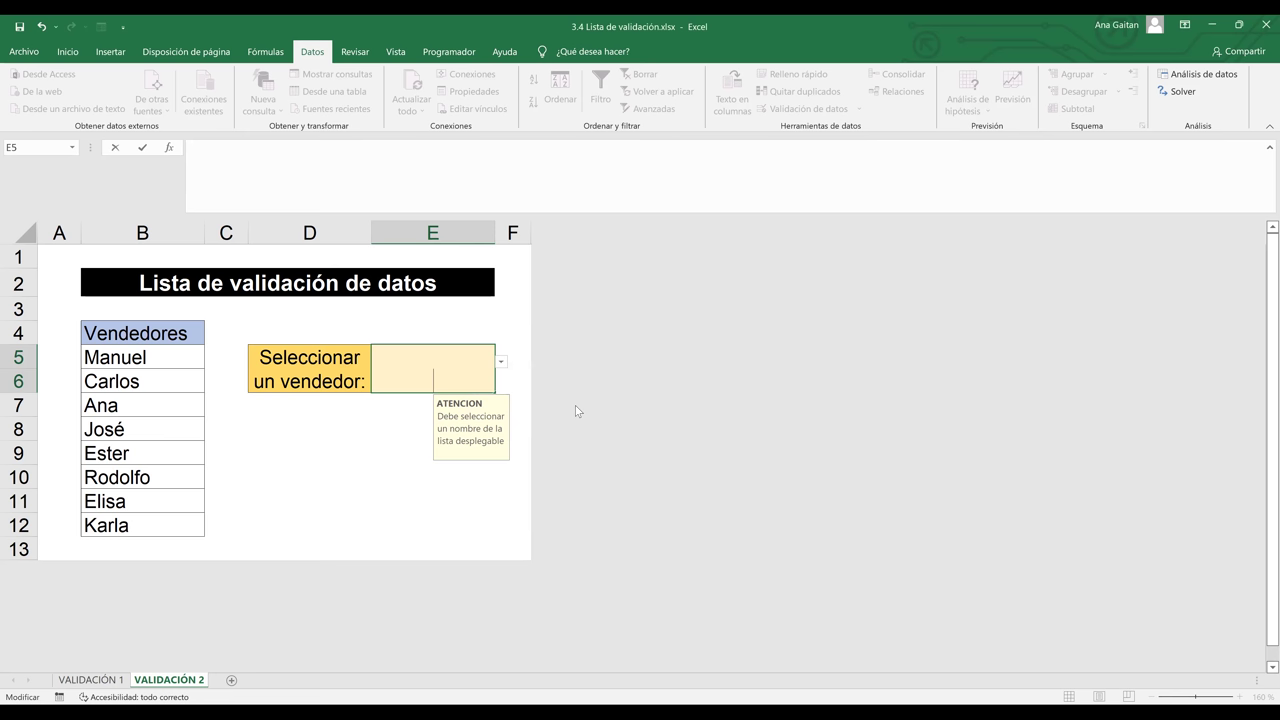
{"action": "left_click", "coordinate": [501, 362]}
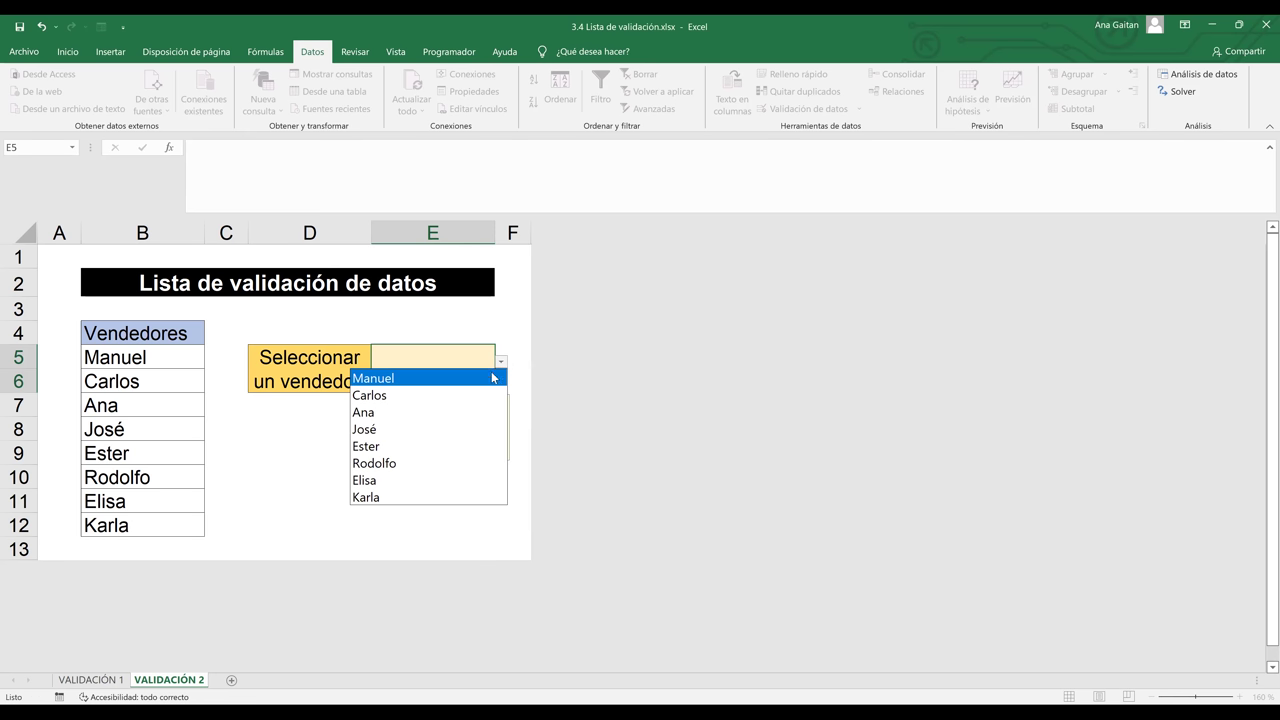
{"action": "left_click", "coordinate": [462, 430]}
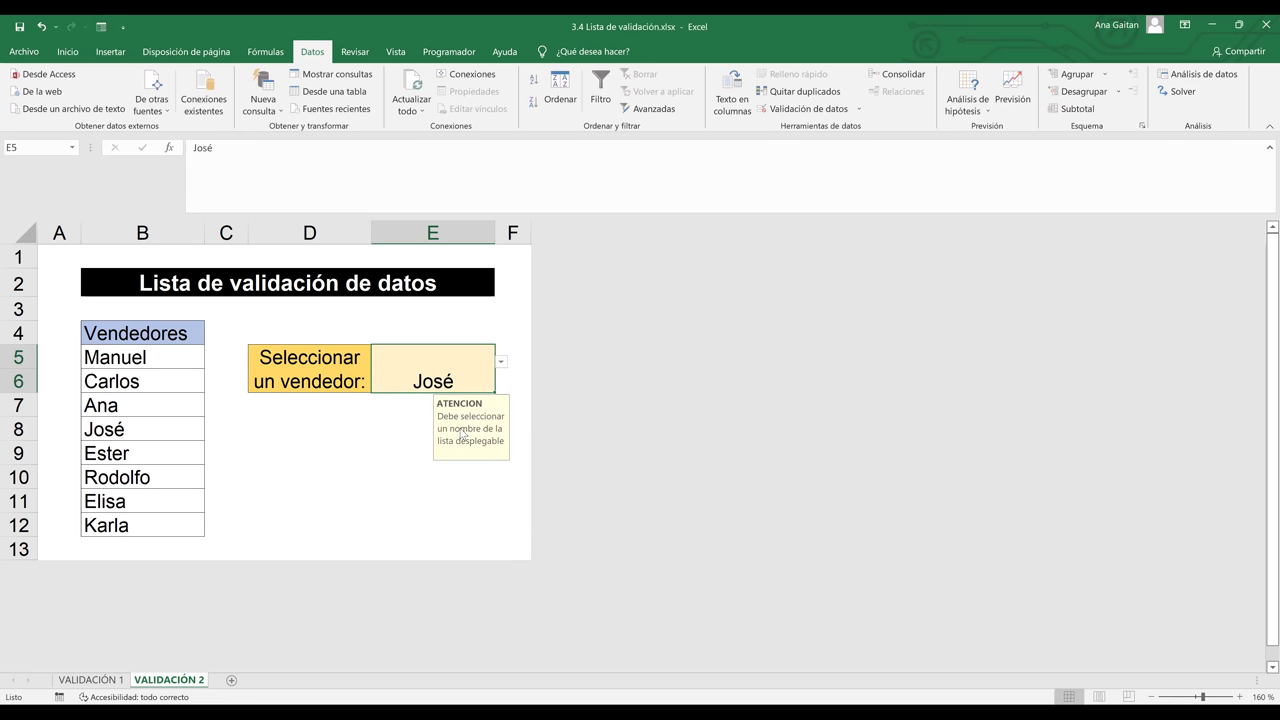
{"action": "left_click", "coordinate": [400, 445]}
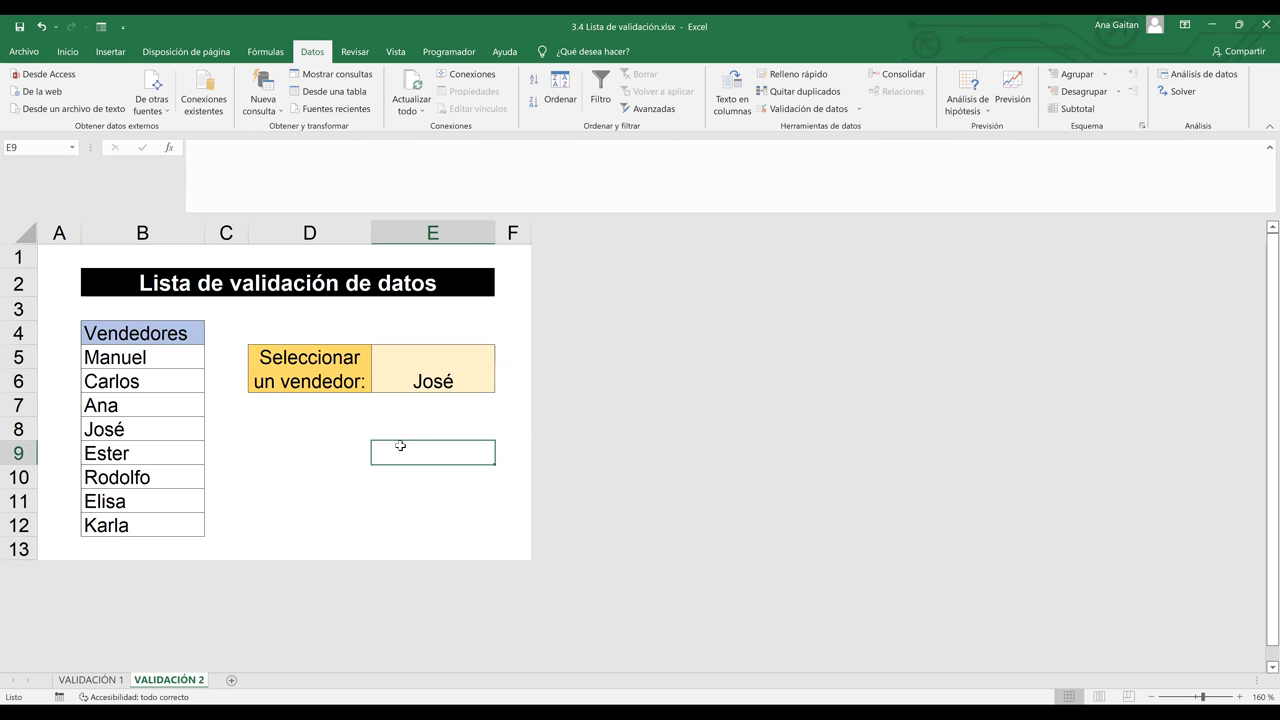
{"action": "left_click", "coordinate": [327, 399]}
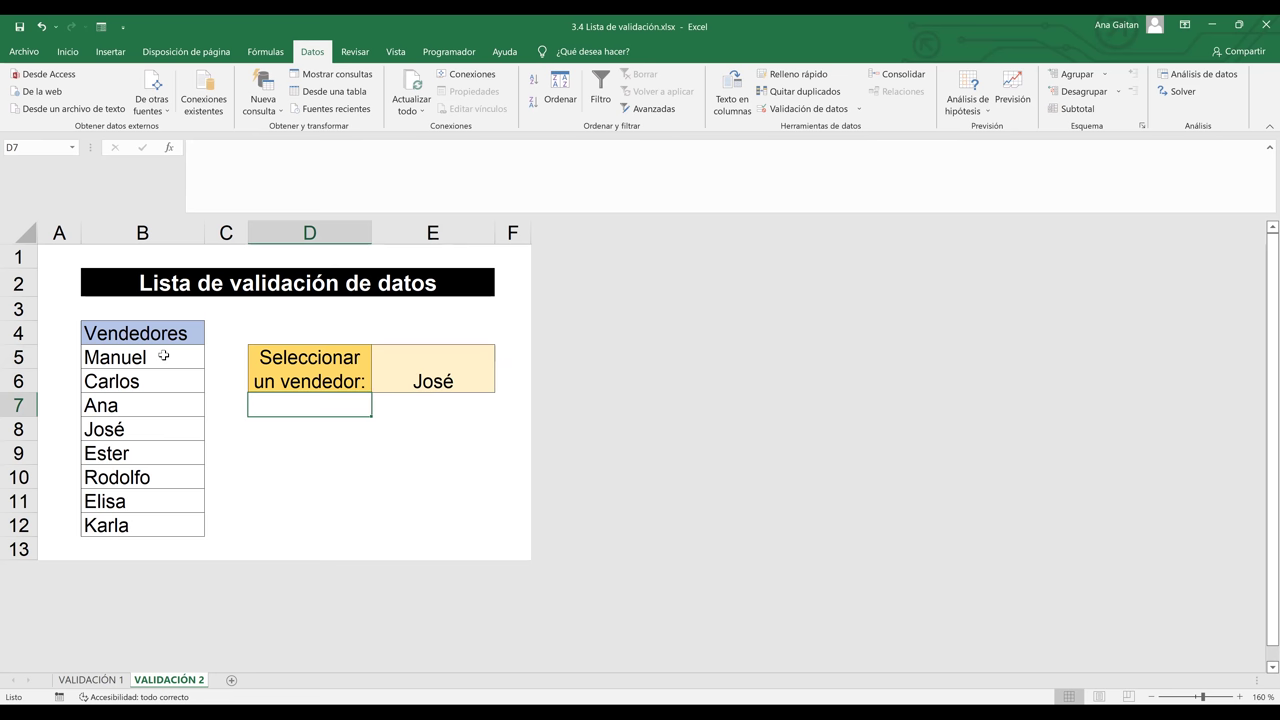
{"action": "left_click", "coordinate": [163, 355]}
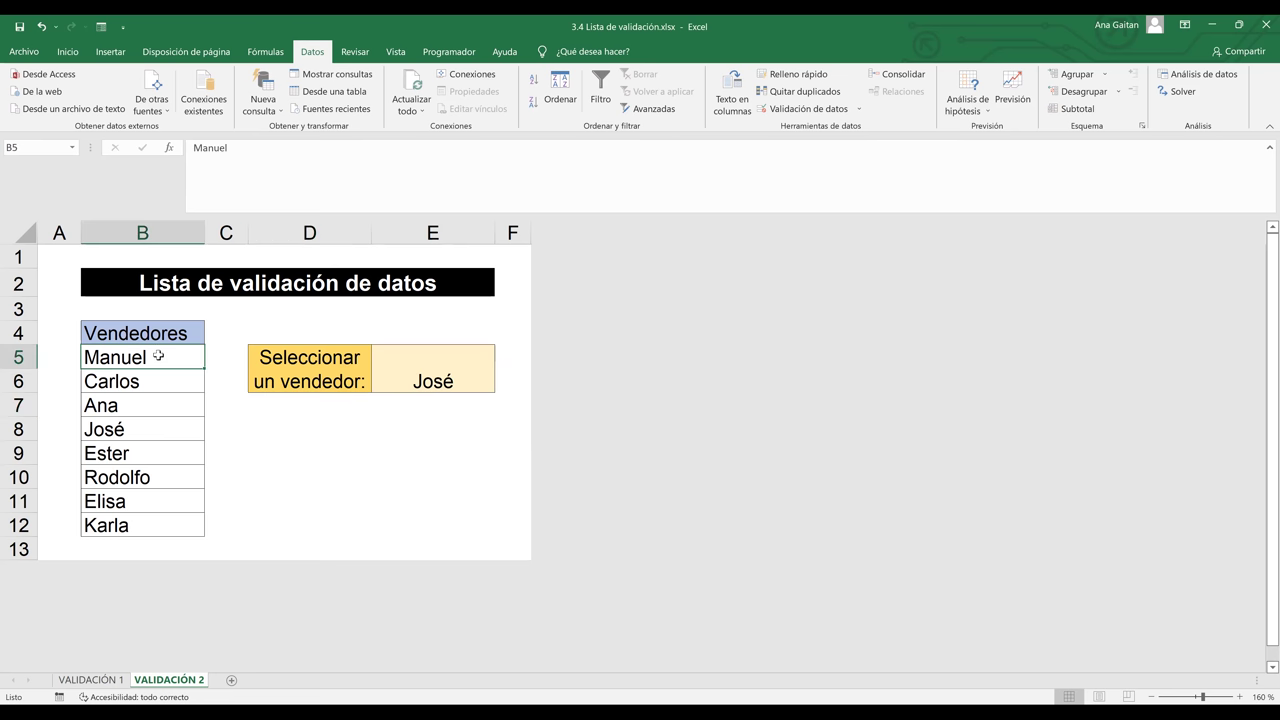
{"action": "left_click", "coordinate": [150, 332]}
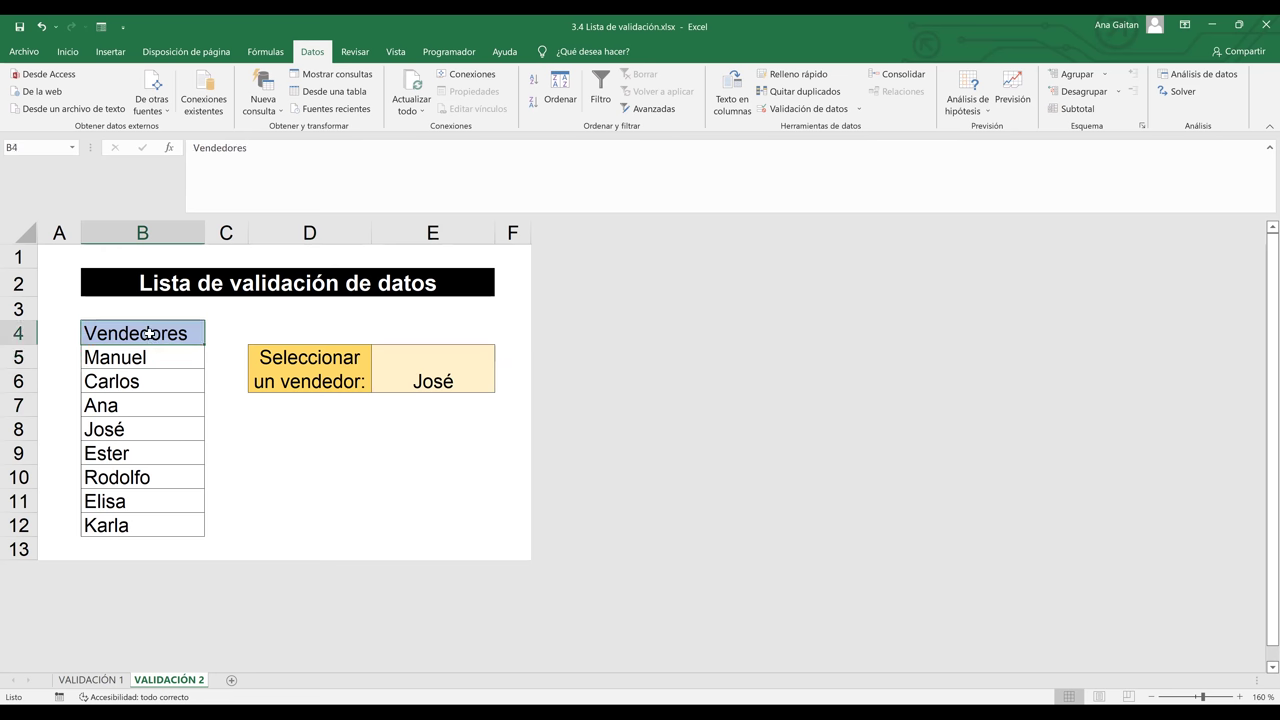
{"action": "left_click_drag", "start_coordinate": [150, 355], "coordinate": [140, 524]}
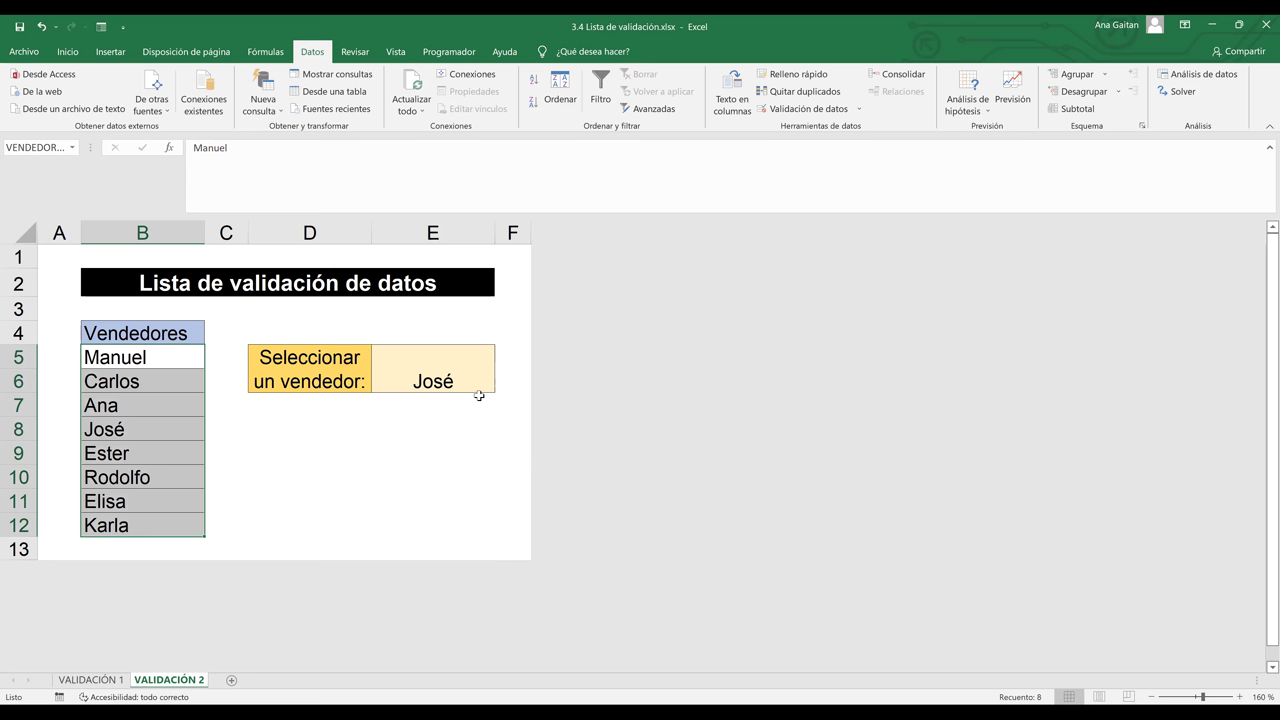
{"action": "left_click", "coordinate": [159, 362]}
{"action": "left_click", "coordinate": [157, 403]}
{"action": "left_click", "coordinate": [157, 474]}
{"action": "left_click", "coordinate": [147, 507]}
{"action": "left_click", "coordinate": [147, 520]}
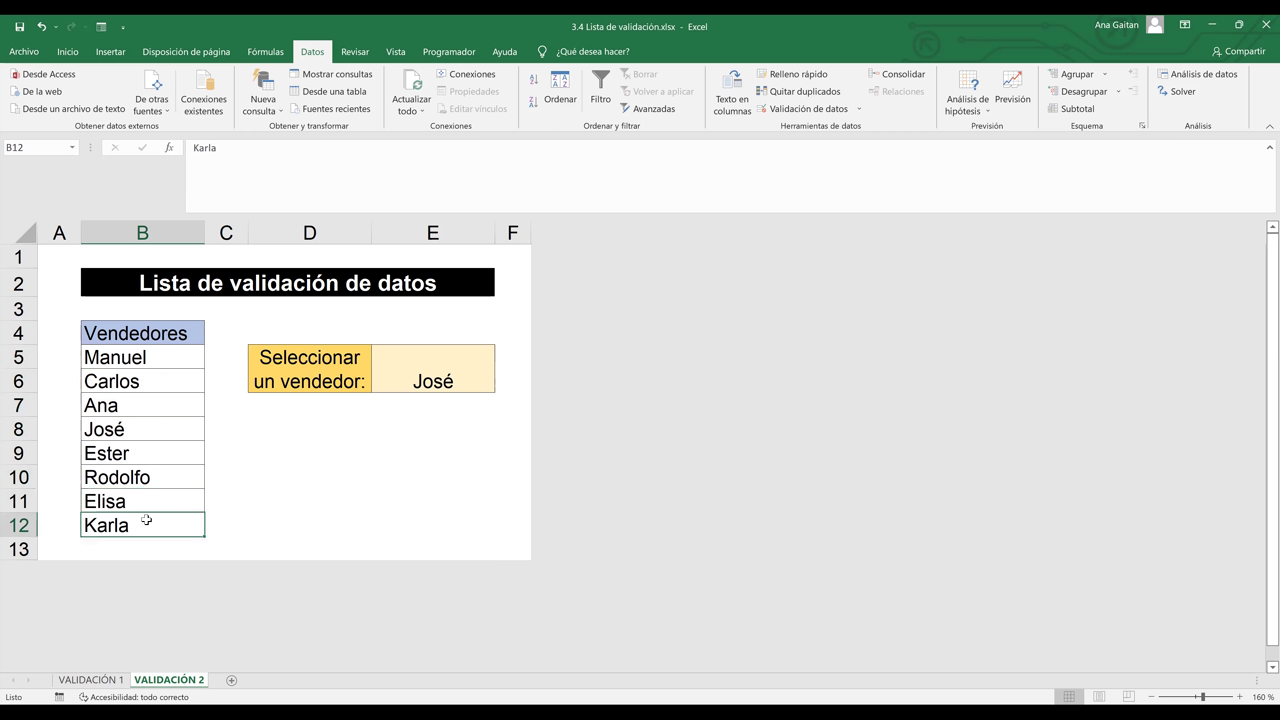
{"action": "left_click", "coordinate": [180, 381]}
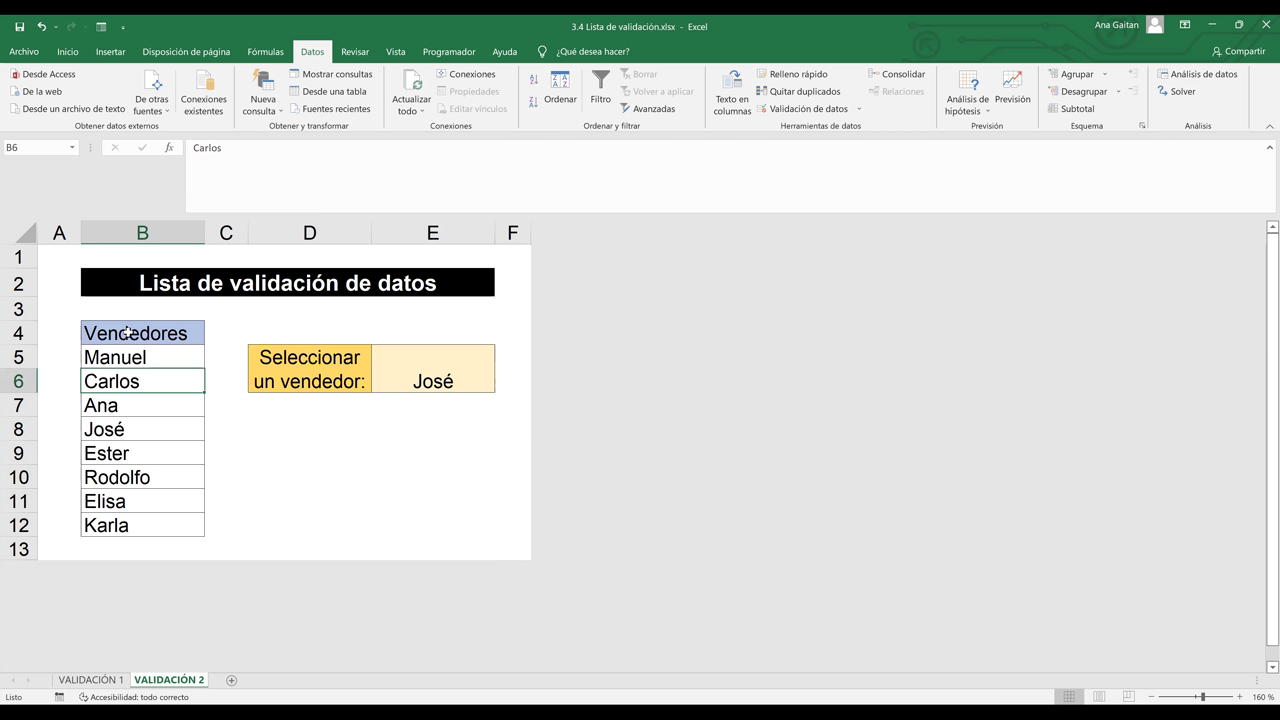
{"action": "left_click", "coordinate": [119, 325]}
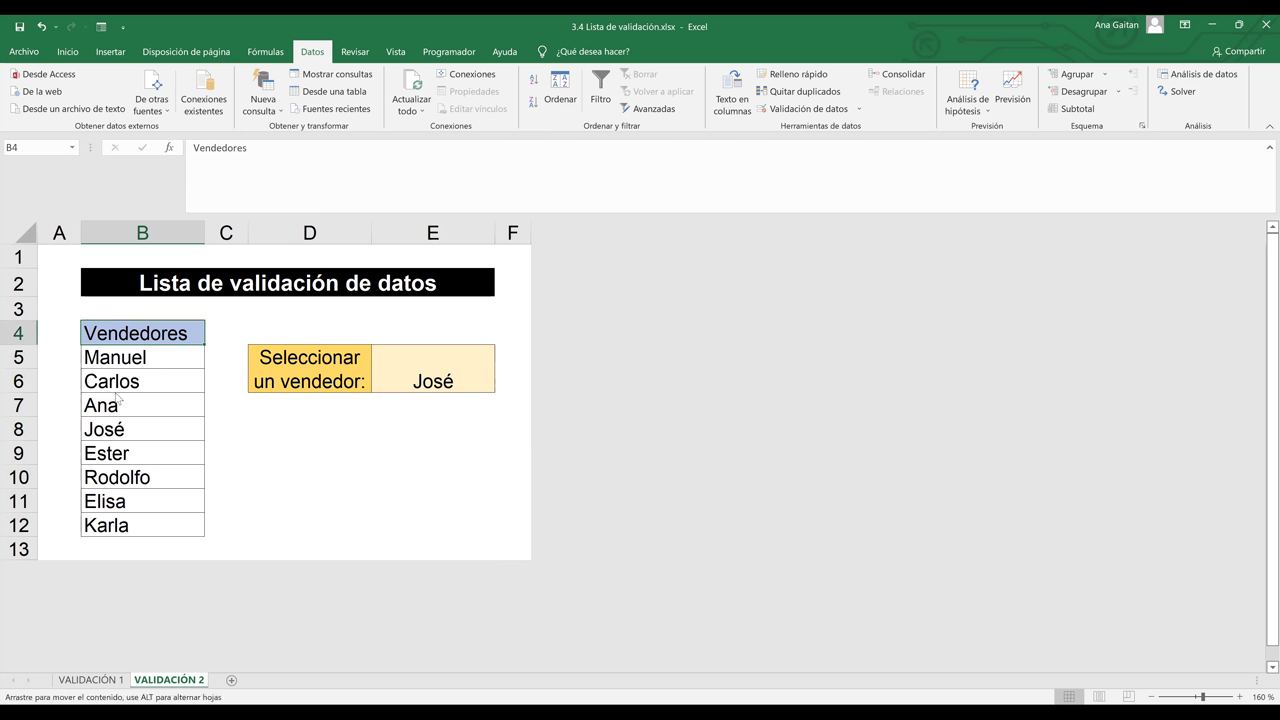
{"action": "left_click_drag", "start_coordinate": [100, 334], "coordinate": [91, 528]}
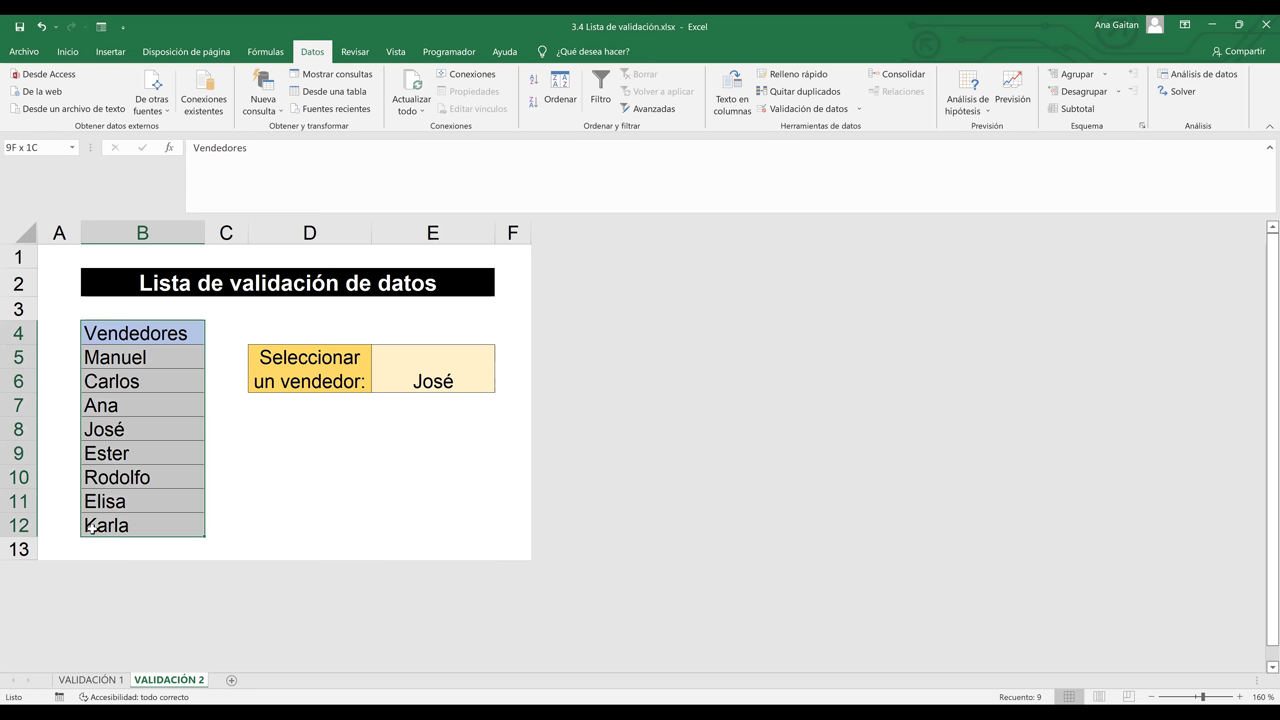
{"action": "left_click", "coordinate": [228, 474]}
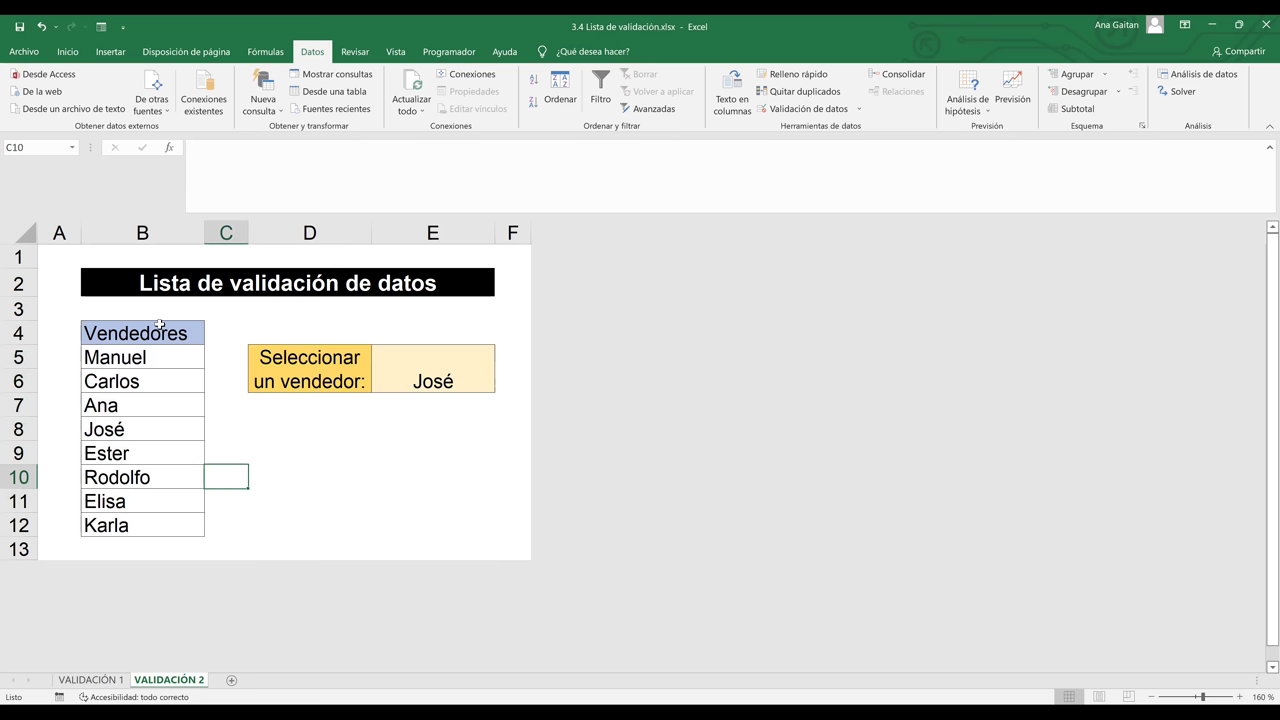
{"action": "left_click", "coordinate": [414, 376]}
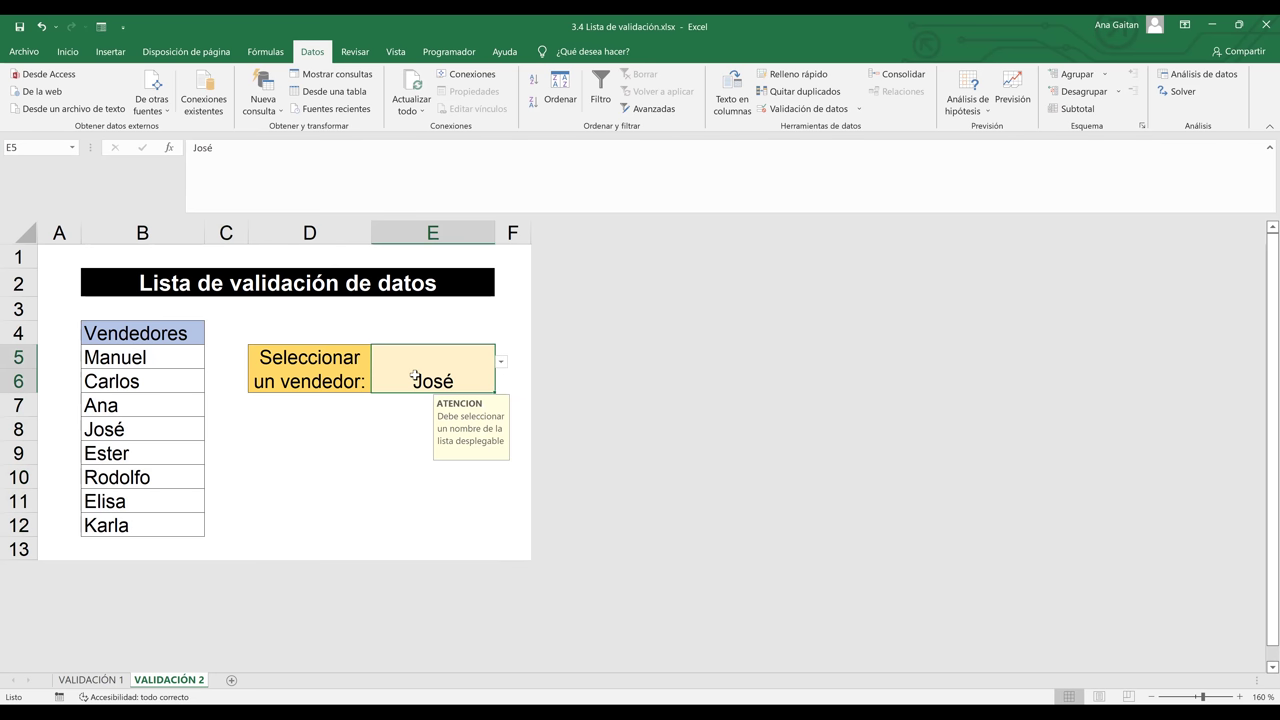
Reopen E5's Data Validation settings and delete the =VENDEDORES list source
{"action": "left_click", "coordinate": [836, 110]}
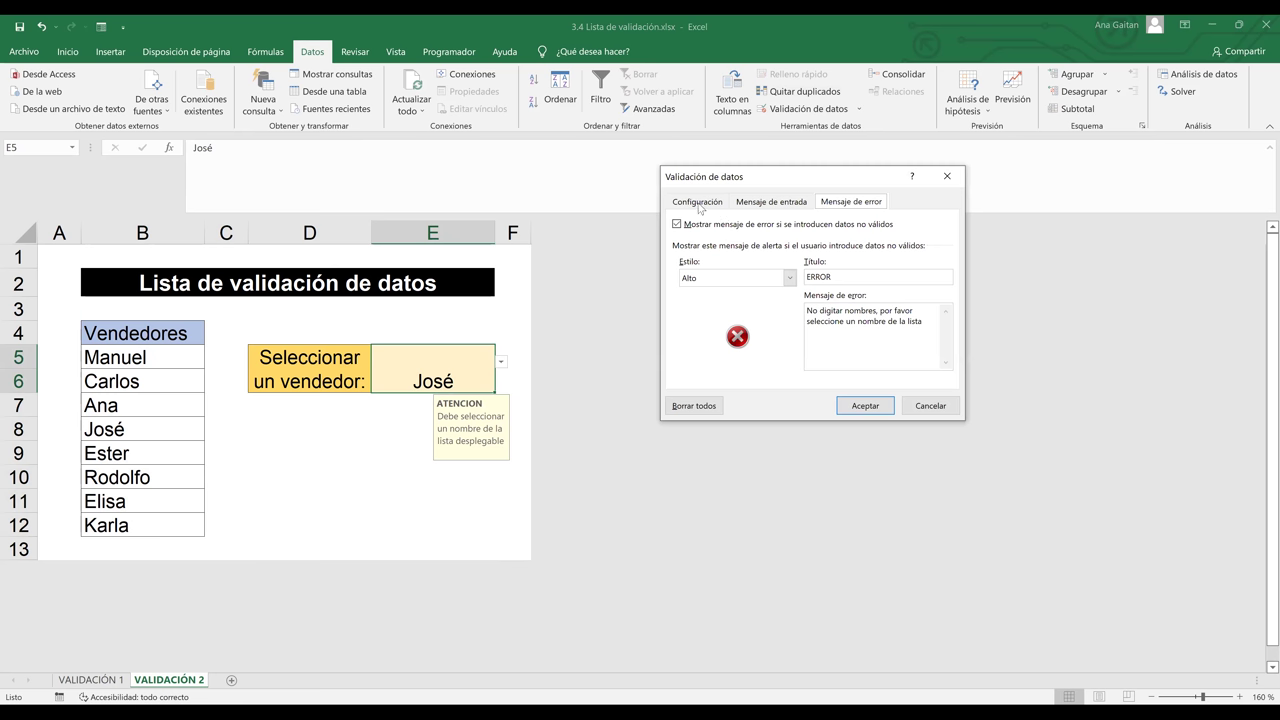
{"action": "left_click", "coordinate": [697, 202]}
{"action": "left_click", "coordinate": [755, 322]}
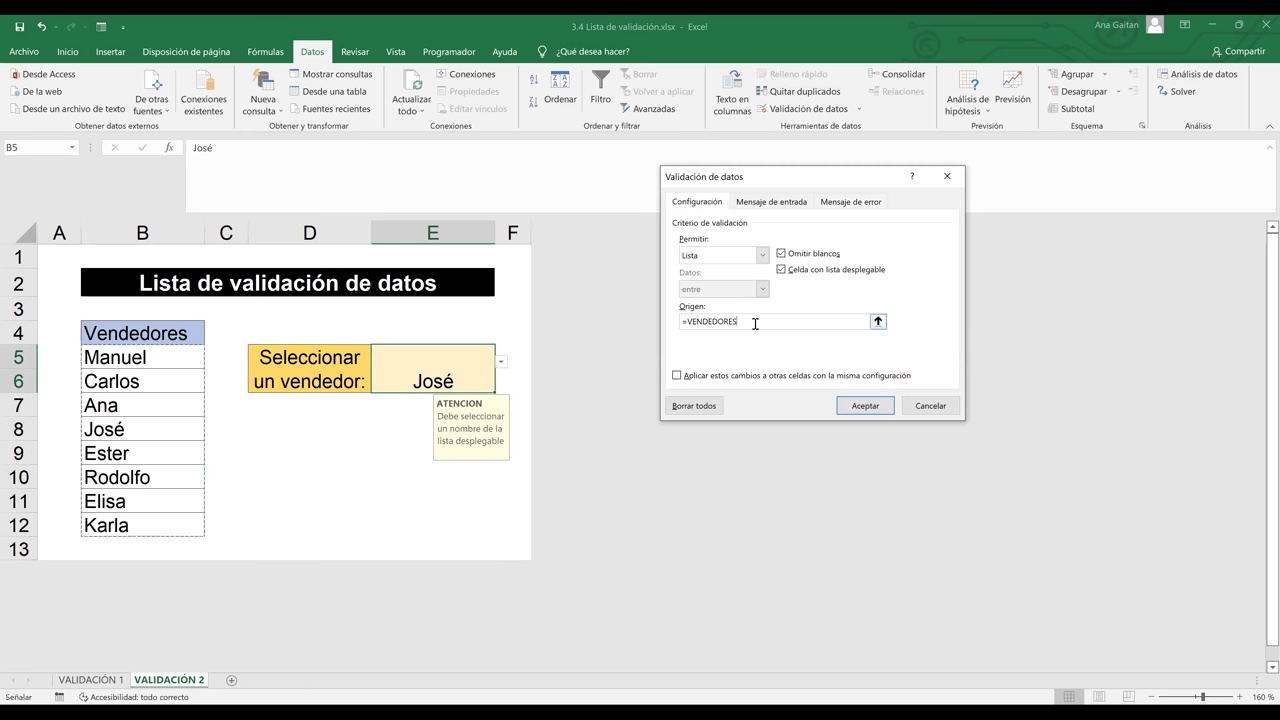
{"action": "key", "text": "BackSpace"}
{"action": "key", "text": "BackSpace"}
{"action": "key", "text": "BackSpace"}
{"action": "key", "text": "BackSpace"}
{"action": "key", "text": "BackSpace"}
{"action": "key", "text": "BackSpace"}
{"action": "key", "text": "BackSpace"}
{"action": "key", "text": "BackSpace"}
{"action": "key", "text": "BackSpace"}
{"action": "key", "text": "BackSpace"}
{"action": "key", "text": "BackSpace"}
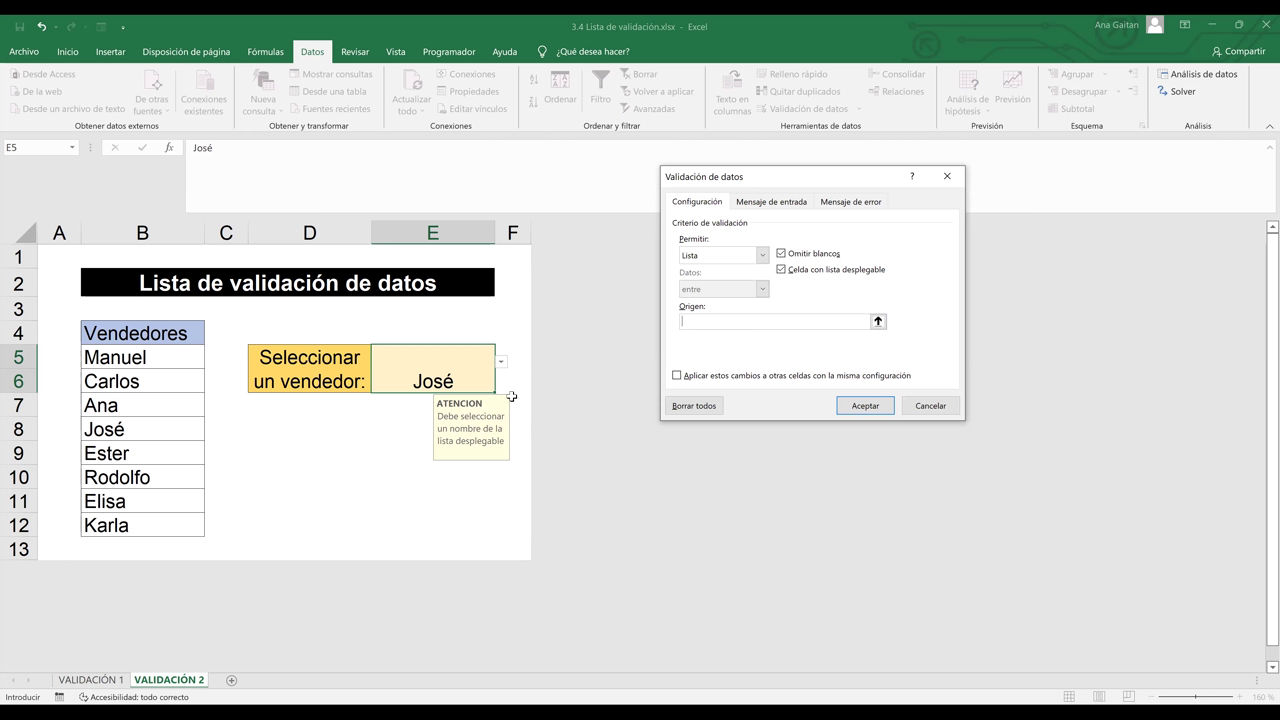
Set the list source to Manuel;Carlos;Ana;José;Ester;Rodolfo;Elisa;Karla and apply it
{"action": "type", "text": "Manue"}
{"action": "type", "text": "Carlos"}
{"action": "type", "text": "<"}
{"action": "key", "text": "BackSpace"}
{"action": "type", "text": ";A"}
{"action": "type", "text": "na"}
{"action": "type", "text": ";José;"}
{"action": "type", "text": "Ester"}
{"action": "type", "text": ";Rp"}
{"action": "type", "text": "dolfo"}
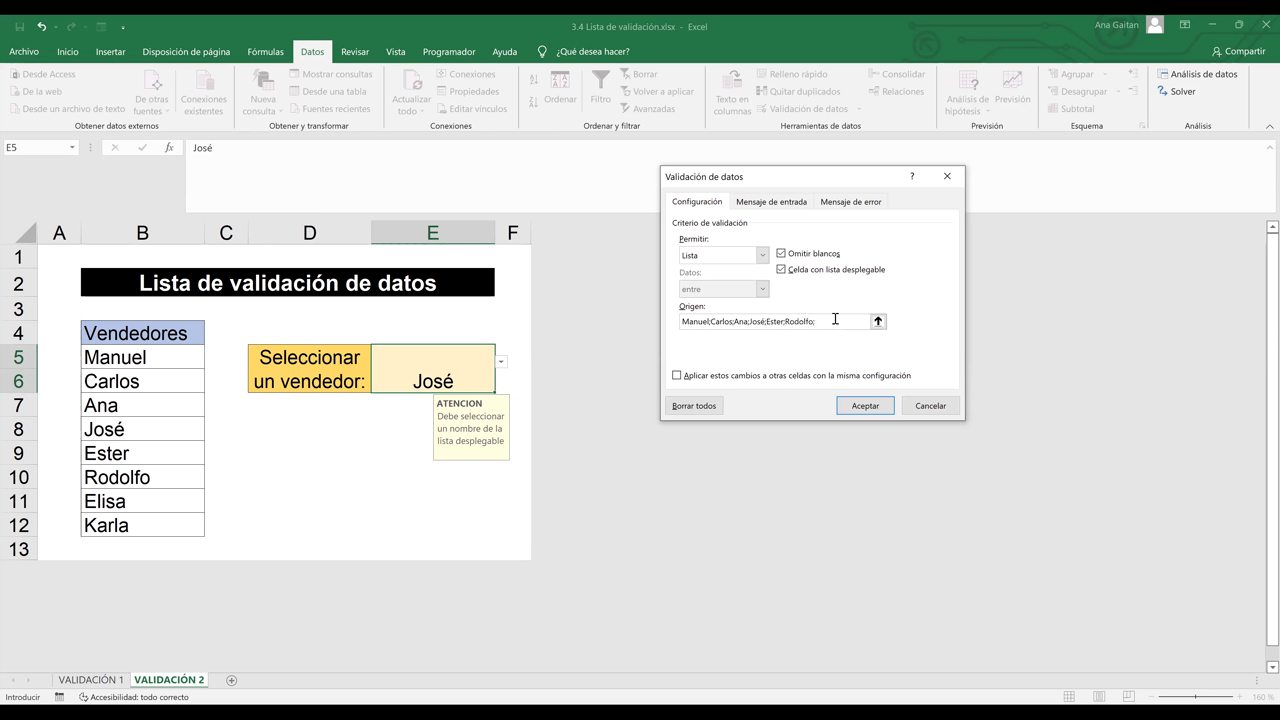
{"action": "type", "text": ";Elissa;Karla"}
{"action": "left_click", "coordinate": [866, 406]}
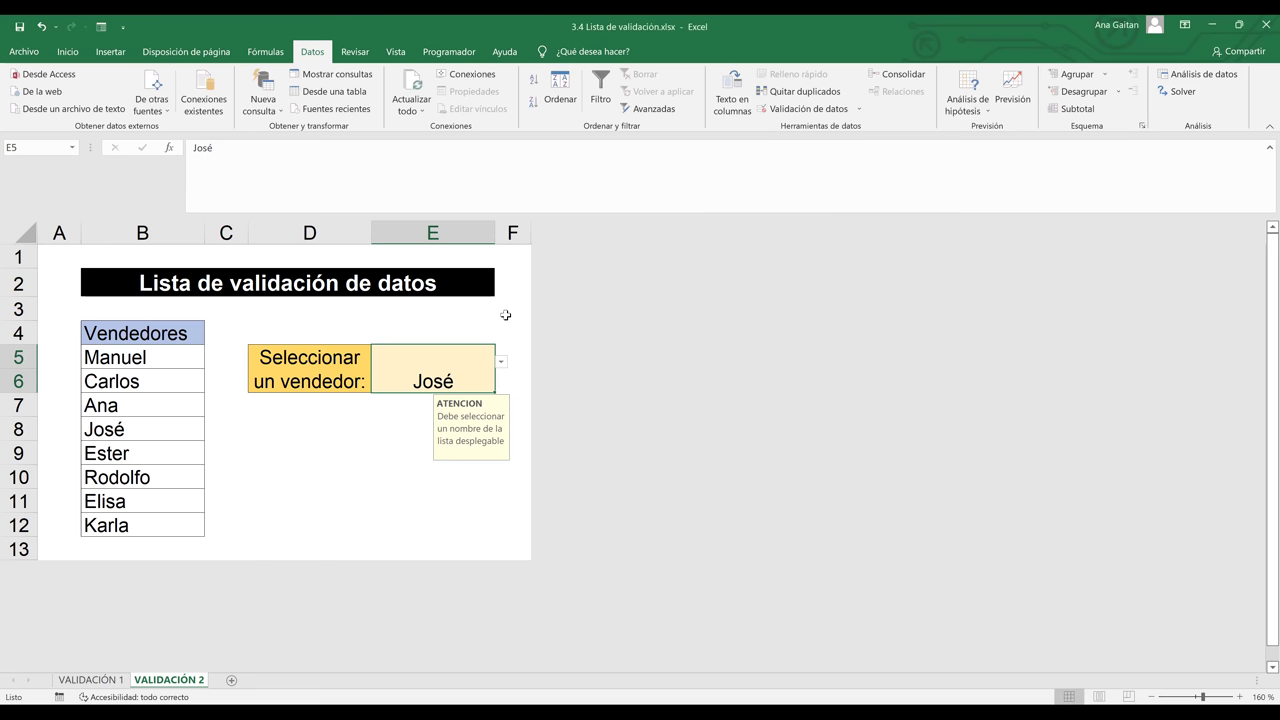
Try Carlos, Ester and Elissa from E5's drop-down, end on José, and reopen Data Validation
{"action": "left_click", "coordinate": [501, 362]}
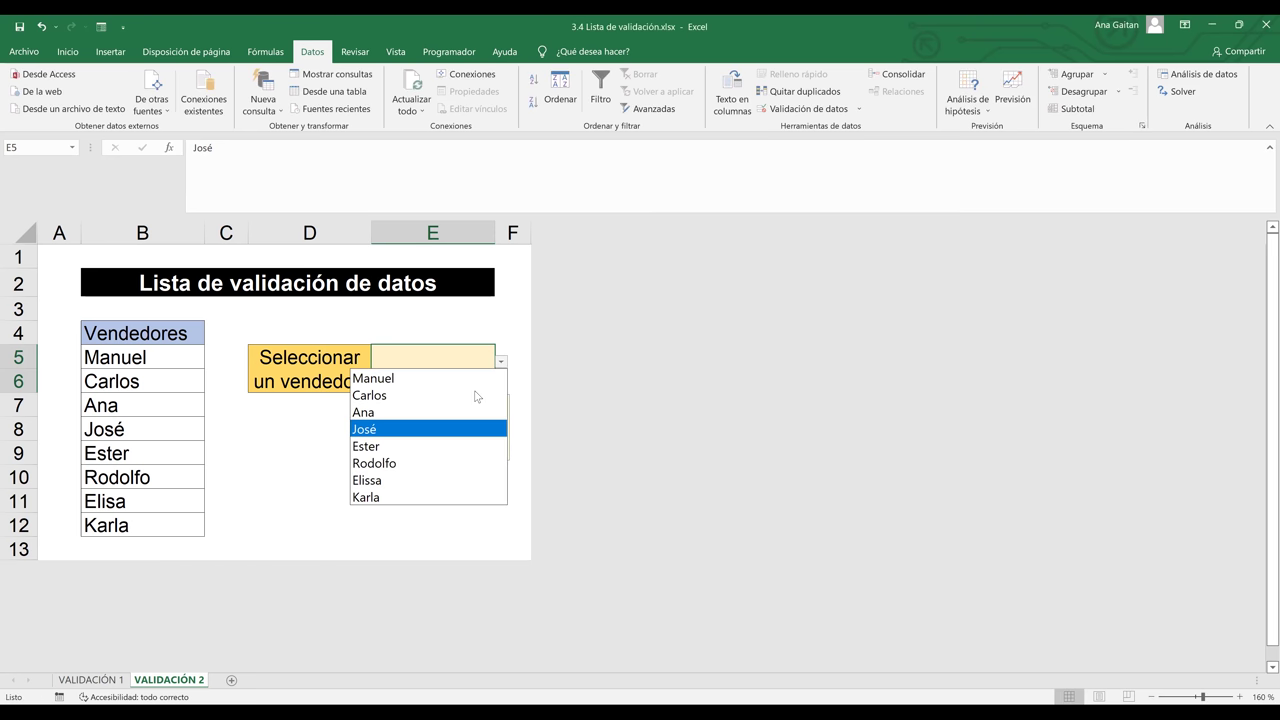
{"action": "left_click", "coordinate": [476, 395]}
{"action": "left_click", "coordinate": [501, 362]}
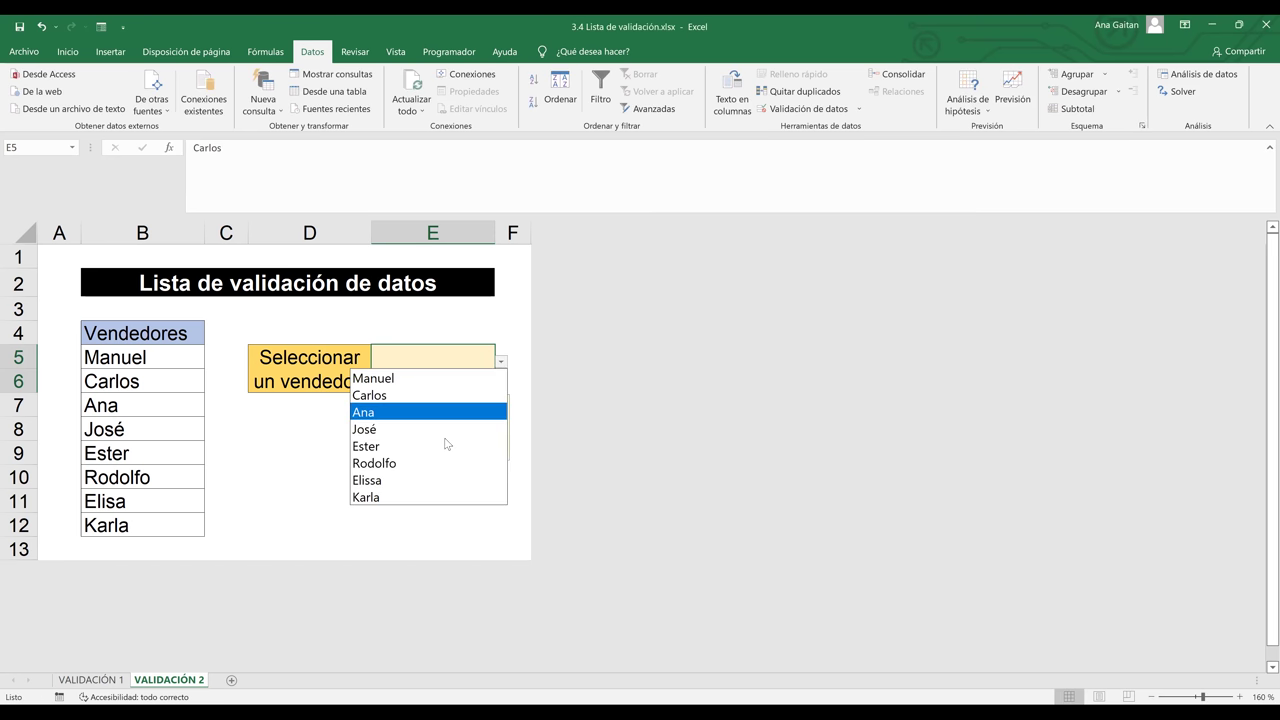
{"action": "left_click", "coordinate": [430, 444]}
{"action": "left_click", "coordinate": [502, 363]}
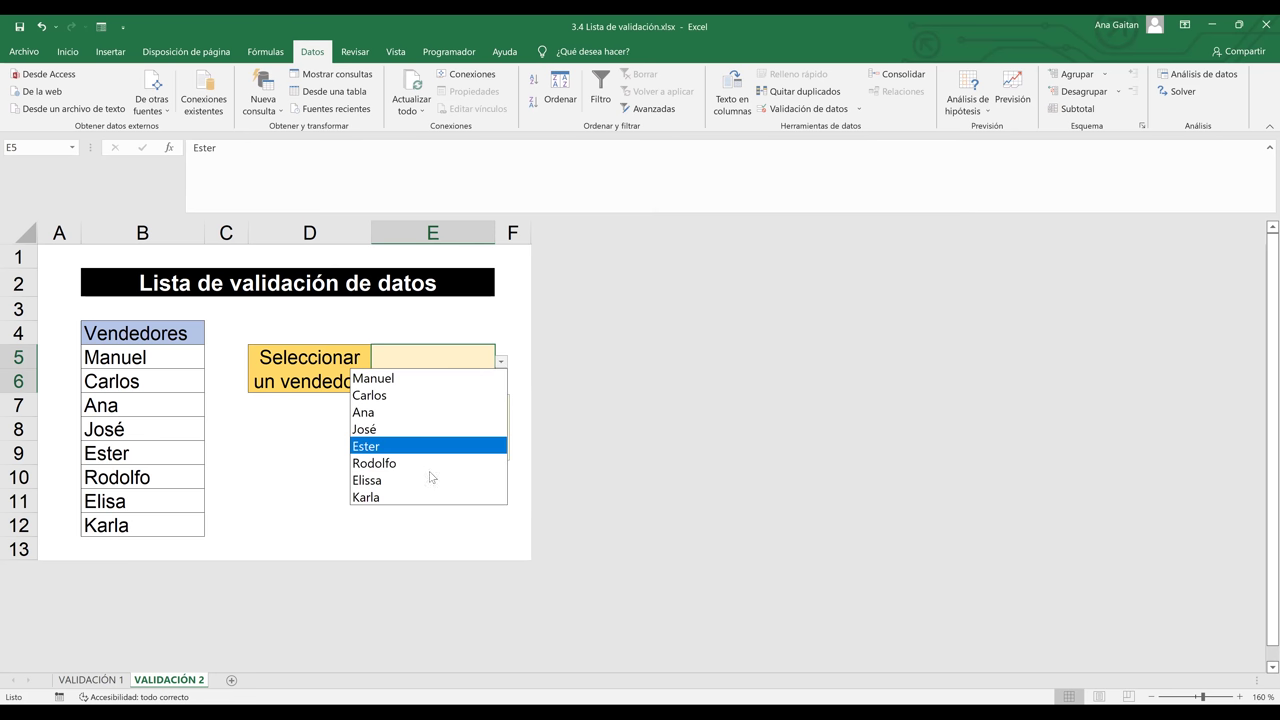
{"action": "left_click", "coordinate": [423, 480]}
{"action": "left_click", "coordinate": [502, 364]}
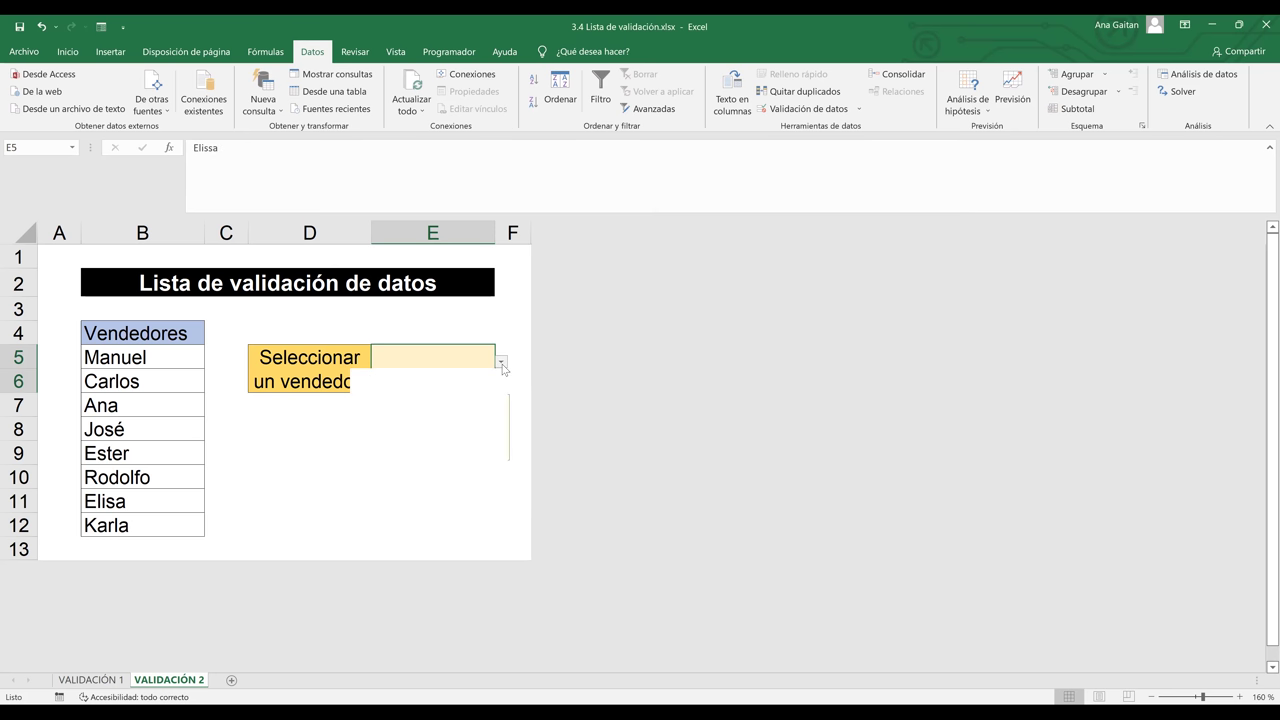
{"action": "left_click", "coordinate": [463, 432]}
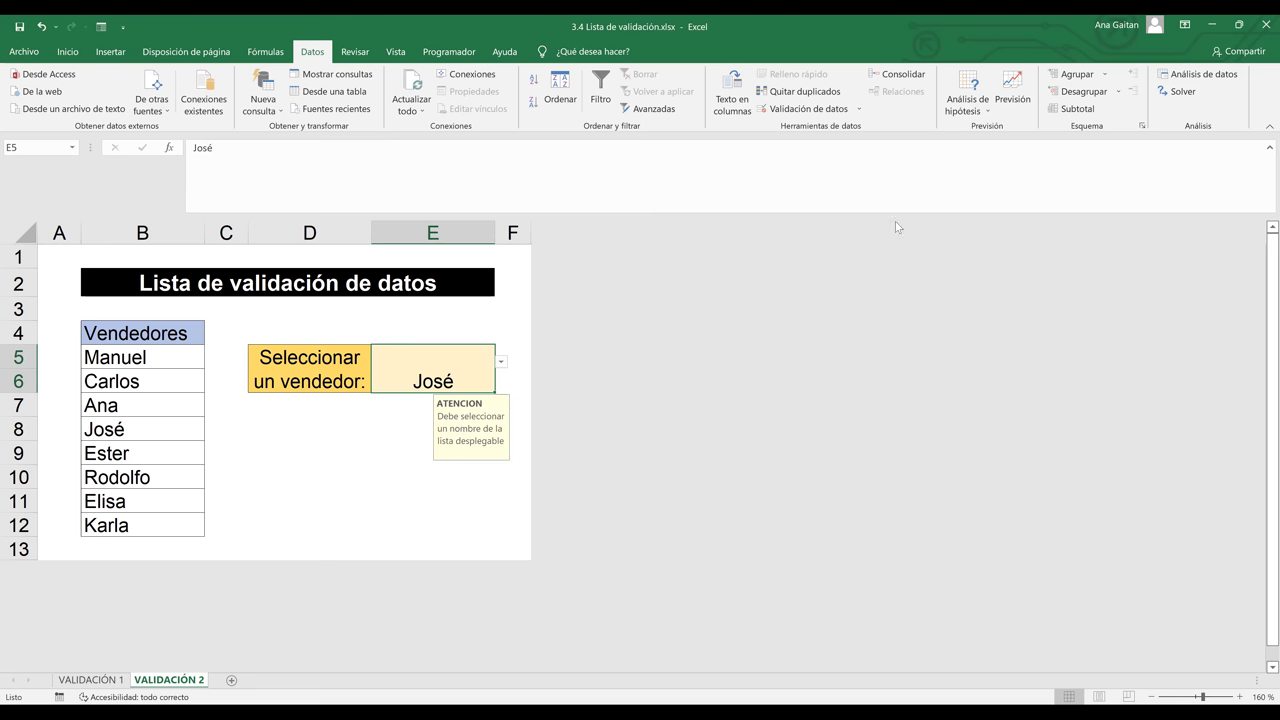
{"action": "left_click", "coordinate": [800, 112]}
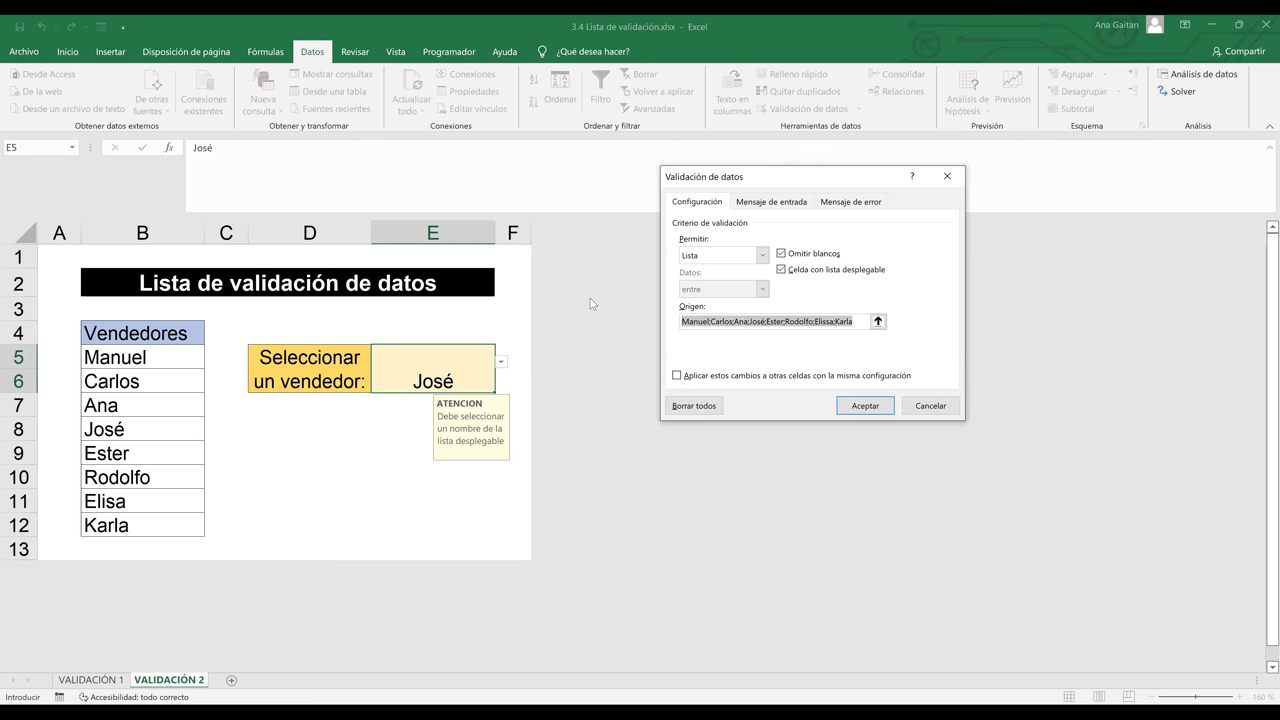
Replace the source with Enero;Febrero;Marzo;Abril;Mayo;Junio;Julio;Agosto;Septiembre and apply it
{"action": "key", "text": "Delete"}
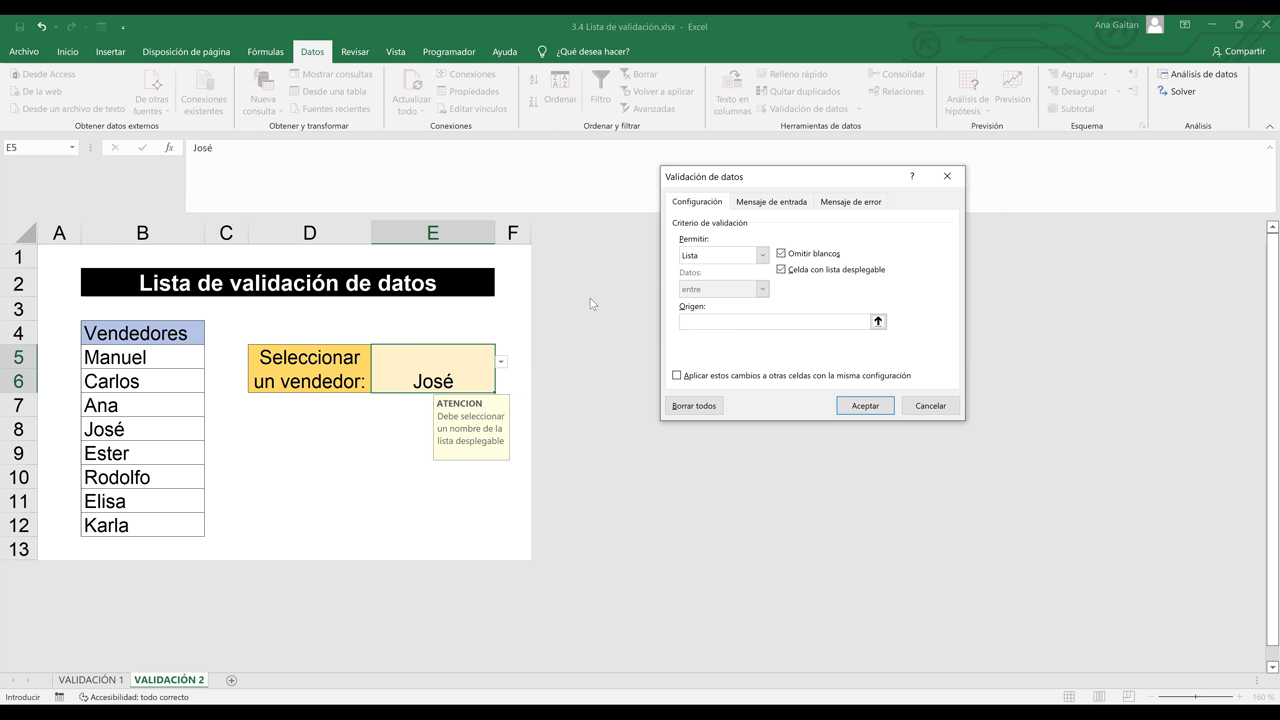
{"action": "type", "text": "Enero;Febrero;Marzo;Abril;Mayo;Junio;Julio"}
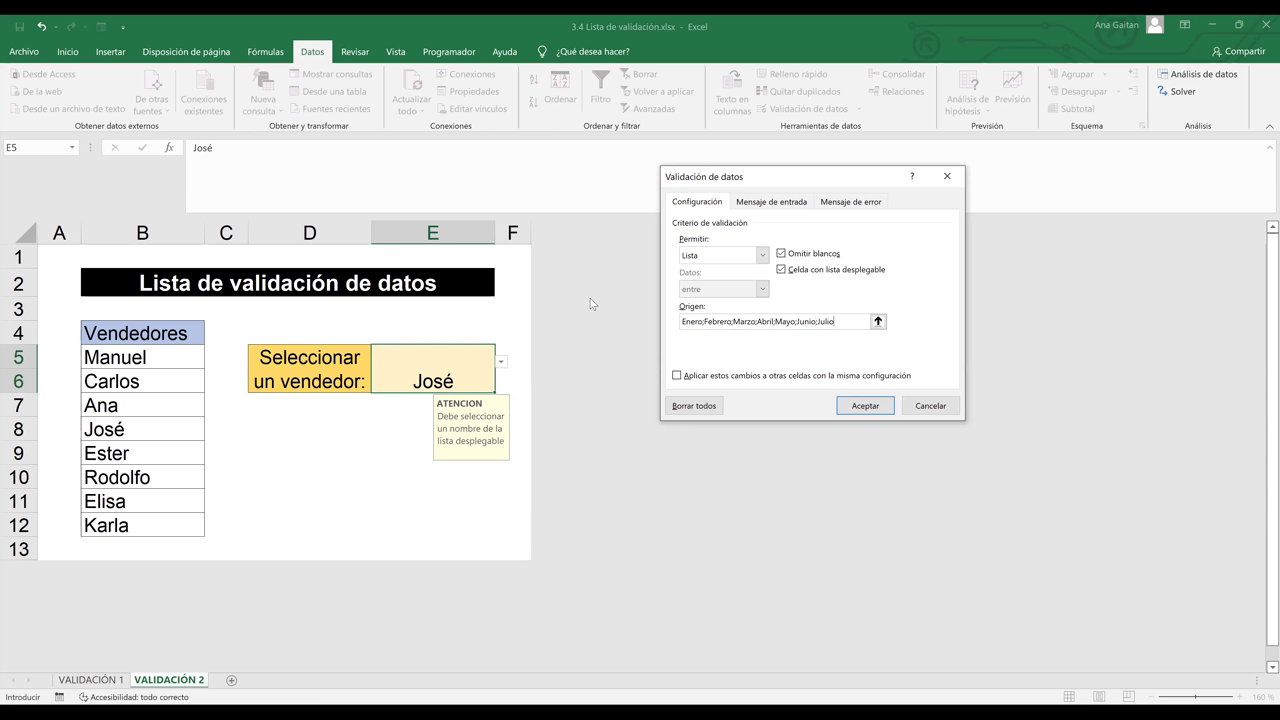
{"action": "type", "text": ";Agosto;Septiembre"}
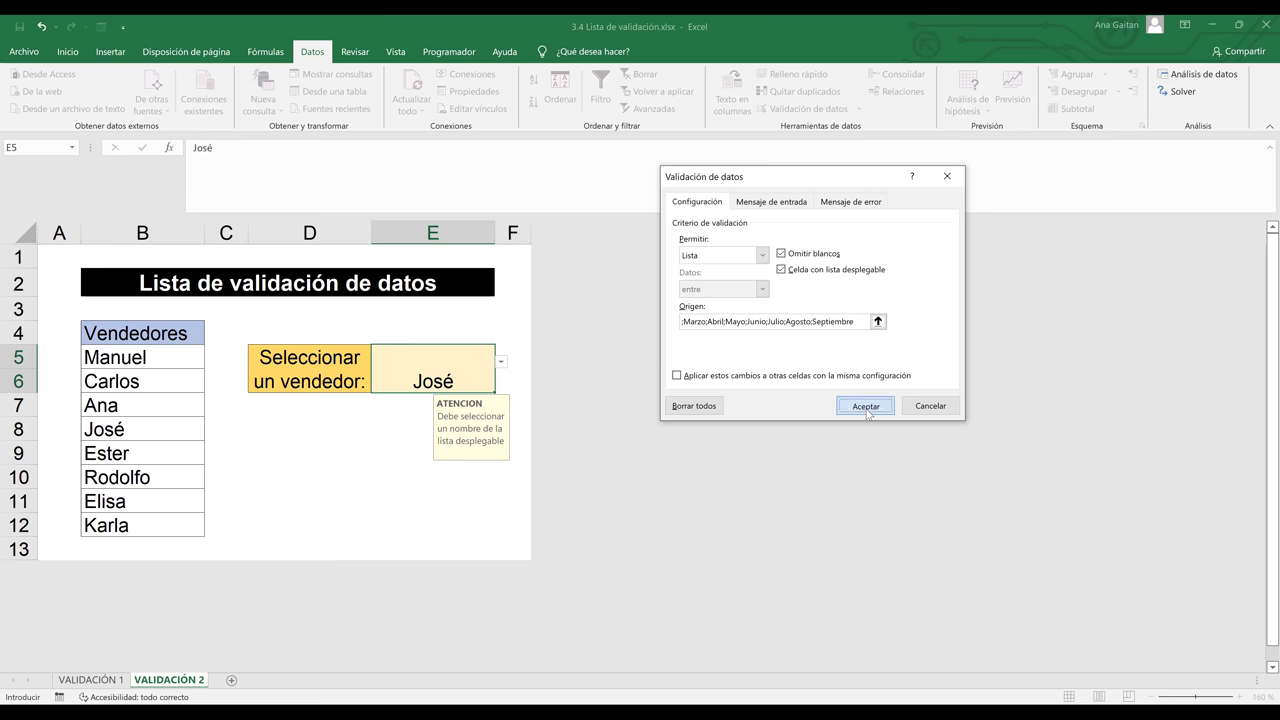
{"action": "left_click", "coordinate": [866, 406]}
Select Abril from E5's new months drop-down, then click away to view it
{"action": "left_click", "coordinate": [377, 456]}
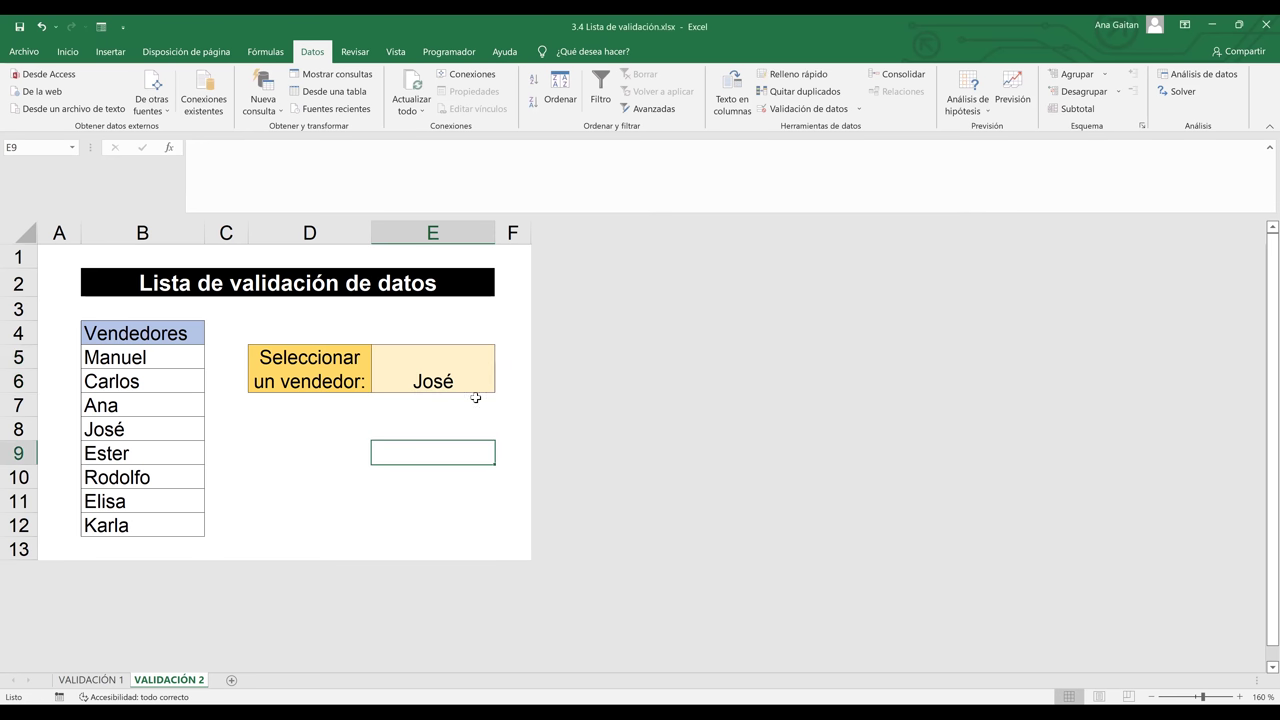
{"action": "left_click", "coordinate": [463, 377]}
{"action": "left_click", "coordinate": [501, 364]}
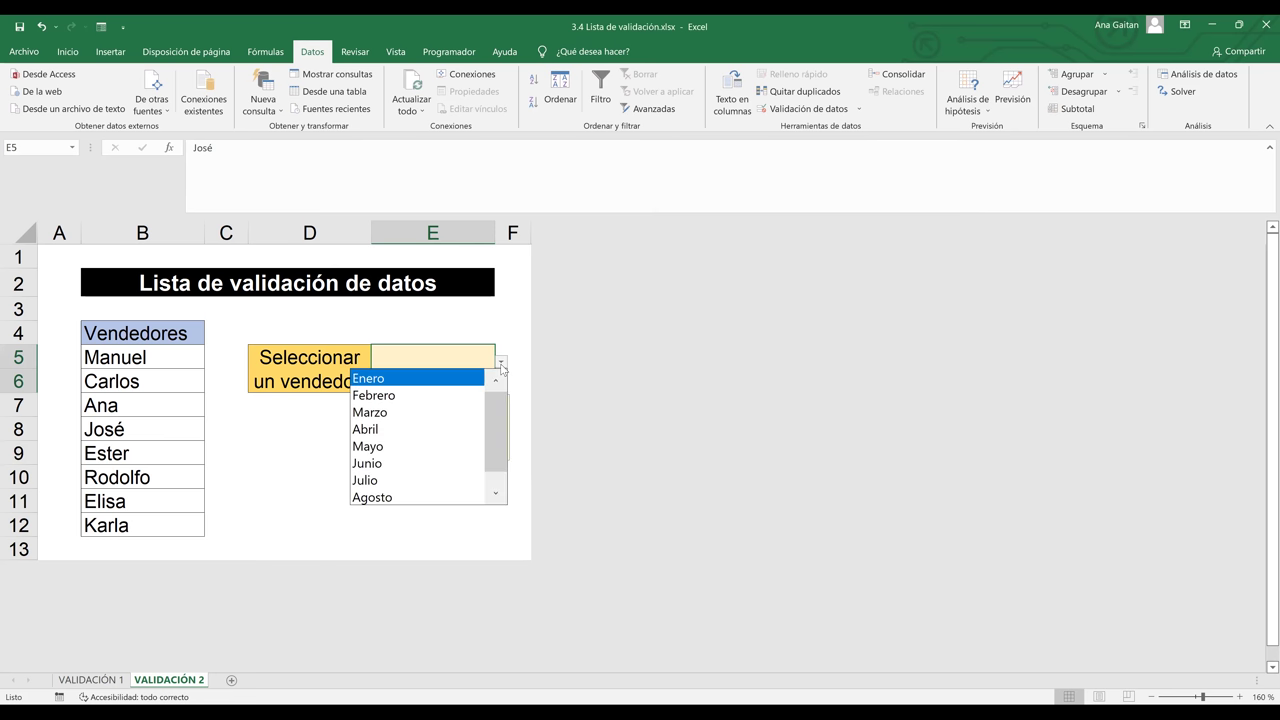
{"action": "mouse_move", "coordinate": [492, 408]}
{"action": "left_mouse_down"}
{"action": "mouse_move", "coordinate": [490, 468]}
{"action": "mouse_move", "coordinate": [494, 396]}
{"action": "left_mouse_up"}
{"action": "left_click", "coordinate": [391, 430]}
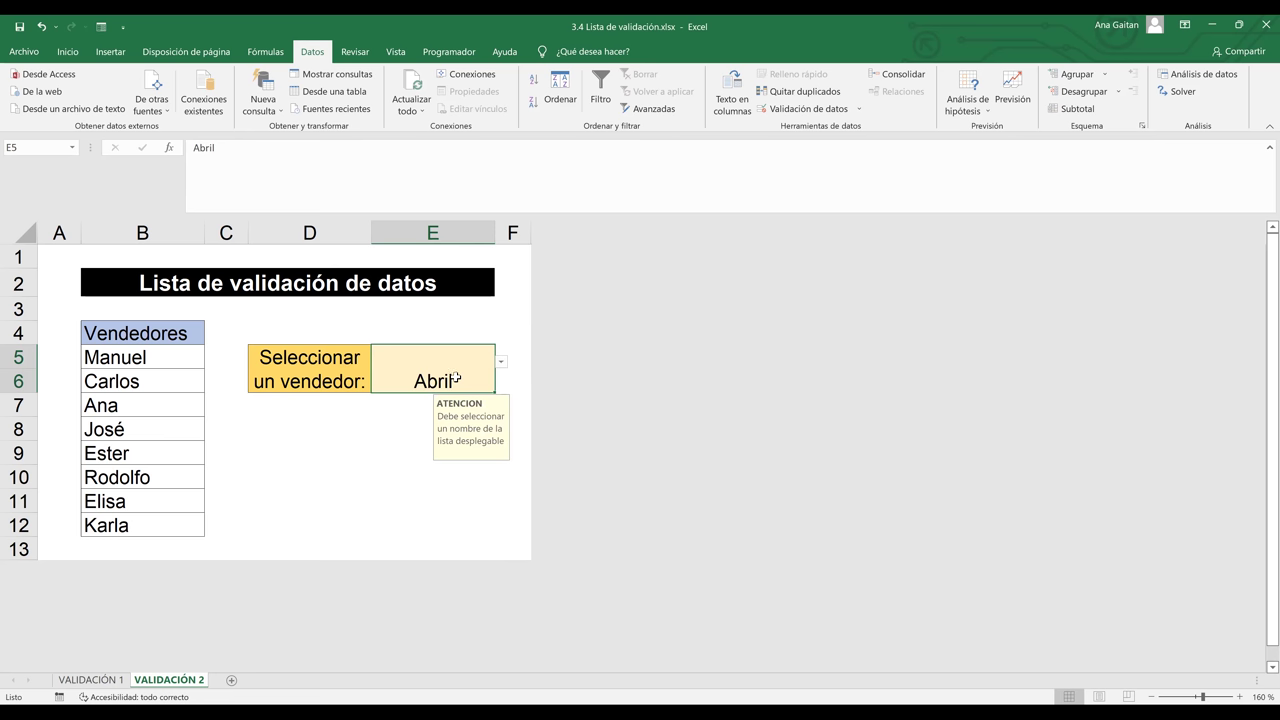
{"action": "left_click", "coordinate": [402, 470]}
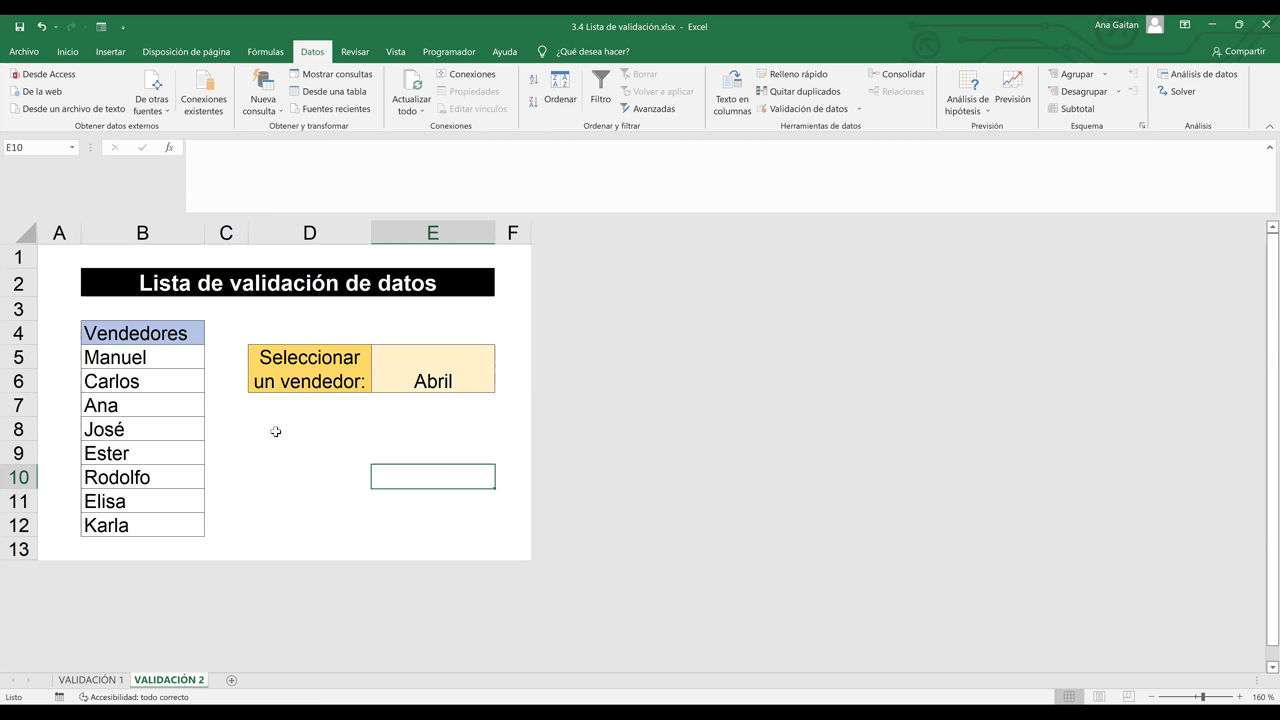
Select the vendor names in column B, then deselect them
{"action": "left_click", "coordinate": [141, 364]}
{"action": "left_click_drag", "start_coordinate": [141, 364], "coordinate": [118, 528]}
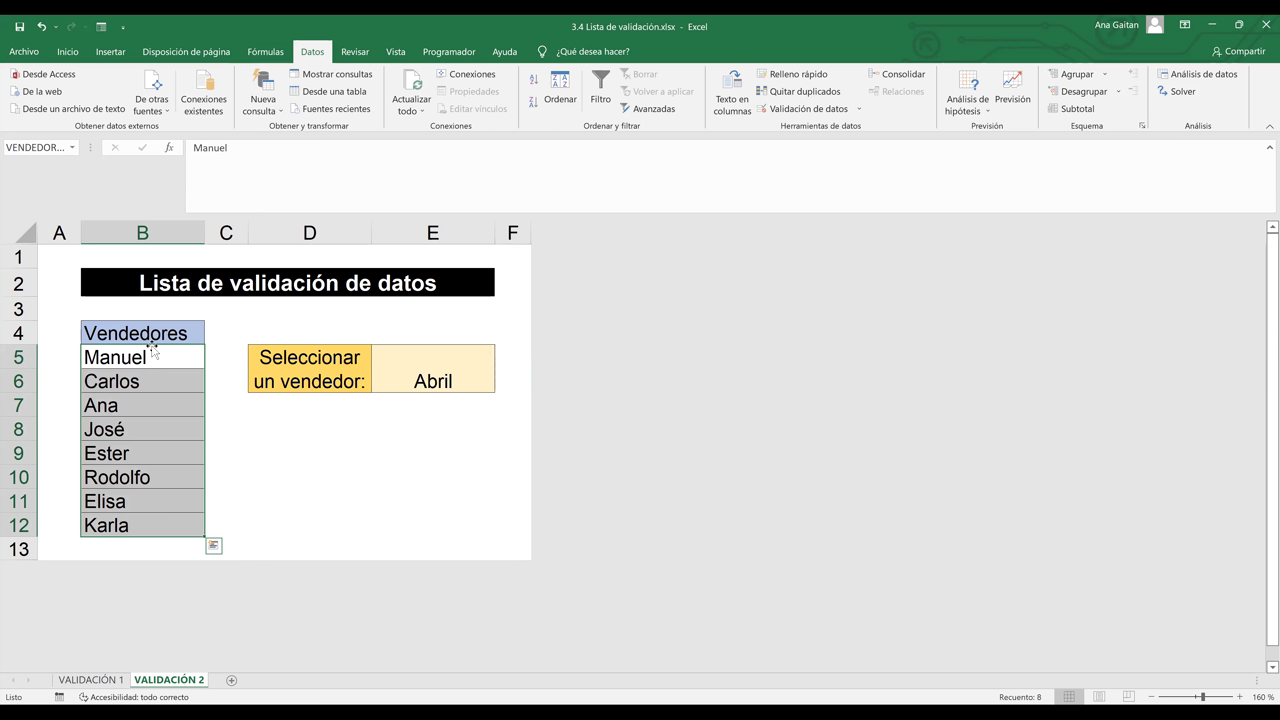
{"action": "left_click", "coordinate": [369, 437]}
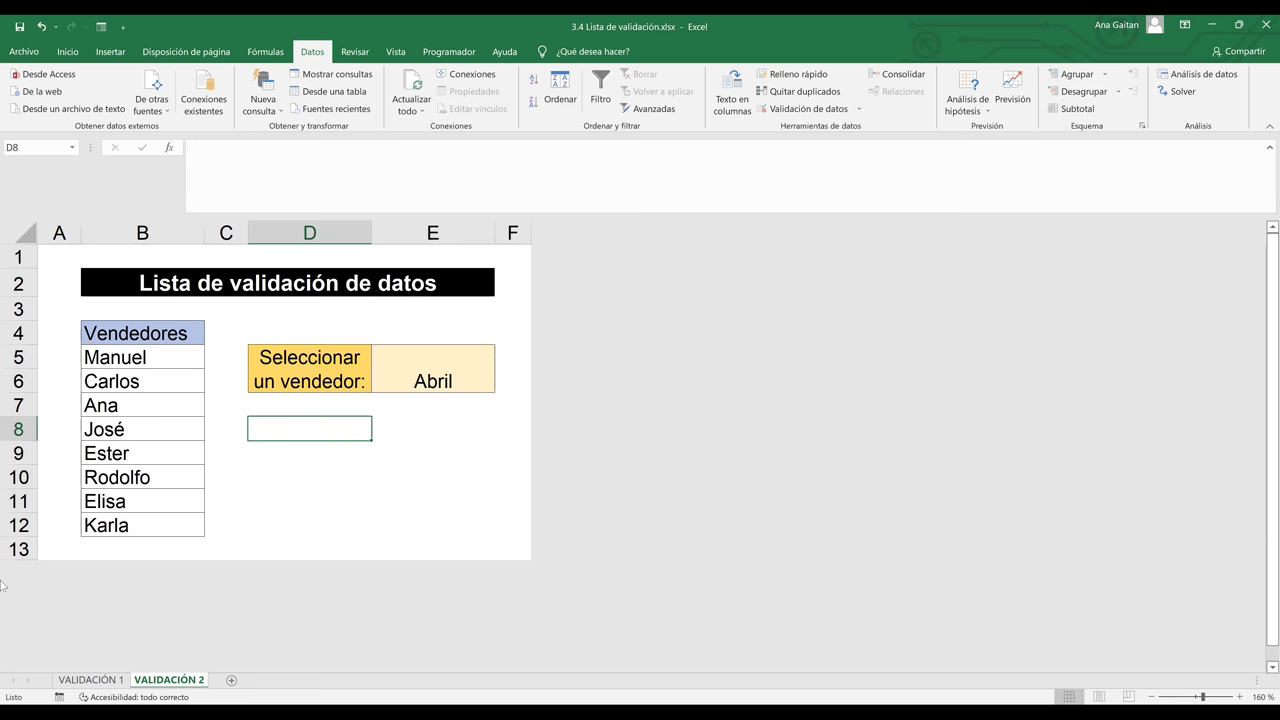
Add a Hoja1 sheet with Enero in A1, filled down to Diciembre in A12
{"action": "left_click", "coordinate": [231, 680]}
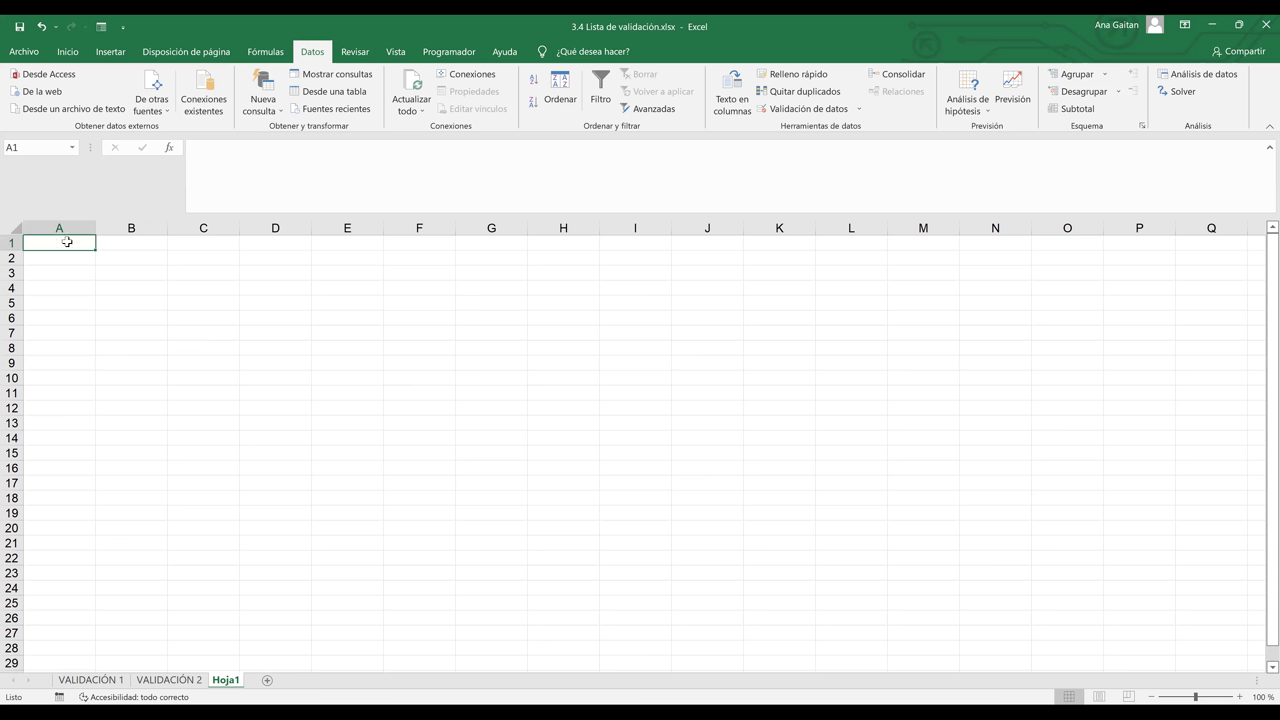
{"action": "type", "text": "Enero"}
{"action": "left_click_drag", "start_coordinate": [97, 250], "coordinate": [77, 418]}
{"action": "left_click", "coordinate": [208, 401]}
Name the month range A1:A12 'Meses' and return to VALIDACIÓN 2
{"action": "left_click_drag", "start_coordinate": [37, 245], "coordinate": [52, 408]}
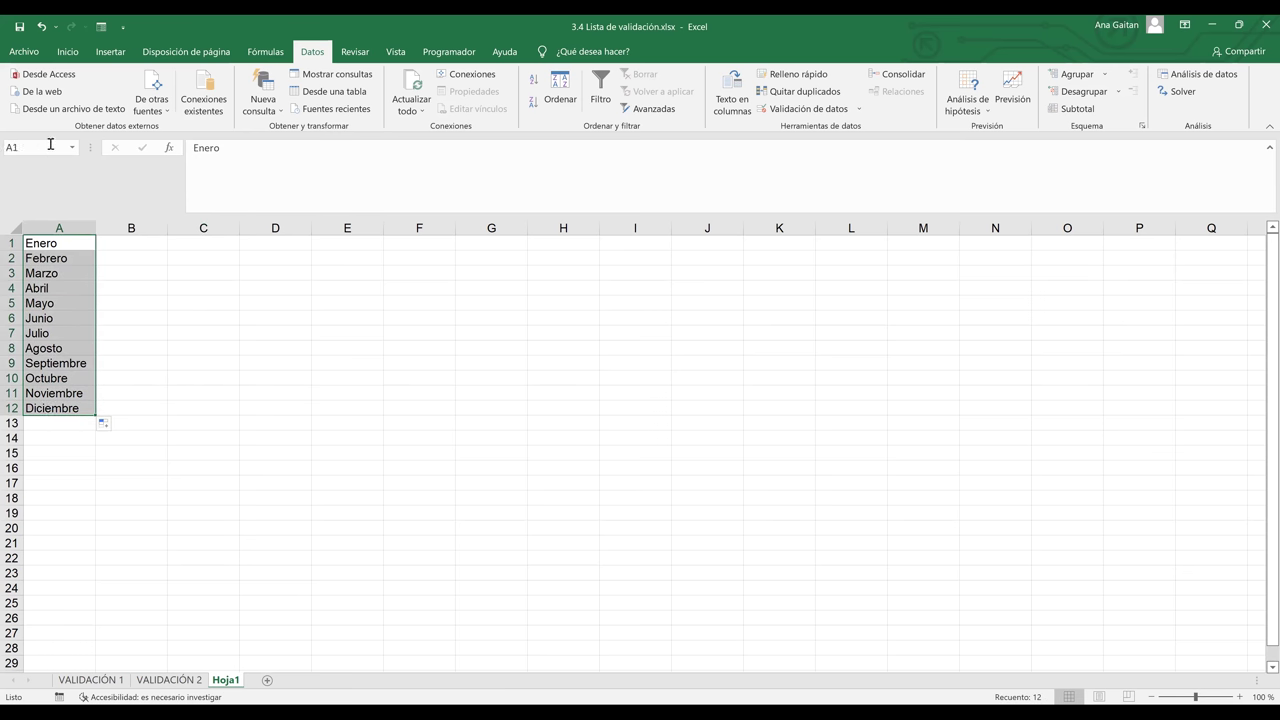
{"action": "left_click", "coordinate": [50, 144]}
{"action": "type", "text": "Meses"}
{"action": "left_click", "coordinate": [160, 281]}
{"action": "left_click", "coordinate": [139, 497]}
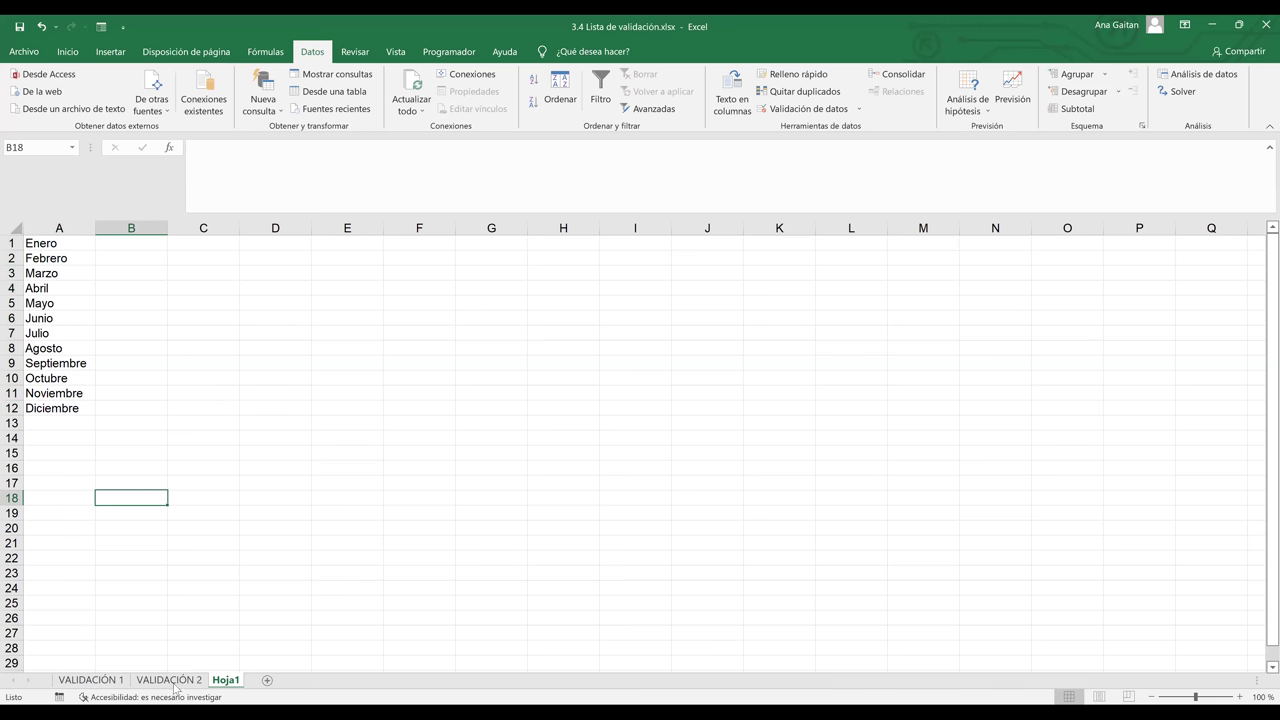
{"action": "left_click", "coordinate": [170, 680]}
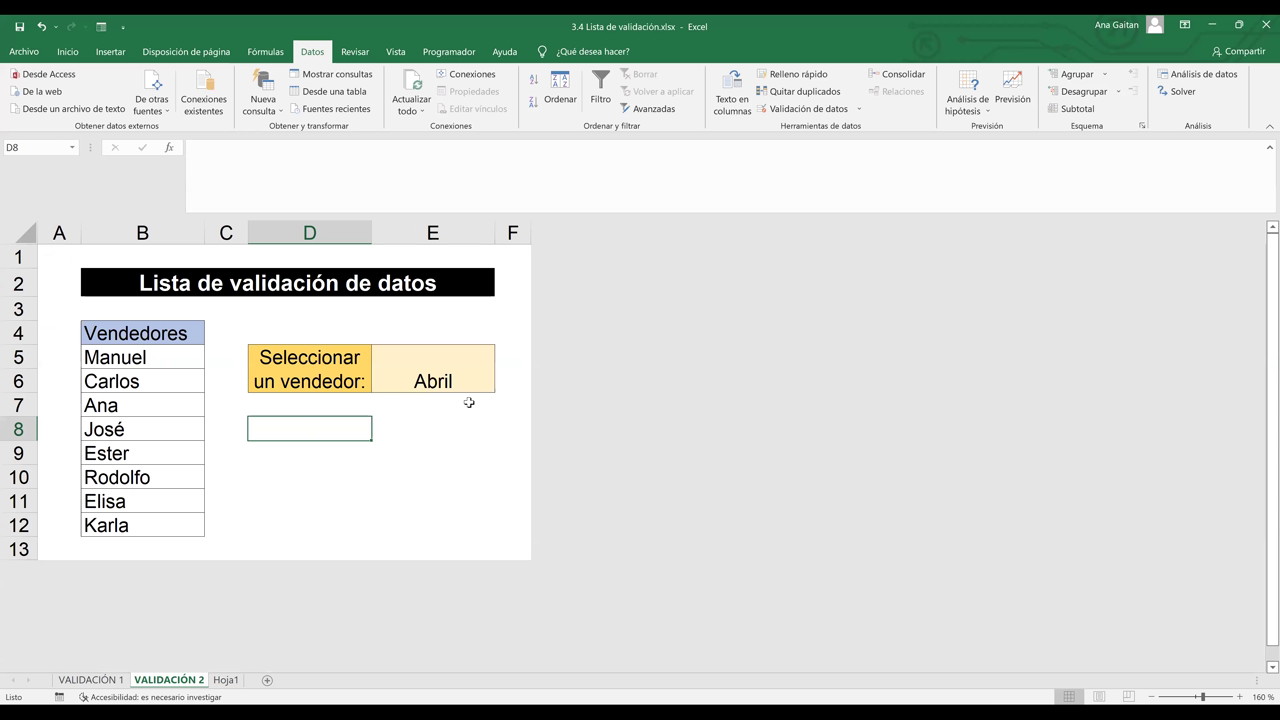
Replace 'vendedor' with 'mes' so D5 reads 'Seleccionar un mes:', then select E5
{"action": "left_click", "coordinate": [446, 371]}
{"action": "left_click", "coordinate": [359, 383]}
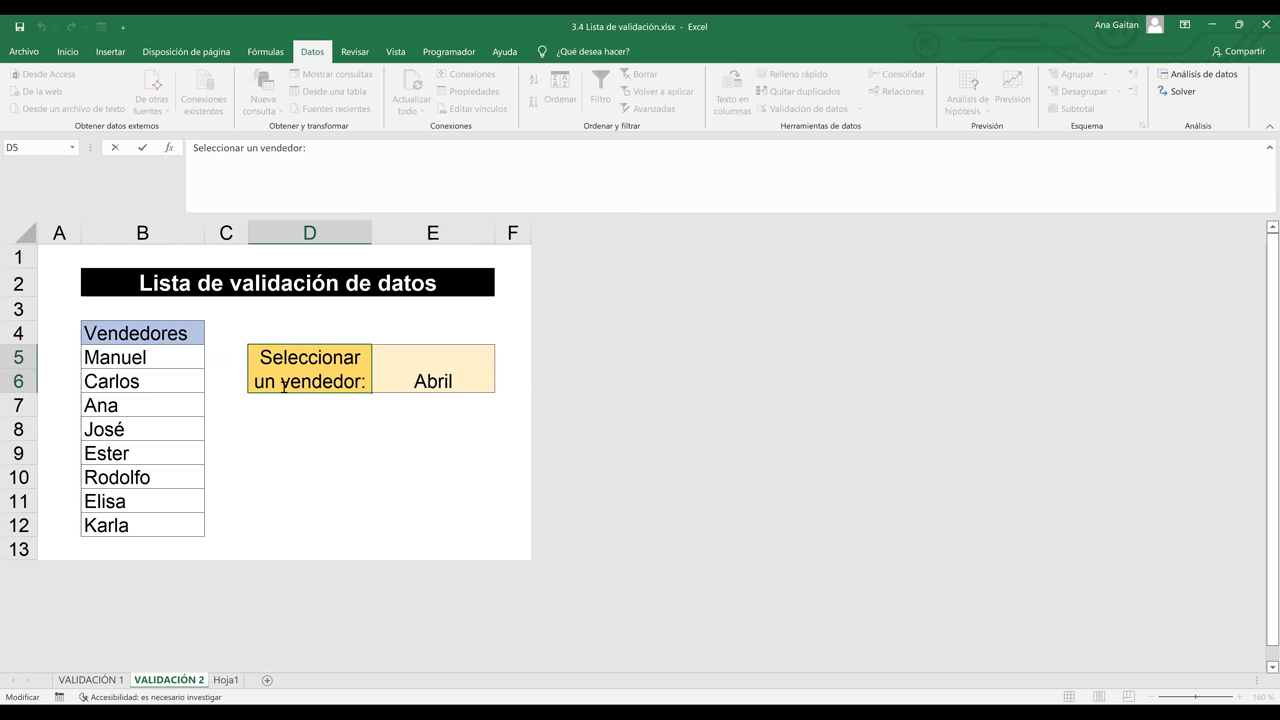
{"action": "double_click", "coordinate": [283, 385]}
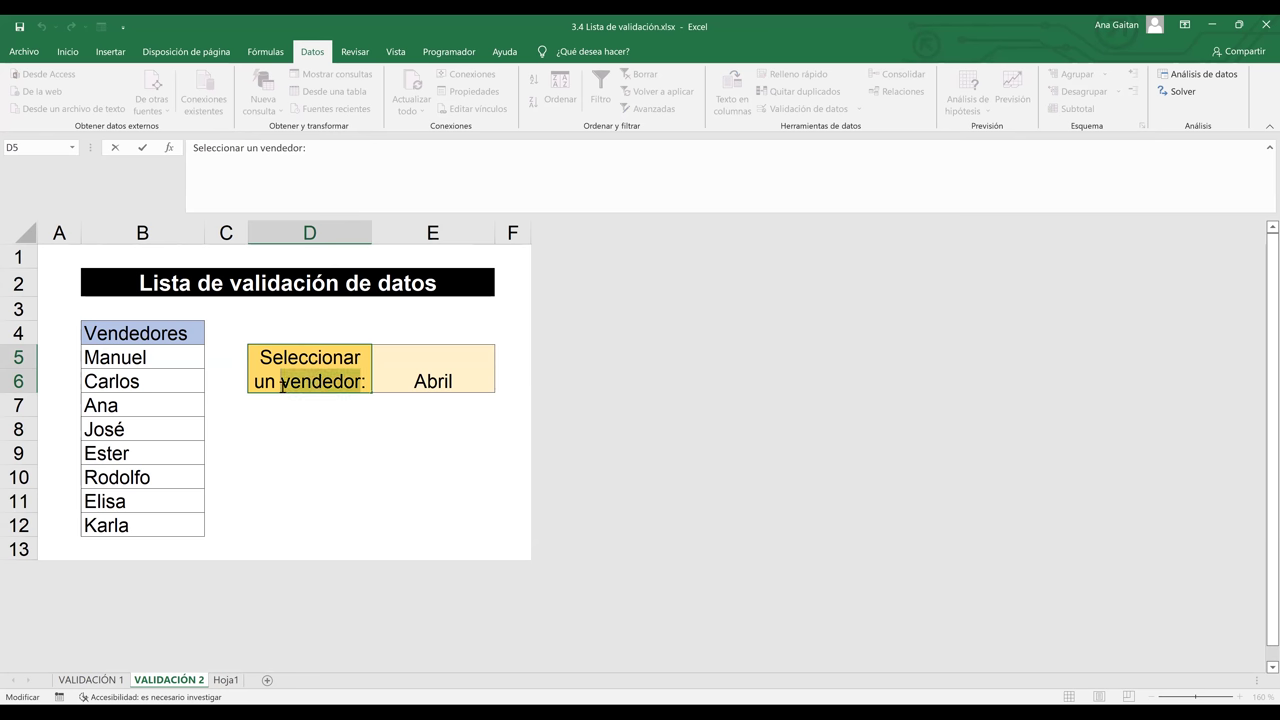
{"action": "type", "text": "mes"}
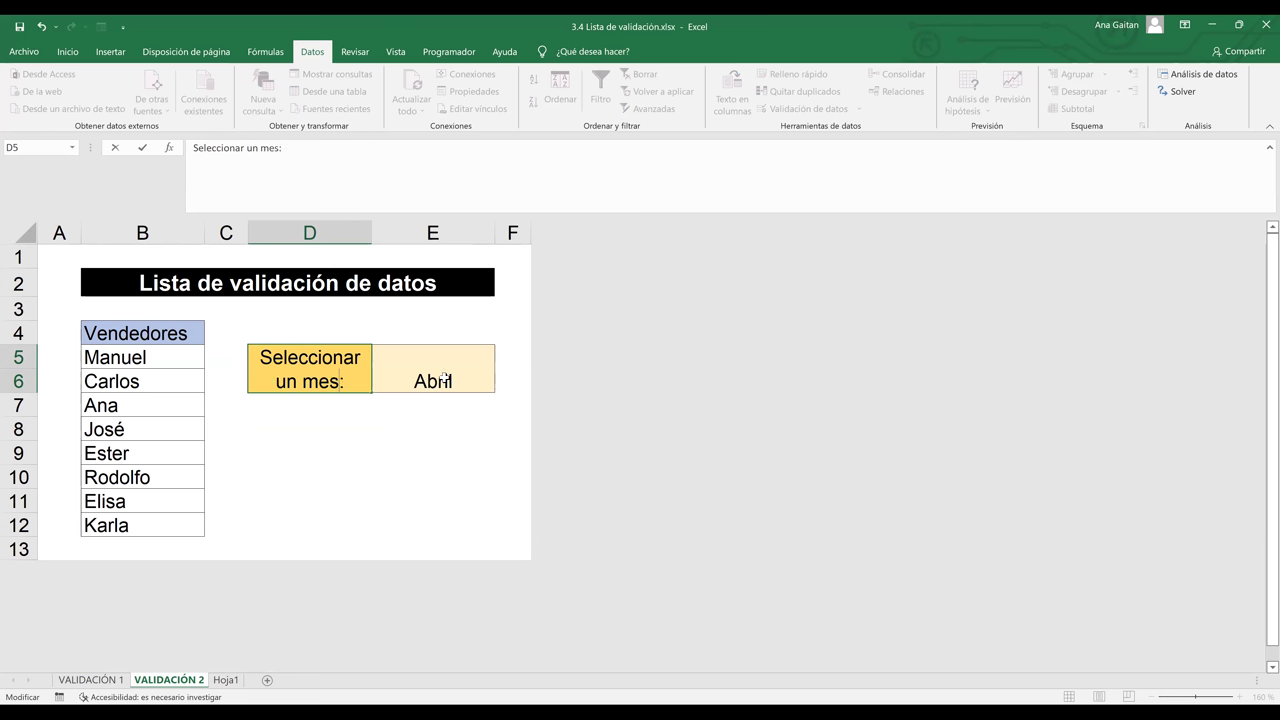
{"action": "key", "text": "Return"}
{"action": "left_click", "coordinate": [489, 366]}
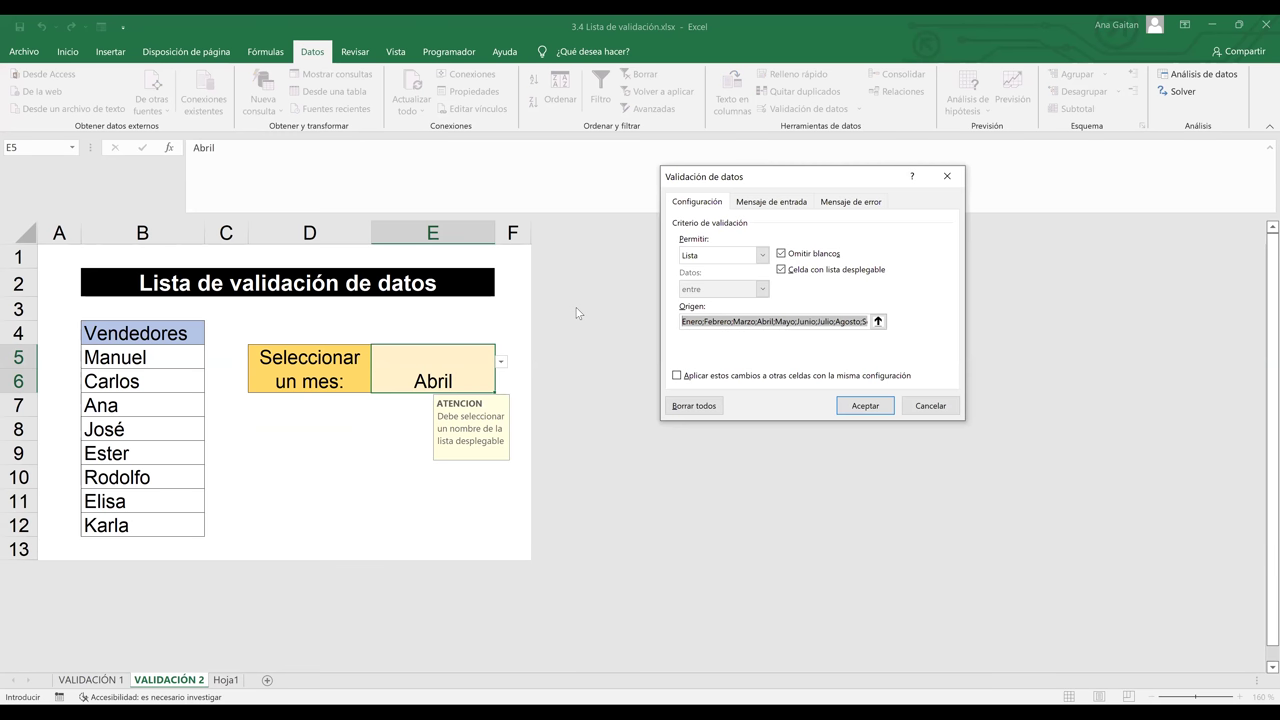
Replace E5's typed month list source with =Meses, the named range on Hoja1
{"action": "key", "text": "Delete"}
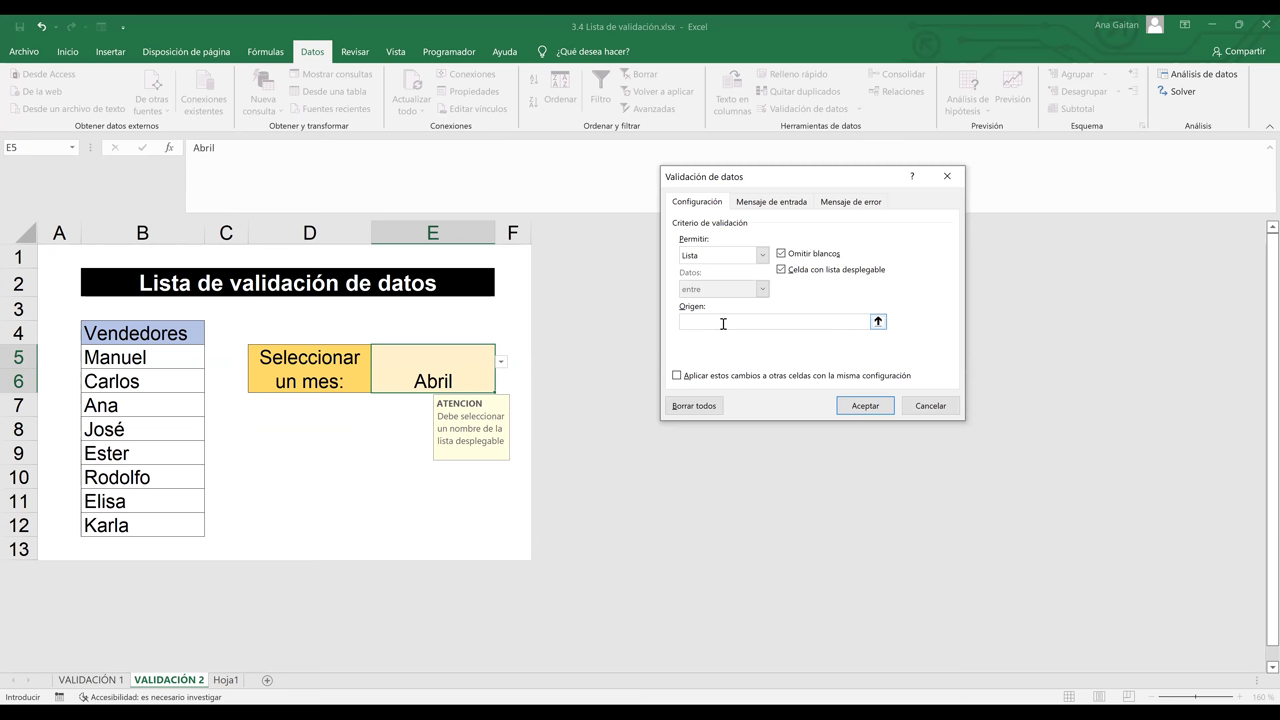
{"action": "left_click", "coordinate": [228, 681]}
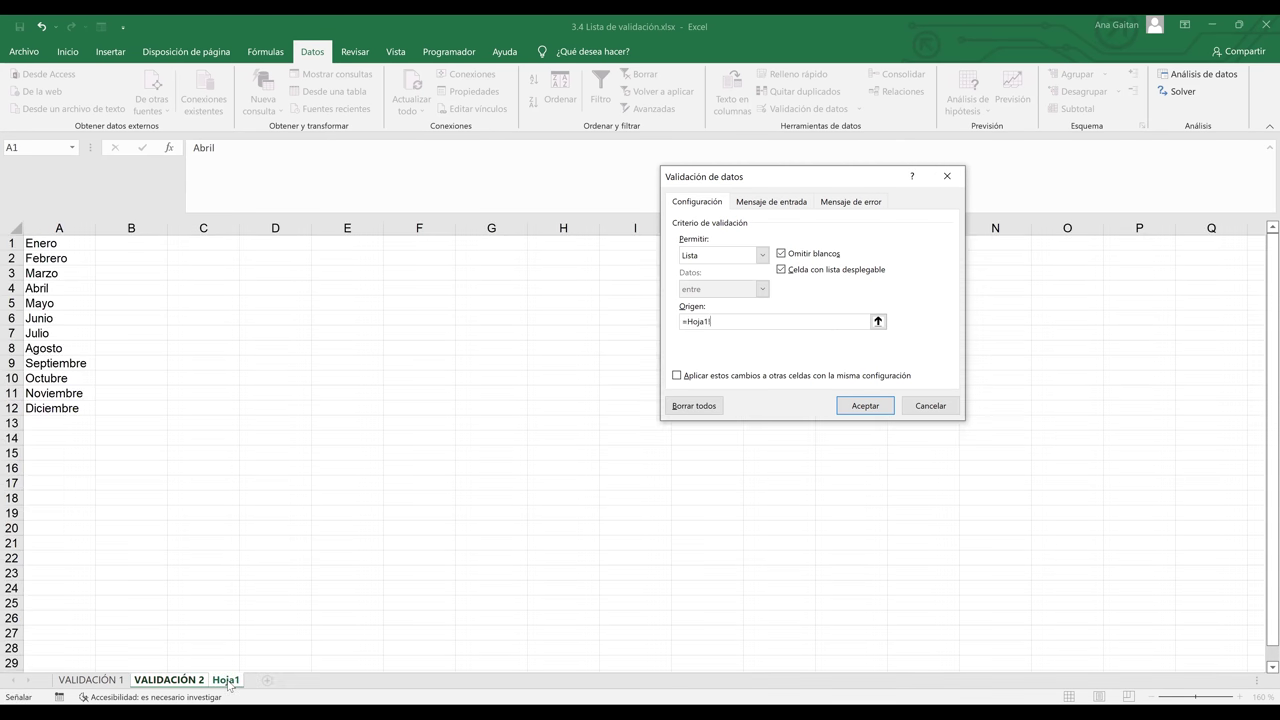
{"action": "left_click", "coordinate": [67, 244]}
{"action": "left_click", "coordinate": [47, 408], "text": "shift"}
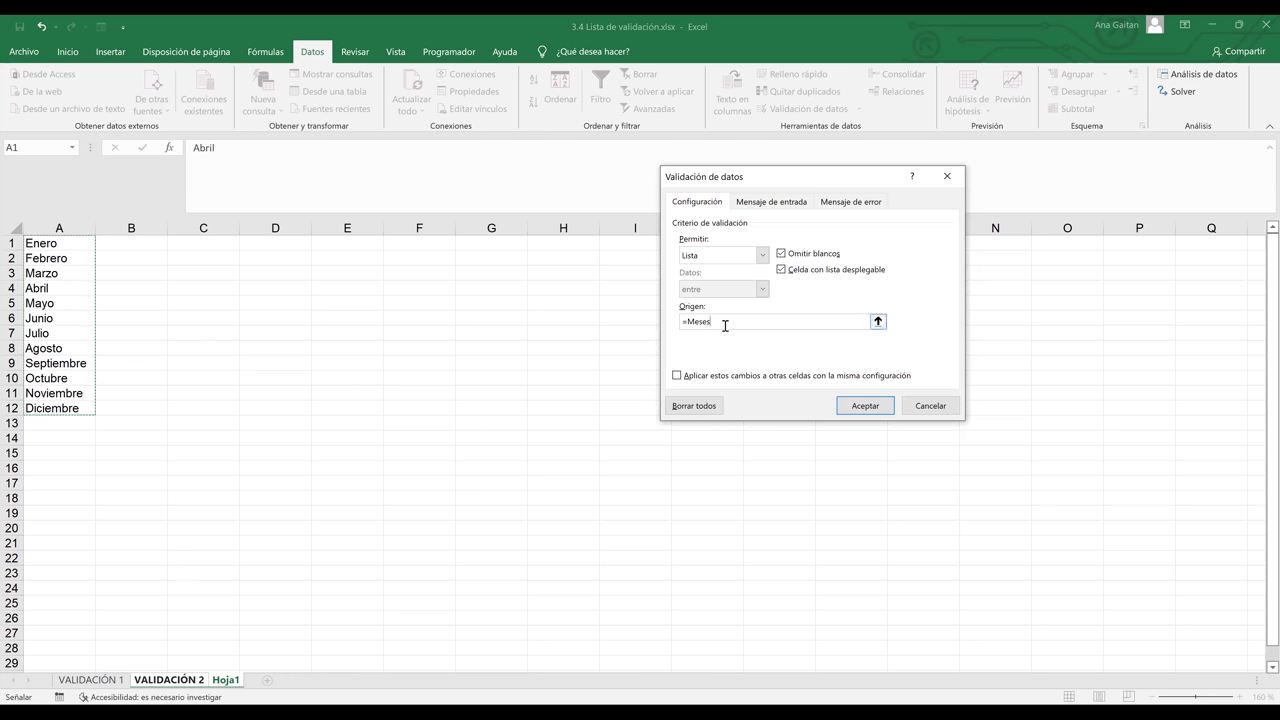
{"action": "double_click", "coordinate": [681, 321]}
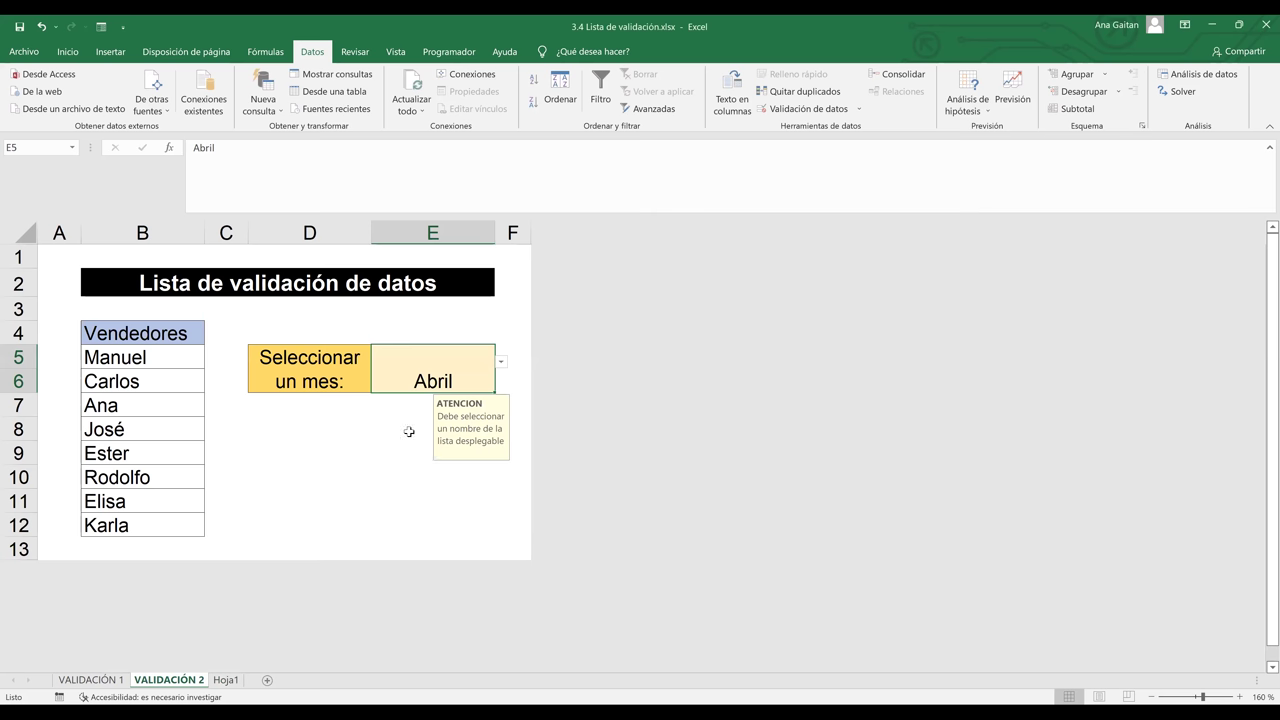
Pick Agosto from E5's month dropdown
{"action": "left_click", "coordinate": [409, 431]}
{"action": "left_click", "coordinate": [430, 382]}
{"action": "left_click", "coordinate": [501, 362]}
{"action": "key", "text": "Down"}
{"action": "left_click", "coordinate": [420, 449]}
Enter 'hihj' in E5 and cancel the ERROR alert that rejects it
{"action": "key", "text": "BackSpace"}
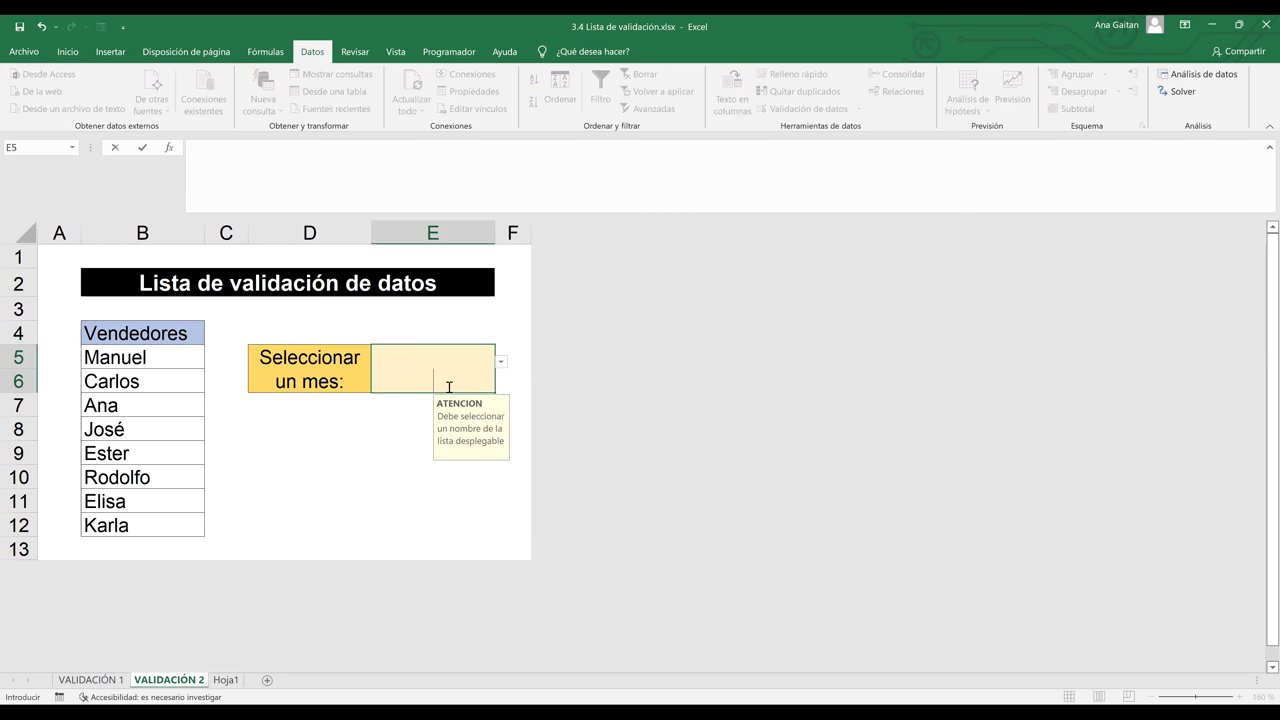
{"action": "type", "text": "hihj"}
{"action": "key", "text": "Return"}
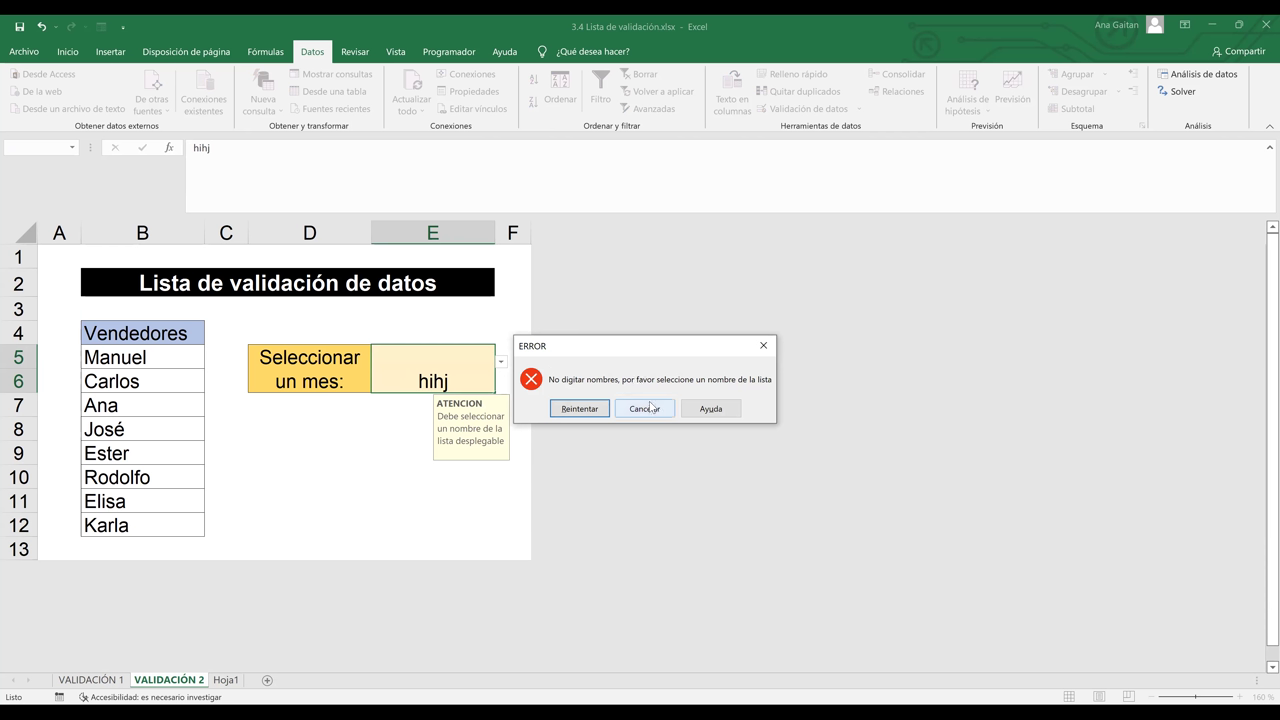
{"action": "key", "text": "Escape"}
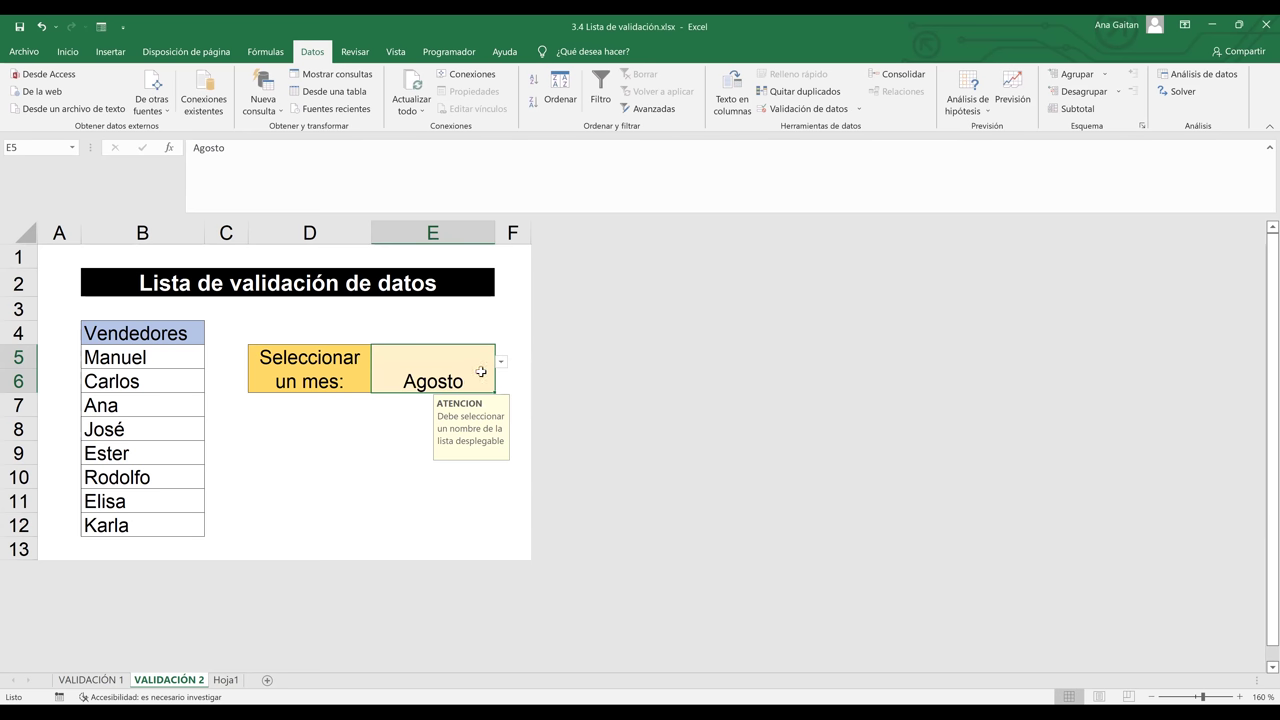
Remove all data validation from E5 with Borrar todos and confirm
{"action": "left_click", "coordinate": [840, 113]}
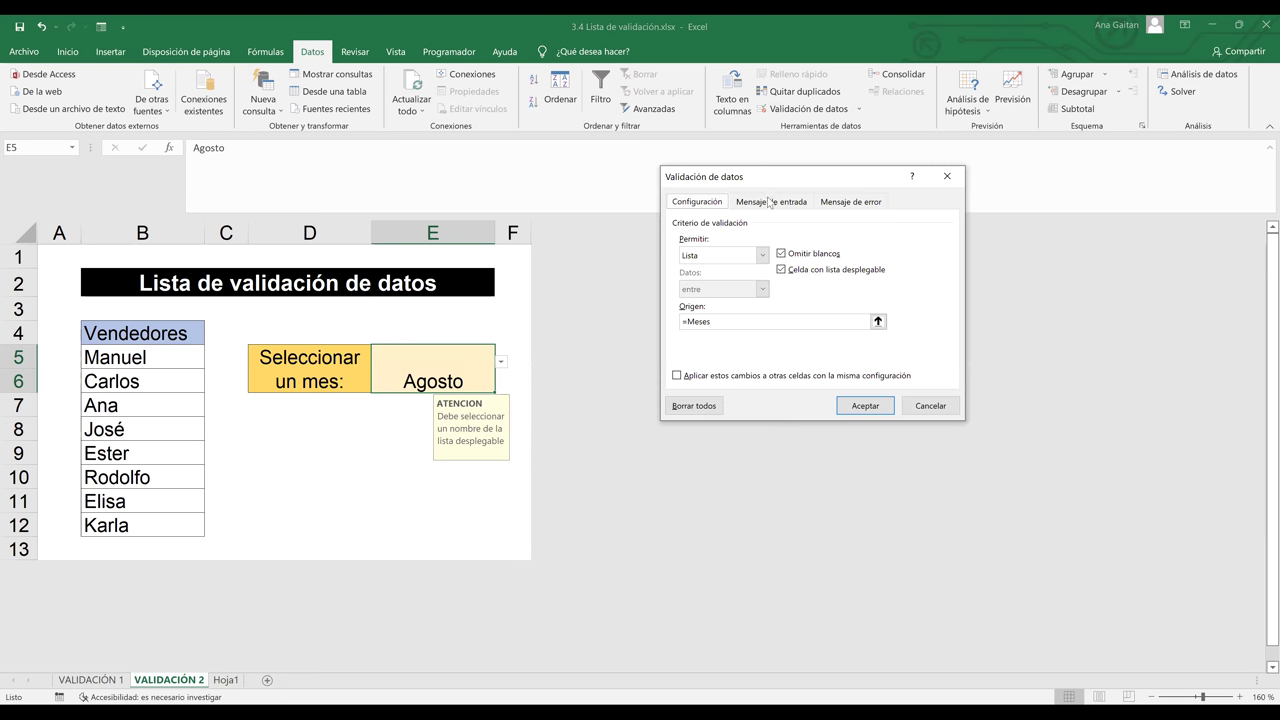
{"action": "left_click", "coordinate": [770, 202]}
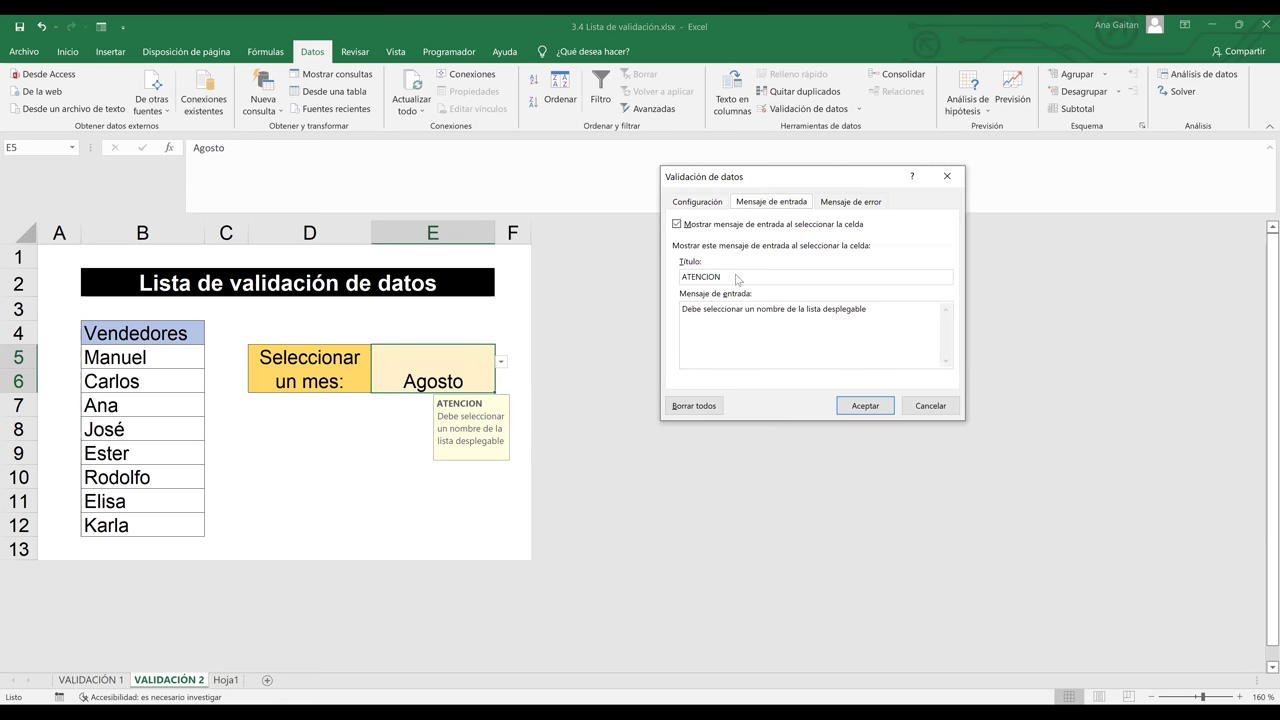
{"action": "left_click", "coordinate": [694, 406]}
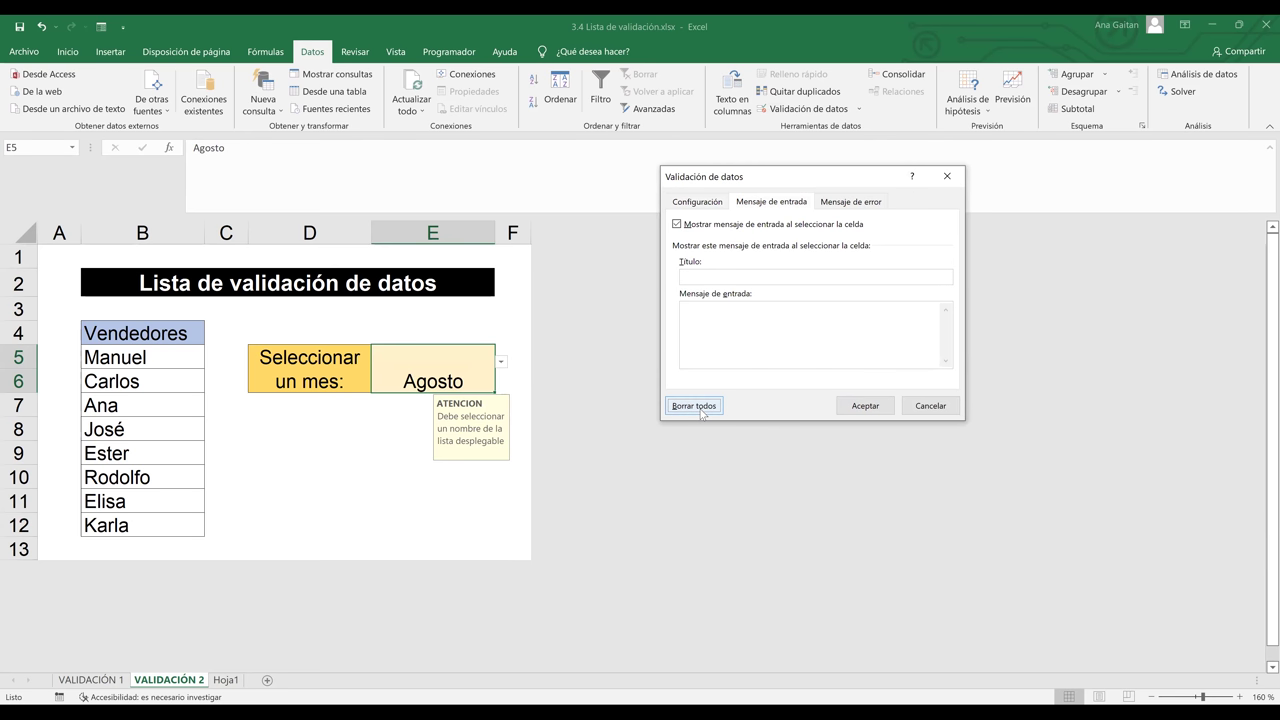
{"action": "left_click", "coordinate": [856, 204]}
{"action": "left_click", "coordinate": [694, 406]}
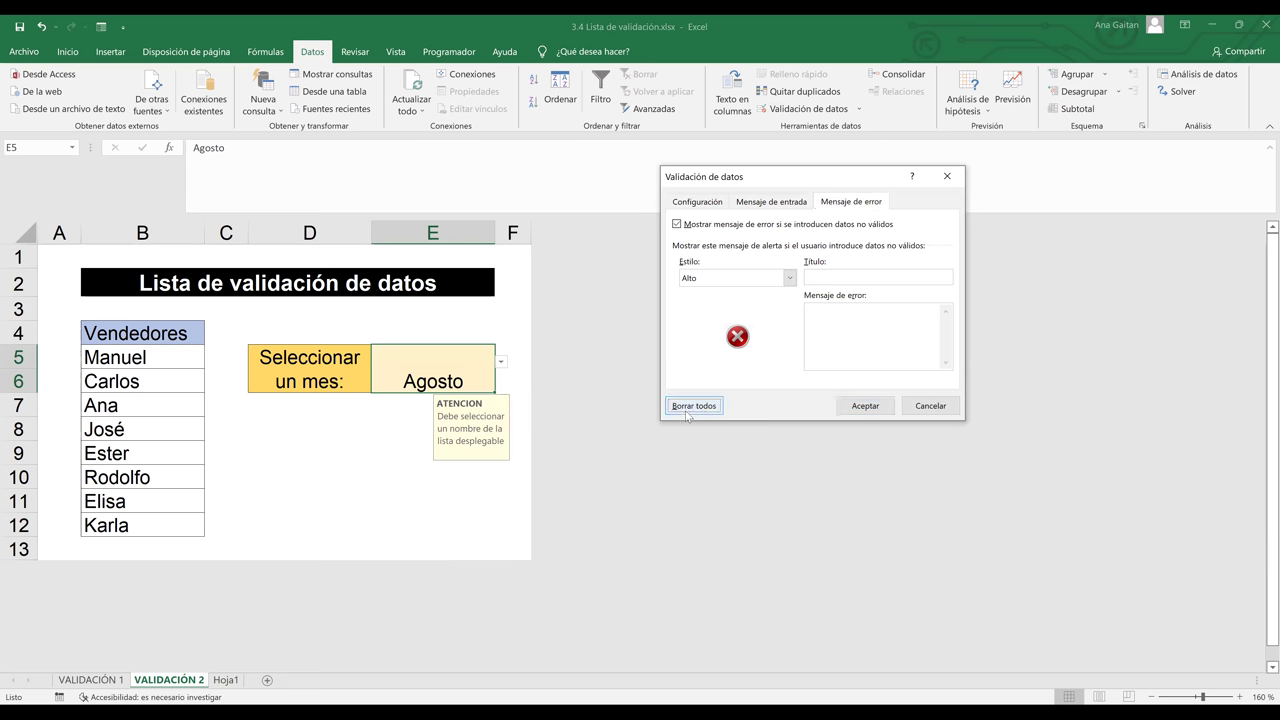
{"action": "left_click", "coordinate": [846, 204]}
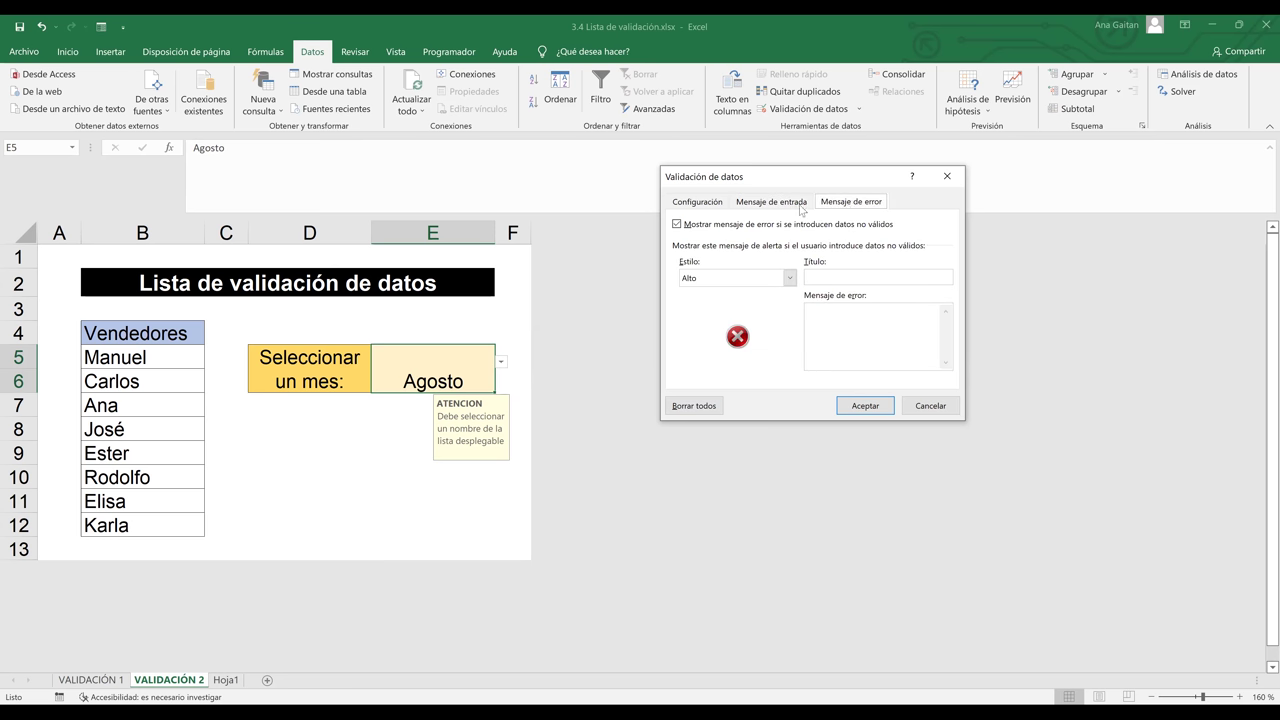
{"action": "left_click", "coordinate": [801, 205]}
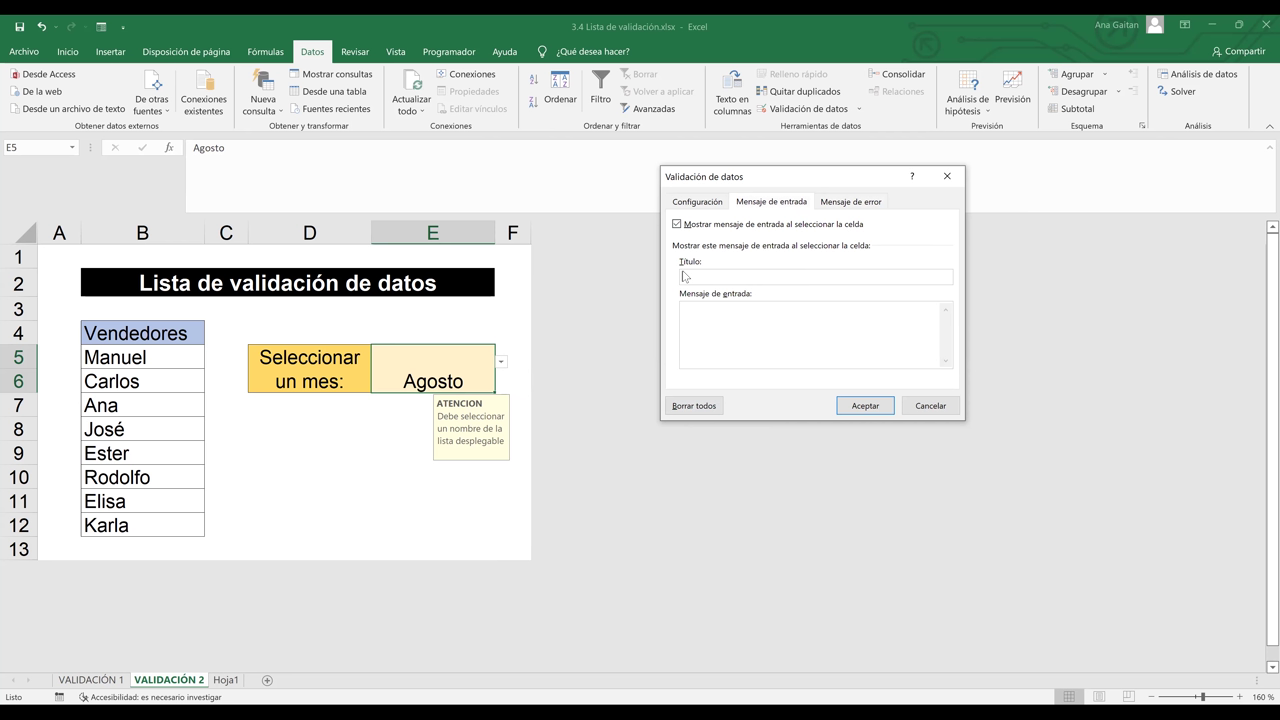
{"action": "left_click", "coordinate": [684, 276]}
{"action": "left_click", "coordinate": [860, 406]}
Type 'ghvhv' in E5 to confirm it's accepted, then clear the cell
{"action": "left_click", "coordinate": [500, 436]}
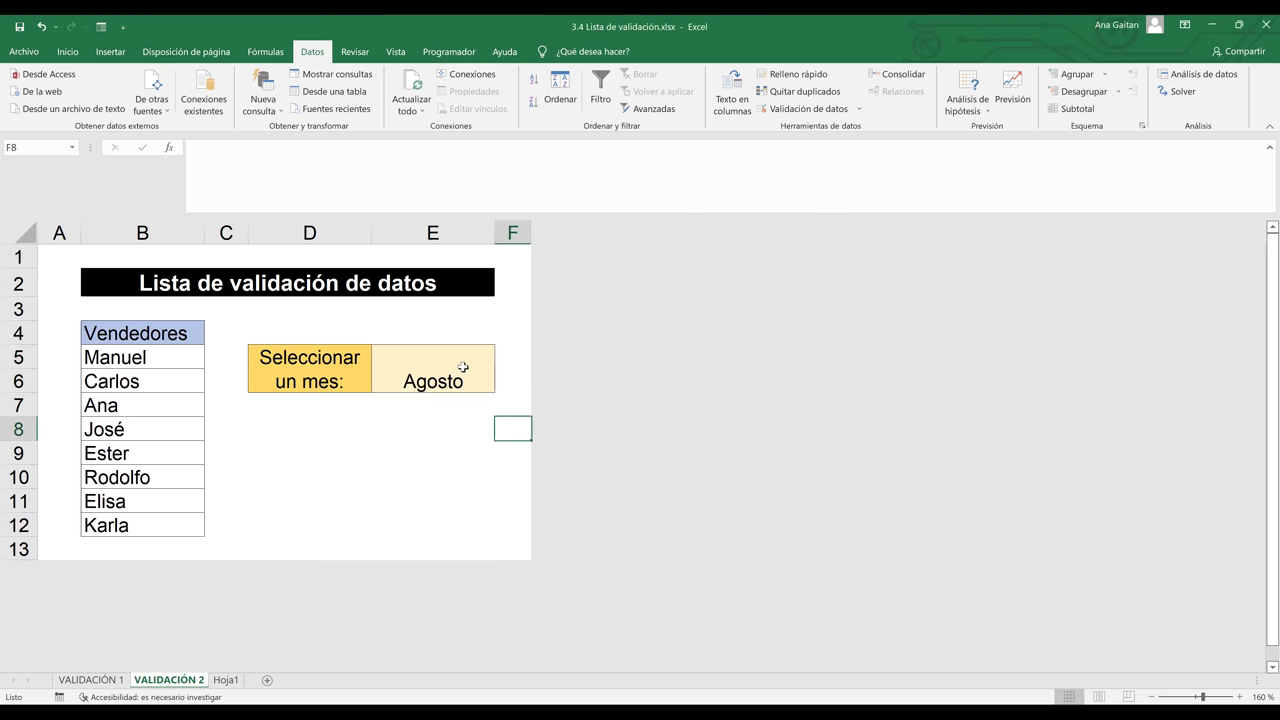
{"action": "left_click", "coordinate": [463, 367]}
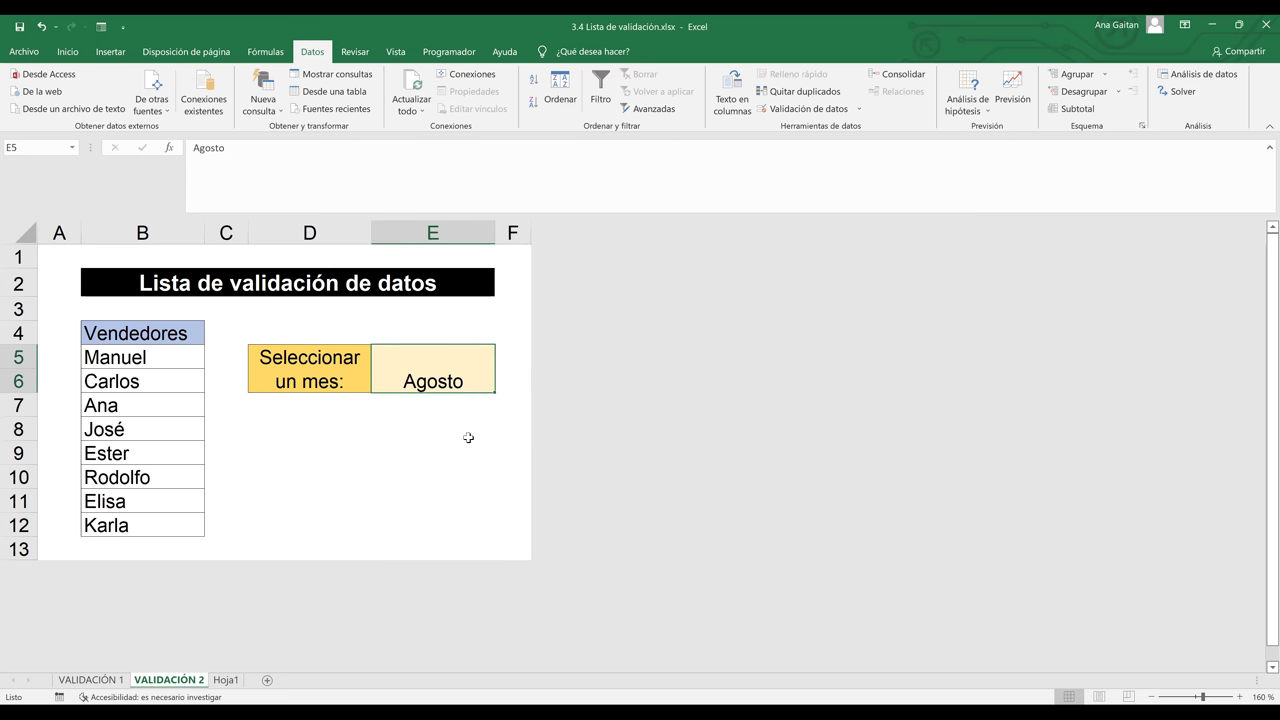
{"action": "left_click", "coordinate": [466, 432]}
{"action": "left_click", "coordinate": [477, 370]}
{"action": "type", "text": "ghvhv"}
{"action": "key", "text": "Return"}
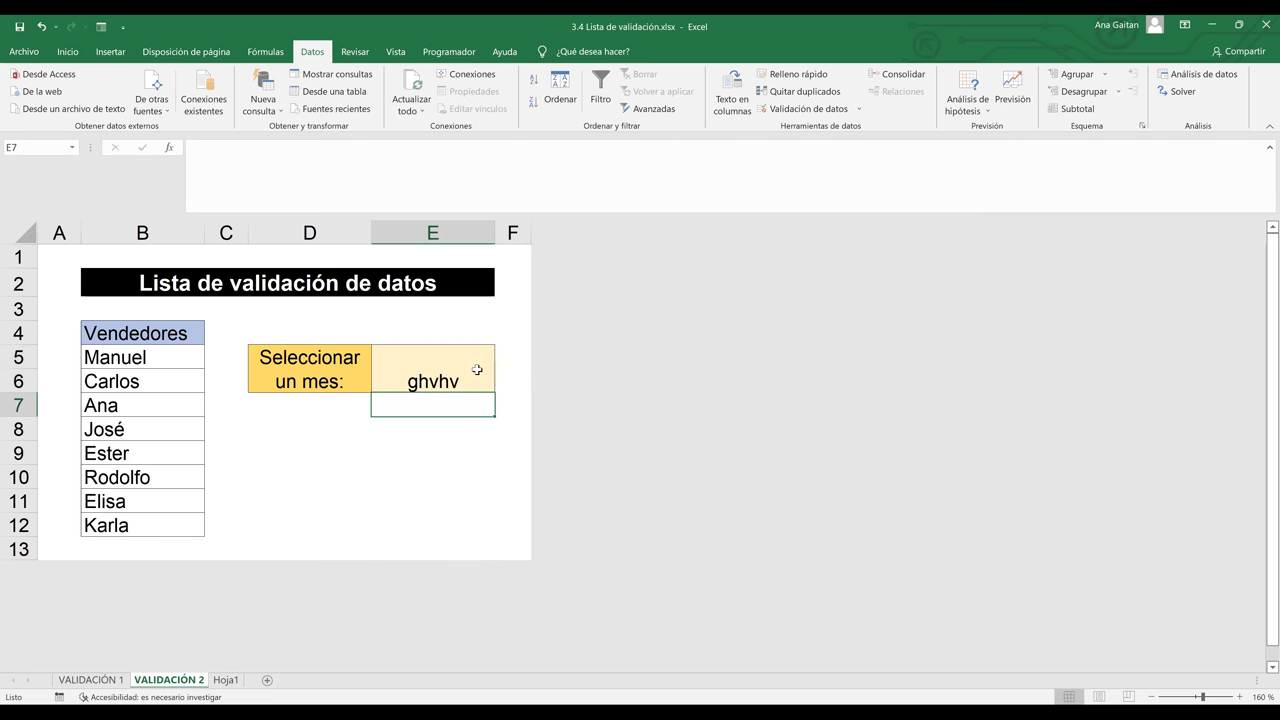
{"action": "left_click", "coordinate": [477, 370]}
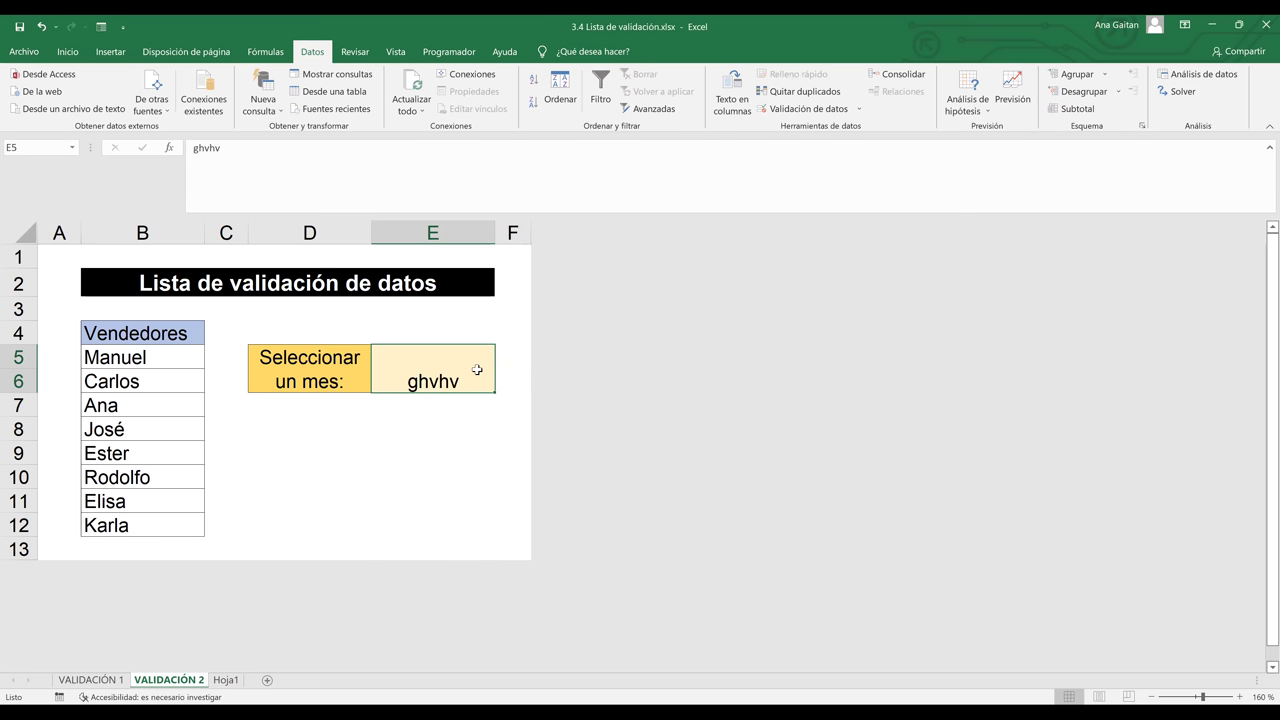
{"action": "key", "text": "Delete"}
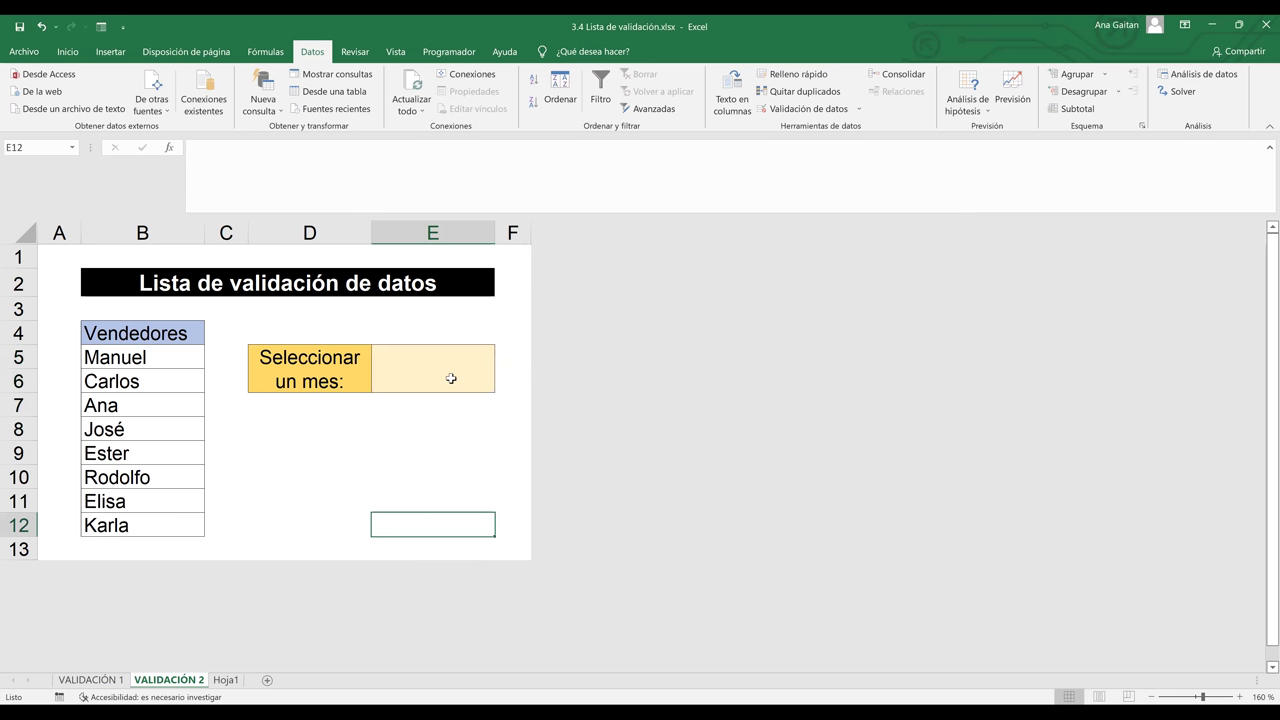
{"action": "left_click", "coordinate": [805, 110]}
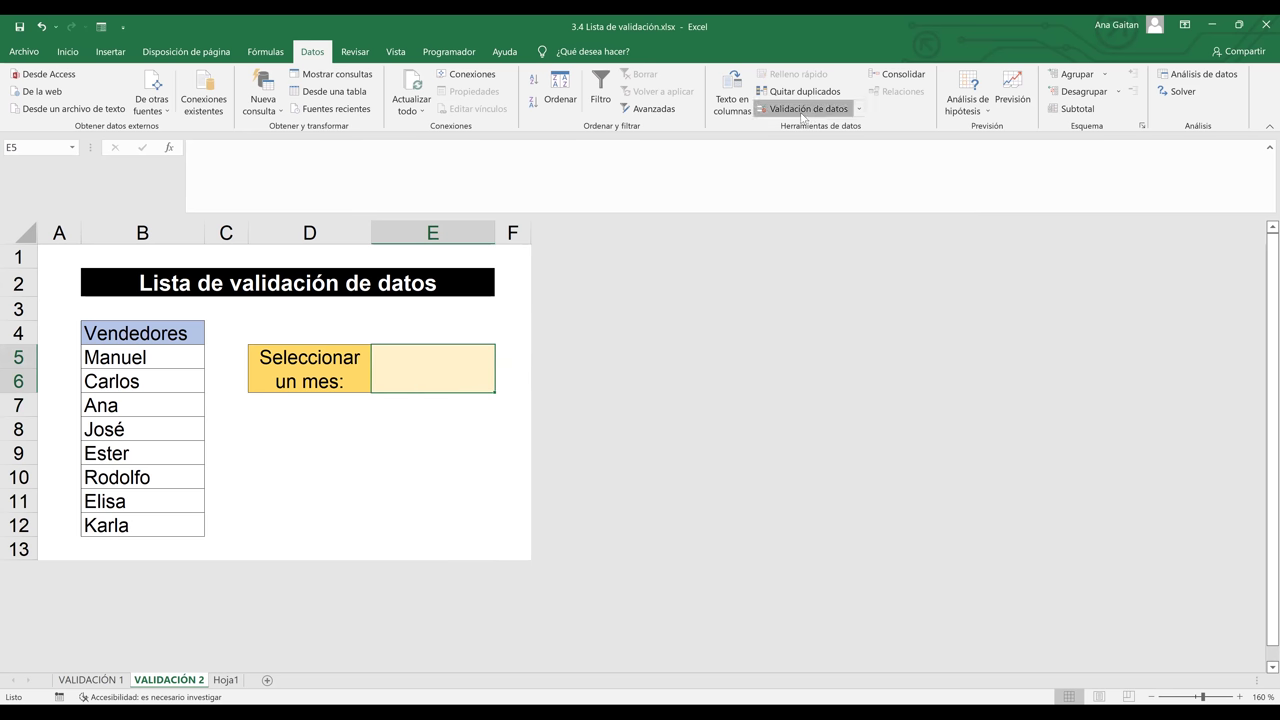
Set E5's validation to a List with source =meses
{"action": "left_click", "coordinate": [711, 203]}
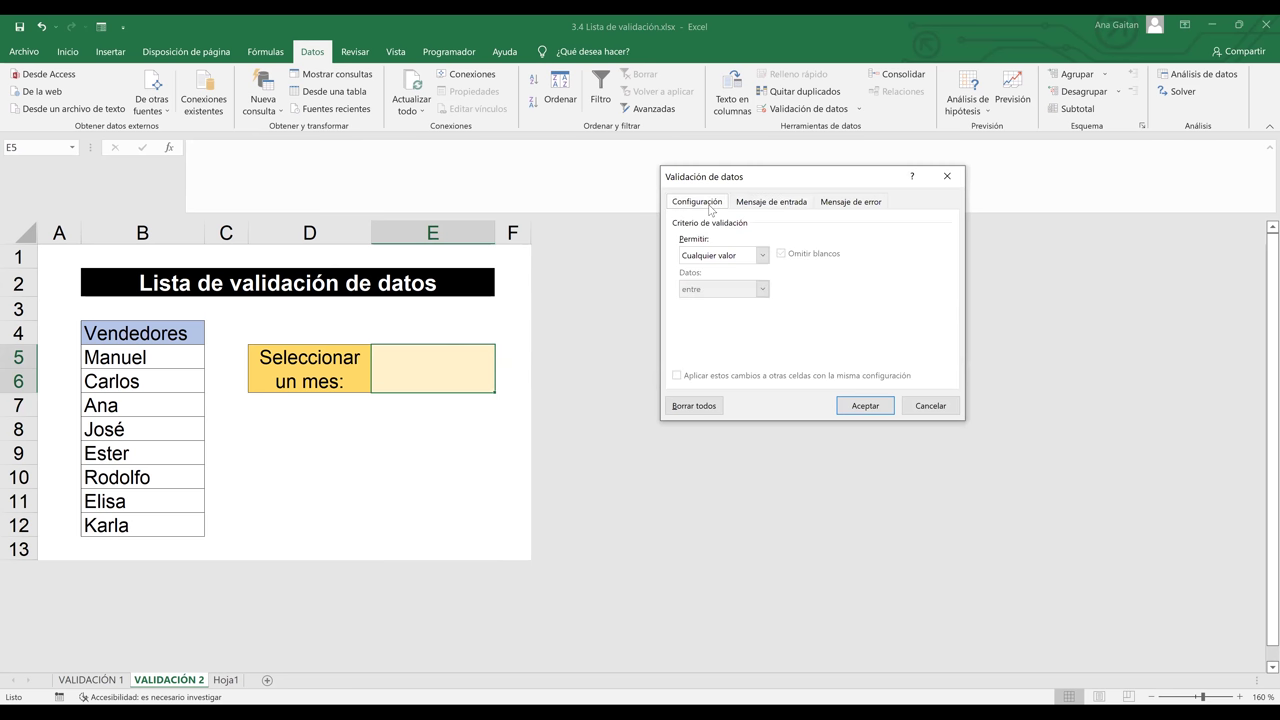
{"action": "left_click", "coordinate": [737, 254]}
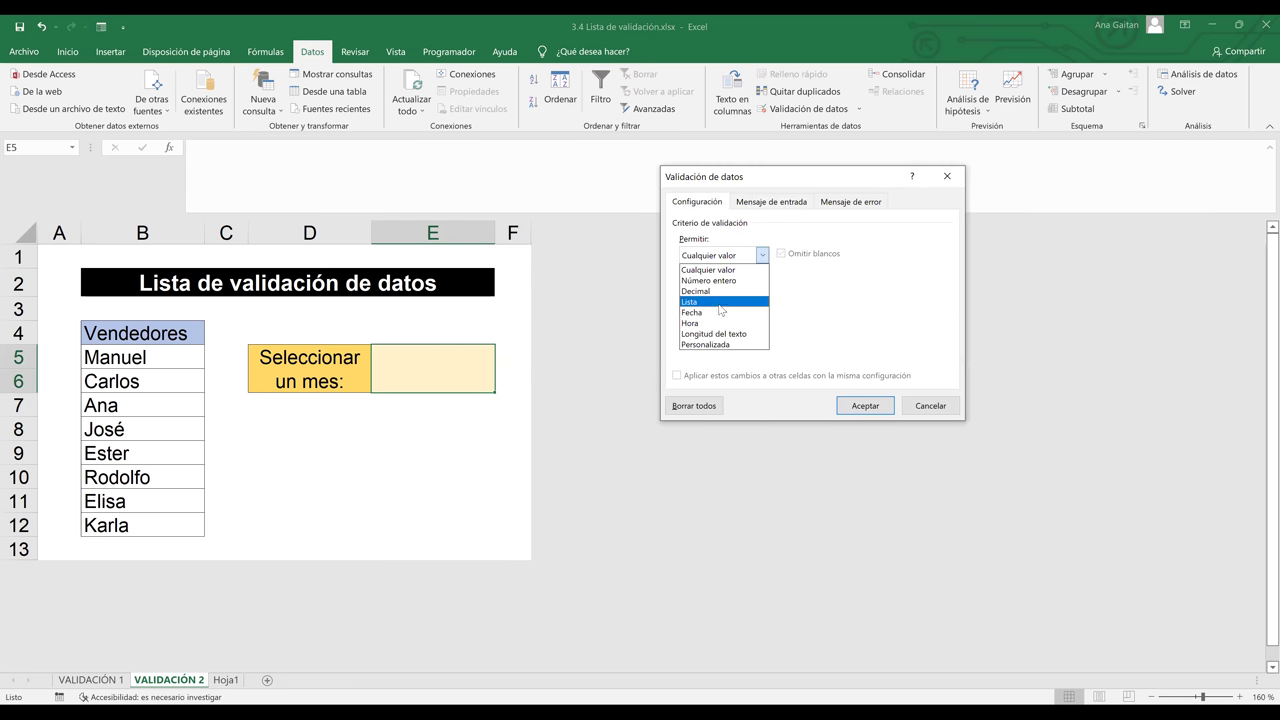
{"action": "left_click", "coordinate": [720, 302]}
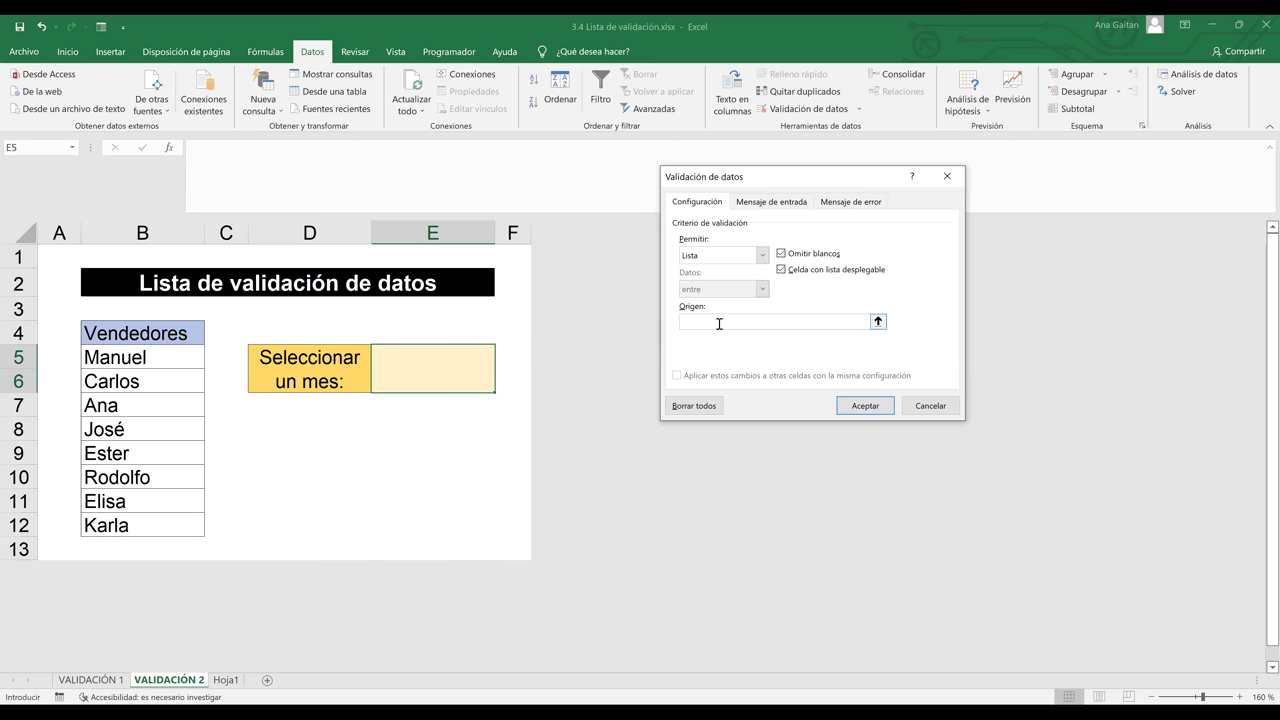
{"action": "left_click", "coordinate": [719, 322]}
{"action": "type", "text": "meses"}
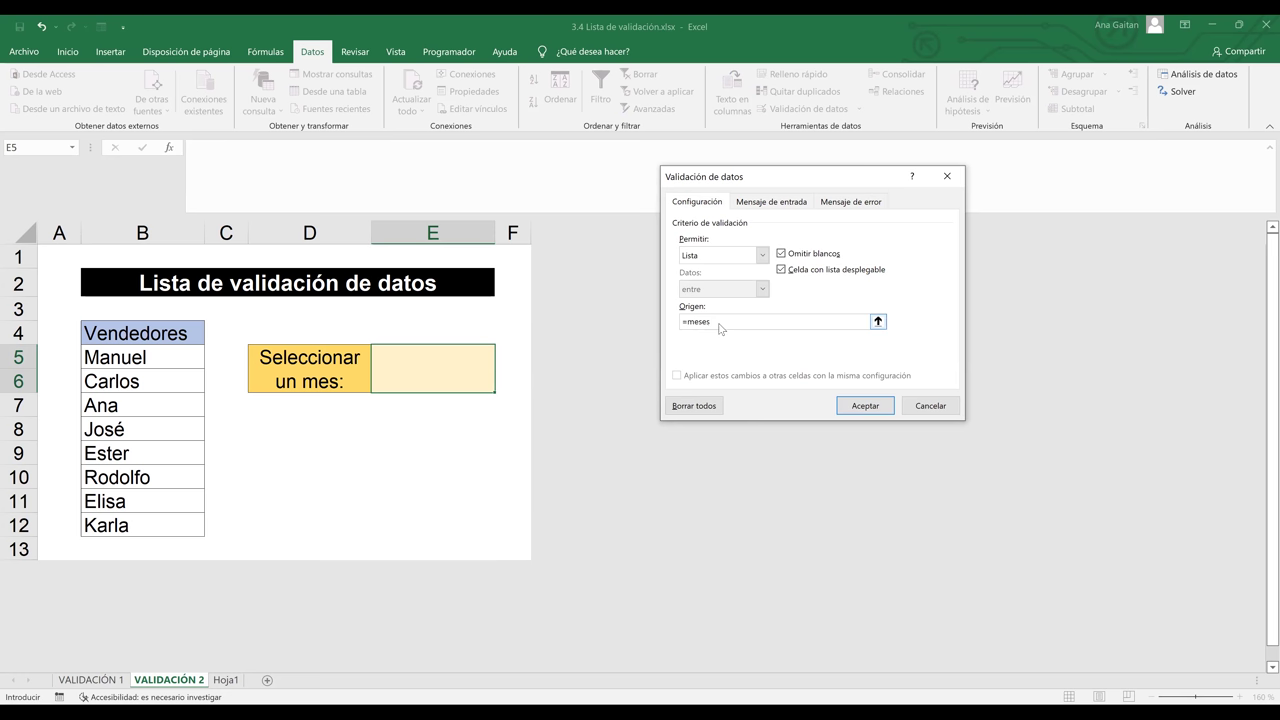
{"action": "key", "text": "Return"}
Pick Noviembre from E5's month dropdown and recheck the =Meses source in the dialog
{"action": "left_click", "coordinate": [501, 362]}
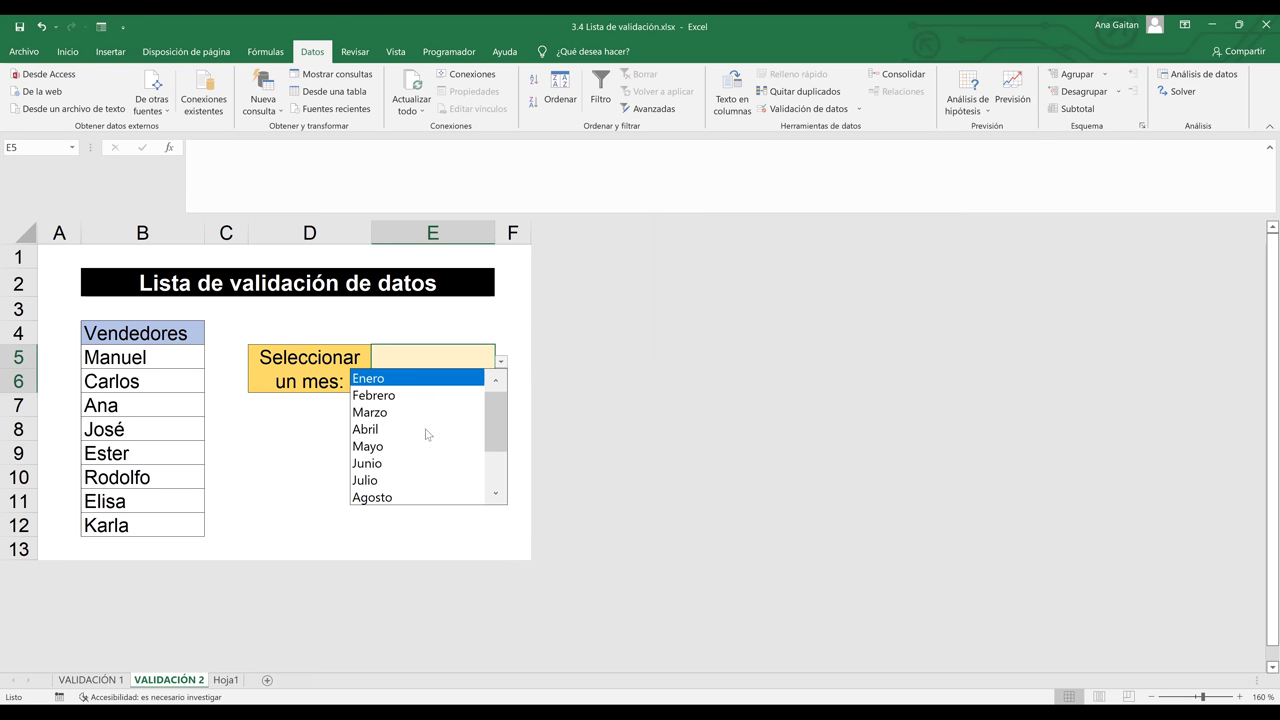
{"action": "left_click", "coordinate": [420, 443]}
{"action": "left_click", "coordinate": [501, 362]}
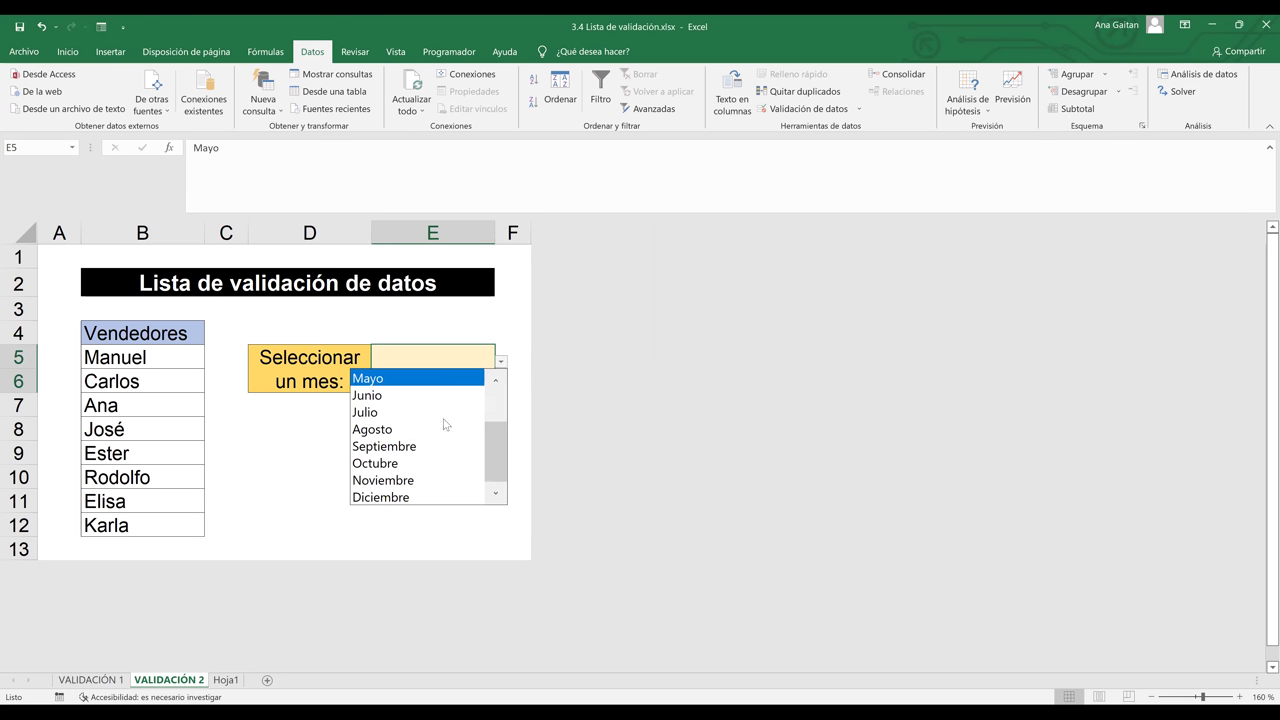
{"action": "left_click", "coordinate": [430, 452]}
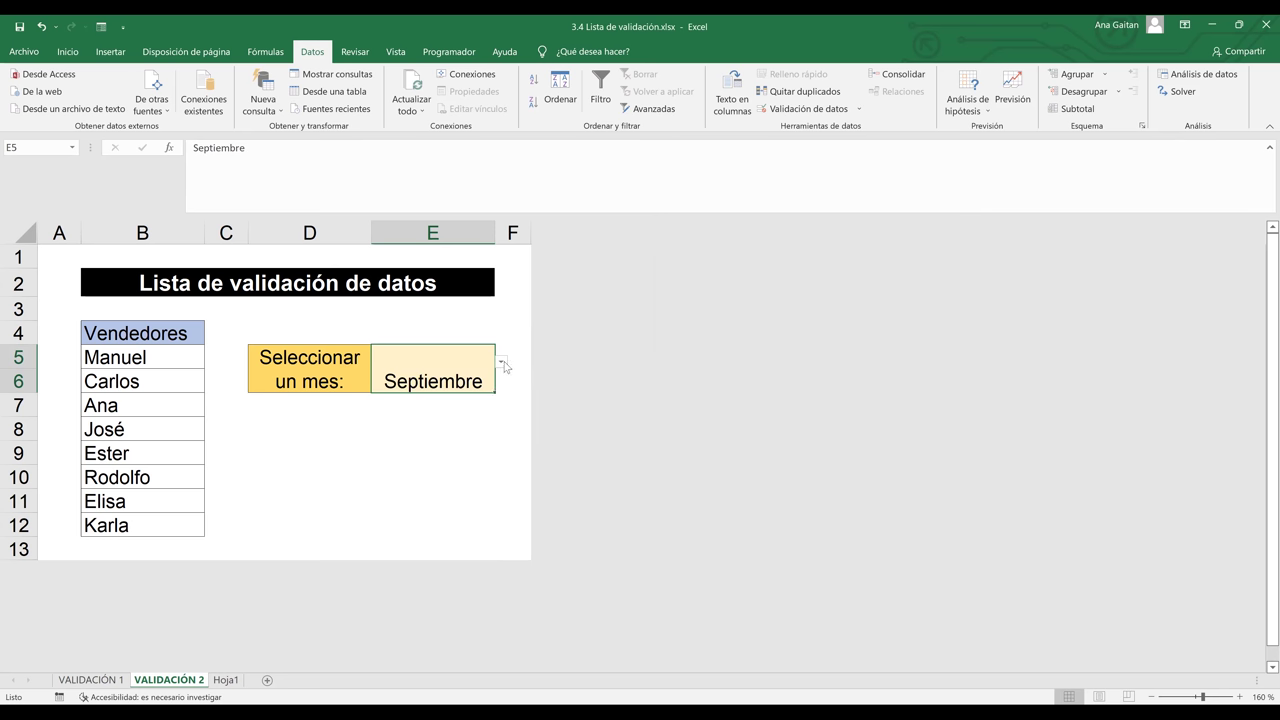
{"action": "left_click", "coordinate": [501, 362]}
{"action": "key", "text": "Return"}
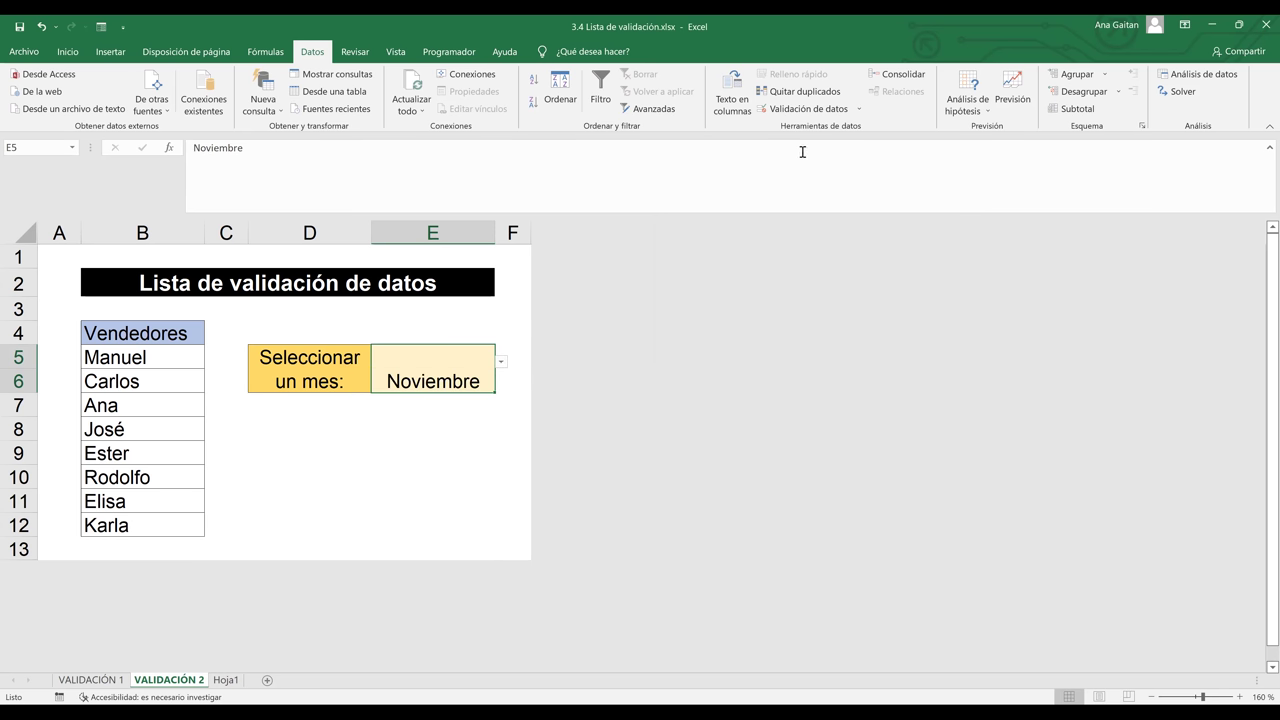
{"action": "left_click", "coordinate": [802, 110]}
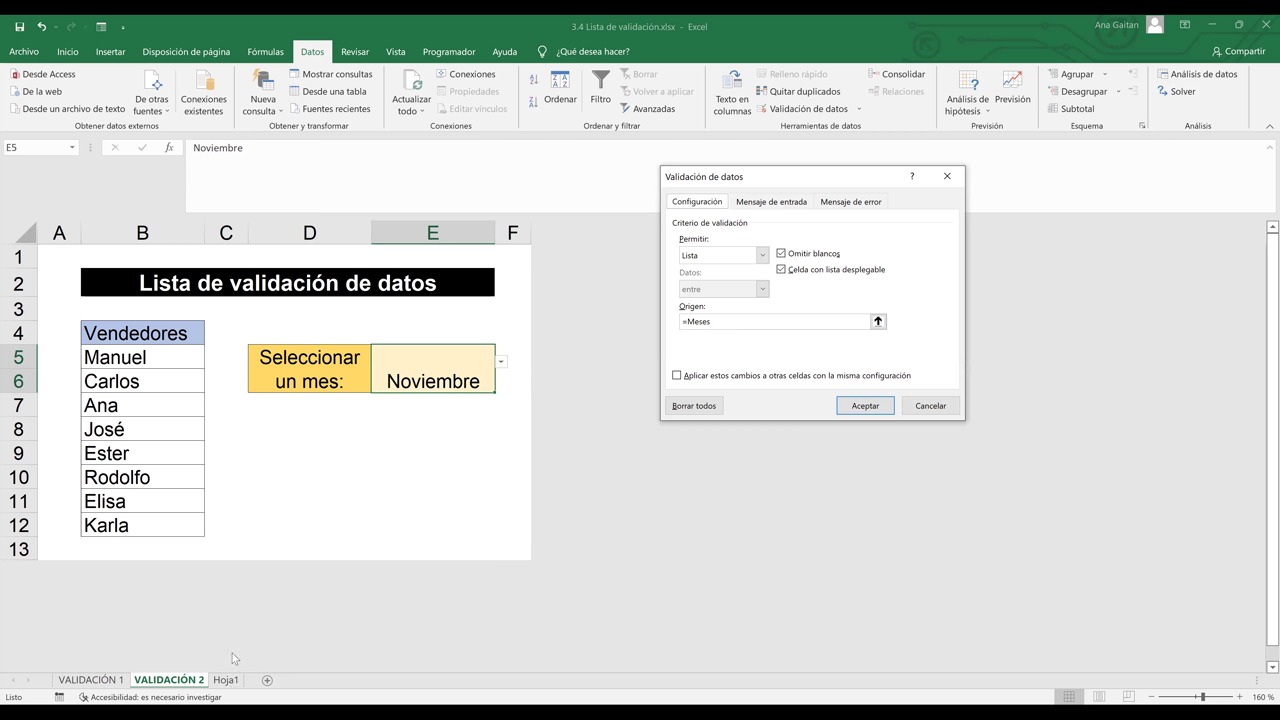
{"action": "left_click", "coordinate": [709, 321]}
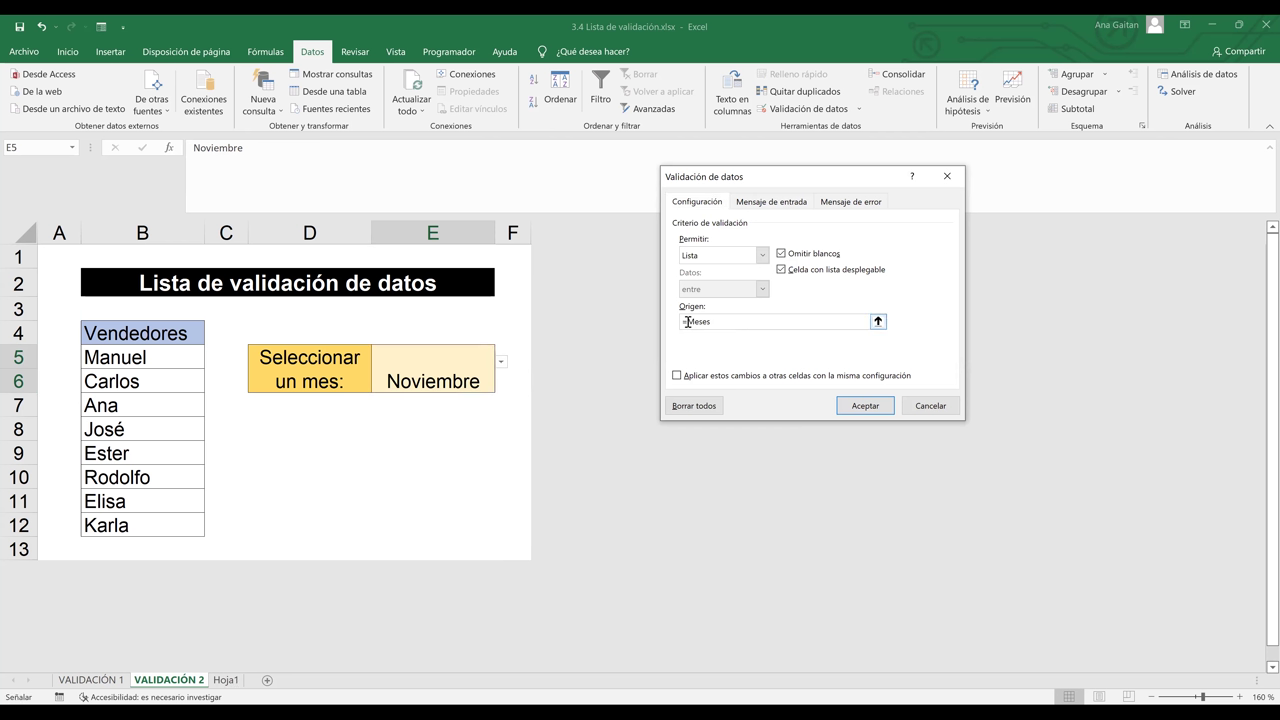
{"action": "left_click_drag", "start_coordinate": [714, 321], "coordinate": [690, 323]}
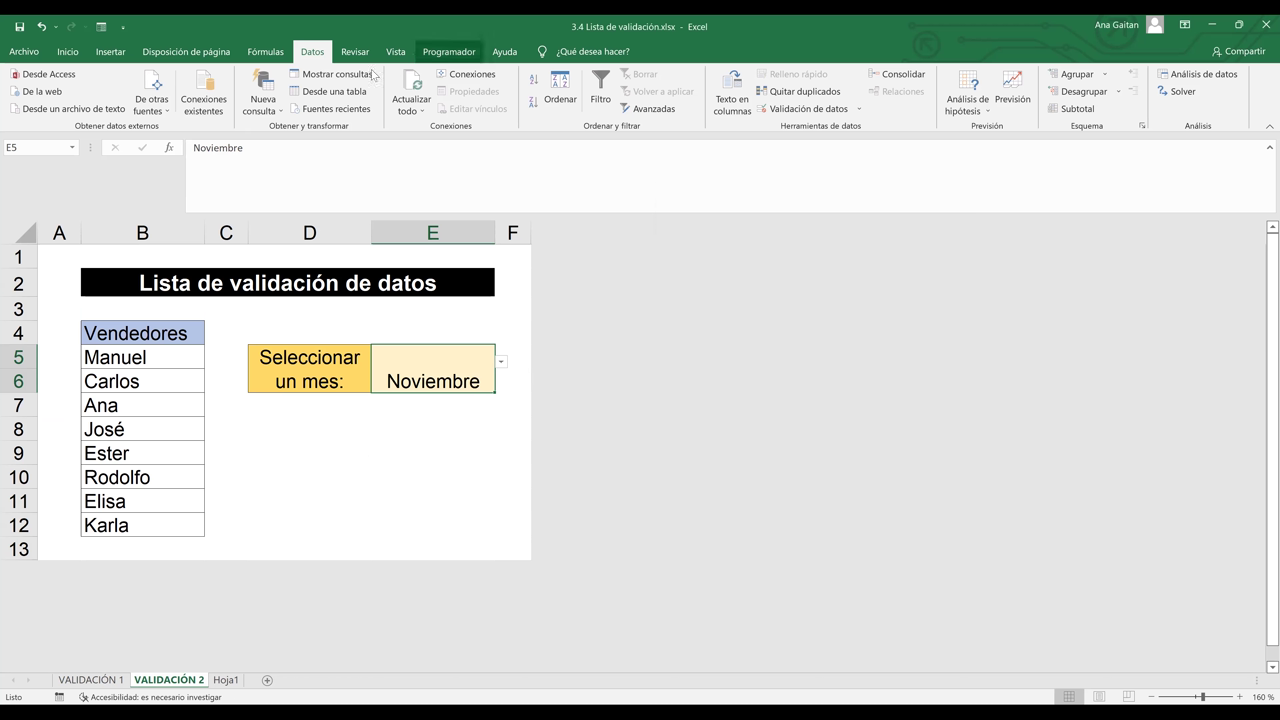
On Hoja1, enter Lunes in B1 and fill the weekdays down column B
{"action": "left_click", "coordinate": [224, 680]}
{"action": "left_click", "coordinate": [143, 238]}
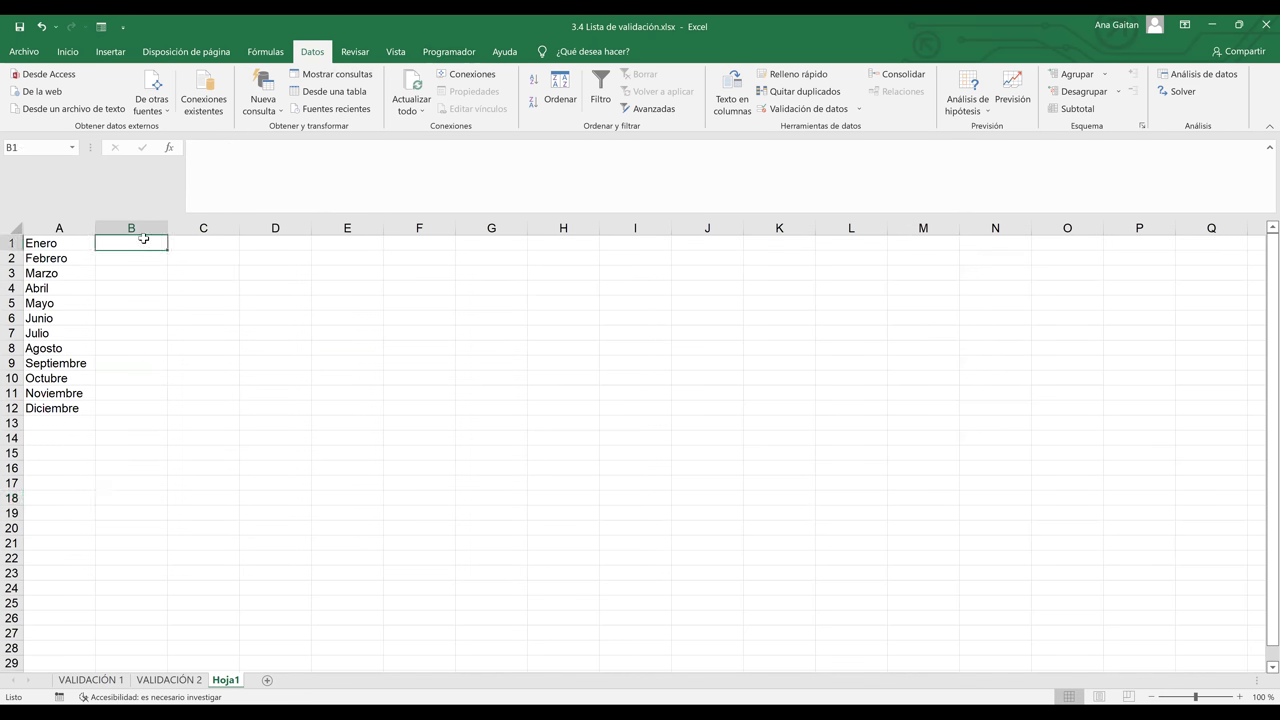
{"action": "type", "text": "Lun"}
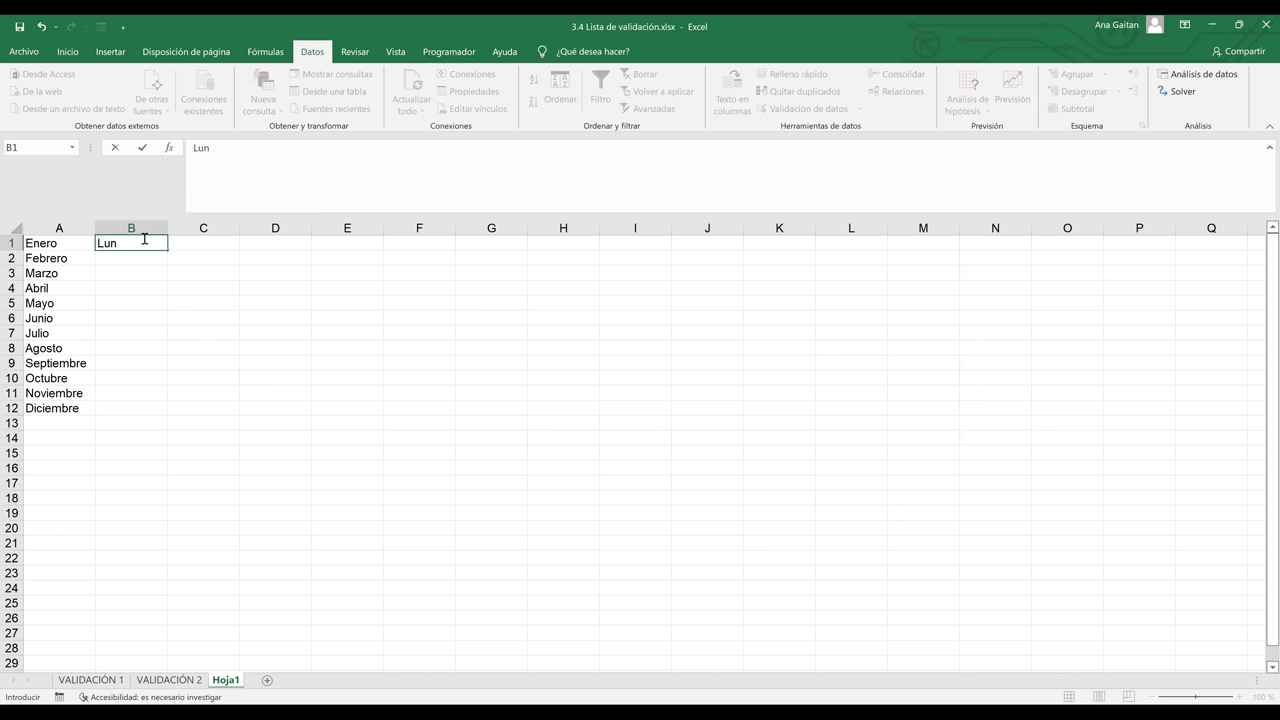
{"action": "type", "text": "es"}
{"action": "key", "text": "Return"}
{"action": "key", "text": "Up"}
{"action": "left_click_drag", "start_coordinate": [166, 253], "coordinate": [151, 340]}
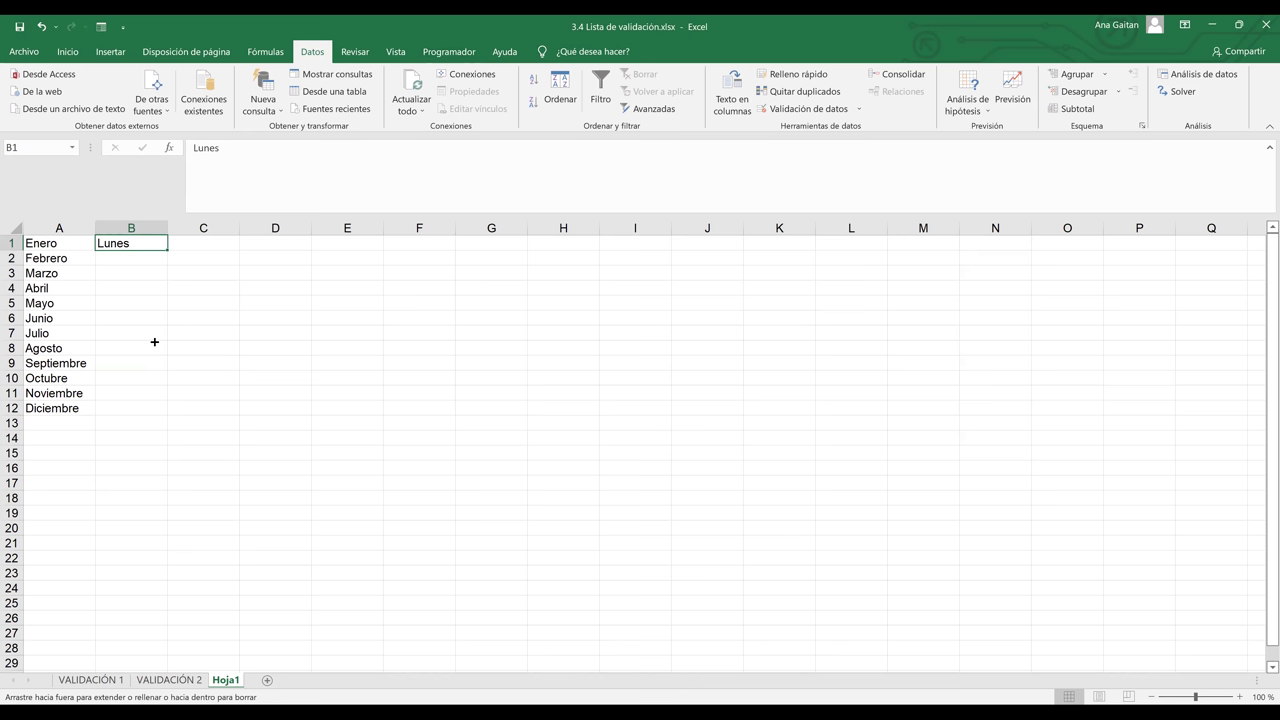
{"action": "left_click", "coordinate": [185, 681]}
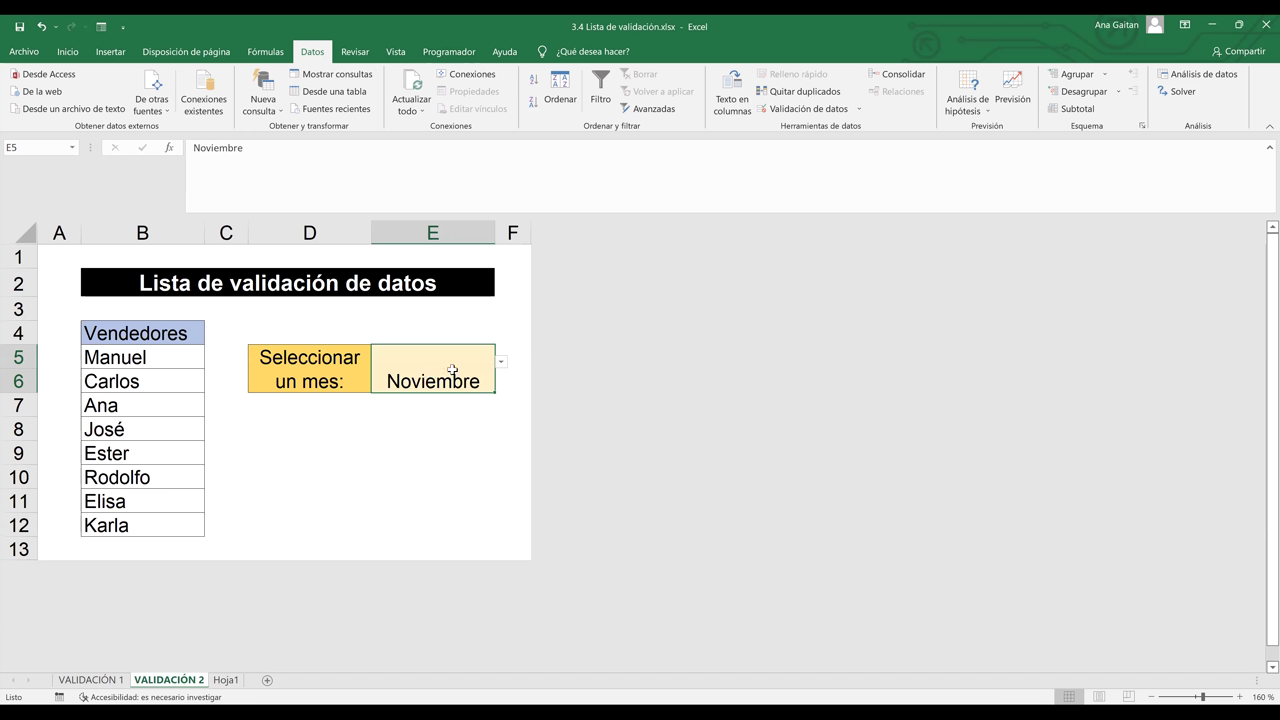
Change E5's list source to the weekdays in Hoja1 B1:B7
{"action": "left_click", "coordinate": [826, 117]}
{"action": "key", "text": "ctrl+Page_Down"}
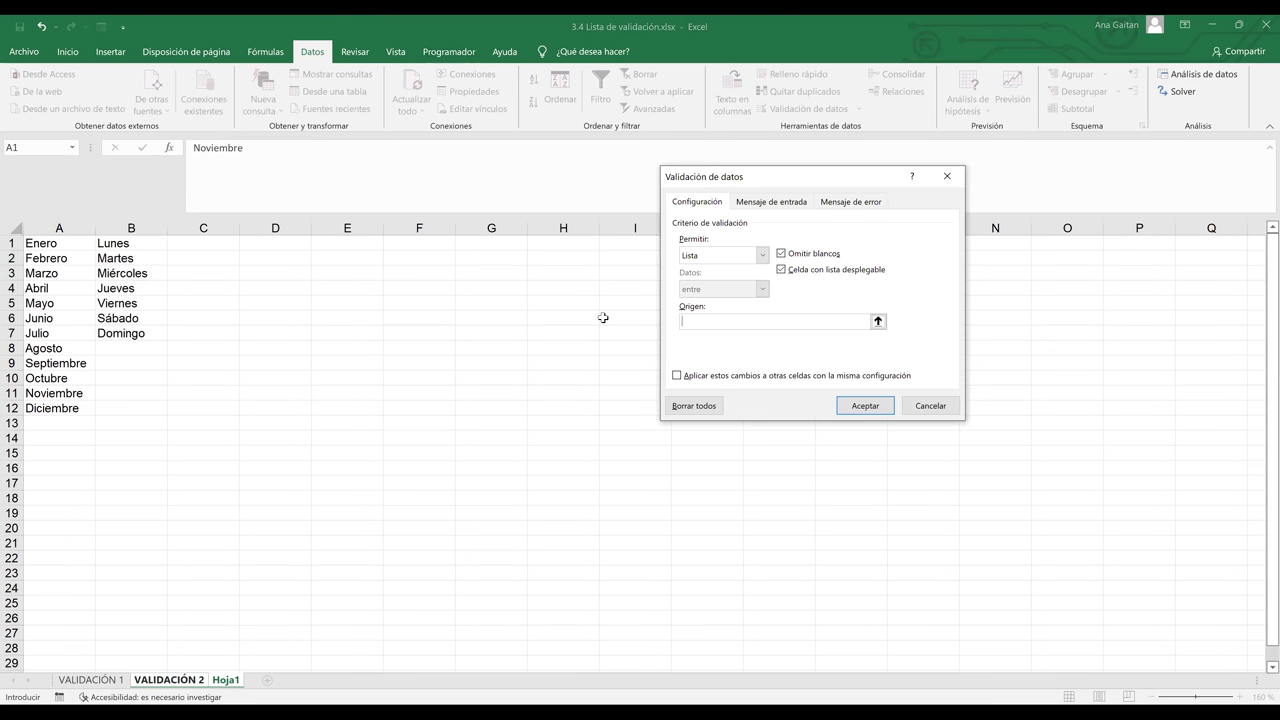
{"action": "left_click", "coordinate": [124, 242]}
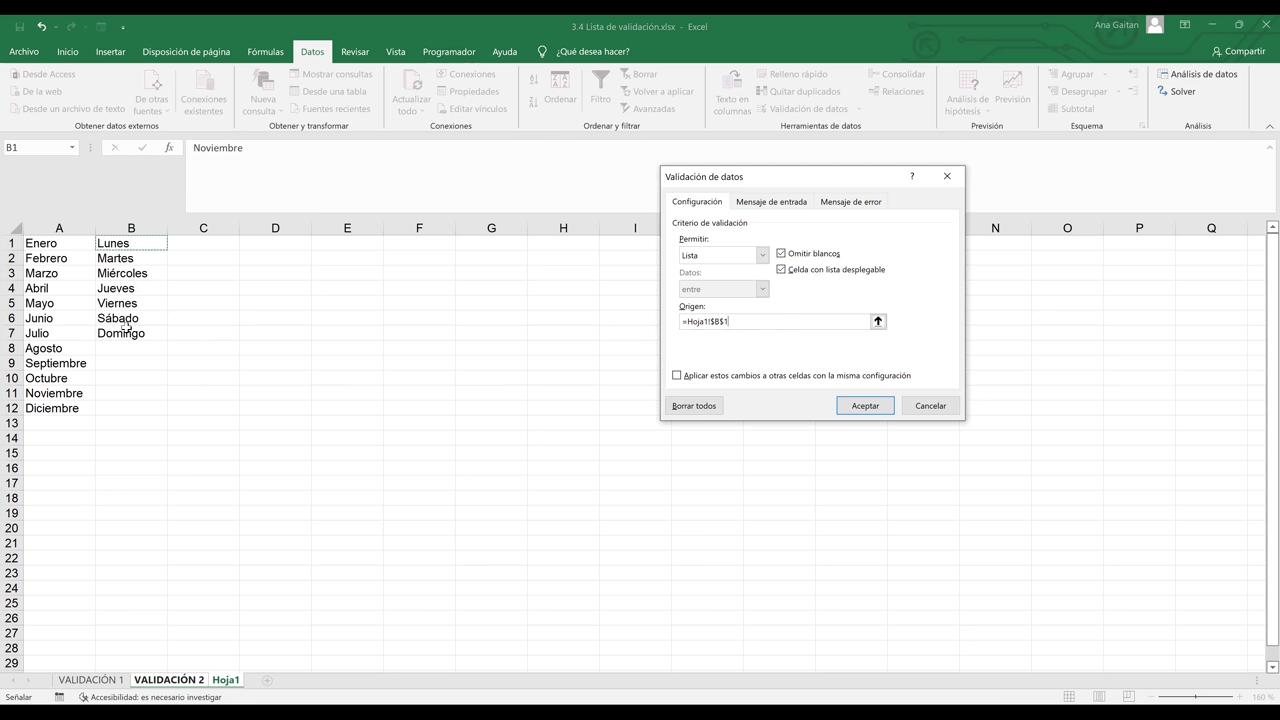
{"action": "key", "text": "ctrl+shift+Down"}
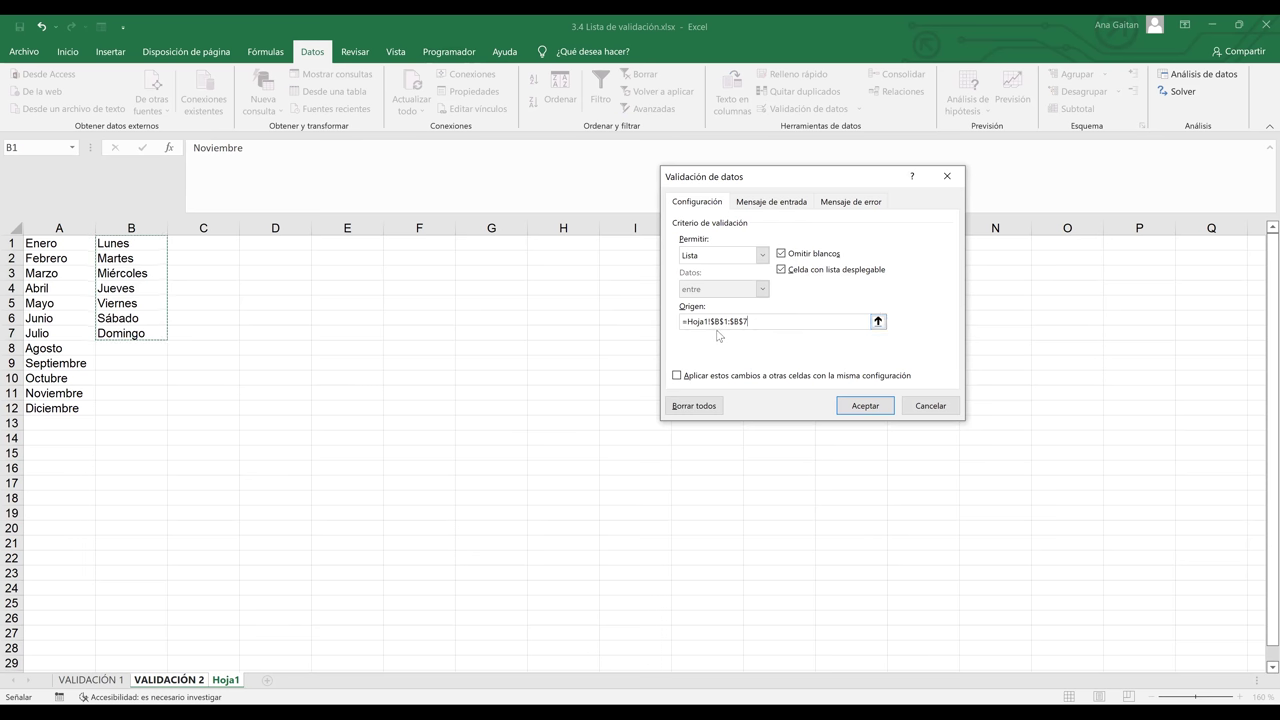
{"action": "left_click", "coordinate": [870, 409]}
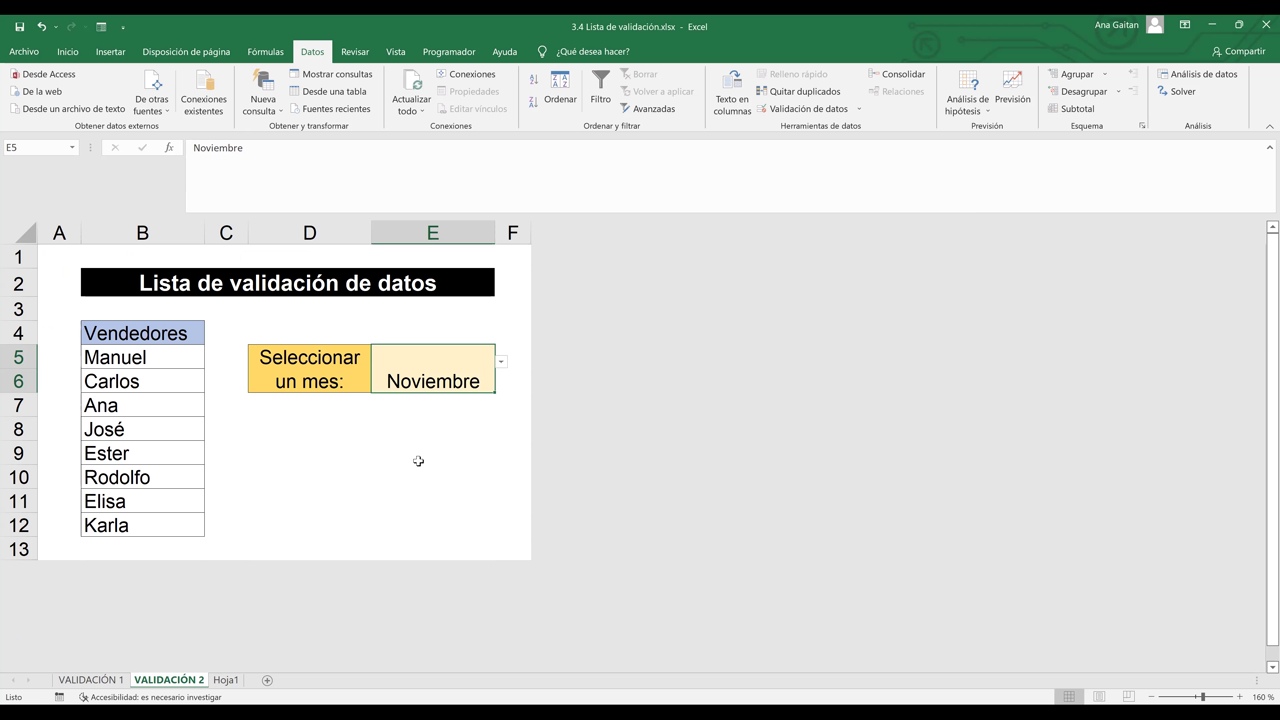
Choose Jueves from E5's weekday dropdown, then go to the VALIDACIÓN 1 sheet
{"action": "left_click", "coordinate": [420, 460]}
{"action": "left_click", "coordinate": [436, 402]}
{"action": "left_click", "coordinate": [440, 380]}
{"action": "left_click", "coordinate": [501, 362]}
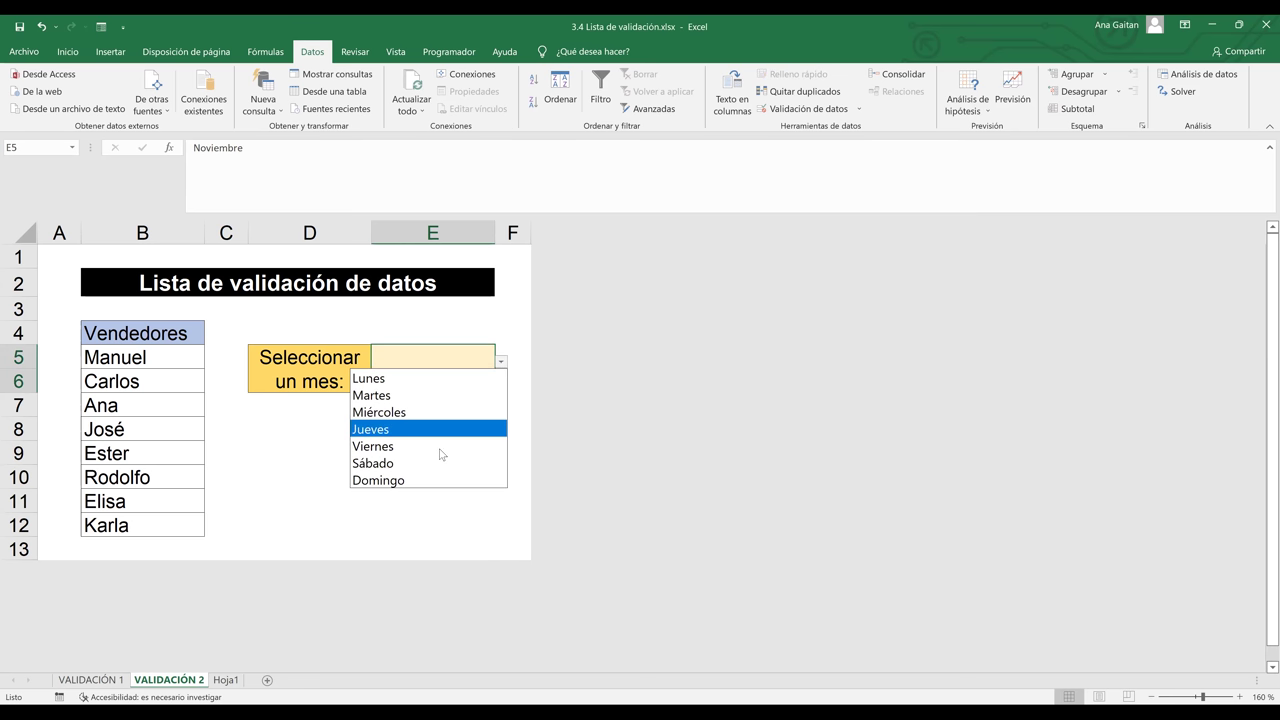
{"action": "left_click", "coordinate": [440, 446]}
{"action": "left_click", "coordinate": [501, 362]}
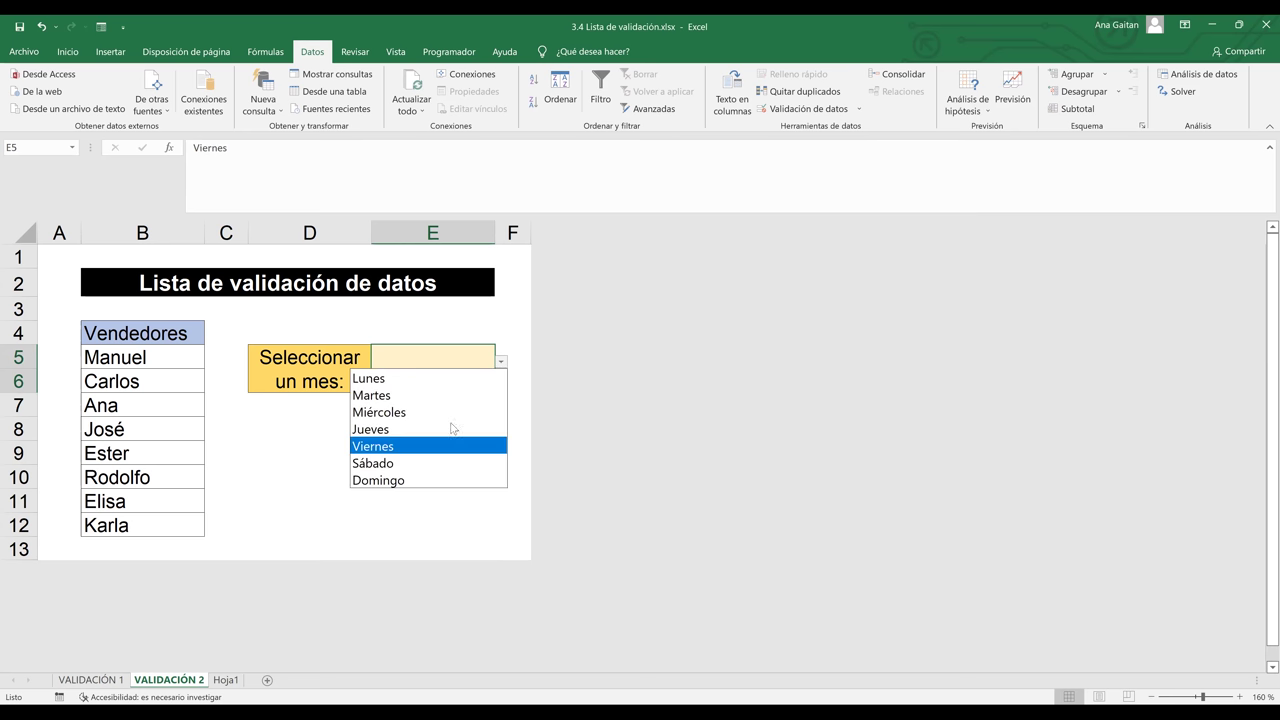
{"action": "key", "text": "Escape"}
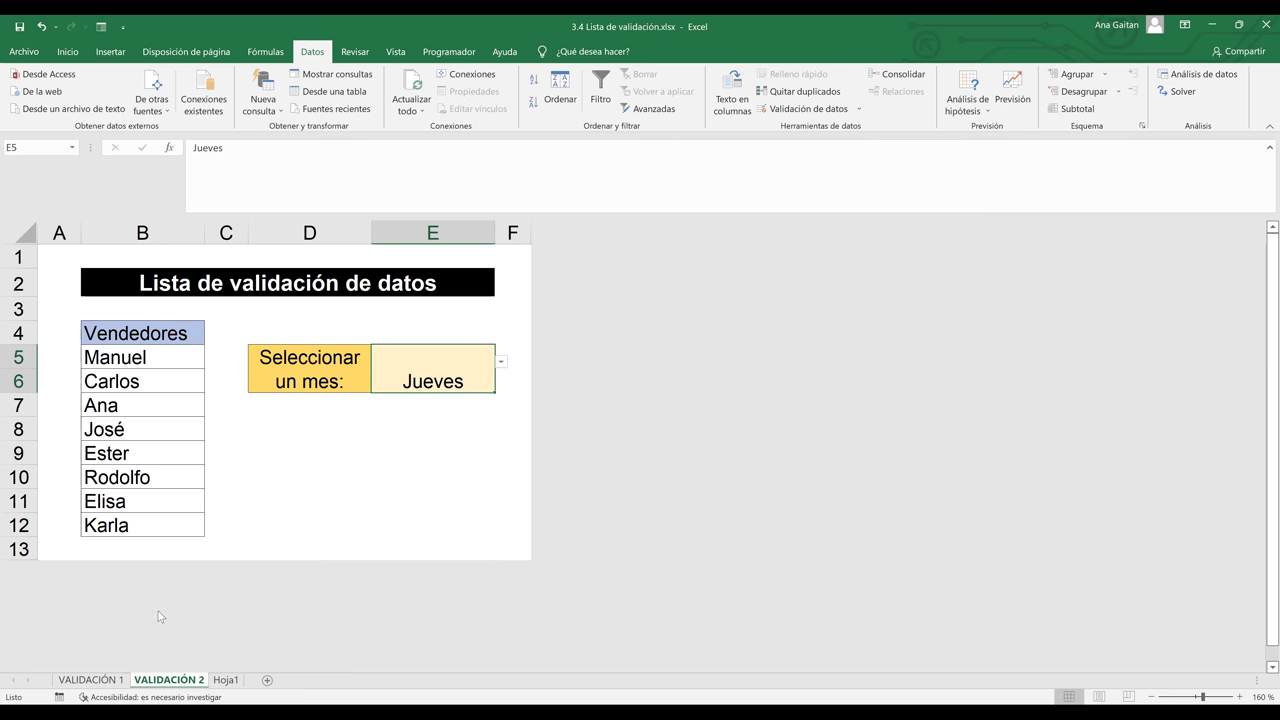
{"action": "left_click", "coordinate": [117, 680]}
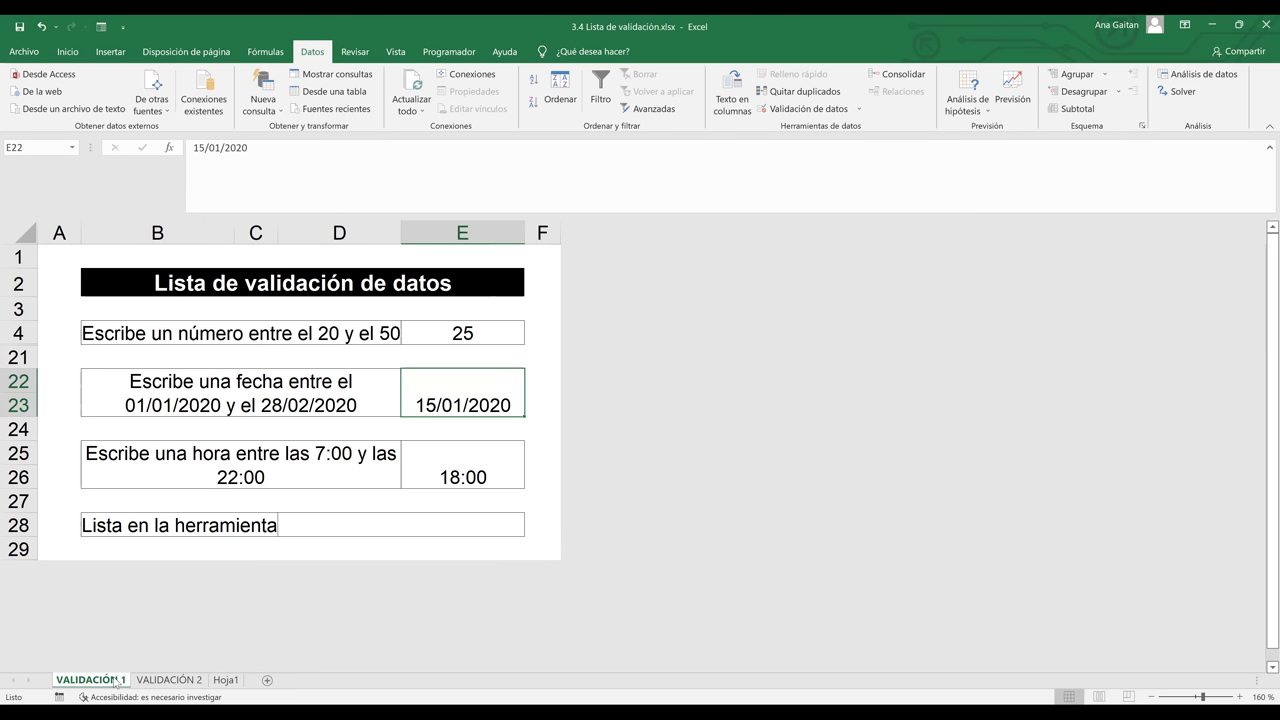
Clear the 25 from cell E4
{"action": "left_click", "coordinate": [489, 327]}
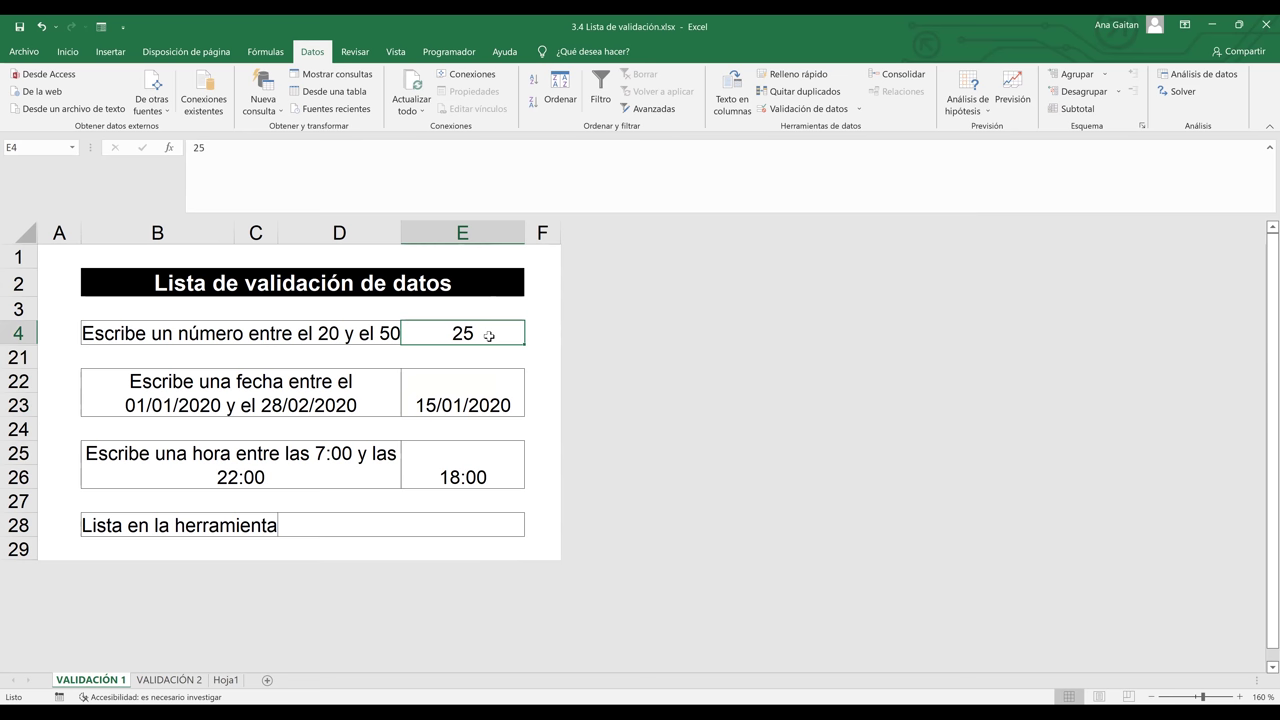
{"action": "key", "text": "BackSpace"}
{"action": "key", "text": "Return"}
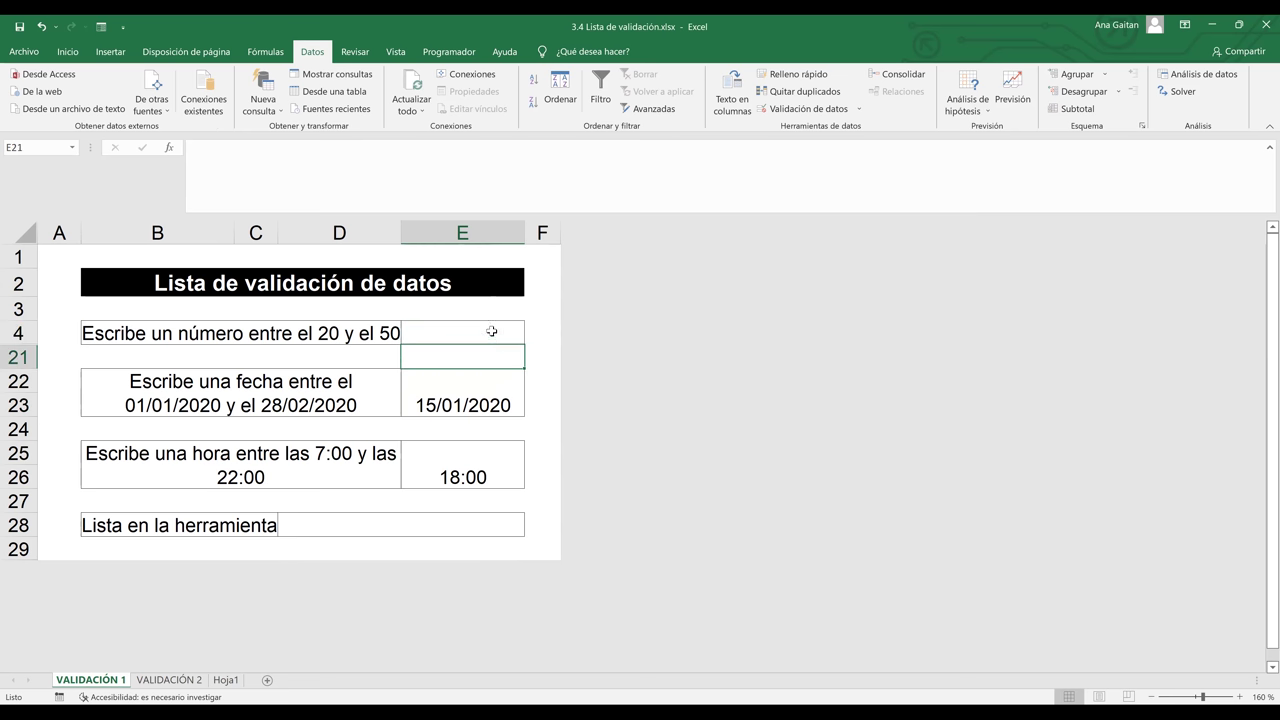
{"action": "left_click", "coordinate": [491, 330]}
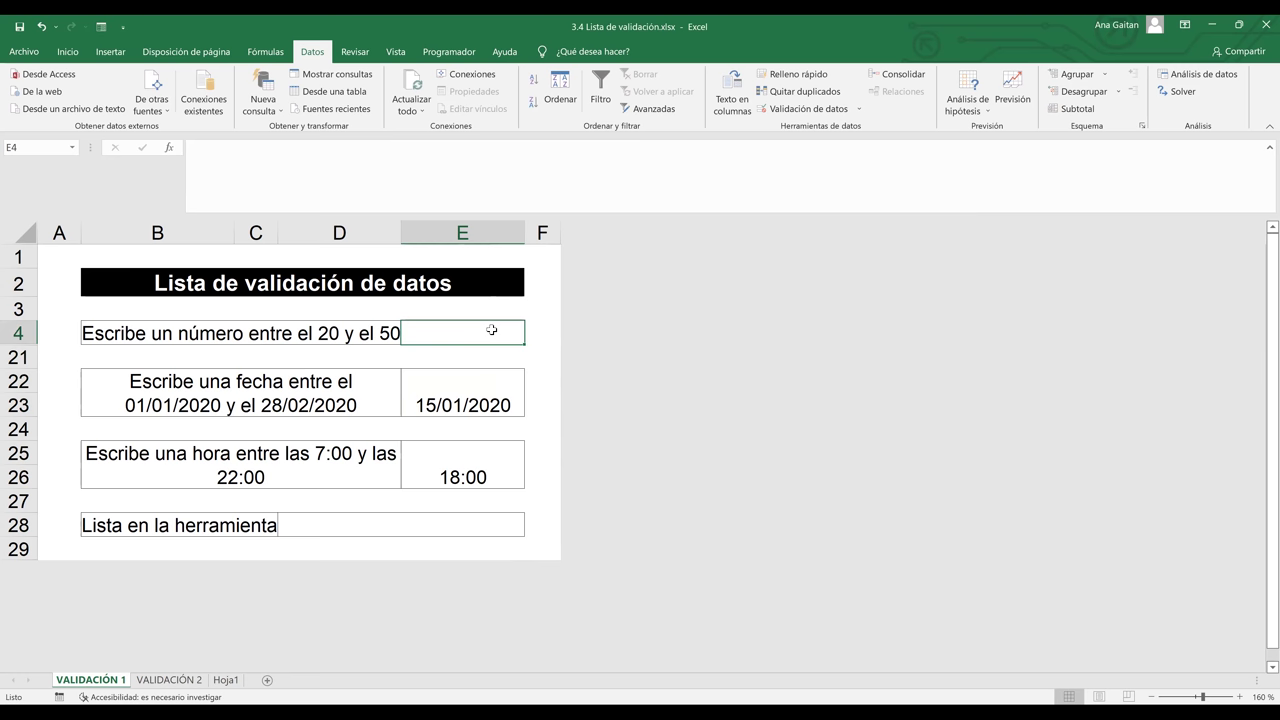
Review E4's whole-number validation limits of 20 to 50, then go to input messages
{"action": "left_click", "coordinate": [838, 114]}
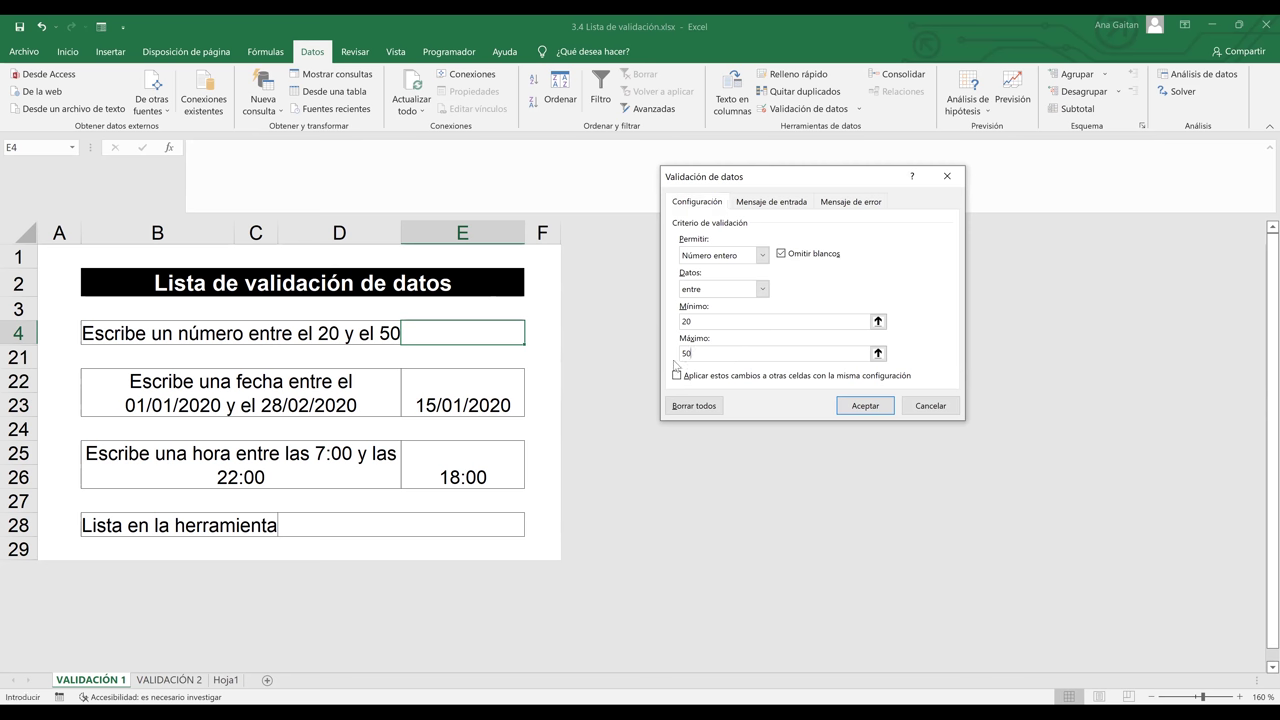
{"action": "left_click", "coordinate": [679, 357]}
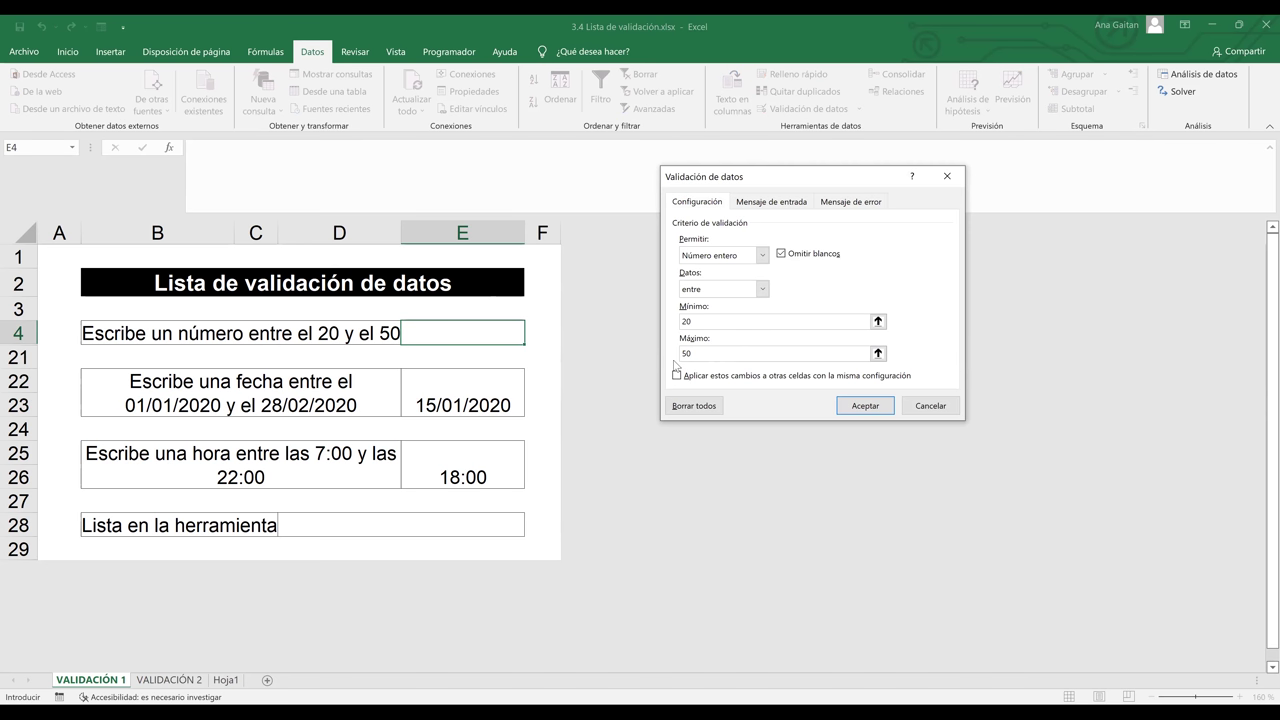
{"action": "left_click", "coordinate": [703, 318]}
{"action": "double_click", "coordinate": [697, 321]}
{"action": "left_click", "coordinate": [692, 353]}
{"action": "double_click", "coordinate": [684, 353]}
{"action": "left_click", "coordinate": [784, 205]}
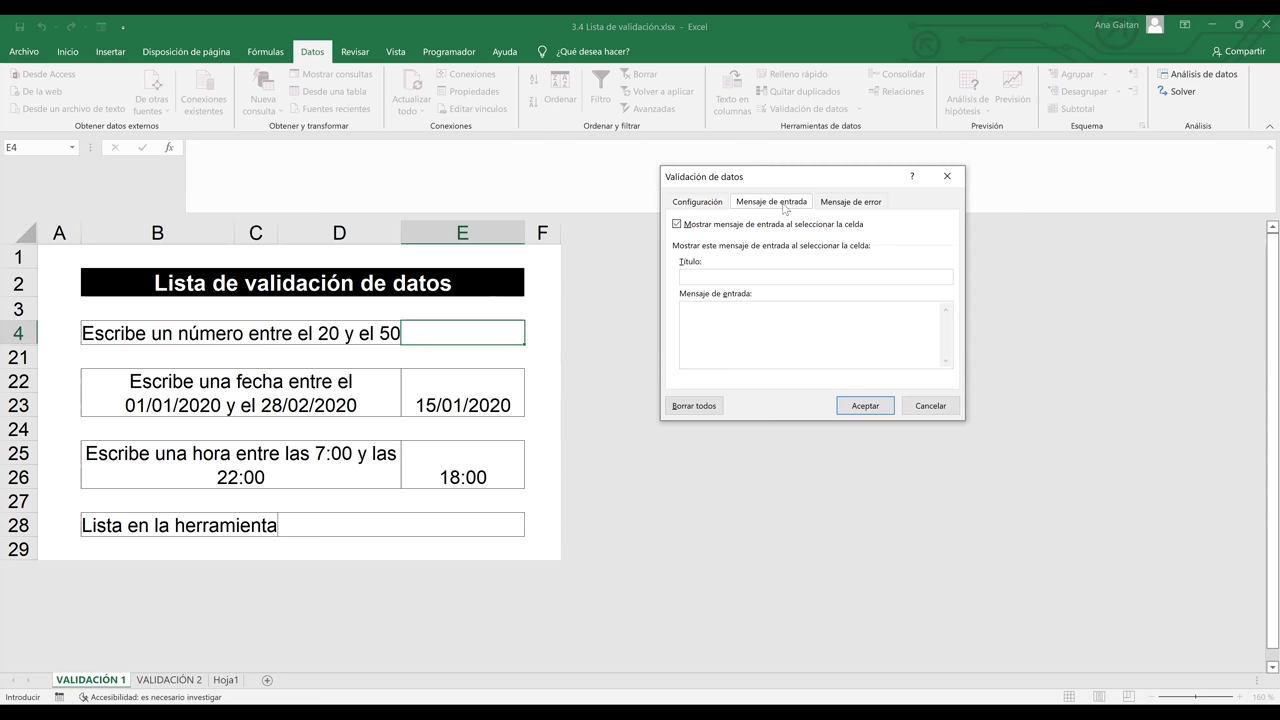
Give E4 the input message title OJO and text 'INGRESE UN NUMERO ENTRE 20 Y 50'
{"action": "left_click", "coordinate": [725, 278]}
{"action": "key", "text": "BackSpace"}
{"action": "key", "text": "BackSpace"}
{"action": "key", "text": "BackSpace"}
{"action": "type", "text": "OJO"}
{"action": "left_click", "coordinate": [711, 319]}
{"action": "type", "text": "SELECCIONES"}
{"action": "key", "text": "BackSpace"}
{"action": "key", "text": "BackSpace"}
{"action": "key", "text": "BackSpace"}
{"action": "key", "text": "BackSpace"}
{"action": "key", "text": "BackSpace"}
{"action": "key", "text": "BackSpace"}
{"action": "key", "text": "BackSpace"}
{"action": "key", "text": "BackSpace"}
{"action": "key", "text": "BackSpace"}
{"action": "key", "text": "BackSpace"}
{"action": "key", "text": "BackSpace"}
{"action": "type", "text": "INGRES"}
{"action": "type", "text": "E UN NUMERO ENTRE 20"}
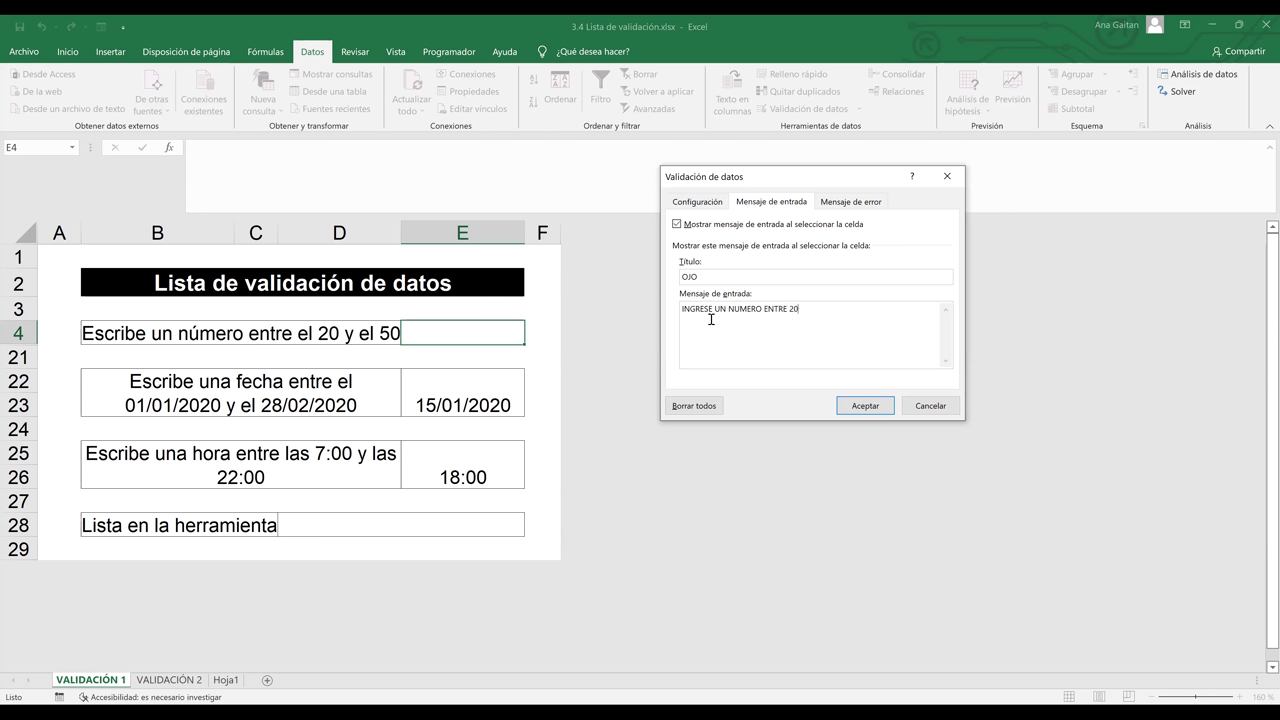
{"action": "type", "text": " Y 50"}
{"action": "left_click", "coordinate": [876, 411]}
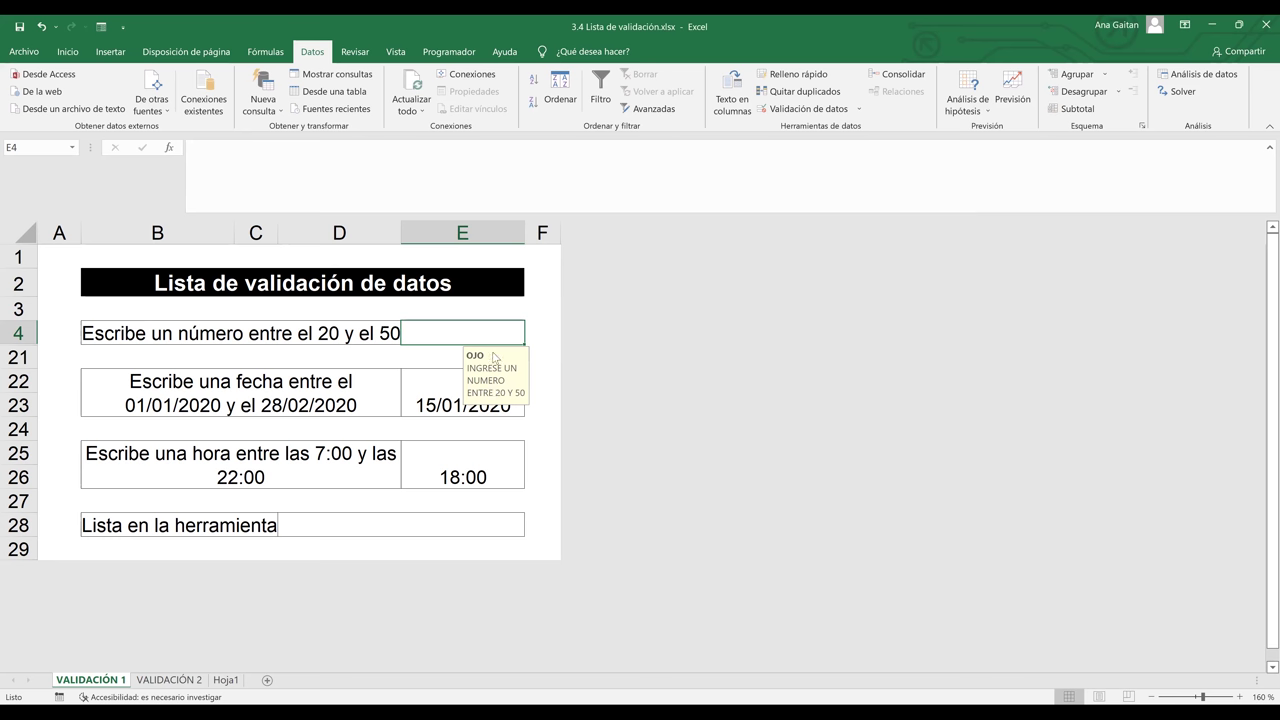
Shorten the B4 prompt to 'Escribe un número' by deleting 'entre el 20 y el 50'
{"action": "left_click", "coordinate": [273, 333]}
{"action": "double_click", "coordinate": [268, 333]}
{"action": "left_click_drag", "start_coordinate": [247, 333], "coordinate": [405, 340]}
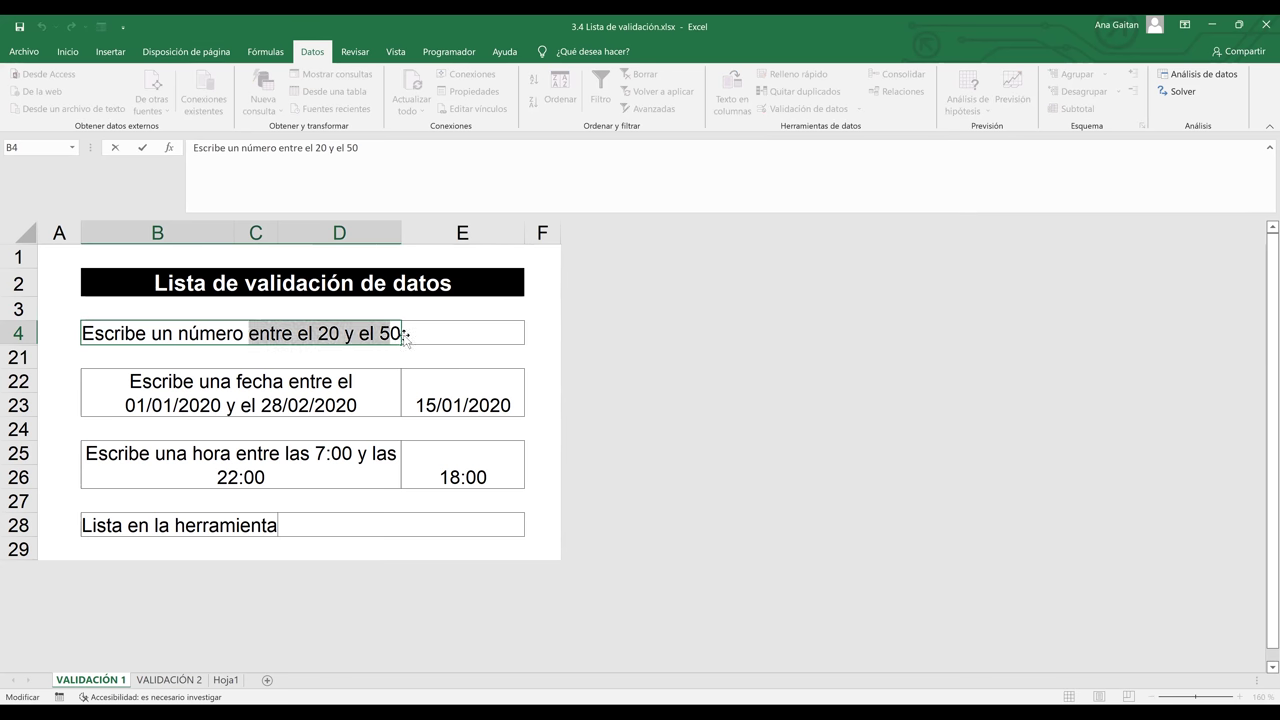
{"action": "key", "text": "Delete"}
{"action": "left_click", "coordinate": [476, 328]}
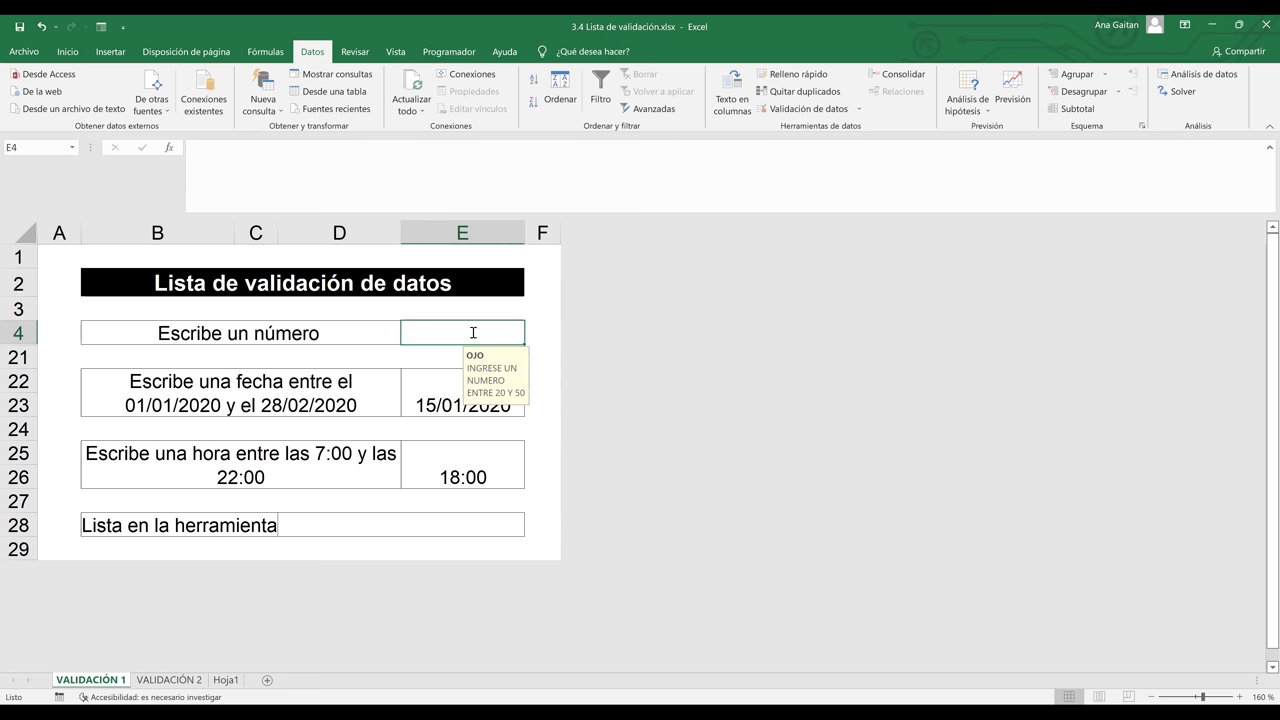
Confirm that E4 rejects the value 12, then return to its data validation settings
{"action": "type", "text": "12"}
{"action": "key", "text": "Return"}
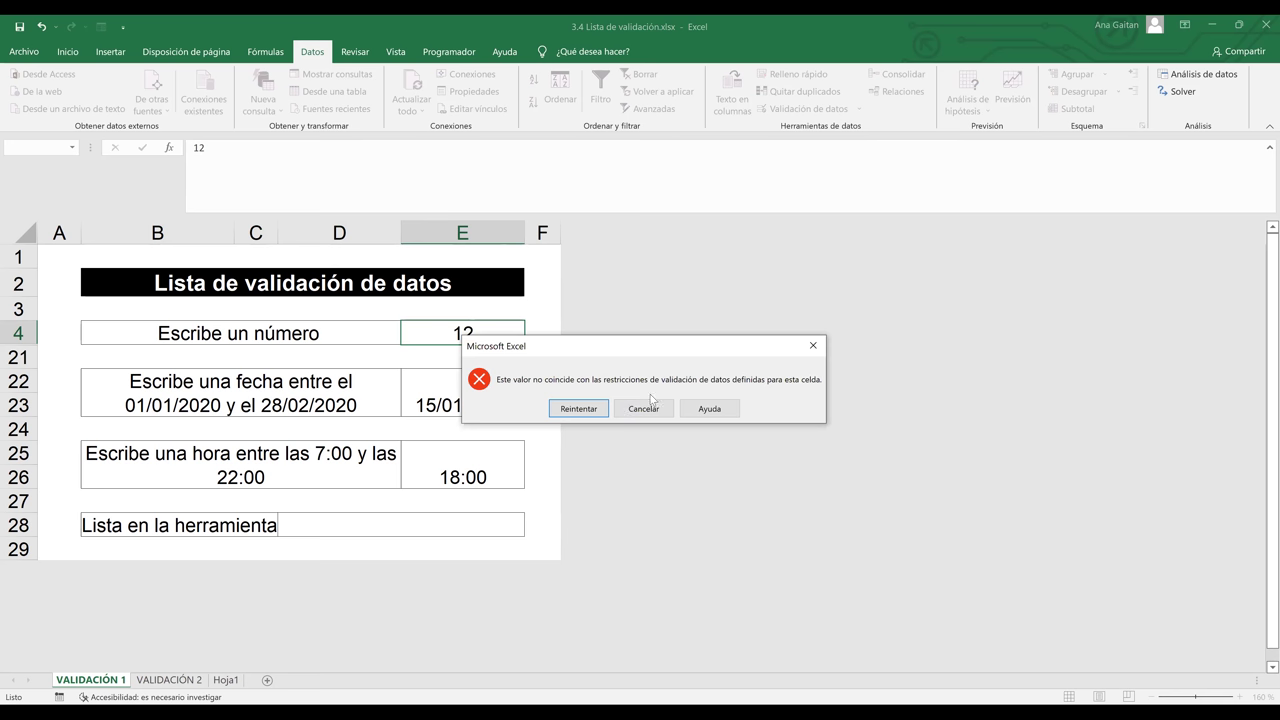
{"action": "left_click", "coordinate": [657, 409]}
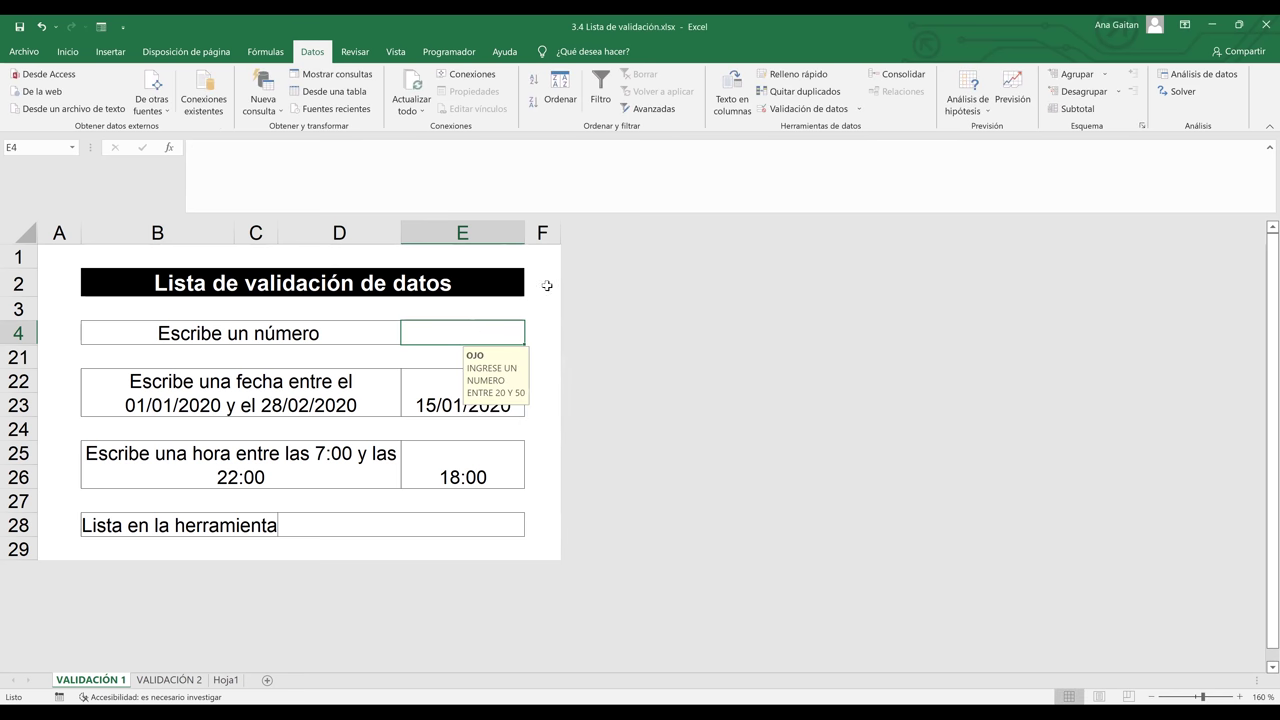
{"action": "left_click", "coordinate": [812, 110]}
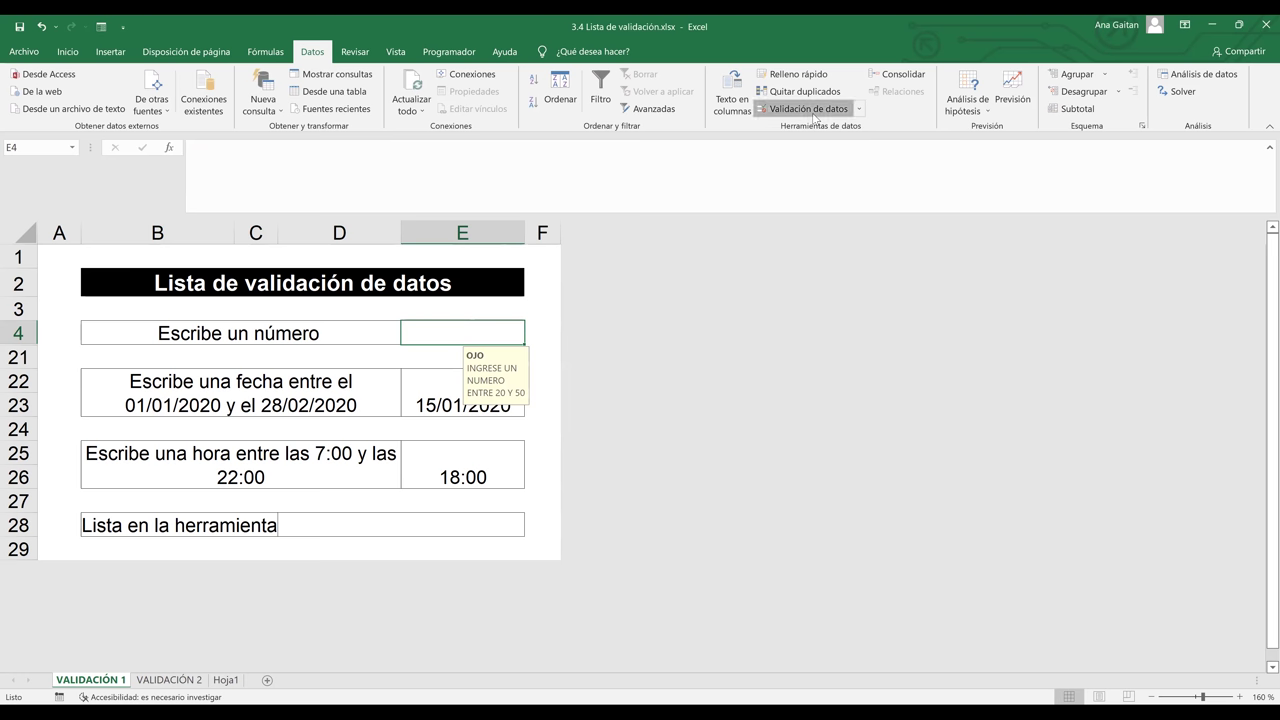
Set E4's validation error alert message to 'INGRESE UN VALOR VALIDO'
{"action": "left_click", "coordinate": [852, 202]}
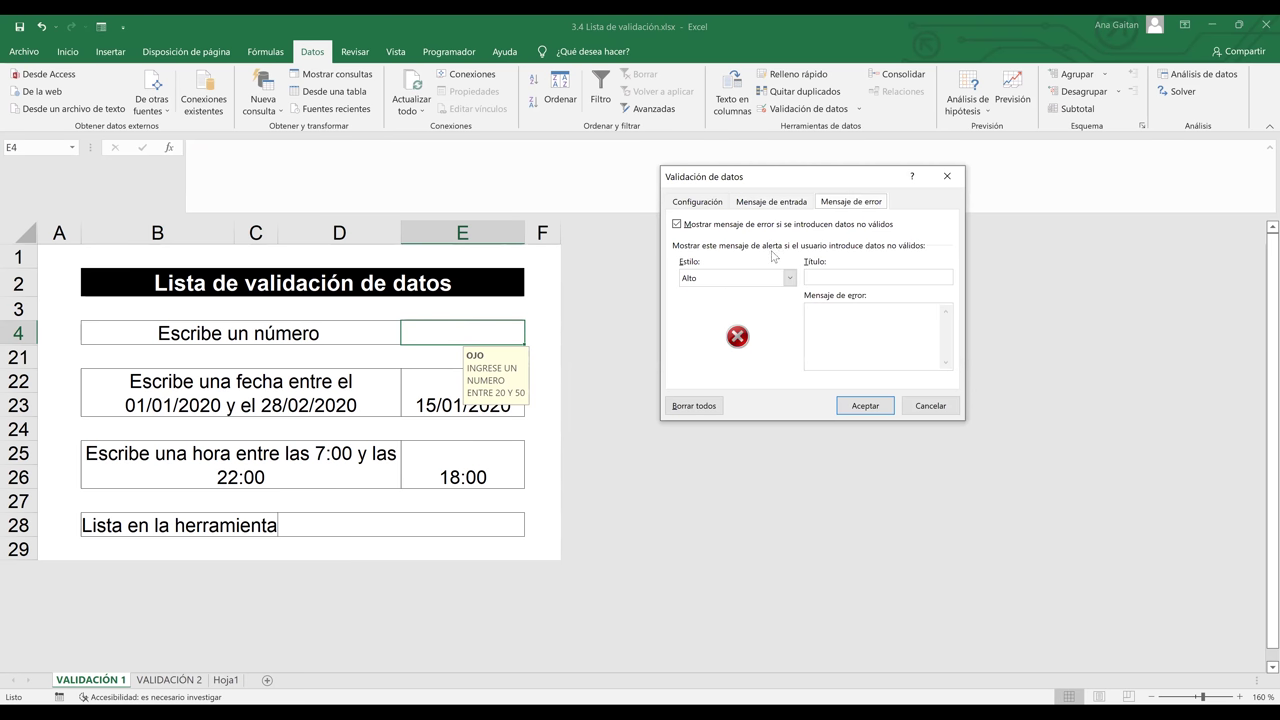
{"action": "left_click", "coordinate": [838, 279]}
{"action": "type", "text": "INGRESE UN VALOR VALIDO"}
{"action": "left_click", "coordinate": [883, 408]}
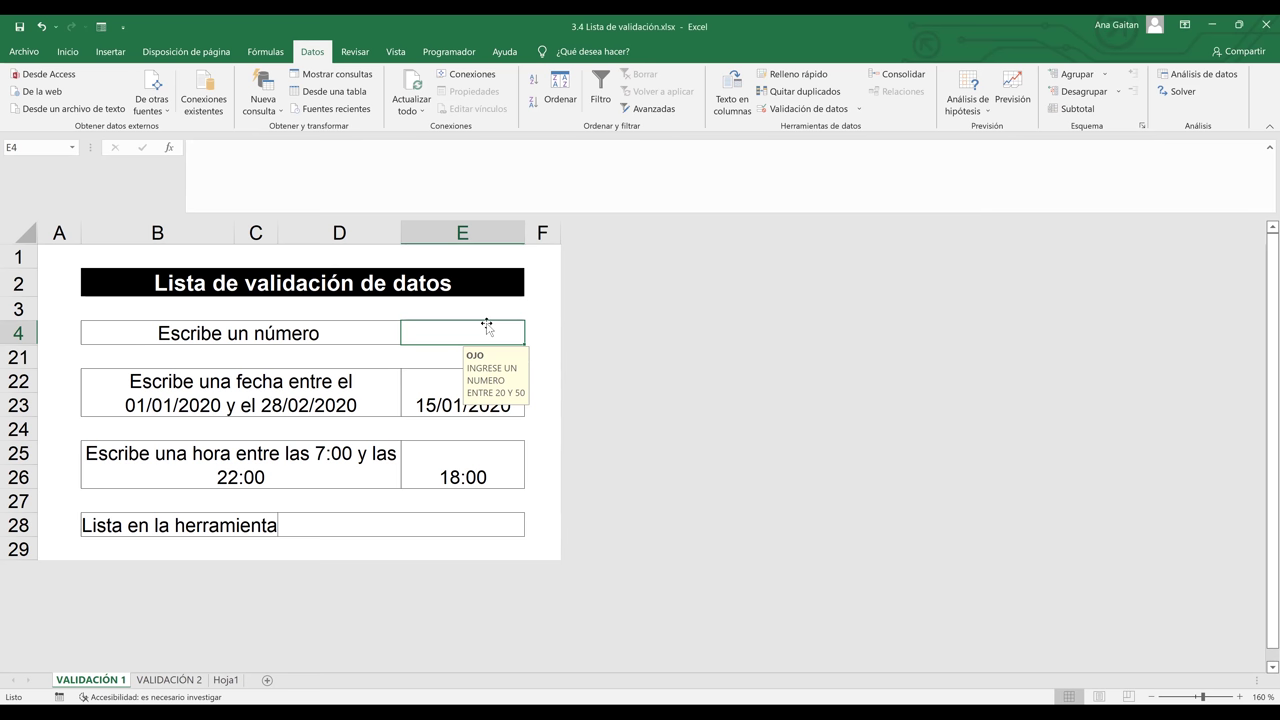
Test 0 in E4 against the custom error, then clear the validation's input message
{"action": "type", "text": "0"}
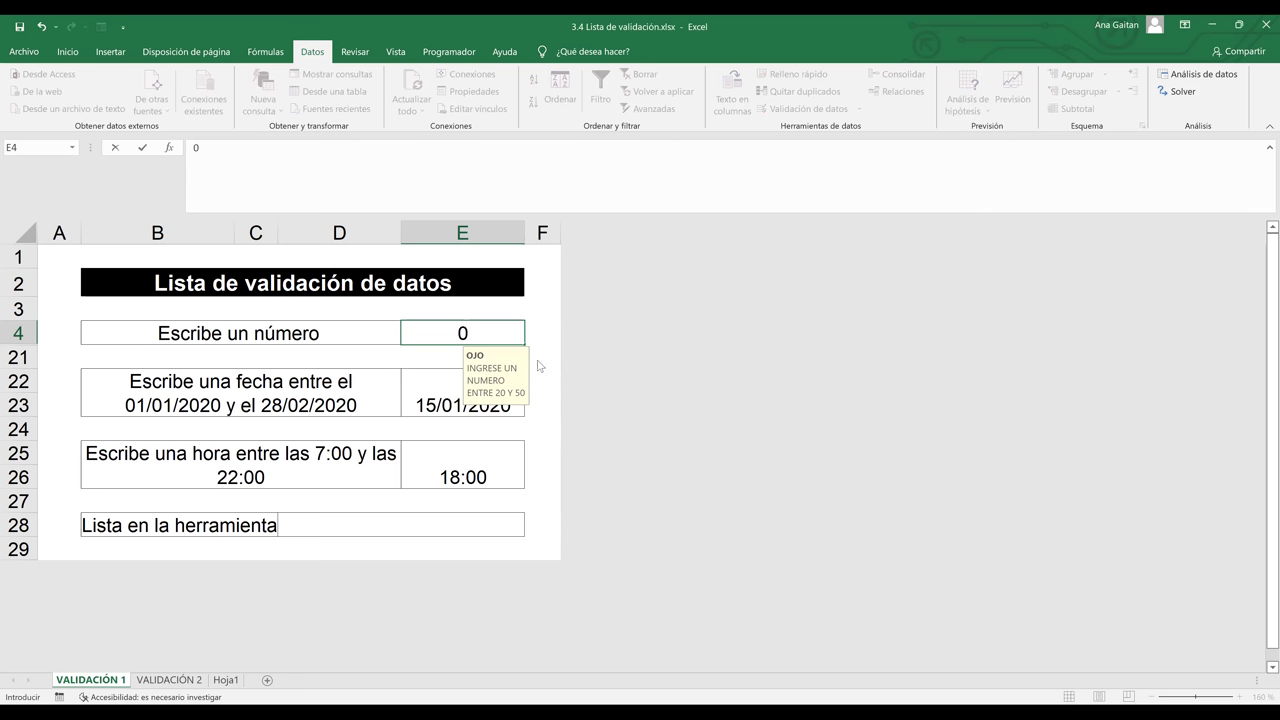
{"action": "key", "text": "Return"}
{"action": "left_click", "coordinate": [642, 409]}
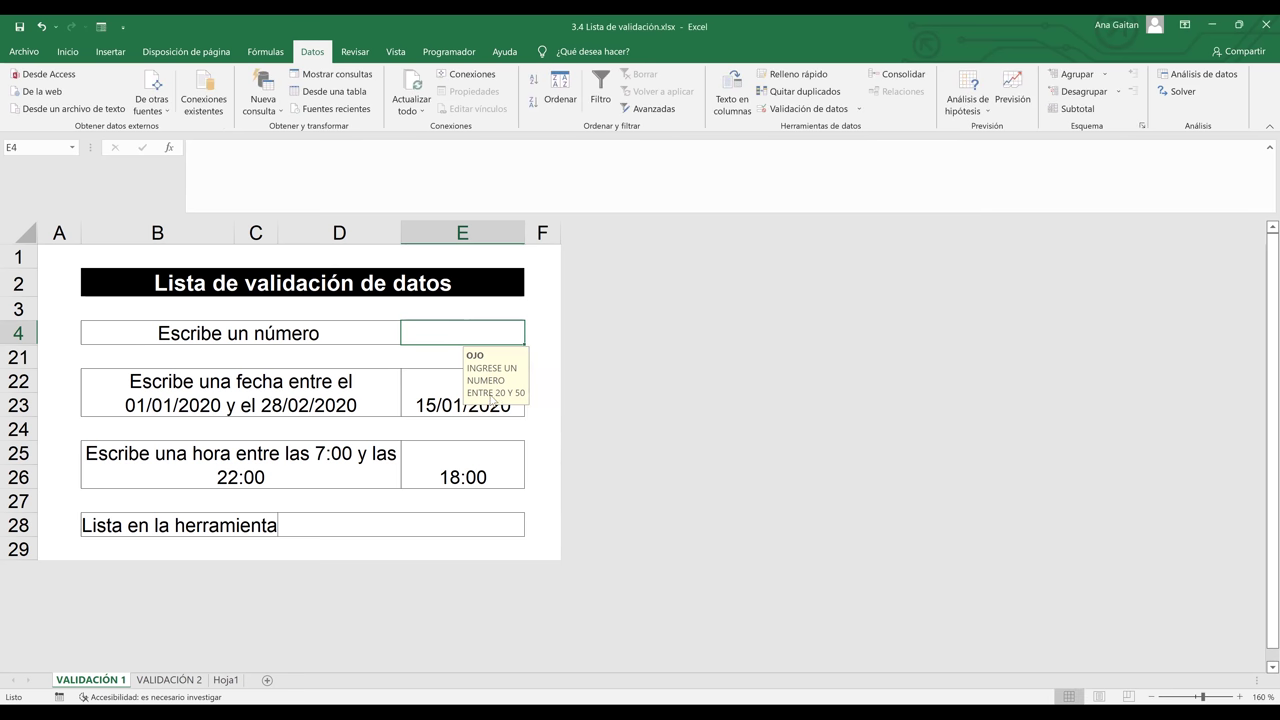
{"action": "left_click", "coordinate": [808, 108]}
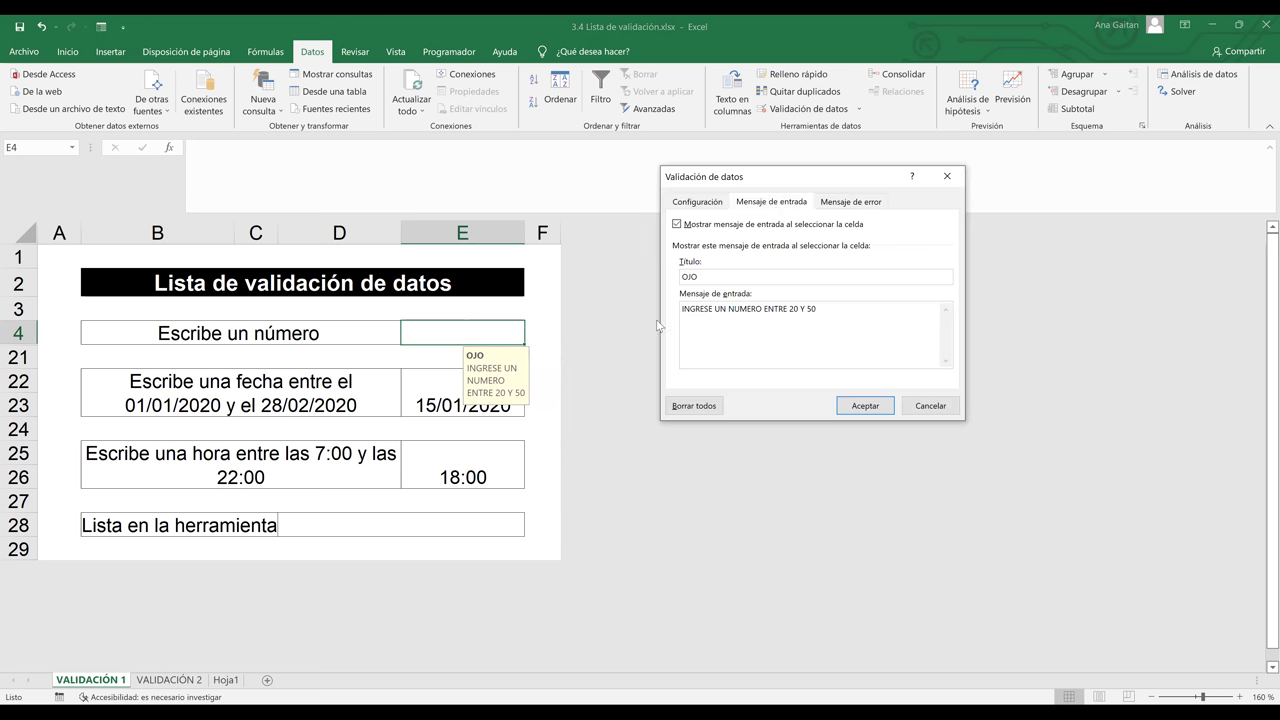
{"action": "key", "text": "BackSpace"}
{"action": "key", "text": "BackSpace"}
{"action": "key", "text": "BackSpace"}
{"action": "key", "text": "BackSpace"}
{"action": "key", "text": "BackSpace"}
{"action": "key", "text": "BackSpace"}
{"action": "key", "text": "BackSpace"}
{"action": "key", "text": "BackSpace"}
{"action": "key", "text": "BackSpace"}
{"action": "key", "text": "BackSpace"}
{"action": "key", "text": "BackSpace"}
{"action": "key", "text": "BackSpace"}
{"action": "key", "text": "BackSpace"}
{"action": "key", "text": "BackSpace"}
{"action": "key", "text": "BackSpace"}
{"action": "key", "text": "BackSpace"}
{"action": "key", "text": "BackSpace"}
{"action": "key", "text": "BackSpace"}
{"action": "key", "text": "BackSpace"}
{"action": "key", "text": "BackSpace"}
{"action": "key", "text": "BackSpace"}
{"action": "key", "text": "BackSpace"}
{"action": "key", "text": "BackSpace"}
{"action": "key", "text": "BackSpace"}
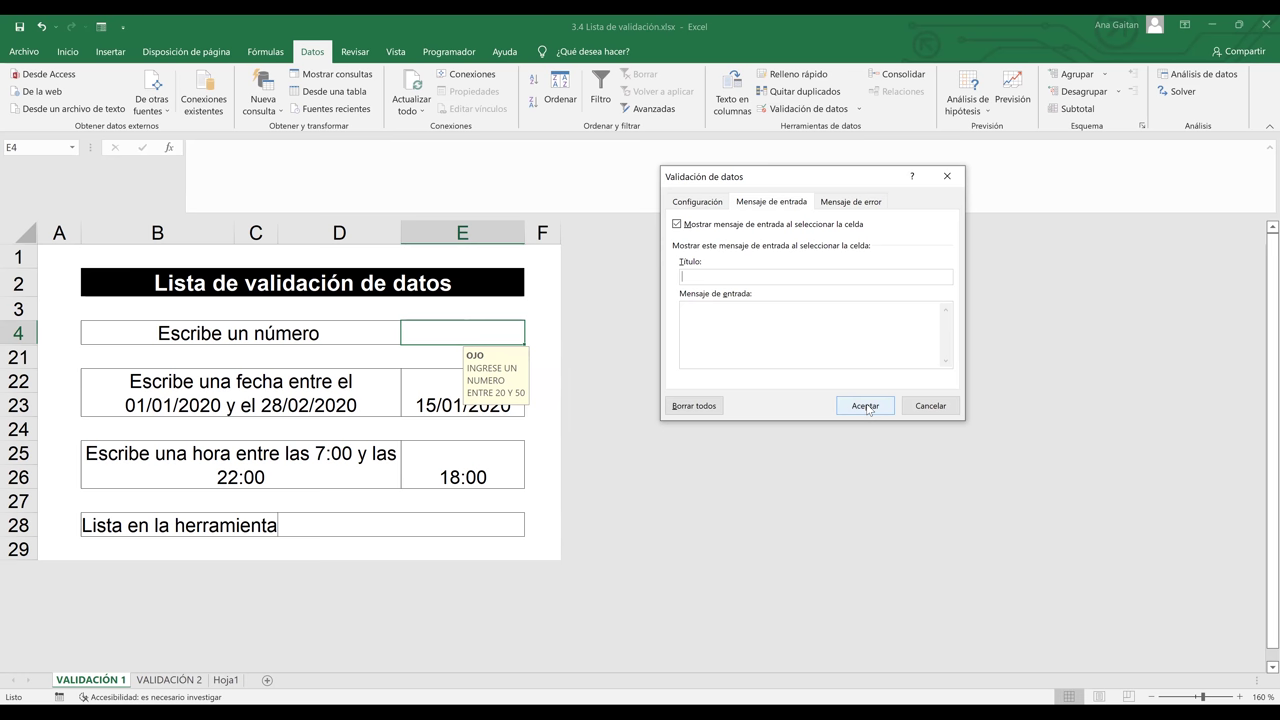
{"action": "left_click", "coordinate": [868, 408]}
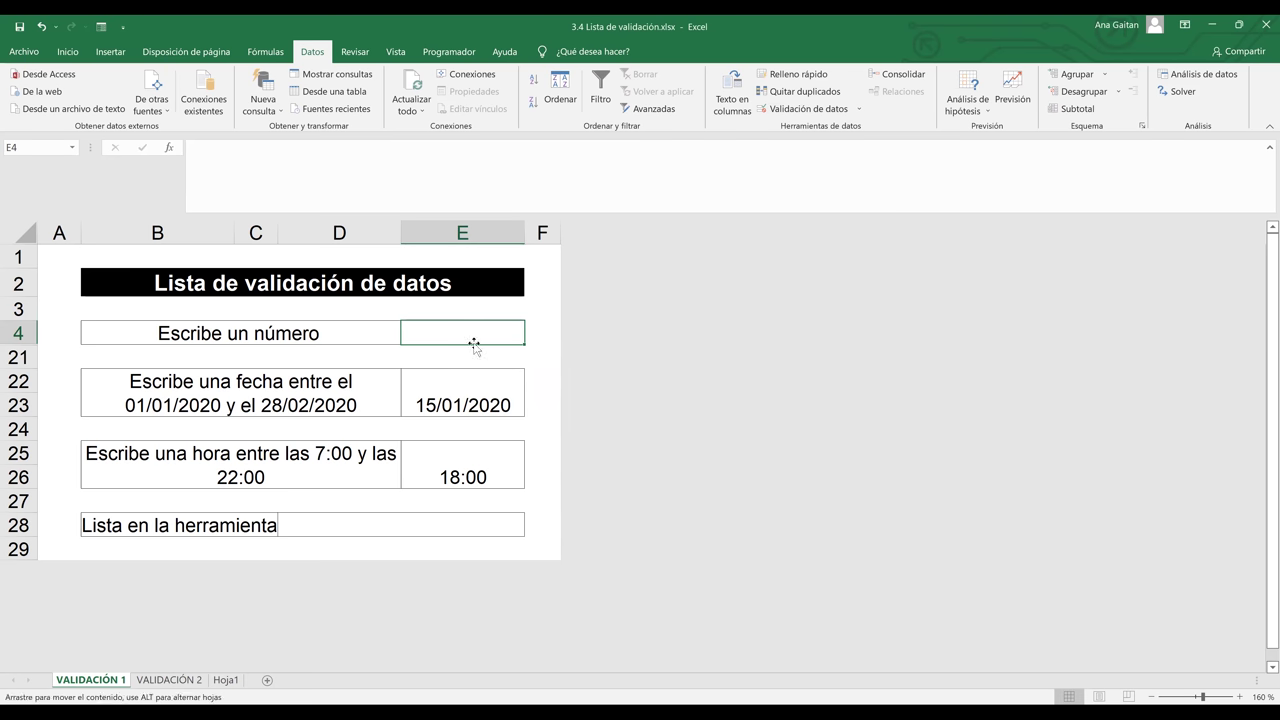
Confirm entering 1 in E4 shows the 'INGRESE UN VALOR VALIDO' alert, then revisit validation settings
{"action": "type", "text": "1"}
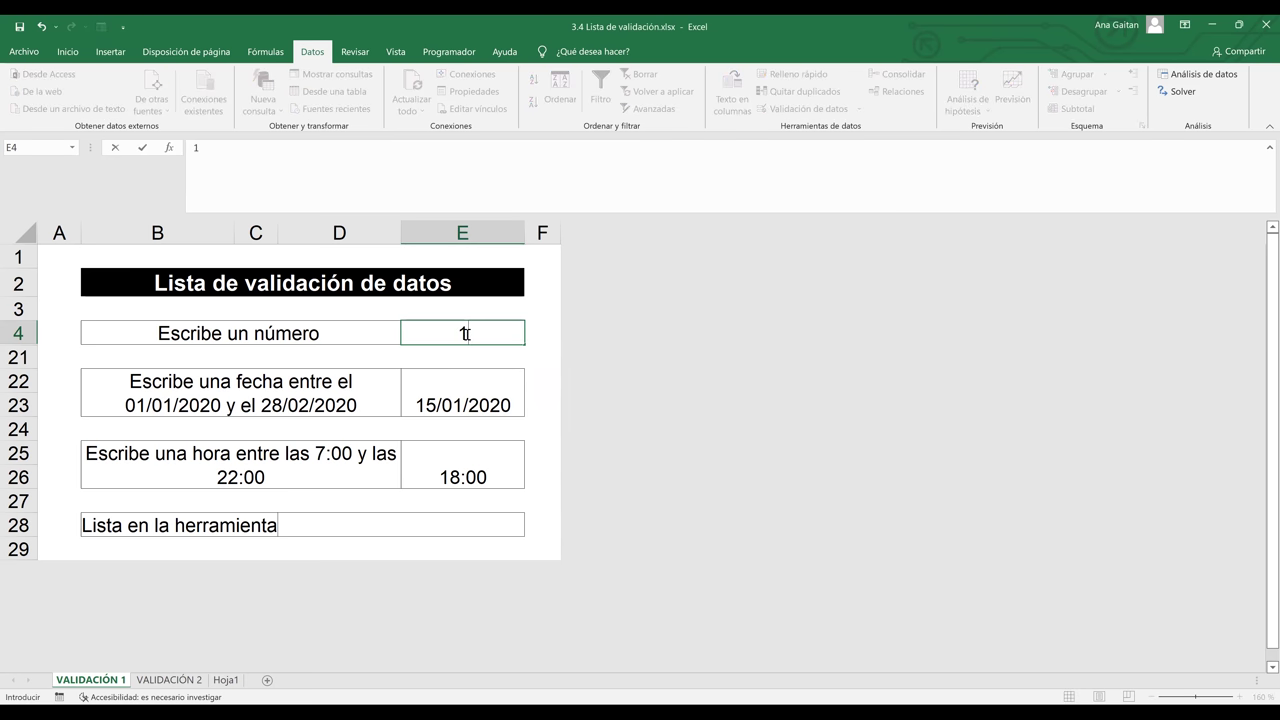
{"action": "key", "text": "Return"}
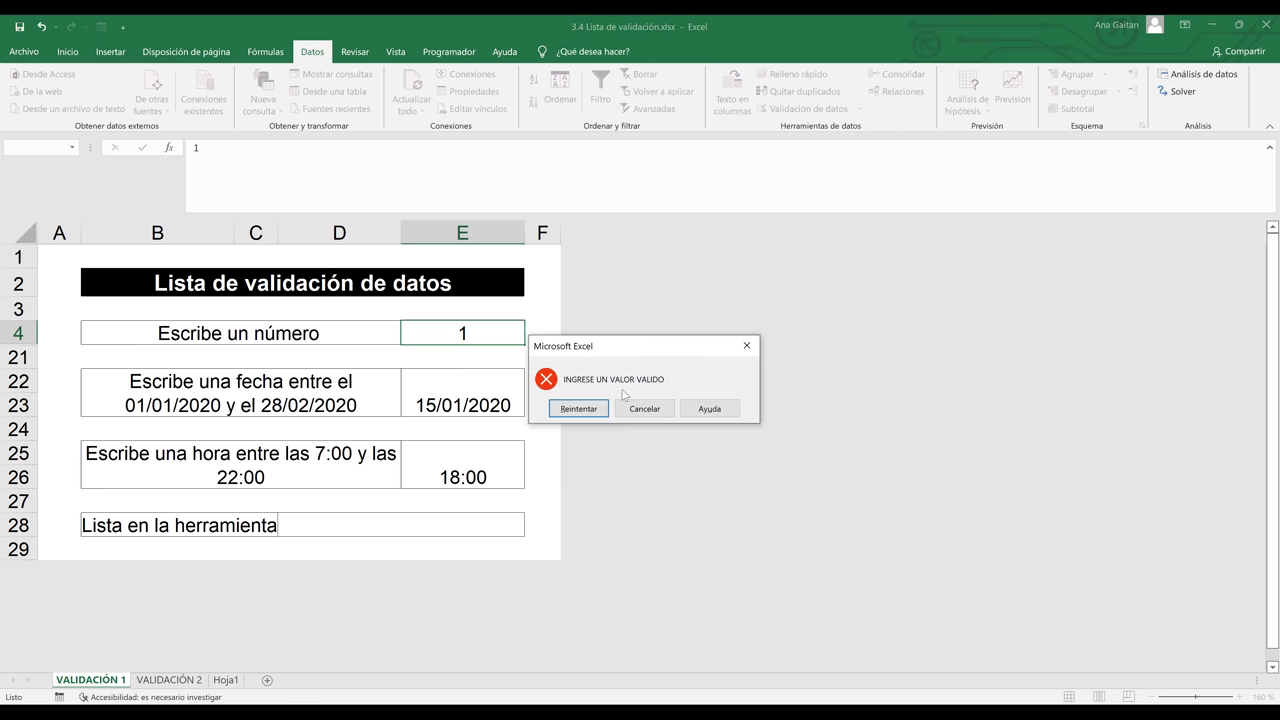
{"action": "left_click", "coordinate": [642, 409]}
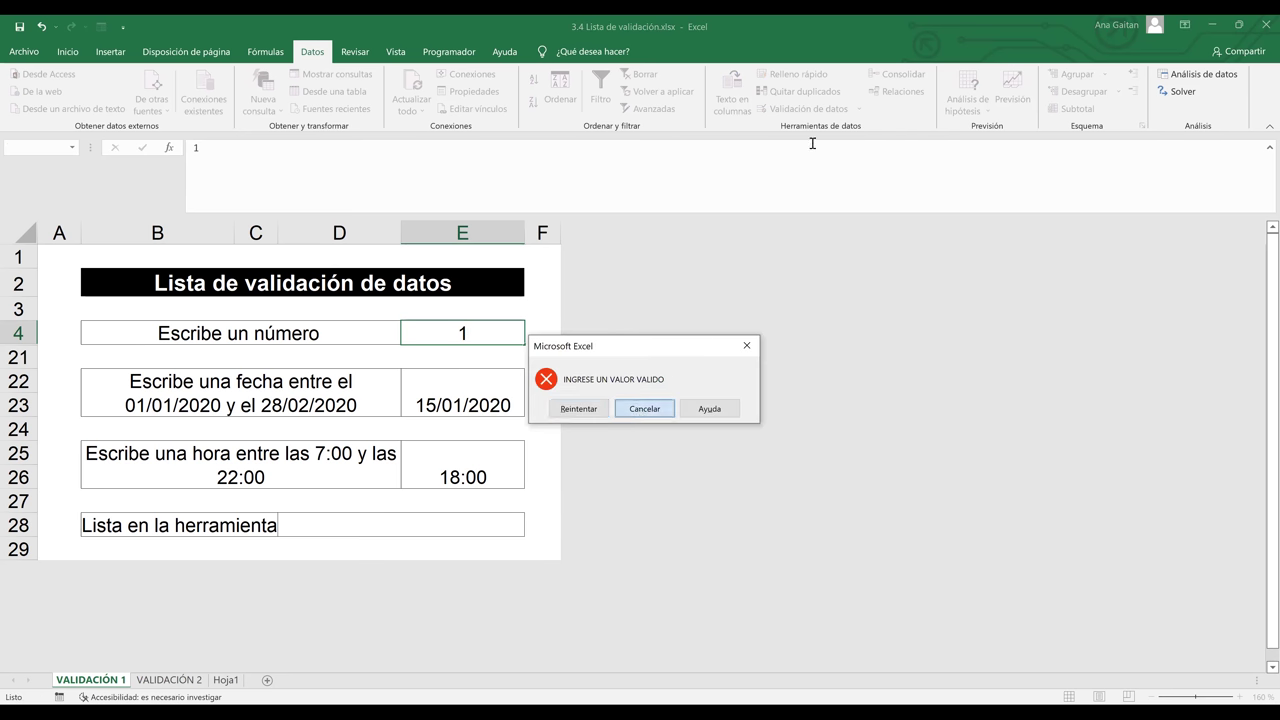
{"action": "left_click", "coordinate": [827, 112]}
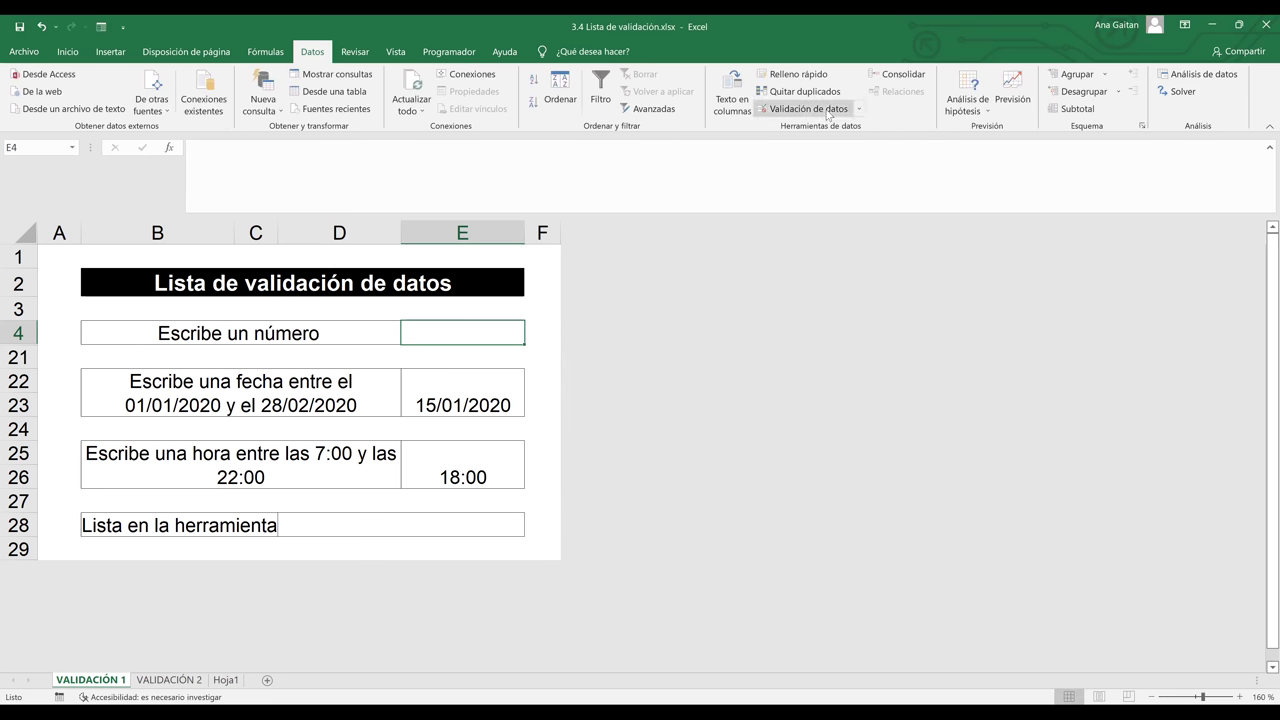
Review the error alert settings and enter the valid value 20 in E4
{"action": "left_click", "coordinate": [851, 201]}
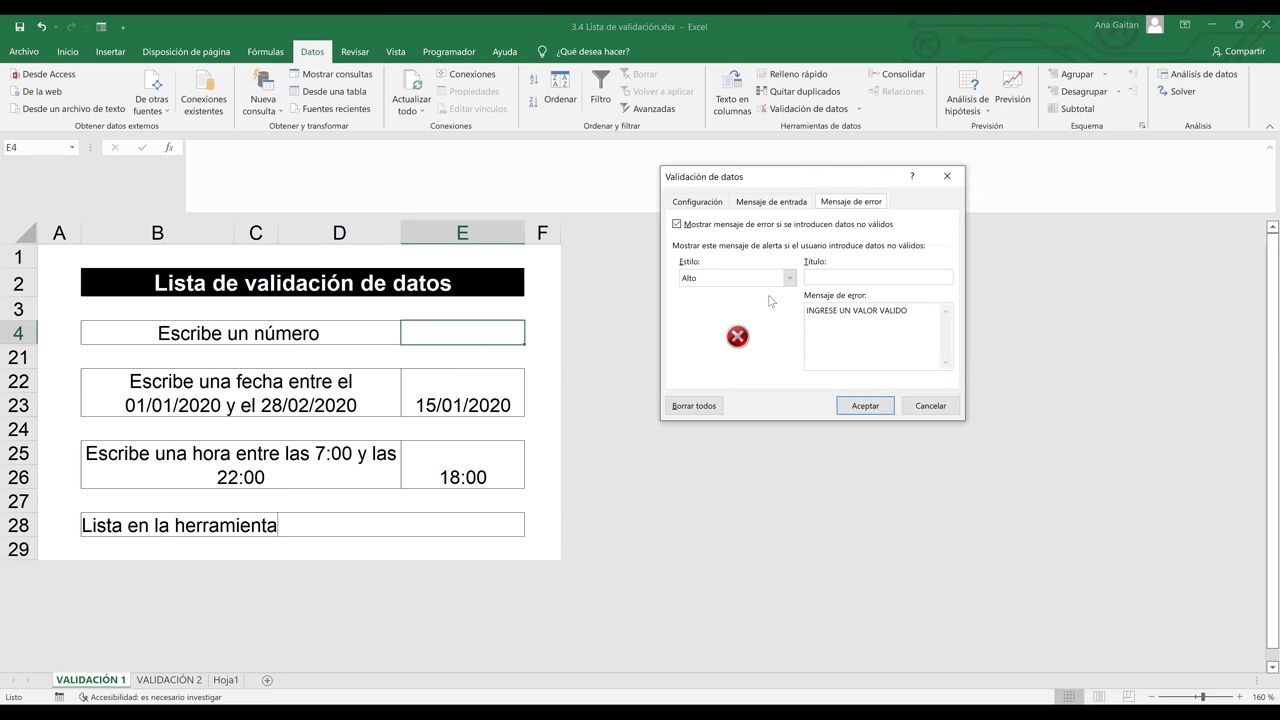
{"action": "left_click", "coordinate": [866, 406]}
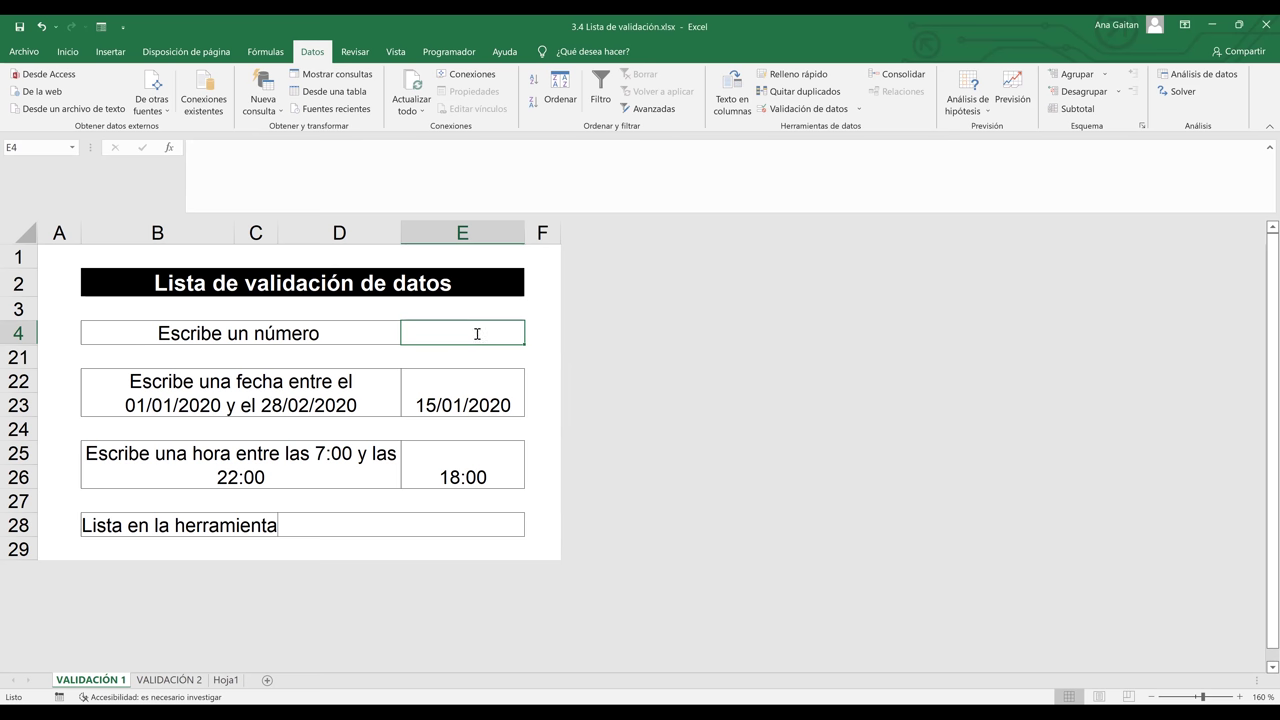
{"action": "type", "text": "20"}
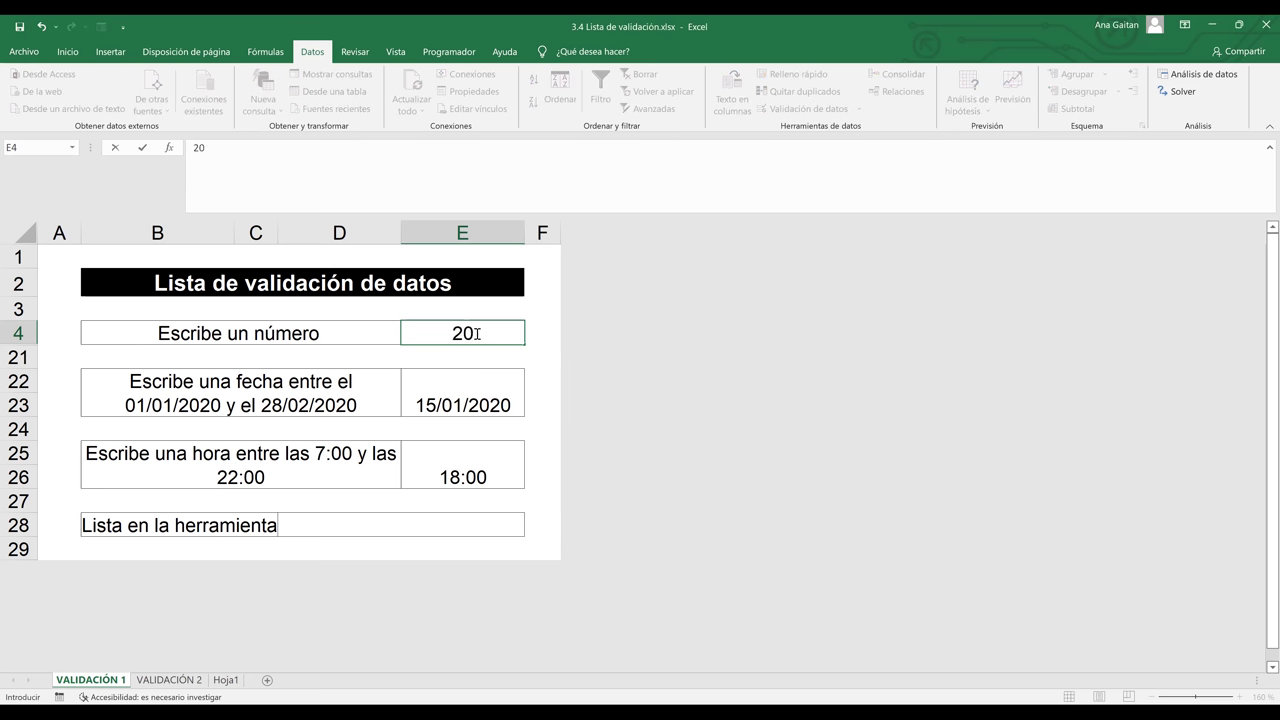
{"action": "key", "text": "Return"}
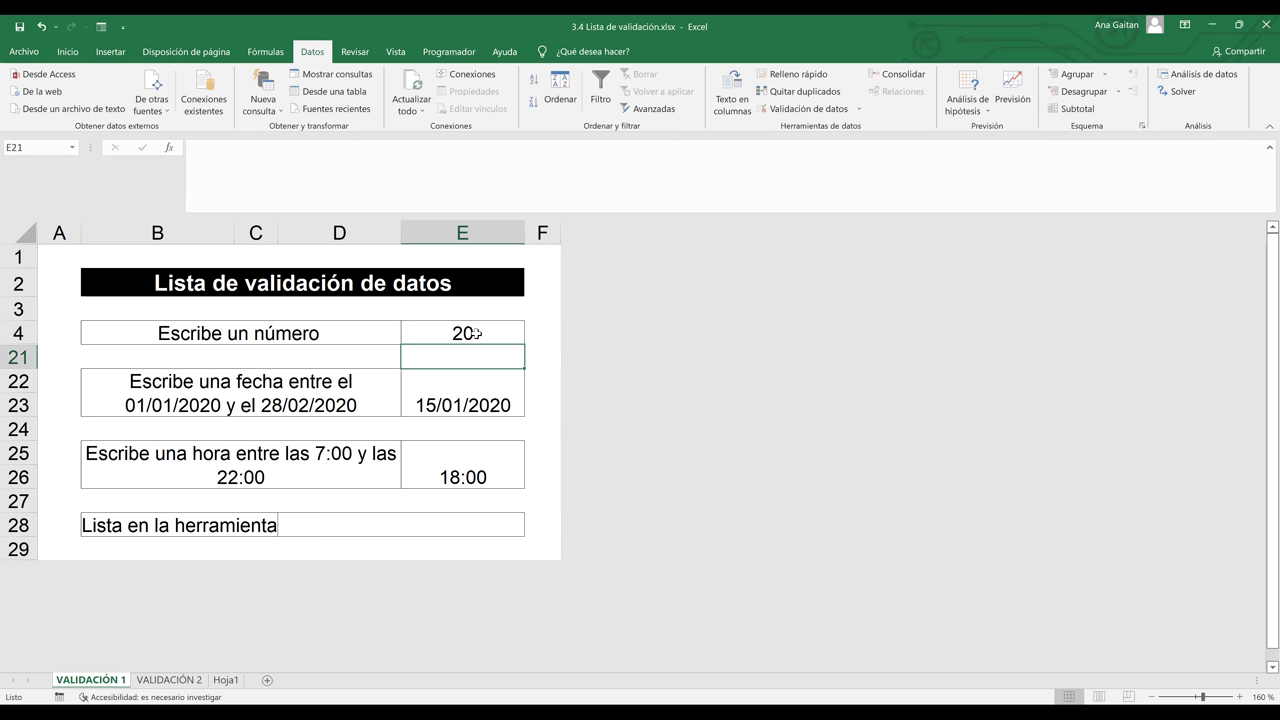
Switch to the Hoja1 sheet with its month and weekday lists
{"action": "left_click", "coordinate": [354, 350]}
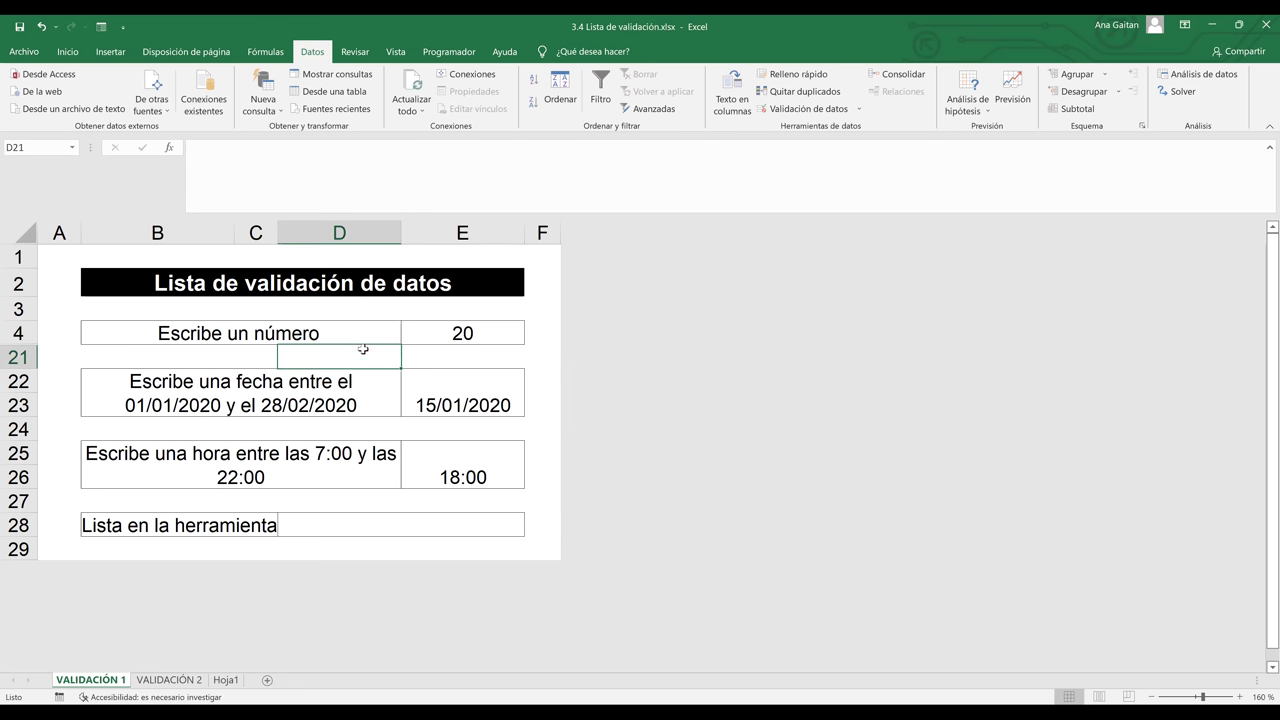
{"action": "left_click", "coordinate": [354, 330]}
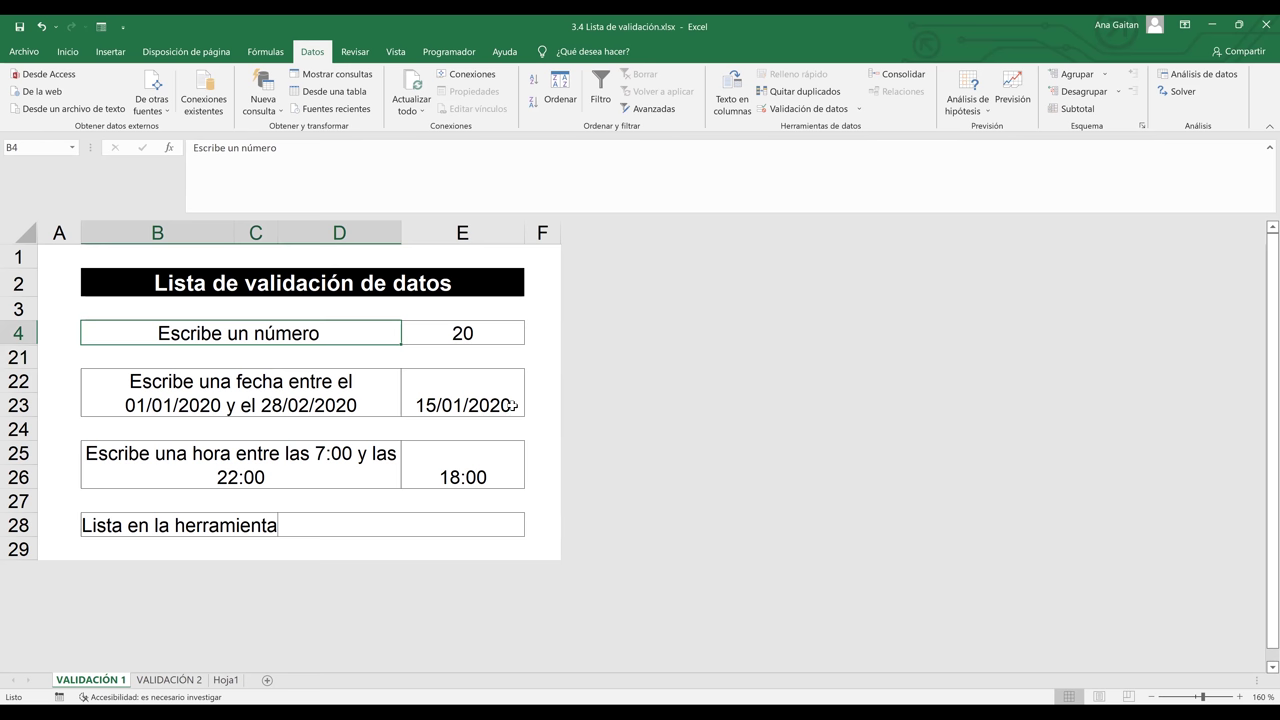
{"action": "left_click", "coordinate": [226, 681]}
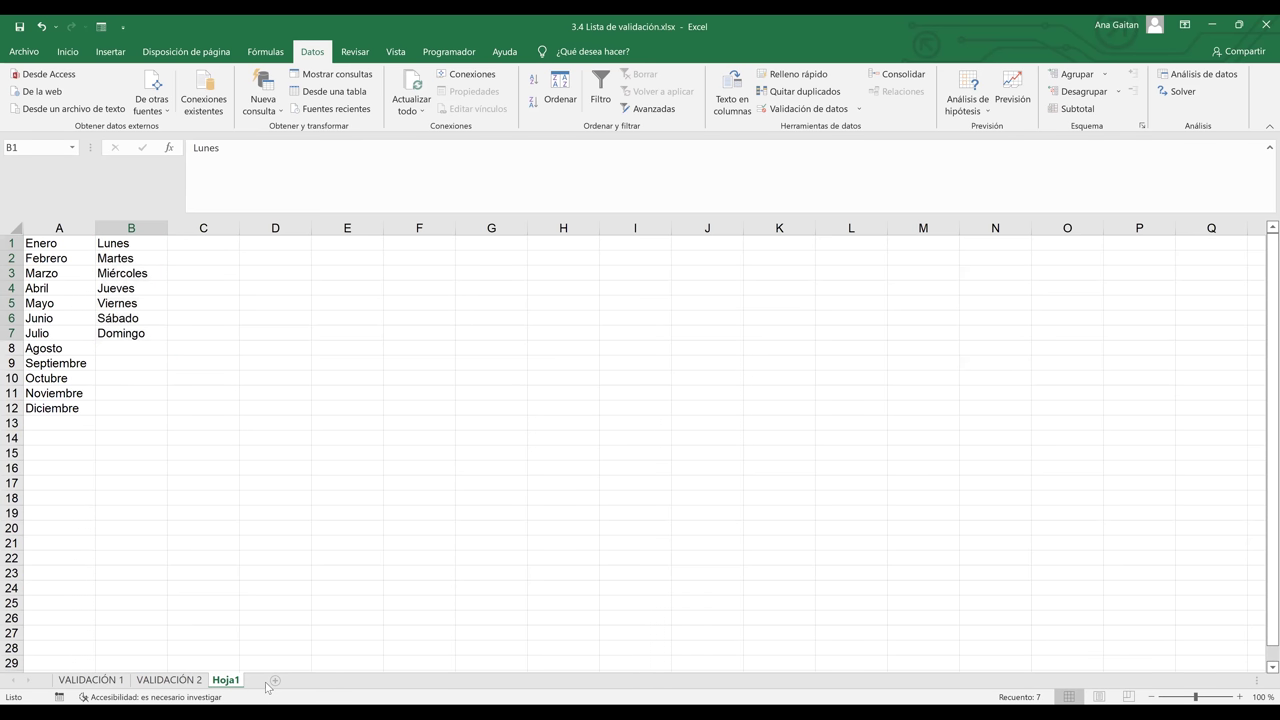
Insert the new sheet Hoja2, zoom in, and select cell B3
{"action": "left_click", "coordinate": [270, 682]}
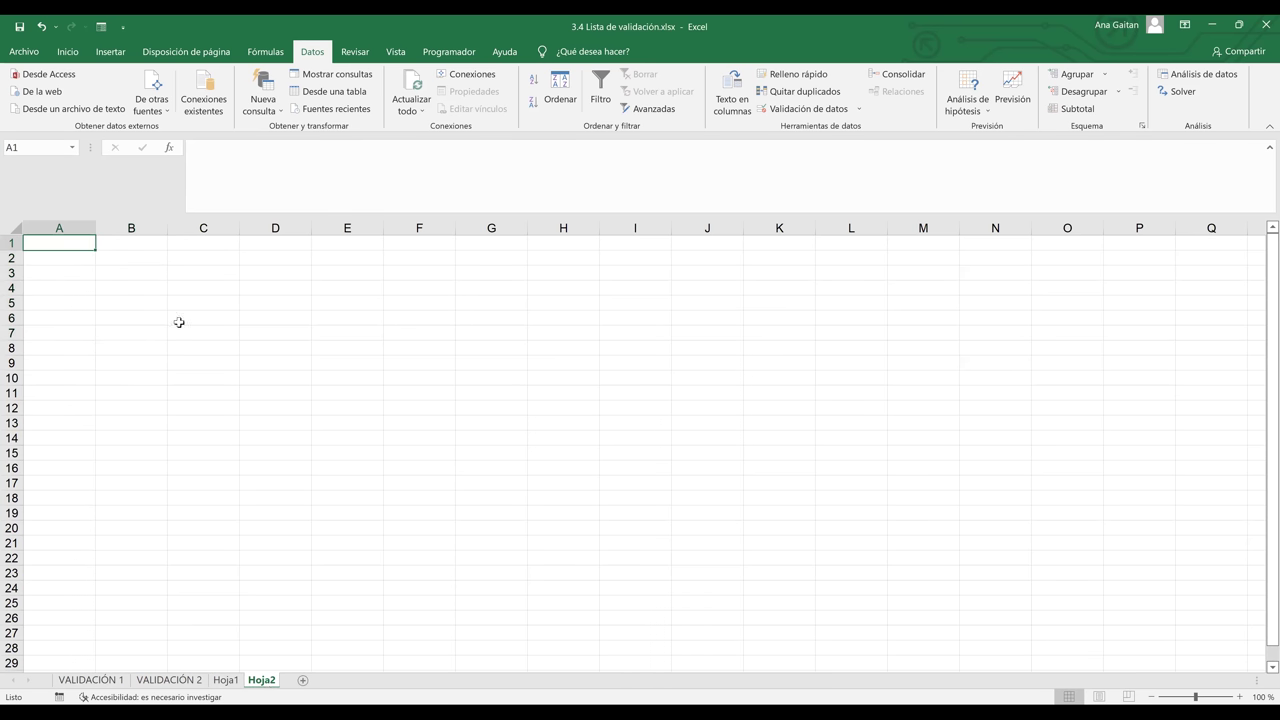
{"action": "left_click", "coordinate": [1240, 697]}
{"action": "left_click", "coordinate": [1240, 697]}
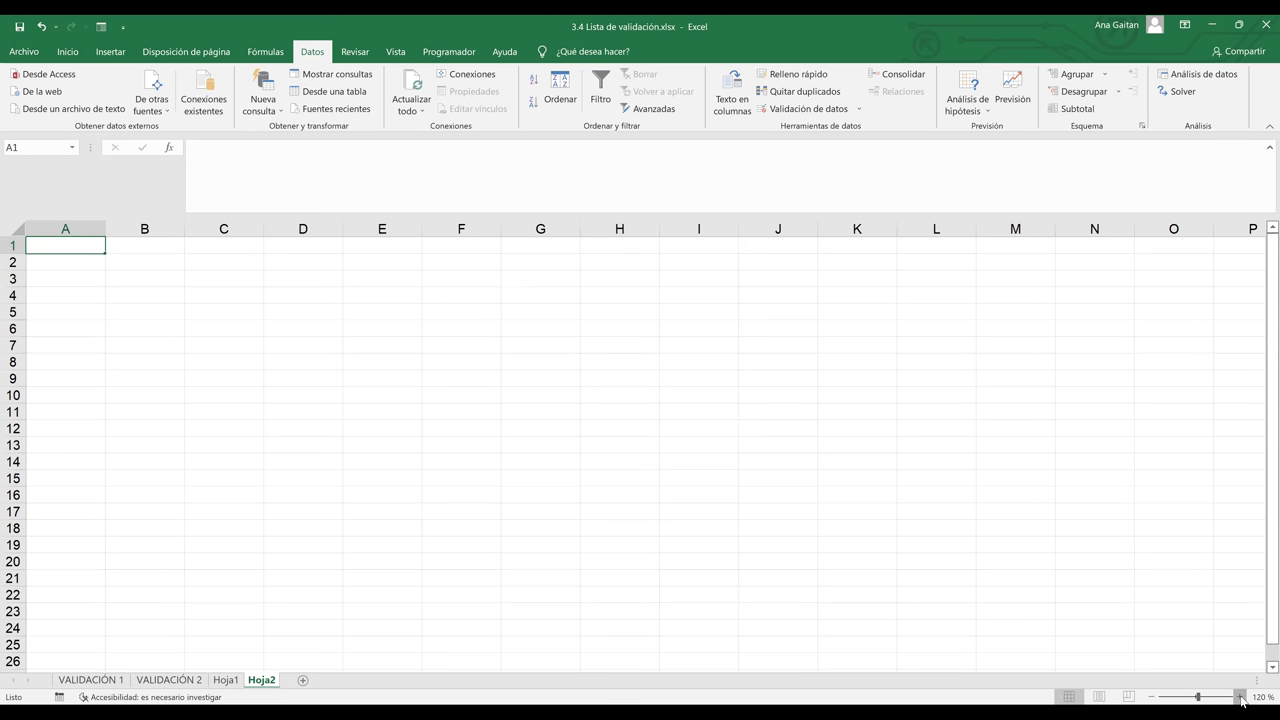
{"action": "left_click", "coordinate": [1240, 697]}
{"action": "left_click", "coordinate": [1240, 697]}
{"action": "left_click", "coordinate": [1240, 697]}
{"action": "left_click", "coordinate": [1240, 697]}
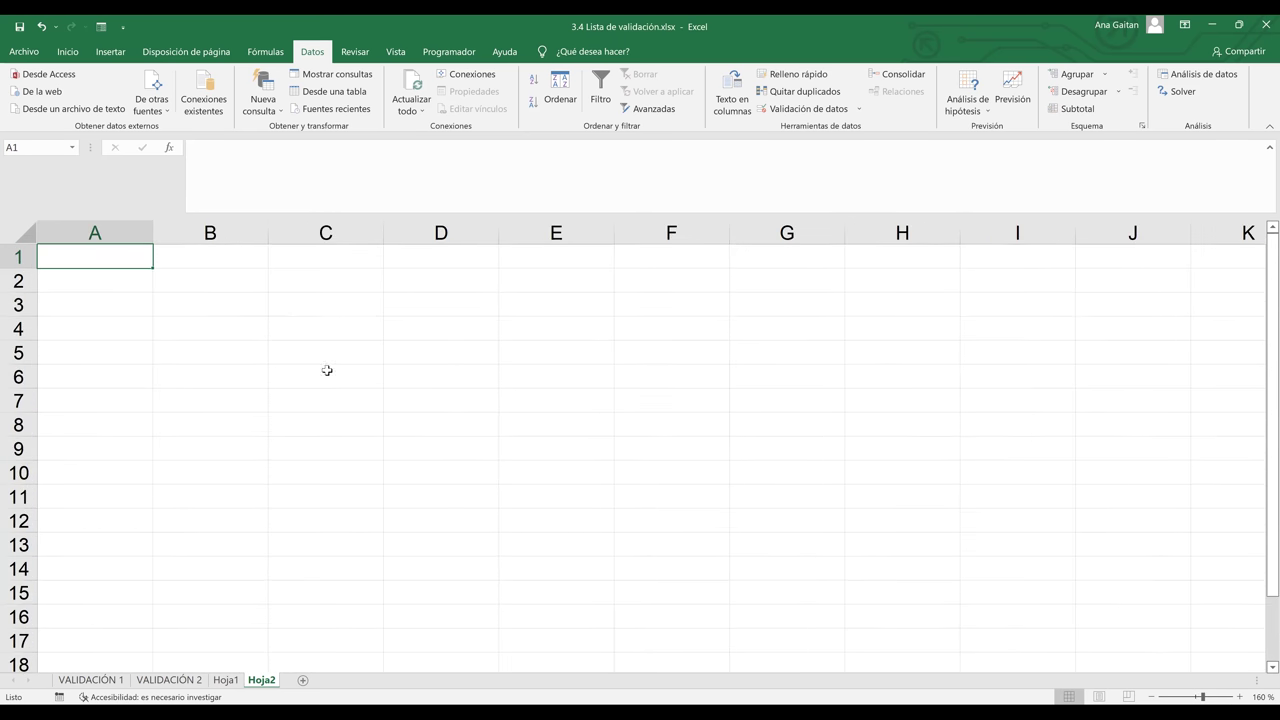
{"action": "left_click", "coordinate": [224, 307]}
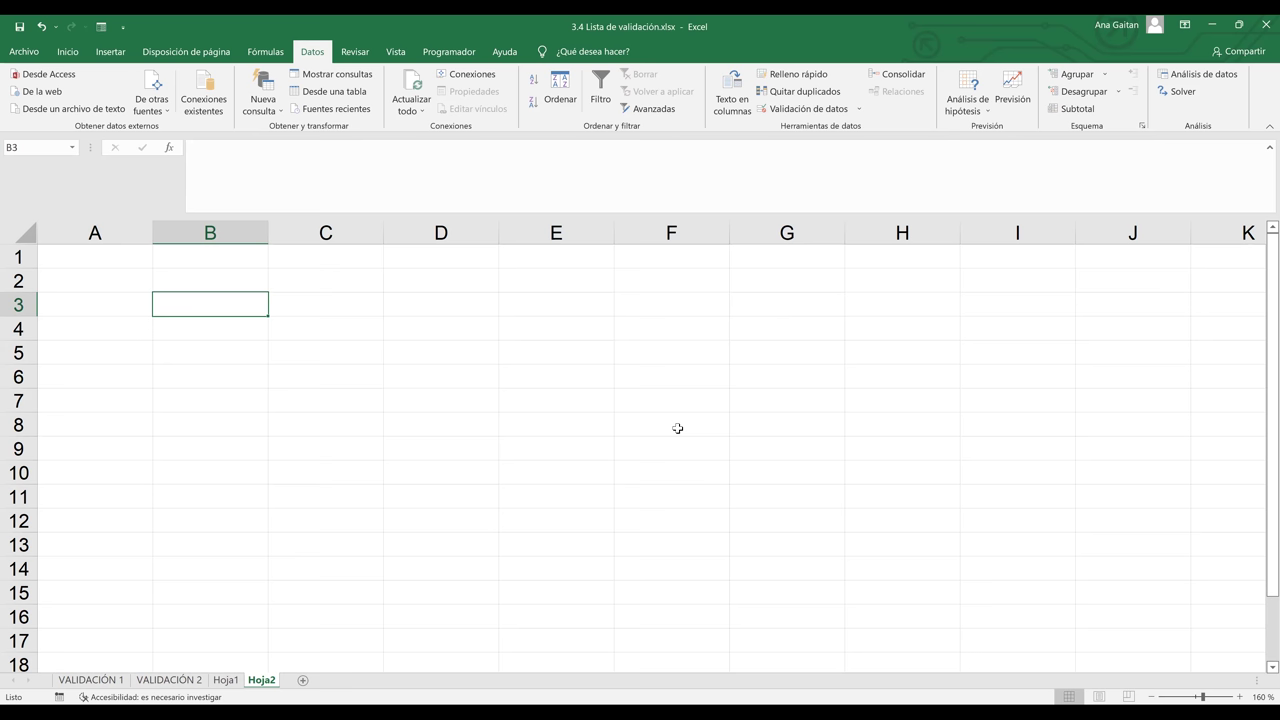
Enter the headers N° in B3 and CODIGO in C3
{"action": "type", "text": "n"}
{"action": "key", "text": "BackSpace"}
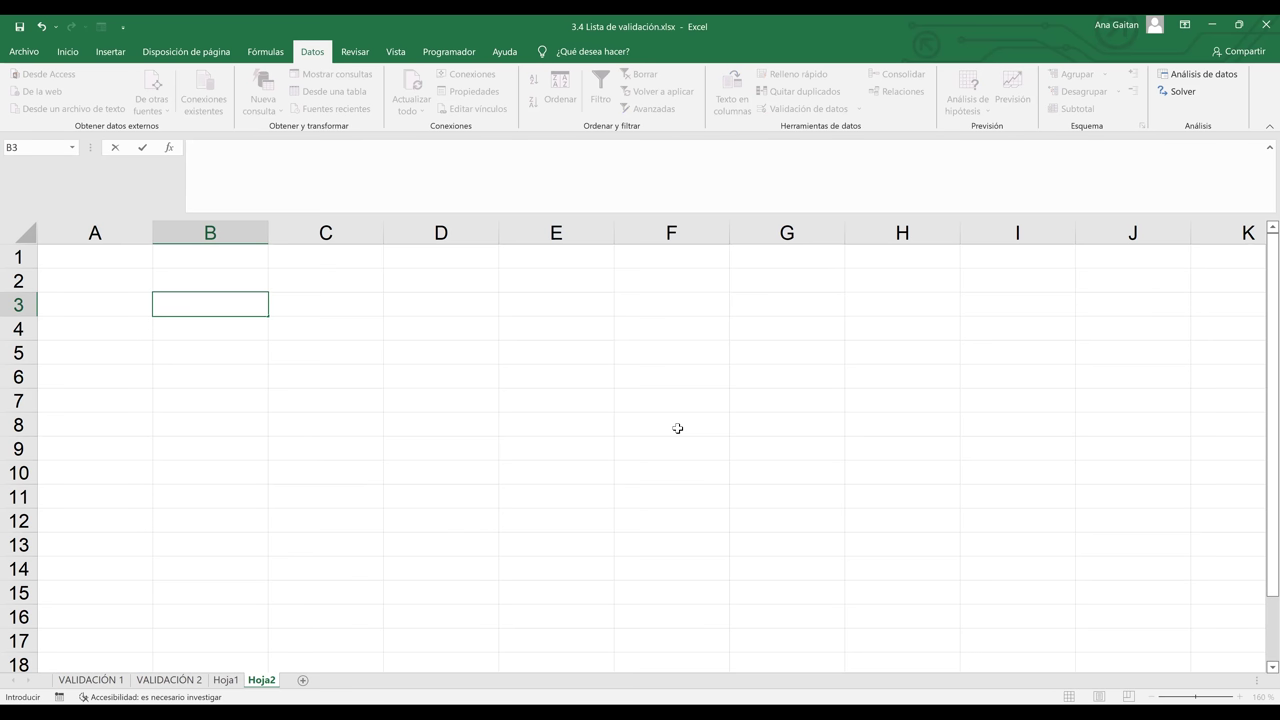
{"action": "type", "text": "n"}
{"action": "key", "text": "BackSpace"}
{"action": "type", "text": "N°"}
{"action": "key", "text": "Tab"}
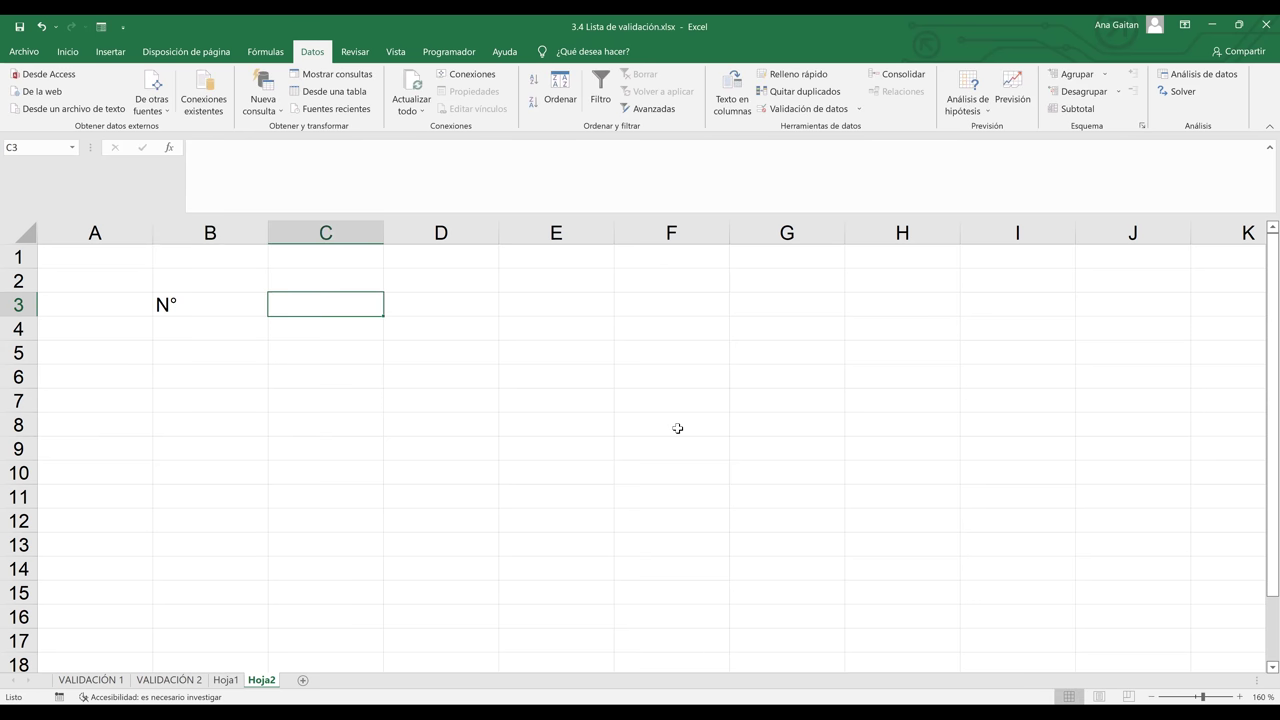
{"action": "type", "text": "c"}
{"action": "key", "text": "BackSpace"}
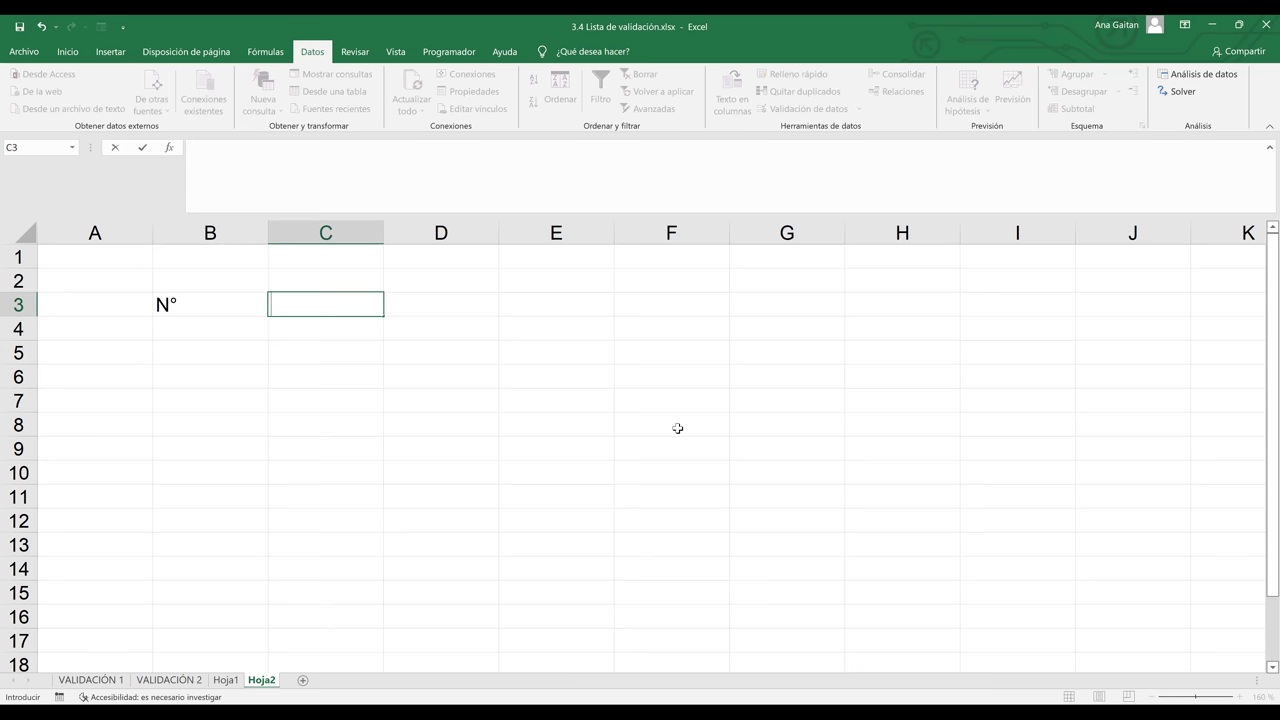
{"action": "type", "text": "cO"}
{"action": "key", "text": "BackSpace"}
{"action": "key", "text": "BackSpace"}
{"action": "type", "text": "CODIGO"}
{"action": "key", "text": "Tab"}
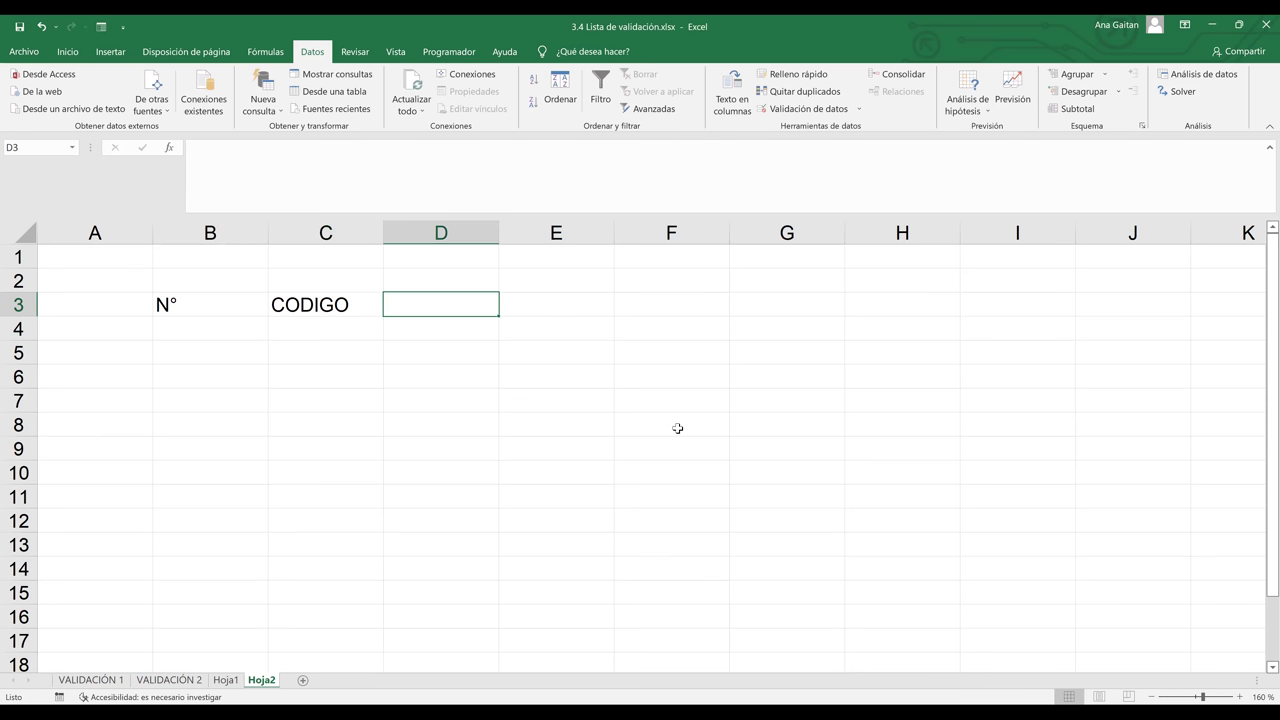
Add NOMBRE DEL CURSO in D3, widen column D, and N° DE PARTICIPANTES in E3
{"action": "type", "text": "NOMBRE DEL CURSO"}
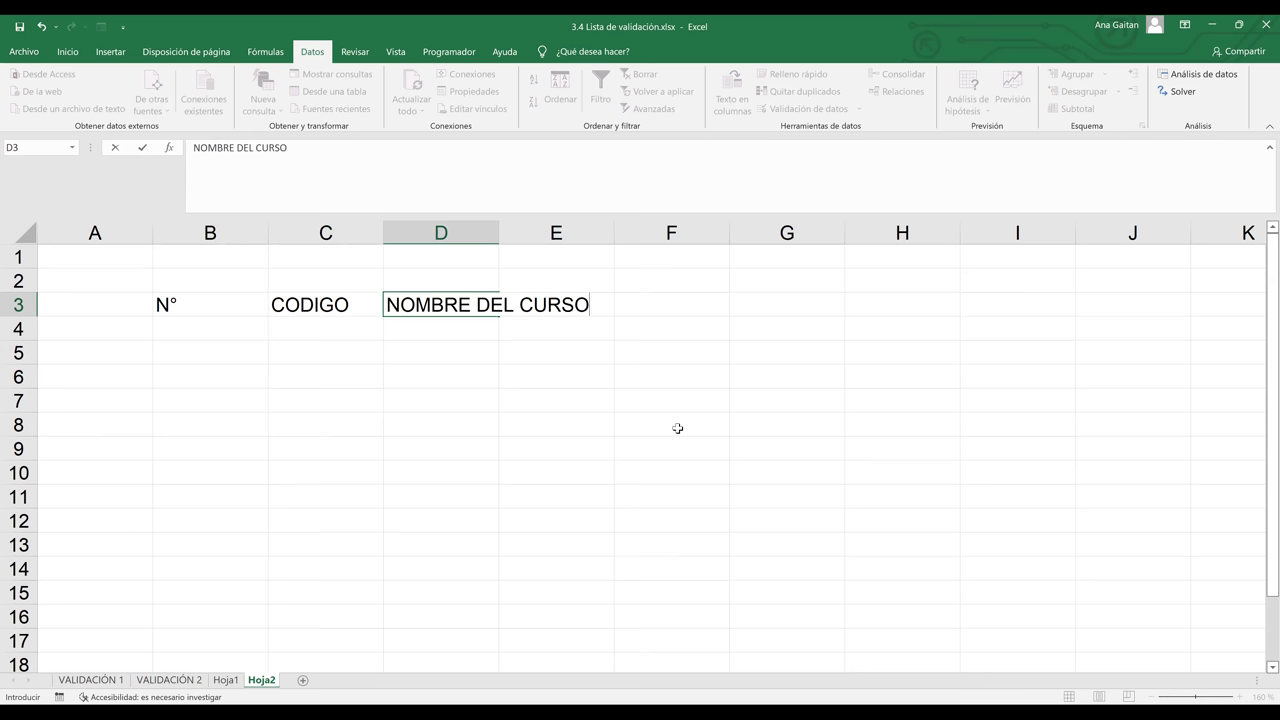
{"action": "key", "text": "Tab"}
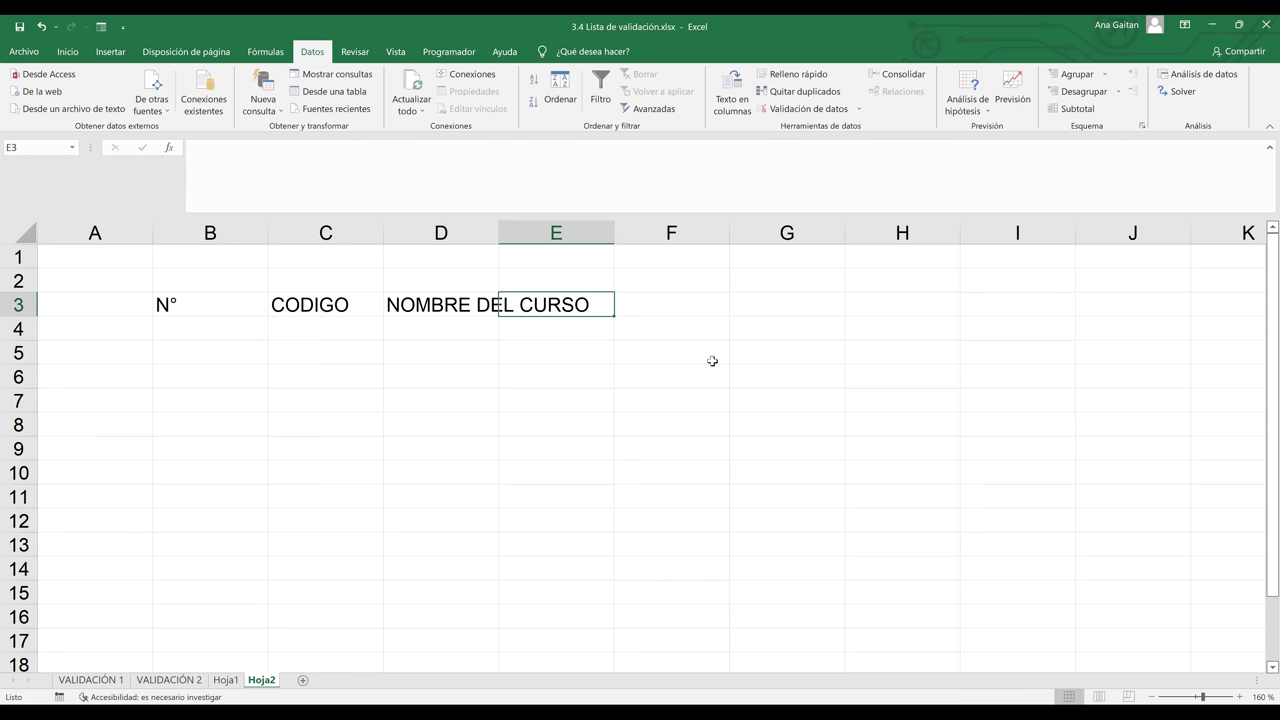
{"action": "left_click_drag", "start_coordinate": [499, 228], "coordinate": [654, 301]}
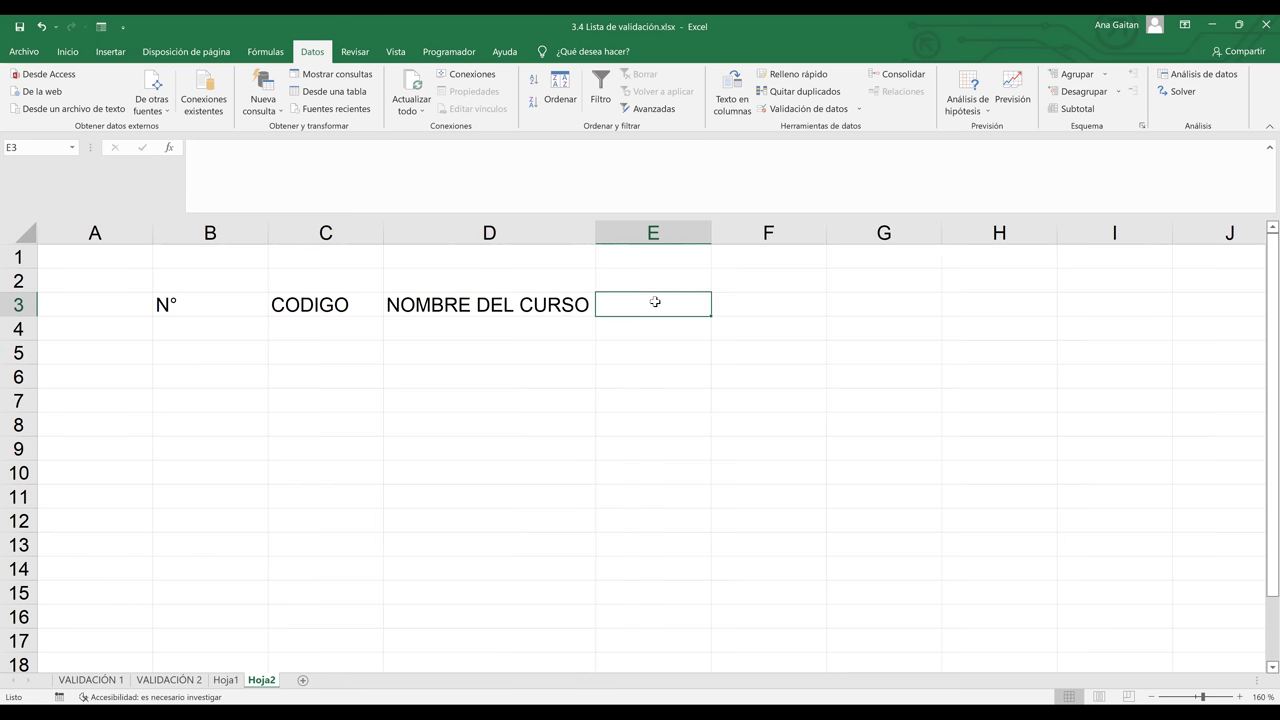
{"action": "type", "text": "N!"}
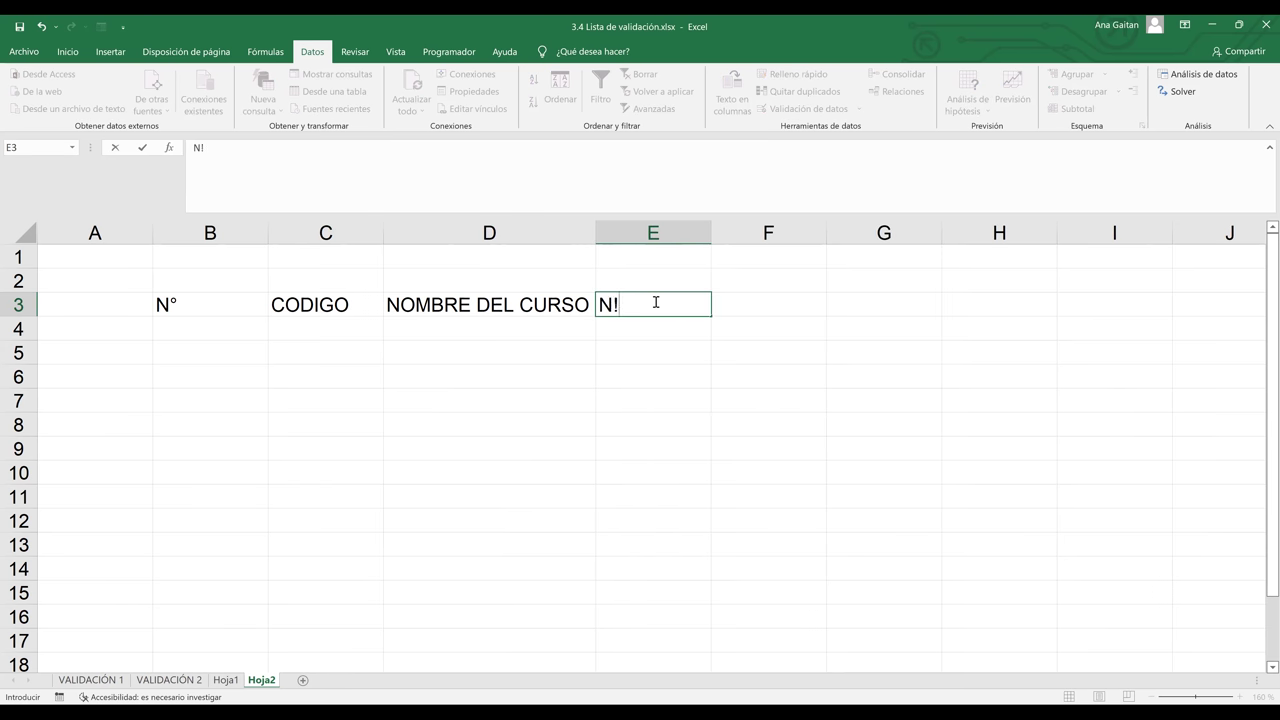
{"action": "key", "text": "BackSpace"}
{"action": "type", "text": "° DE PAR"}
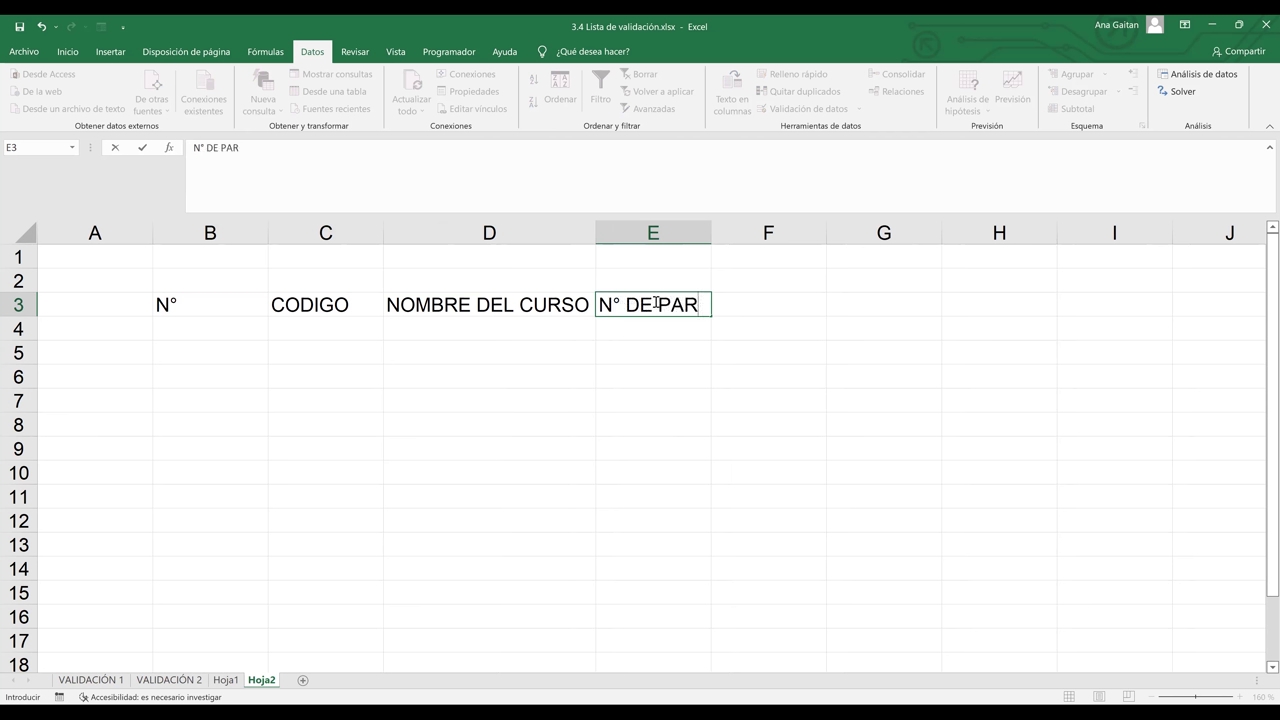
{"action": "type", "text": "TICIPANTES"}
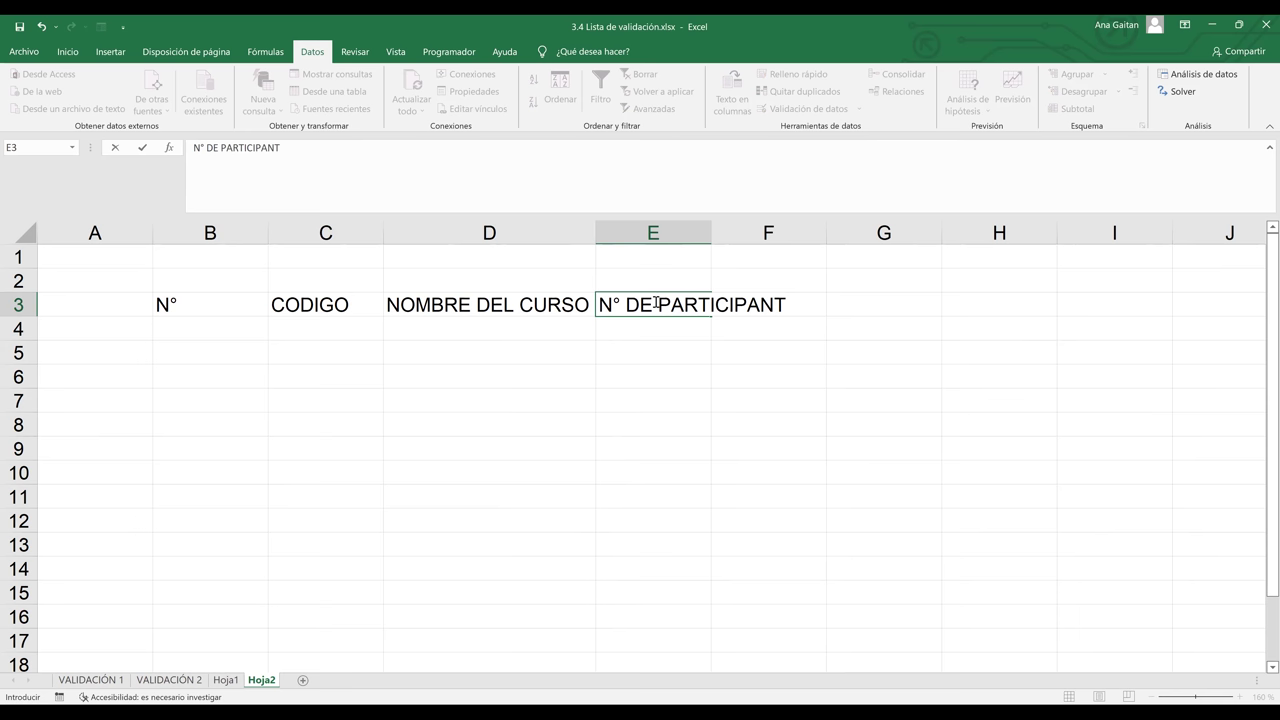
{"action": "key", "text": "Return"}
{"action": "key", "text": "Return"}
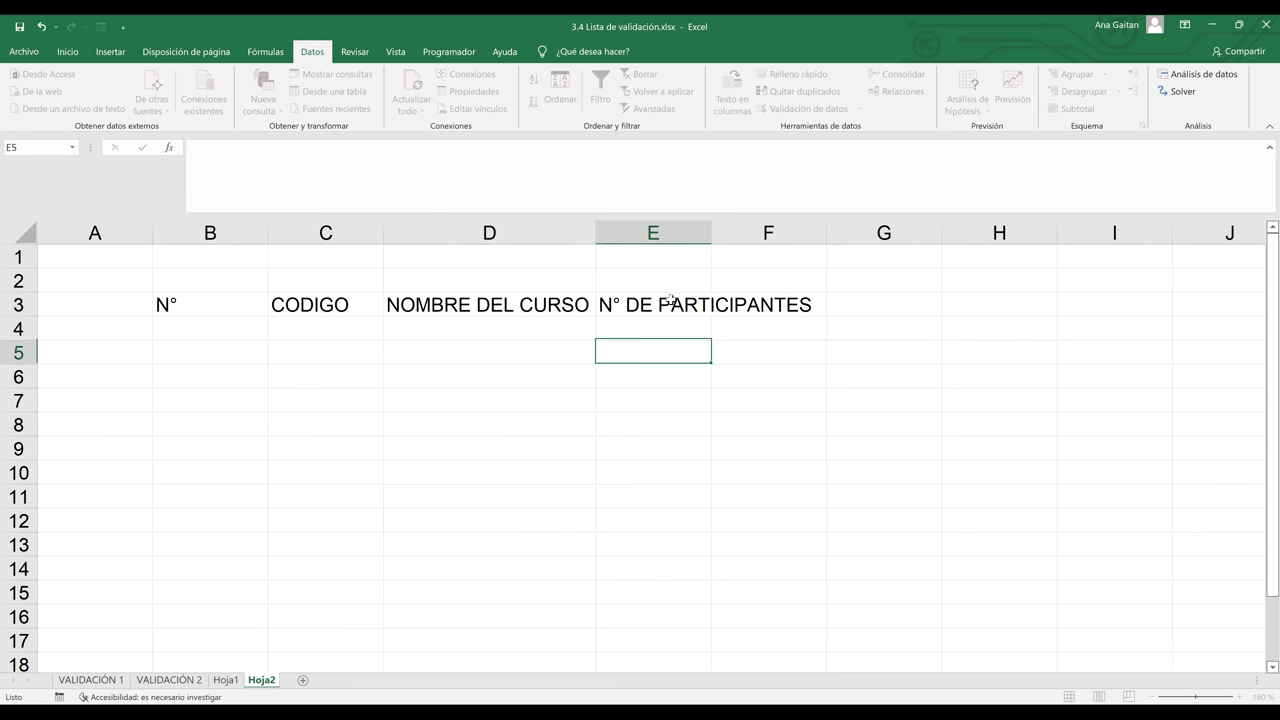
{"action": "key", "text": "Up"}
{"action": "key", "text": "Up"}
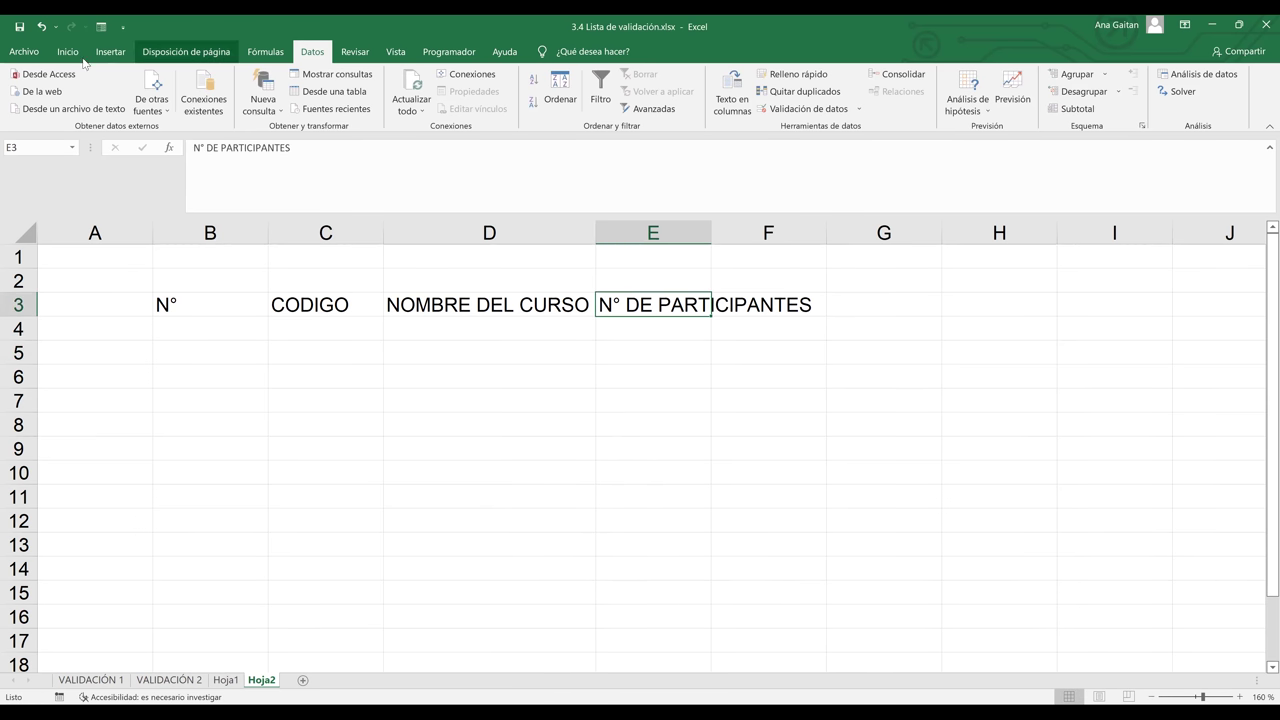
Wrap text in E3 and add a wrapped FECHA DE INICIO header in F3
{"action": "left_click", "coordinate": [67, 52]}
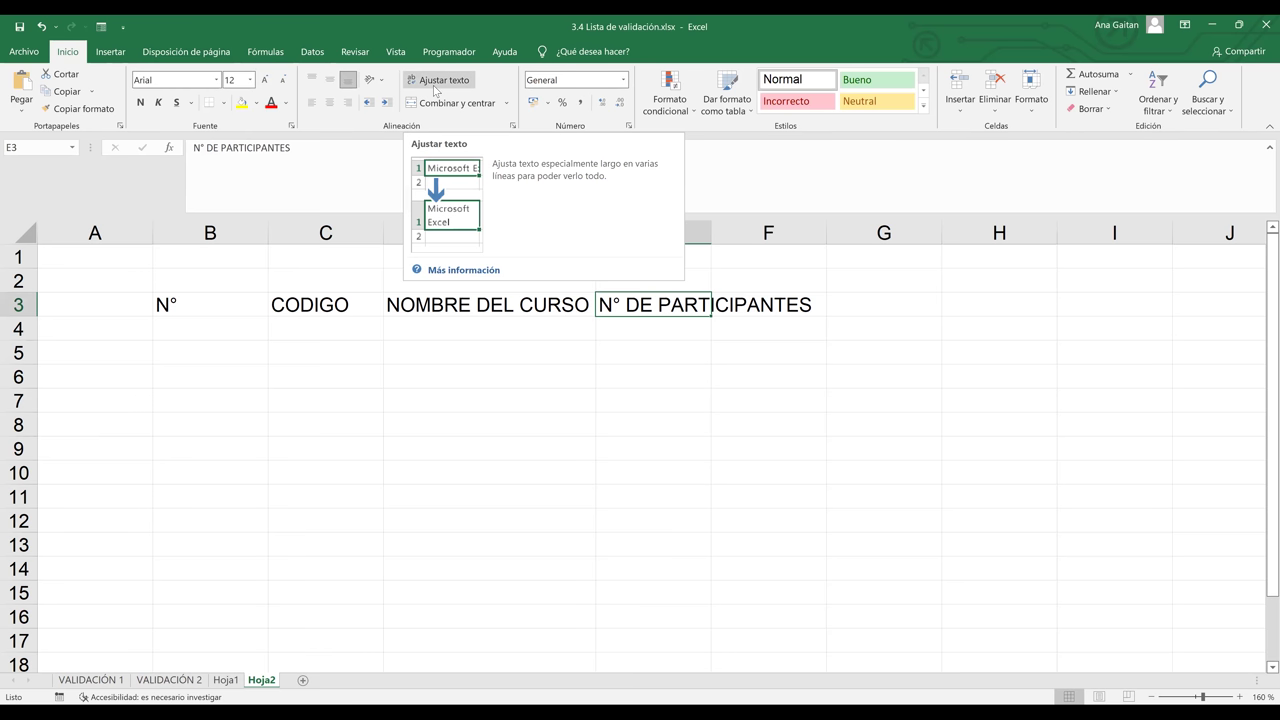
{"action": "left_click", "coordinate": [434, 88]}
{"action": "left_click", "coordinate": [771, 322]}
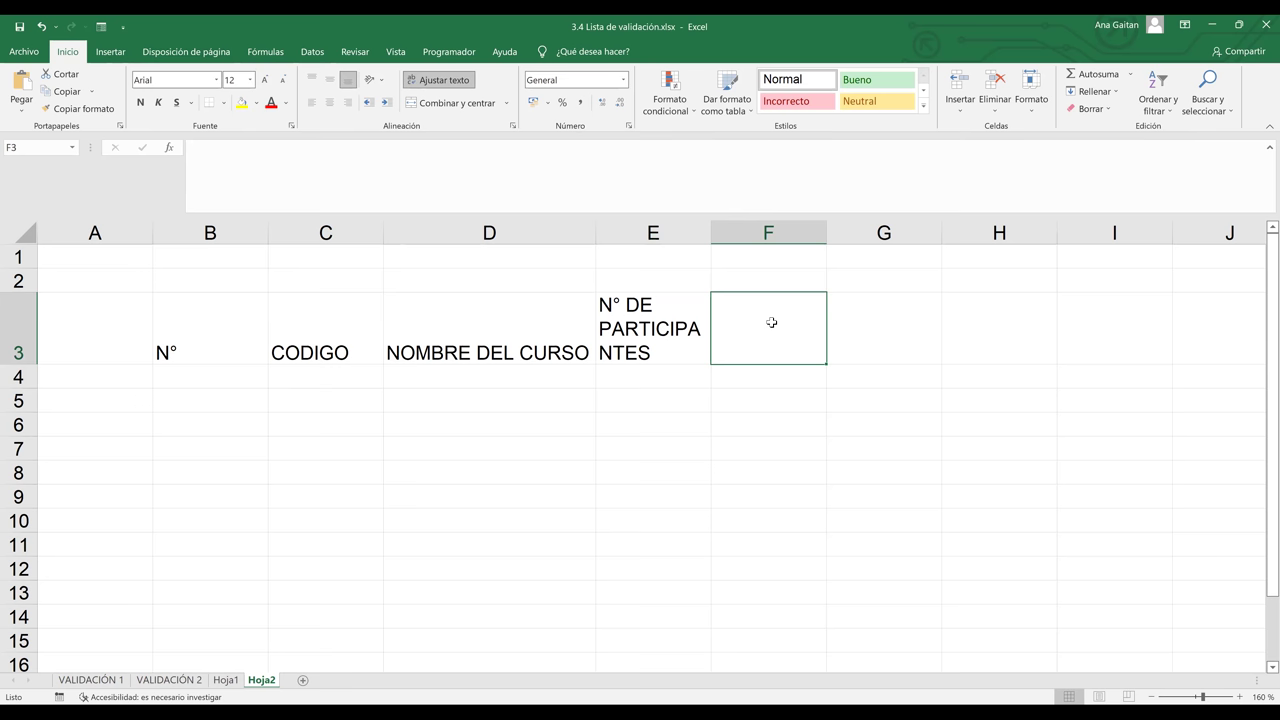
{"action": "type", "text": "FECHA DE"}
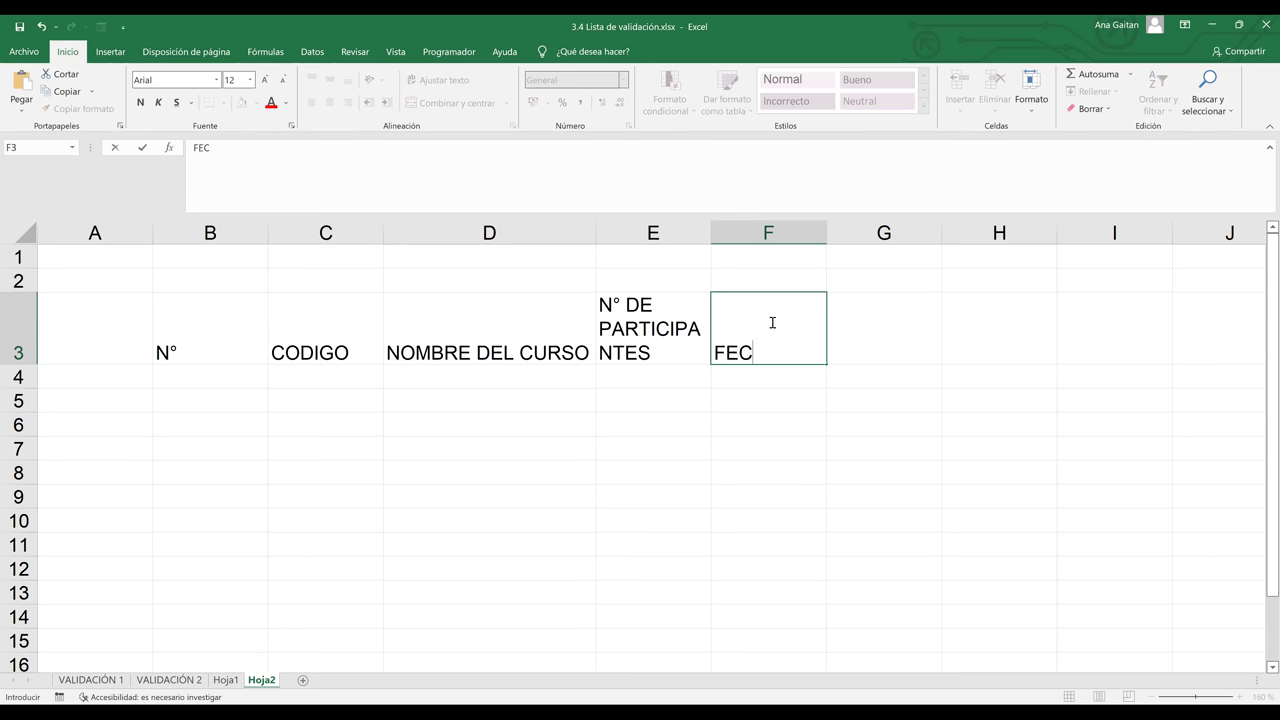
{"action": "type", "text": "INIC"}
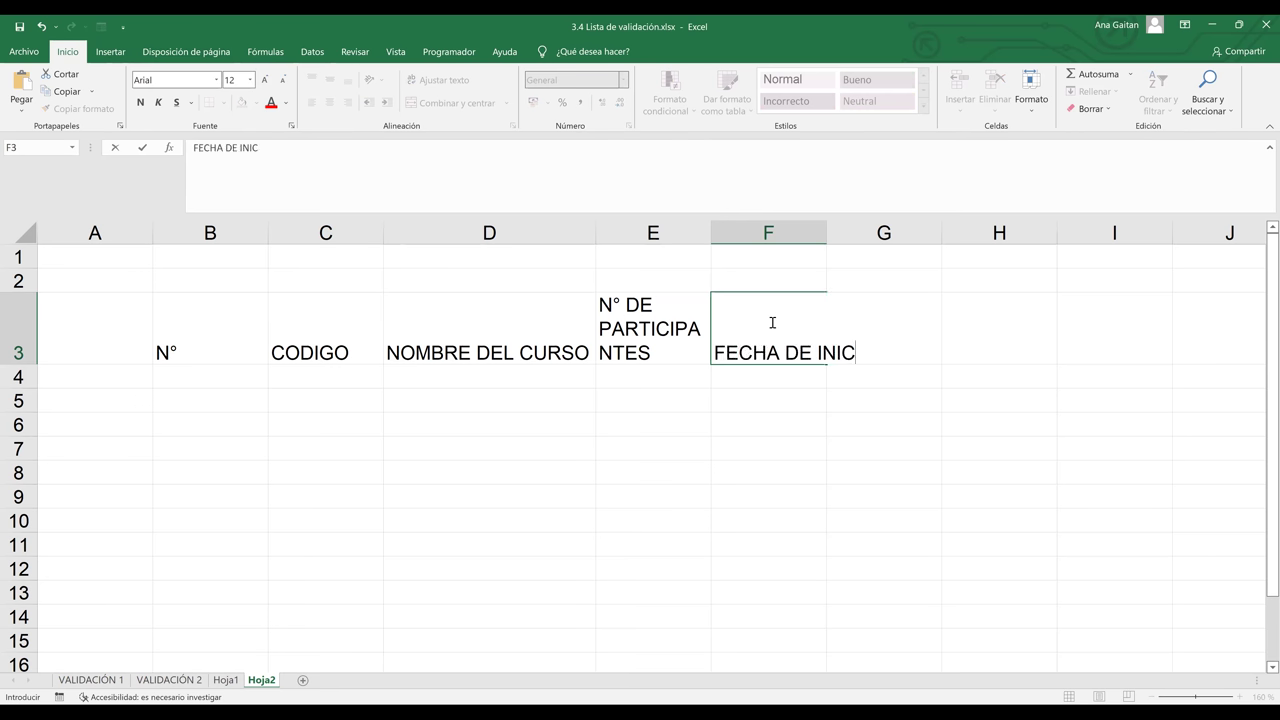
{"action": "type", "text": "IO"}
{"action": "left_click", "coordinate": [818, 452]}
{"action": "left_click", "coordinate": [789, 306]}
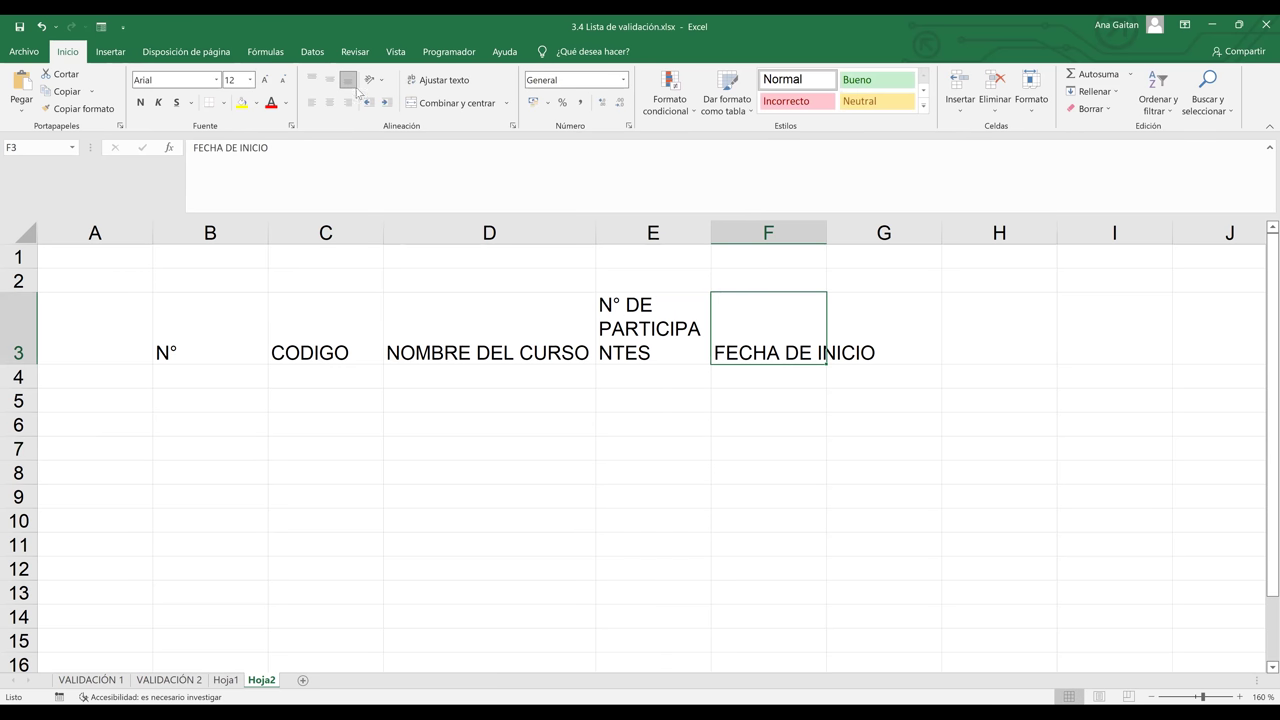
{"action": "left_click", "coordinate": [431, 80]}
Add a wrapped FECHA DE FINALIZACION header in G3, then select header row B3:G3
{"action": "left_click", "coordinate": [886, 319]}
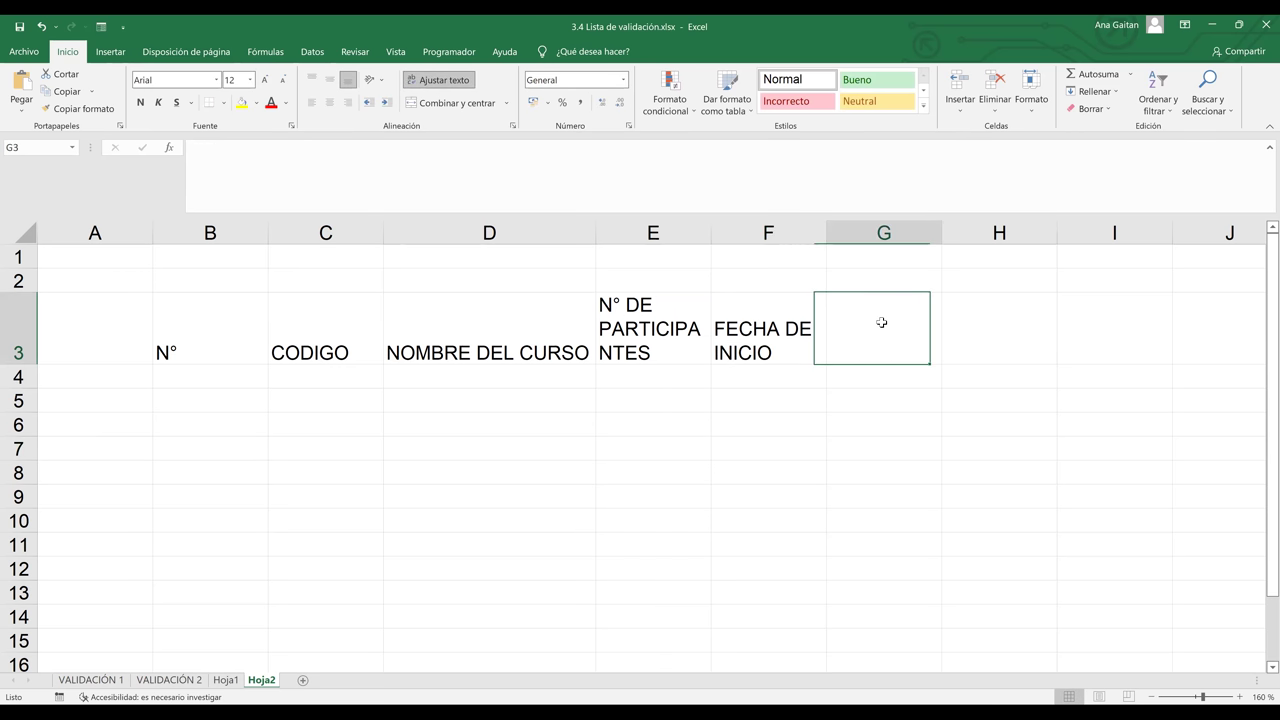
{"action": "type", "text": "FECHA D"}
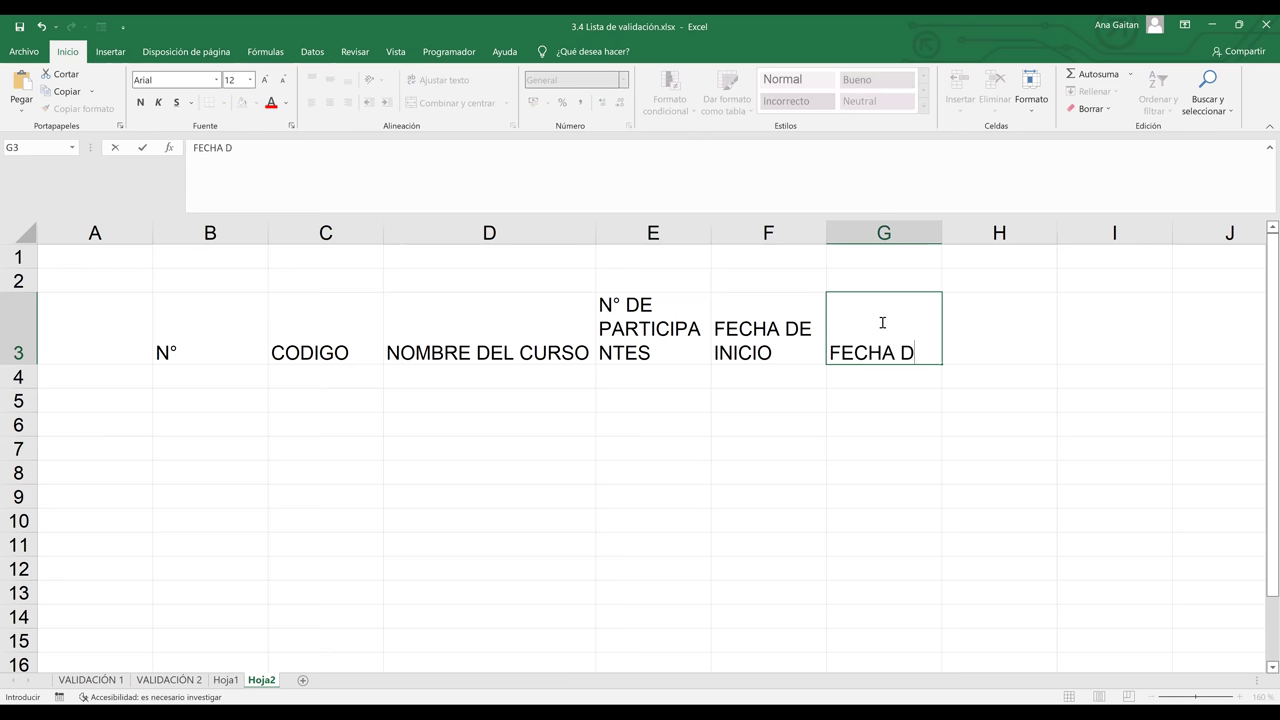
{"action": "type", "text": "E FINALIZACION"}
{"action": "key", "text": "Return"}
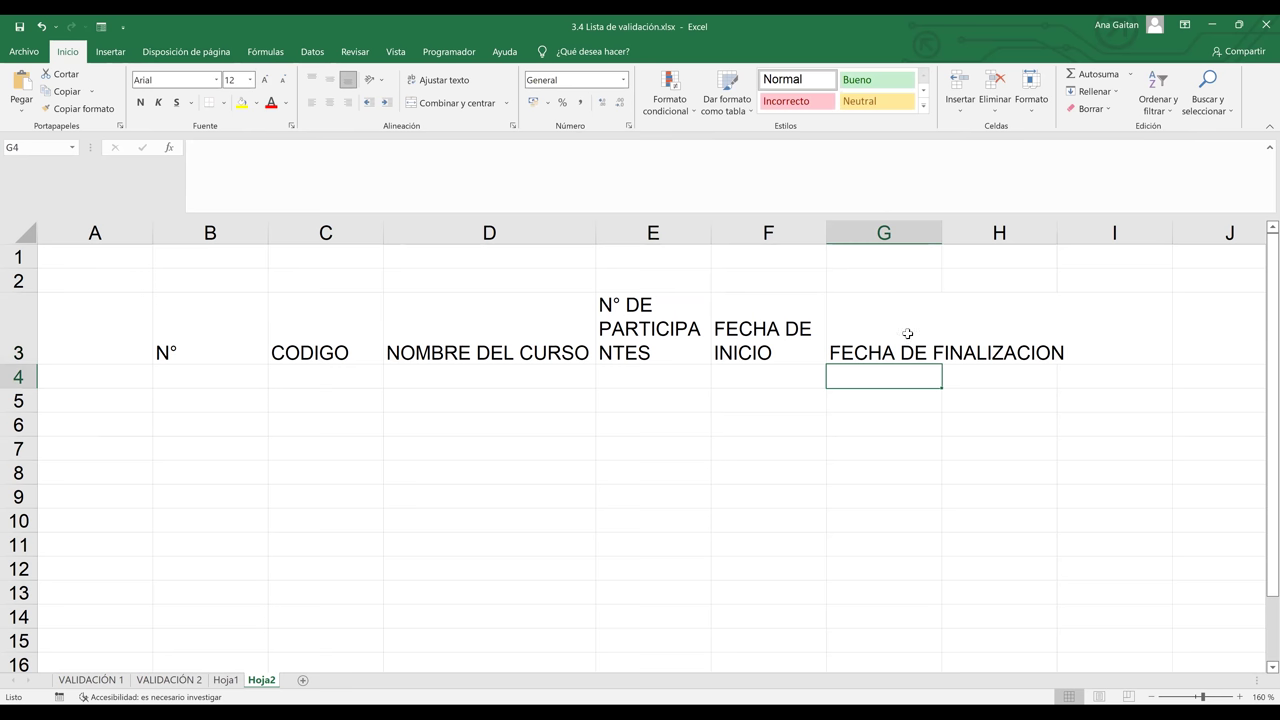
{"action": "left_click", "coordinate": [907, 333]}
{"action": "left_click", "coordinate": [440, 80]}
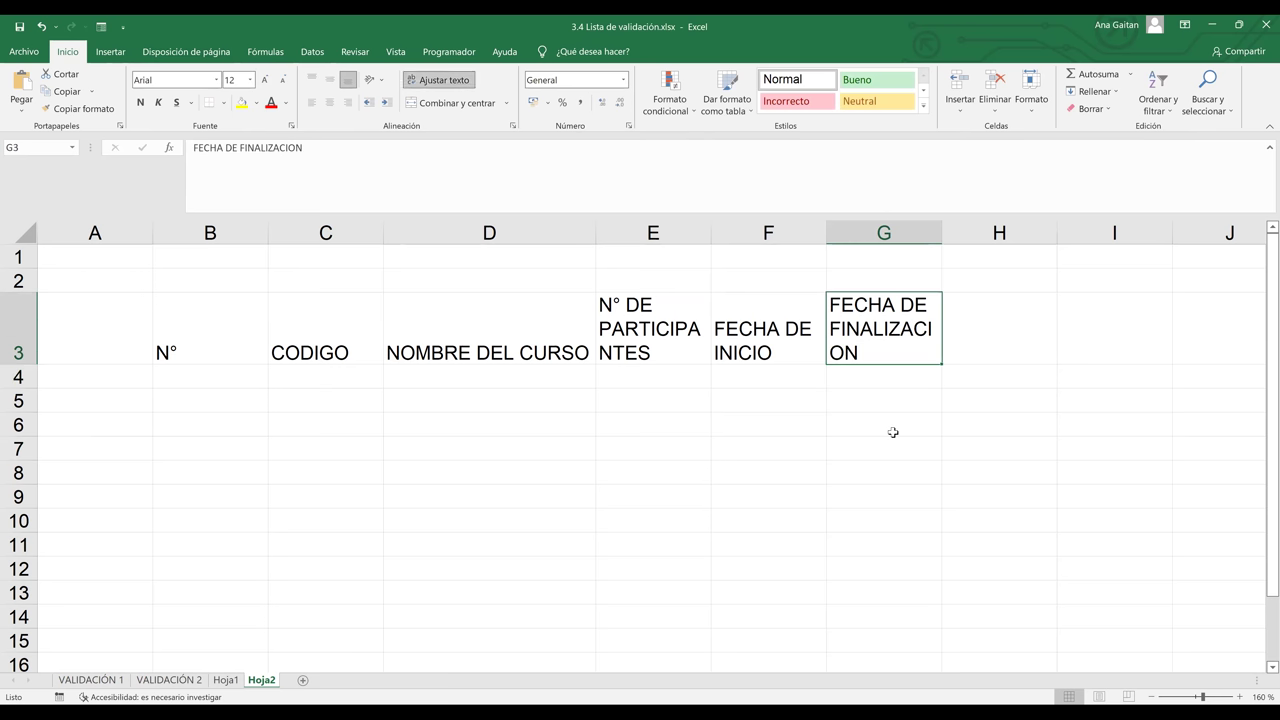
{"action": "left_click", "coordinate": [893, 432]}
{"action": "left_click", "coordinate": [185, 309]}
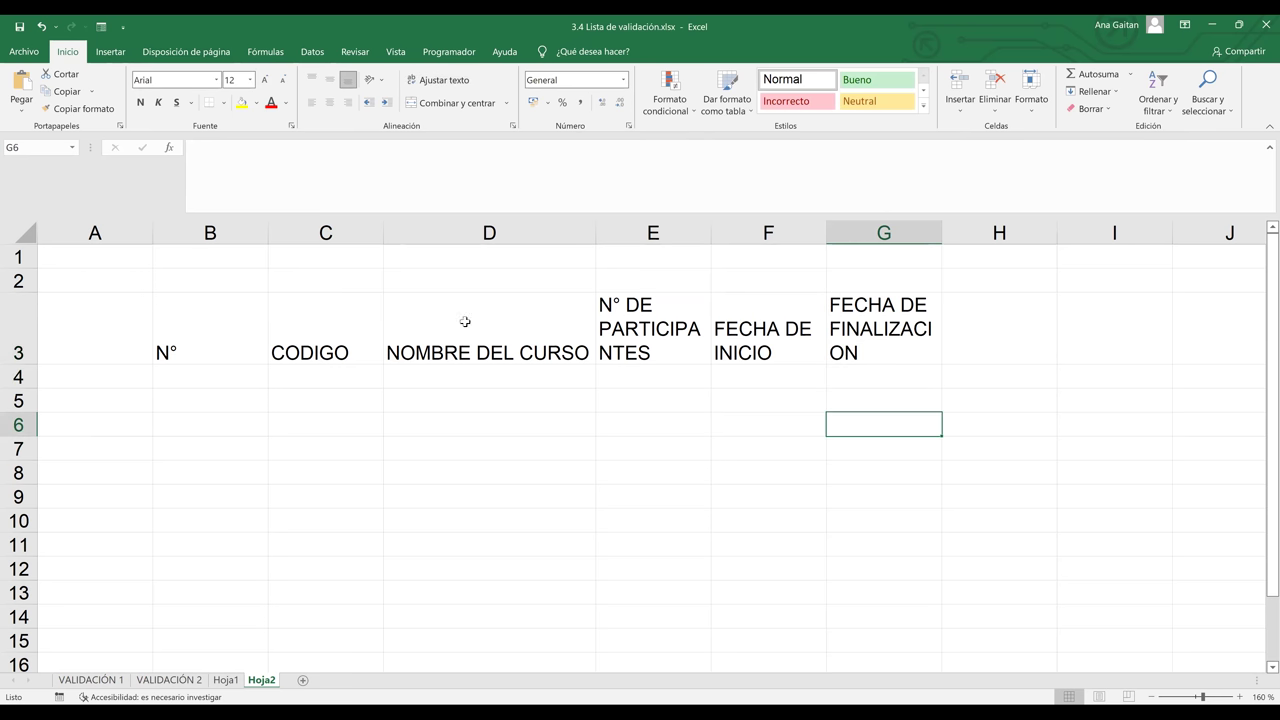
{"action": "left_click", "coordinate": [902, 295], "text": "shift"}
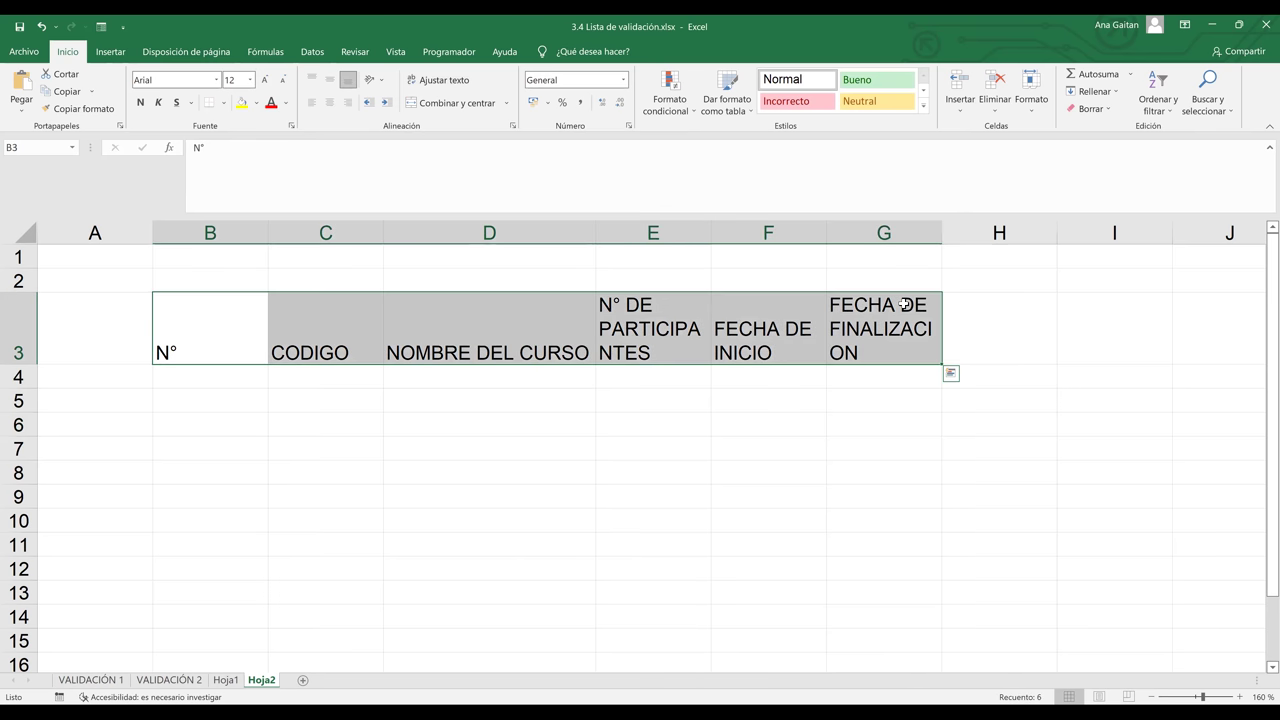
Apply Todos los bordes to the table range B3:G9
{"action": "left_click", "coordinate": [904, 304]}
{"action": "left_click_drag", "start_coordinate": [214, 331], "coordinate": [883, 503]}
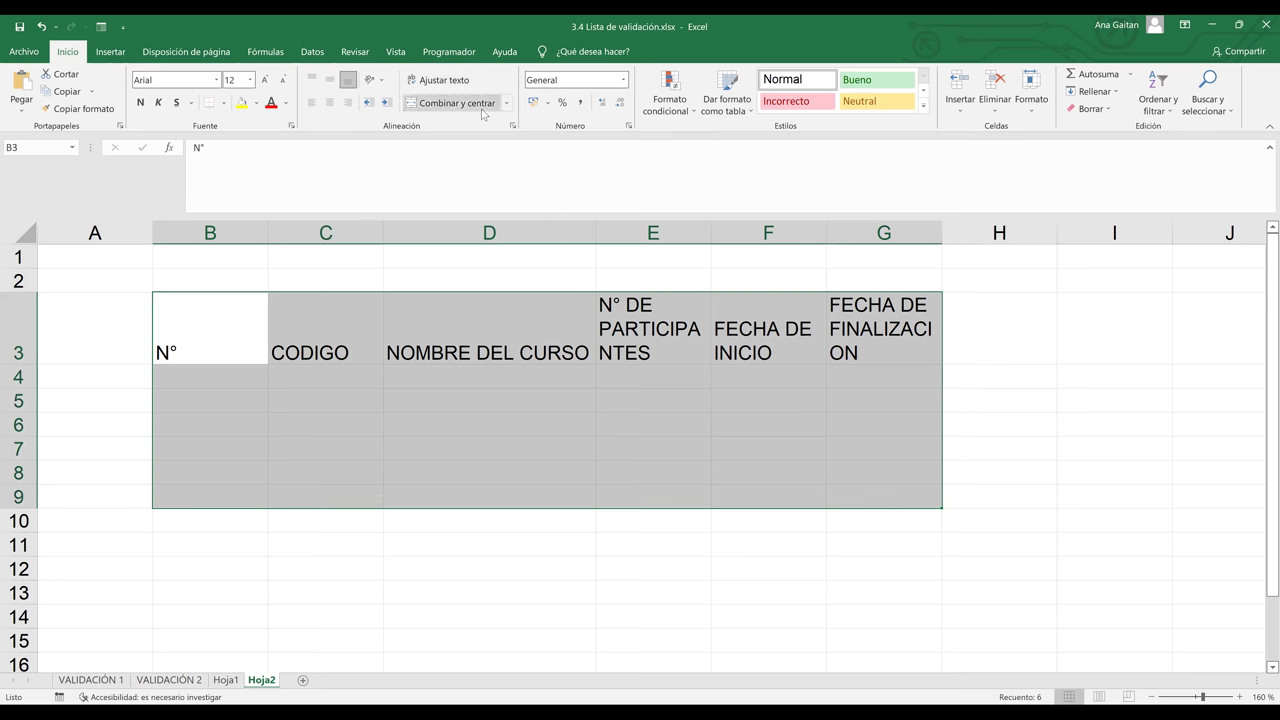
{"action": "left_click", "coordinate": [224, 103]}
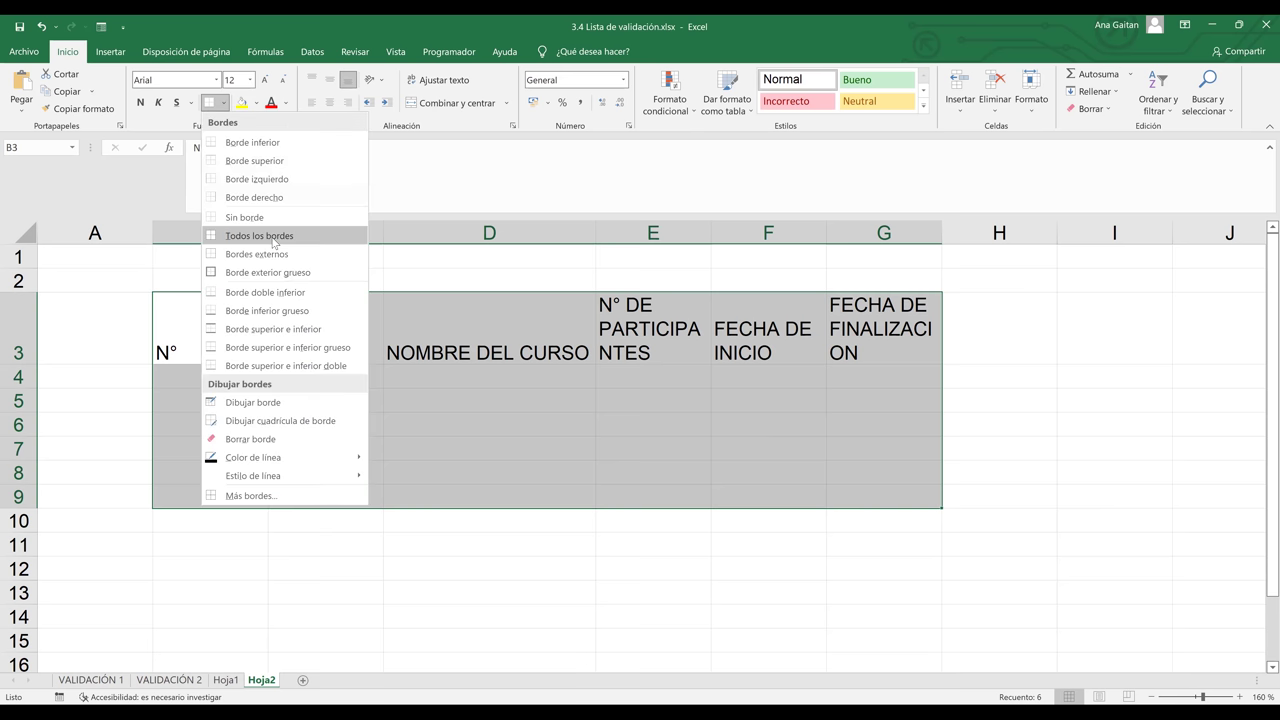
{"action": "left_click", "coordinate": [271, 236]}
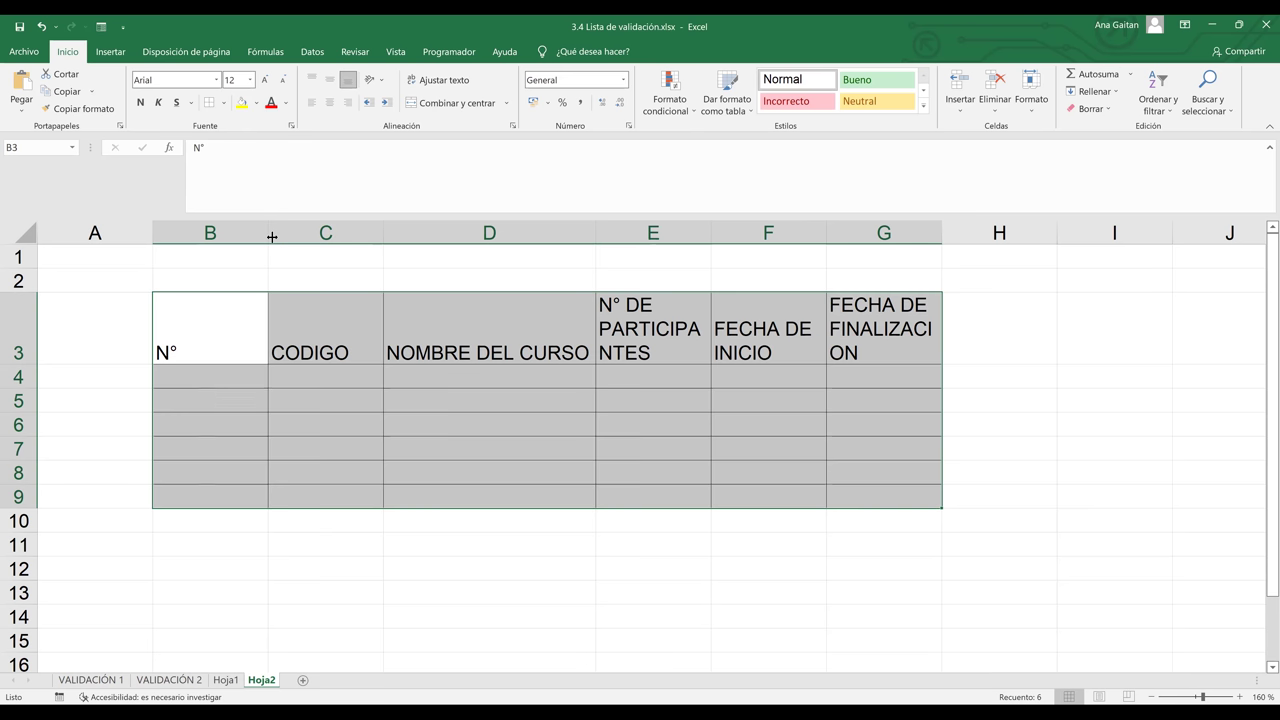
{"action": "left_click", "coordinate": [701, 440]}
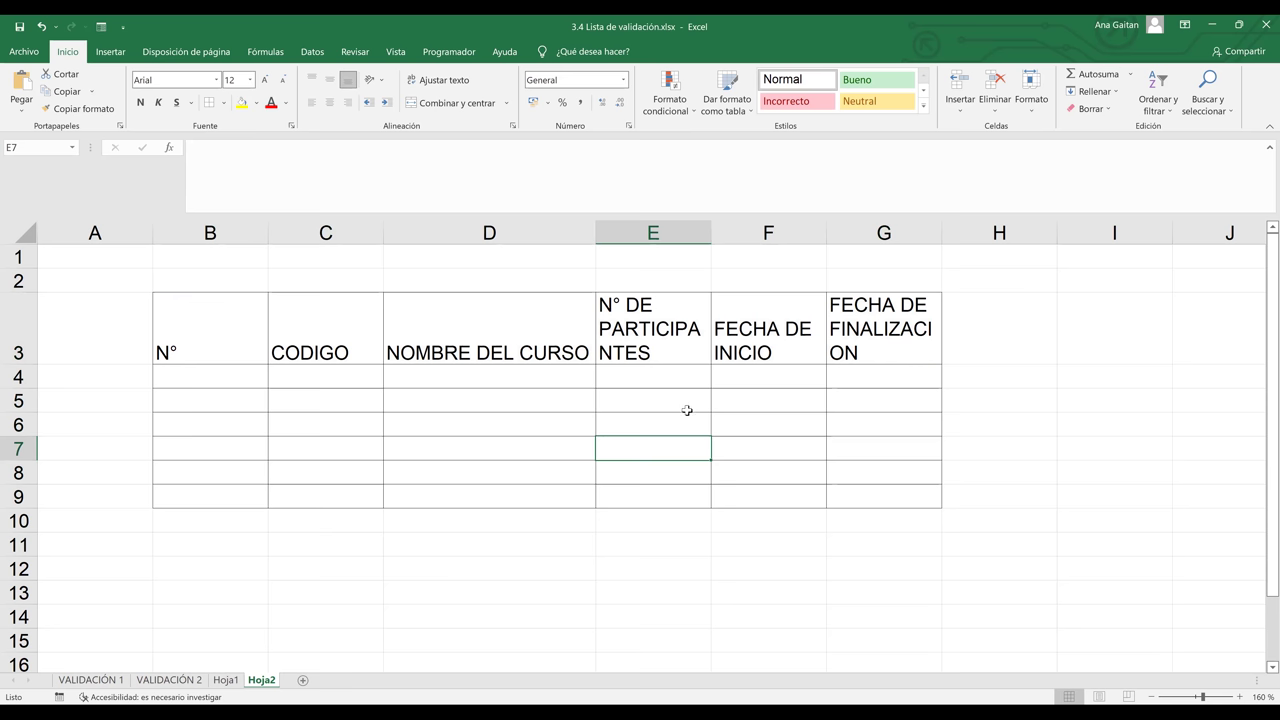
{"action": "left_click", "coordinate": [533, 426]}
{"action": "left_click", "coordinate": [232, 375]}
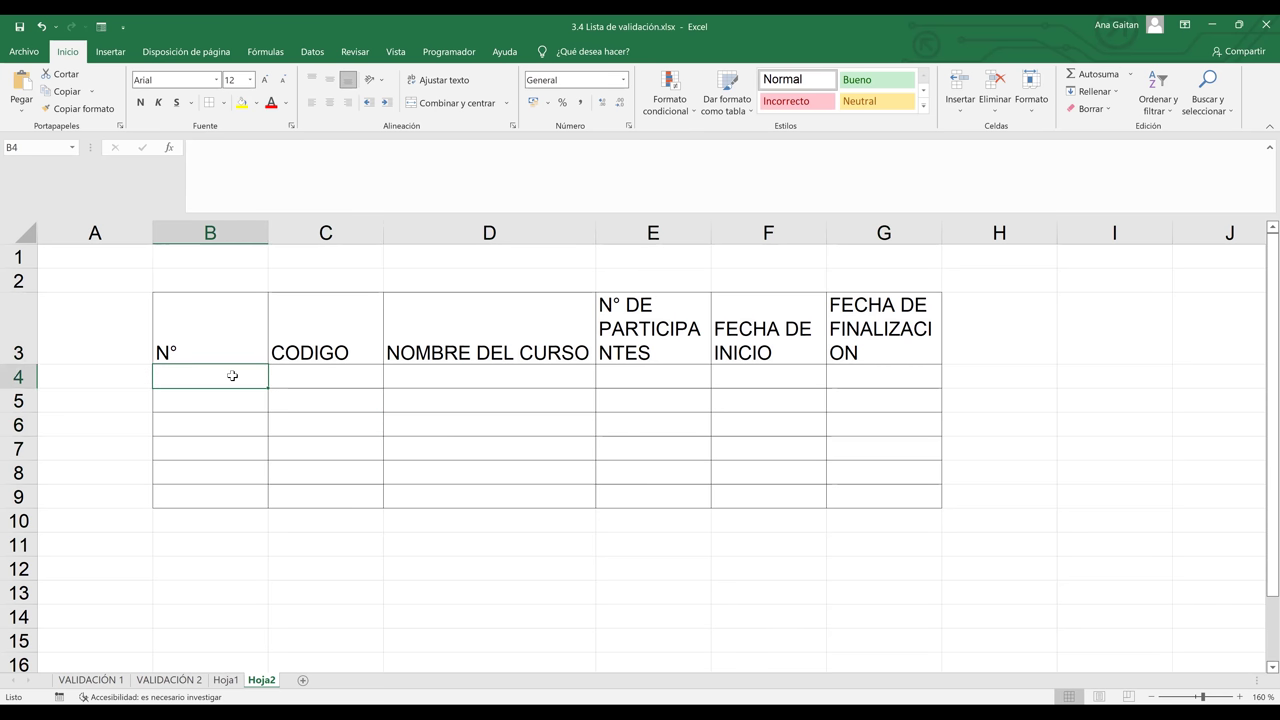
Enter 1 and 2 in B4:B5 and fill the numbering down to 6 in B9
{"action": "type", "text": "1"}
{"action": "key", "text": "Return"}
{"action": "type", "text": "2"}
{"action": "left_click", "coordinate": [233, 375]}
{"action": "left_click", "coordinate": [229, 408], "text": "shift"}
{"action": "left_click_drag", "start_coordinate": [268, 411], "coordinate": [254, 506]}
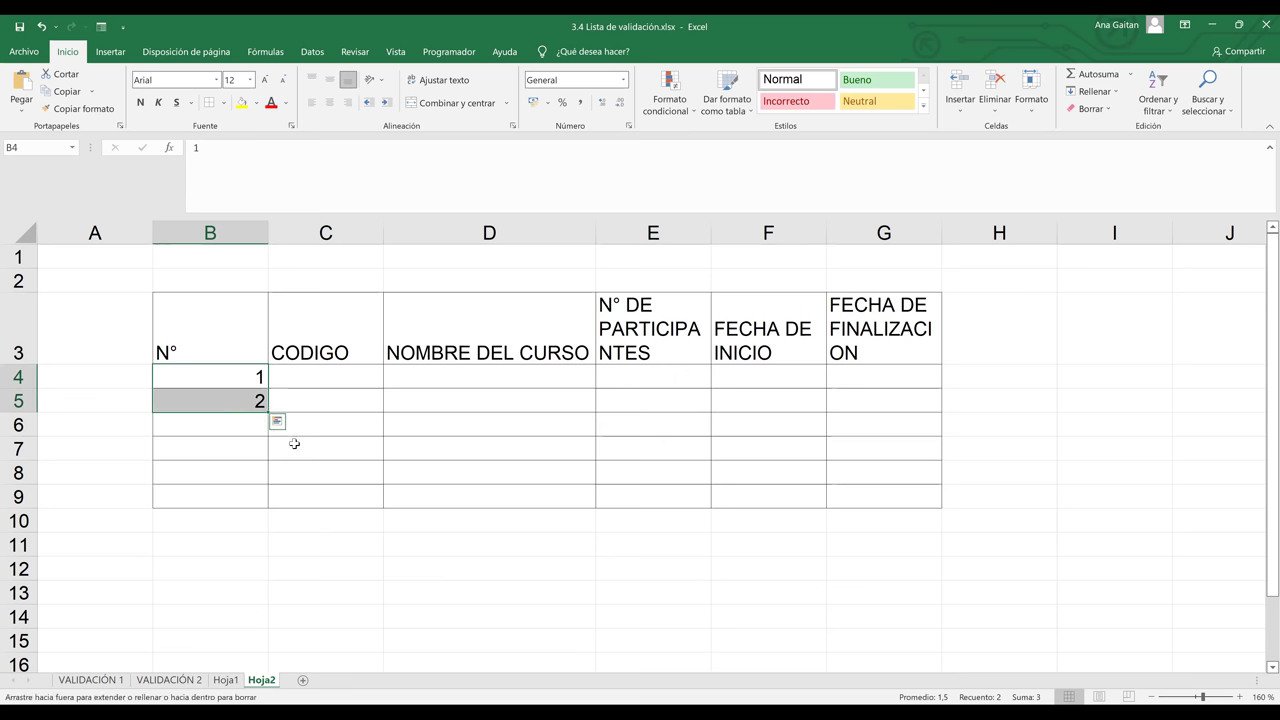
{"action": "left_click", "coordinate": [313, 380]}
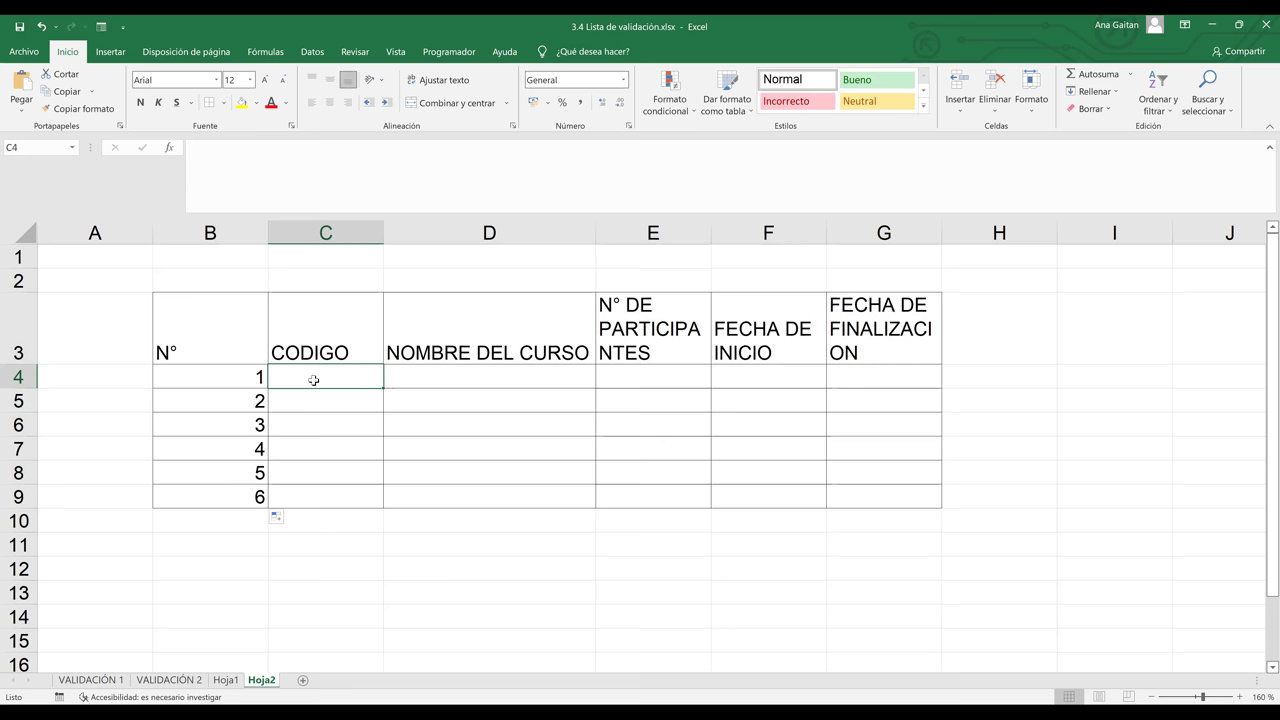
{"action": "left_click", "coordinate": [421, 393]}
{"action": "left_click", "coordinate": [359, 378]}
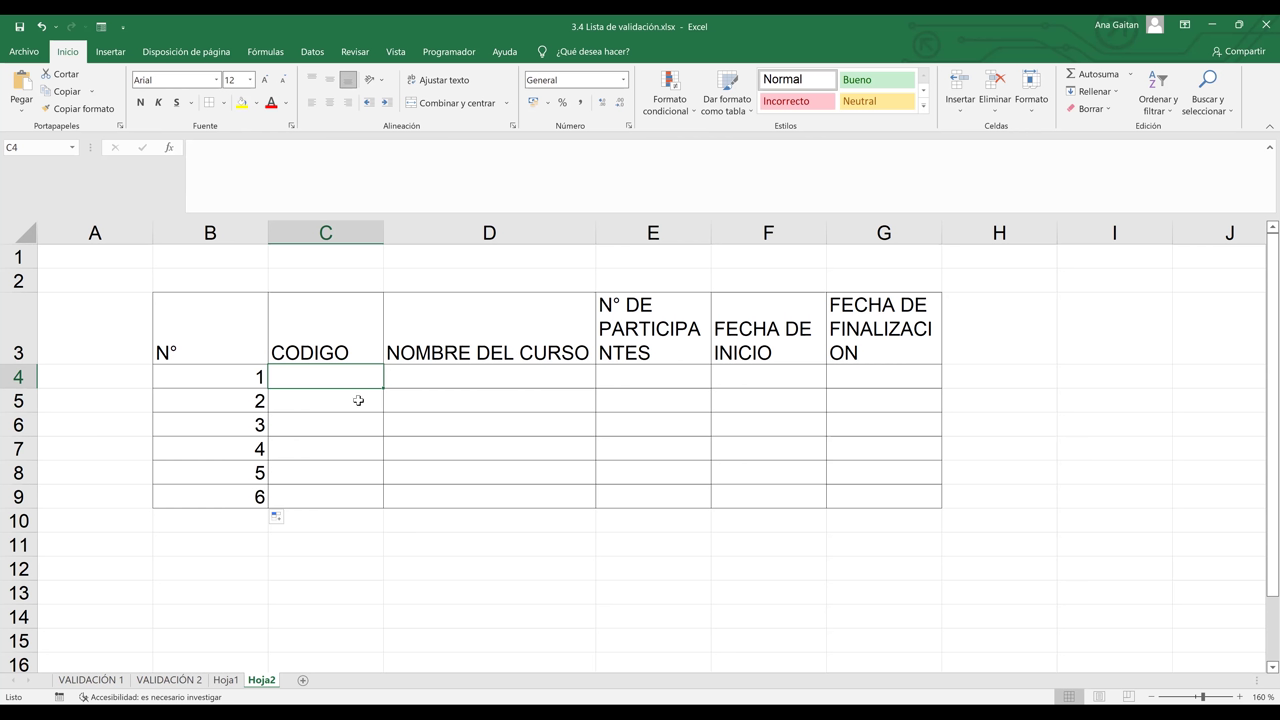
{"action": "left_click", "coordinate": [359, 398]}
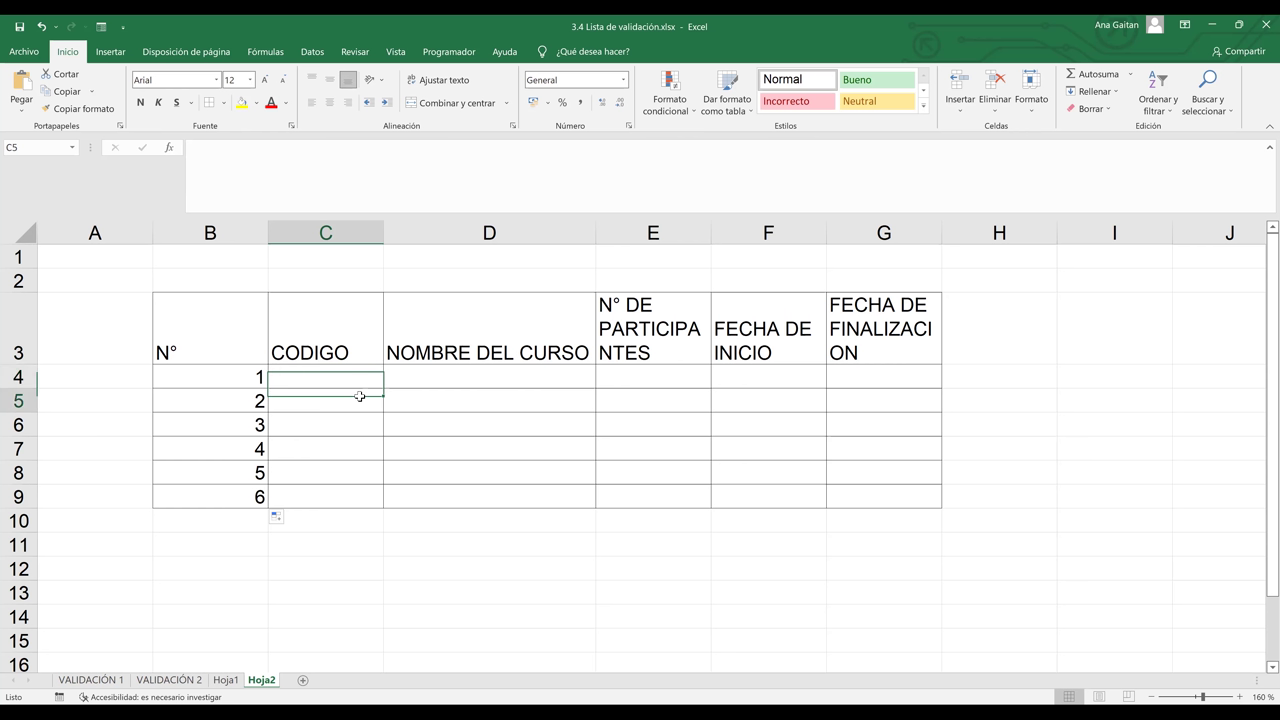
{"action": "left_click", "coordinate": [359, 377]}
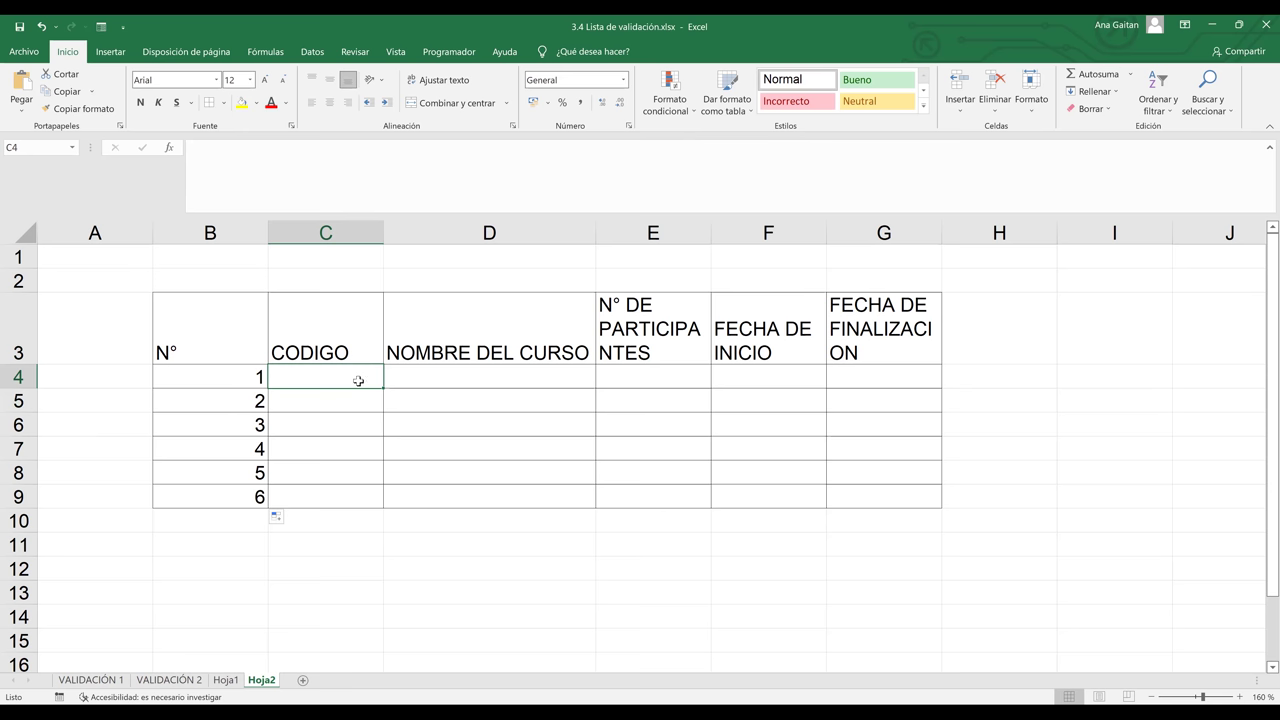
Enter IC-EXCEL-001 in C4, fill down to IC-EXCEL-006 in C9, and widen column C
{"action": "type", "text": "E"}
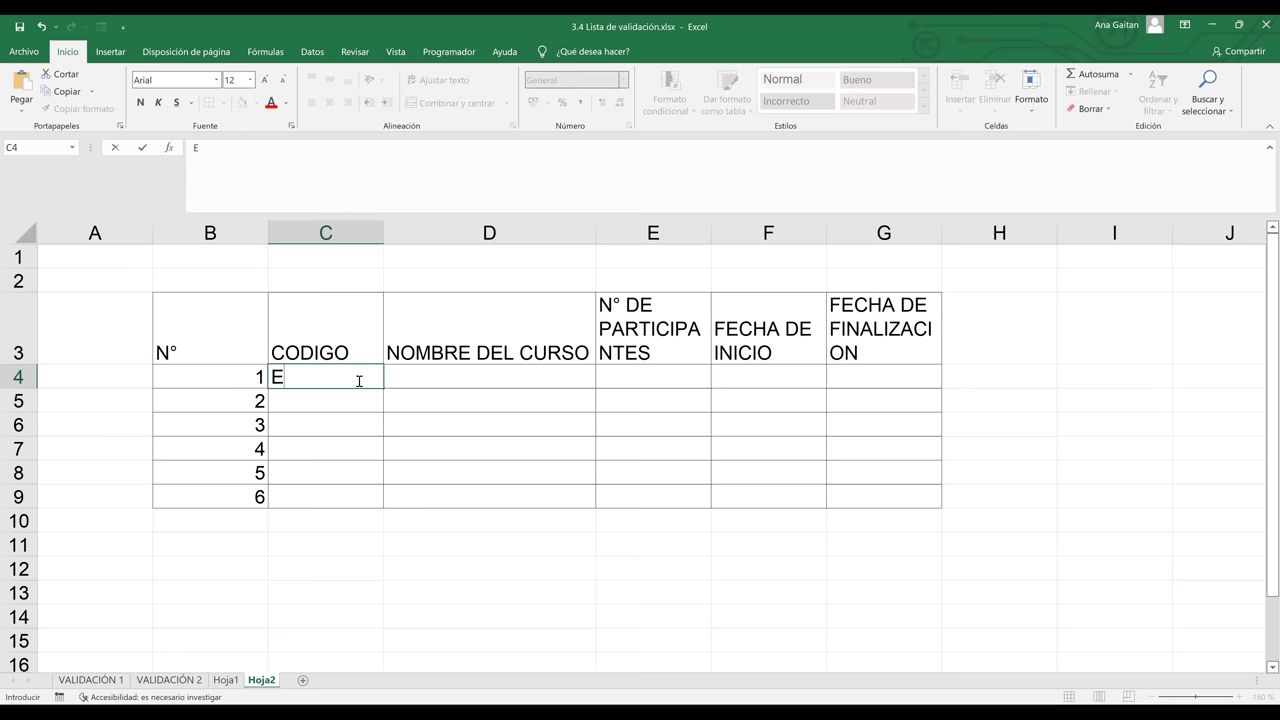
{"action": "type", "text": "C"}
{"action": "key", "text": "BackSpace"}
{"action": "key", "text": "BackSpace"}
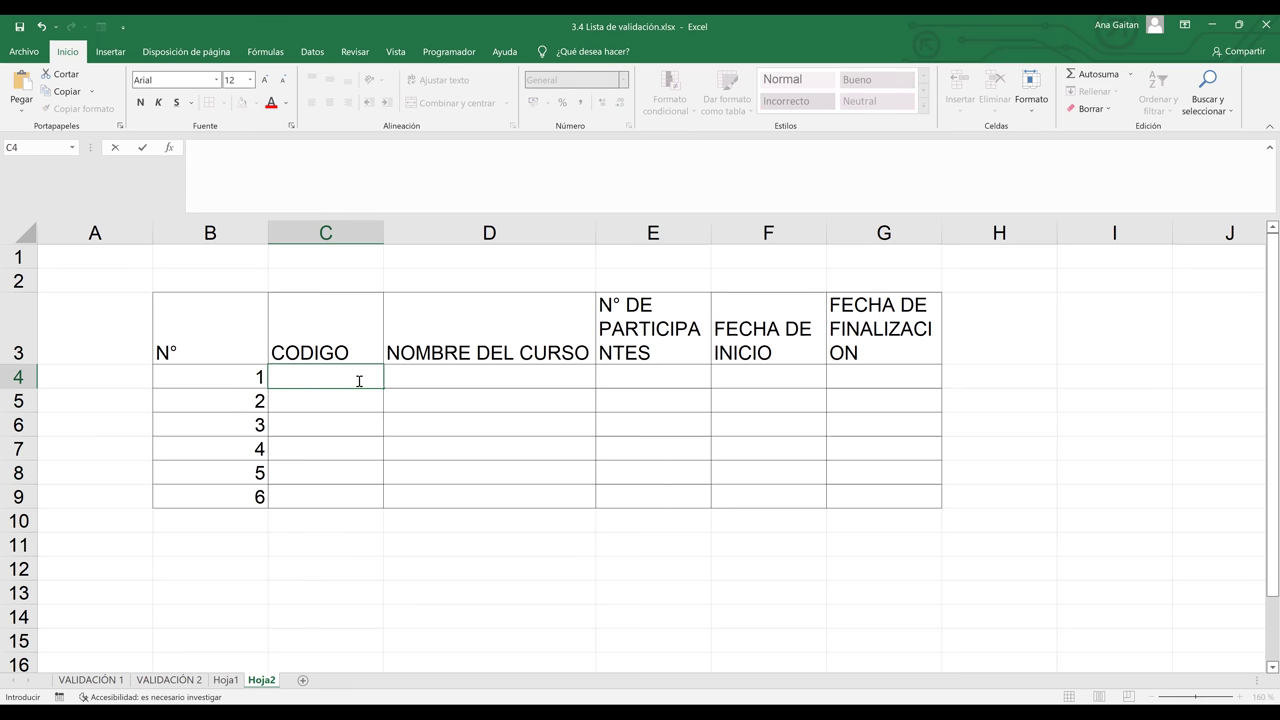
{"action": "type", "text": "IC-EXCE"}
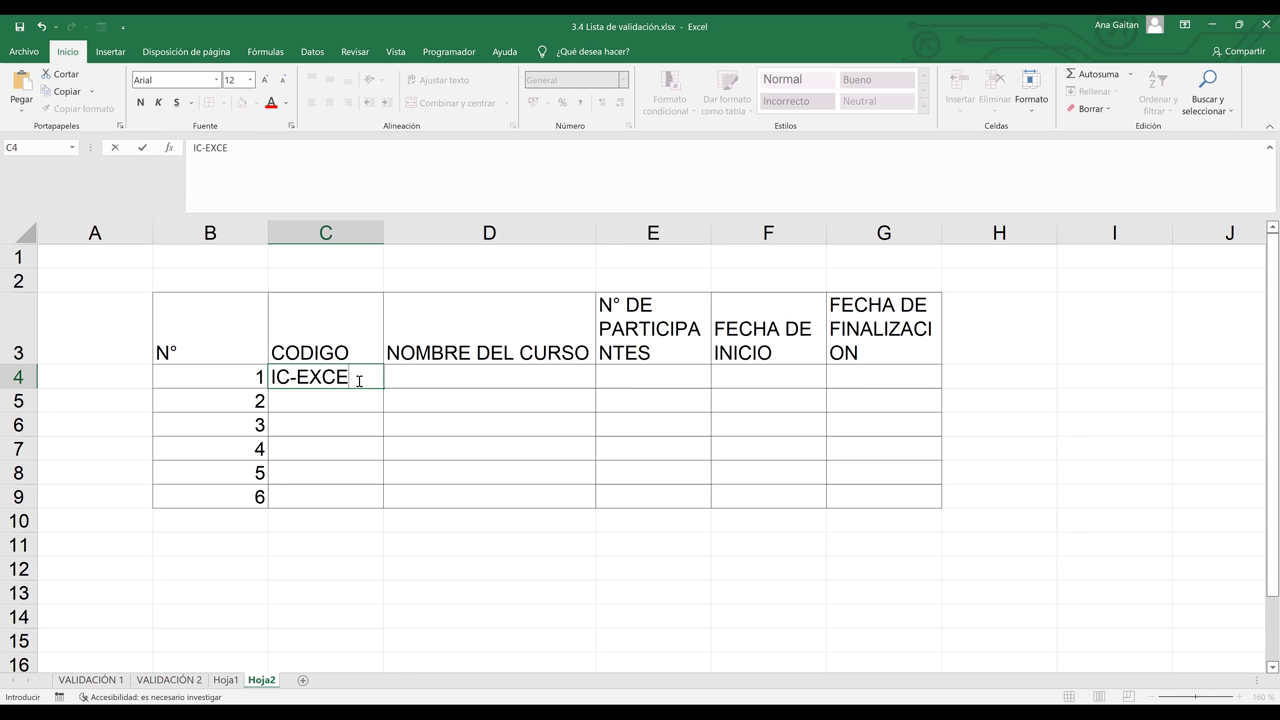
{"action": "type", "text": "L-001"}
{"action": "key", "text": "Return"}
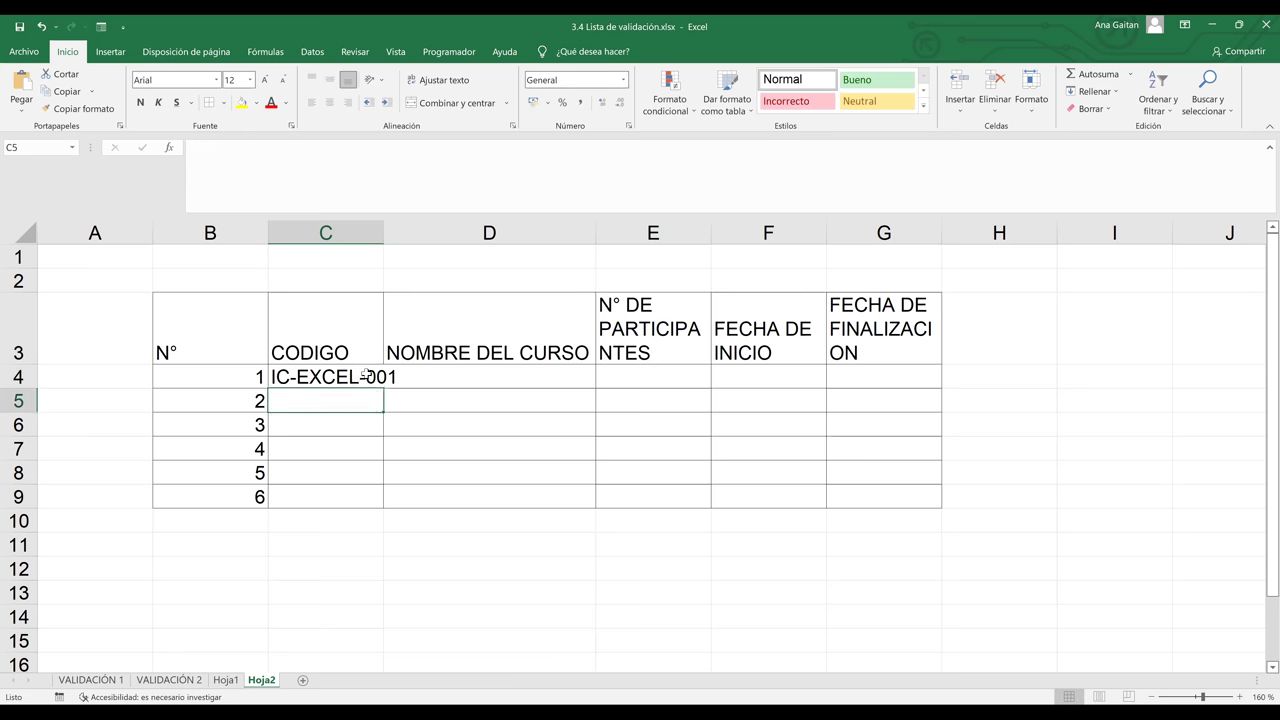
{"action": "left_click", "coordinate": [366, 378]}
{"action": "left_click_drag", "start_coordinate": [385, 390], "coordinate": [373, 497]}
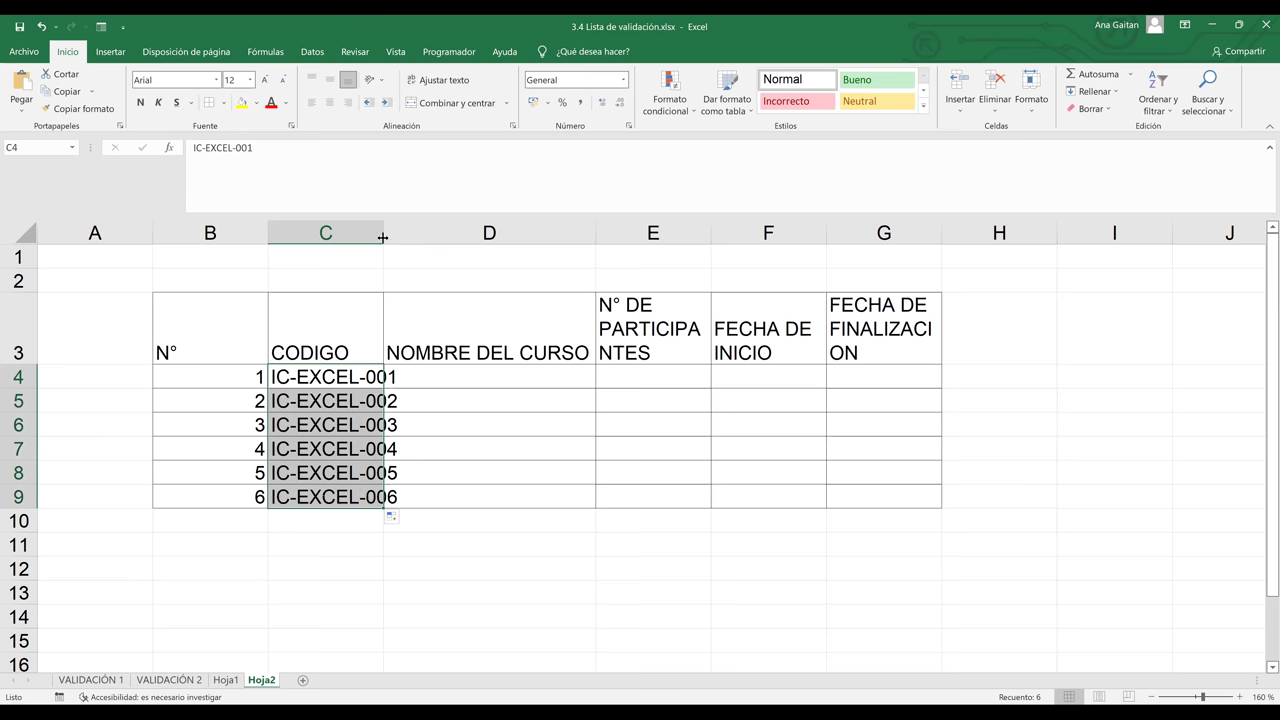
{"action": "left_click_drag", "start_coordinate": [380, 234], "coordinate": [446, 239]}
Select course cell D4 on Hoja2 and bring up the Datos ribbon tab
{"action": "left_click", "coordinate": [543, 375]}
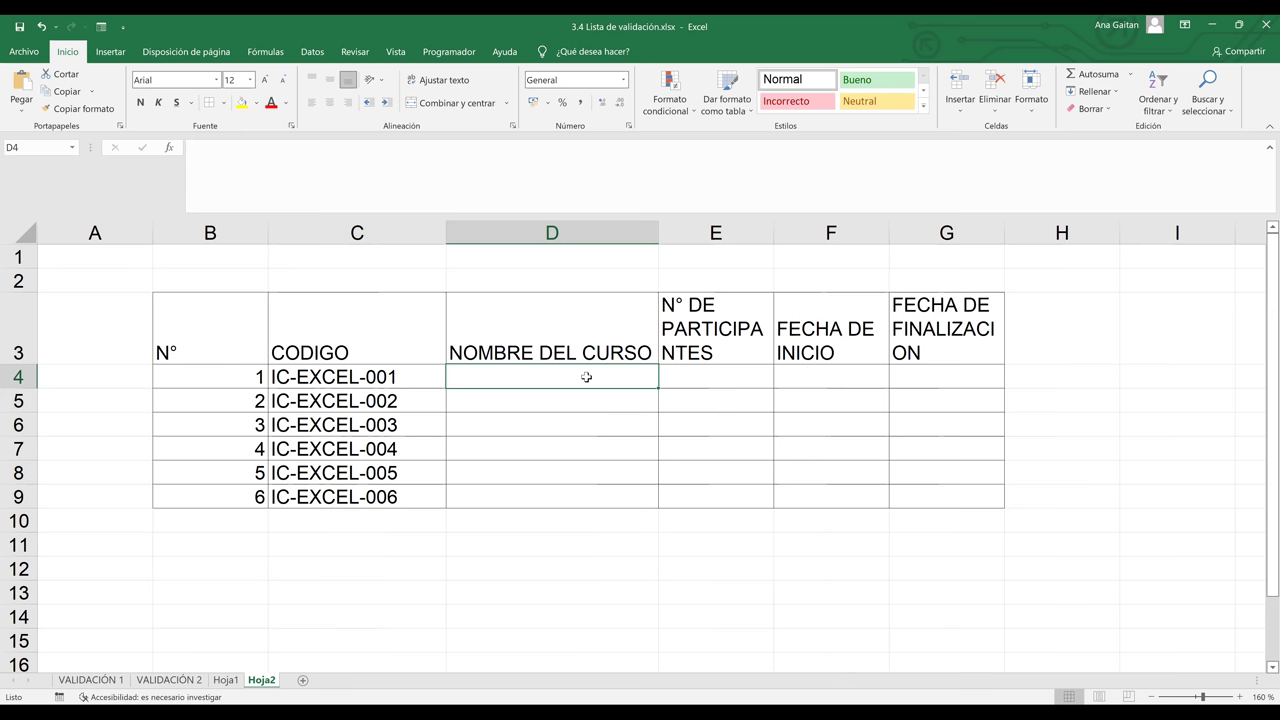
{"action": "left_click", "coordinate": [600, 423]}
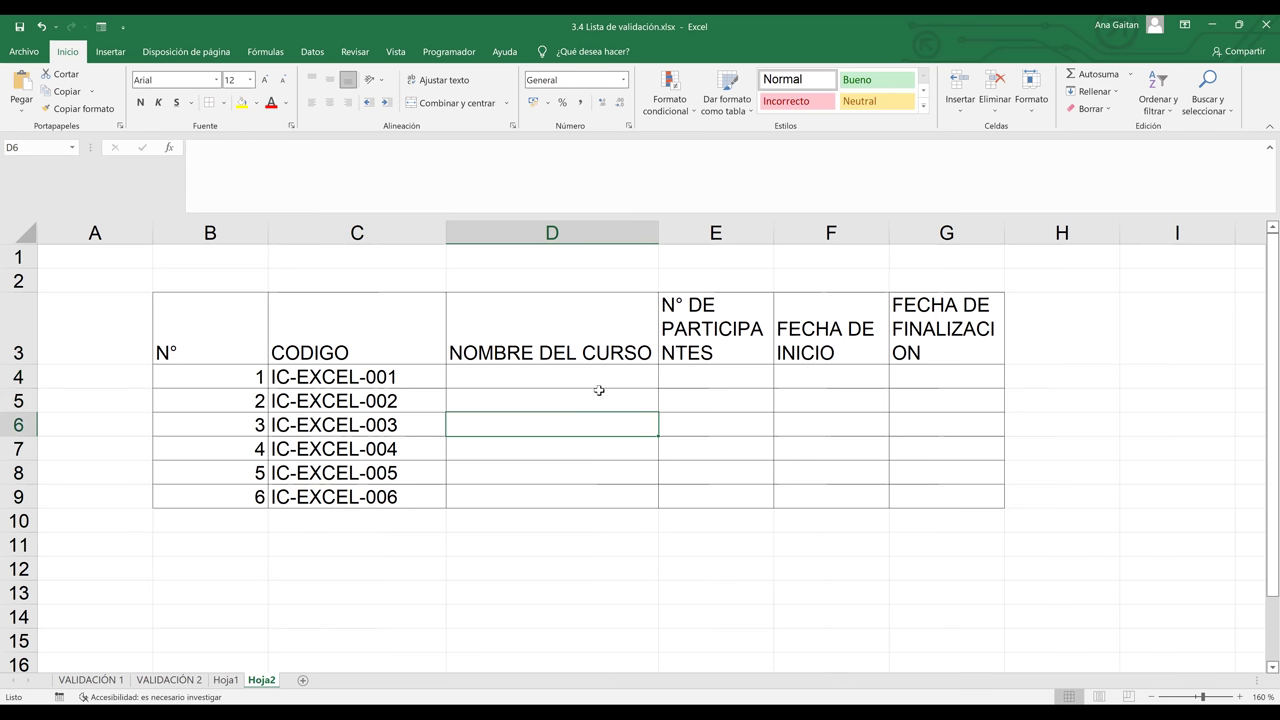
{"action": "left_click", "coordinate": [603, 377]}
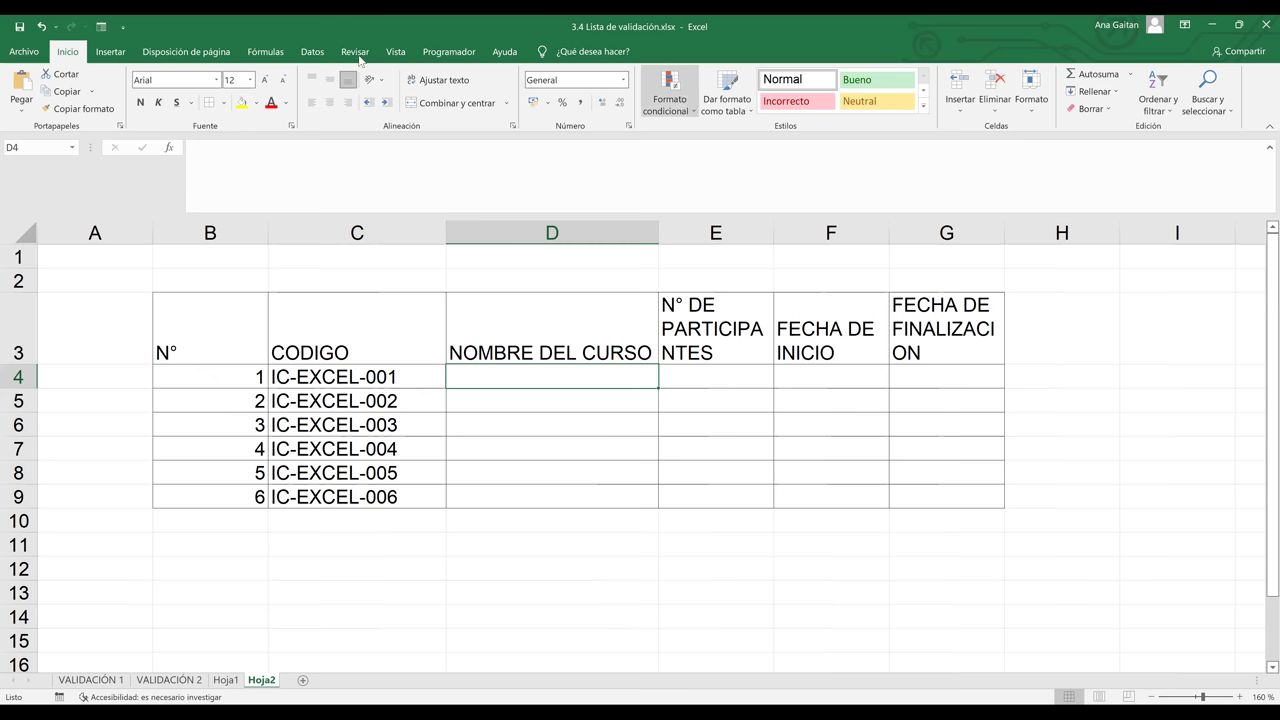
{"action": "left_click", "coordinate": [313, 53]}
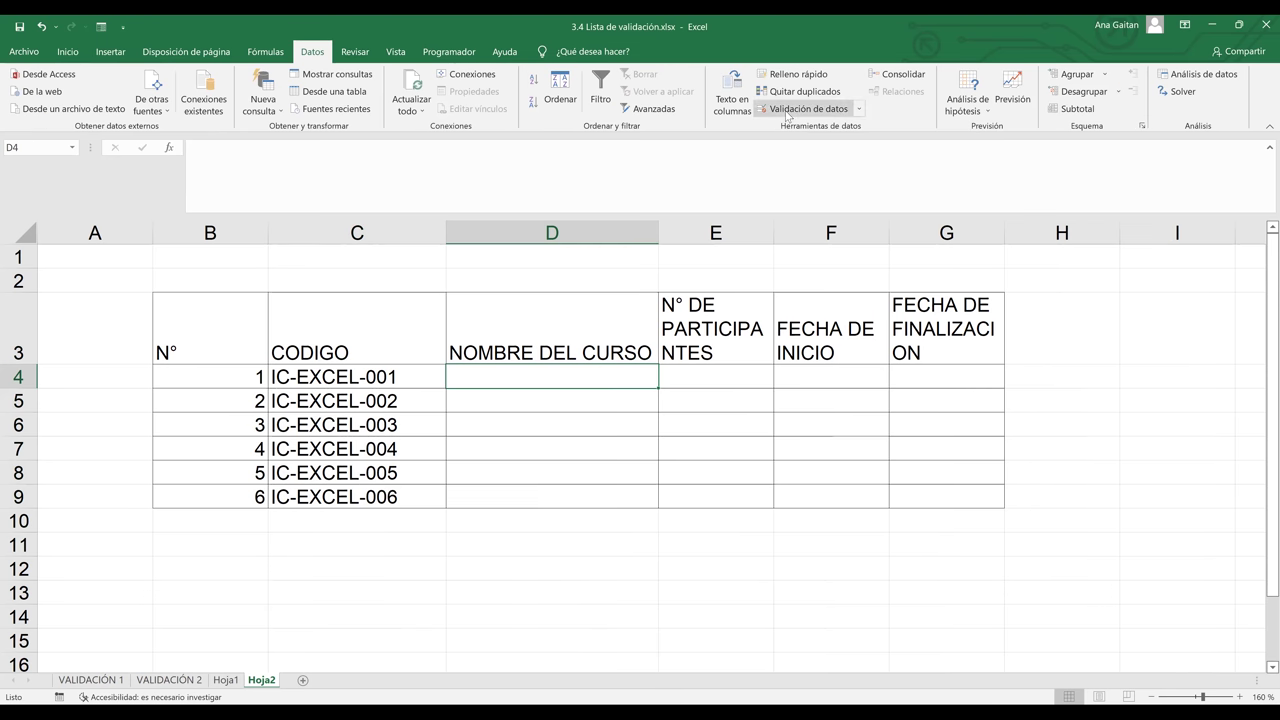
Open Data Validation for D4 and set Permitir to Lista
{"action": "left_click", "coordinate": [787, 116]}
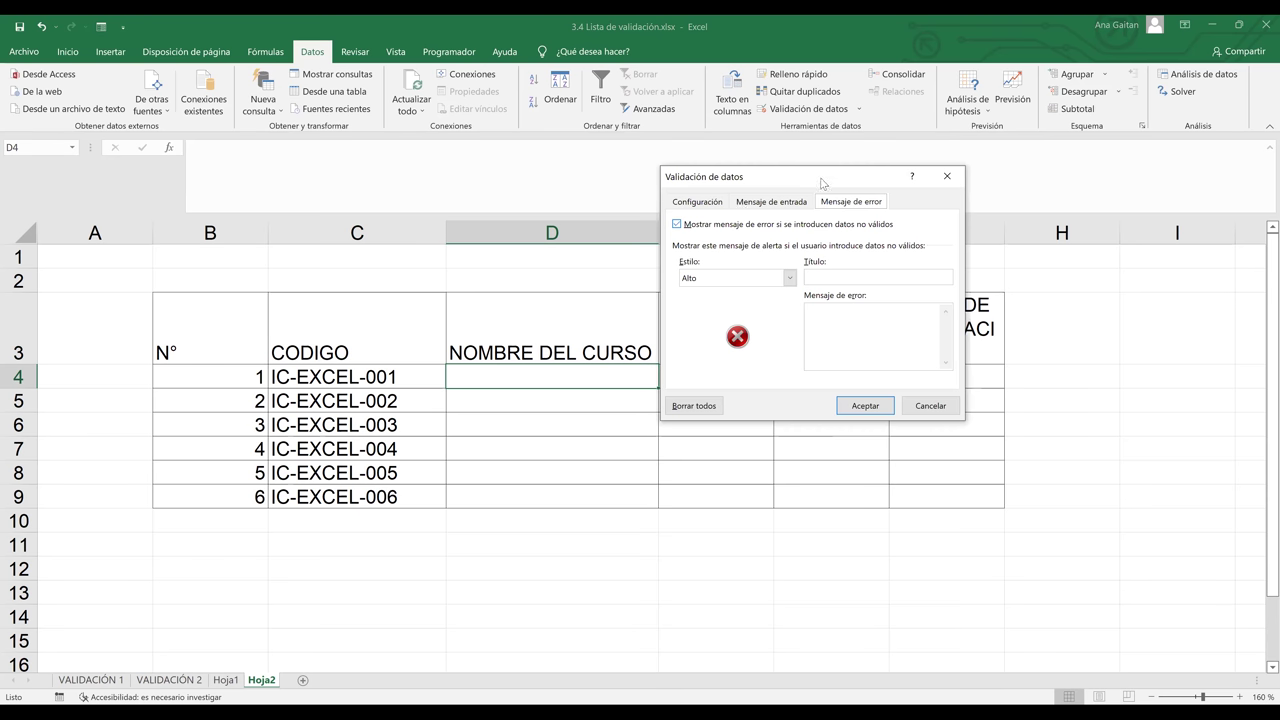
{"action": "key", "text": "ctrl+Tab"}
{"action": "left_click_drag", "start_coordinate": [822, 183], "coordinate": [1068, 249]}
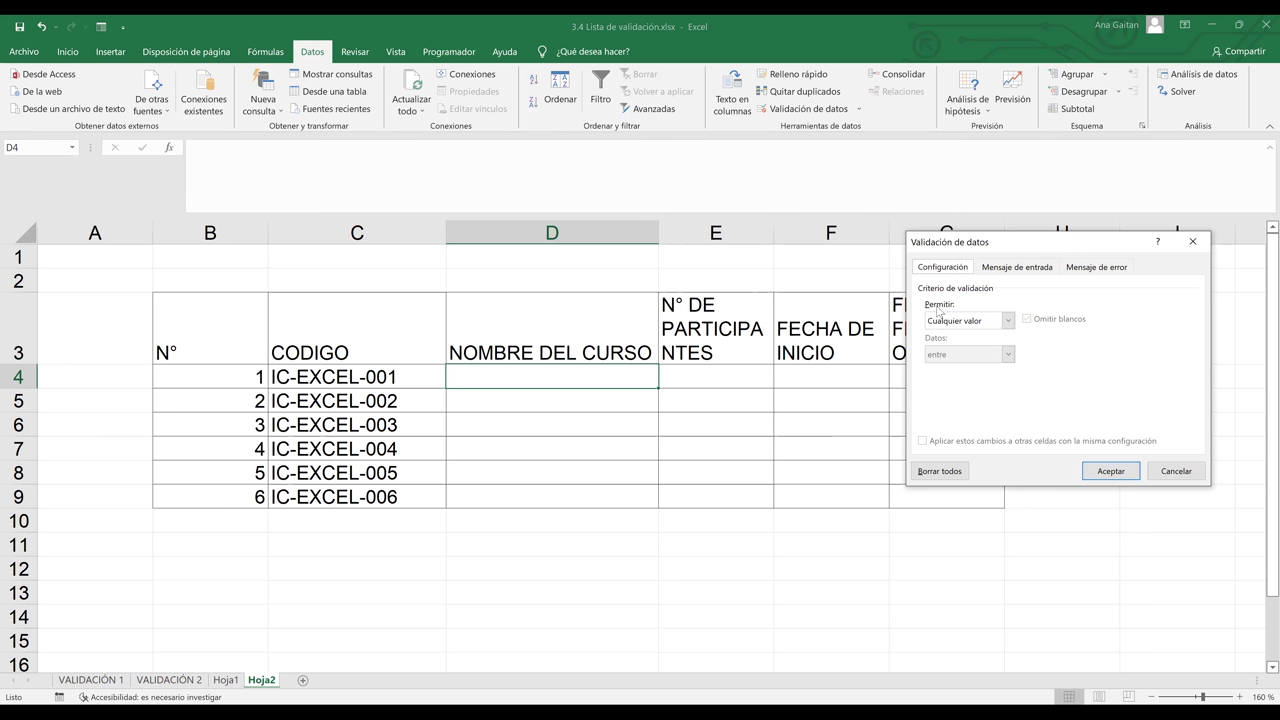
{"action": "left_click", "coordinate": [1009, 320]}
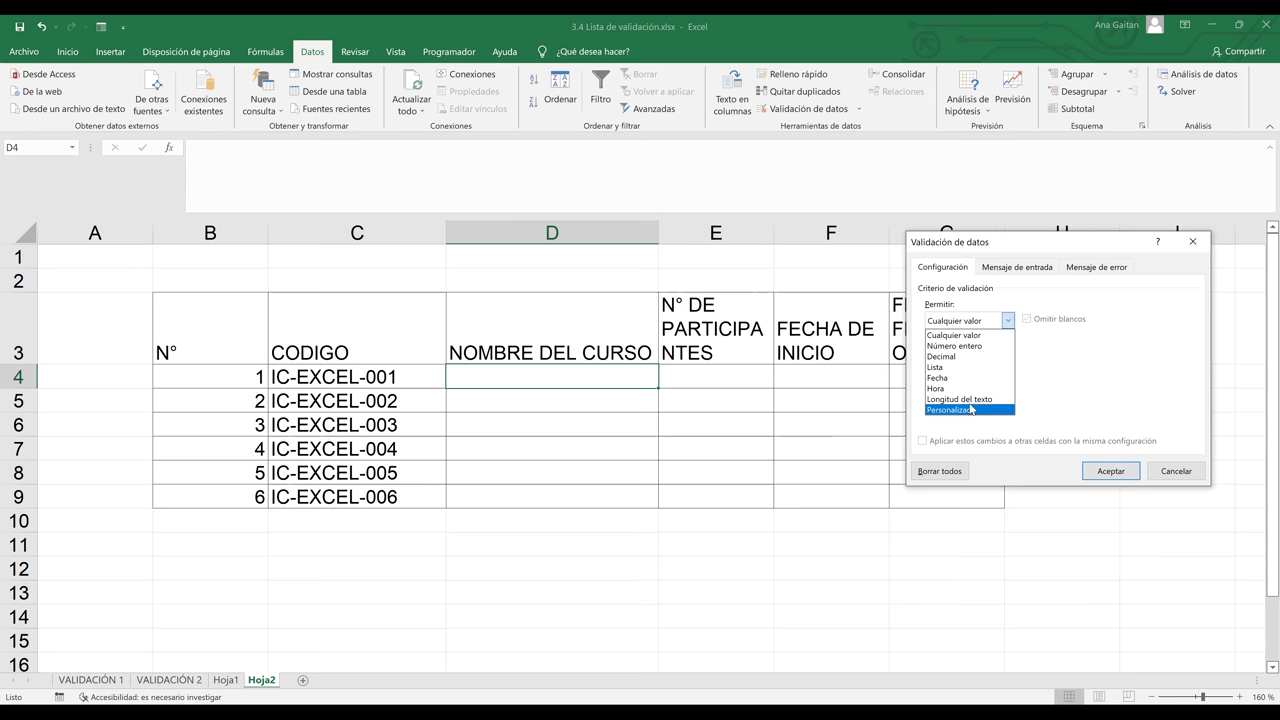
{"action": "left_click", "coordinate": [953, 369]}
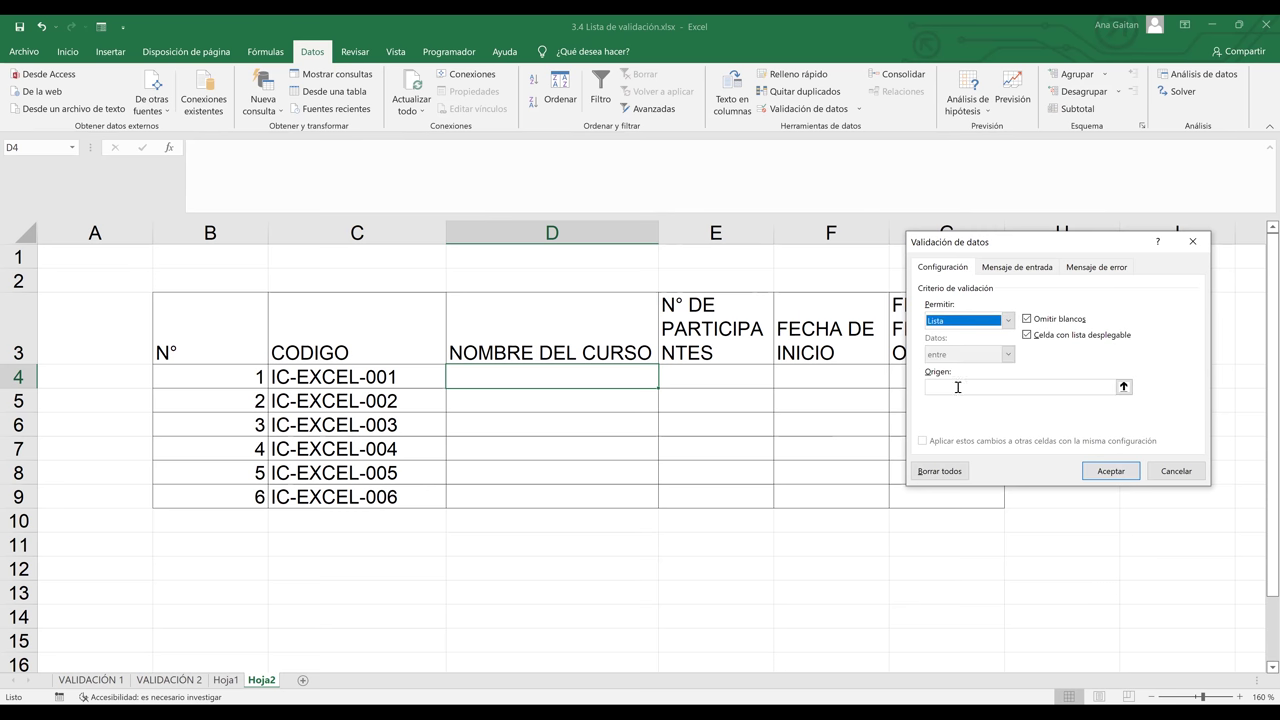
{"action": "left_click", "coordinate": [958, 389]}
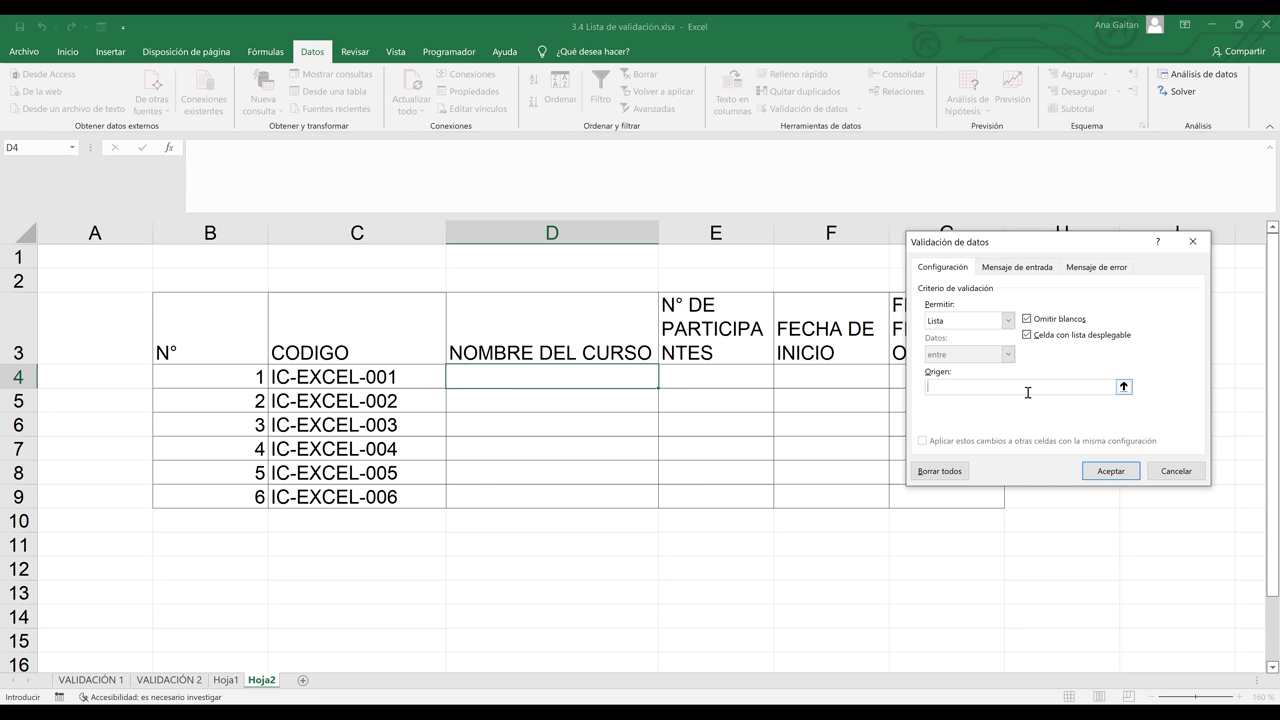
Enter the source EXCEL BASICO;EXCEL INTERMEDIO;EXCEL AVANZADO and confirm the validation
{"action": "type", "text": "E"}
{"action": "type", "text": "XCE"}
{"action": "type", "text": "L BAS"}
{"action": "type", "text": "ICO"}
{"action": "type", "text": ",EXCEL INT"}
{"action": "type", "text": "ERMEDIO,E"}
{"action": "type", "text": "XCEL AVANZ"}
{"action": "type", "text": "ADO"}
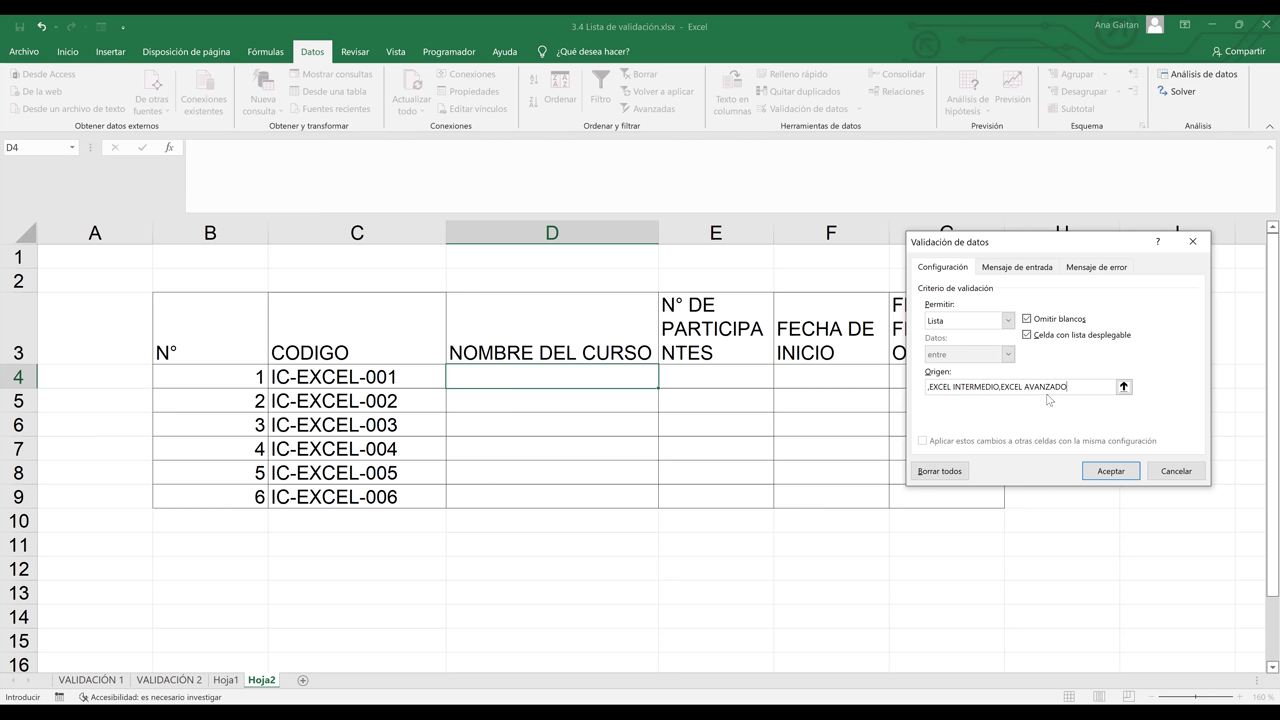
{"action": "key", "text": "BackSpace"}
{"action": "type", "text": ";"}
{"action": "key", "text": "BackSpace"}
{"action": "type", "text": ";"}
{"action": "key", "text": "Home"}
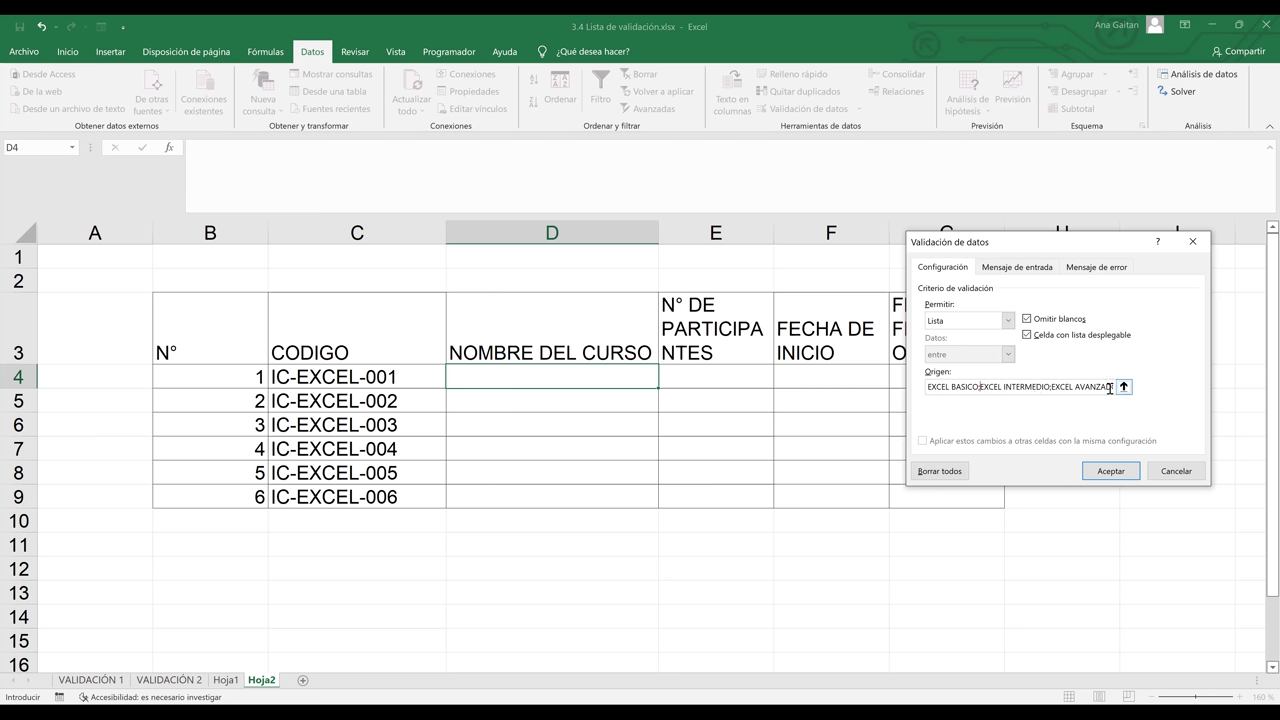
{"action": "left_click", "coordinate": [1110, 471]}
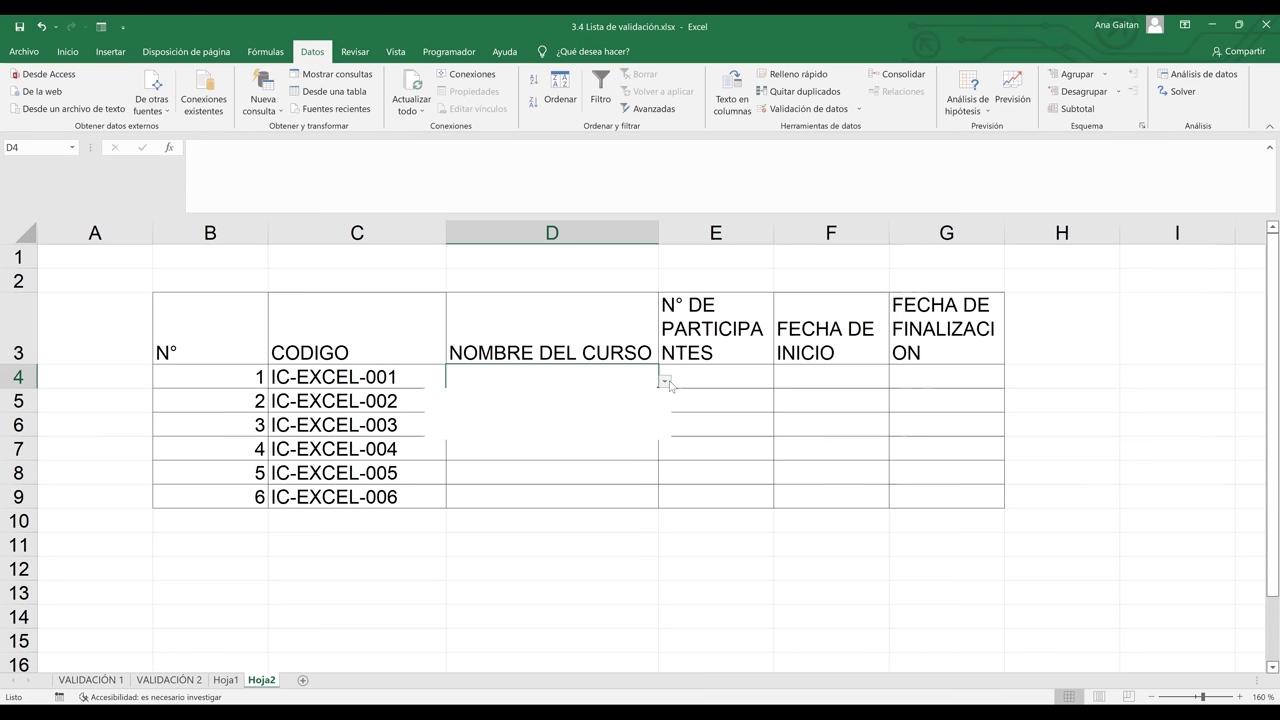
Pick EXCEL BASICO from D4's new dropdown, then select participant cell E4
{"action": "left_click", "coordinate": [664, 381]}
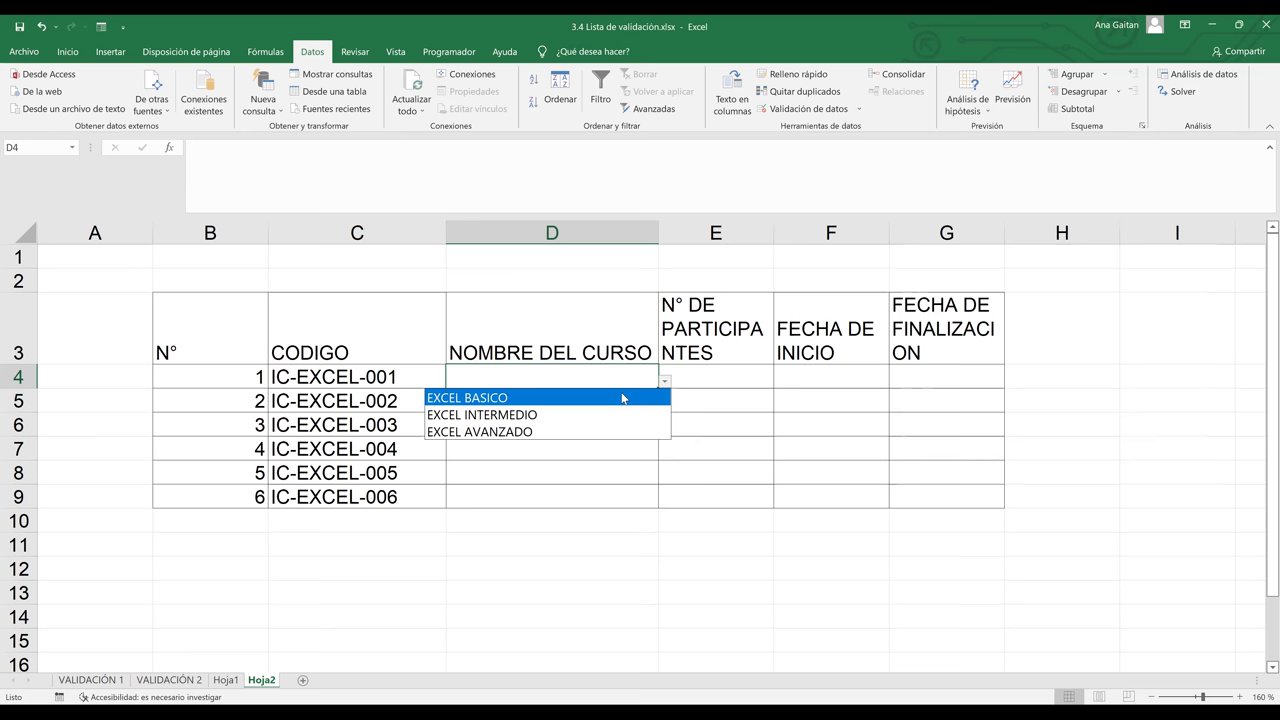
{"action": "left_click", "coordinate": [620, 397]}
{"action": "left_click", "coordinate": [630, 396]}
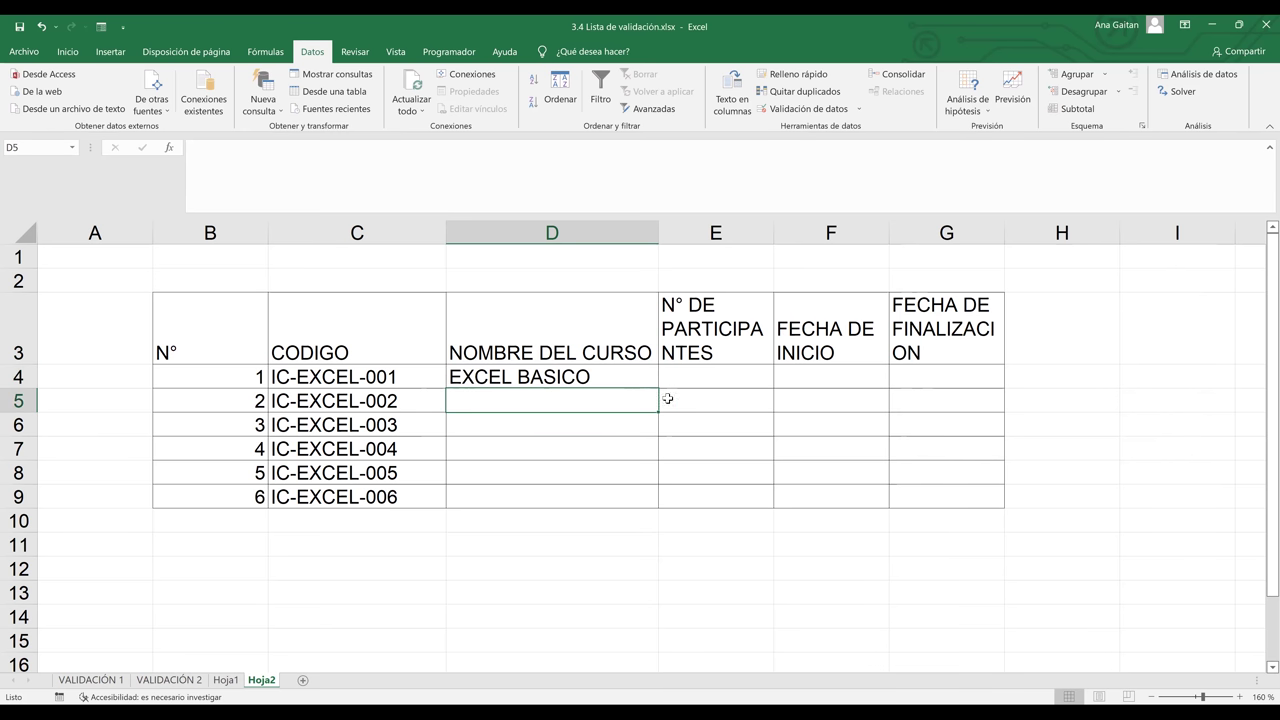
{"action": "left_click", "coordinate": [708, 378]}
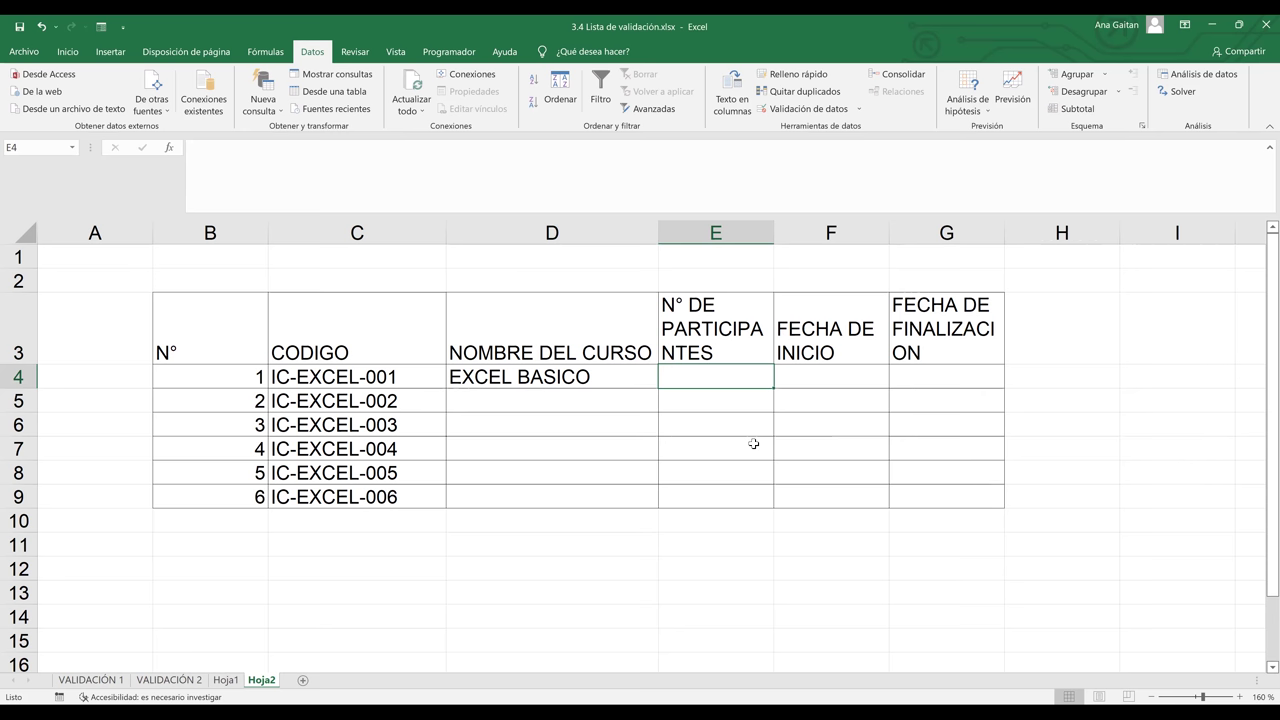
{"action": "left_click", "coordinate": [753, 443]}
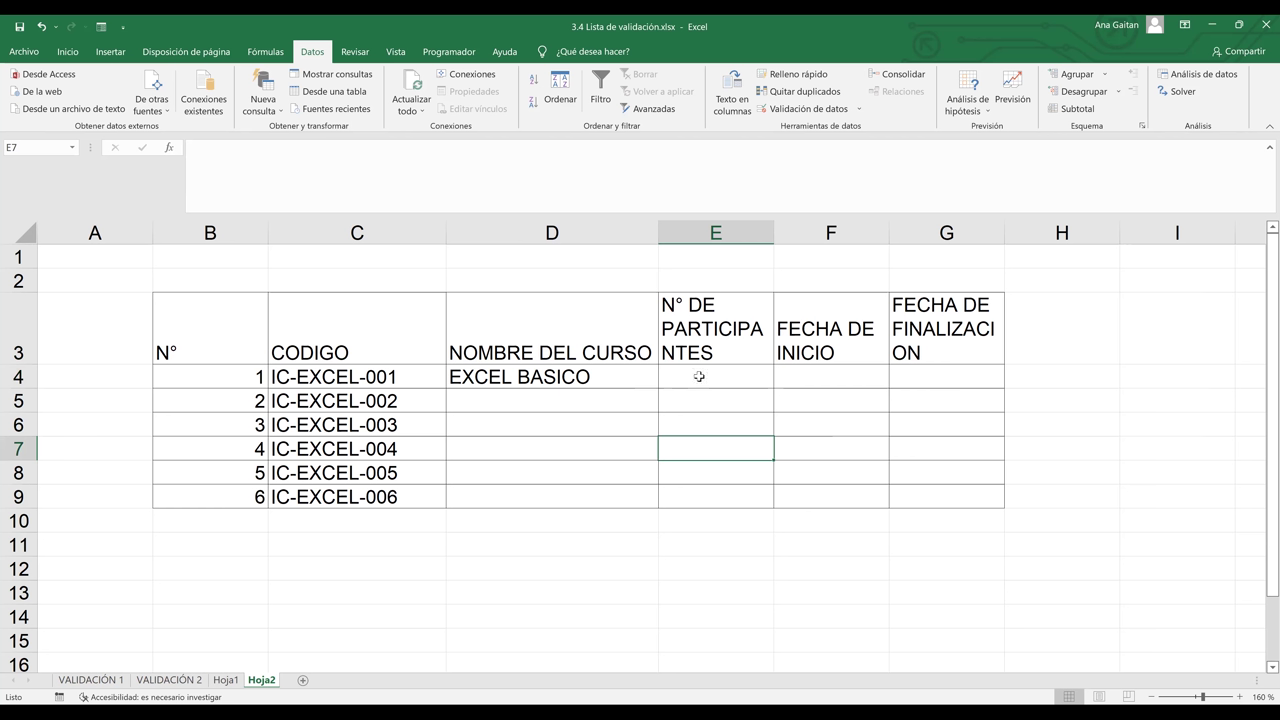
{"action": "left_click", "coordinate": [699, 376]}
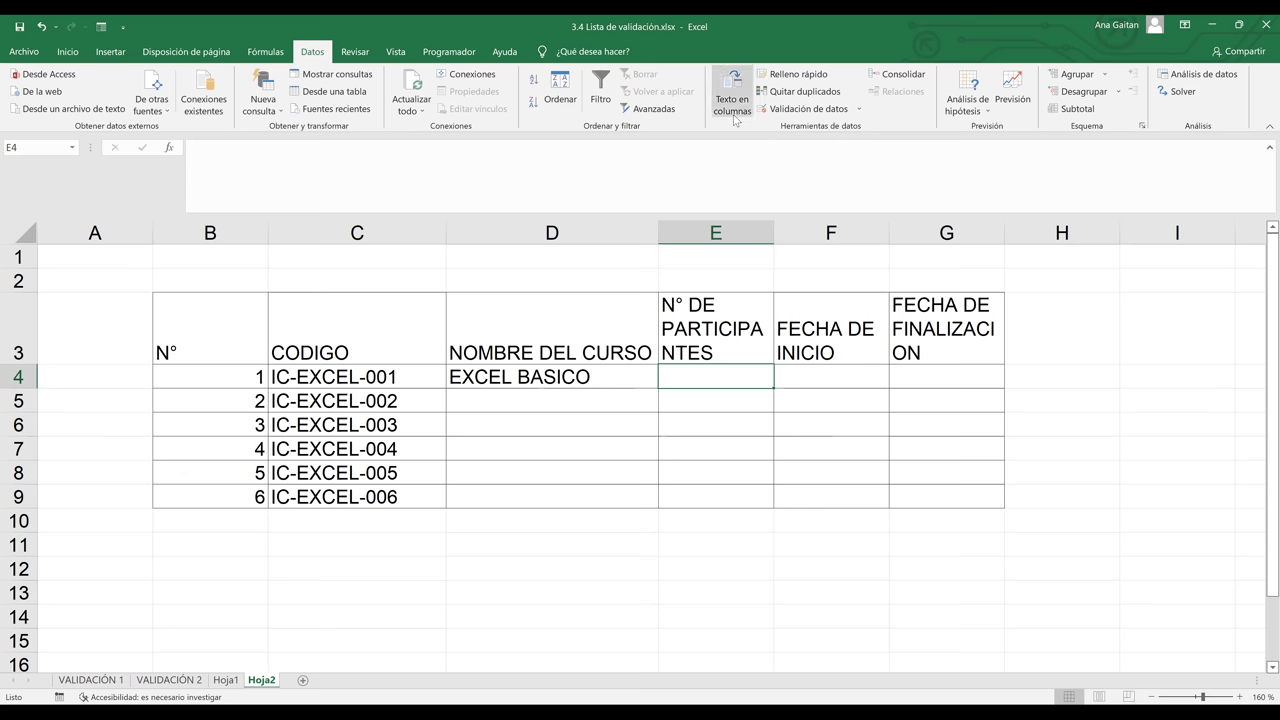
Give E4 a Lista validation with source 25;20;15 and open its dropdown
{"action": "left_click", "coordinate": [822, 113]}
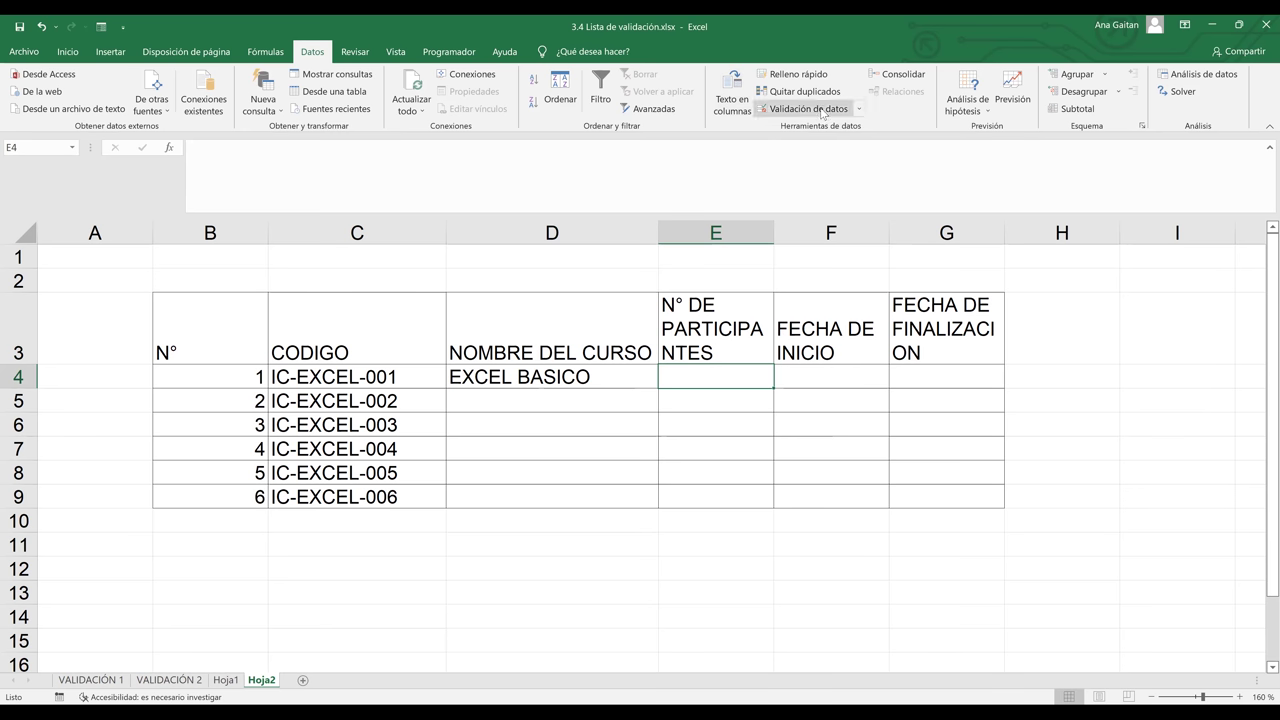
{"action": "left_click", "coordinate": [986, 324]}
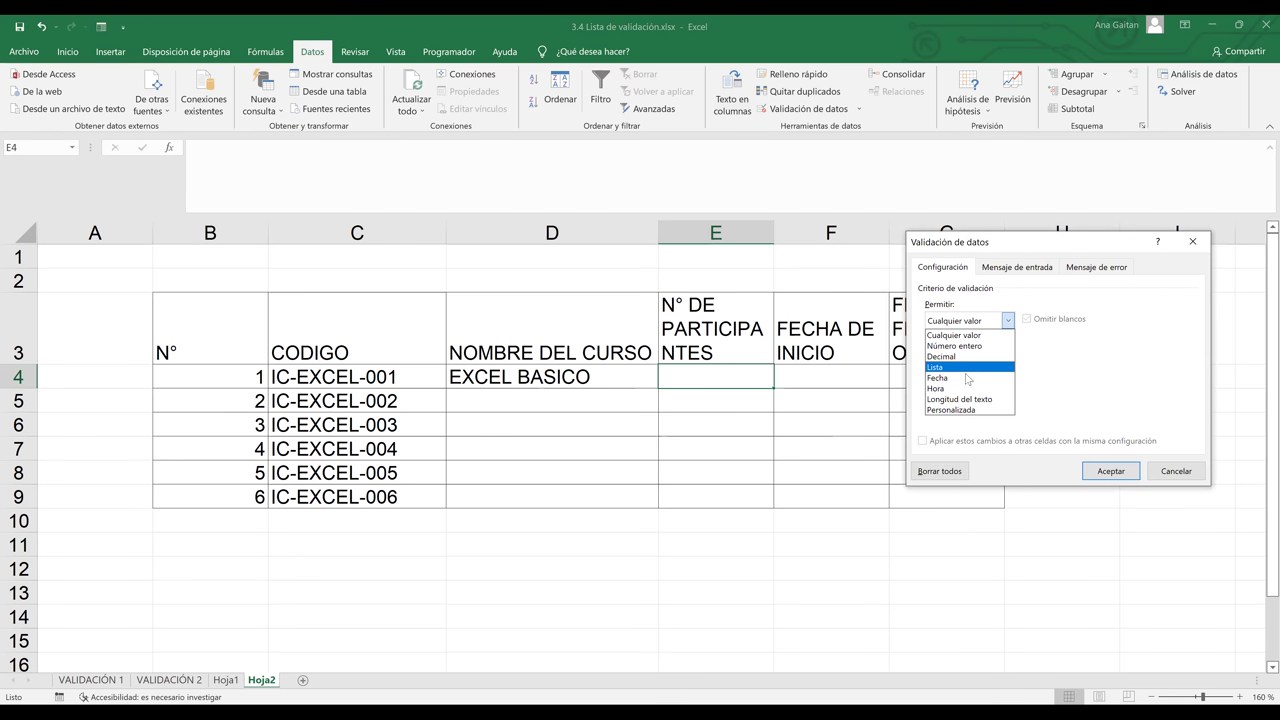
{"action": "left_click", "coordinate": [967, 373]}
{"action": "left_click", "coordinate": [963, 386]}
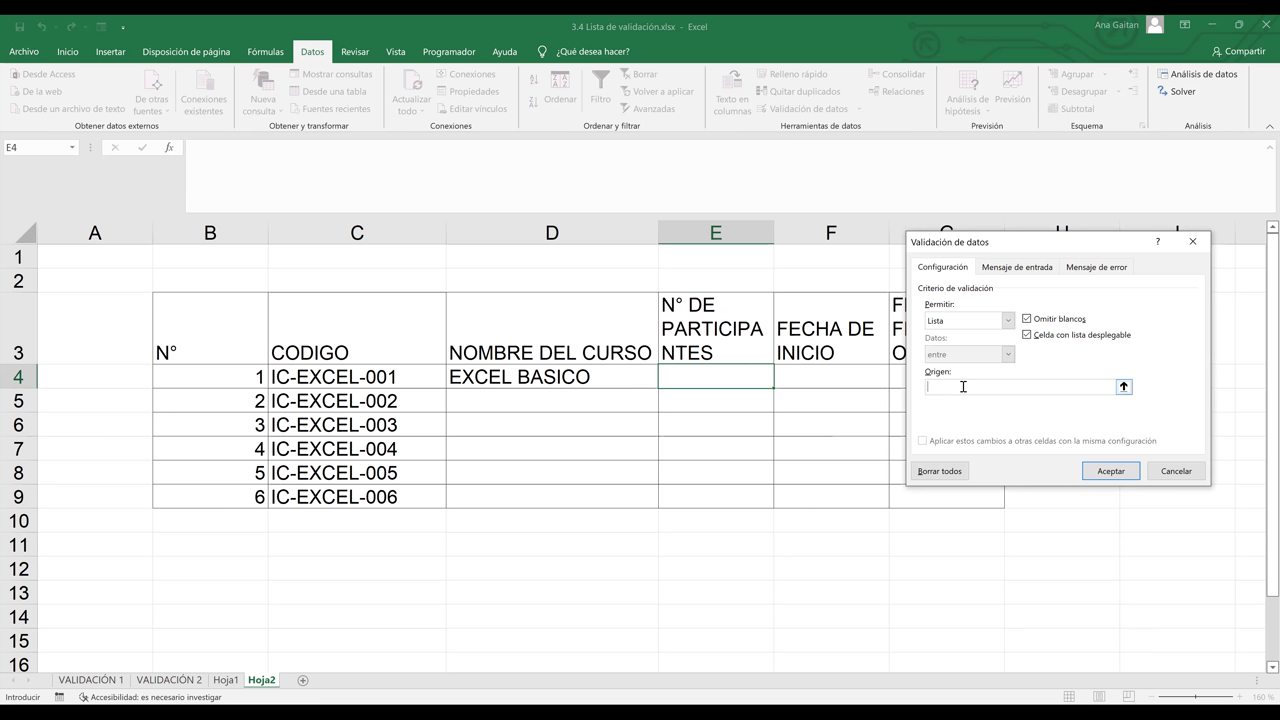
{"action": "type", "text": "2"}
{"action": "type", "text": "5;20;15"}
{"action": "left_click", "coordinate": [1101, 476]}
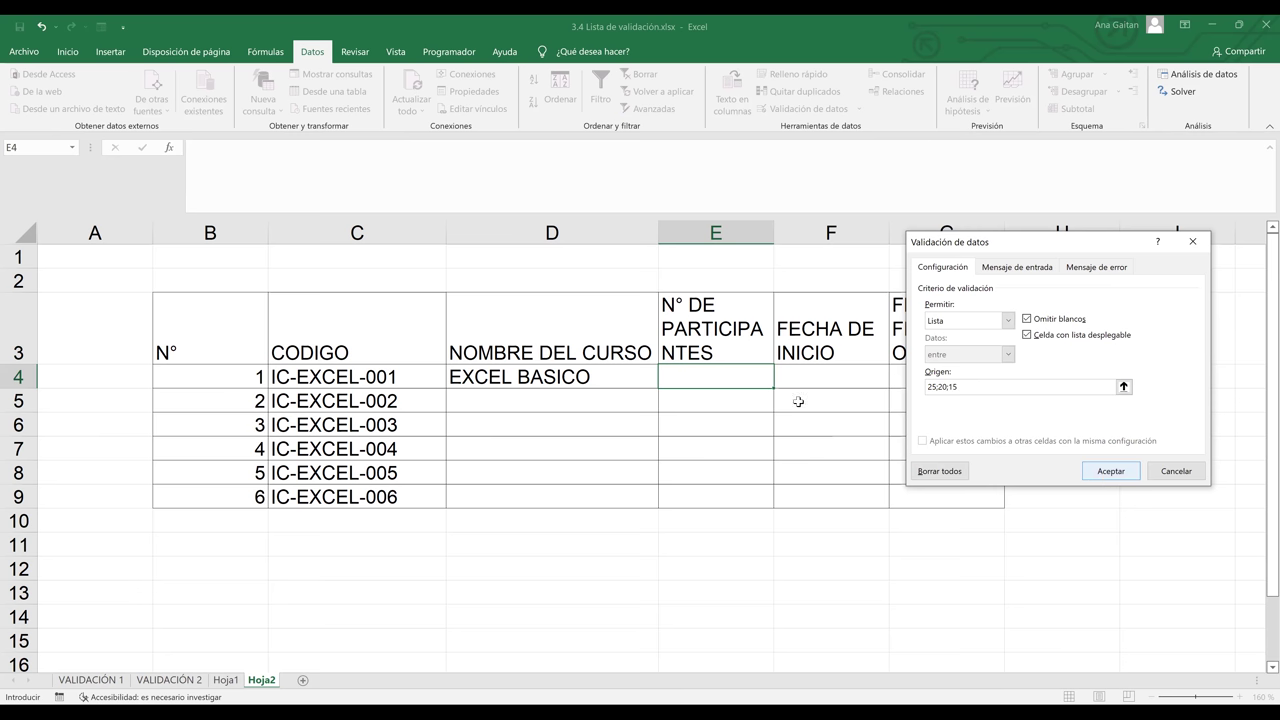
{"action": "left_click", "coordinate": [779, 383]}
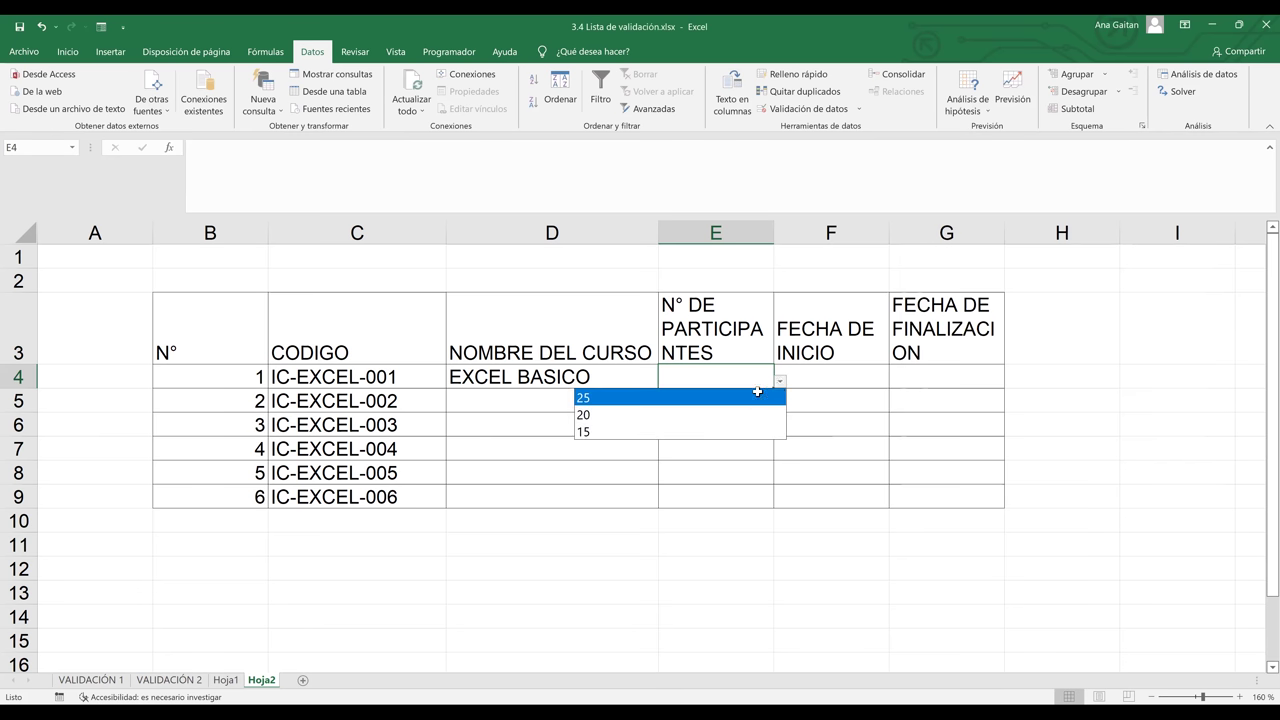
{"action": "left_click", "coordinate": [758, 397]}
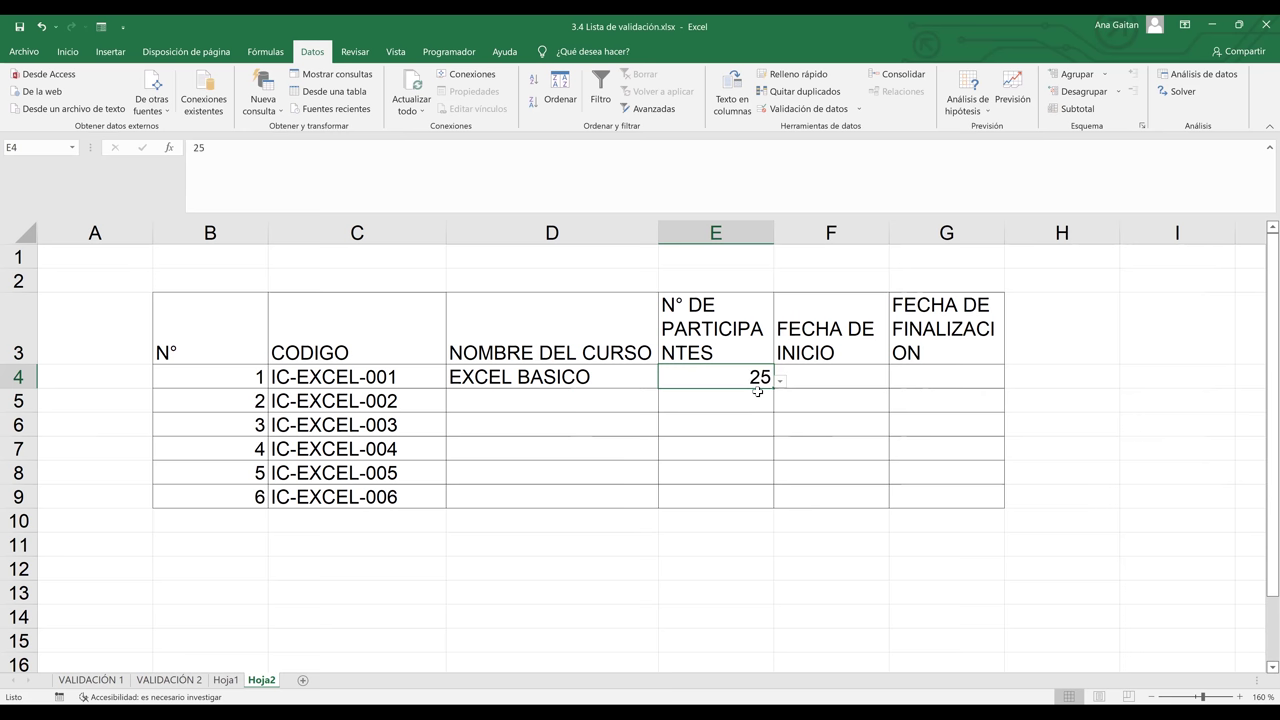
{"action": "left_click", "coordinate": [522, 406]}
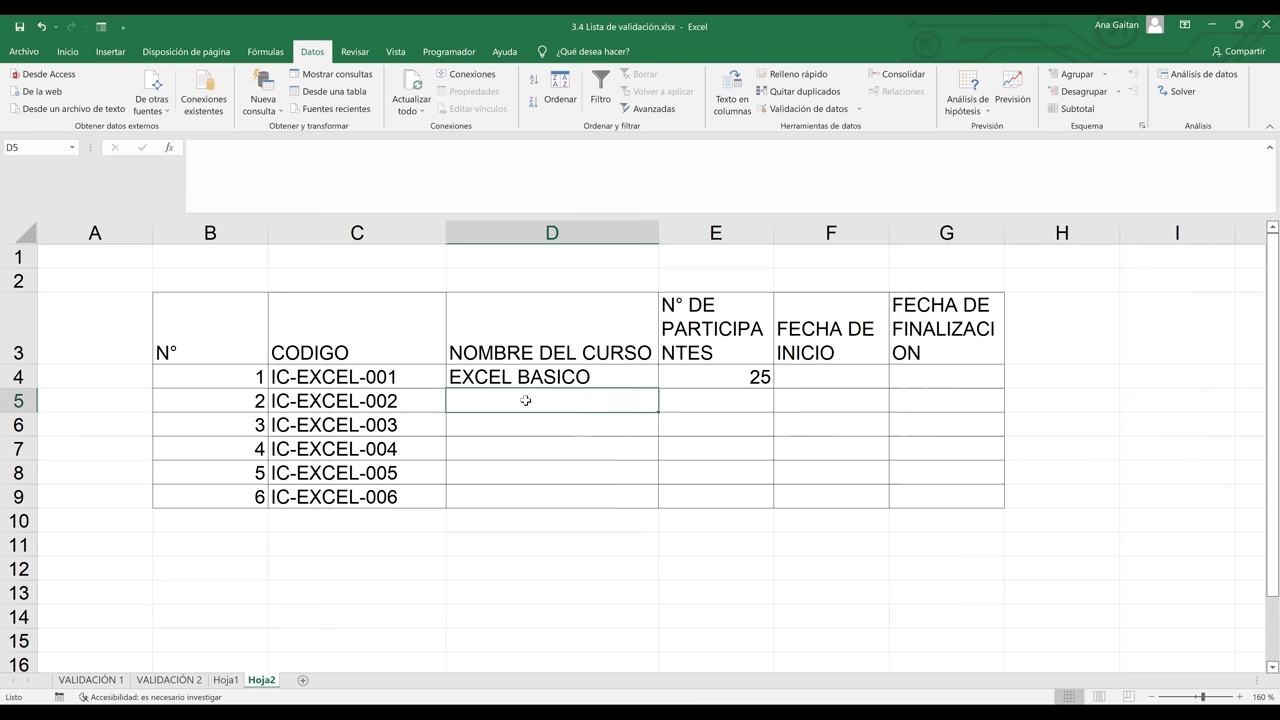
{"action": "left_click", "coordinate": [640, 376]}
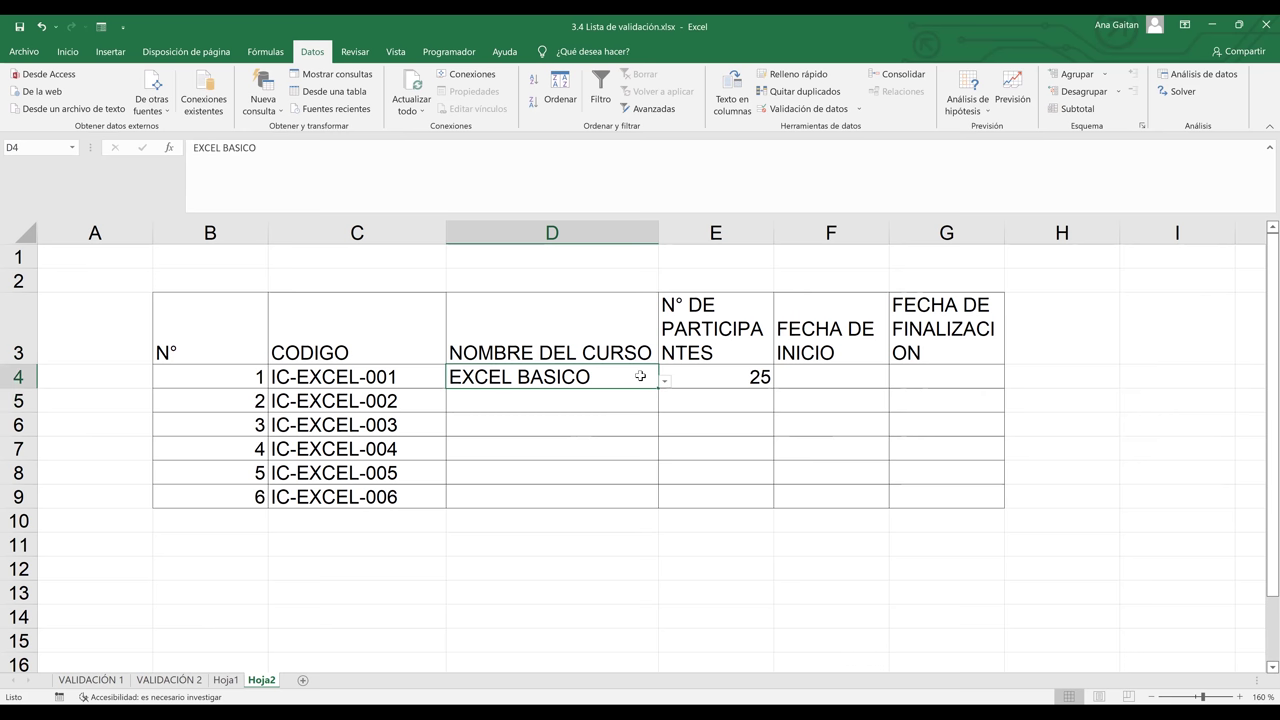
{"action": "left_click", "coordinate": [676, 412]}
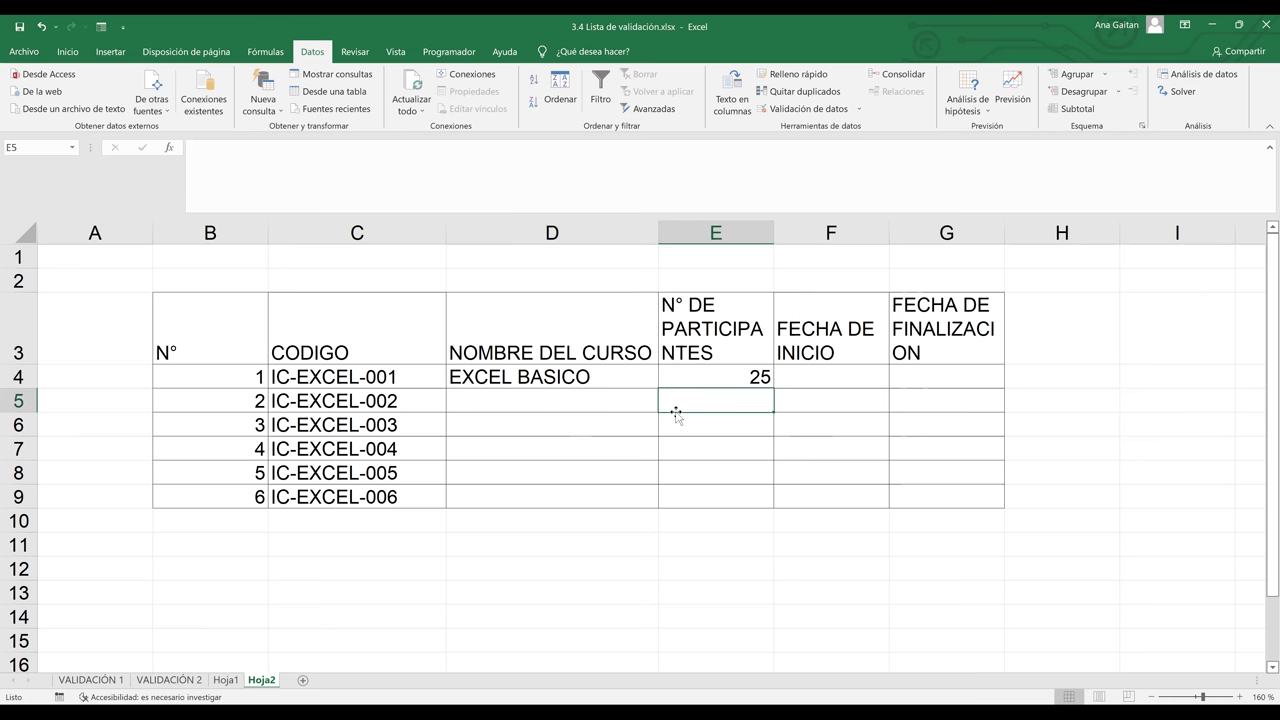
{"action": "left_click", "coordinate": [628, 378]}
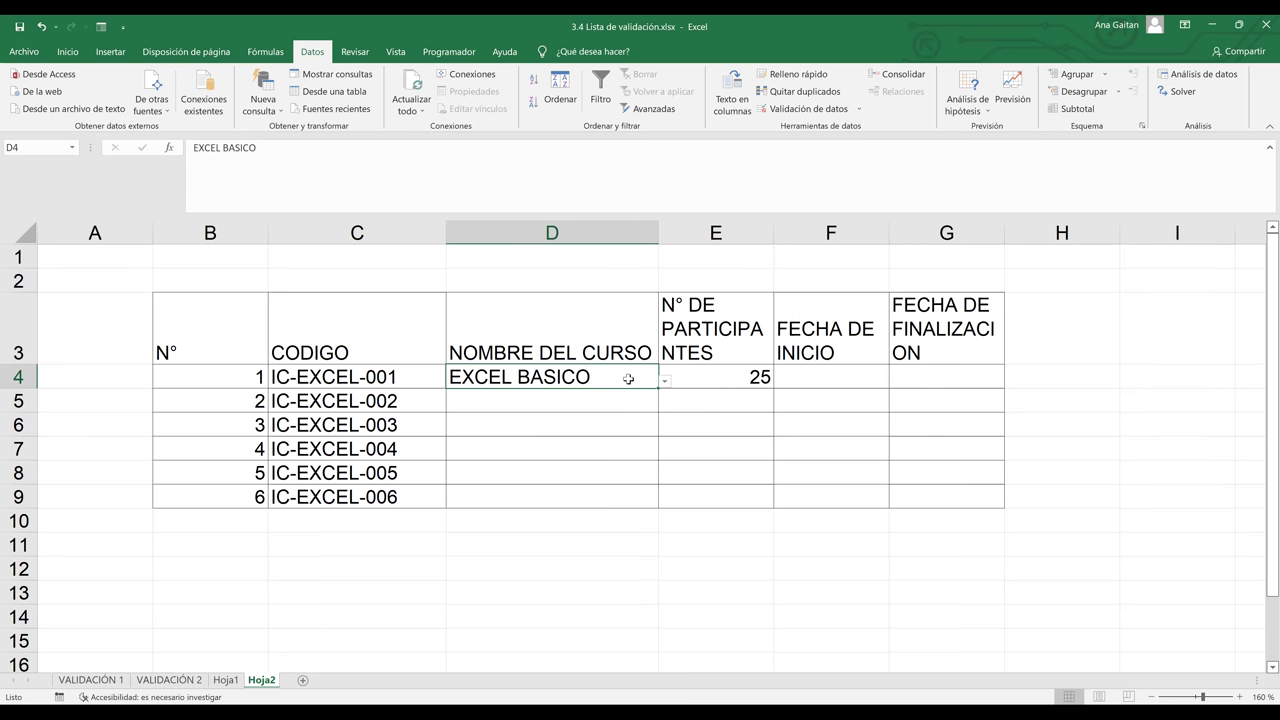
{"action": "left_click", "coordinate": [614, 402]}
{"action": "left_click", "coordinate": [630, 435]}
{"action": "left_click", "coordinate": [628, 478]}
{"action": "left_click", "coordinate": [631, 494]}
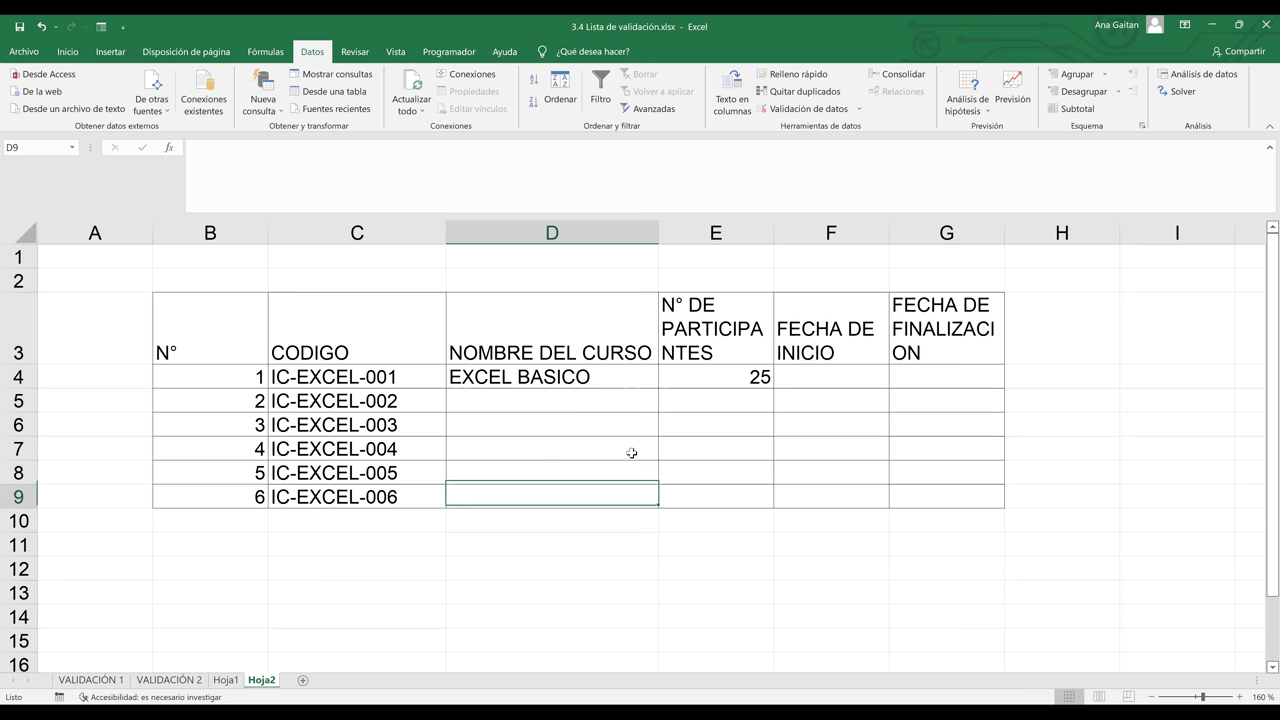
{"action": "left_click", "coordinate": [631, 453]}
{"action": "left_click", "coordinate": [632, 369]}
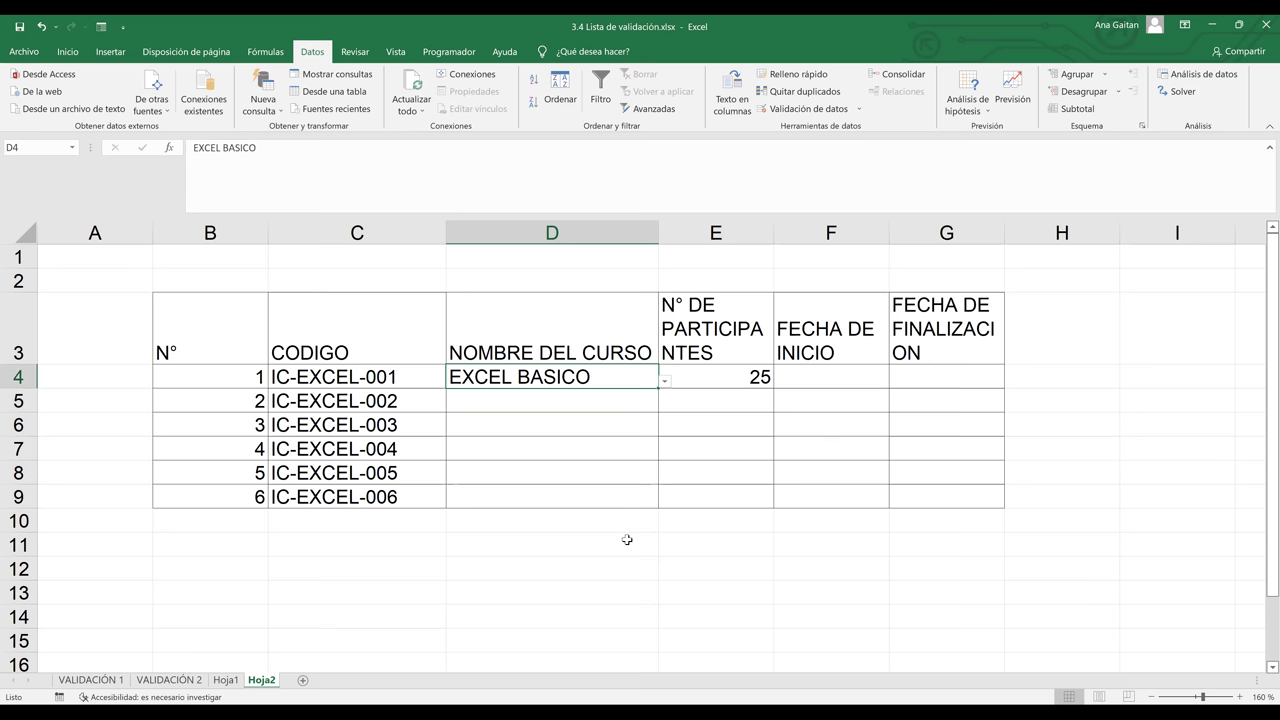
Copy D4's course name and dropdown down to D9 with the fill handle
{"action": "left_click", "coordinate": [627, 540]}
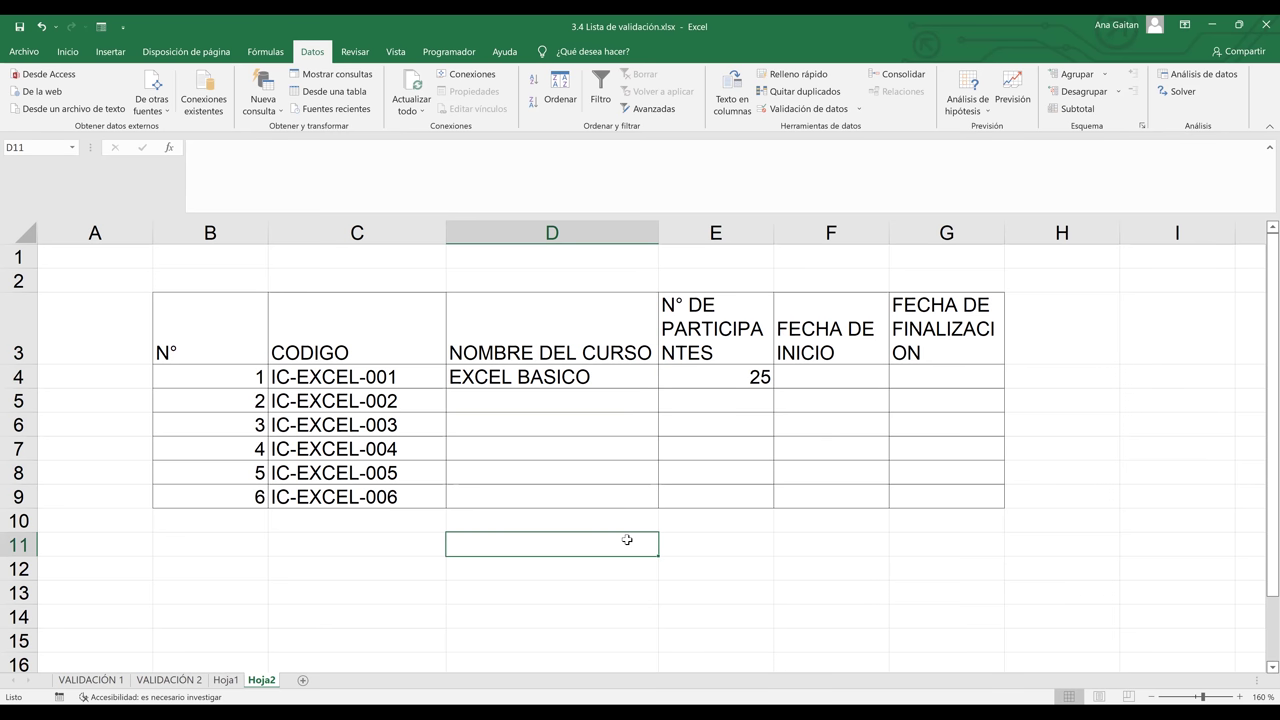
{"action": "left_click", "coordinate": [639, 381]}
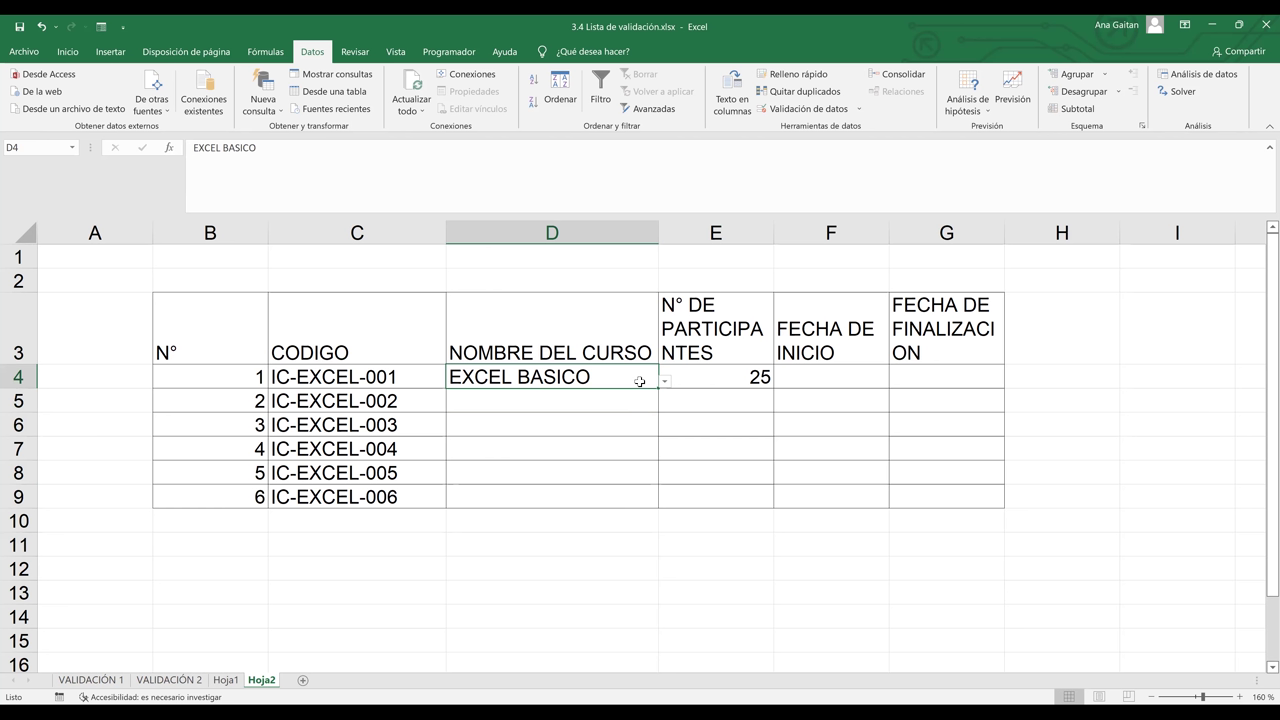
{"action": "left_click", "coordinate": [711, 429]}
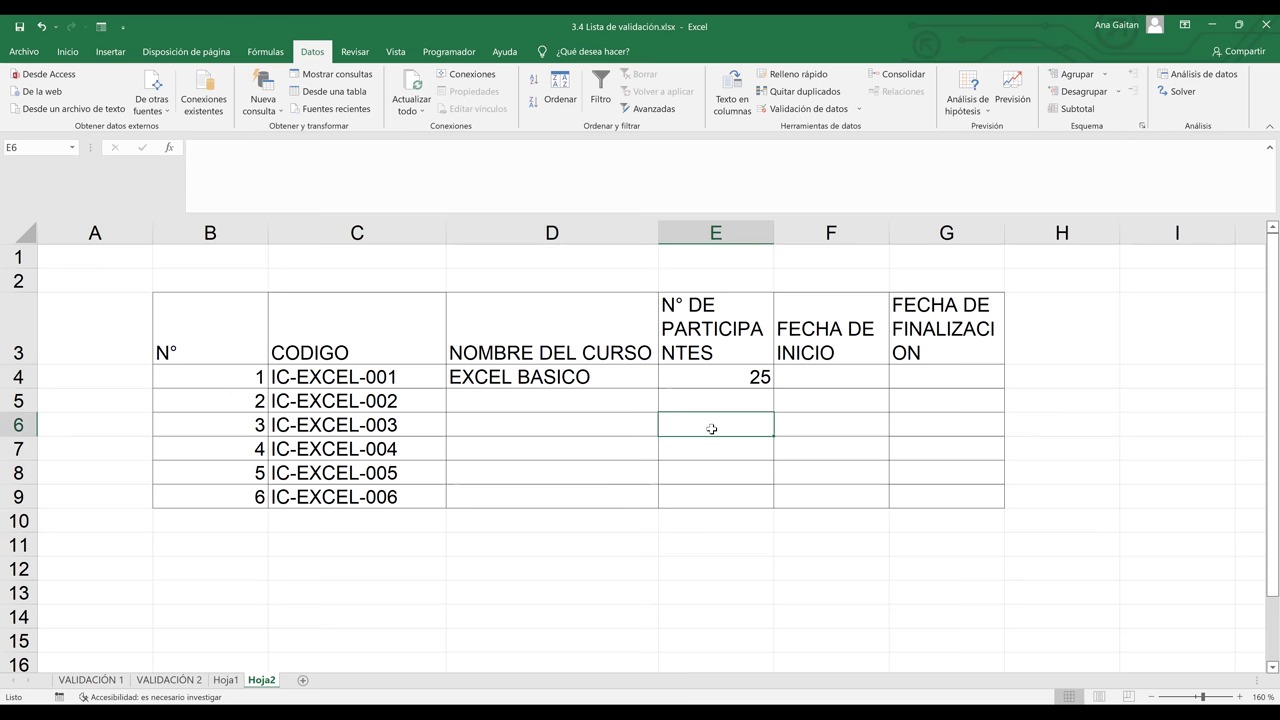
{"action": "left_click", "coordinate": [648, 381]}
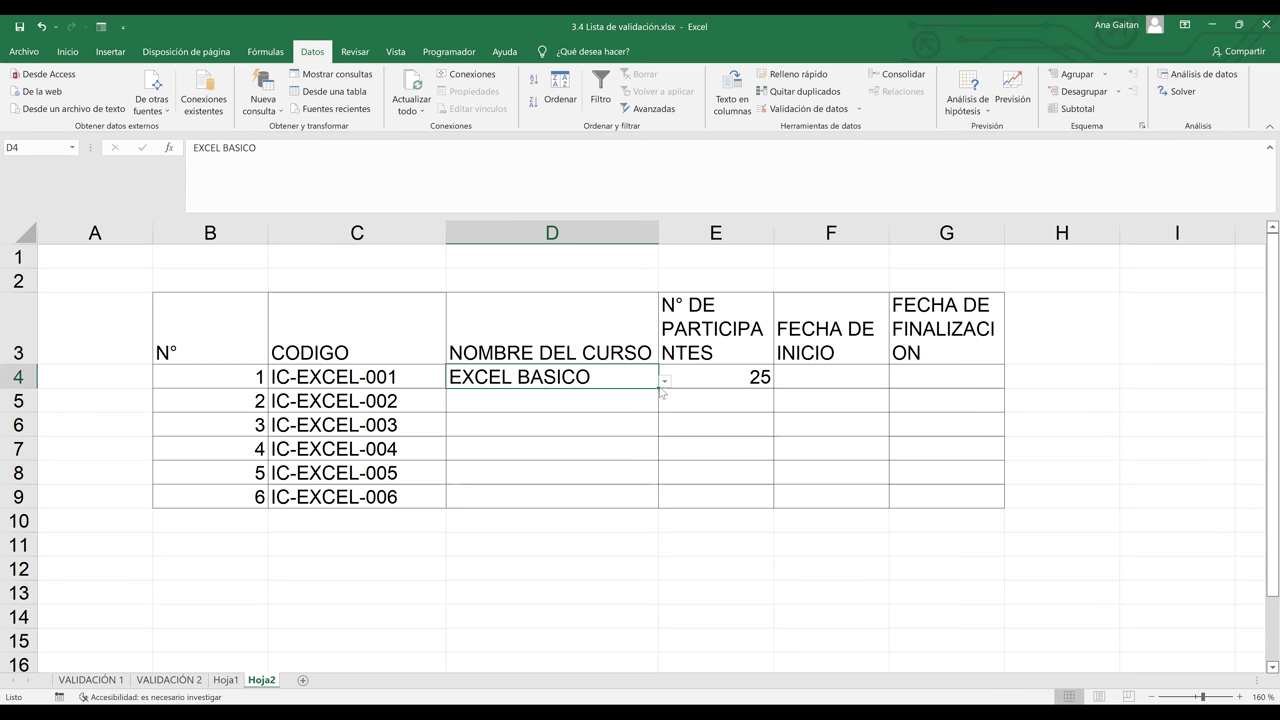
{"action": "left_click_drag", "start_coordinate": [657, 401], "coordinate": [650, 501]}
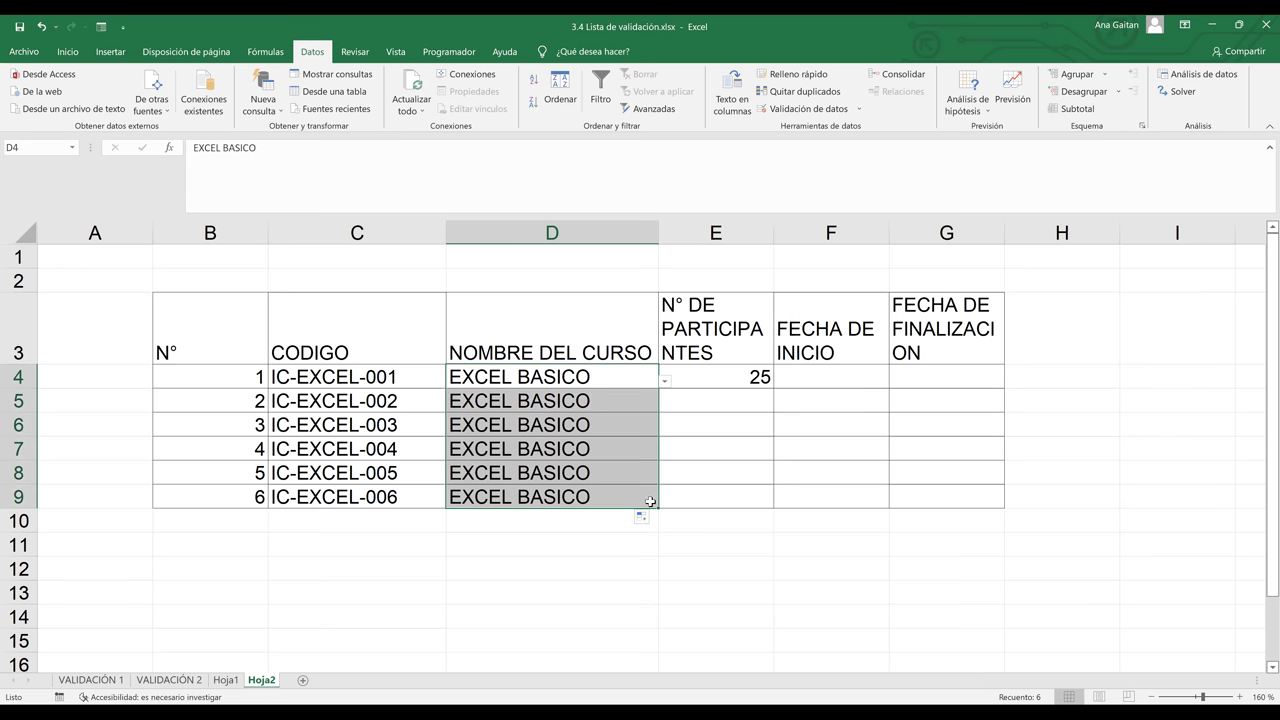
Try clearing the copied course names and undo to restore them, checking the dropdowns
{"action": "key", "text": "Delete"}
{"action": "left_click", "coordinate": [648, 407]}
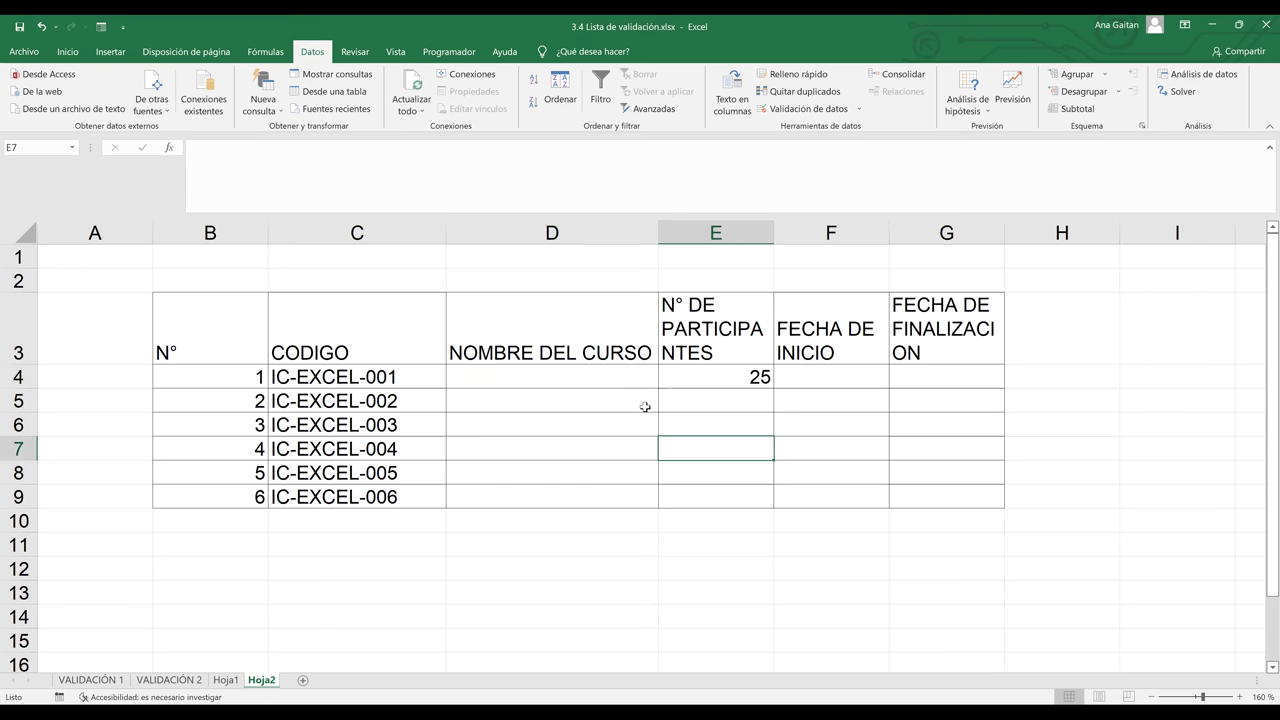
{"action": "left_click", "coordinate": [632, 382]}
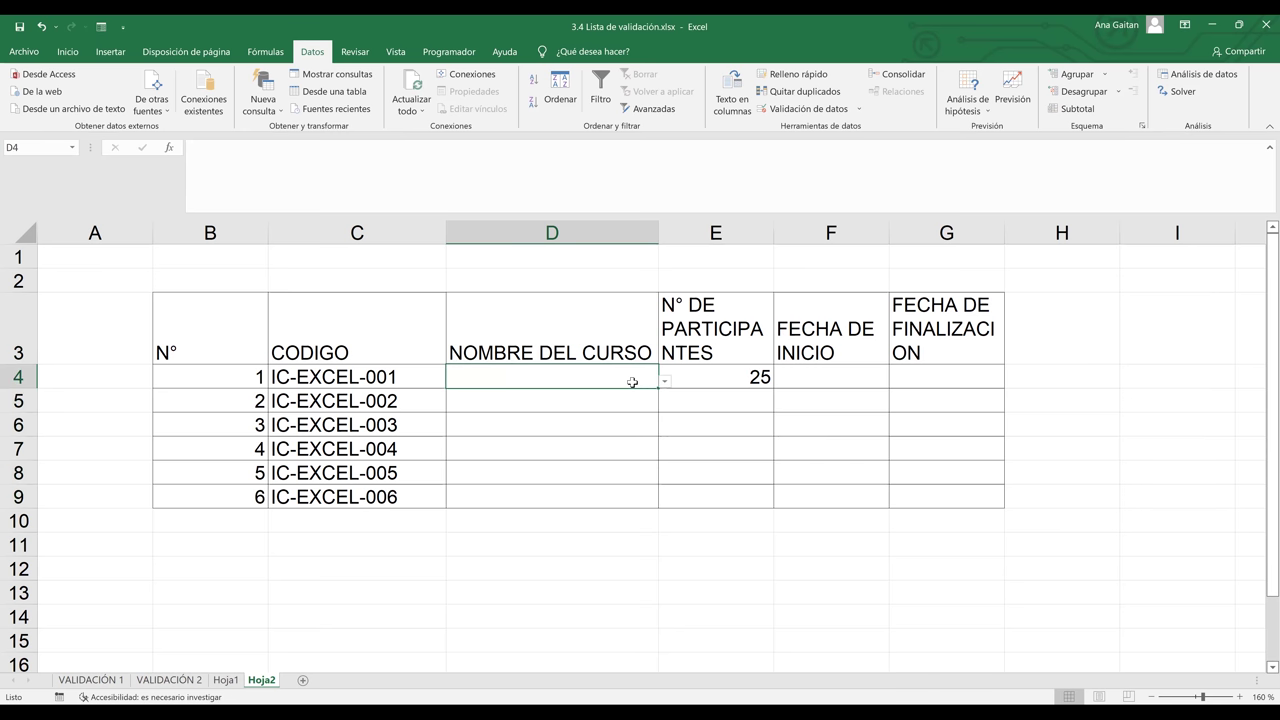
{"action": "key", "text": "ctrl+z"}
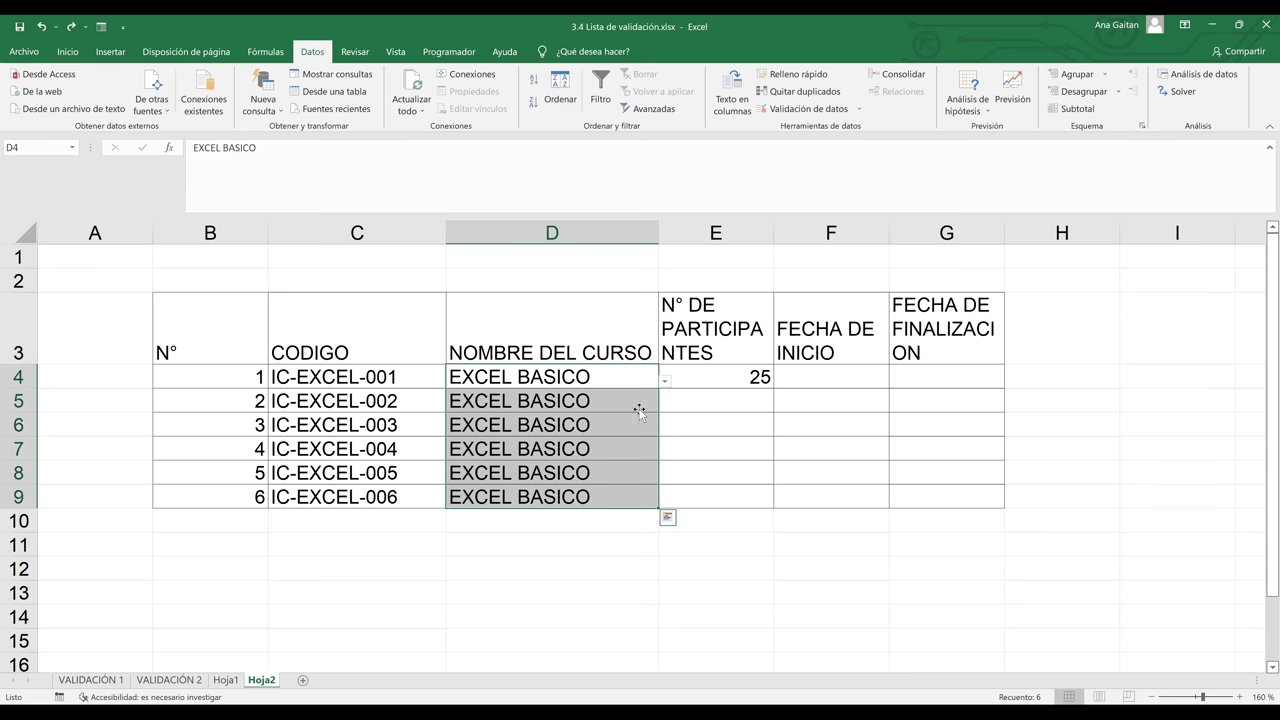
{"action": "left_click", "coordinate": [641, 416]}
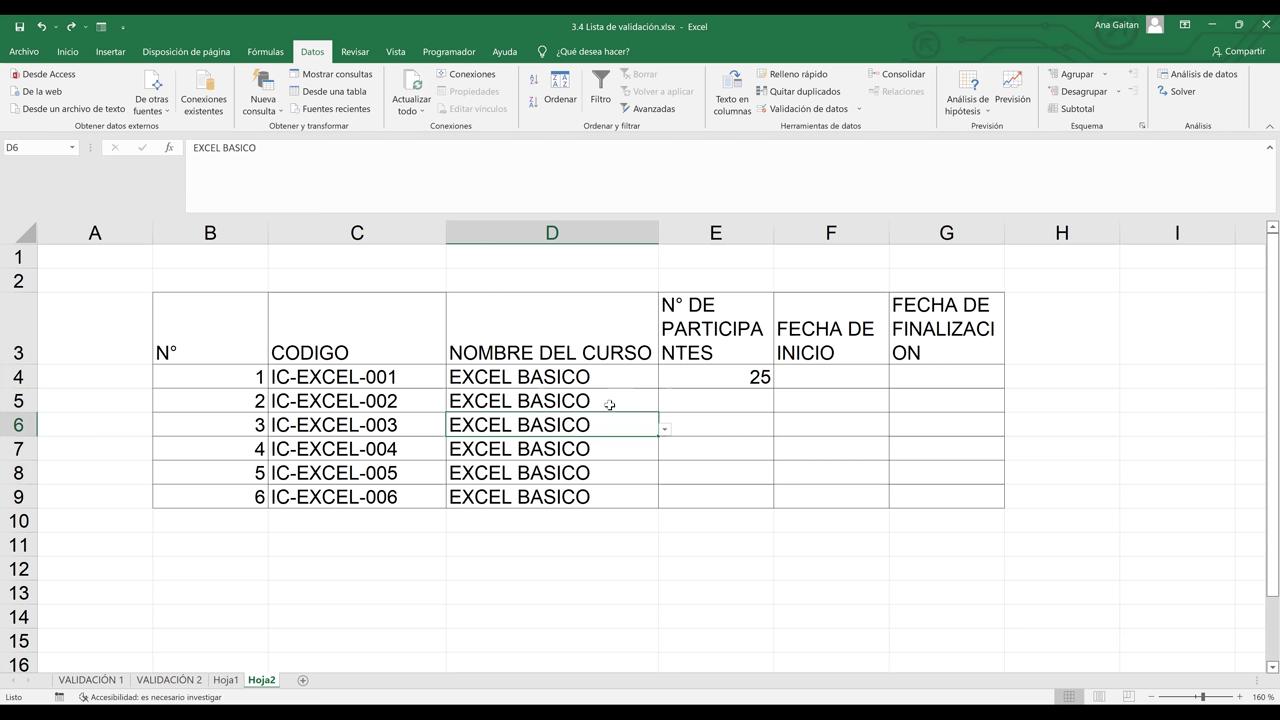
{"action": "left_click", "coordinate": [610, 401]}
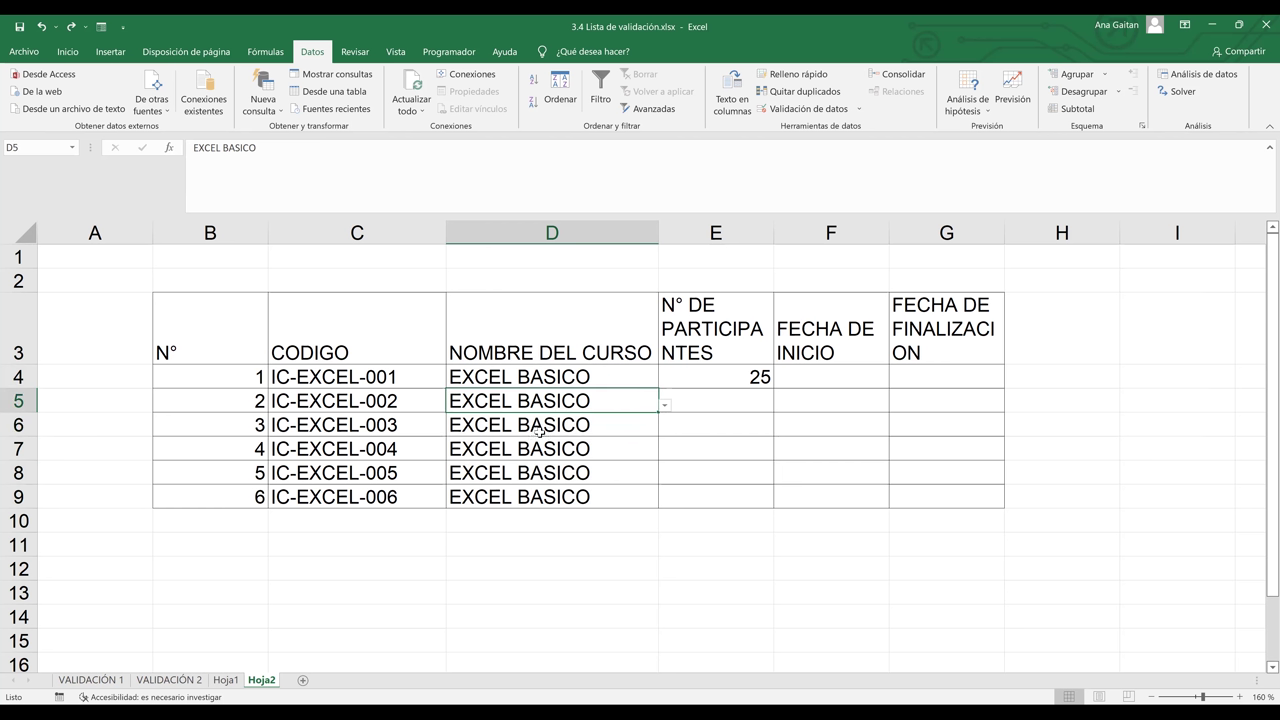
{"action": "left_click_drag", "start_coordinate": [567, 397], "coordinate": [574, 493]}
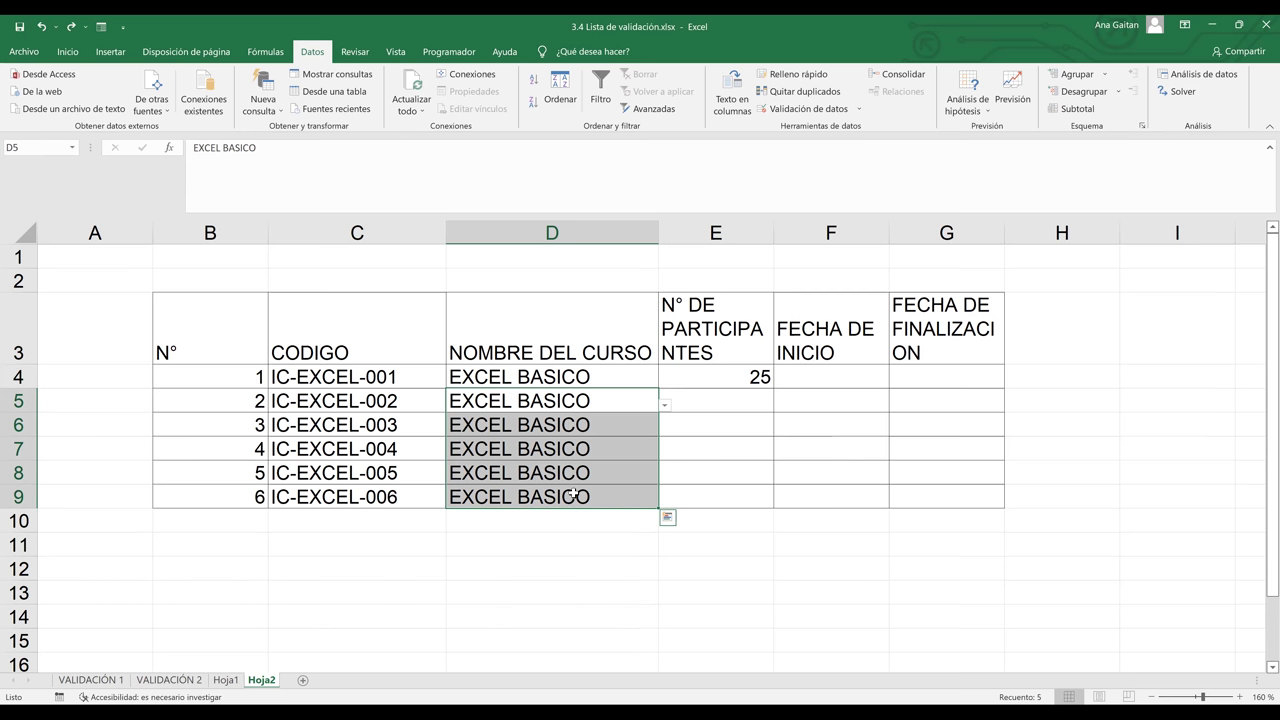
{"action": "key", "text": "Delete"}
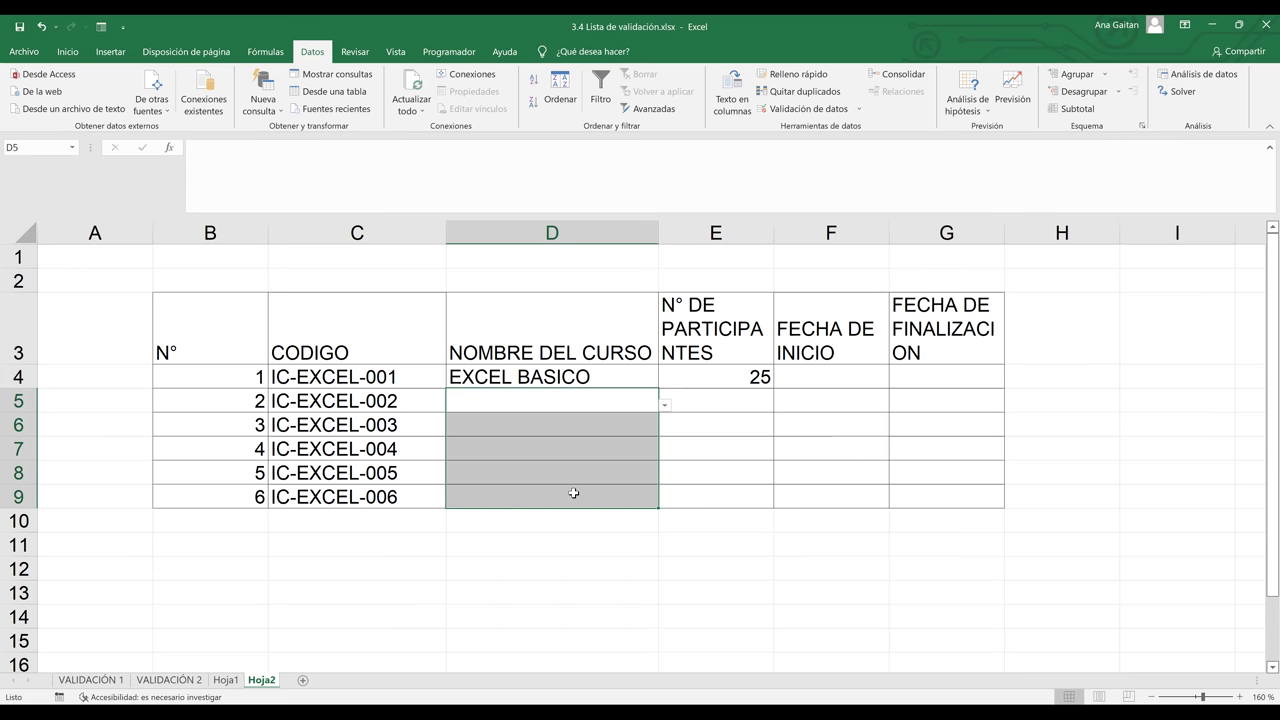
{"action": "left_click", "coordinate": [689, 493]}
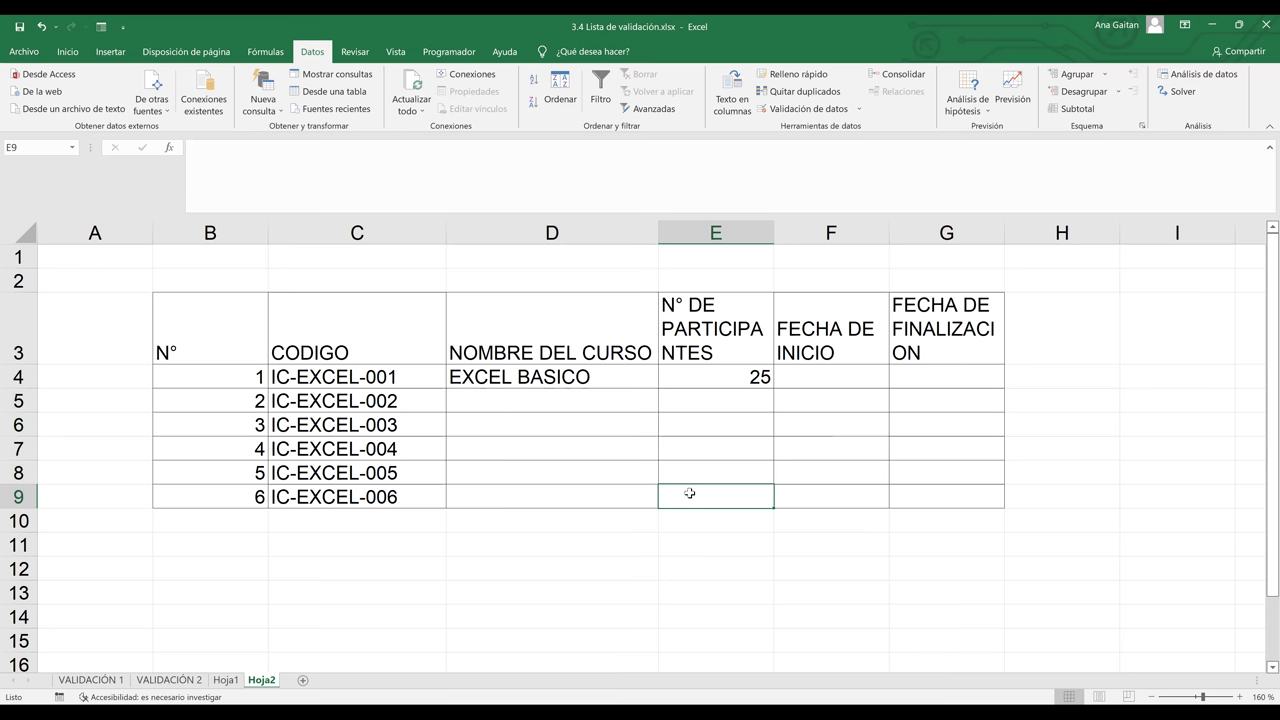
{"action": "key", "text": "ctrl+z"}
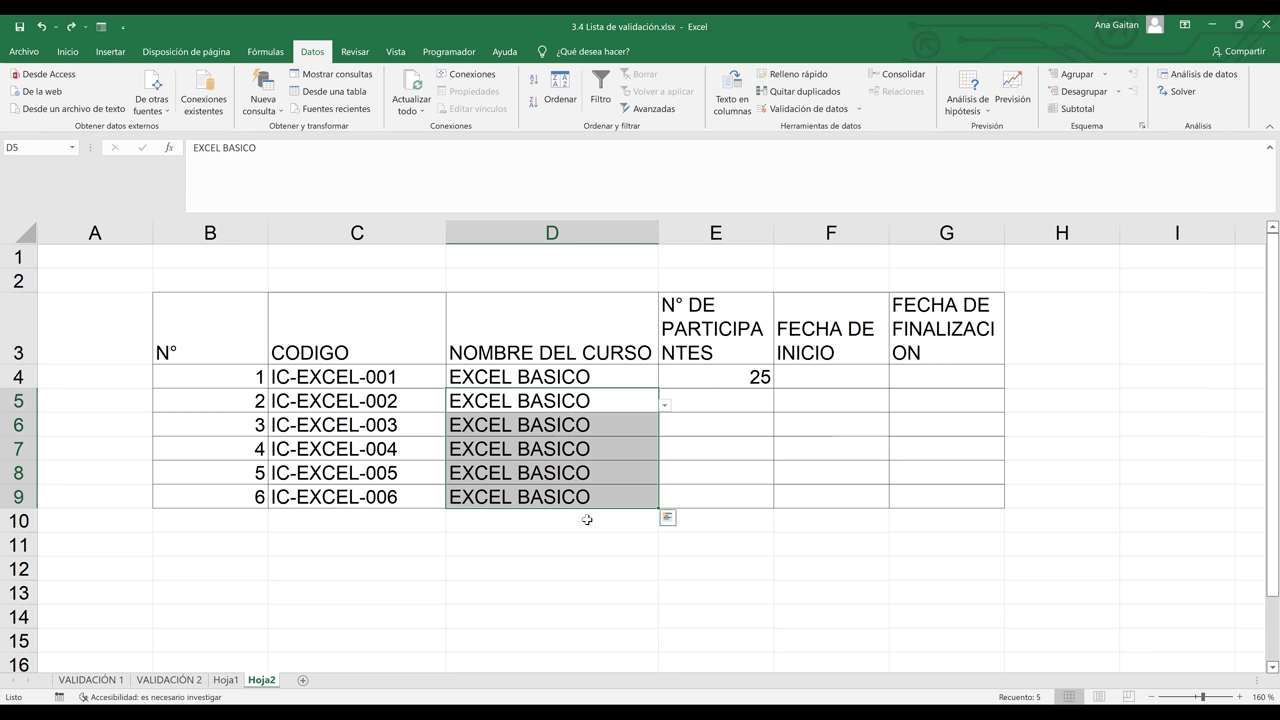
Erase the copied names from D5:D9, leaving only D4 as EXCEL BASICO
{"action": "key", "text": "BackSpace"}
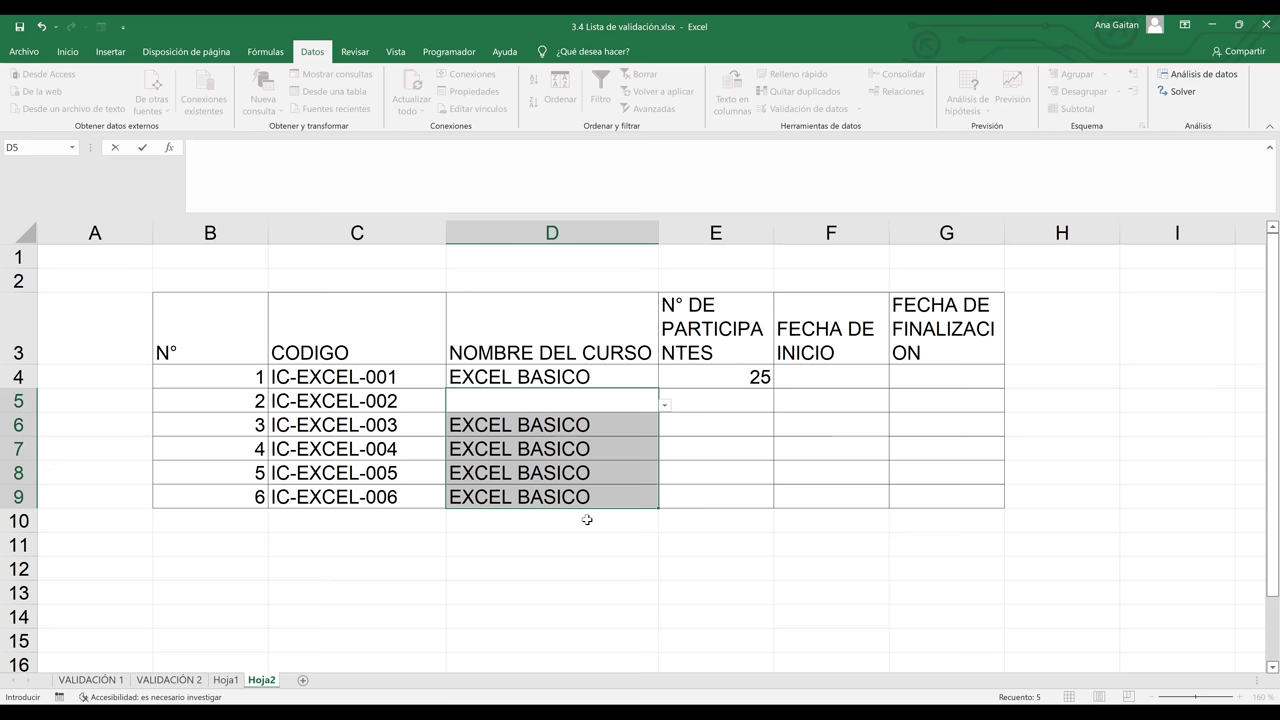
{"action": "left_click", "coordinate": [588, 514]}
{"action": "left_click_drag", "start_coordinate": [606, 402], "coordinate": [592, 496]}
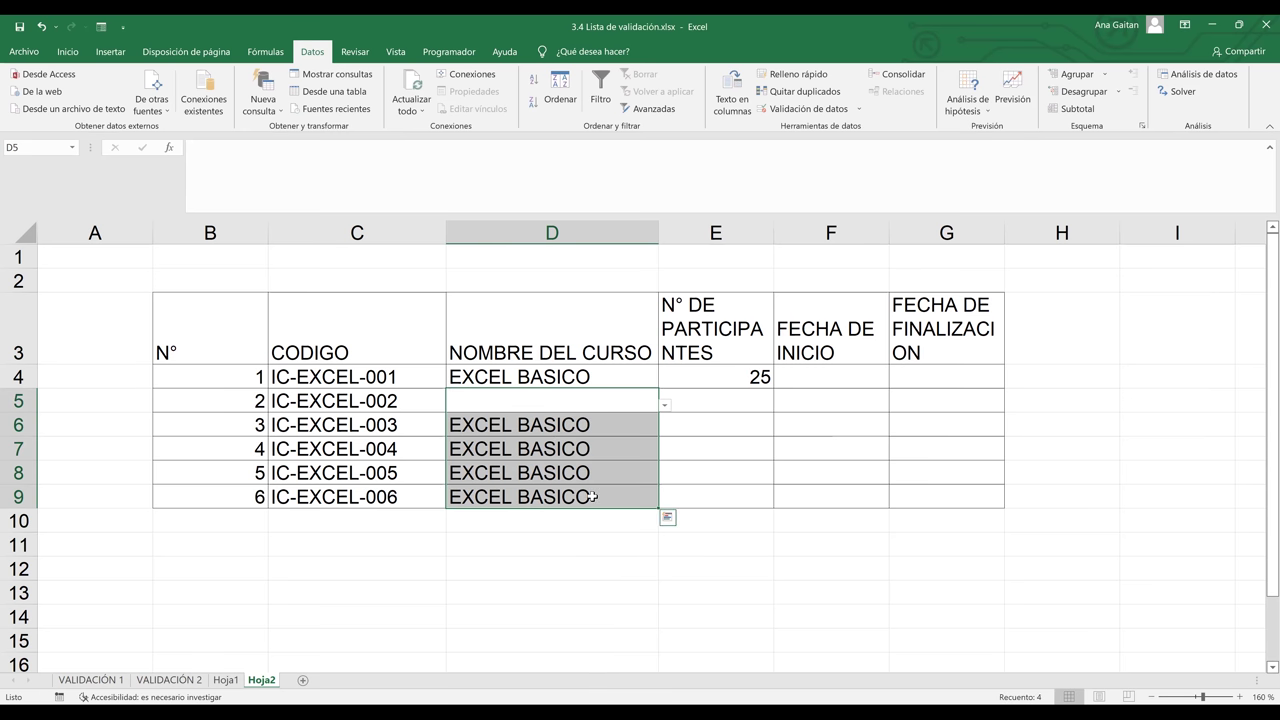
{"action": "key", "text": "Delete"}
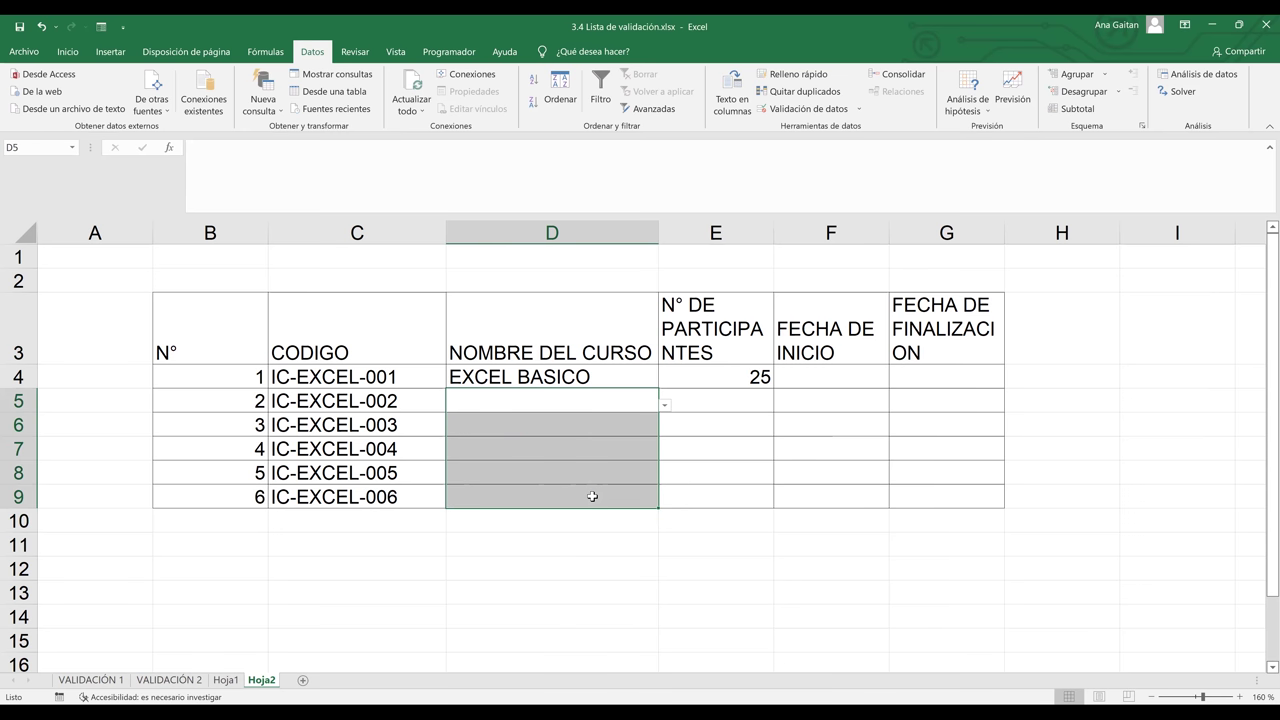
{"action": "left_click", "coordinate": [692, 492]}
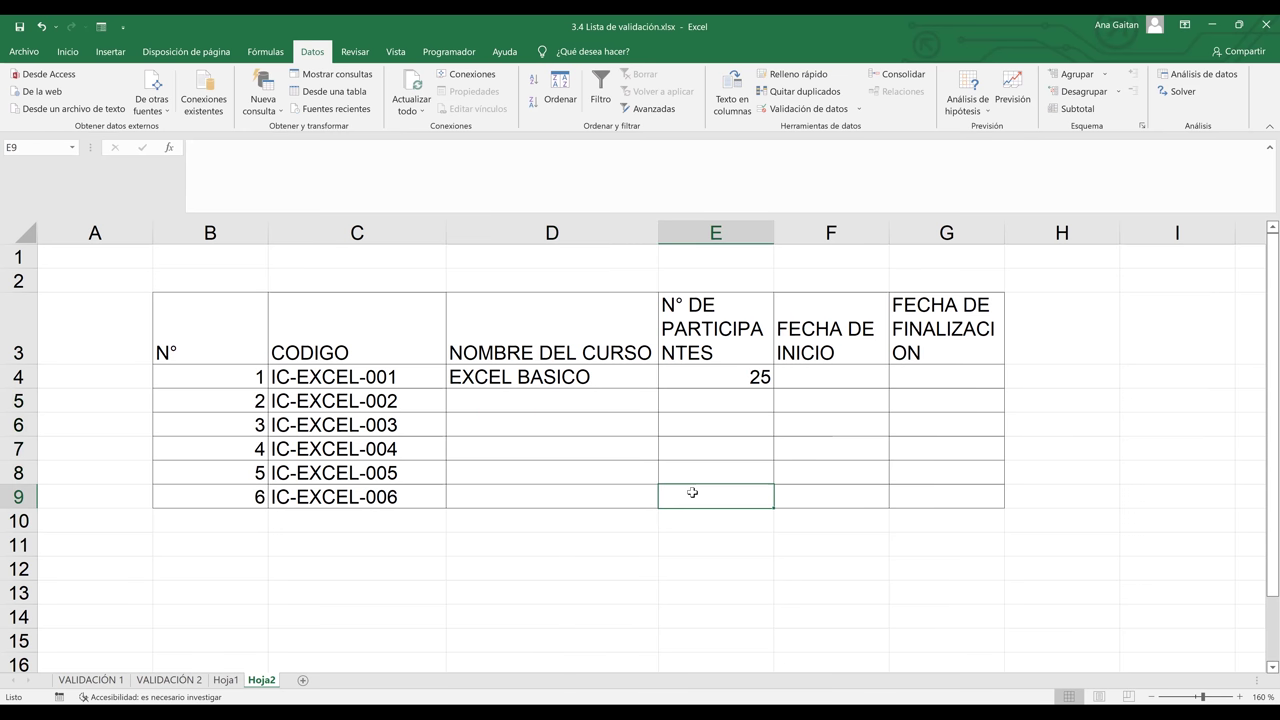
Set D5 and D6 to EXCEL AVANZADO from their dropdowns
{"action": "left_click", "coordinate": [625, 402]}
{"action": "left_click", "coordinate": [665, 407]}
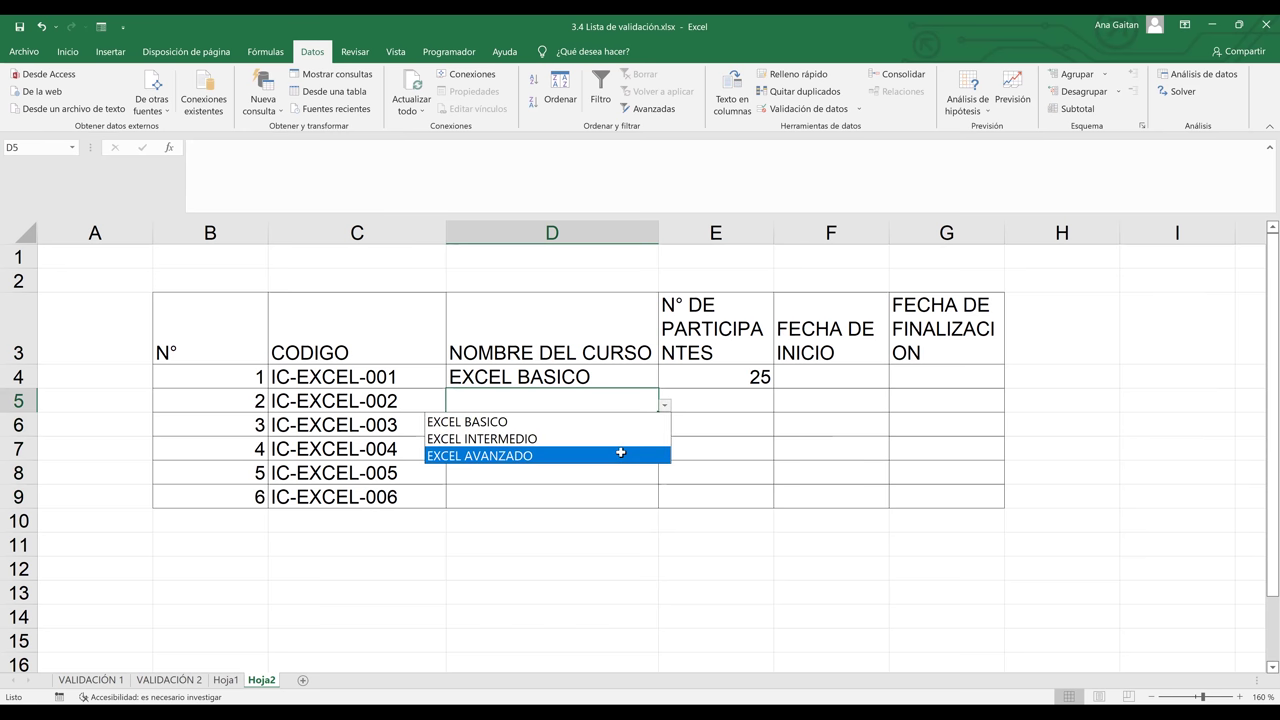
{"action": "left_click", "coordinate": [622, 454]}
{"action": "left_click", "coordinate": [634, 432]}
{"action": "key", "text": "alt+Down"}
{"action": "key", "text": "Escape"}
{"action": "left_click", "coordinate": [654, 446]}
Set D7 to EXCEL INTERMEDIO and D8 and D9 to EXCEL AVANZADO
{"action": "left_click", "coordinate": [664, 453]}
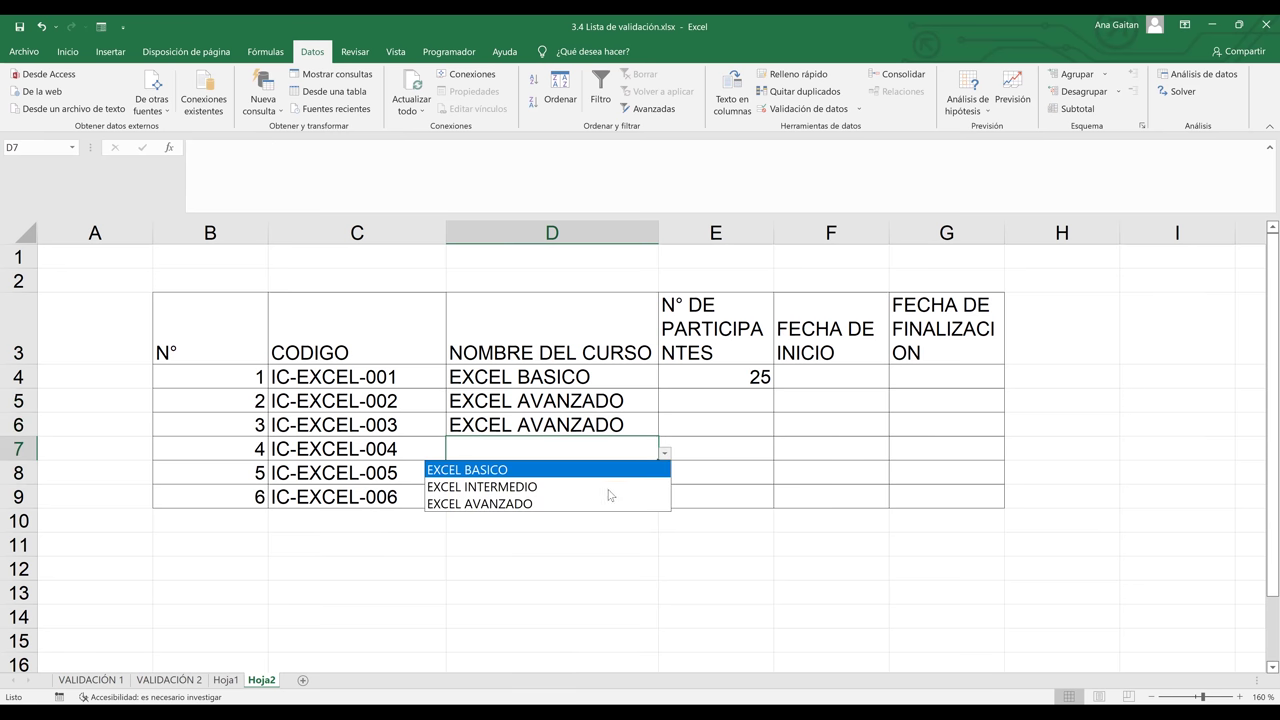
{"action": "left_click", "coordinate": [639, 475]}
{"action": "left_click", "coordinate": [655, 471]}
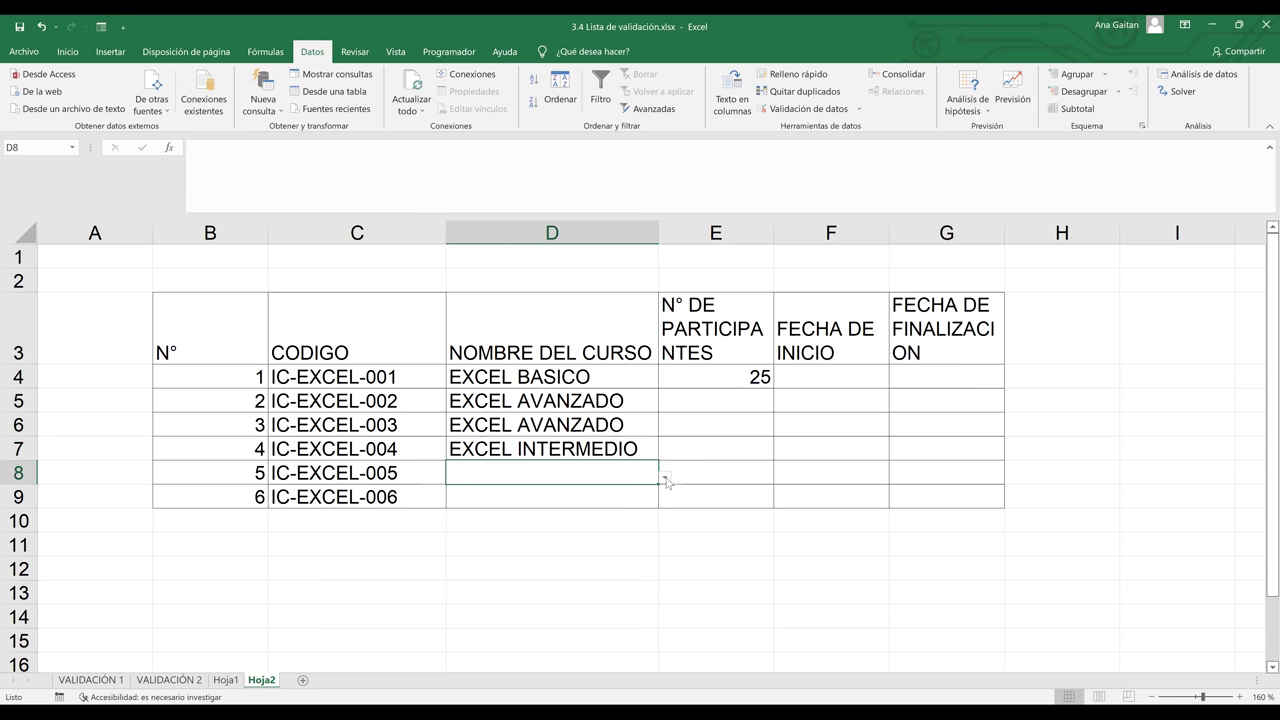
{"action": "left_click", "coordinate": [664, 477]}
{"action": "left_click", "coordinate": [622, 527]}
{"action": "left_click", "coordinate": [655, 496]}
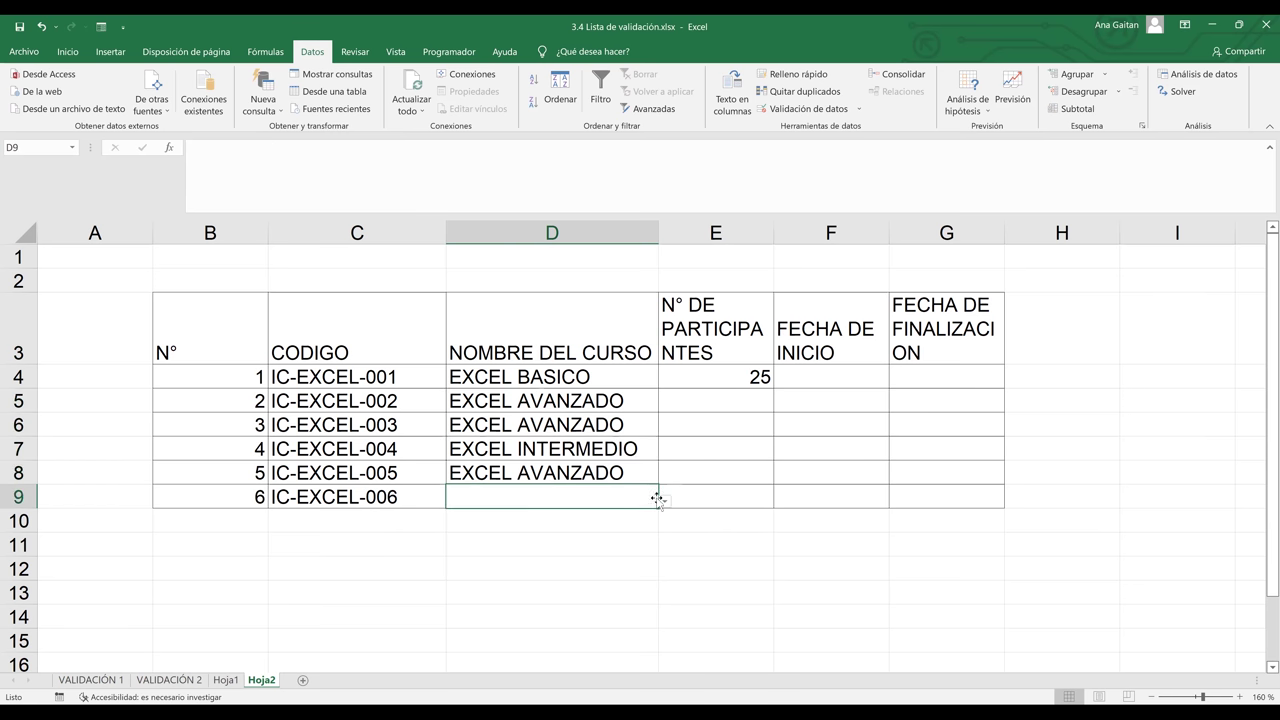
{"action": "left_click", "coordinate": [664, 501]}
{"action": "left_click", "coordinate": [606, 552]}
{"action": "left_click", "coordinate": [731, 403]}
{"action": "left_click", "coordinate": [763, 375]}
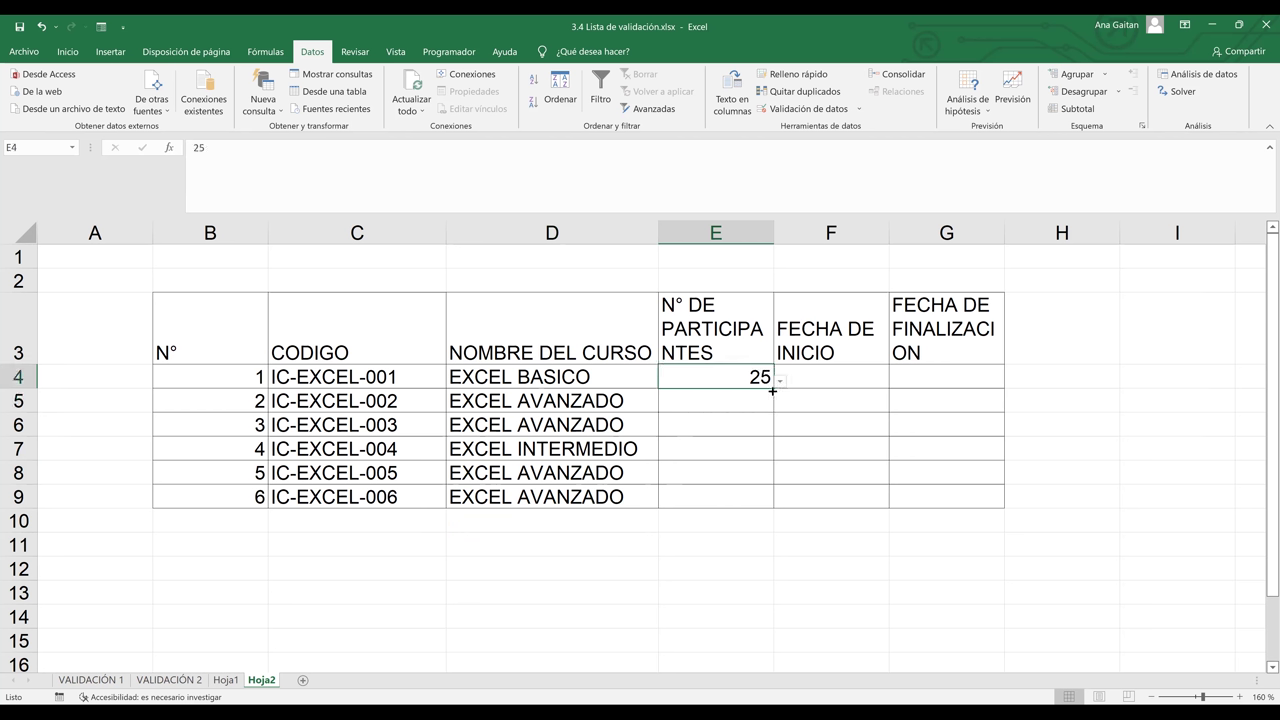
Copy E4's dropdown down to E9 and clear the copied 25 values
{"action": "left_click_drag", "start_coordinate": [773, 389], "coordinate": [776, 502]}
{"action": "left_click", "coordinate": [743, 400]}
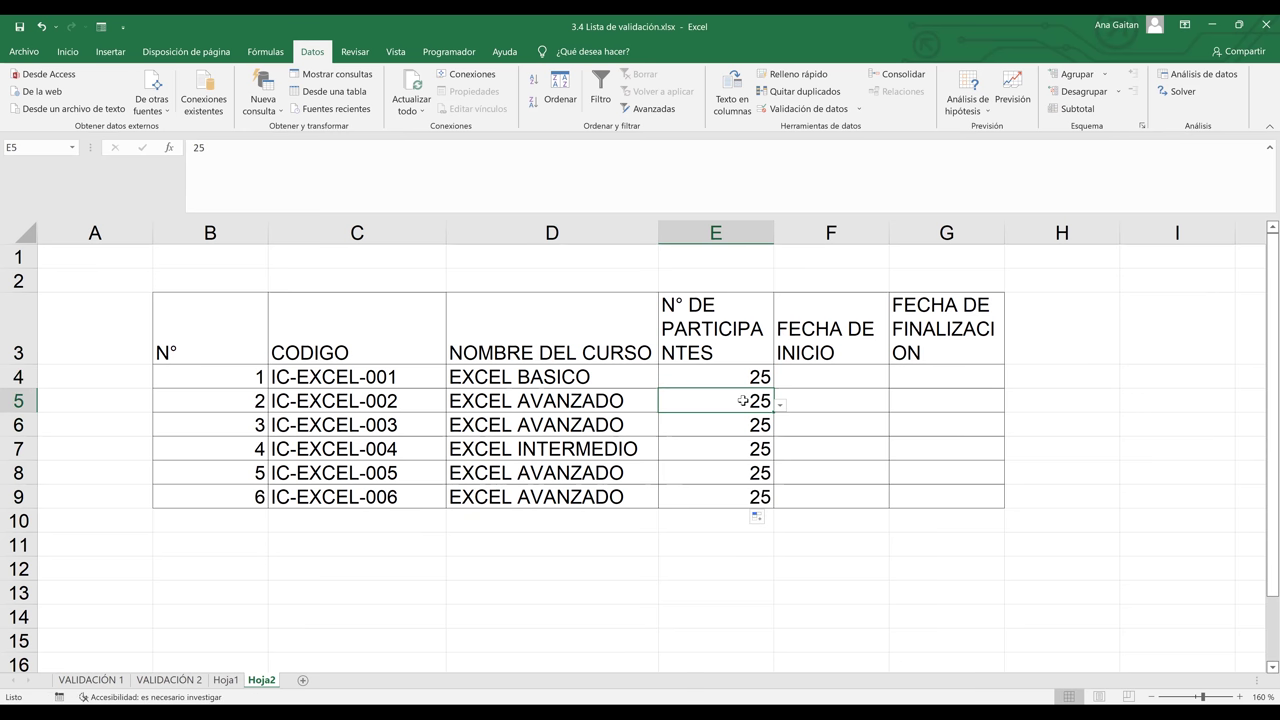
{"action": "left_click_drag", "start_coordinate": [743, 400], "coordinate": [744, 494]}
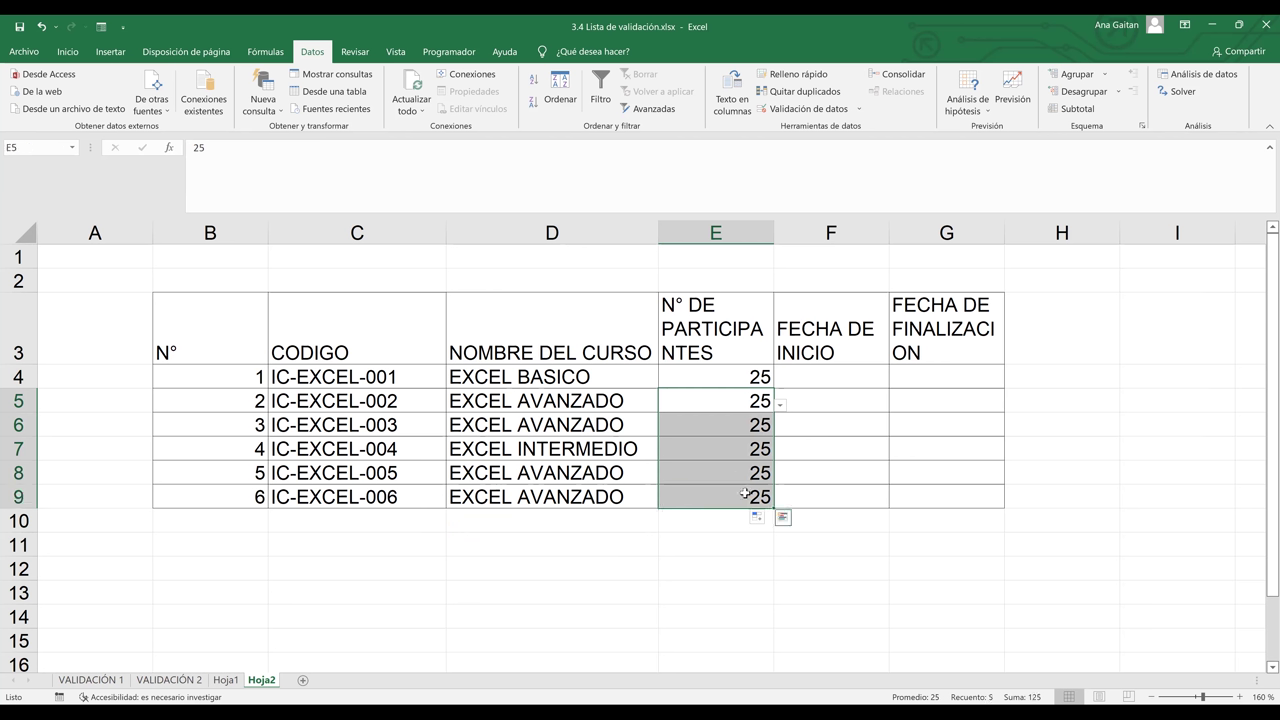
{"action": "key", "text": "Delete"}
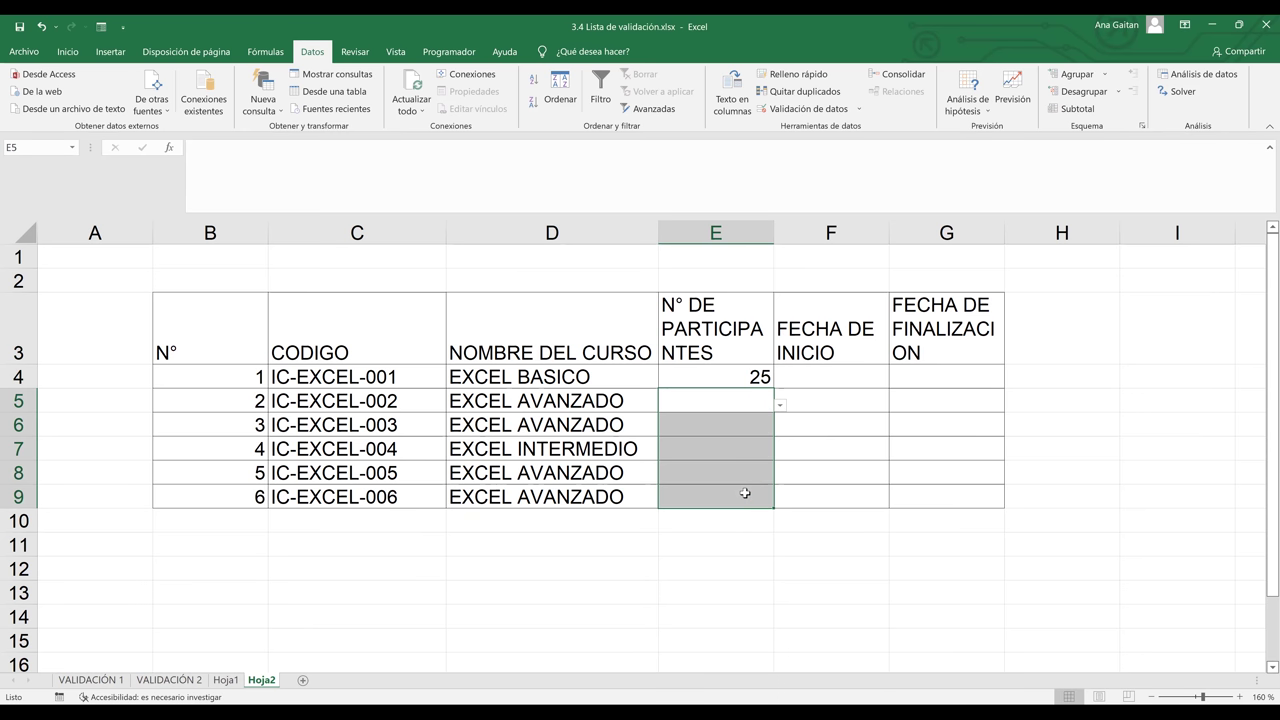
{"action": "left_click", "coordinate": [837, 457]}
Set E5 and E6 to 15 participants from their dropdowns
{"action": "left_click", "coordinate": [747, 401]}
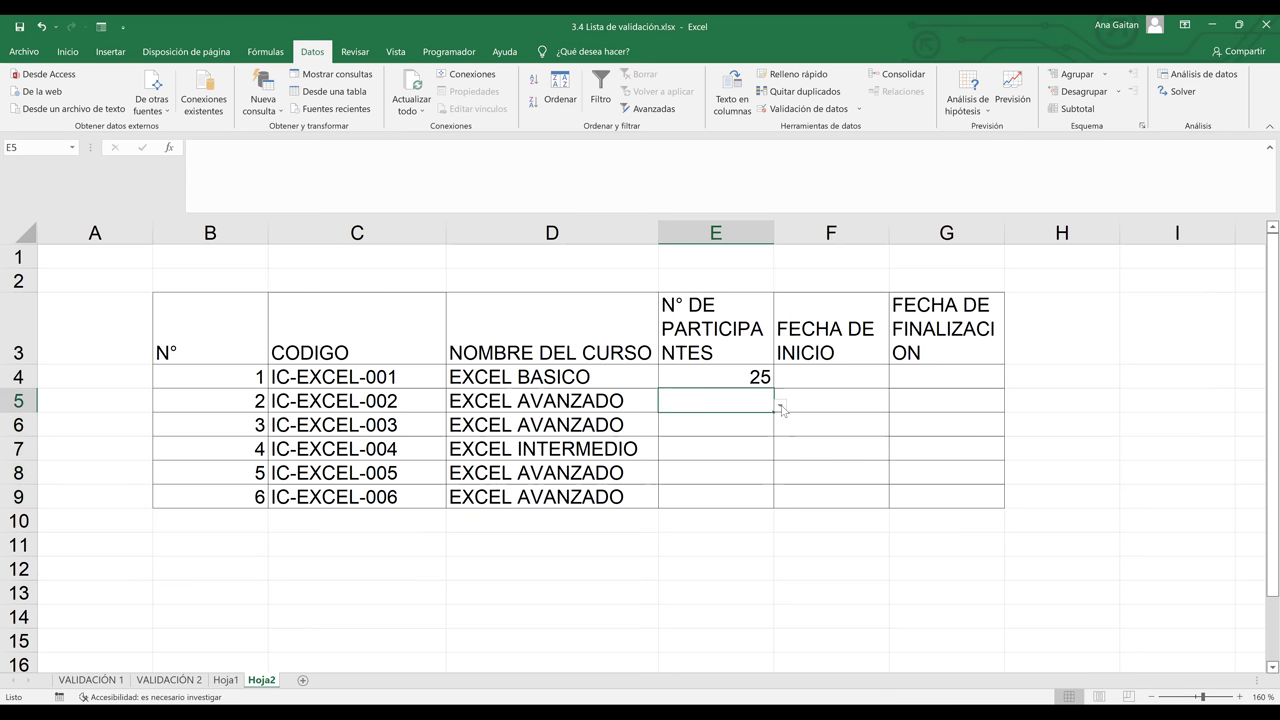
{"action": "type", "text": "20"}
{"action": "key", "text": "ctrl+Return"}
{"action": "left_click", "coordinate": [780, 405]}
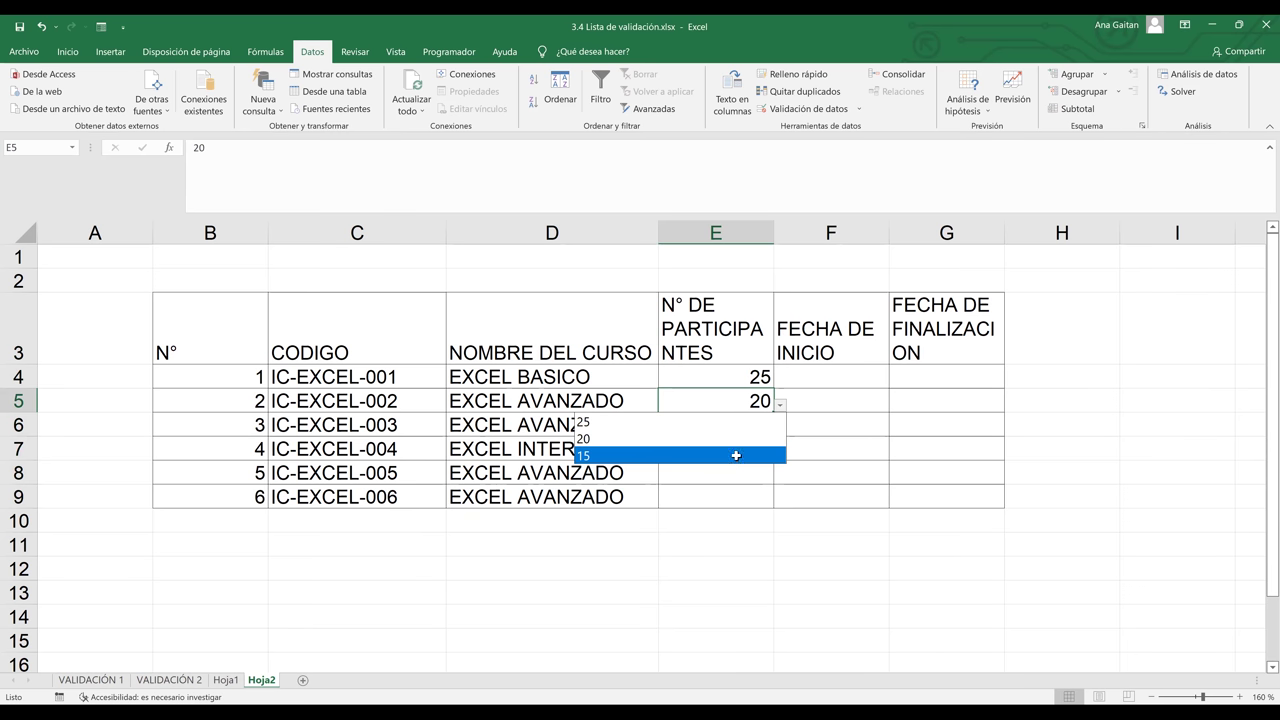
{"action": "left_click", "coordinate": [735, 456]}
{"action": "left_click", "coordinate": [770, 425]}
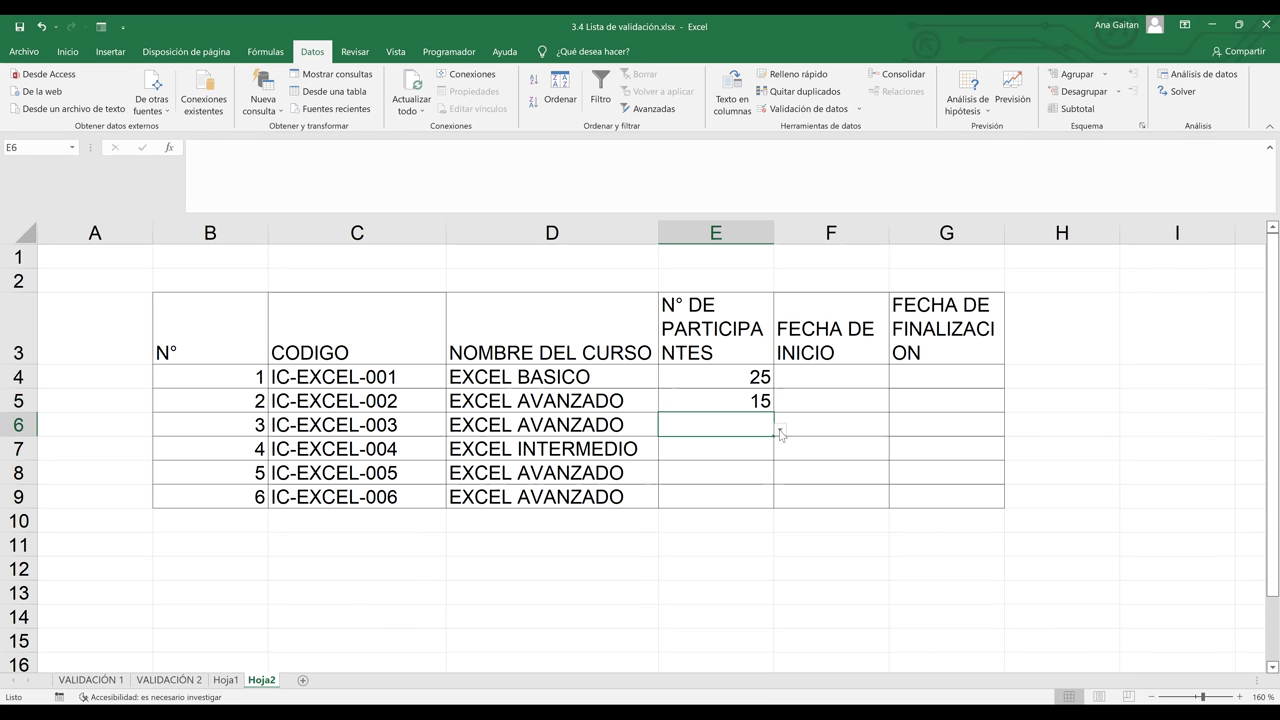
{"action": "left_click", "coordinate": [780, 429]}
{"action": "left_click", "coordinate": [743, 478]}
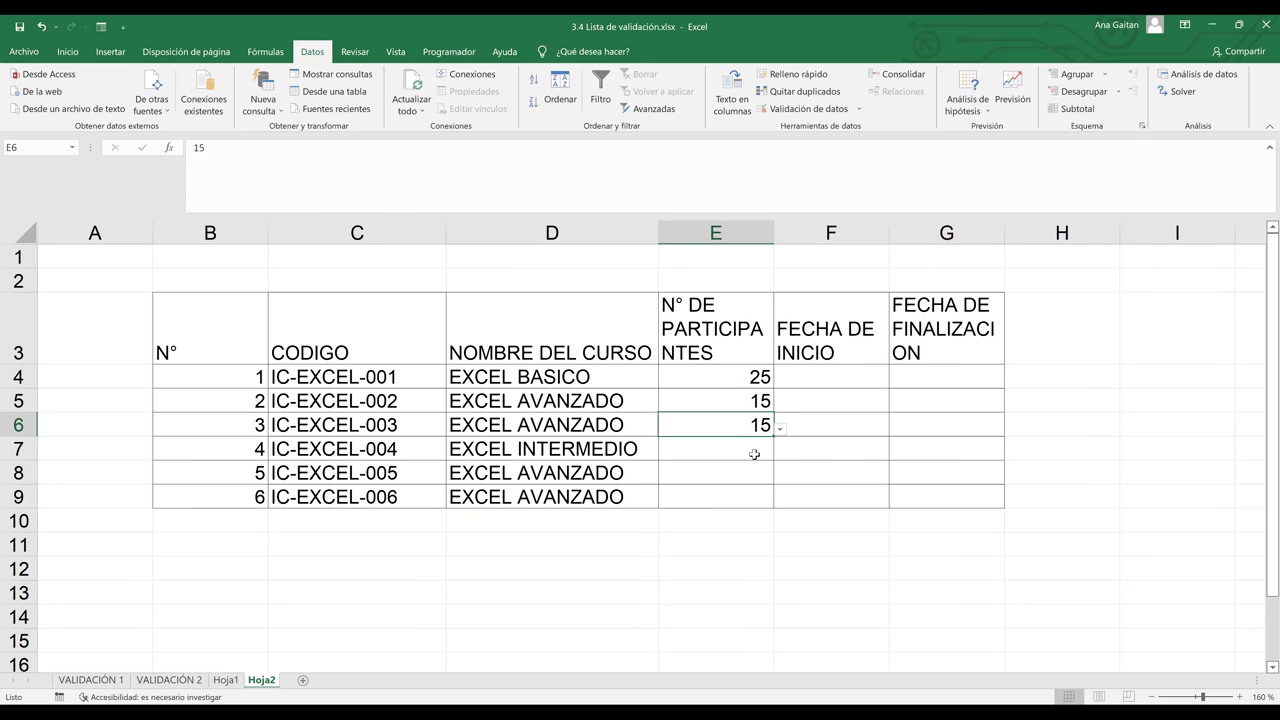
Set E7 to 20 participants and E8 and E9 to 15
{"action": "left_click", "coordinate": [765, 450]}
{"action": "left_click", "coordinate": [780, 453]}
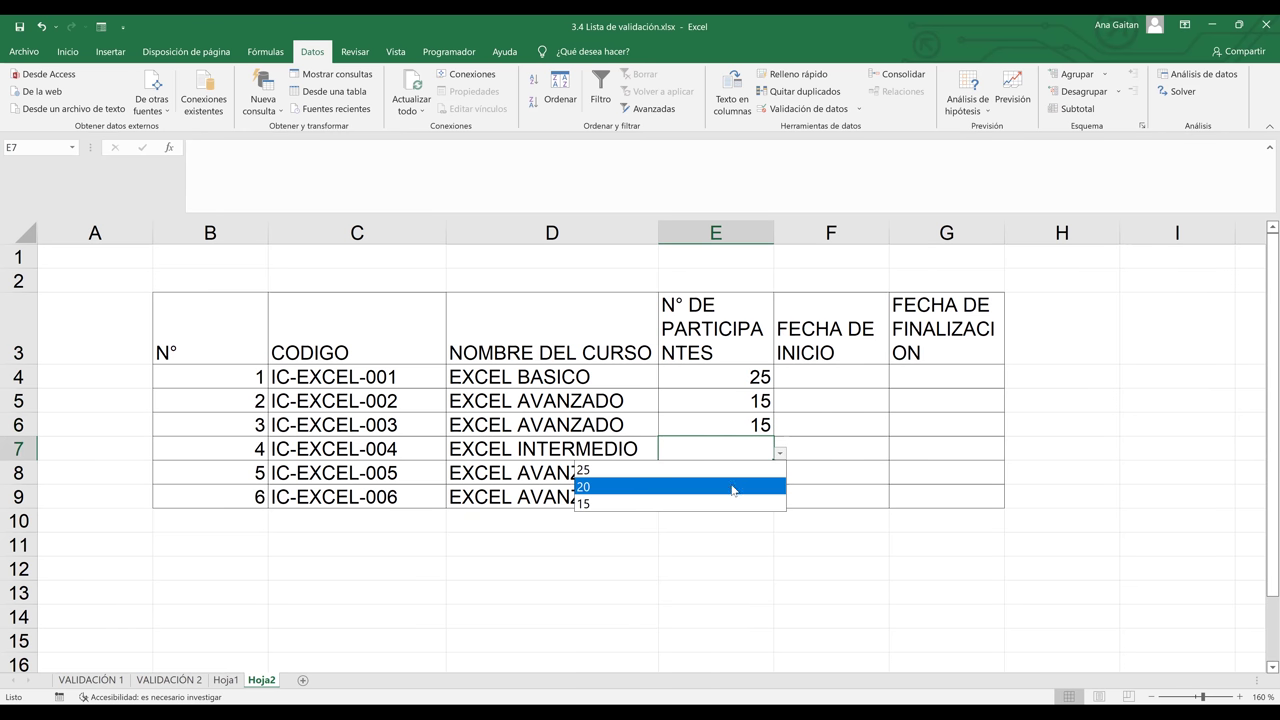
{"action": "left_click", "coordinate": [732, 487]}
{"action": "left_click", "coordinate": [768, 478]}
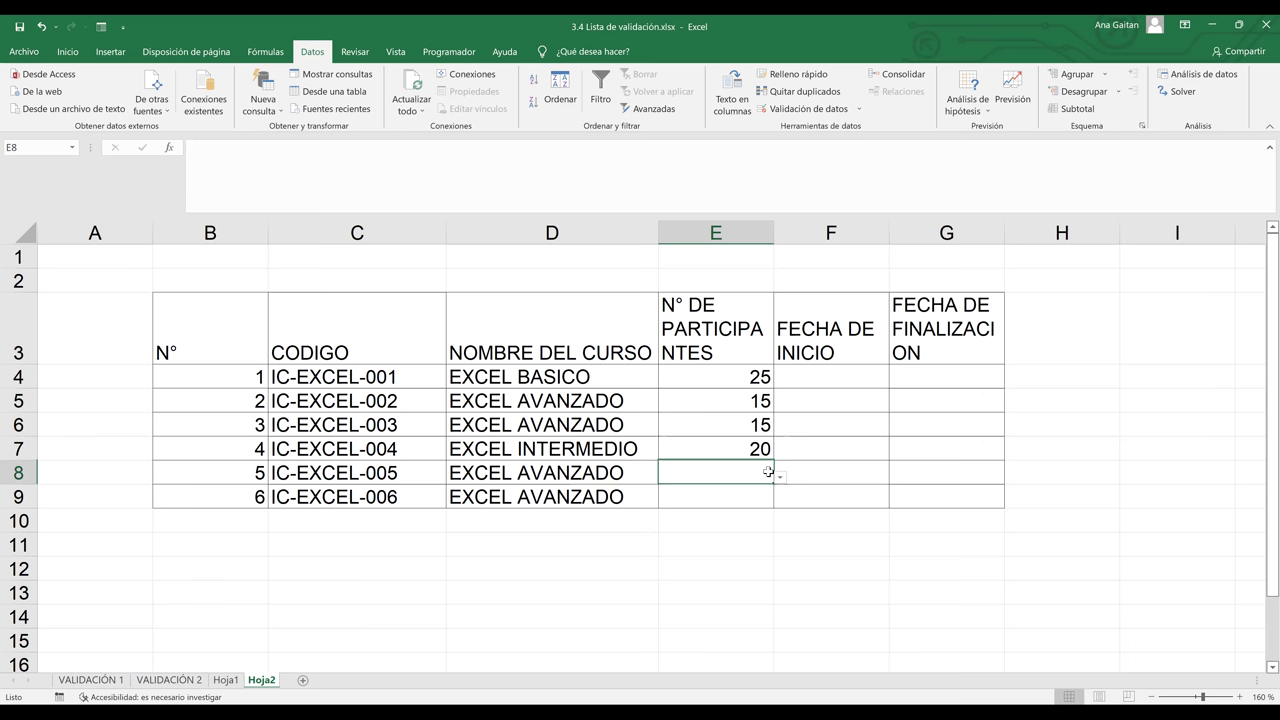
{"action": "left_click", "coordinate": [780, 477]}
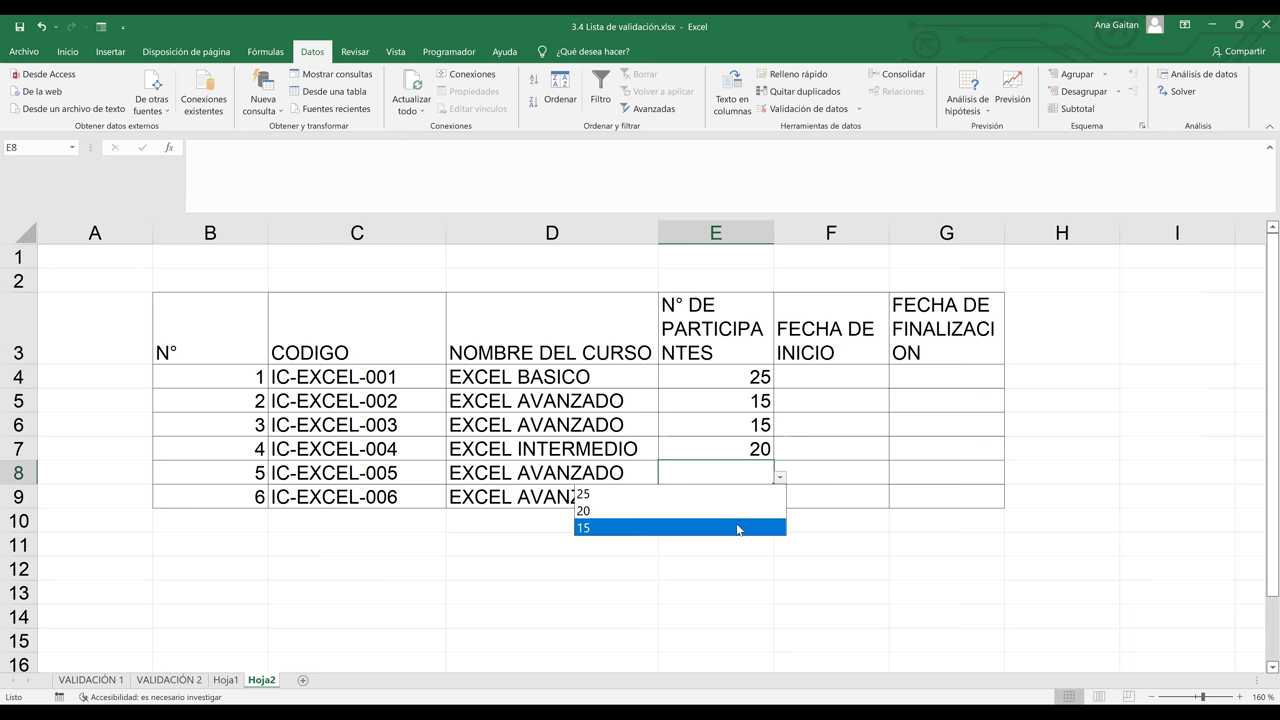
{"action": "left_click", "coordinate": [760, 508]}
{"action": "key", "text": "Return"}
{"action": "left_click", "coordinate": [780, 501]}
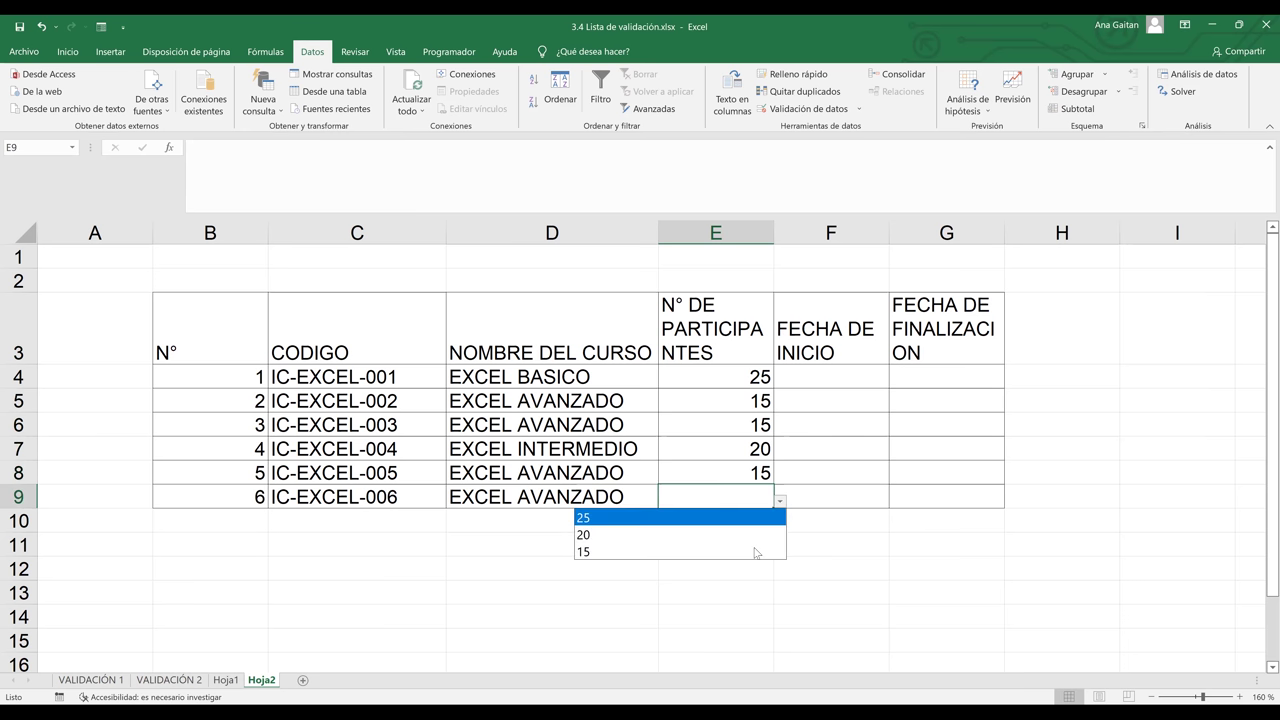
{"action": "left_click", "coordinate": [754, 548]}
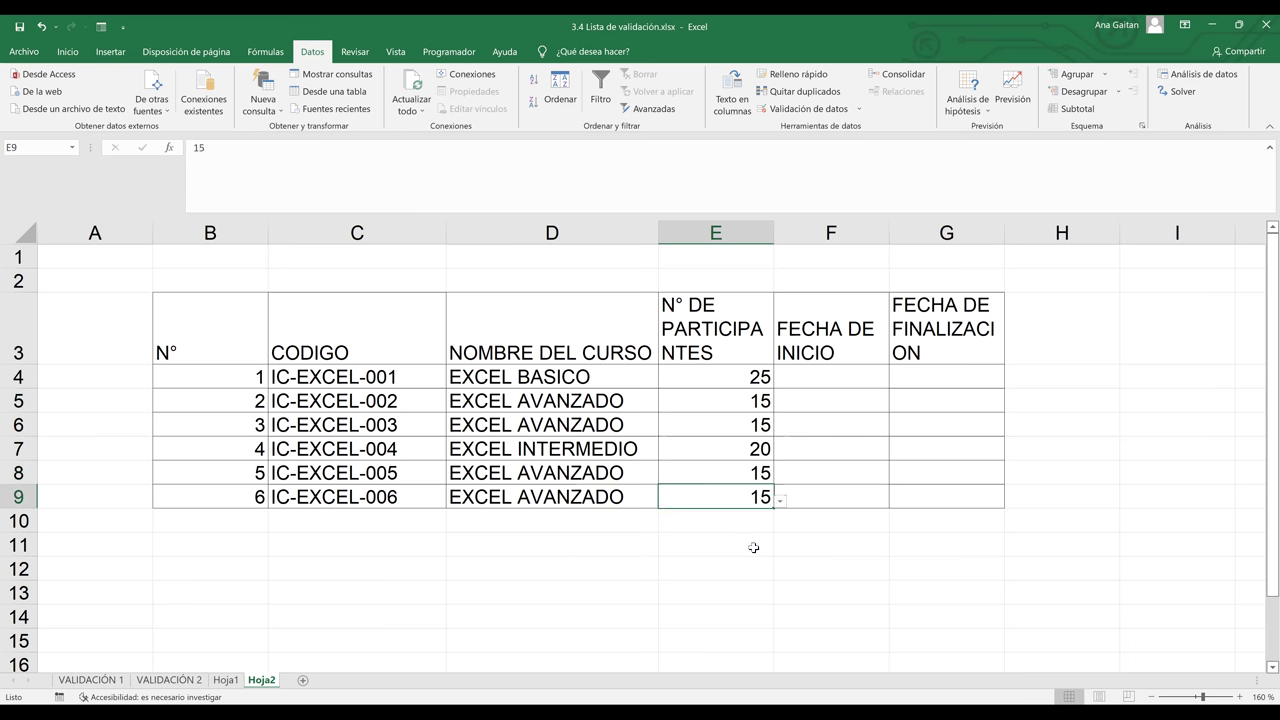
{"action": "left_click", "coordinate": [885, 490]}
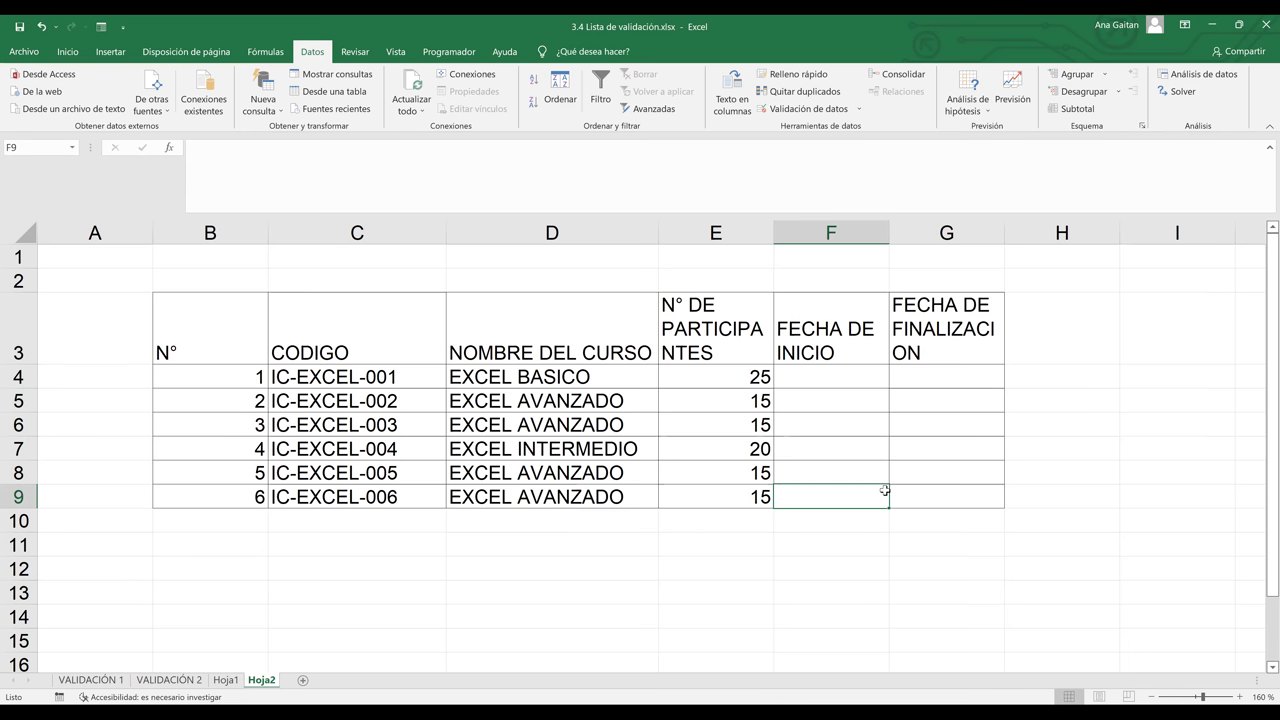
{"action": "left_click", "coordinate": [858, 375]}
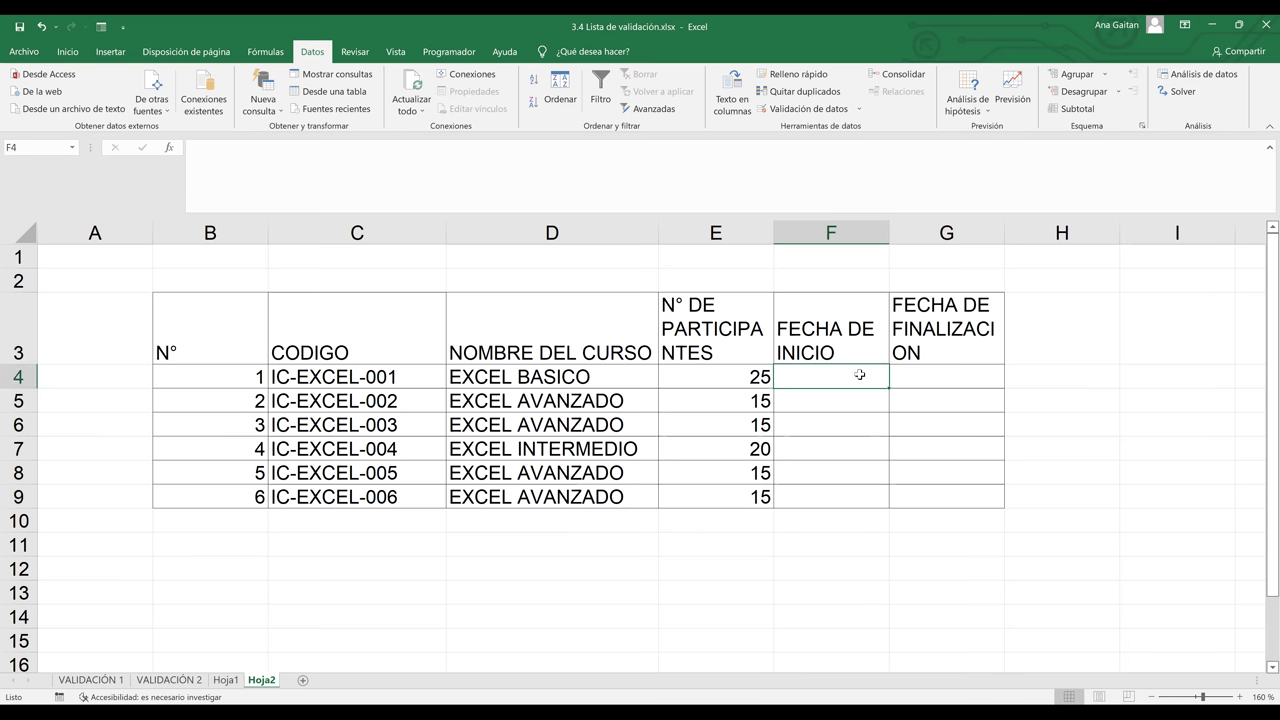
{"action": "left_click", "coordinate": [899, 376], "text": "shift"}
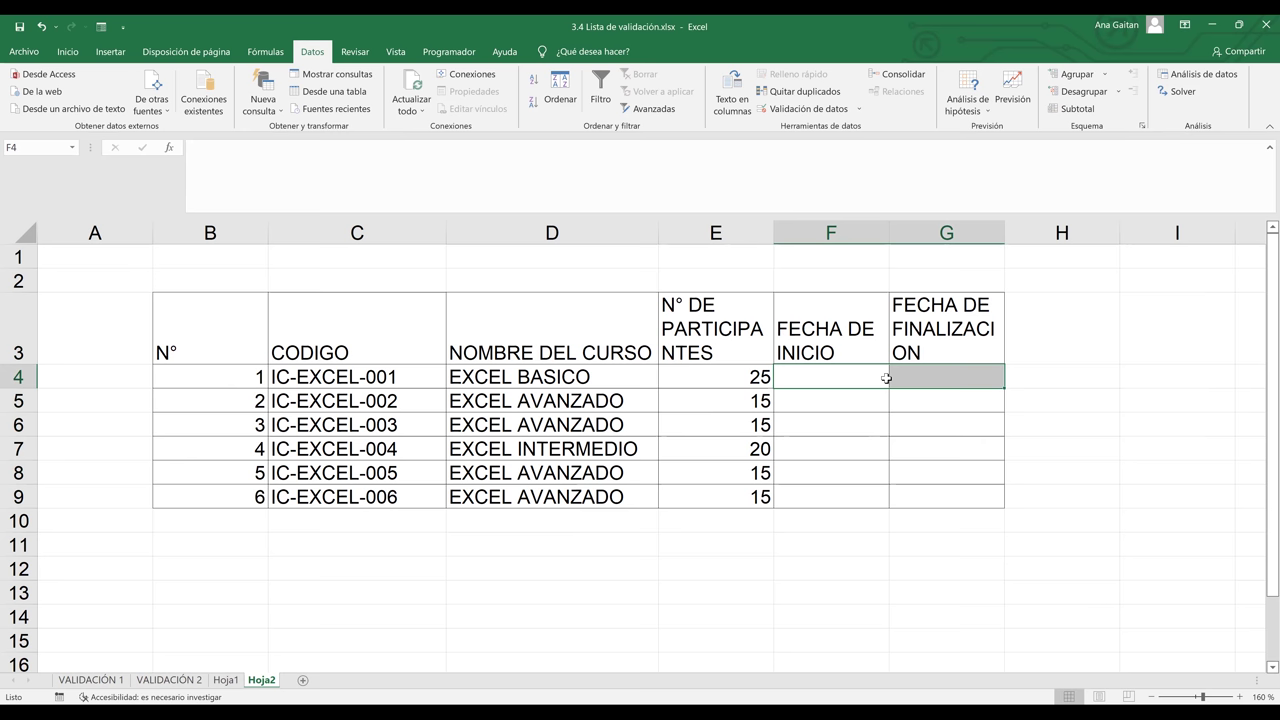
{"action": "left_click", "coordinate": [871, 378]}
{"action": "left_click_drag", "start_coordinate": [953, 363], "coordinate": [820, 355]}
{"action": "left_click", "coordinate": [820, 371]}
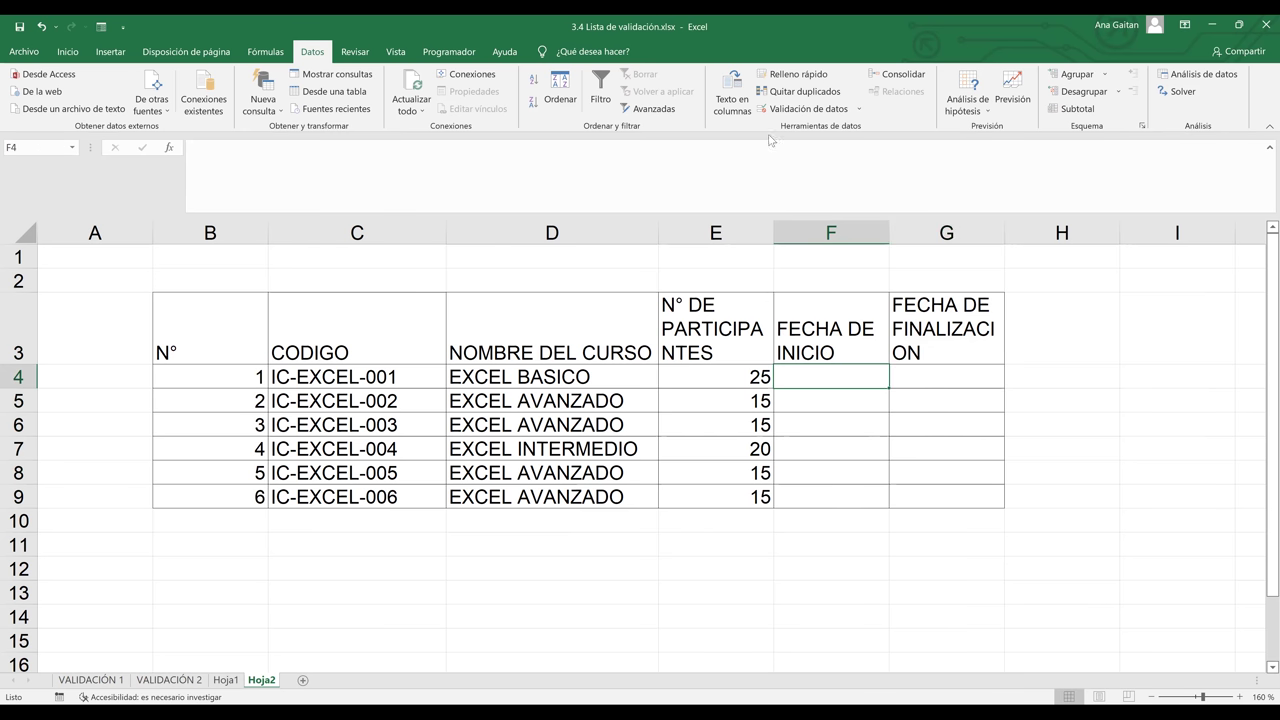
{"action": "left_click", "coordinate": [801, 111]}
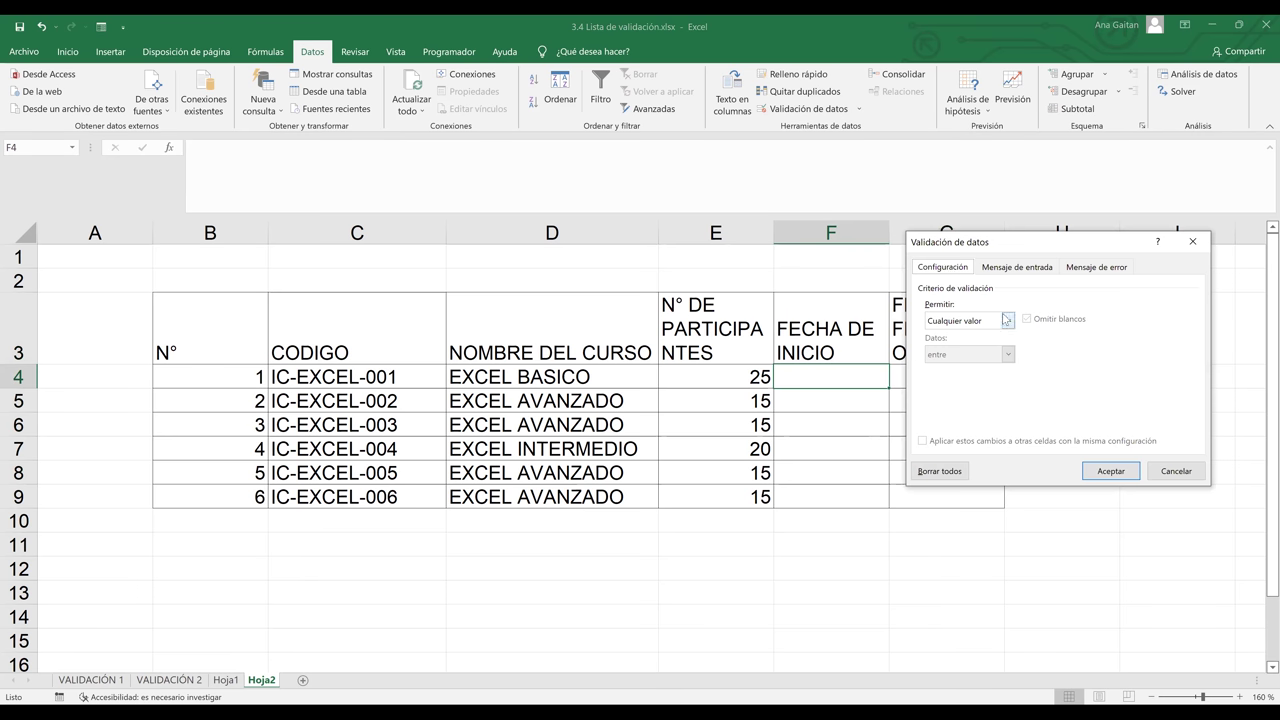
{"action": "left_click", "coordinate": [1176, 471]}
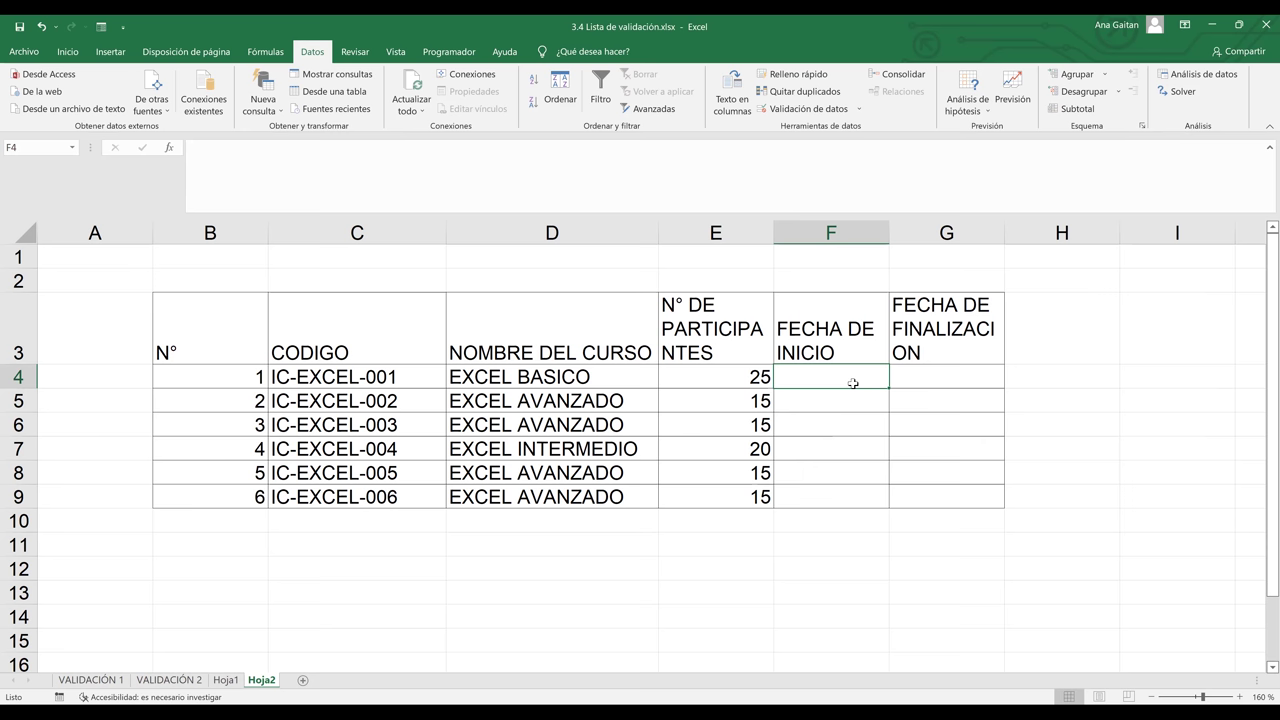
{"action": "left_click", "coordinate": [897, 523]}
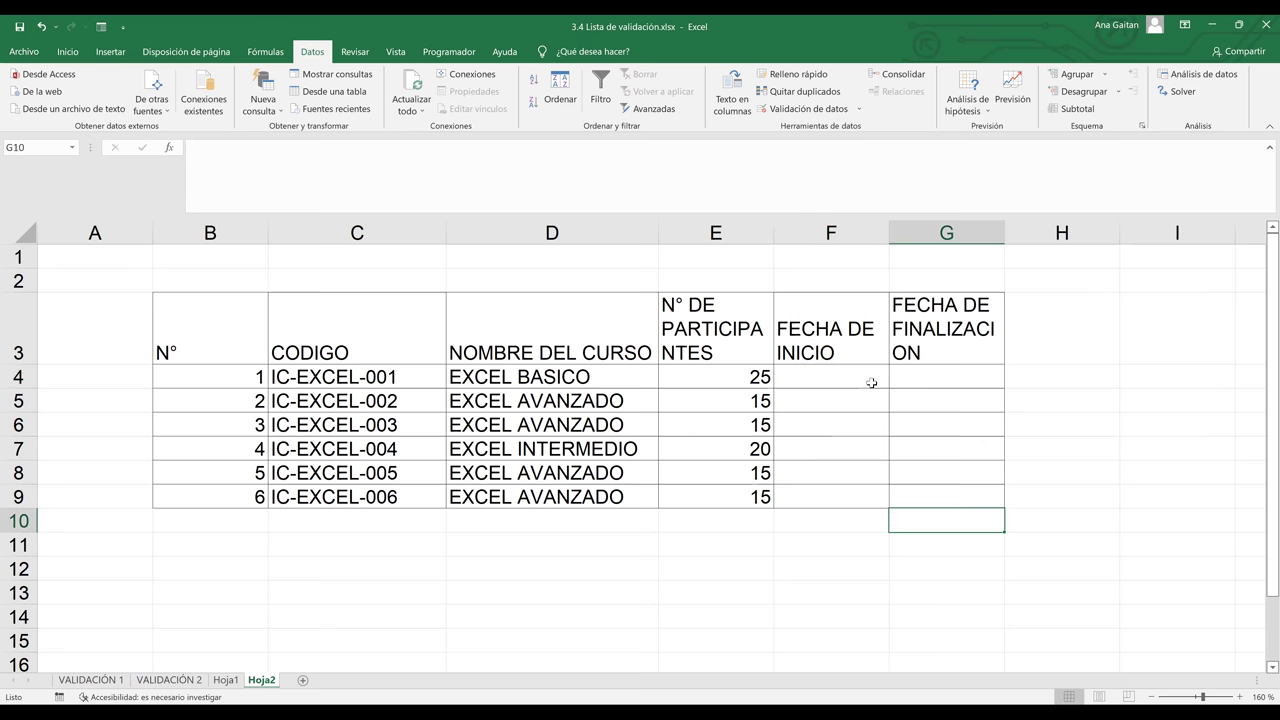
Add a new sheet Hoja3 and enter the header N° in C5
{"action": "left_click", "coordinate": [303, 681]}
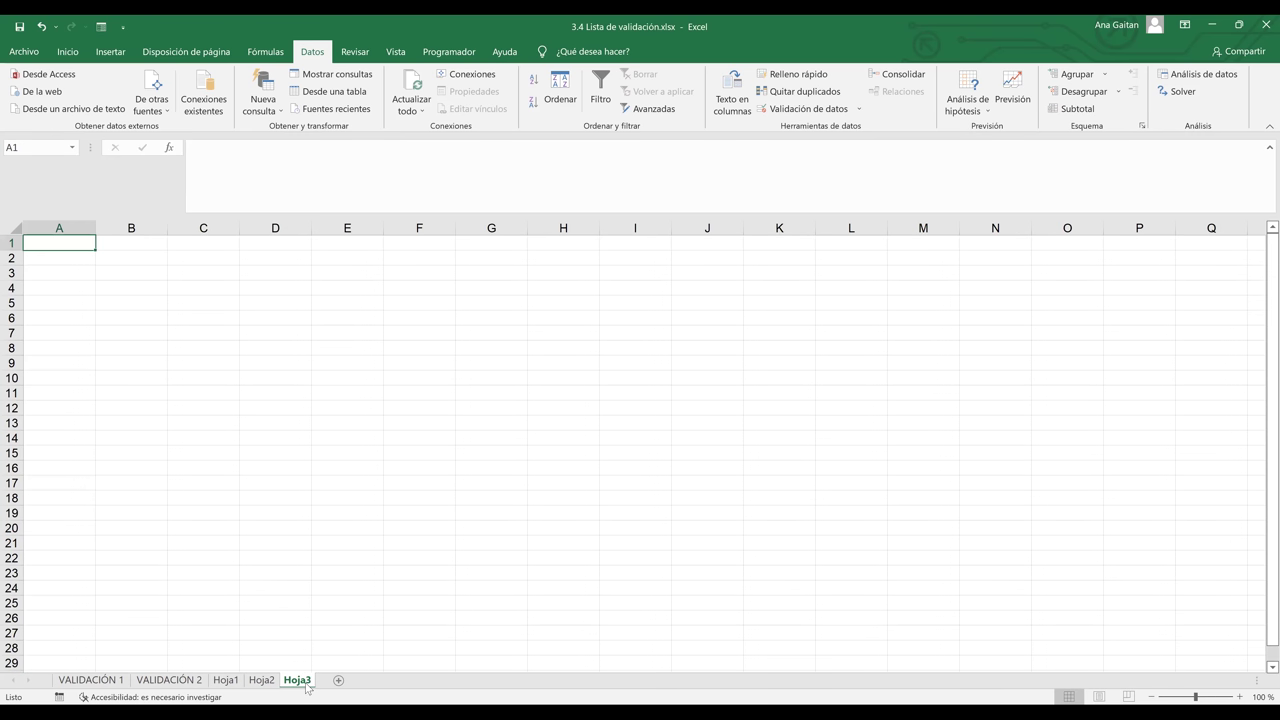
{"action": "left_click", "coordinate": [318, 442]}
{"action": "left_click", "coordinate": [226, 304]}
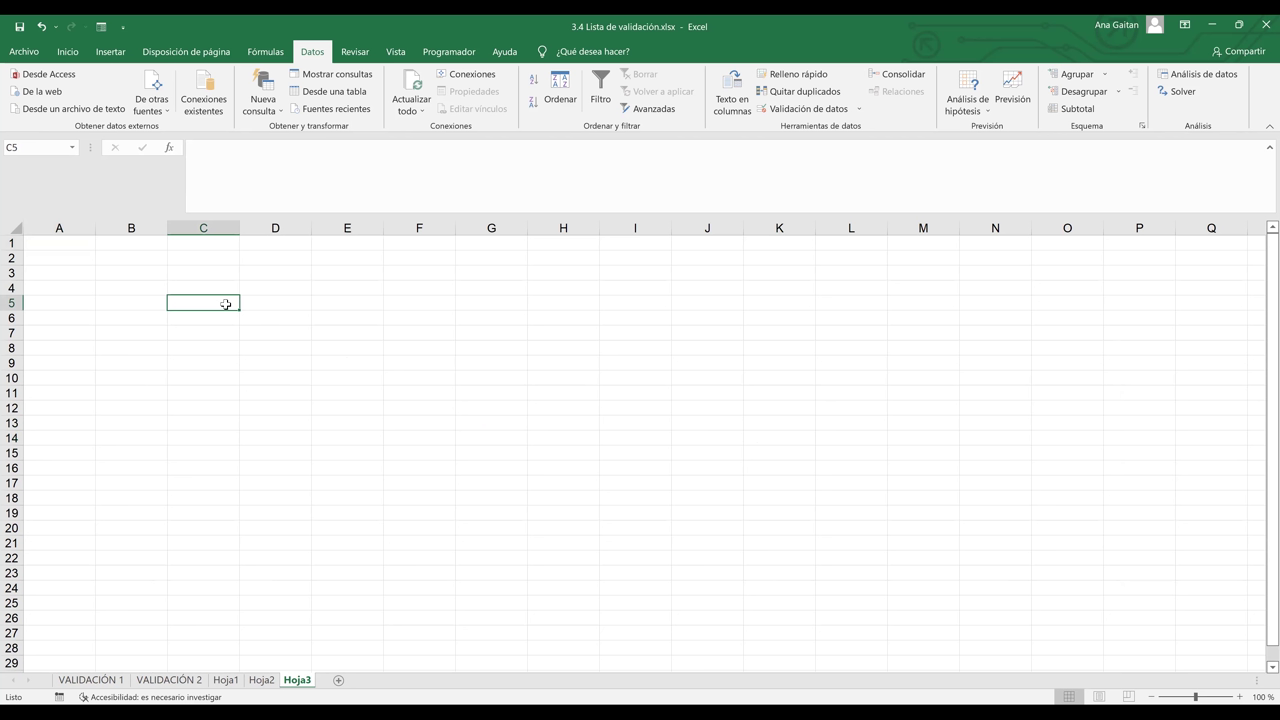
{"action": "type", "text": "n"}
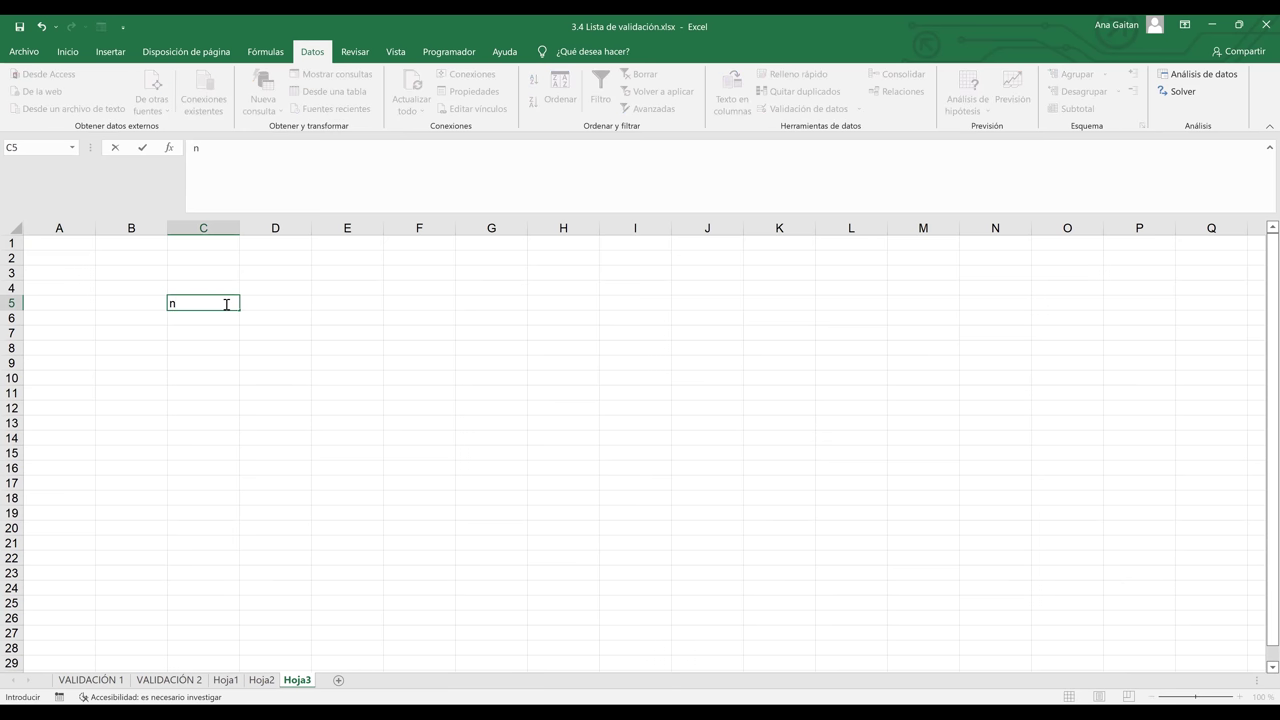
{"action": "type", "text": "n"}
{"action": "key", "text": "BackSpace"}
{"action": "type", "text": "N°"}
{"action": "key", "text": "Tab"}
Enter NOMBRE COMPLETO in D5 and widen column D to fit names
{"action": "type", "text": "nOMBRE"}
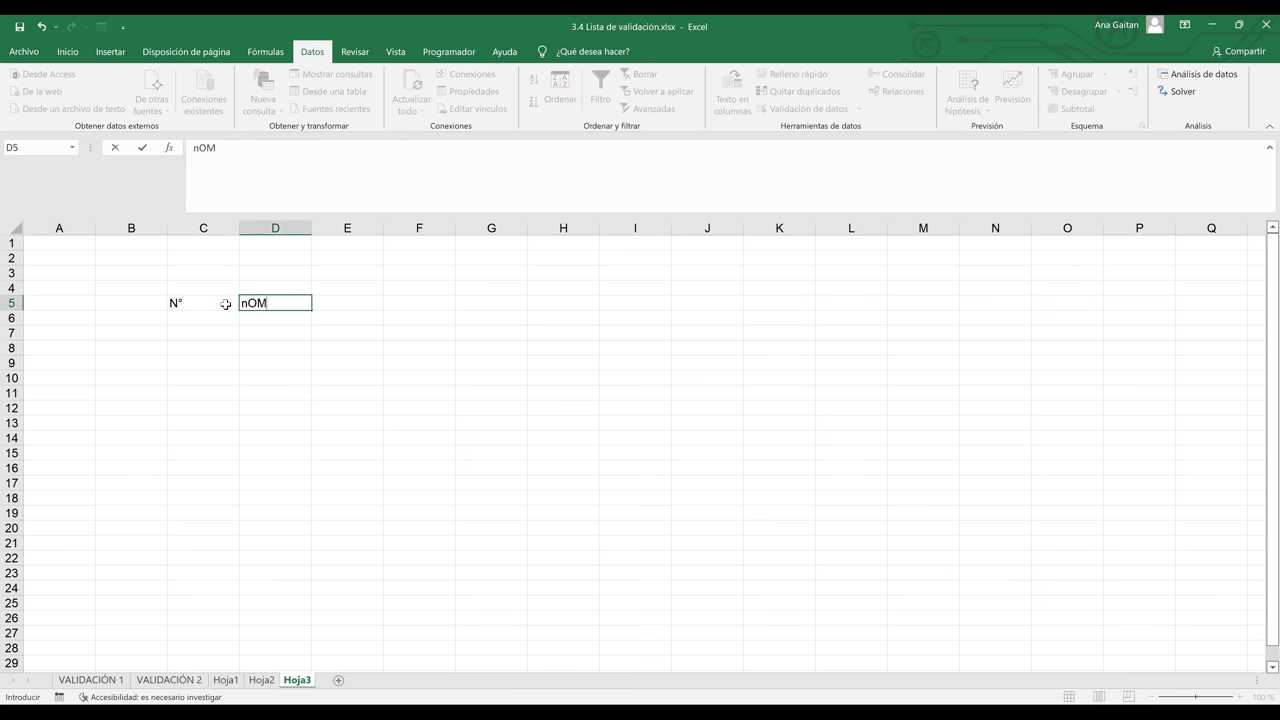
{"action": "key", "text": "BackSpace"}
{"action": "key", "text": "BackSpace"}
{"action": "key", "text": "BackSpace"}
{"action": "key", "text": "BackSpace"}
{"action": "key", "text": "BackSpace"}
{"action": "key", "text": "BackSpace"}
{"action": "type", "text": "NOMBRE"}
{"action": "type", "text": "COMP"}
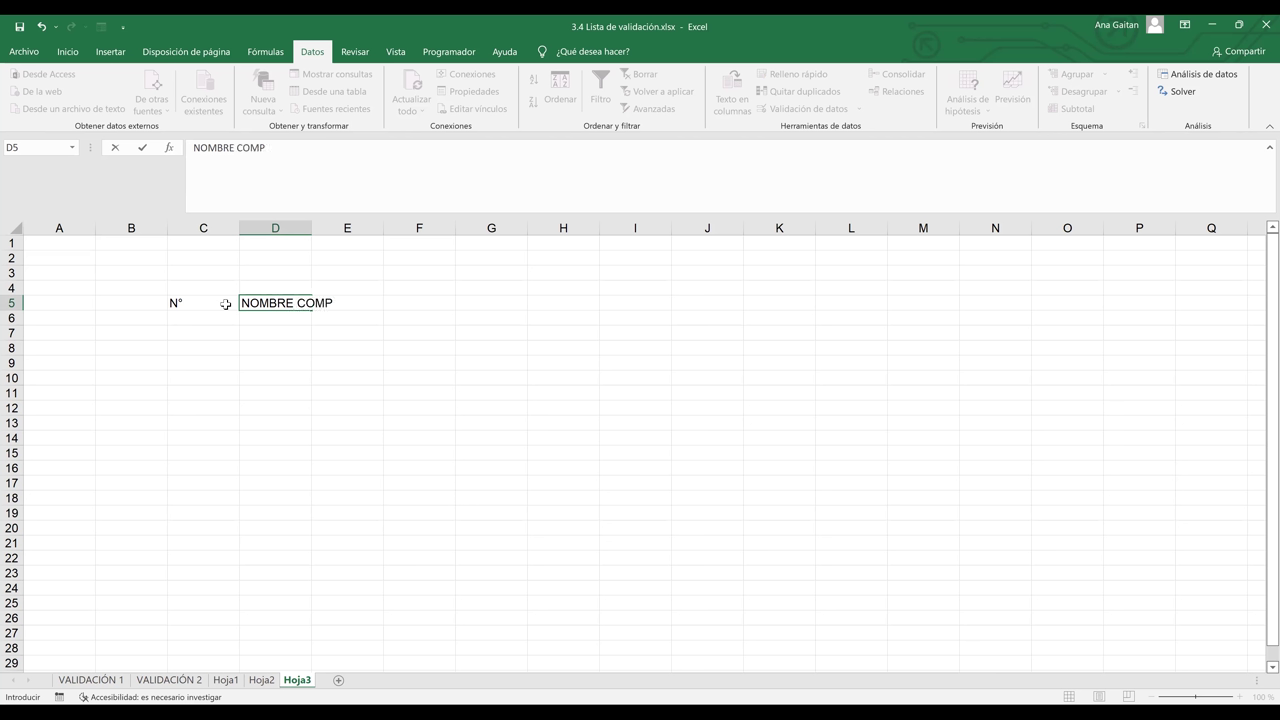
{"action": "type", "text": "LERO"}
{"action": "key", "text": "BackSpace"}
{"action": "key", "text": "BackSpace"}
{"action": "type", "text": "TO"}
{"action": "left_click", "coordinate": [304, 393]}
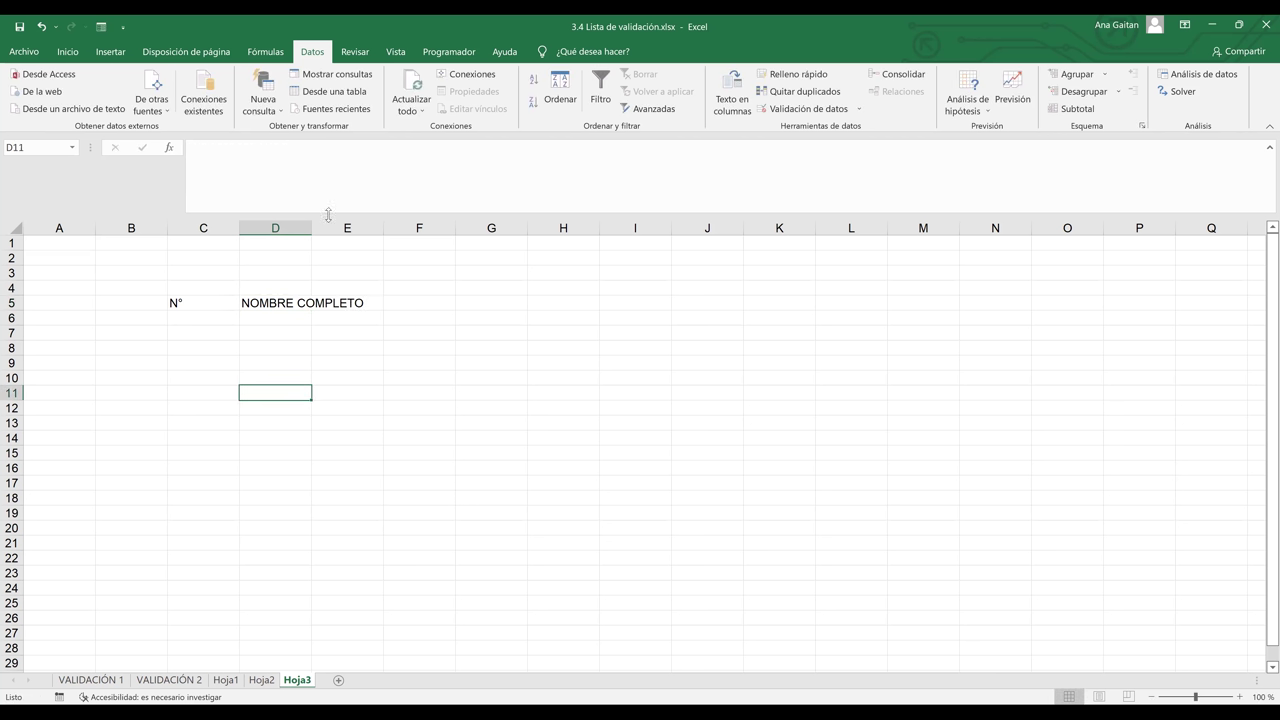
{"action": "left_click_drag", "start_coordinate": [310, 232], "coordinate": [463, 235]}
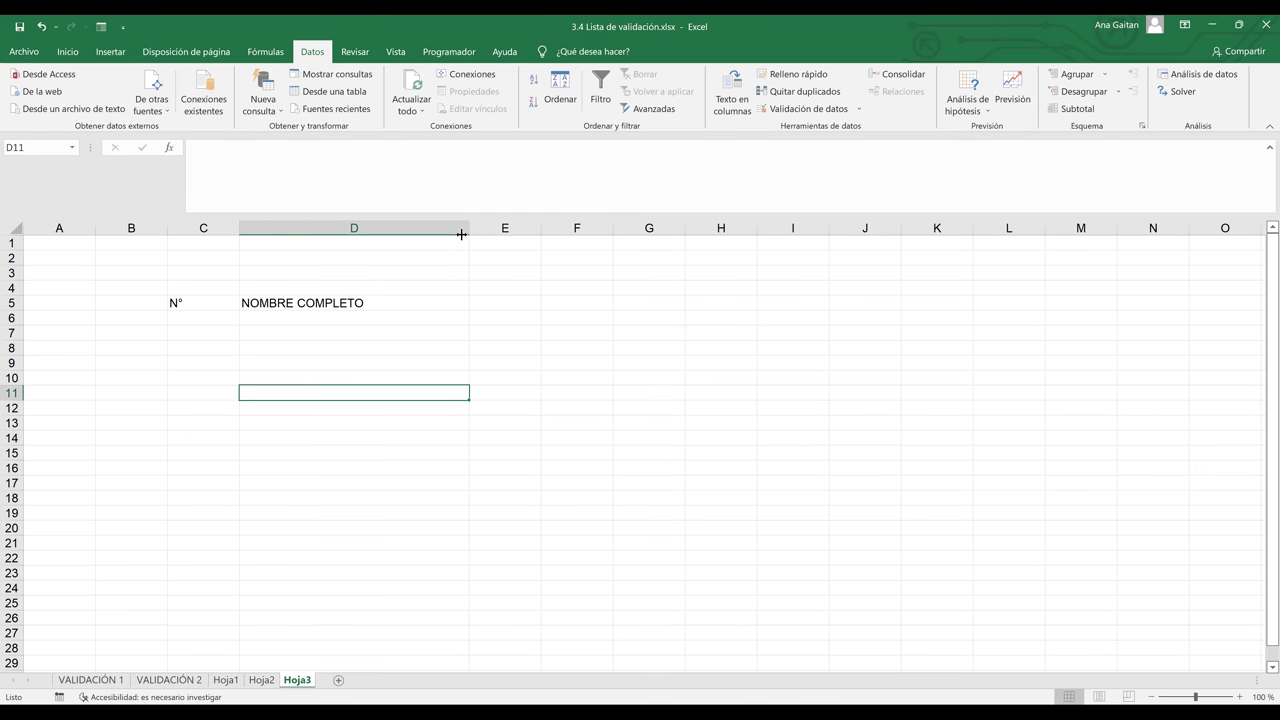
Enter ACT 1 in E5 and extend the series through ACT 3 in G5
{"action": "left_click", "coordinate": [495, 303]}
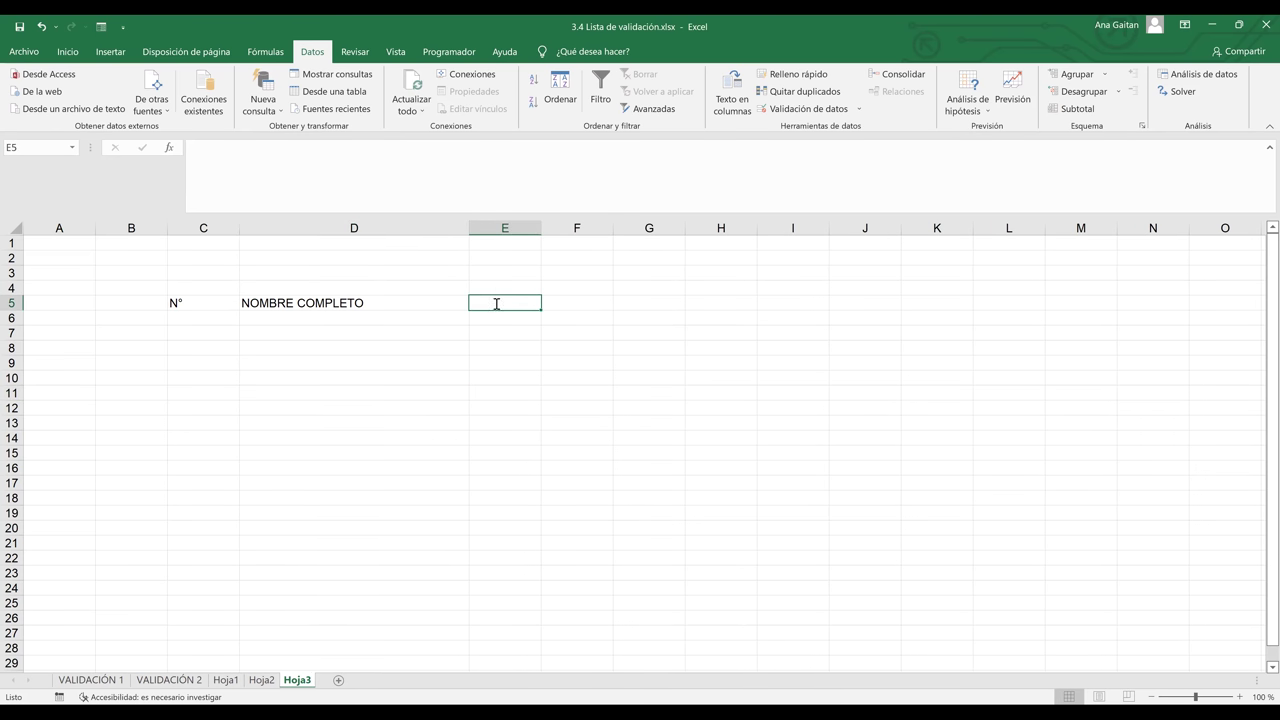
{"action": "type", "text": "ACTI"}
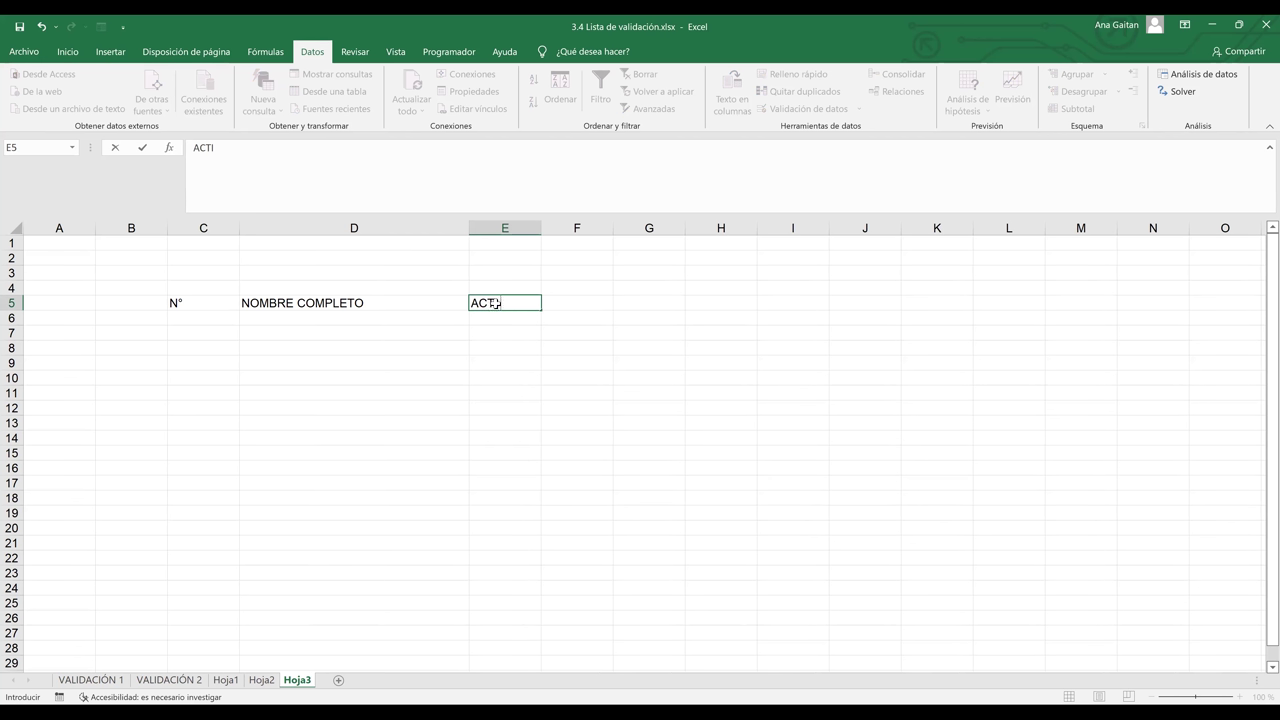
{"action": "key", "text": "Tab"}
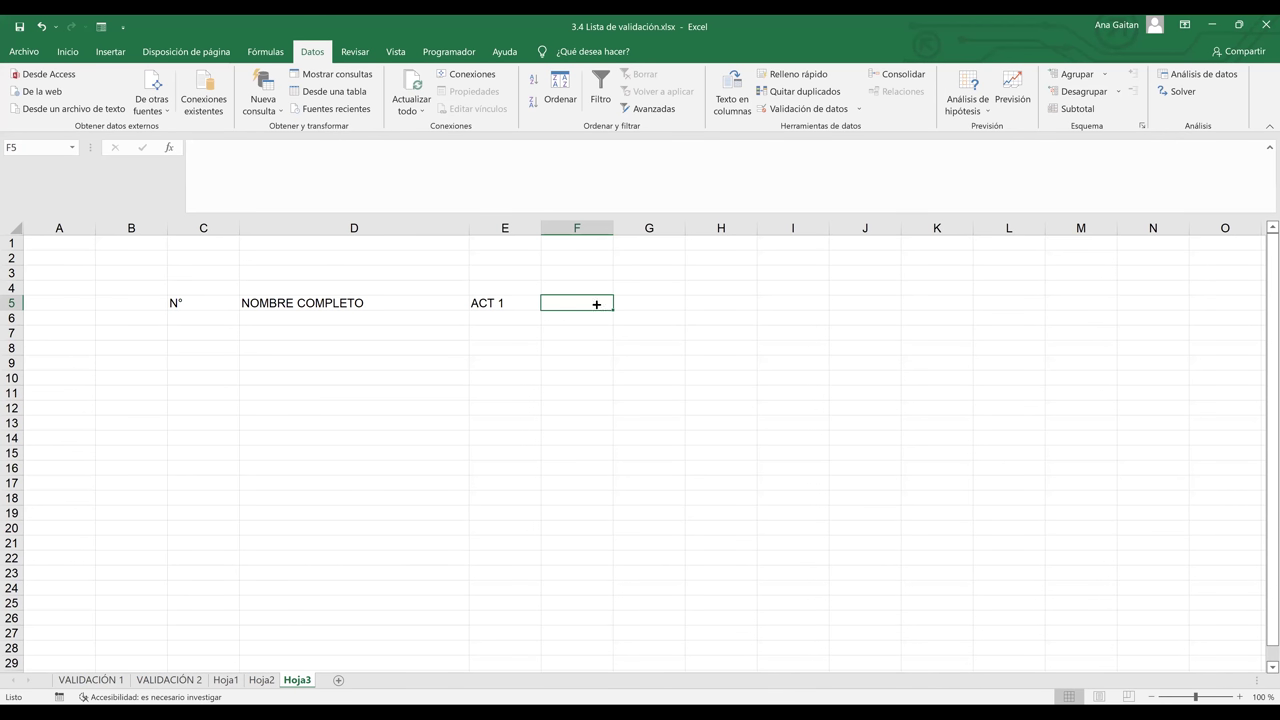
{"action": "left_click", "coordinate": [504, 303]}
{"action": "left_click_drag", "start_coordinate": [541, 310], "coordinate": [700, 304]}
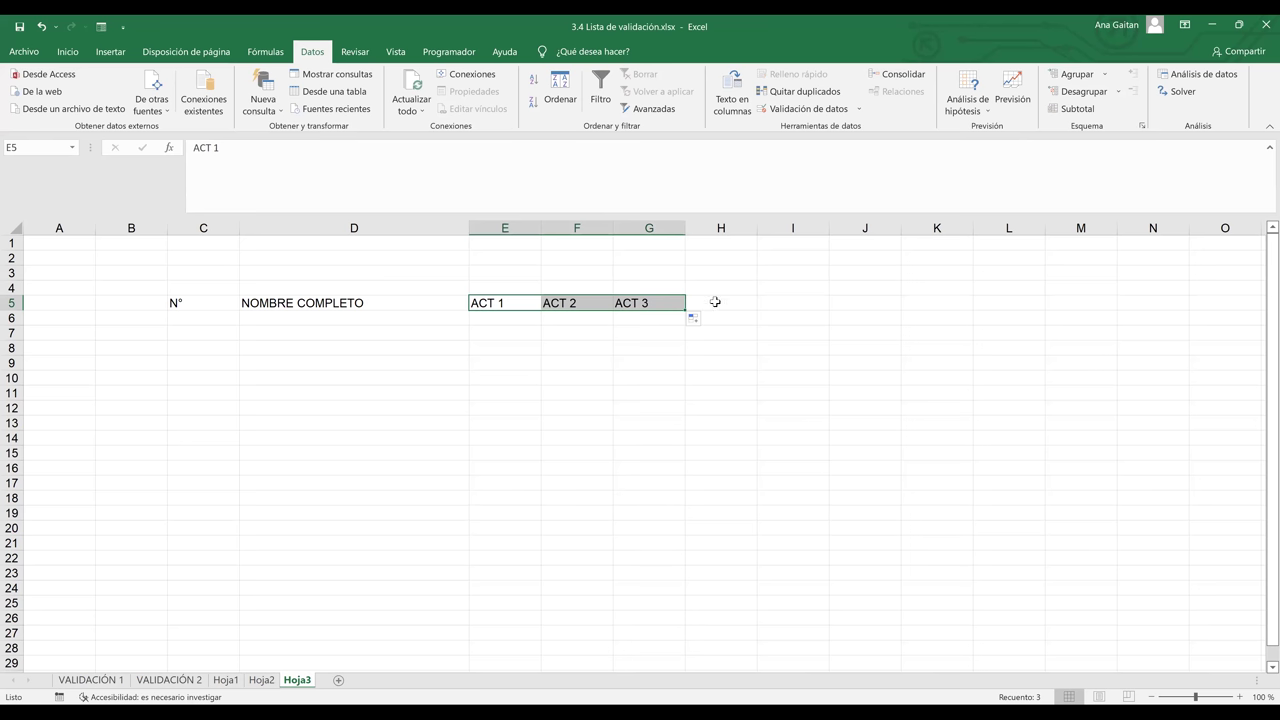
Enter PROMEDIO in H5 and select the table range C5:H10
{"action": "left_click", "coordinate": [715, 301]}
{"action": "type", "text": "PRIME"}
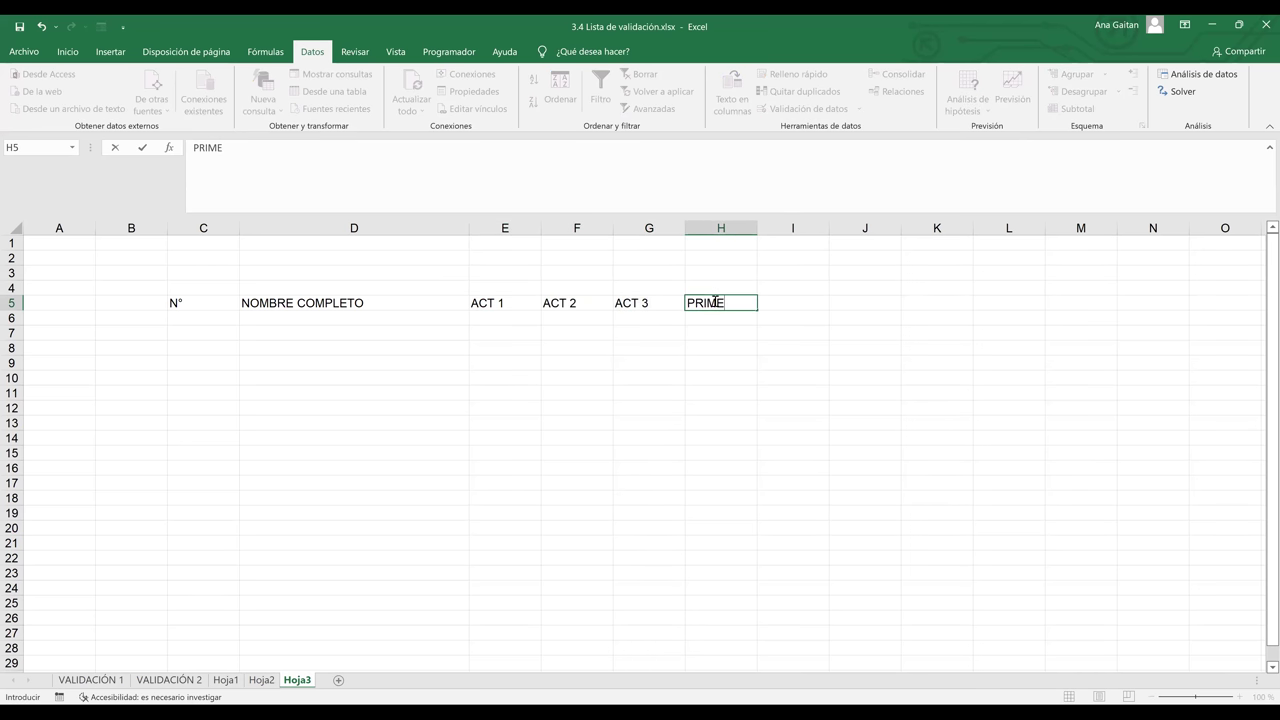
{"action": "key", "text": "BackSpace"}
{"action": "key", "text": "BackSpace"}
{"action": "key", "text": "BackSpace"}
{"action": "type", "text": "OMEDIO"}
{"action": "left_click", "coordinate": [751, 346]}
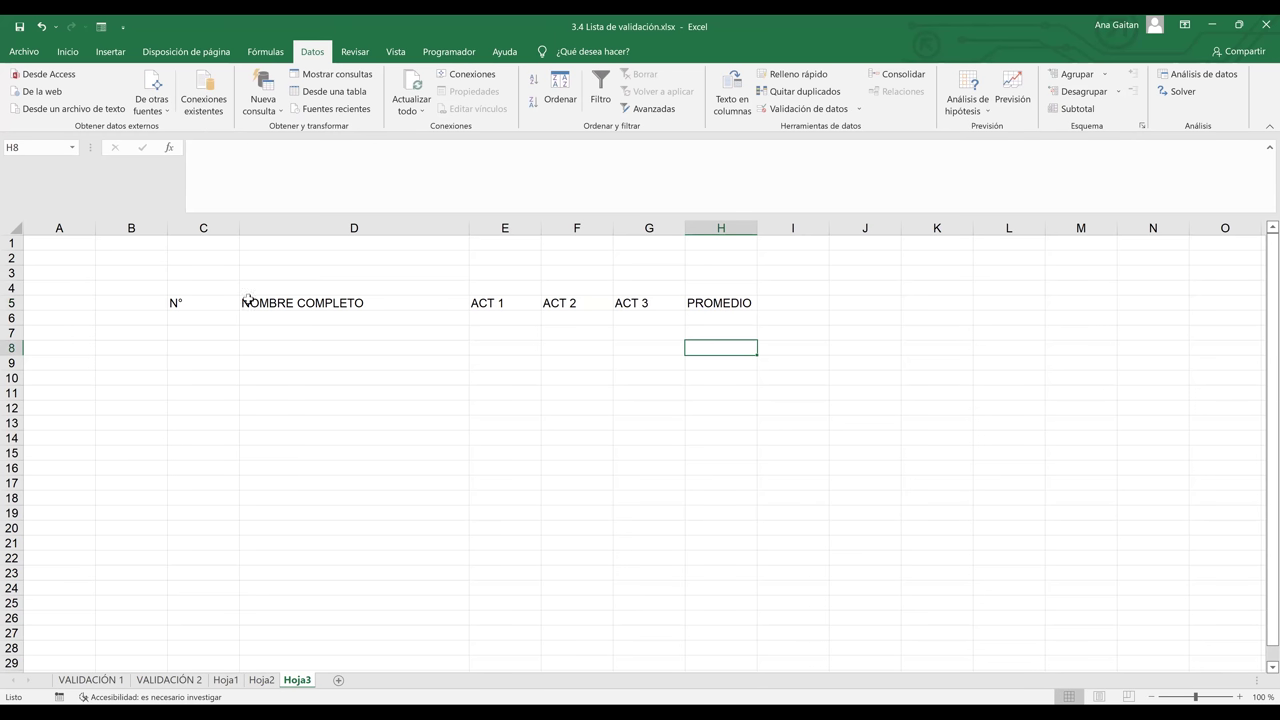
{"action": "left_click_drag", "start_coordinate": [213, 298], "coordinate": [708, 384]}
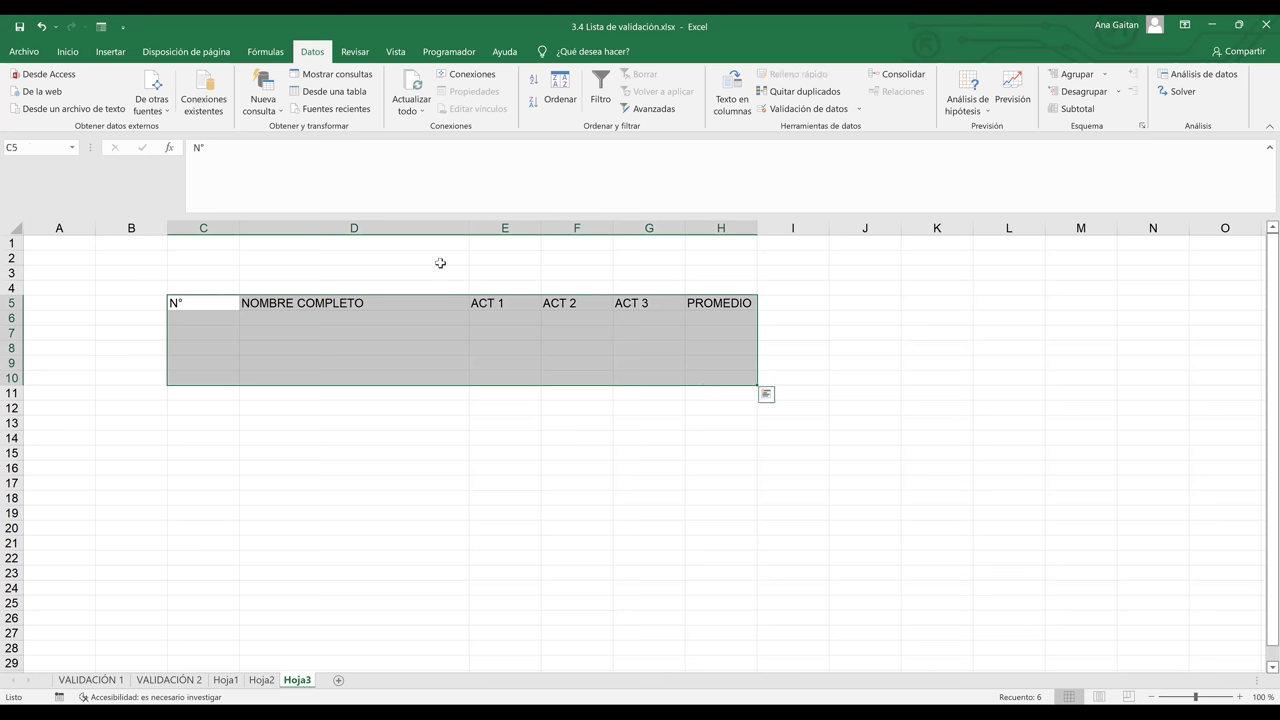
Apply borders to every cell of the C5:H10 table
{"action": "left_click", "coordinate": [67, 51]}
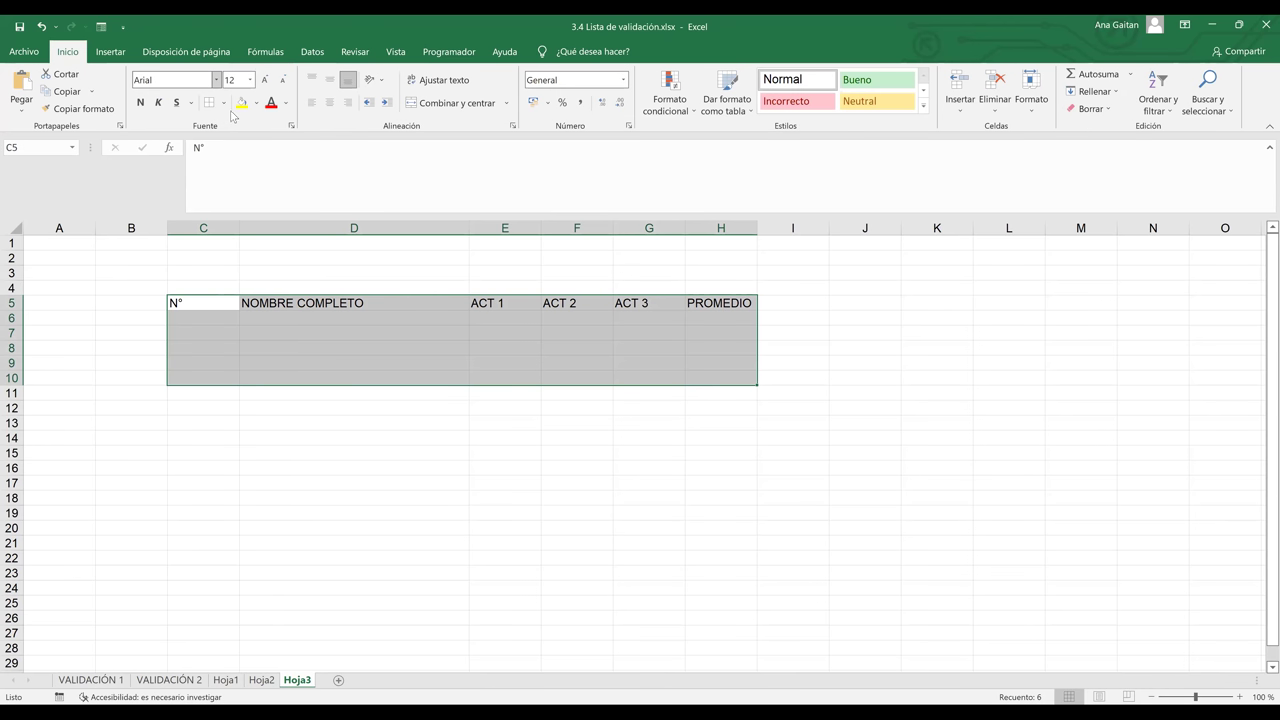
{"action": "left_click", "coordinate": [223, 102]}
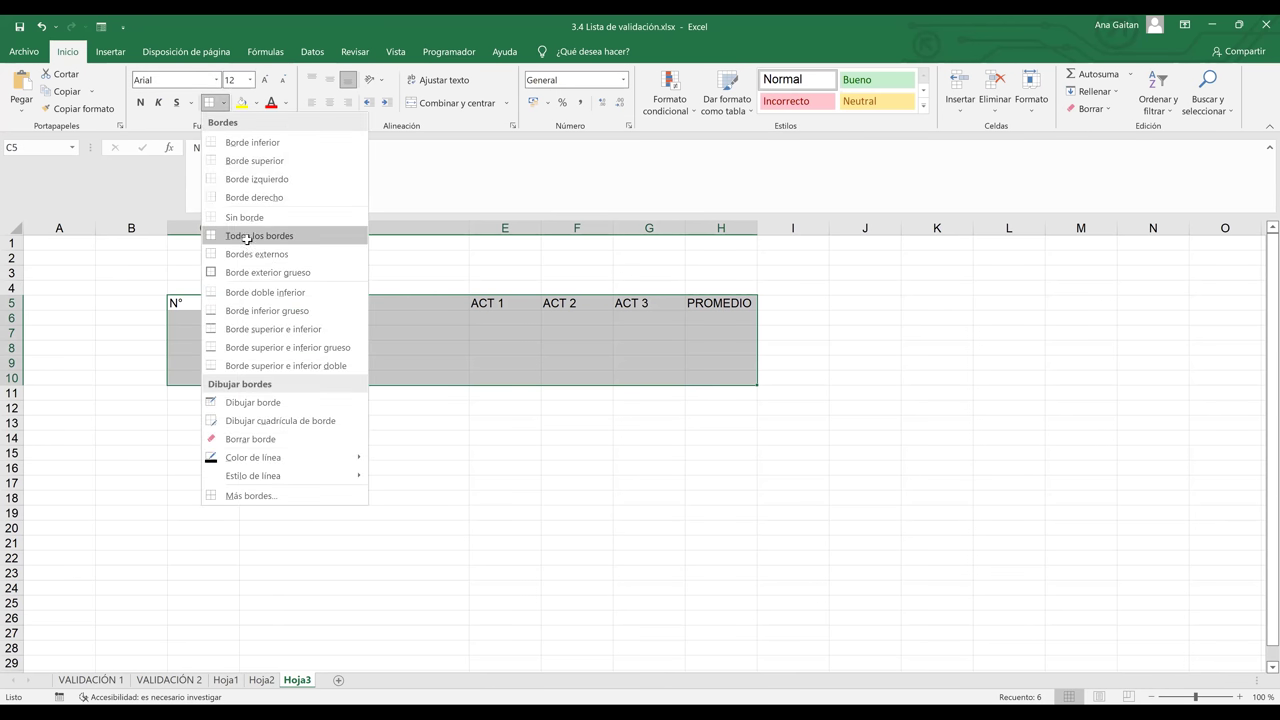
{"action": "left_click", "coordinate": [252, 321]}
{"action": "left_click", "coordinate": [244, 318]}
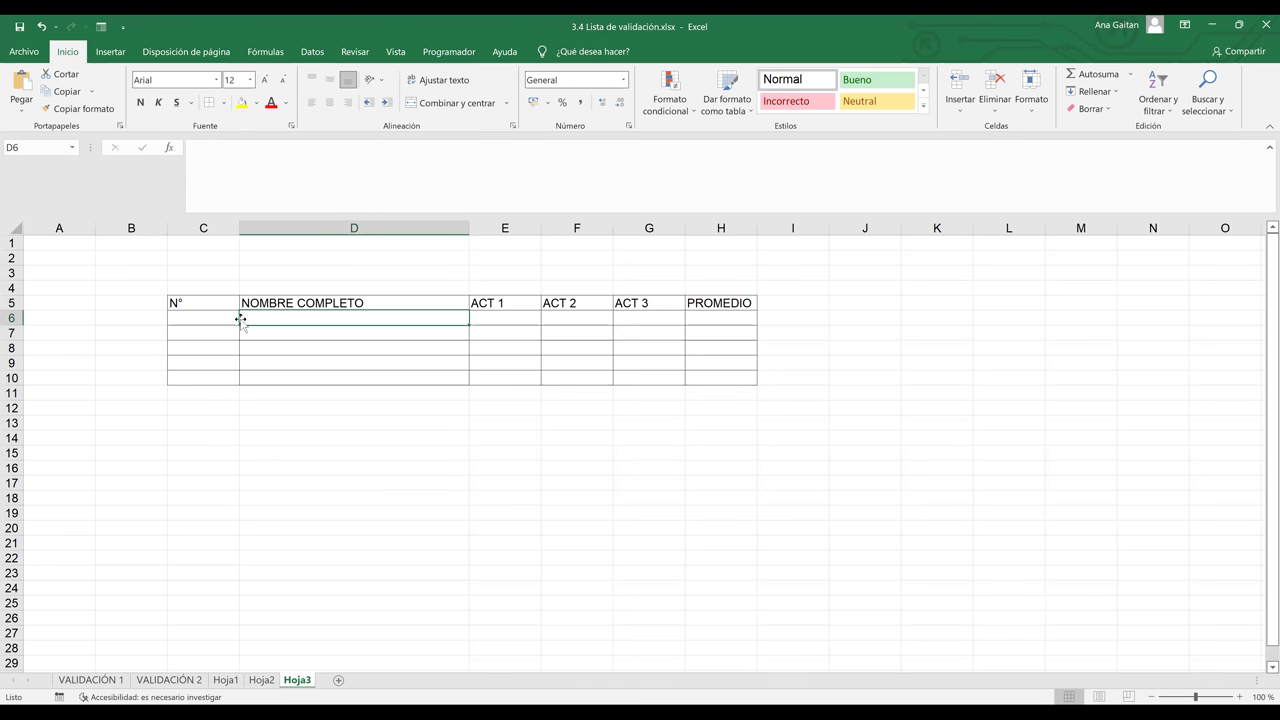
Number C6:C10 from 1 to 5 using Serie de relleno
{"action": "left_click", "coordinate": [205, 321]}
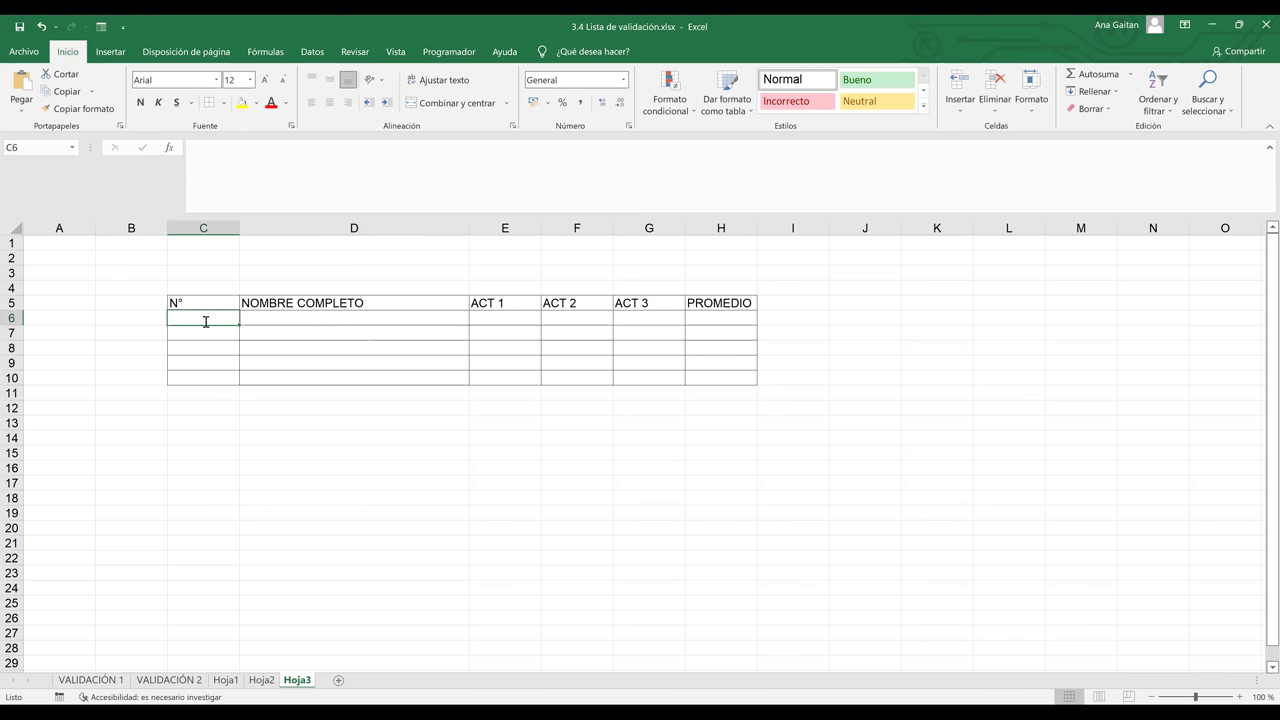
{"action": "type", "text": "1"}
{"action": "key", "text": "ctrl+Return"}
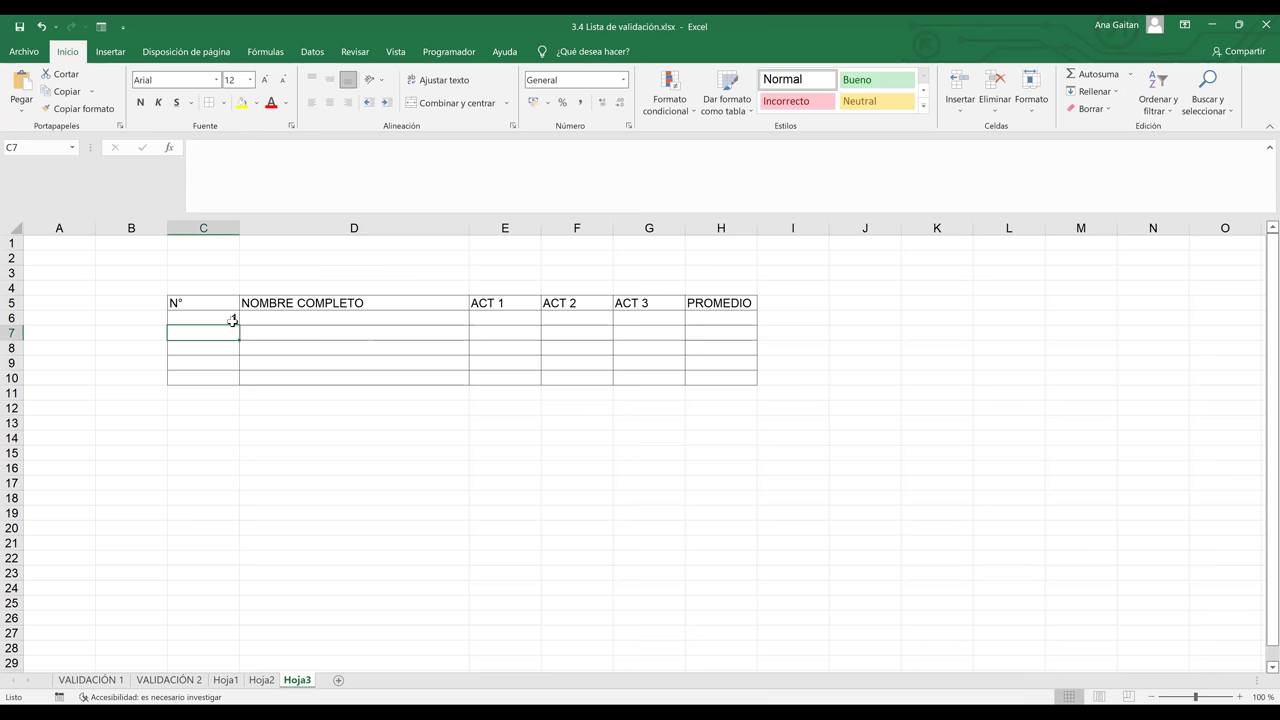
{"action": "left_click_drag", "start_coordinate": [240, 324], "coordinate": [240, 324]}
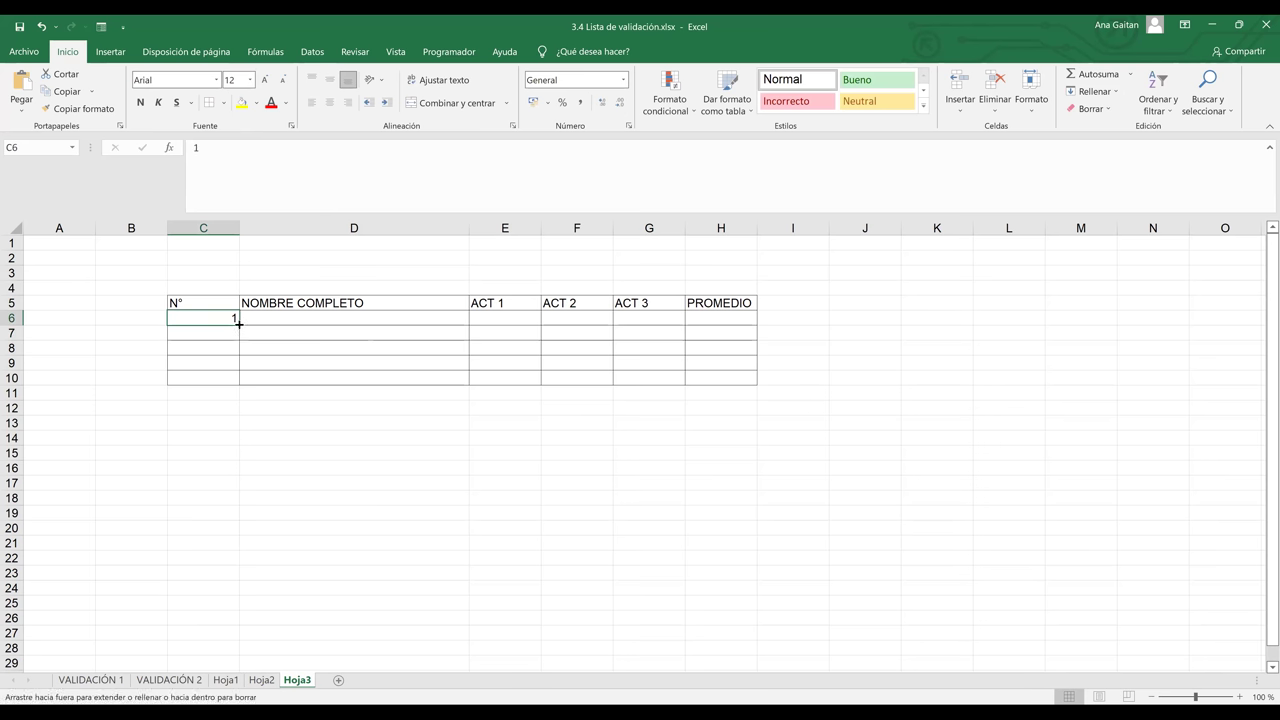
{"action": "left_click_drag", "start_coordinate": [237, 380], "coordinate": [237, 382]}
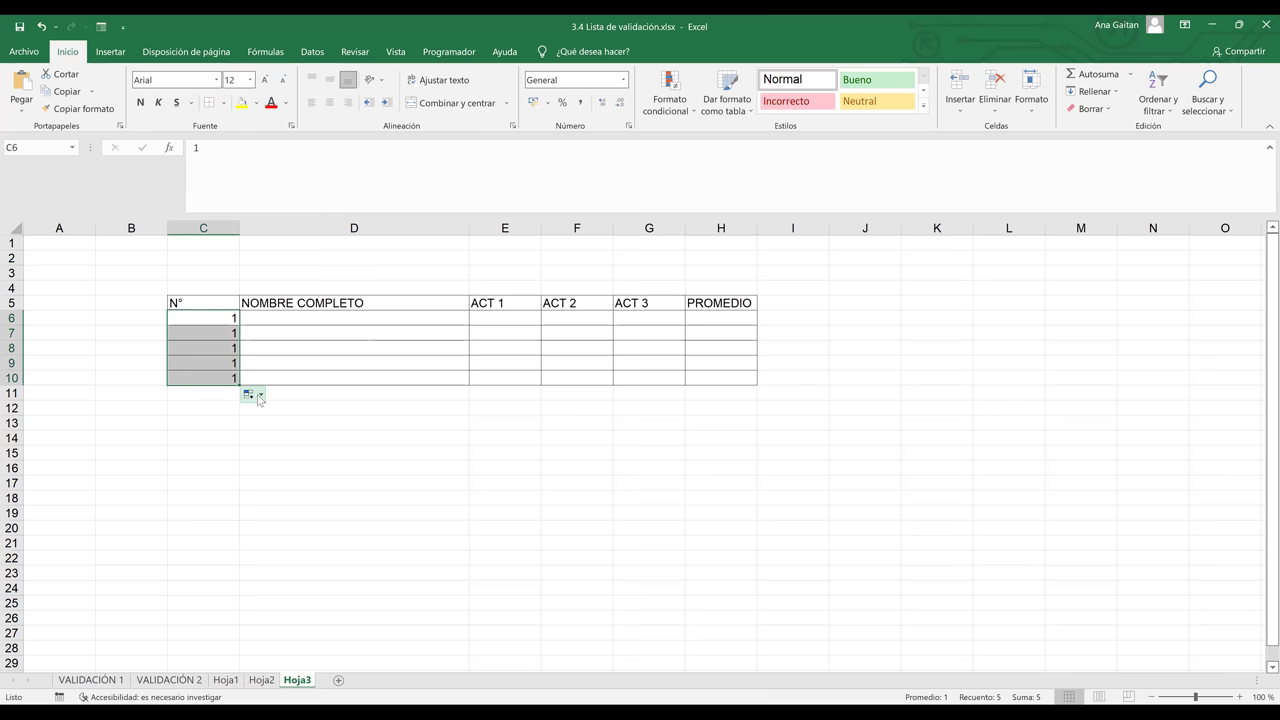
{"action": "left_click", "coordinate": [264, 397]}
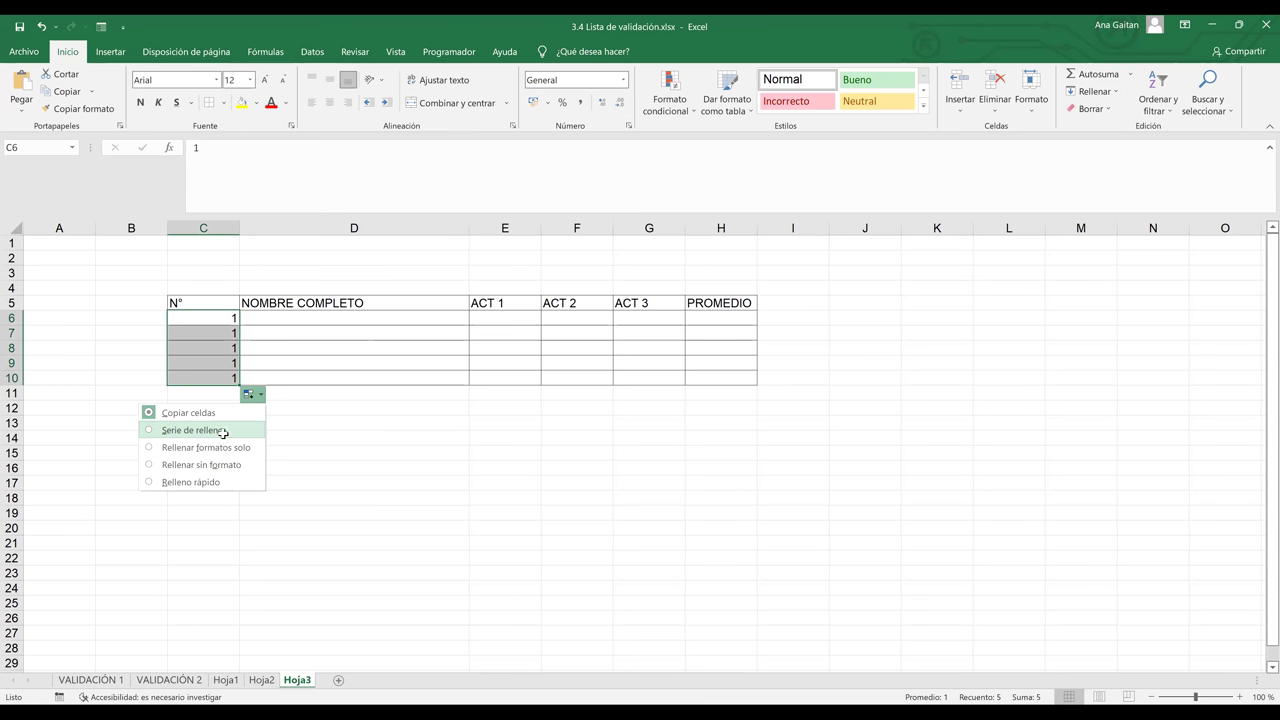
{"action": "left_click", "coordinate": [222, 431]}
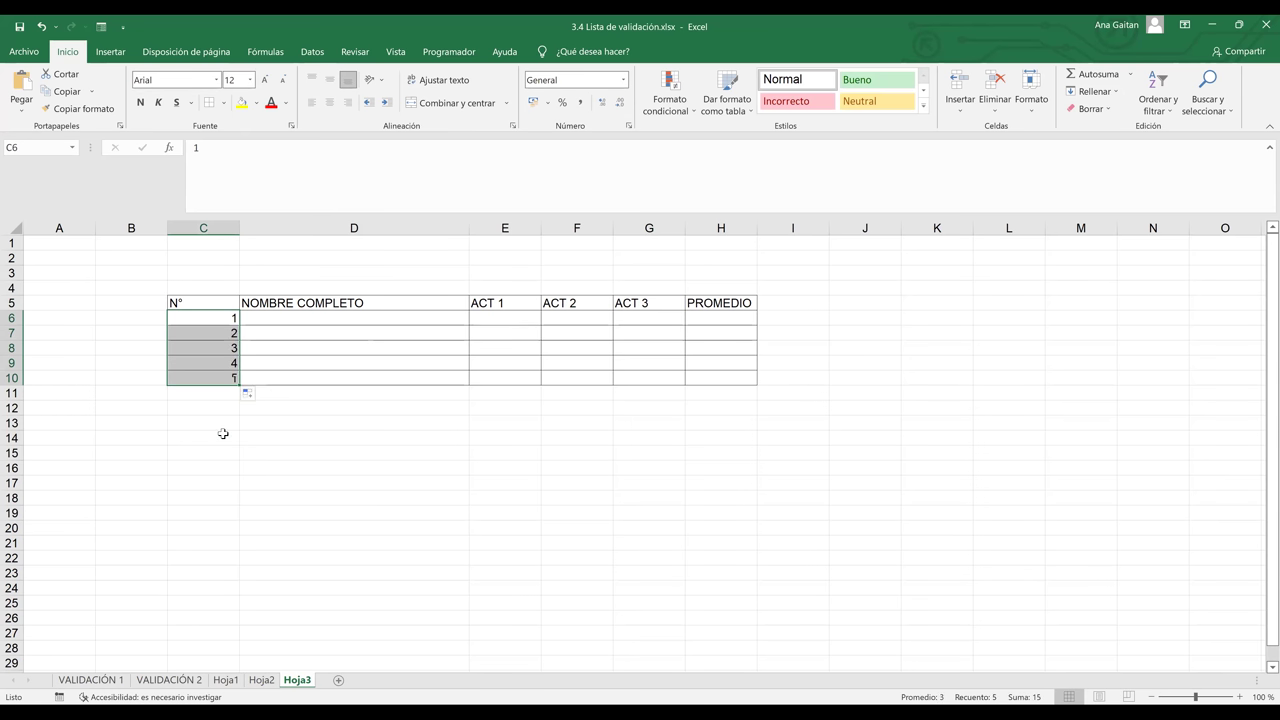
{"action": "left_click", "coordinate": [310, 318]}
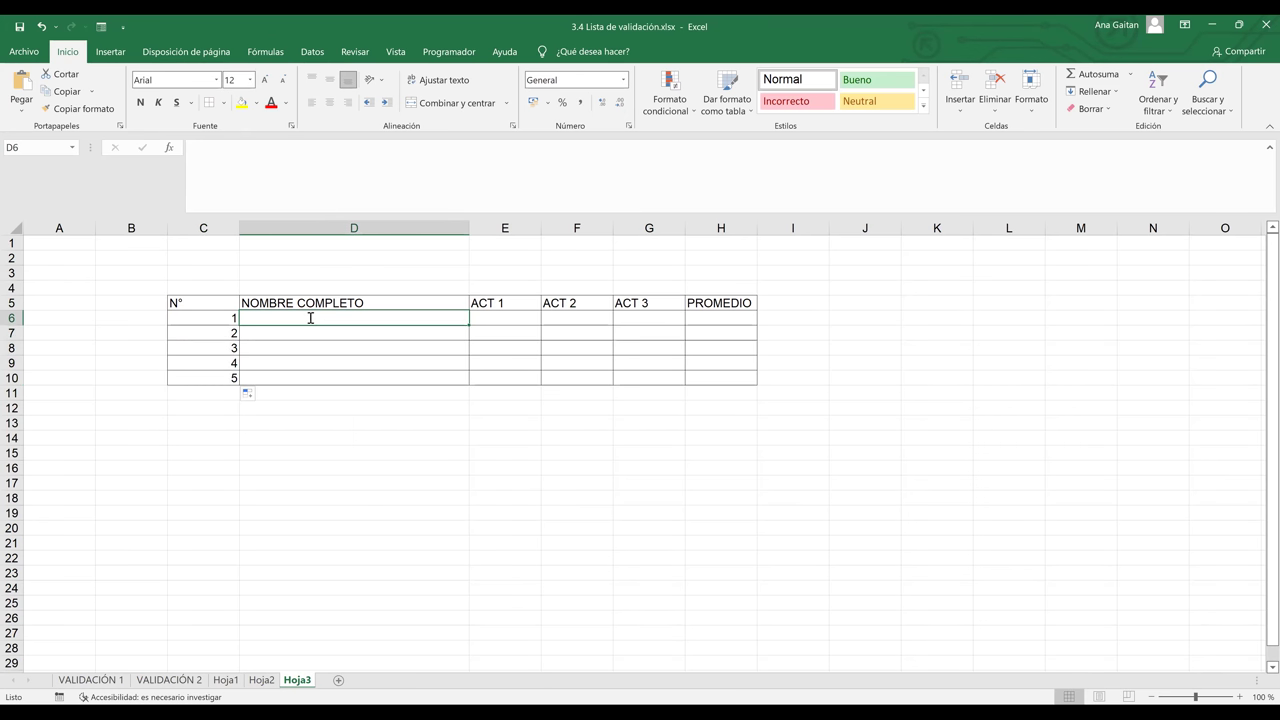
Enter the first two students' full names in D6 and D7 under NOMBRE COMPLETO
{"action": "type", "text": "a"}
{"action": "key", "text": "BackSpace"}
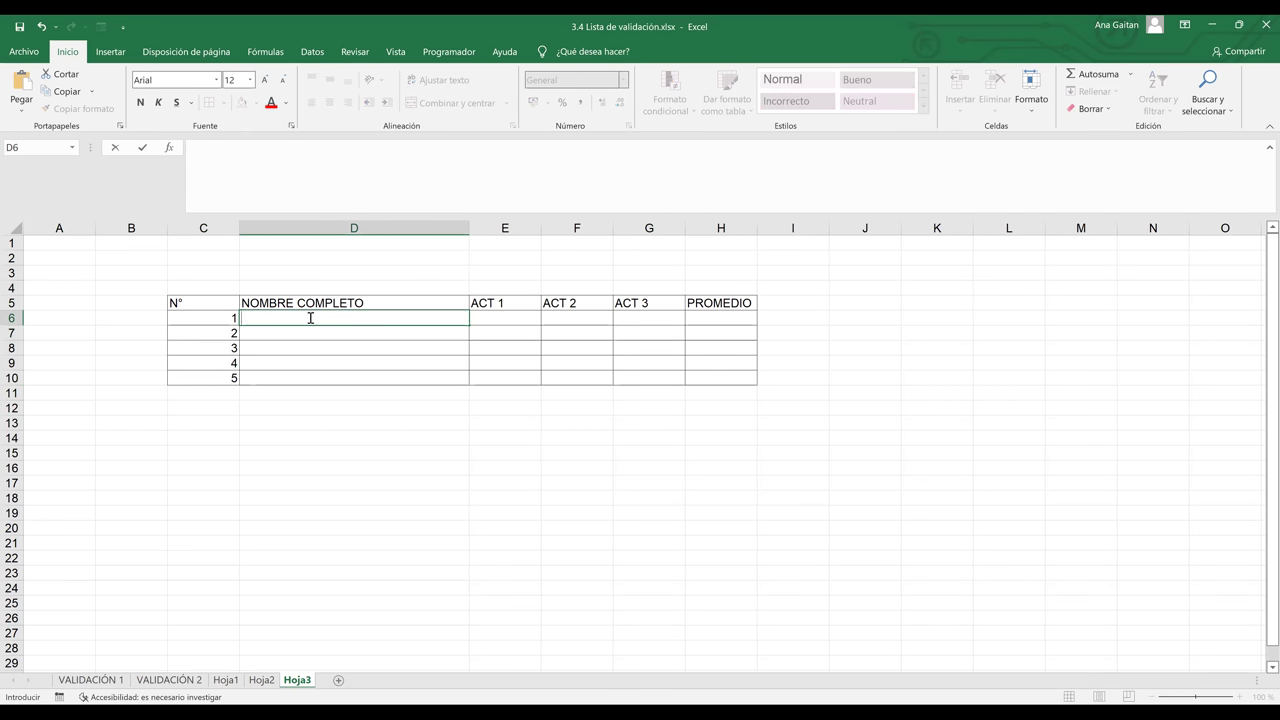
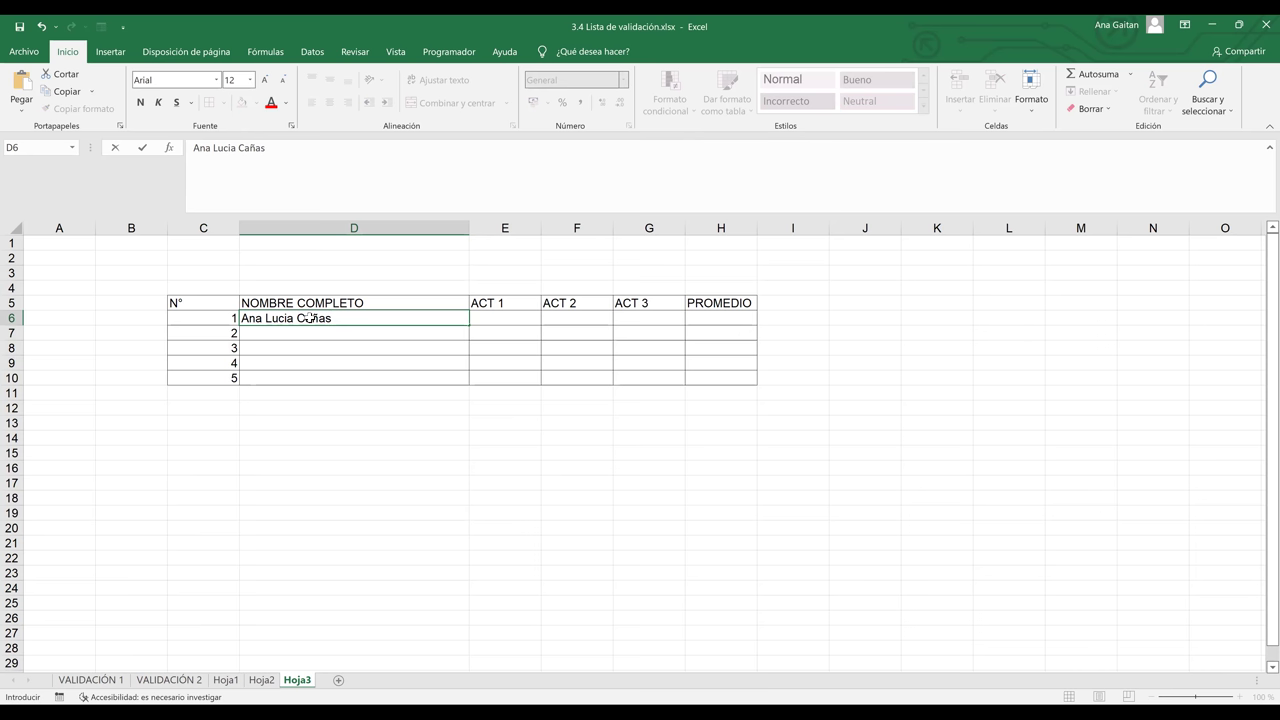
{"action": "key", "text": "Return"}
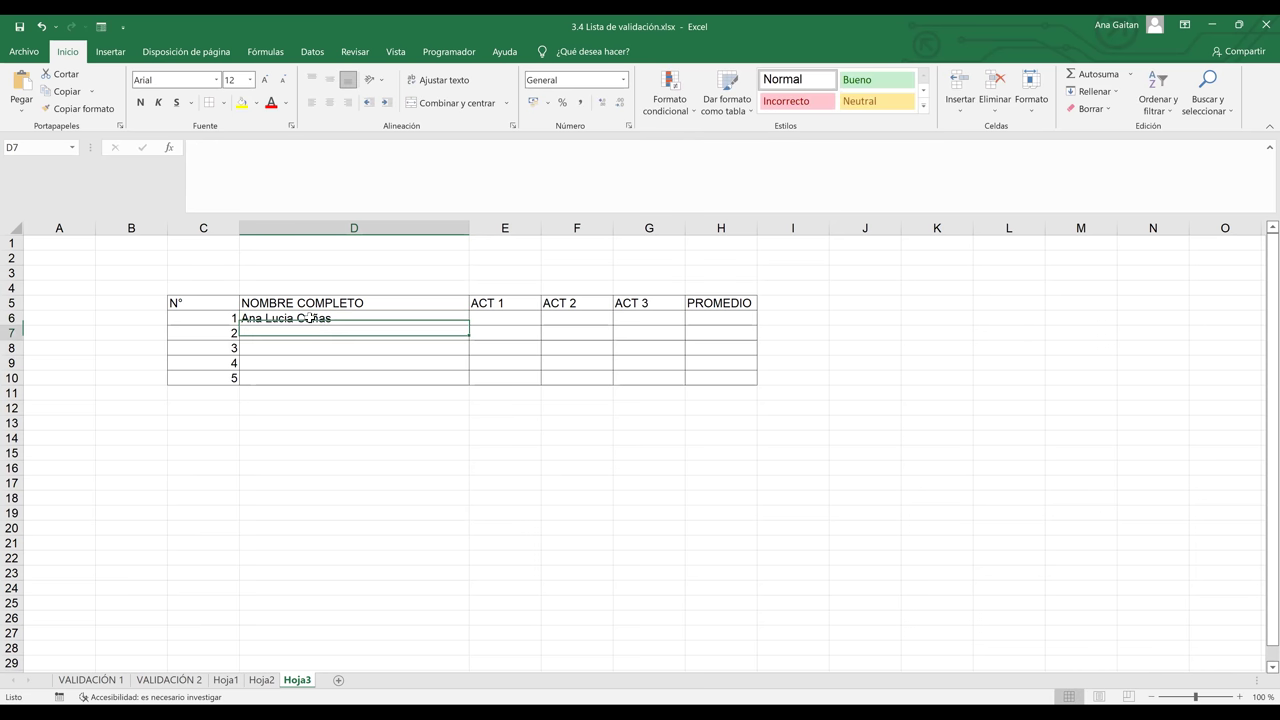
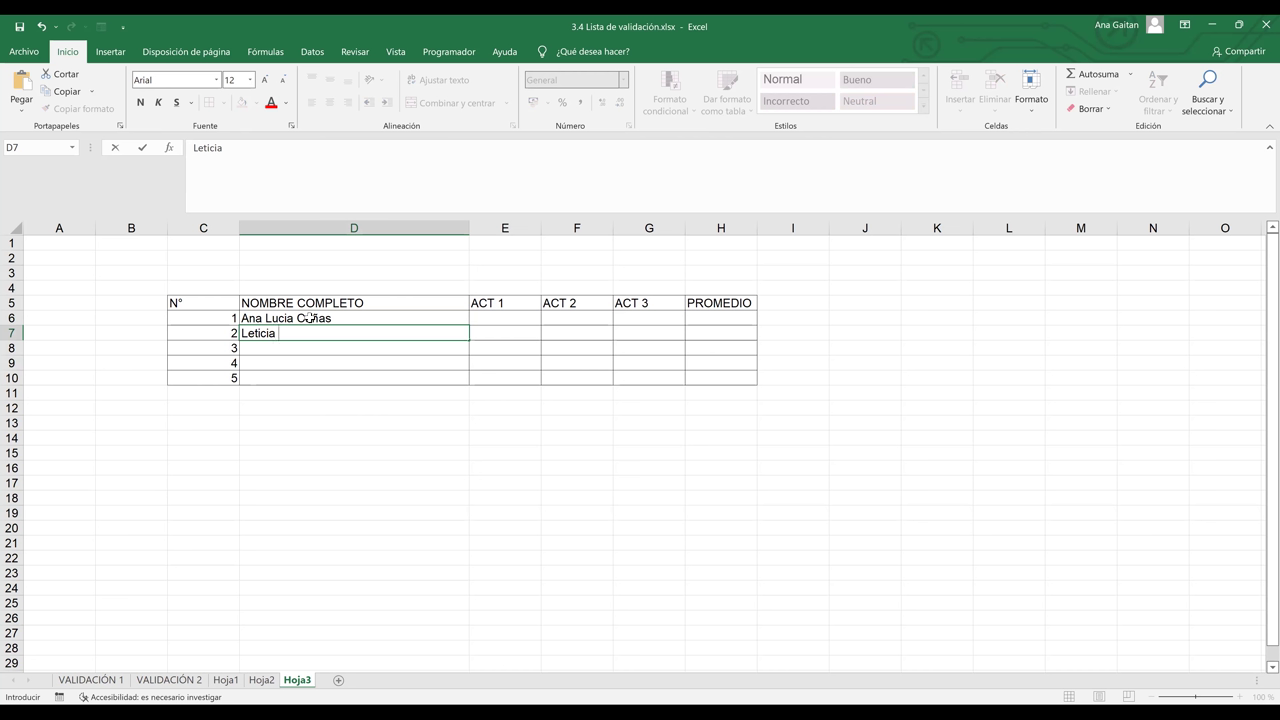
{"action": "key", "text": "ctrl+Return"}
{"action": "key", "text": "Down"}
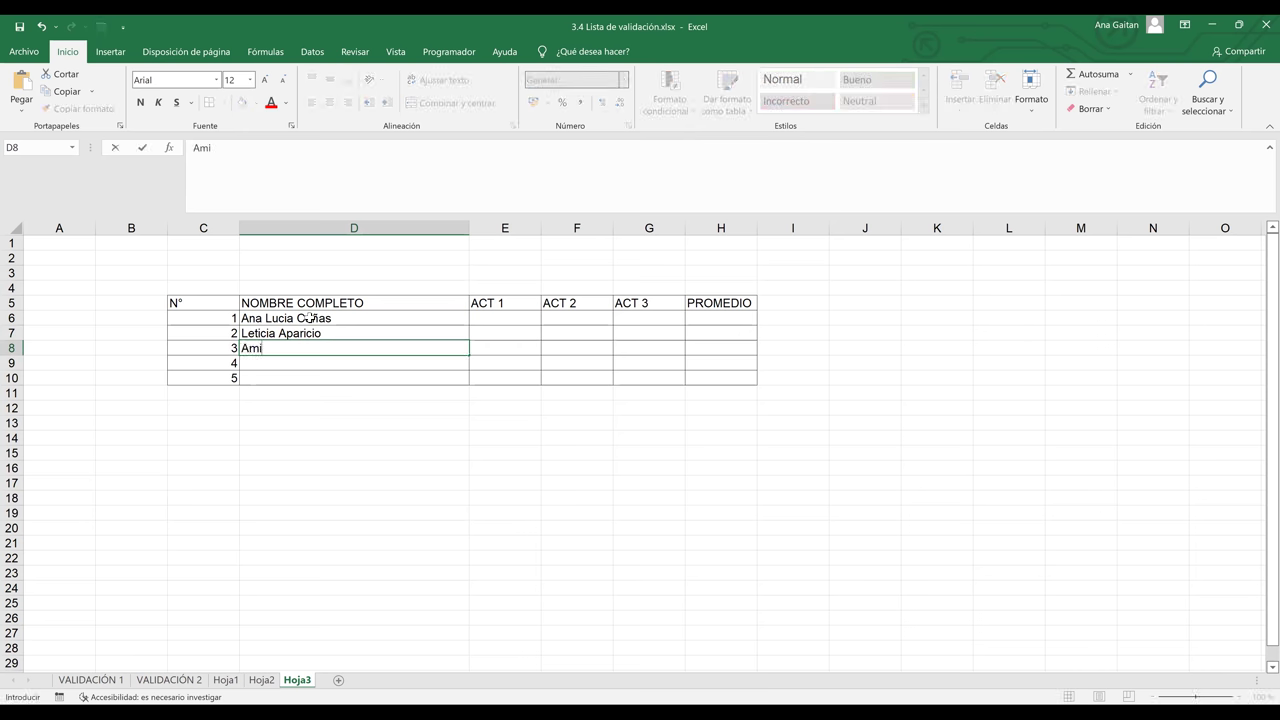
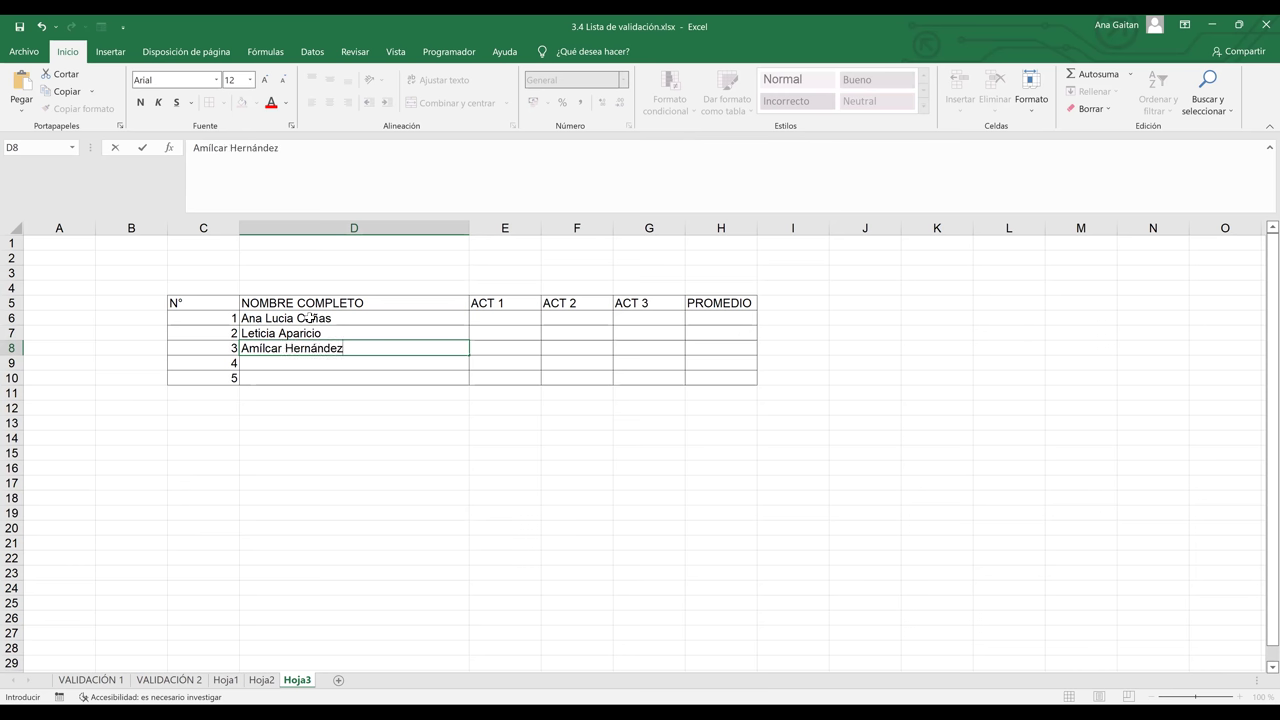
Enter the remaining three students' full names in D8 through D10, fixing typos
{"action": "key", "text": "Return"}
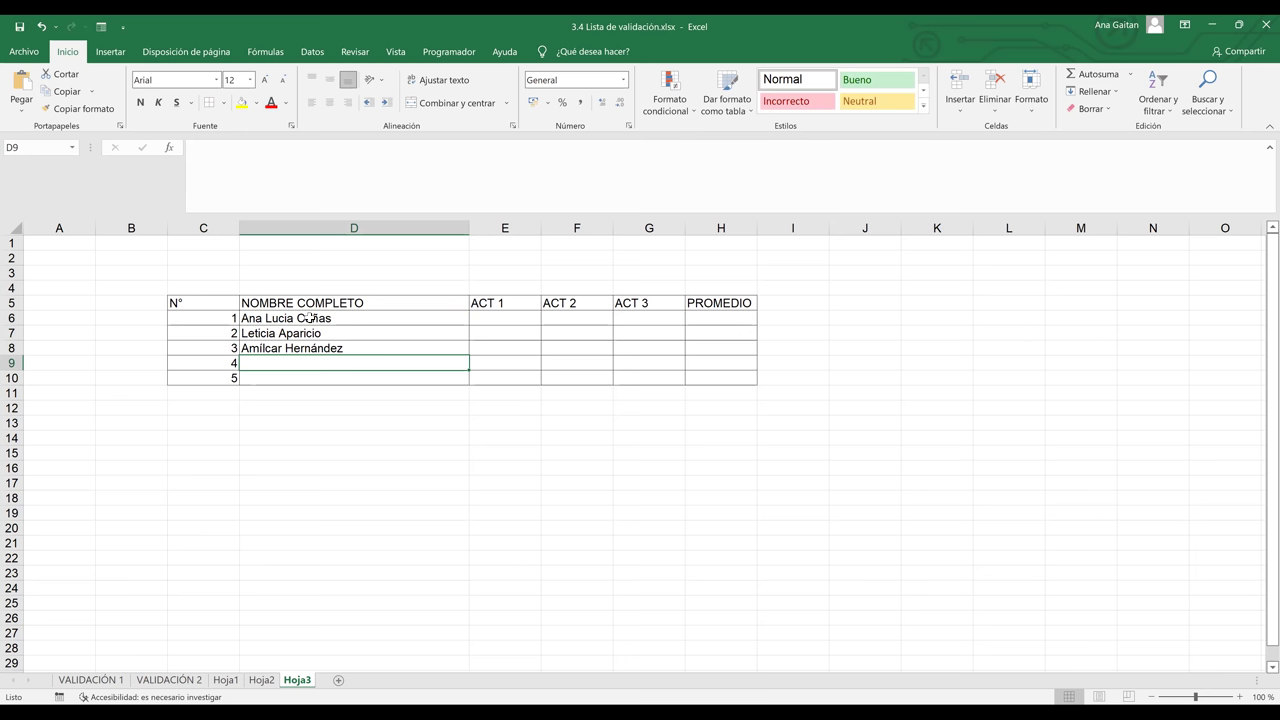
{"action": "type", "text": "MA"}
{"action": "key", "text": "BackSpace"}
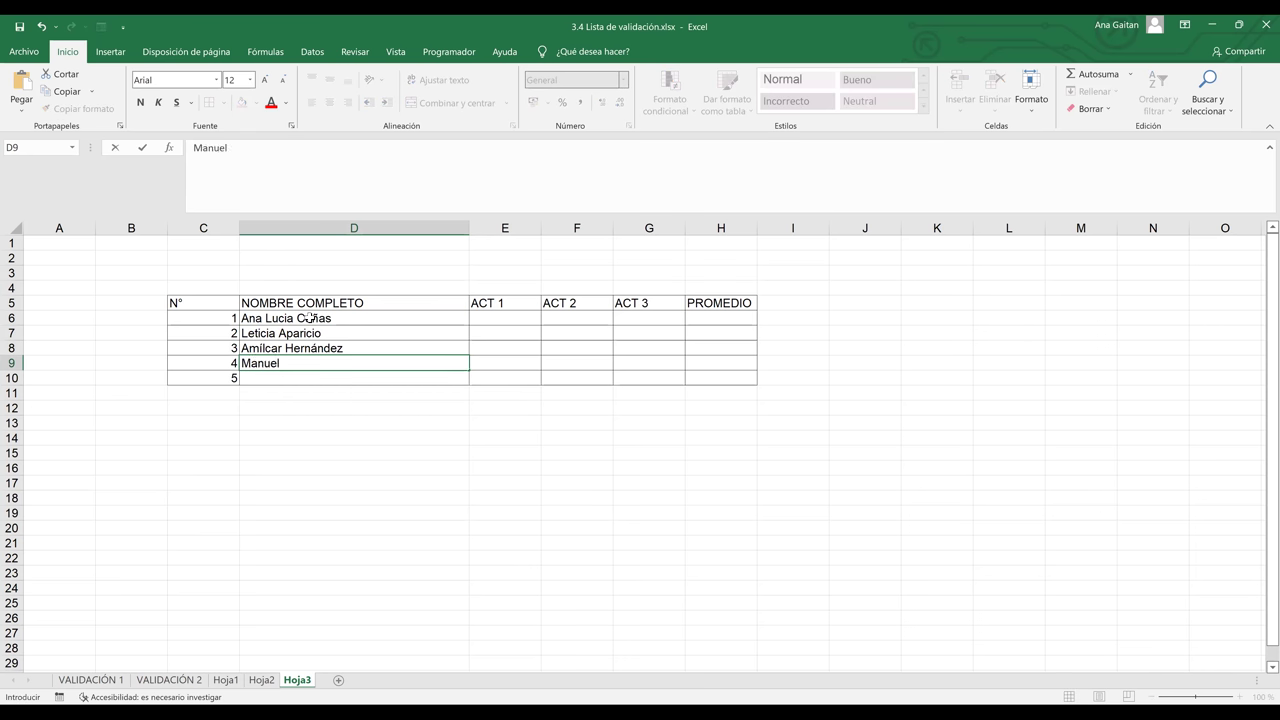
{"action": "key", "text": "Return"}
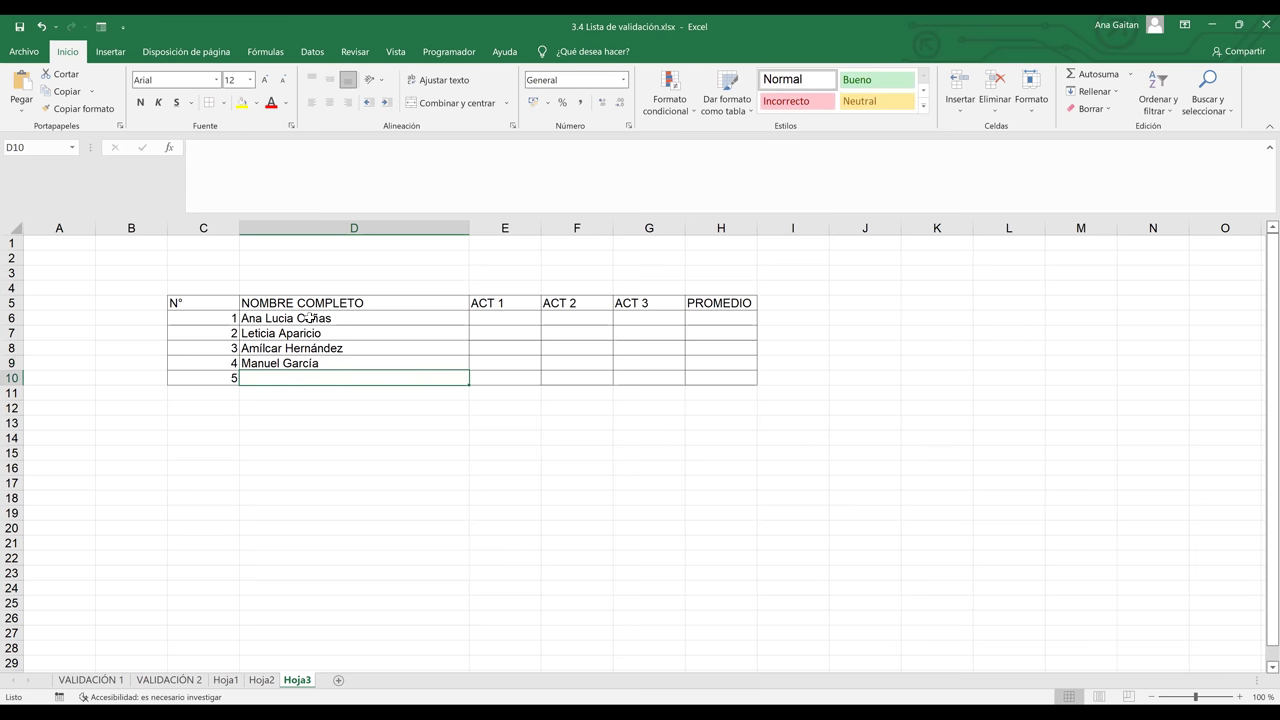
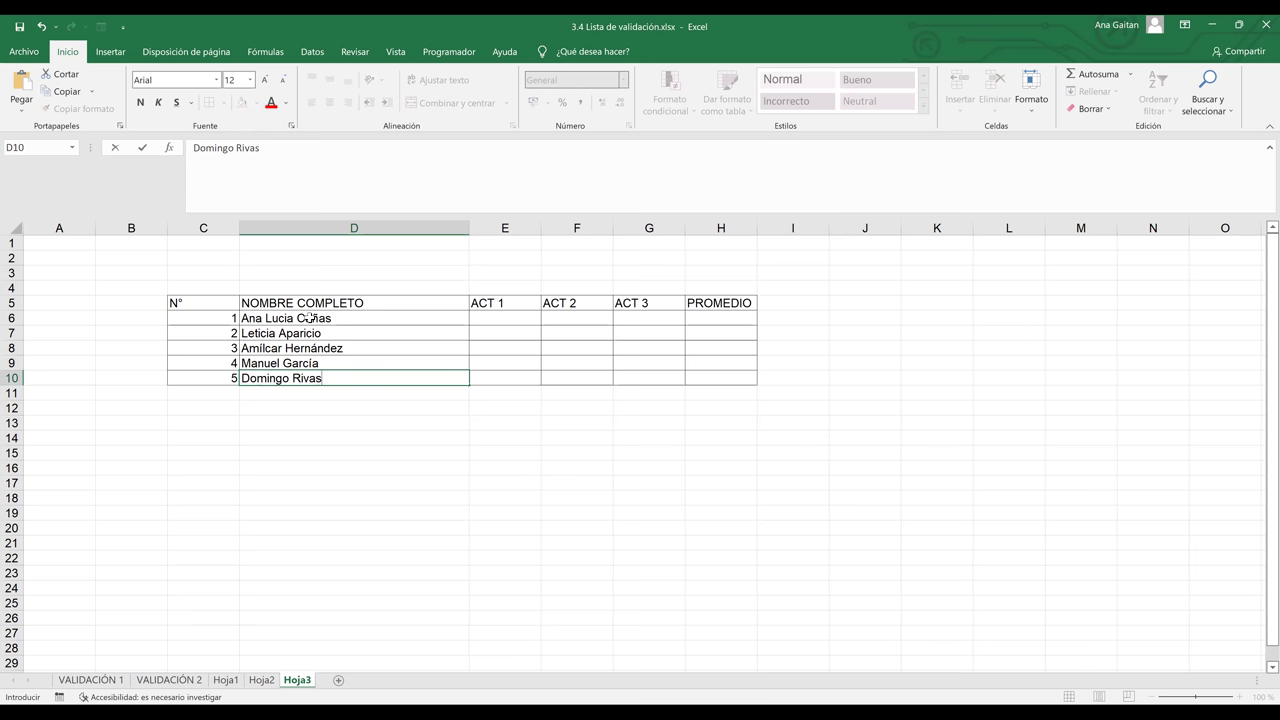
{"action": "key", "text": "Tab"}
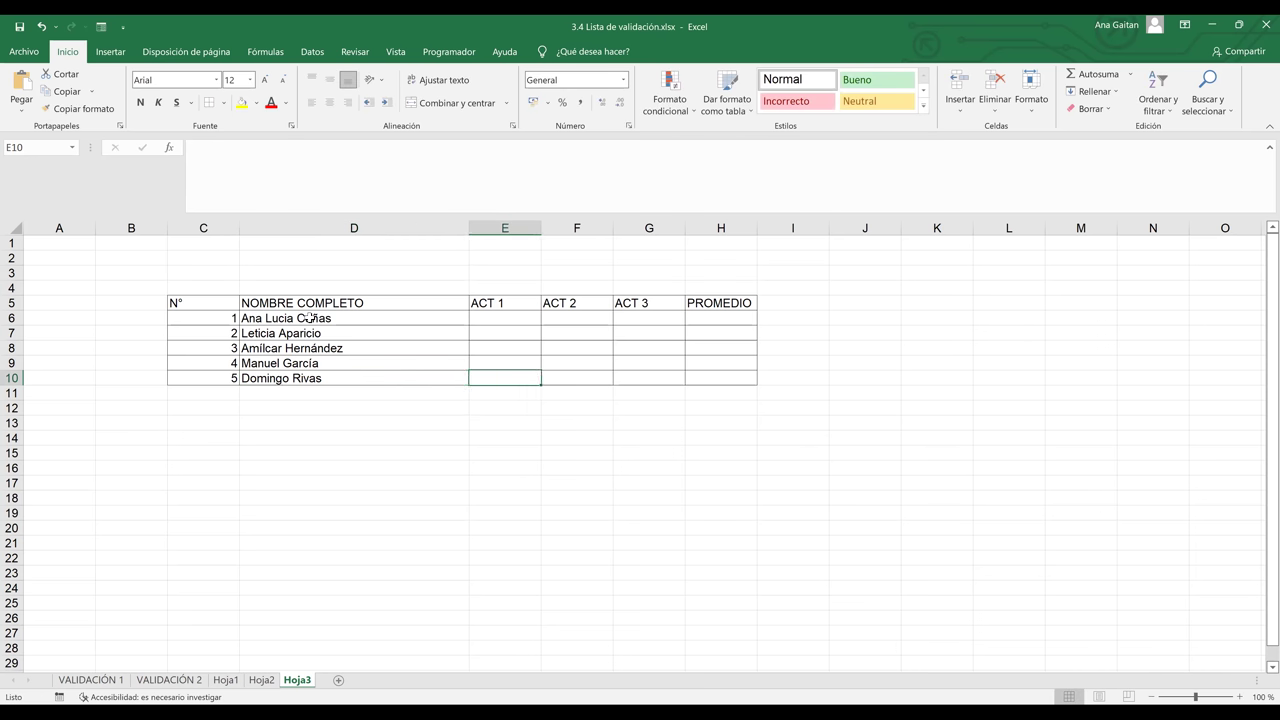
Select the ACT score cells E6:G10 and open Datos > Validación de datos
{"action": "mouse_move", "coordinate": [492, 311]}
{"action": "left_mouse_down"}
{"action": "mouse_move", "coordinate": [620, 346]}
{"action": "mouse_move", "coordinate": [651, 380]}
{"action": "left_mouse_up"}
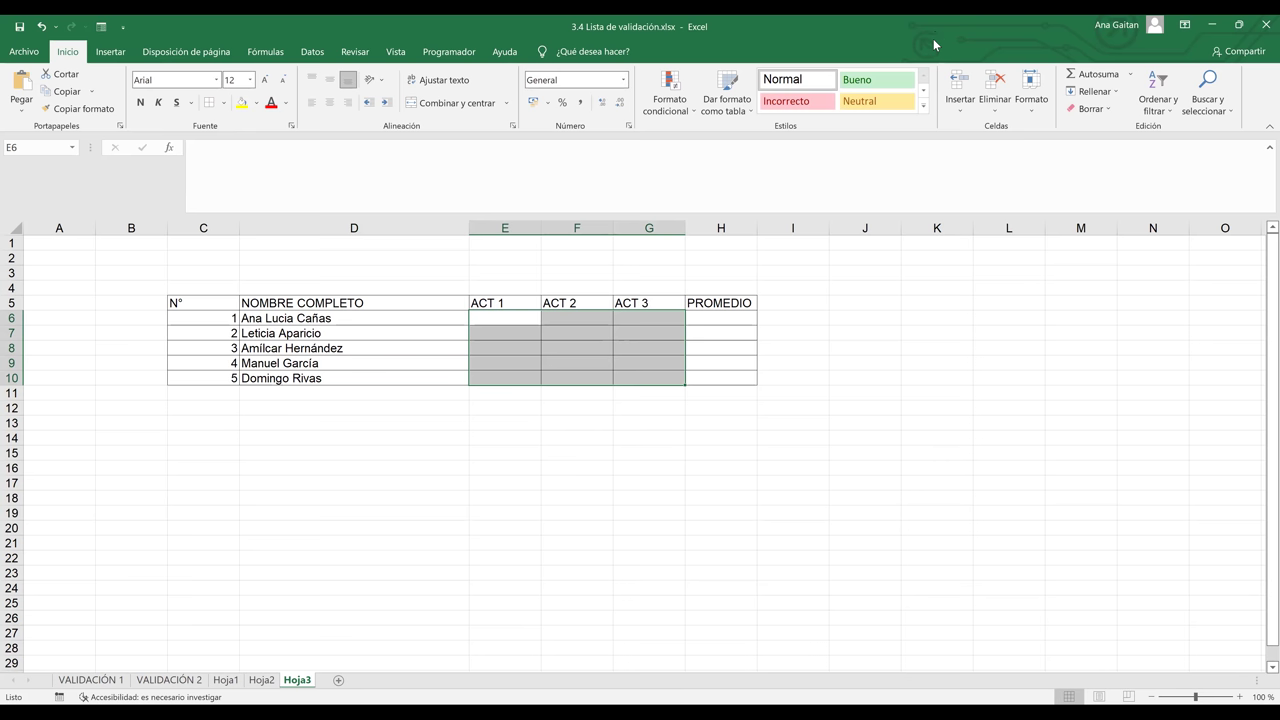
{"action": "left_click", "coordinate": [311, 52]}
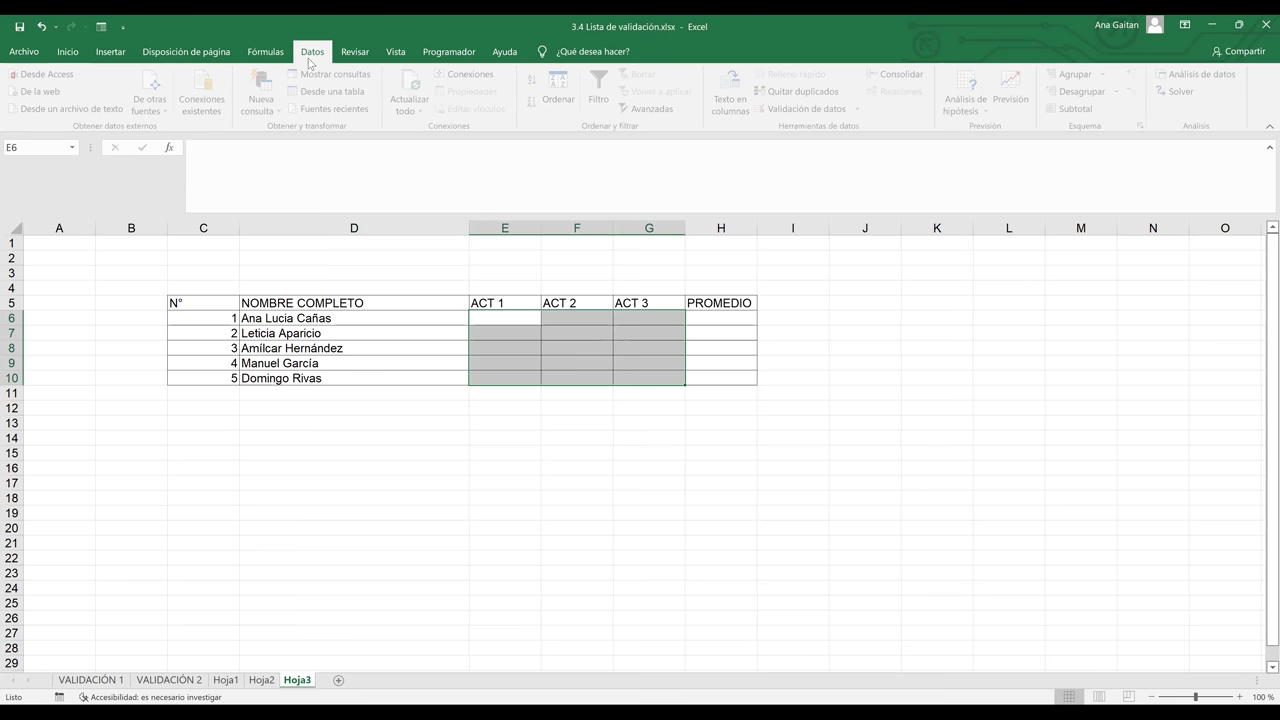
{"action": "left_click", "coordinate": [813, 113]}
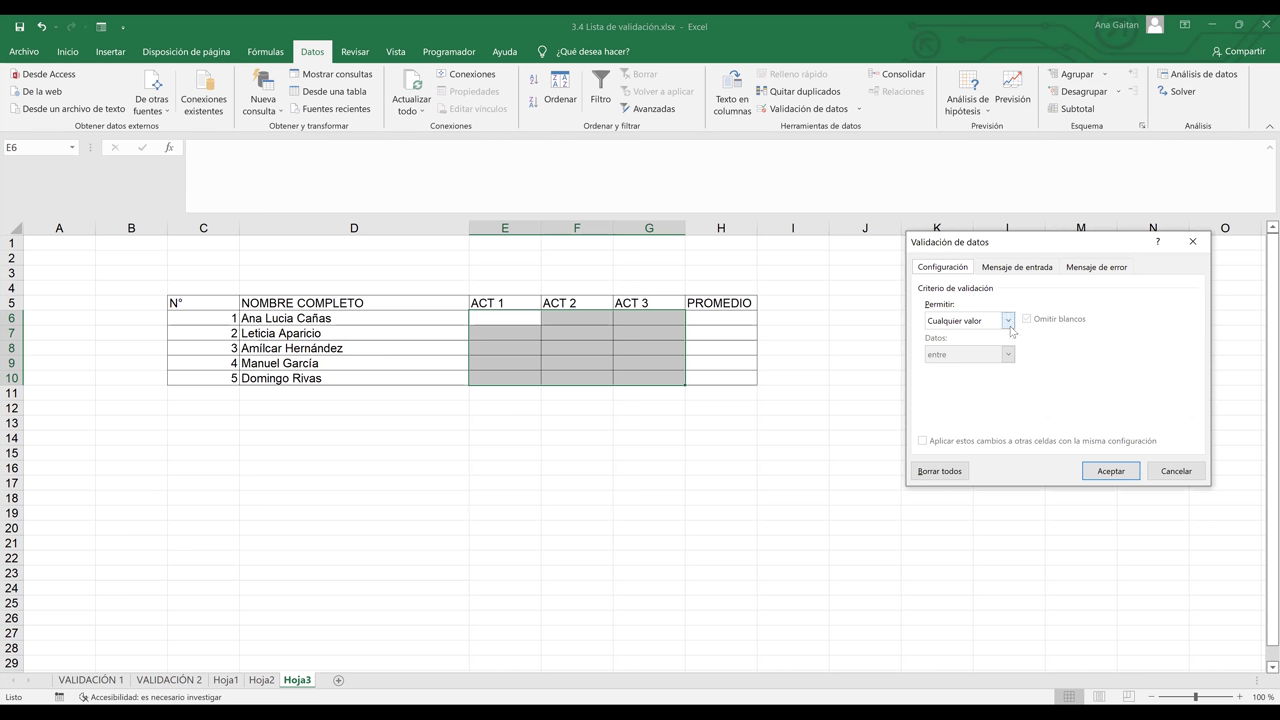
Set Permitir to Decimal and choose the 'mayor que' comparison condition
{"action": "left_click", "coordinate": [1008, 321]}
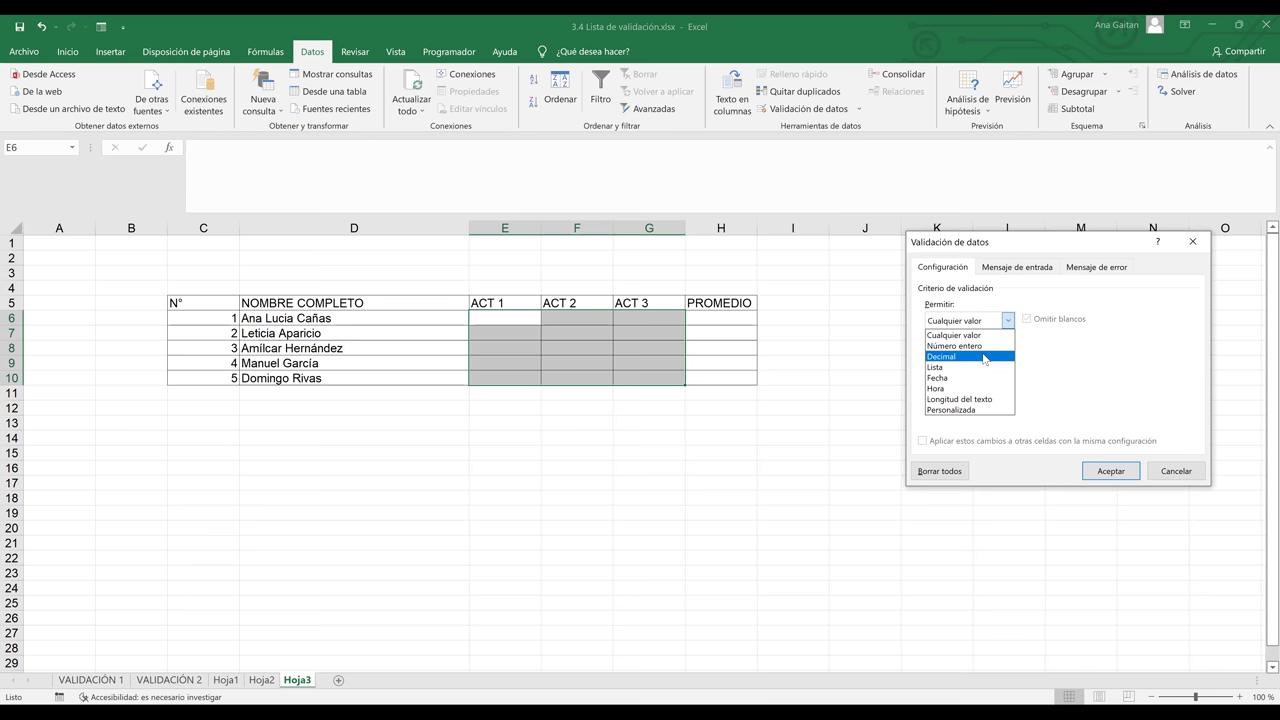
{"action": "left_click", "coordinate": [984, 357]}
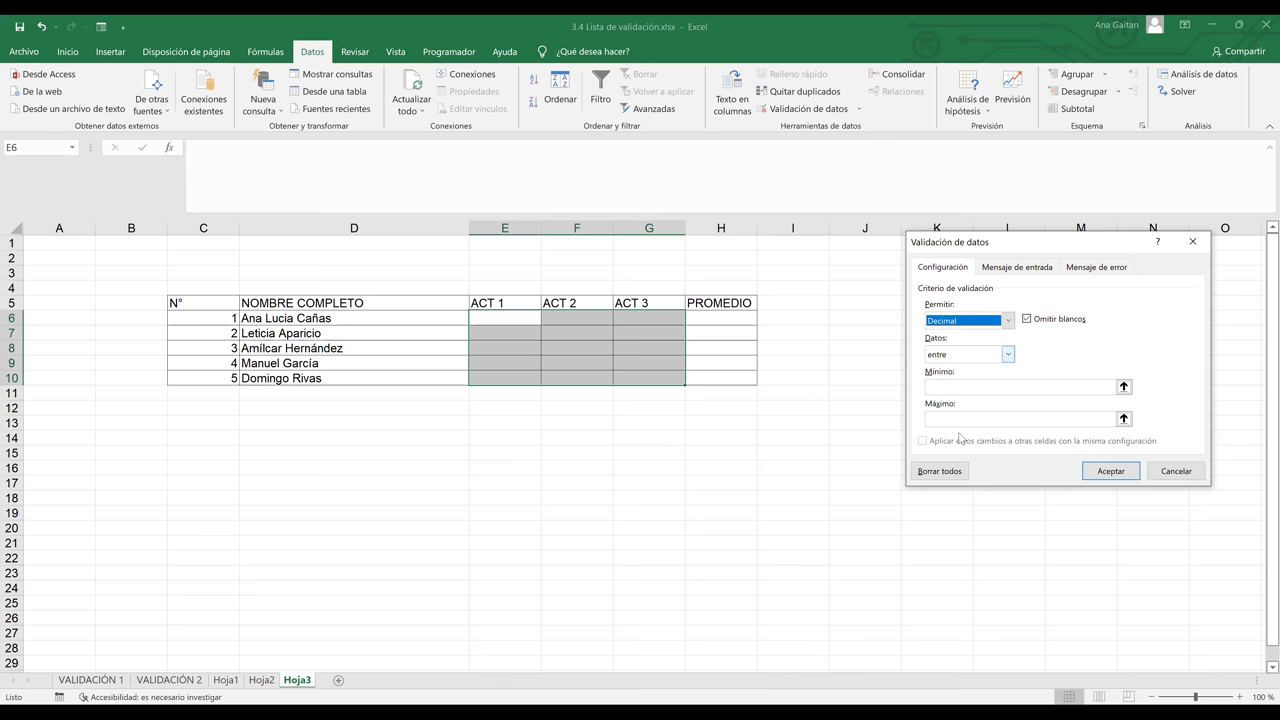
{"action": "key", "text": "alt+d"}
{"action": "key", "text": "alt+Down"}
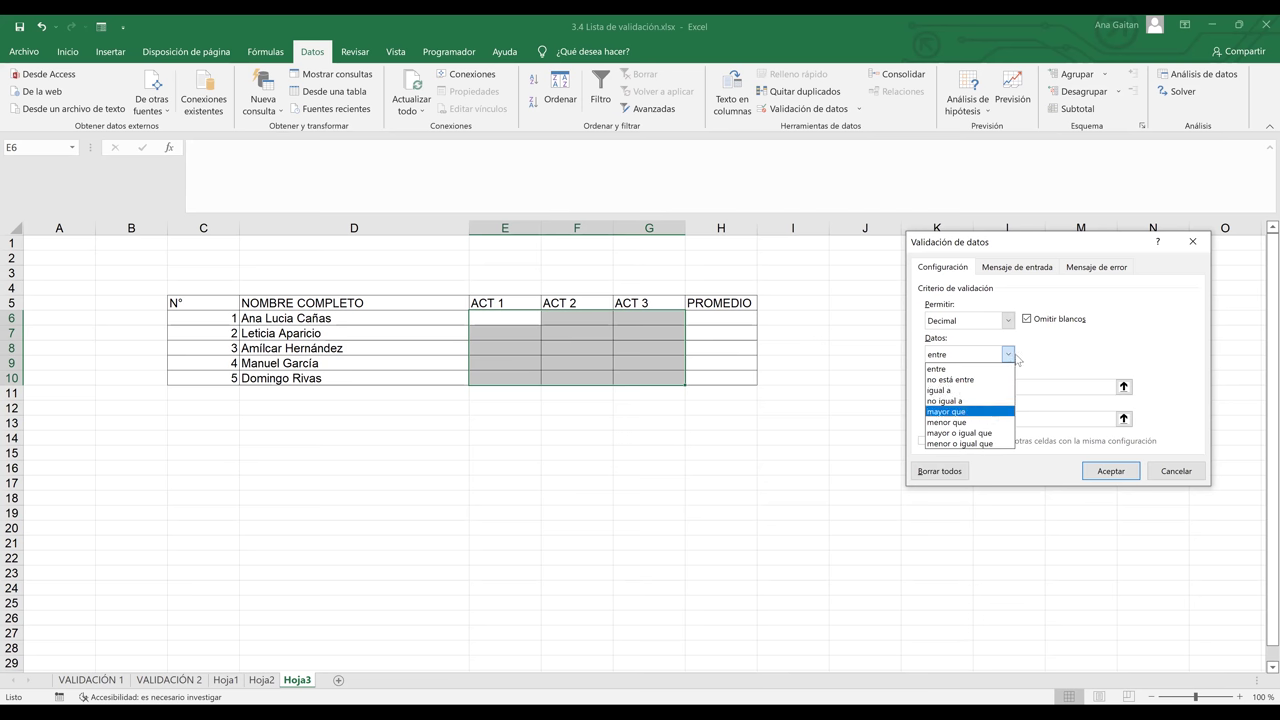
{"action": "left_click", "coordinate": [1009, 356]}
{"action": "left_click", "coordinate": [1008, 356]}
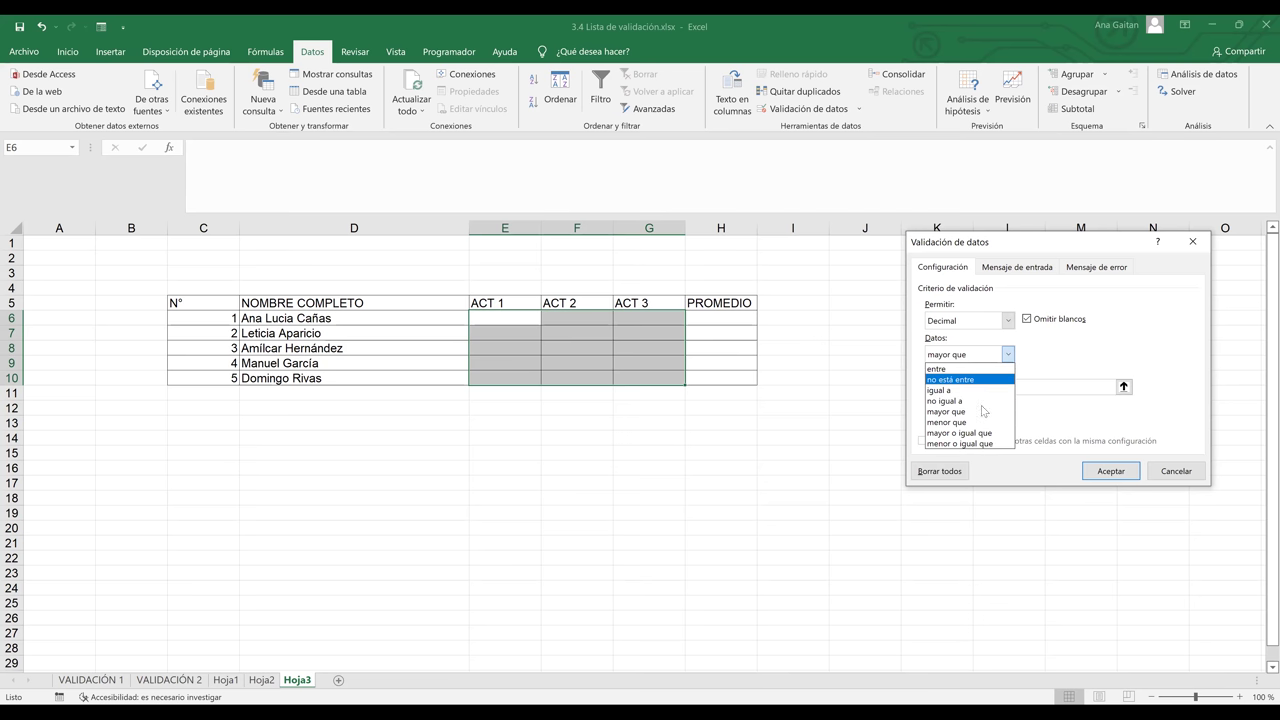
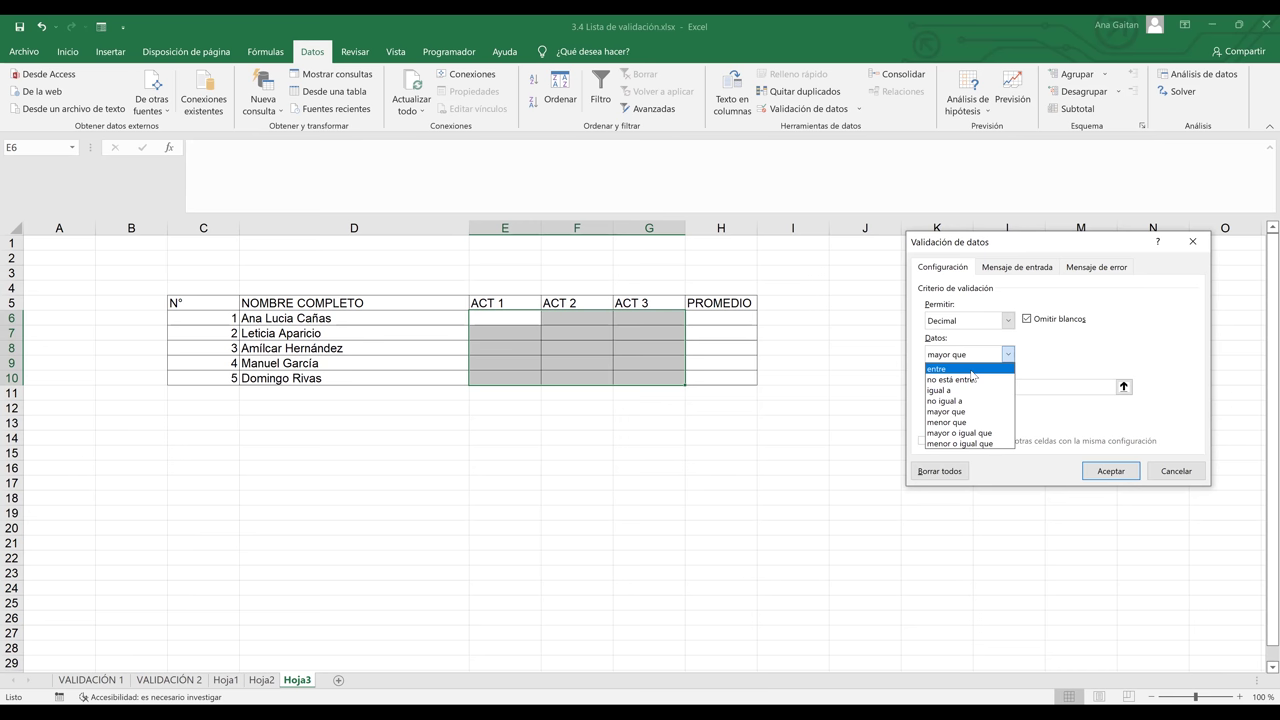
Allow only decimal grades between a minimum and a maximum of 10 in the validation settings
{"action": "left_click", "coordinate": [962, 369]}
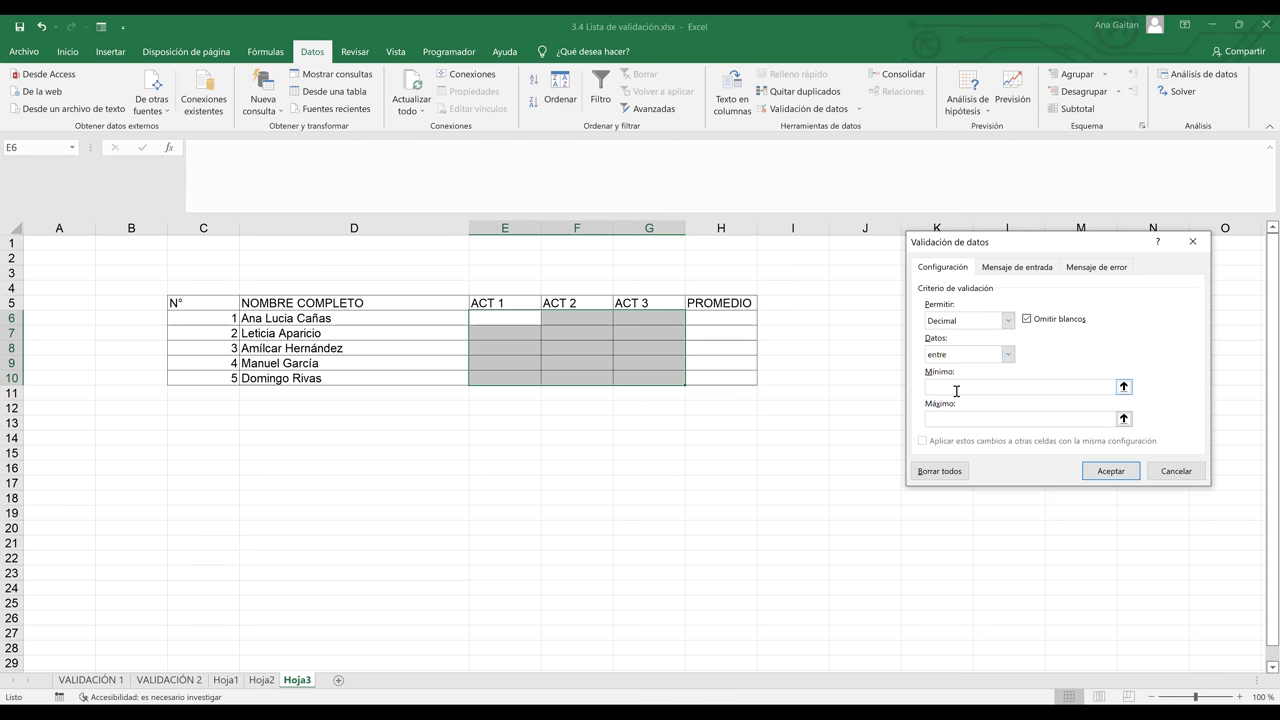
{"action": "left_click", "coordinate": [956, 387]}
{"action": "type", "text": "0.00"}
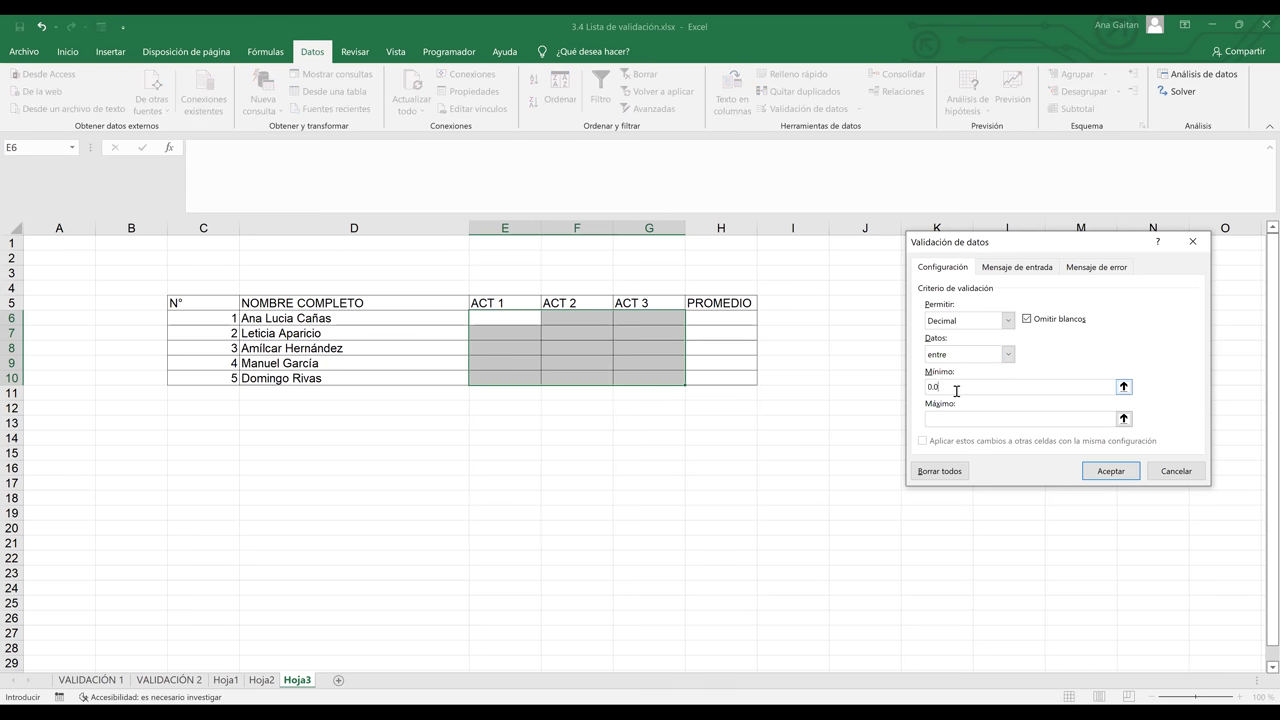
{"action": "left_click", "coordinate": [961, 421]}
{"action": "type", "text": "10"}
{"action": "left_click", "coordinate": [1038, 268]}
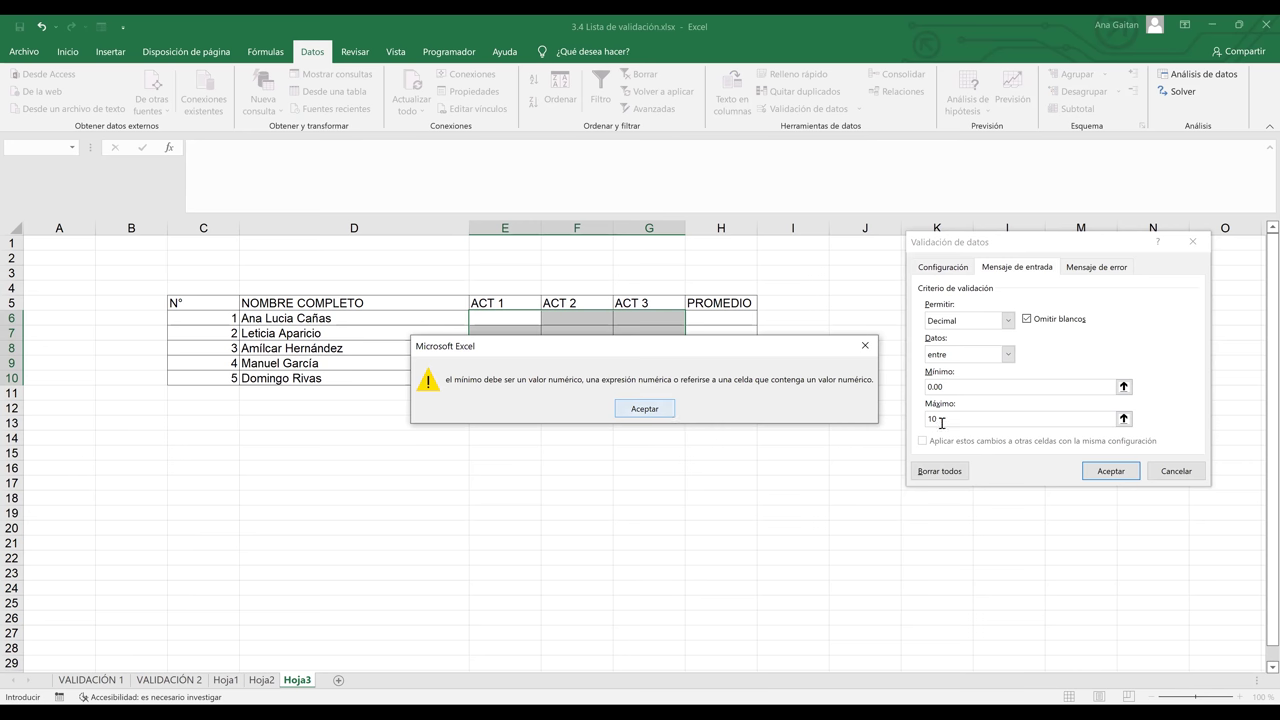
Dismiss the invalid-minimum warning and correct the minimum value to 0
{"action": "key", "text": "Return"}
{"action": "left_click", "coordinate": [964, 391]}
{"action": "key", "text": "BackSpace"}
{"action": "key", "text": "BackSpace"}
{"action": "key", "text": "BackSpace"}
{"action": "type", "text": "0"}
{"action": "key", "text": "BackSpace"}
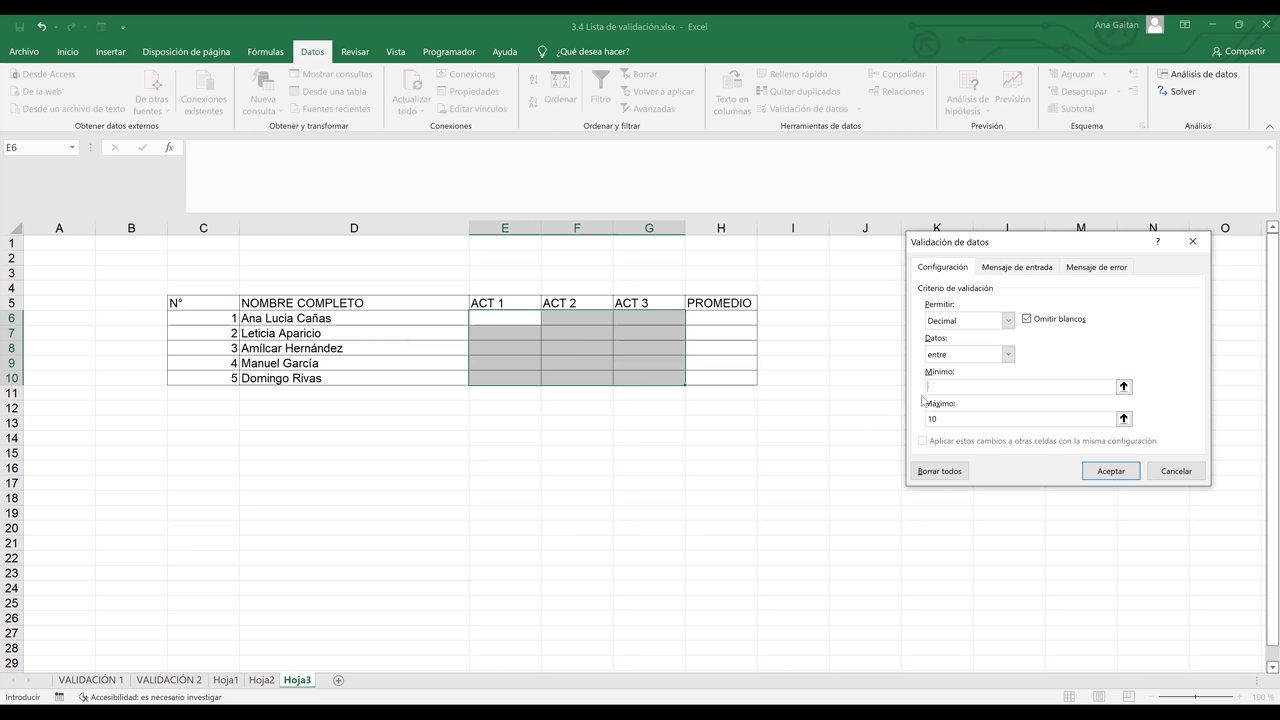
{"action": "left_click", "coordinate": [1022, 268]}
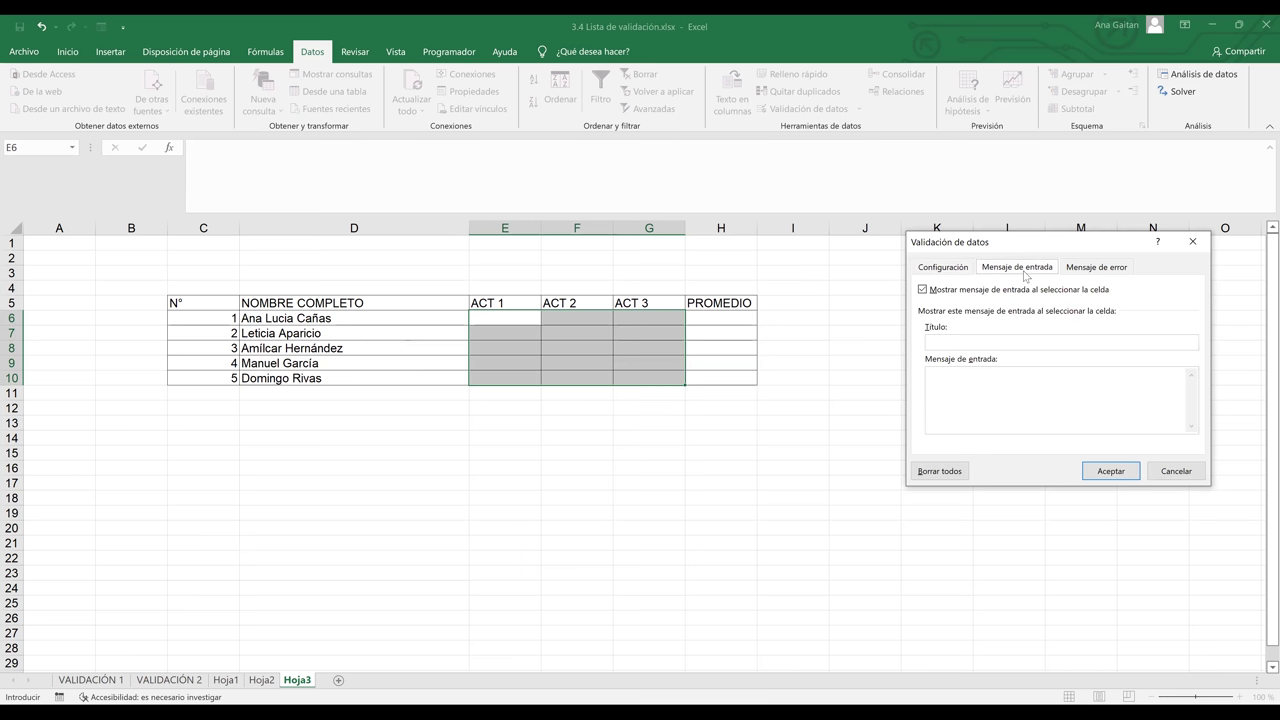
Recheck the validation criteria's minimum of 0 and maximum of 10
{"action": "left_click", "coordinate": [966, 272]}
{"action": "left_click", "coordinate": [949, 389]}
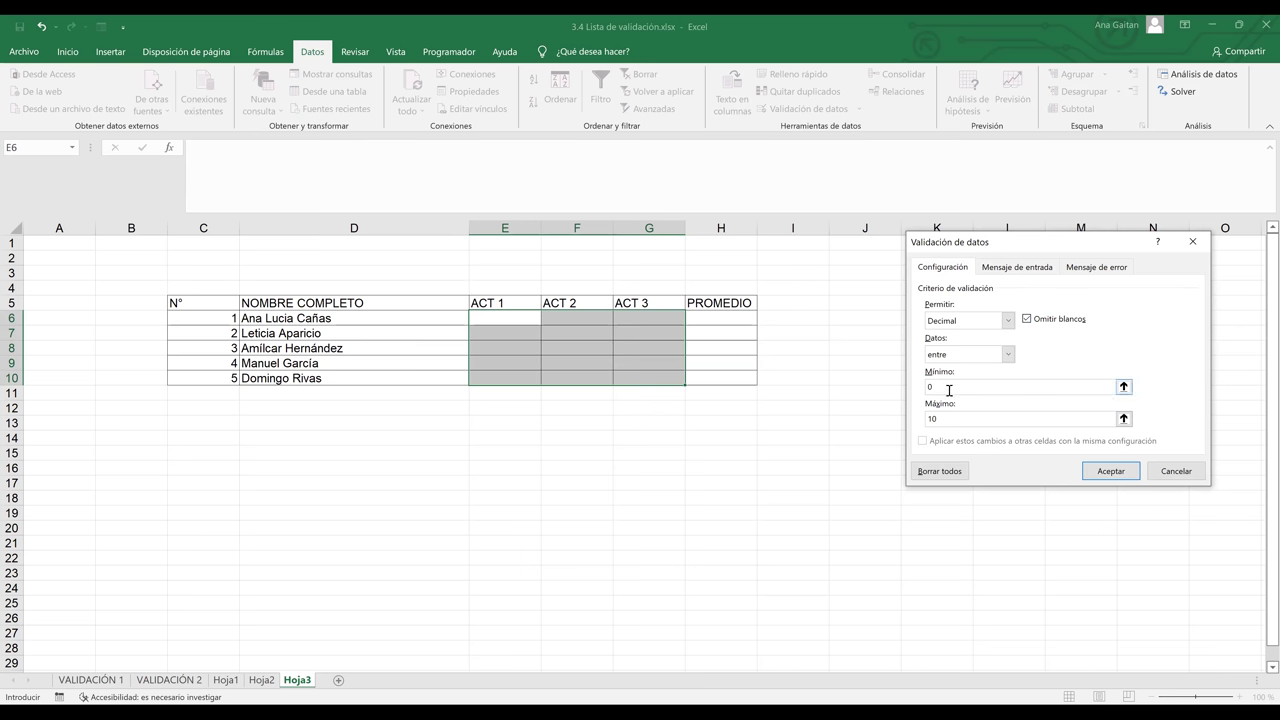
{"action": "left_click", "coordinate": [949, 420]}
Enter input message title ATENCION with text INGRESAR NOTAS ENTRE 0 Y 10
{"action": "left_click", "coordinate": [1018, 267]}
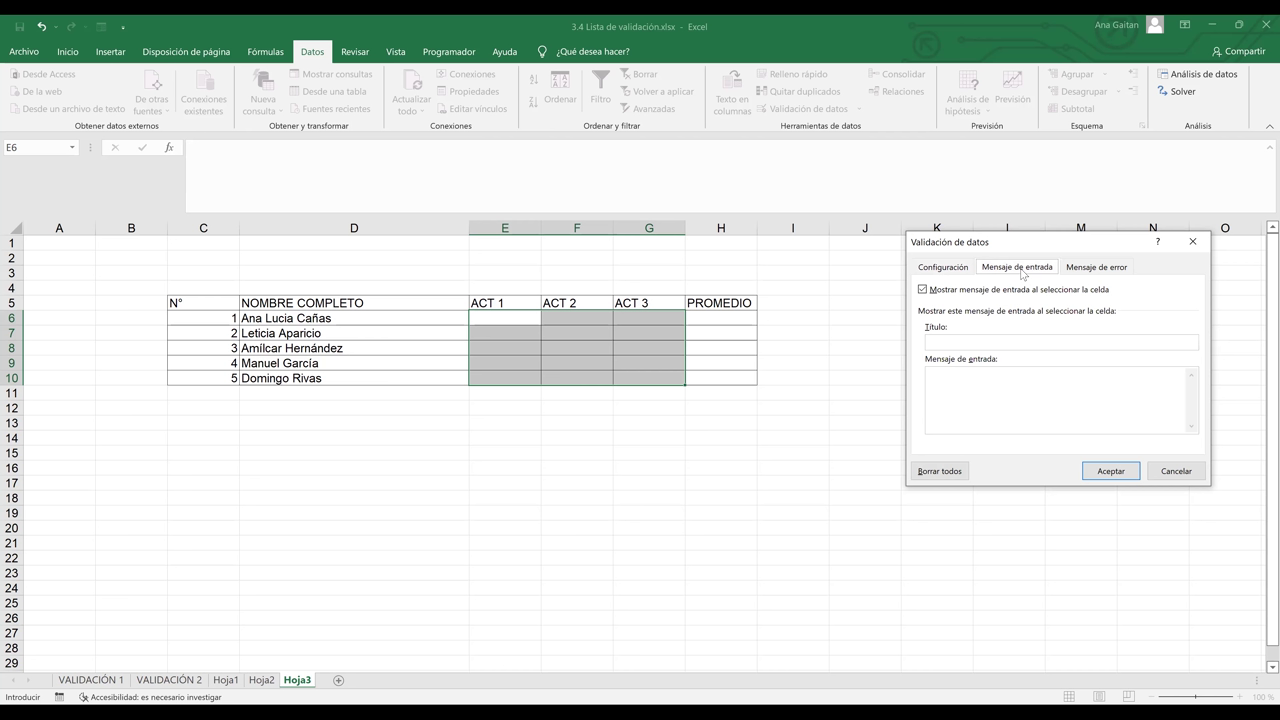
{"action": "left_click", "coordinate": [997, 343]}
{"action": "type", "text": "ATENCION"}
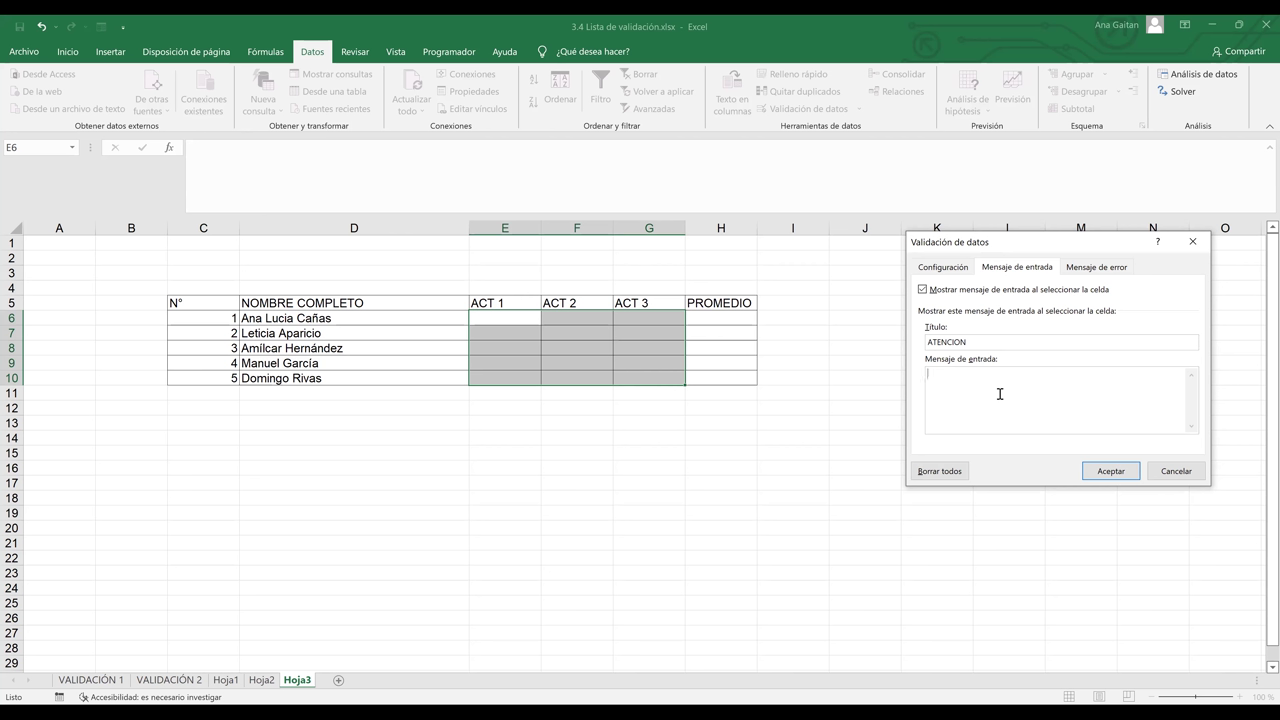
{"action": "type", "text": "INGRESAR NOTAS ENTRE 0 Y 10"}
{"action": "left_click", "coordinate": [1099, 268]}
Set error alert title ERROR and message DEBE INGRESAR UNA NOTA ENTRE 0 Y 10, then apply the validation
{"action": "left_click", "coordinate": [1083, 340]}
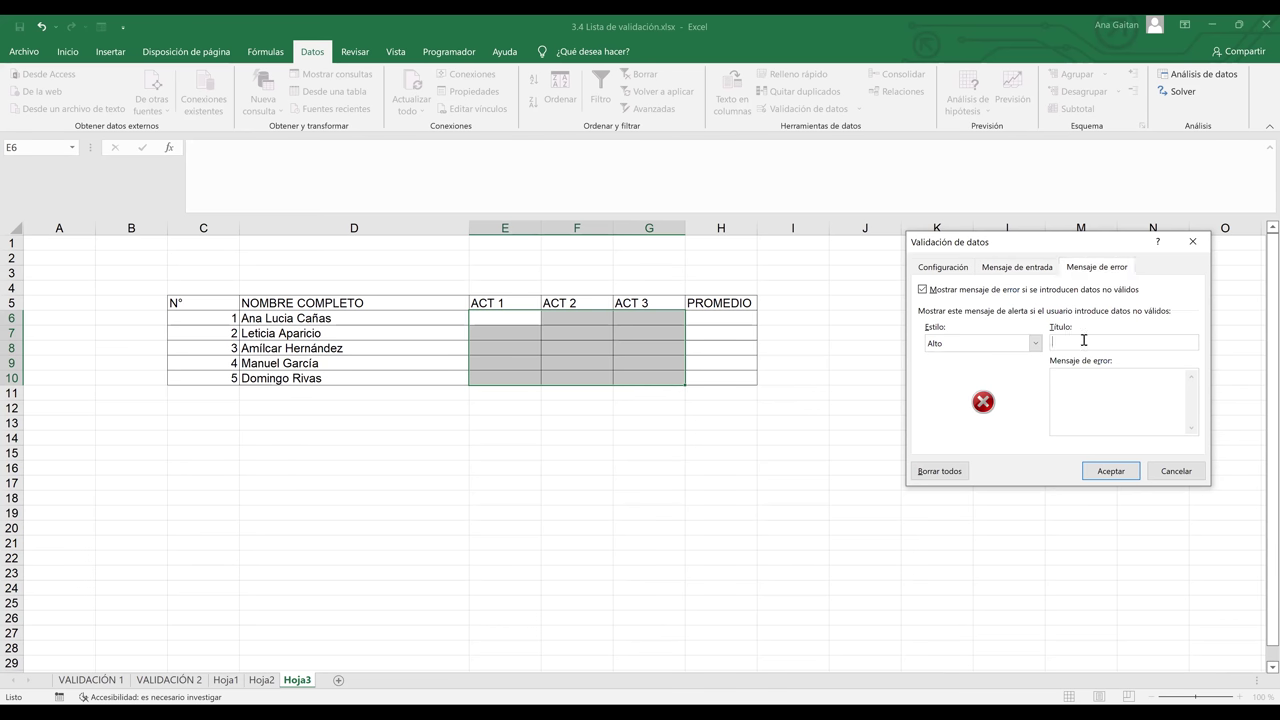
{"action": "type", "text": "ERROR"}
{"action": "type", "text": "POR"}
{"action": "key", "text": "BackSpace"}
{"action": "key", "text": "BackSpace"}
{"action": "key", "text": "BackSpace"}
{"action": "type", "text": "DEBE INGLR"}
{"action": "key", "text": "BackSpace"}
{"action": "key", "text": "BackSpace"}
{"action": "key", "text": "BackSpace"}
{"action": "type", "text": "GRESAR UNA "}
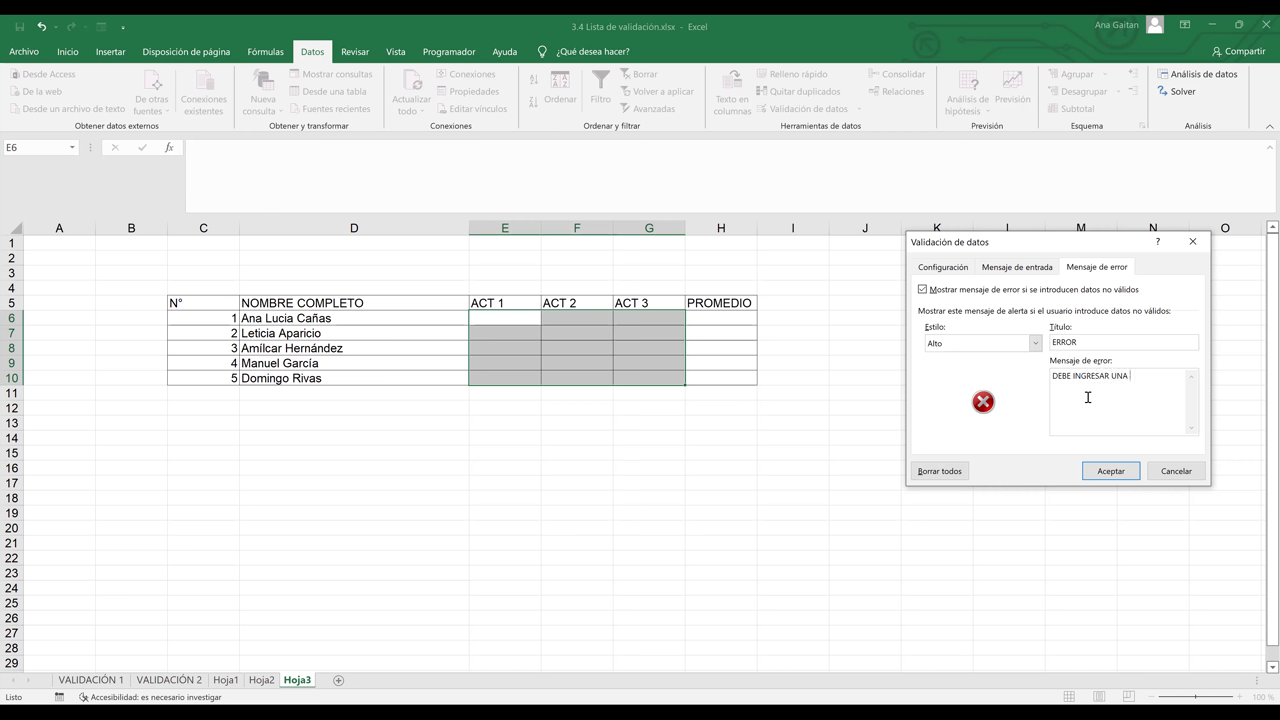
{"action": "type", "text": "NOTA ENTRE 0 Y 10"}
{"action": "left_click", "coordinate": [1130, 476]}
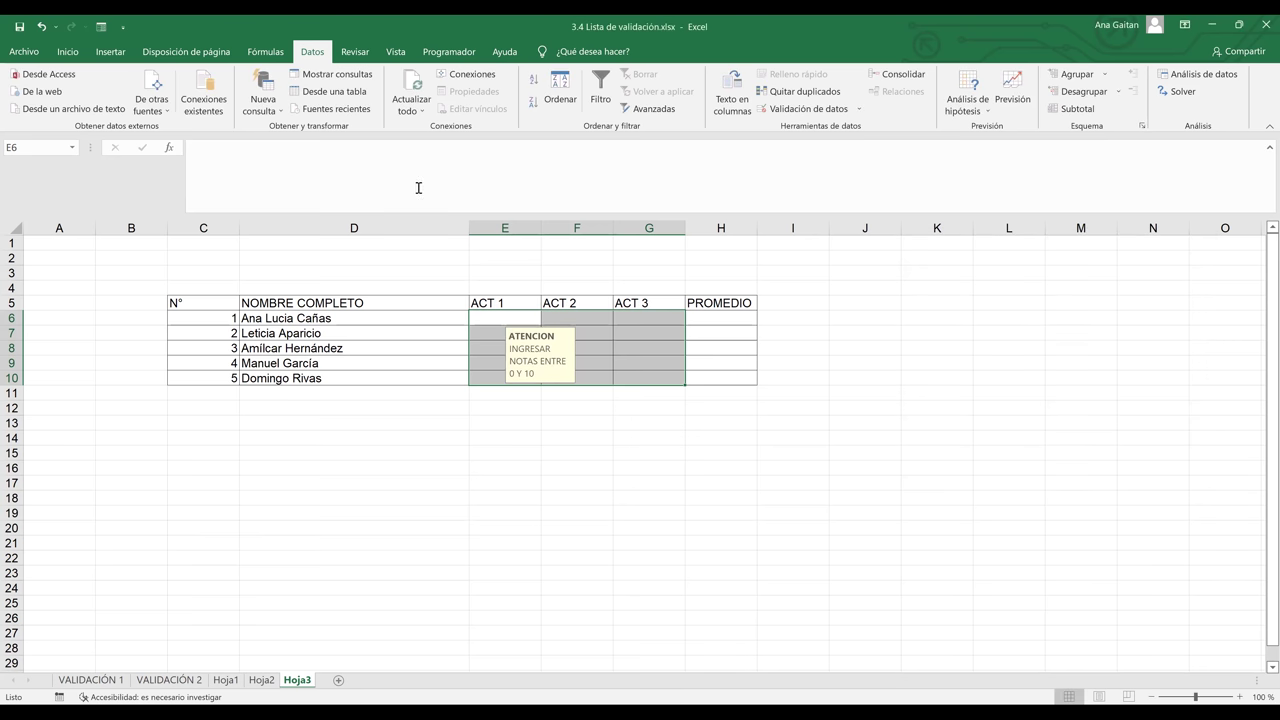
Format the grade cells E6:G10 as Número from the Inicio number format list
{"action": "left_click", "coordinate": [68, 54]}
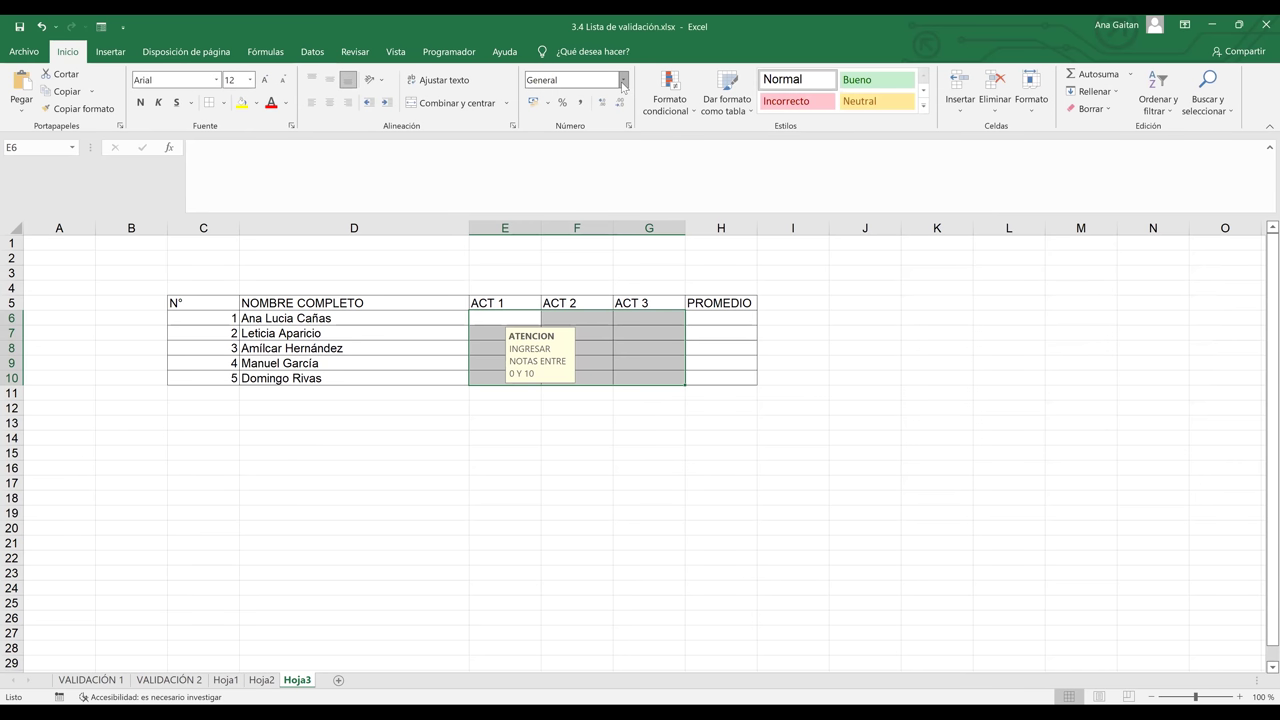
{"action": "left_click", "coordinate": [622, 82]}
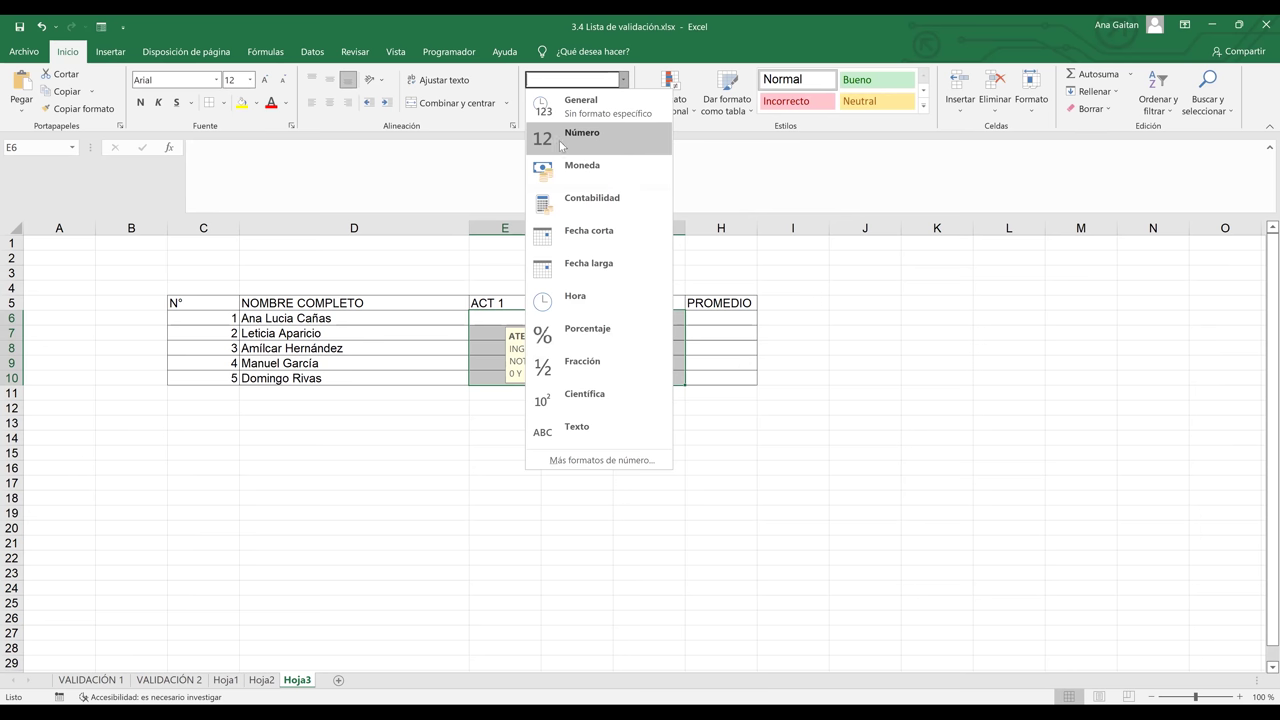
{"action": "left_click", "coordinate": [573, 147]}
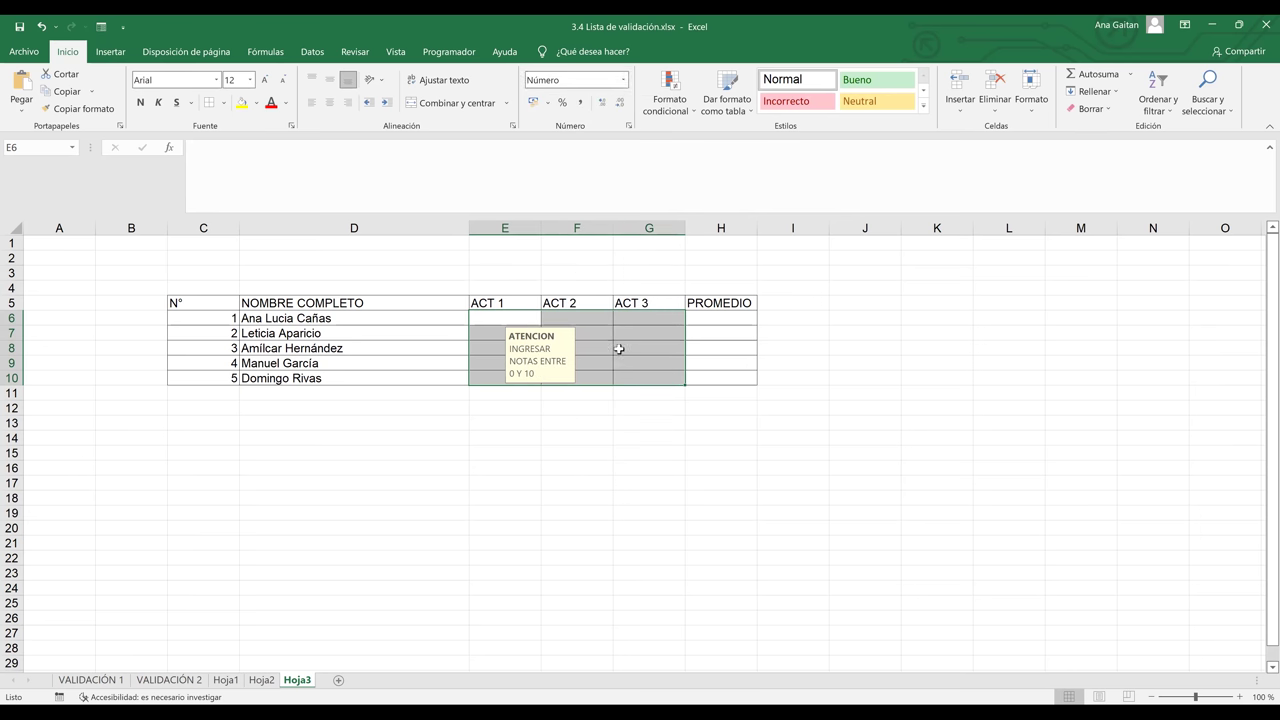
{"action": "left_click", "coordinate": [660, 380]}
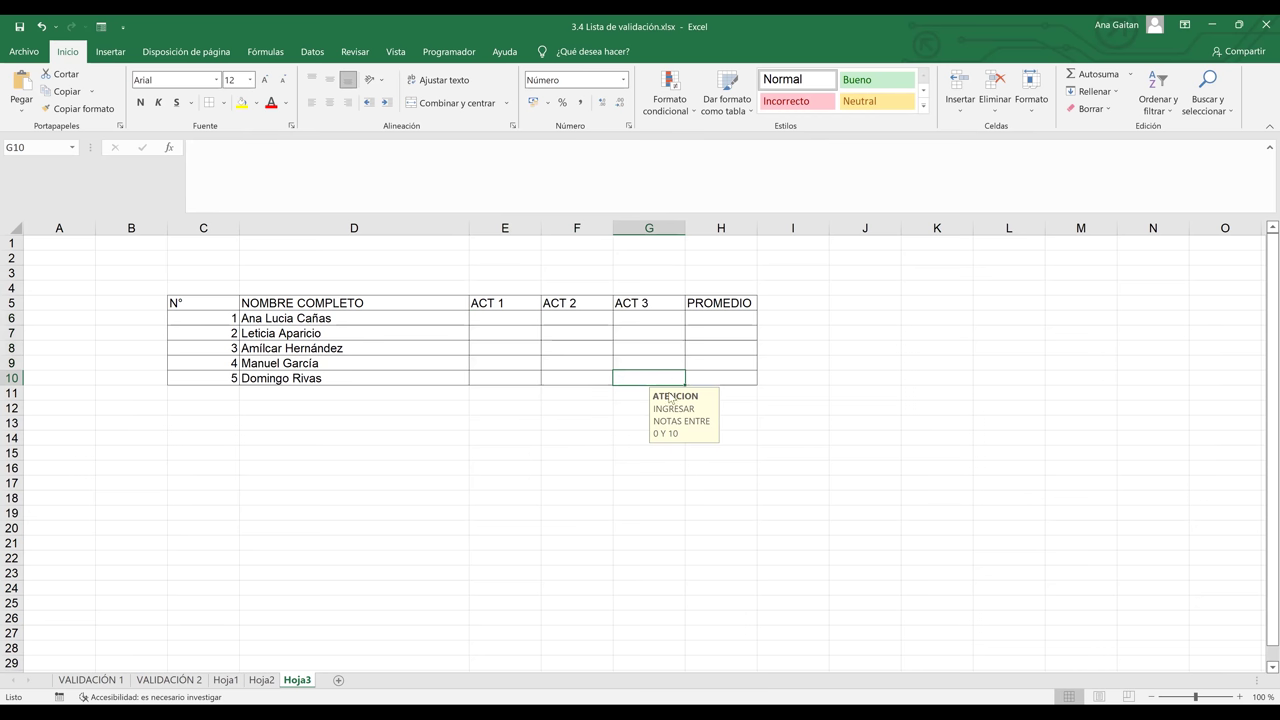
{"action": "left_click", "coordinate": [638, 332]}
{"action": "left_click", "coordinate": [523, 317]}
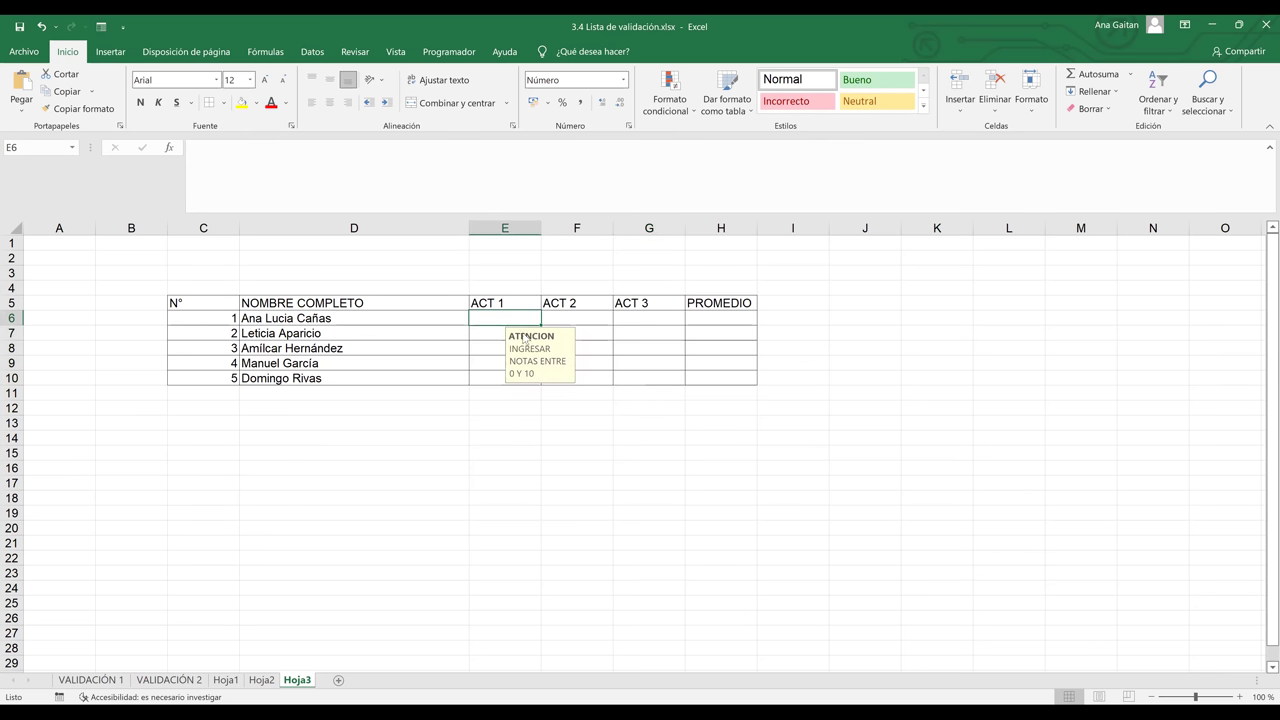
{"action": "left_click", "coordinate": [568, 331]}
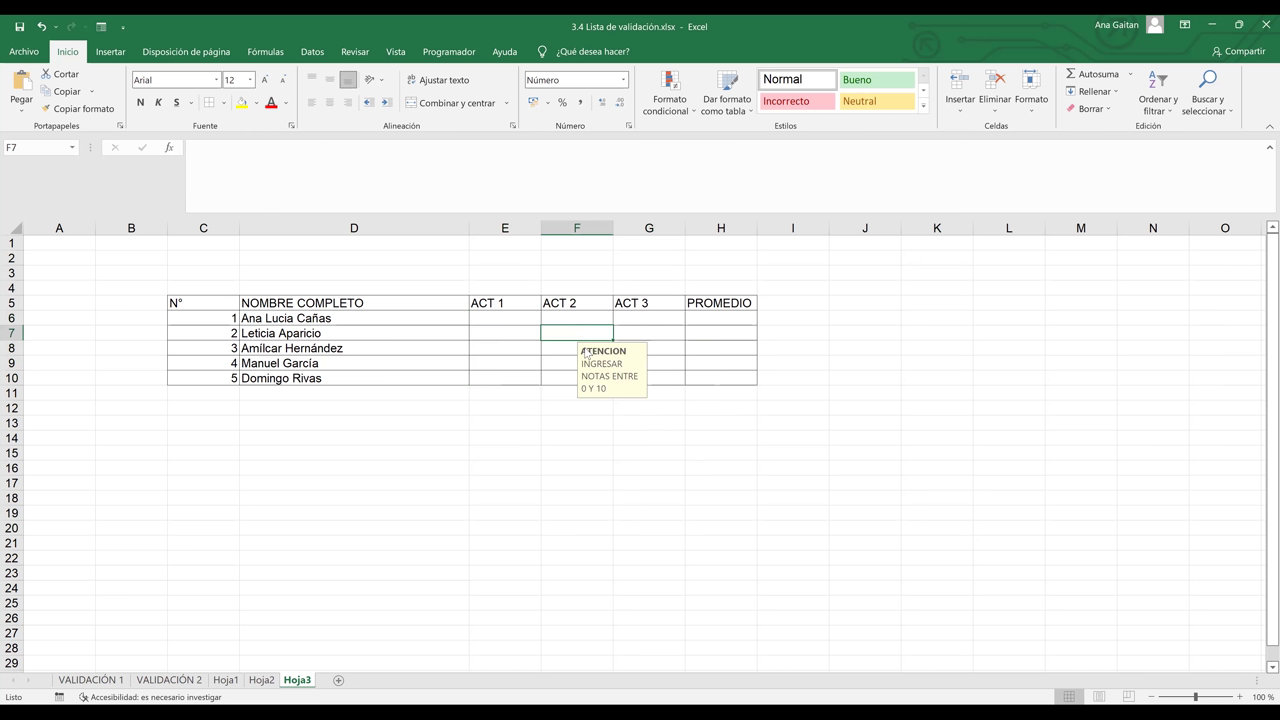
{"action": "left_click", "coordinate": [554, 350]}
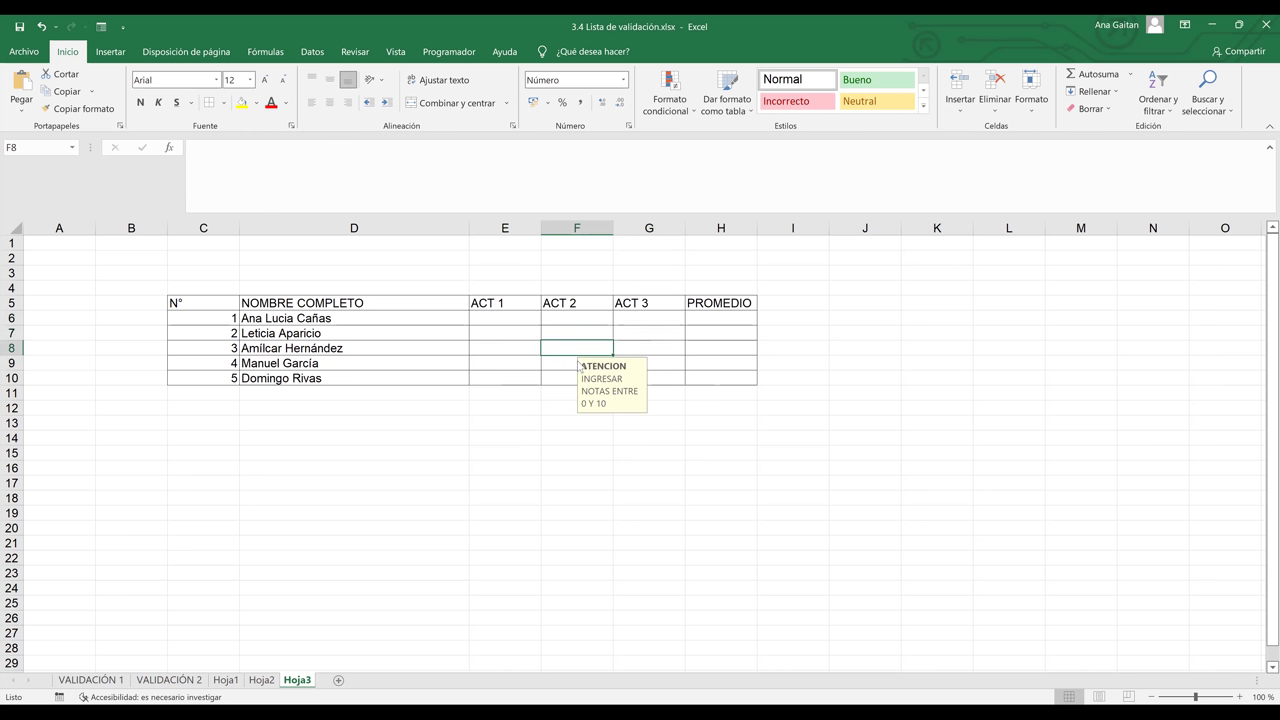
{"action": "left_click", "coordinate": [518, 366]}
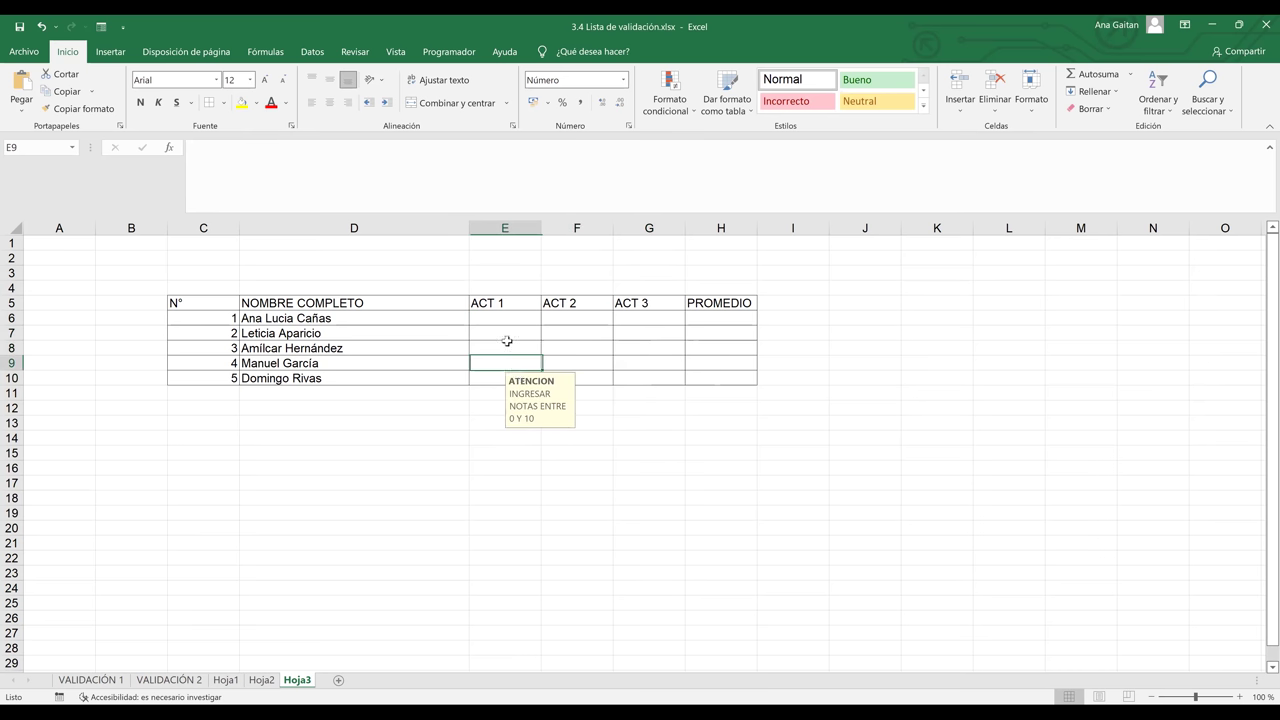
{"action": "left_click", "coordinate": [597, 434]}
{"action": "mouse_move", "coordinate": [524, 325]}
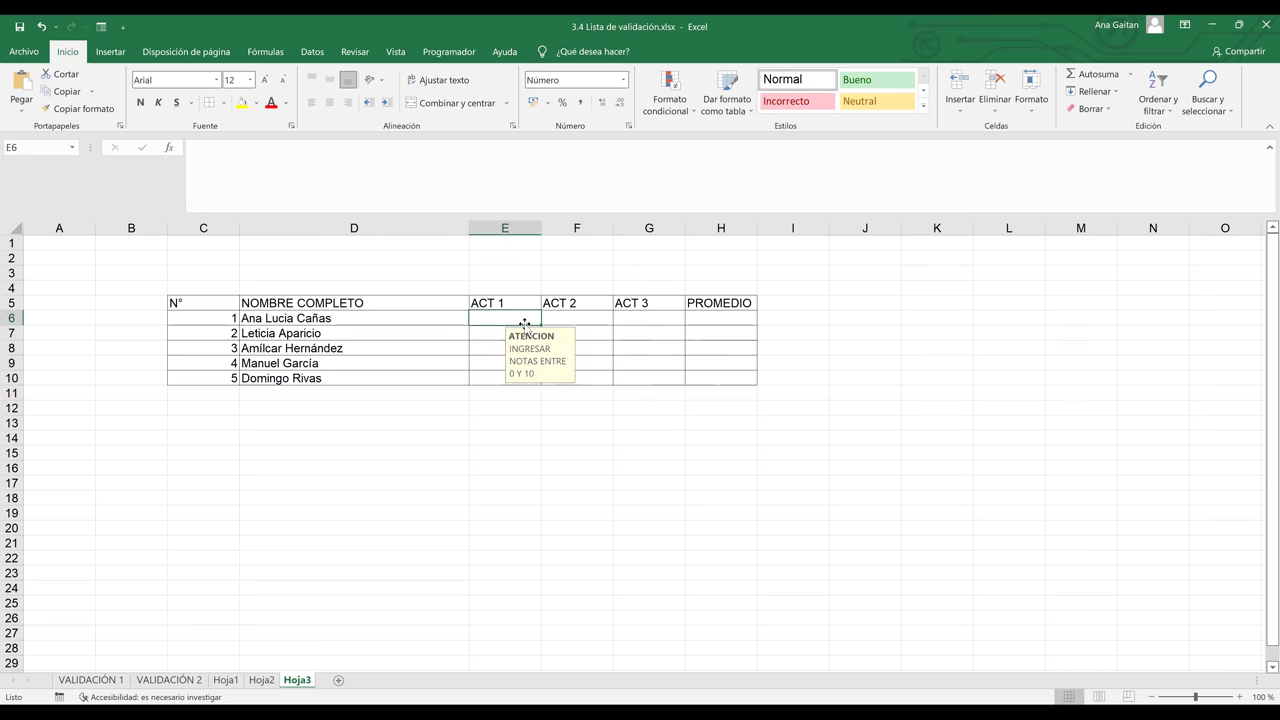
{"action": "left_click", "coordinate": [580, 317]}
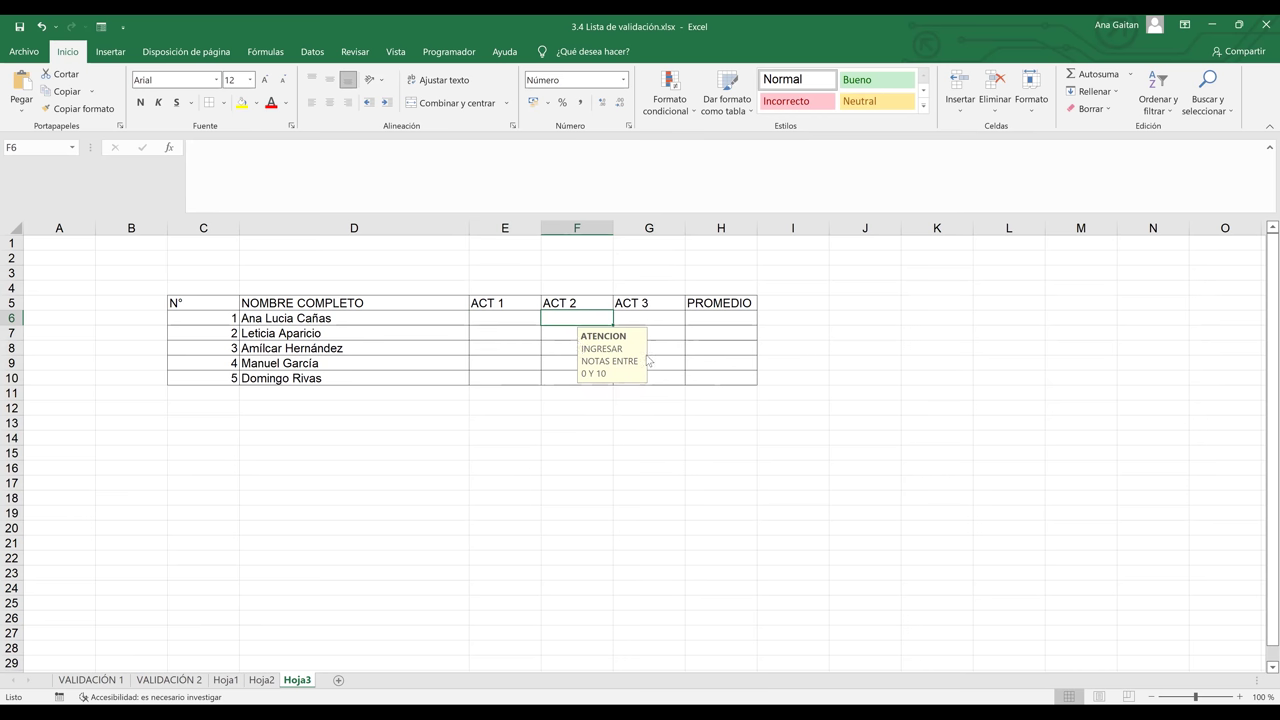
{"action": "left_click", "coordinate": [561, 333]}
{"action": "left_click", "coordinate": [573, 347]}
{"action": "left_click", "coordinate": [625, 350]}
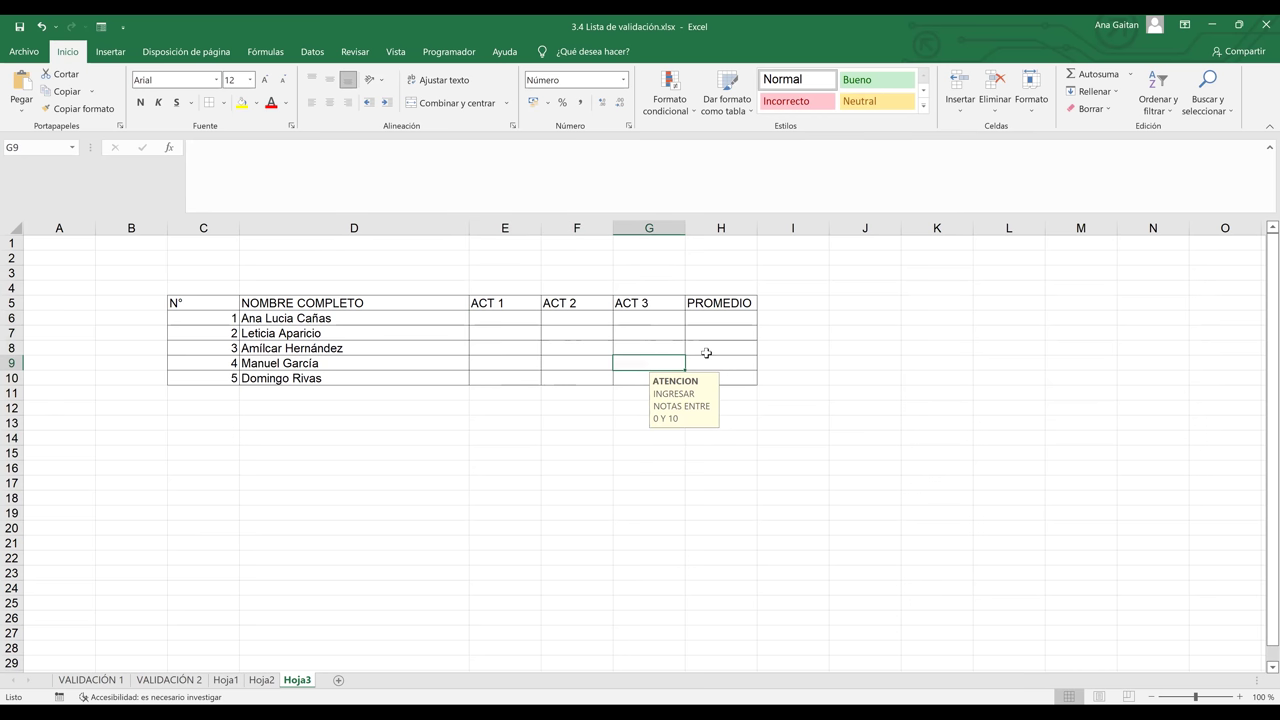
{"action": "left_click", "coordinate": [706, 353]}
{"action": "left_click", "coordinate": [707, 363]}
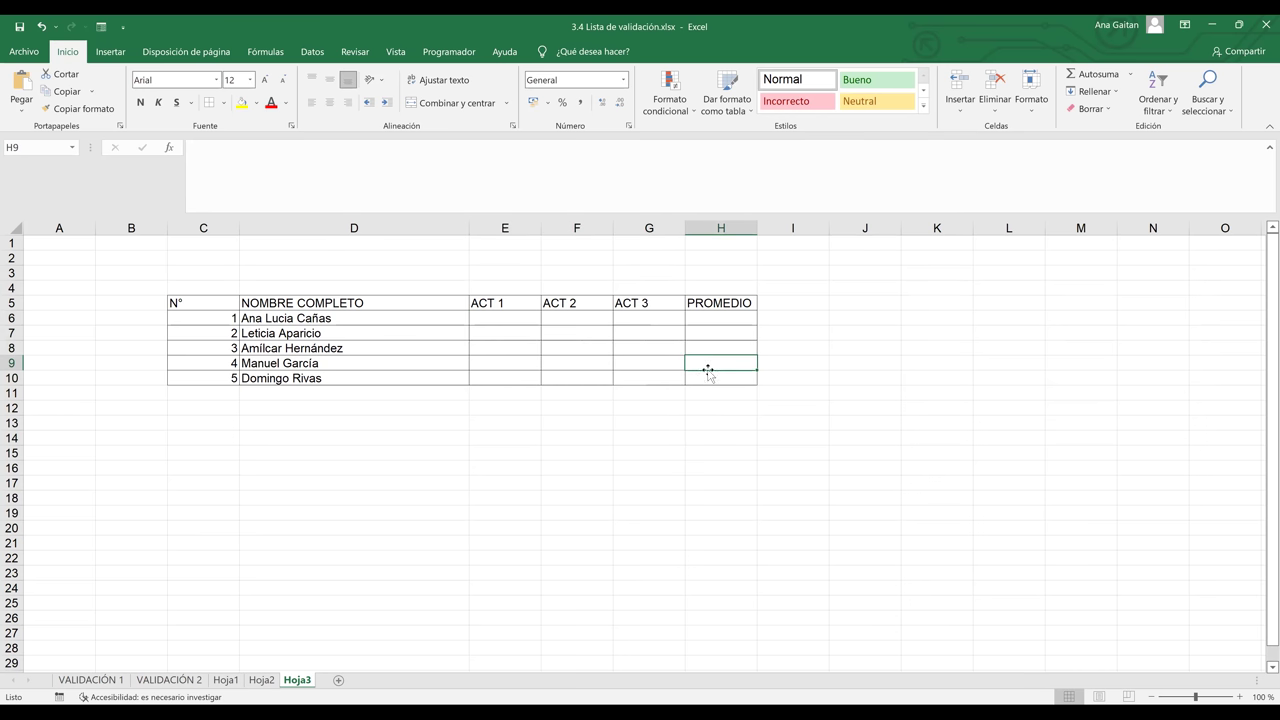
{"action": "left_click", "coordinate": [713, 376]}
{"action": "left_click_drag", "start_coordinate": [717, 313], "coordinate": [717, 380]}
{"action": "left_click", "coordinate": [606, 452]}
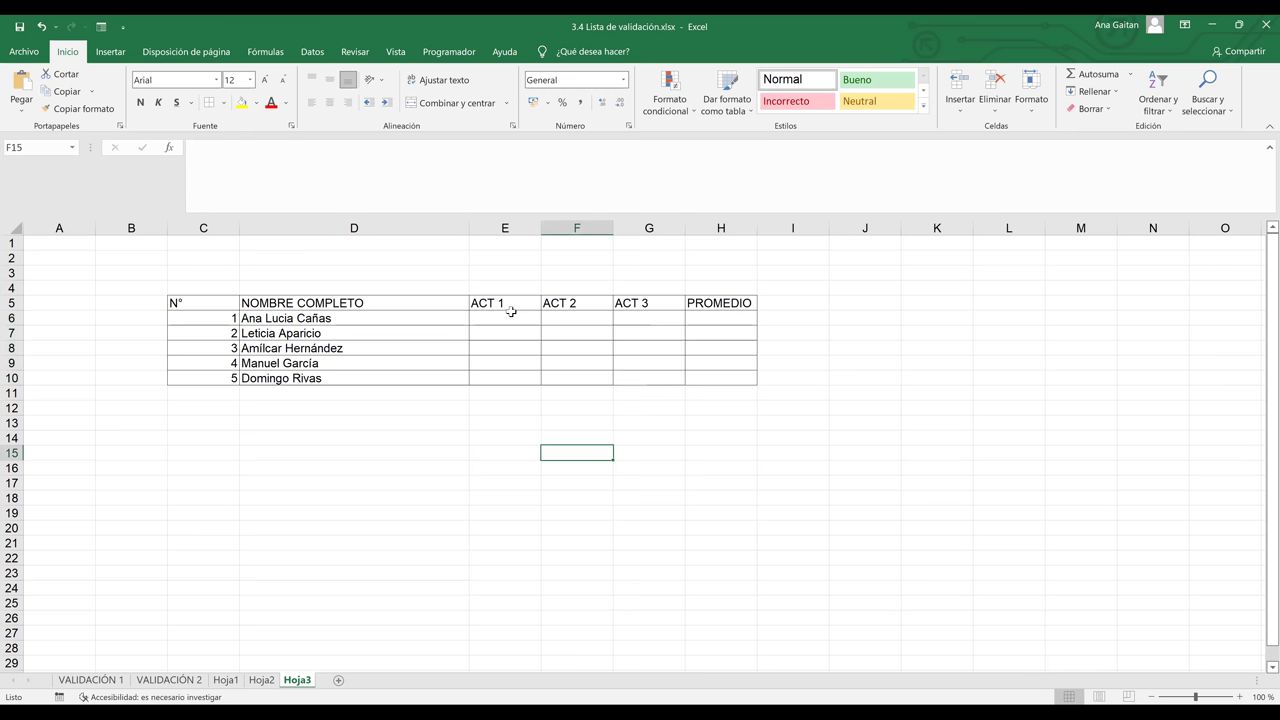
{"action": "left_click", "coordinate": [509, 315]}
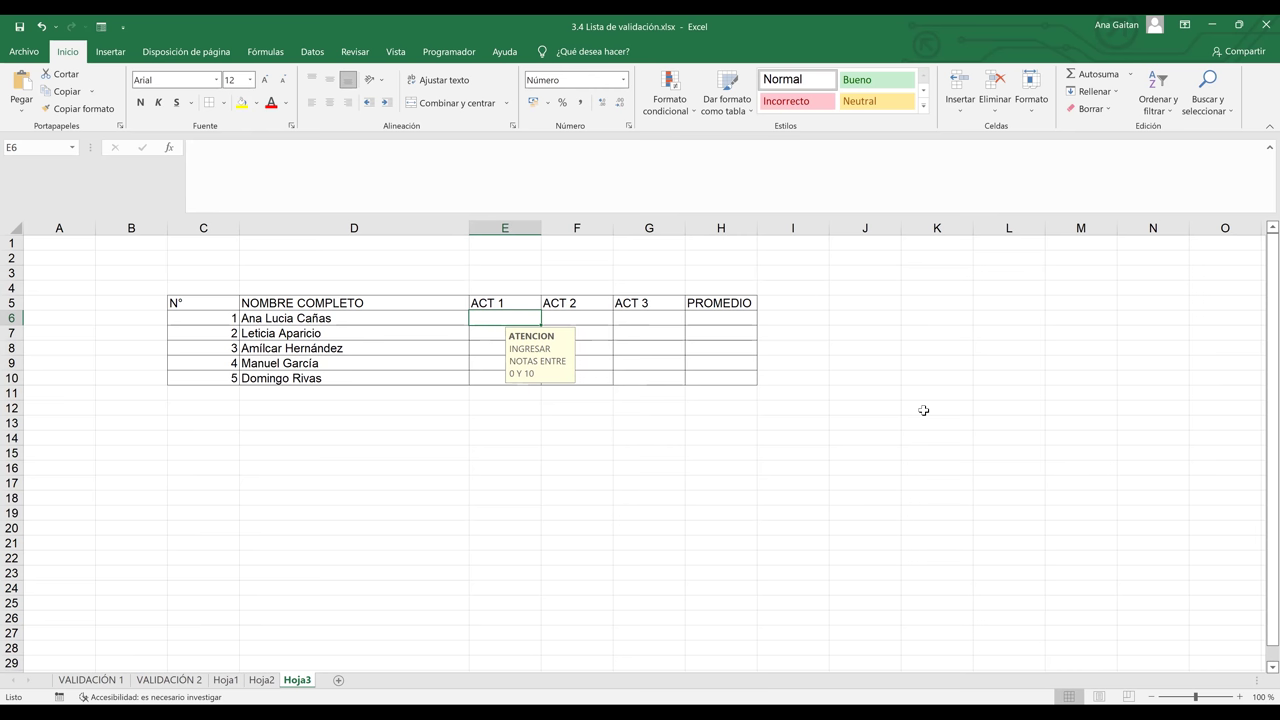
{"action": "left_click", "coordinate": [618, 346]}
{"action": "left_click", "coordinate": [605, 316]}
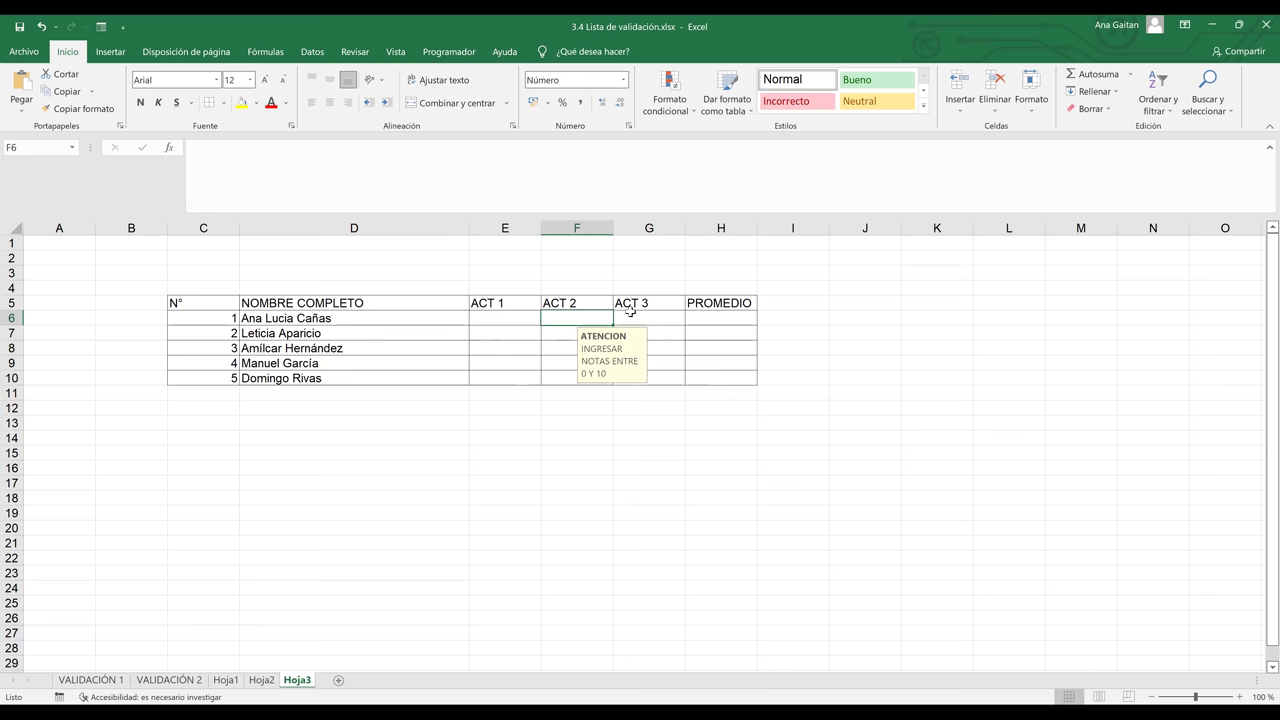
{"action": "left_click", "coordinate": [638, 314]}
{"action": "left_click", "coordinate": [584, 316]}
{"action": "left_click", "coordinate": [648, 318]}
{"action": "left_click", "coordinate": [640, 347]}
{"action": "left_click", "coordinate": [606, 344]}
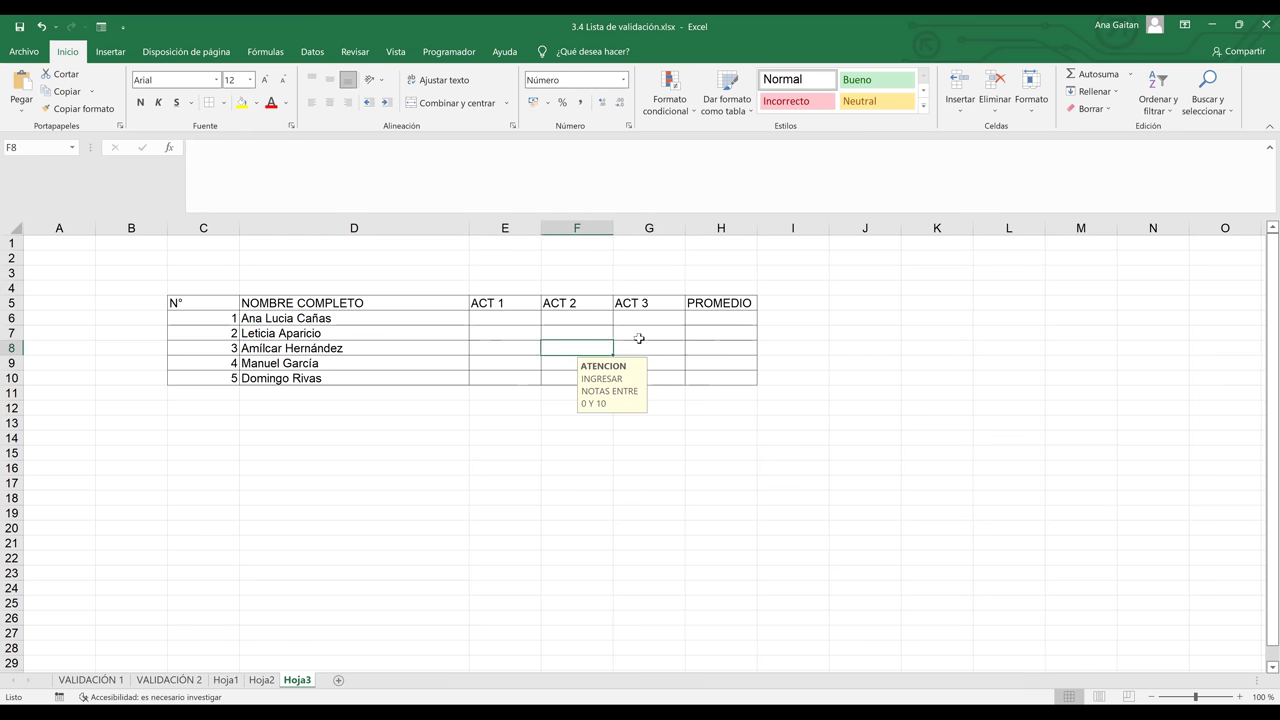
{"action": "left_click", "coordinate": [638, 345]}
{"action": "left_click", "coordinate": [636, 316]}
{"action": "left_click", "coordinate": [636, 349]}
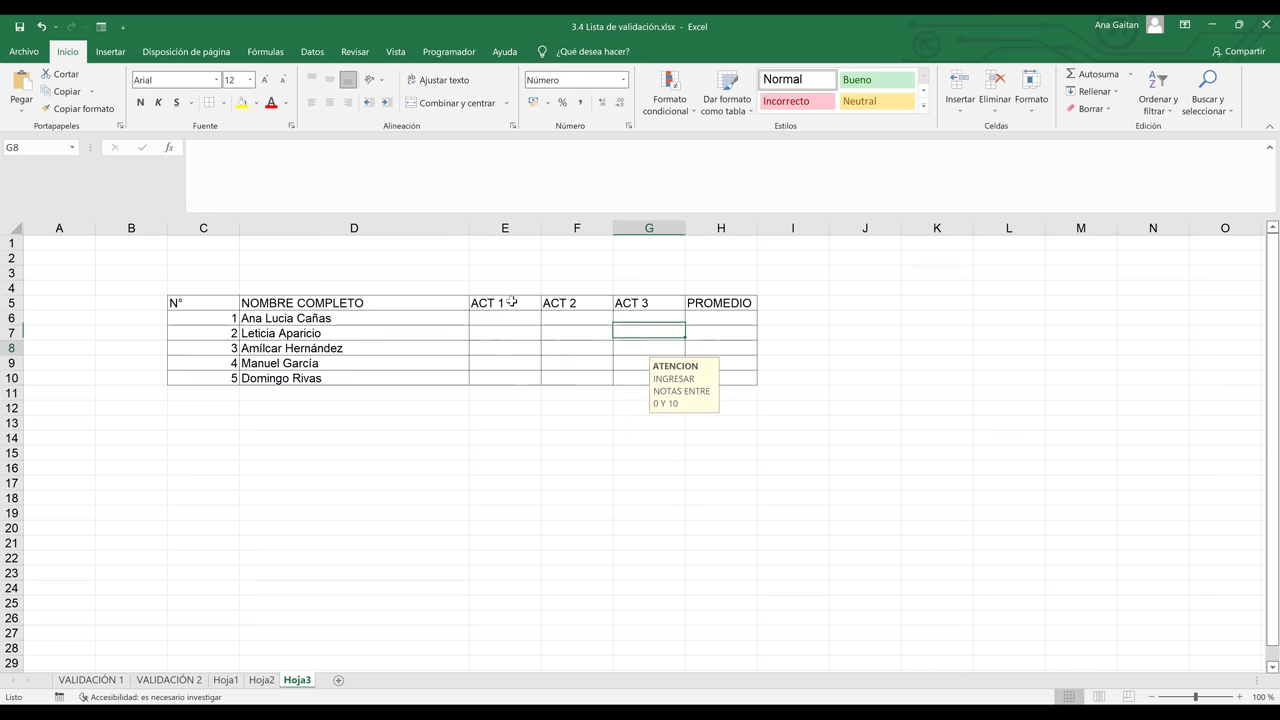
{"action": "left_click", "coordinate": [498, 317]}
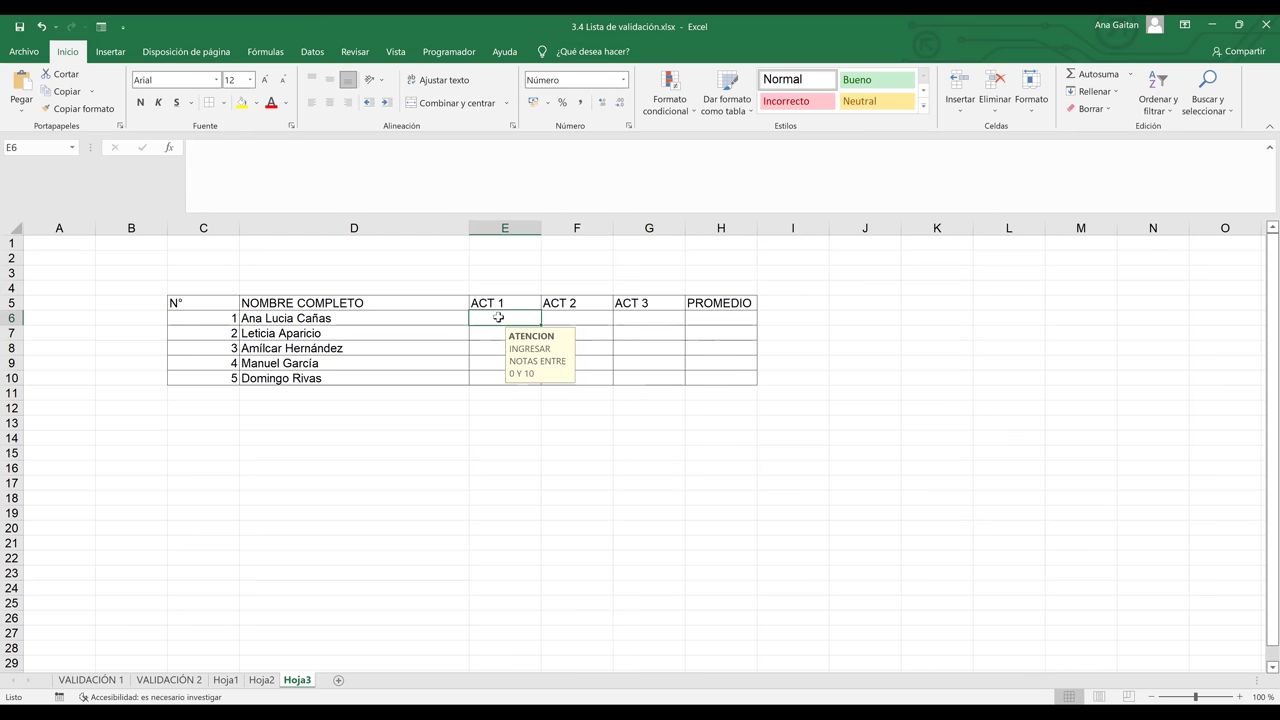
Enter ACT 1 grades 9 and 4,5, then 1 in E8 after -1 is rejected
{"action": "type", "text": "9"}
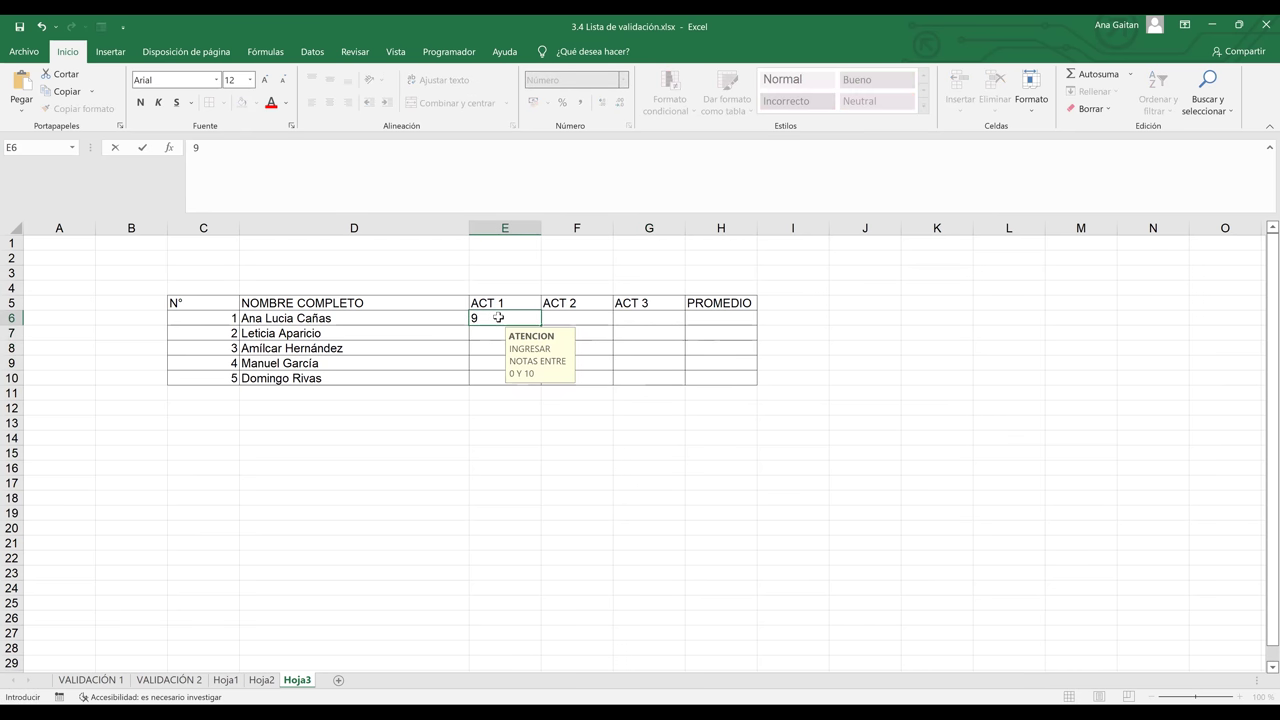
{"action": "key", "text": "Return"}
{"action": "type", "text": "4"}
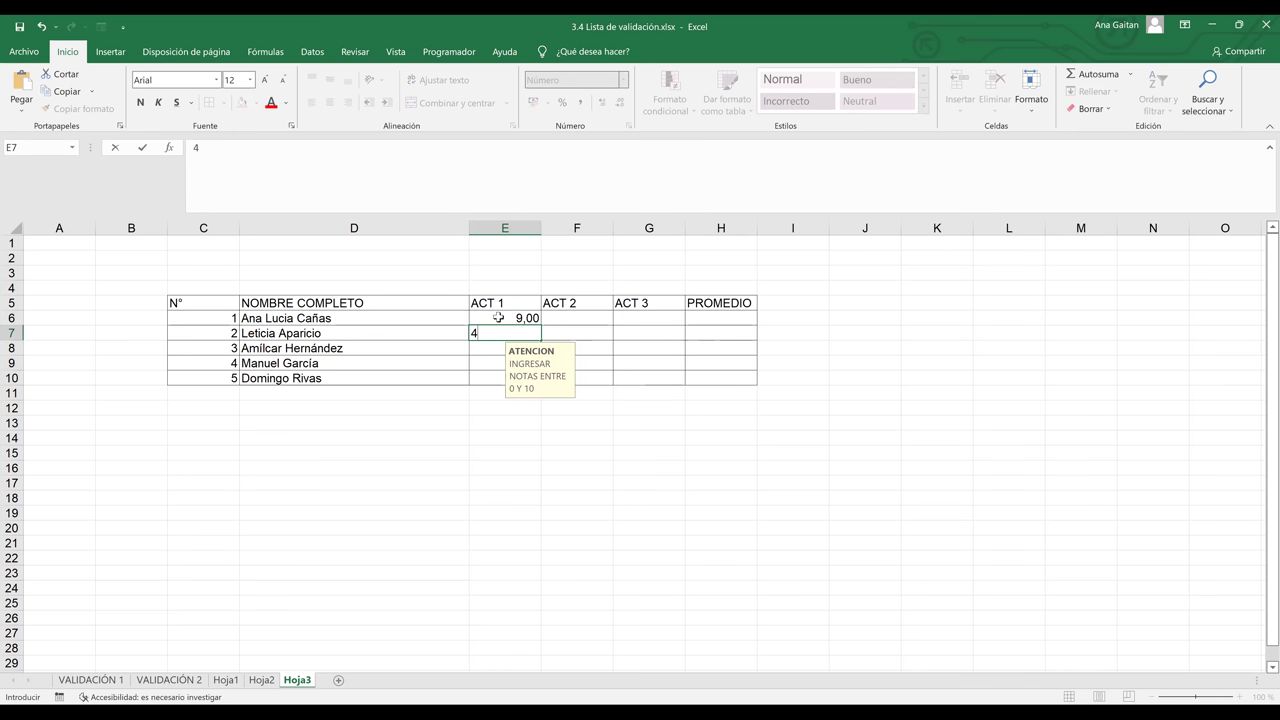
{"action": "type", "text": ",5"}
{"action": "key", "text": "Return"}
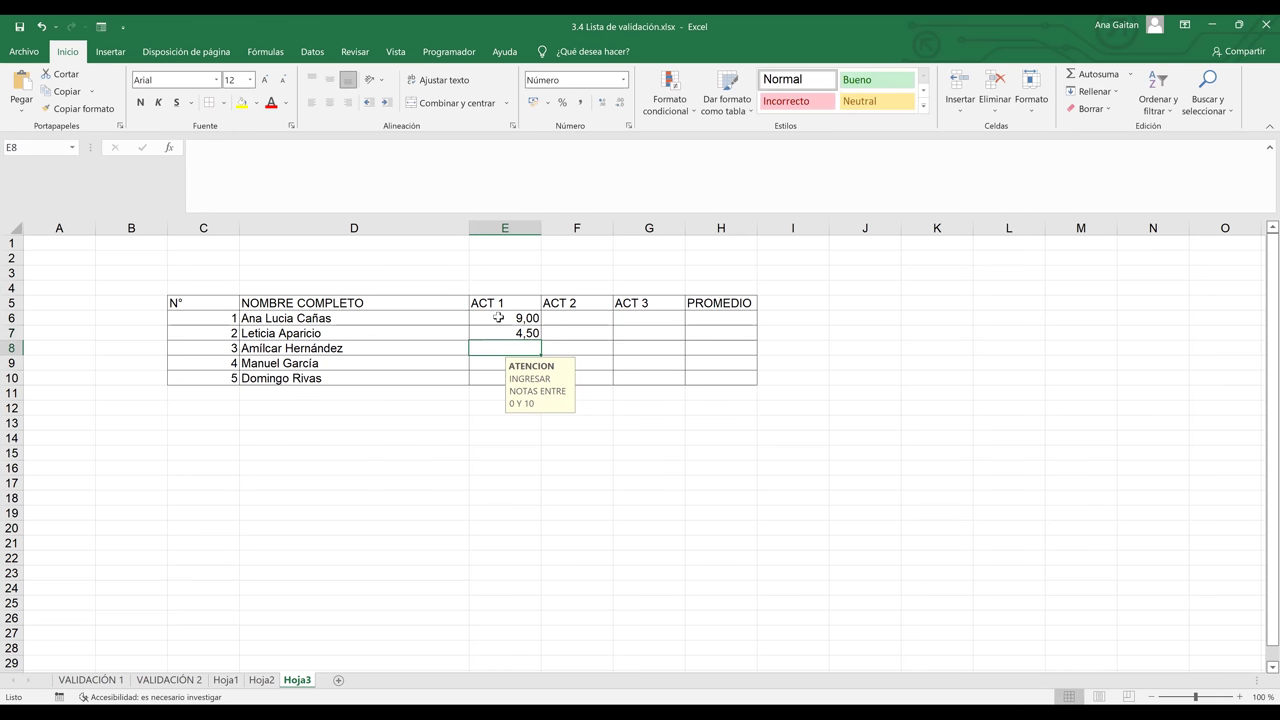
{"action": "type", "text": "-"}
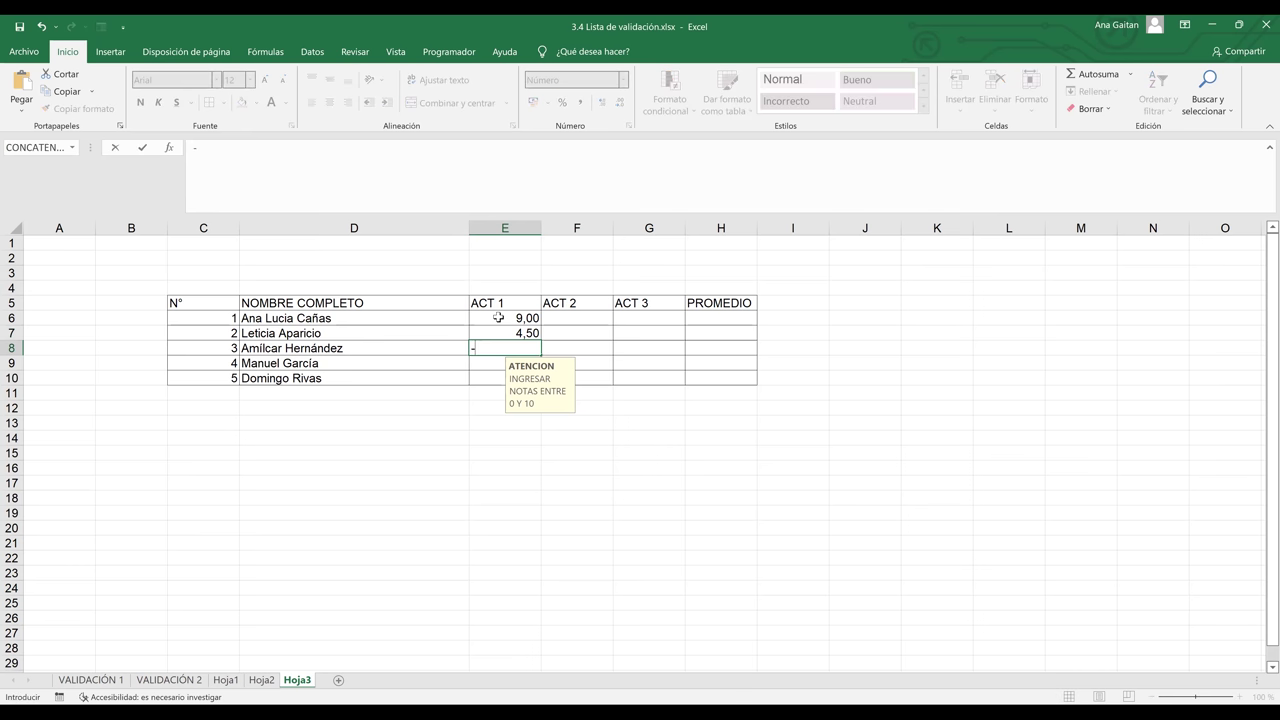
{"action": "type", "text": "1"}
{"action": "key", "text": "Return"}
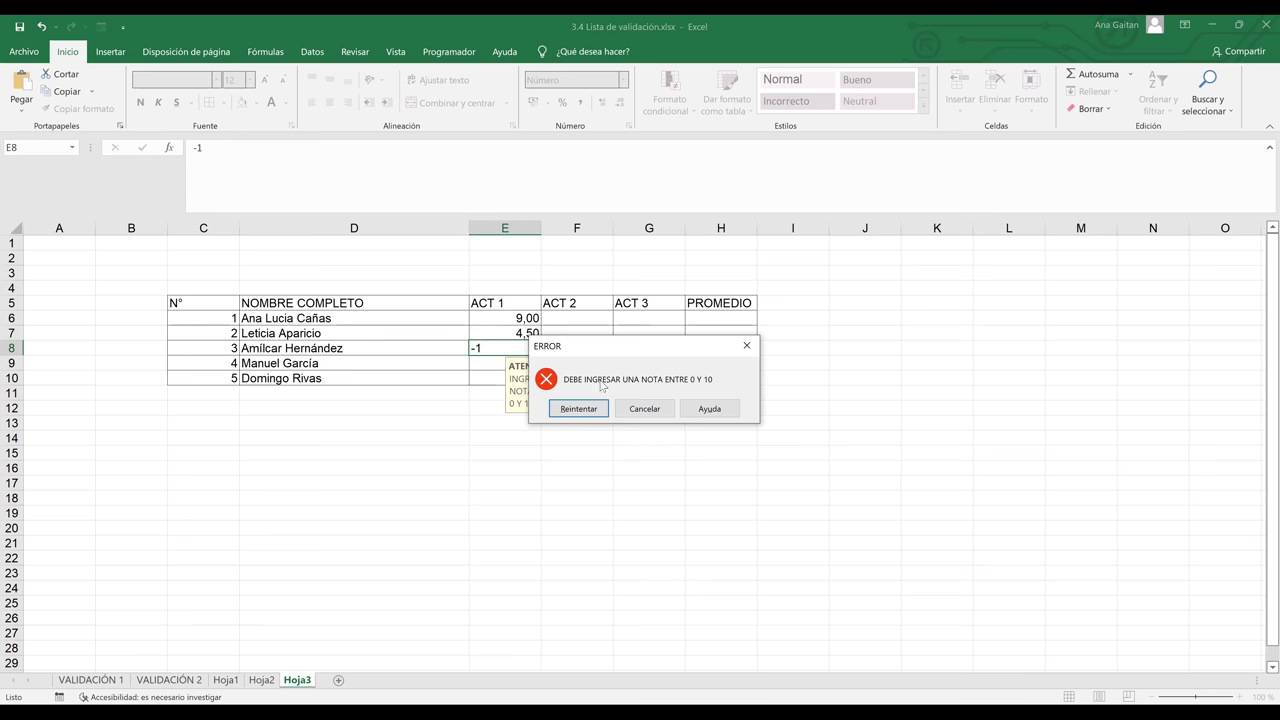
{"action": "left_click", "coordinate": [667, 410]}
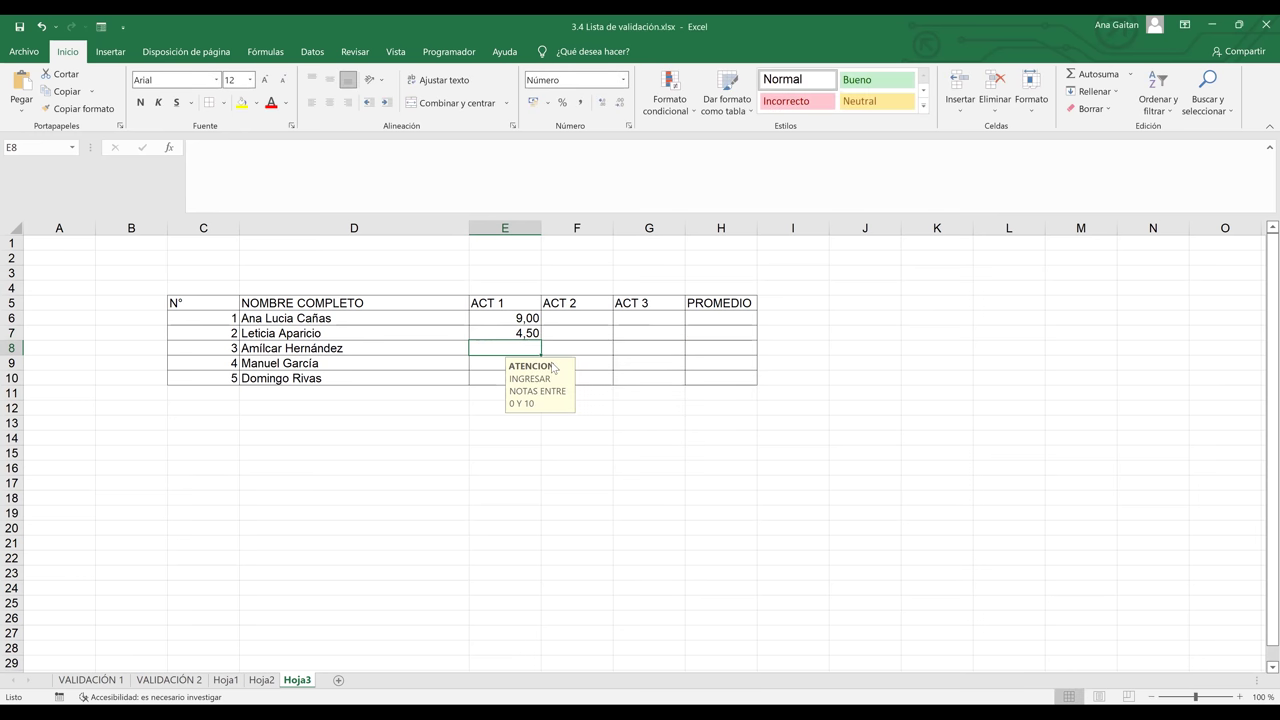
{"action": "type", "text": "1"}
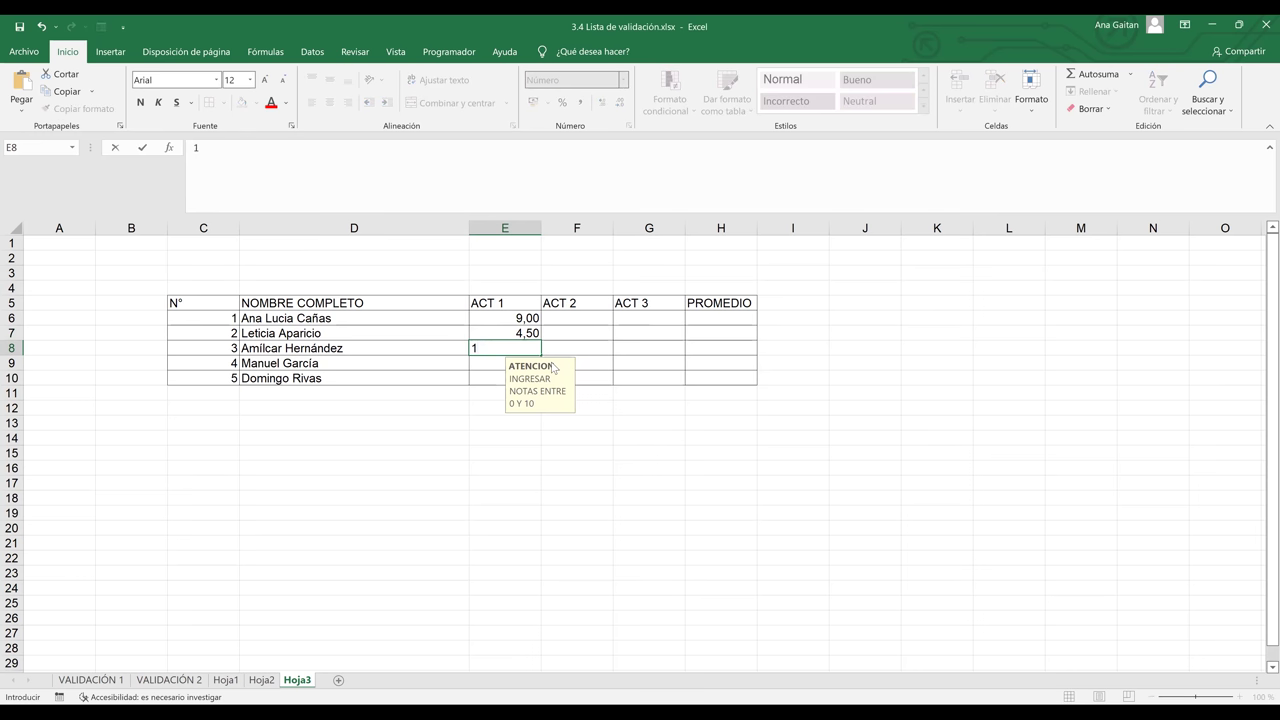
{"action": "key", "text": "Return"}
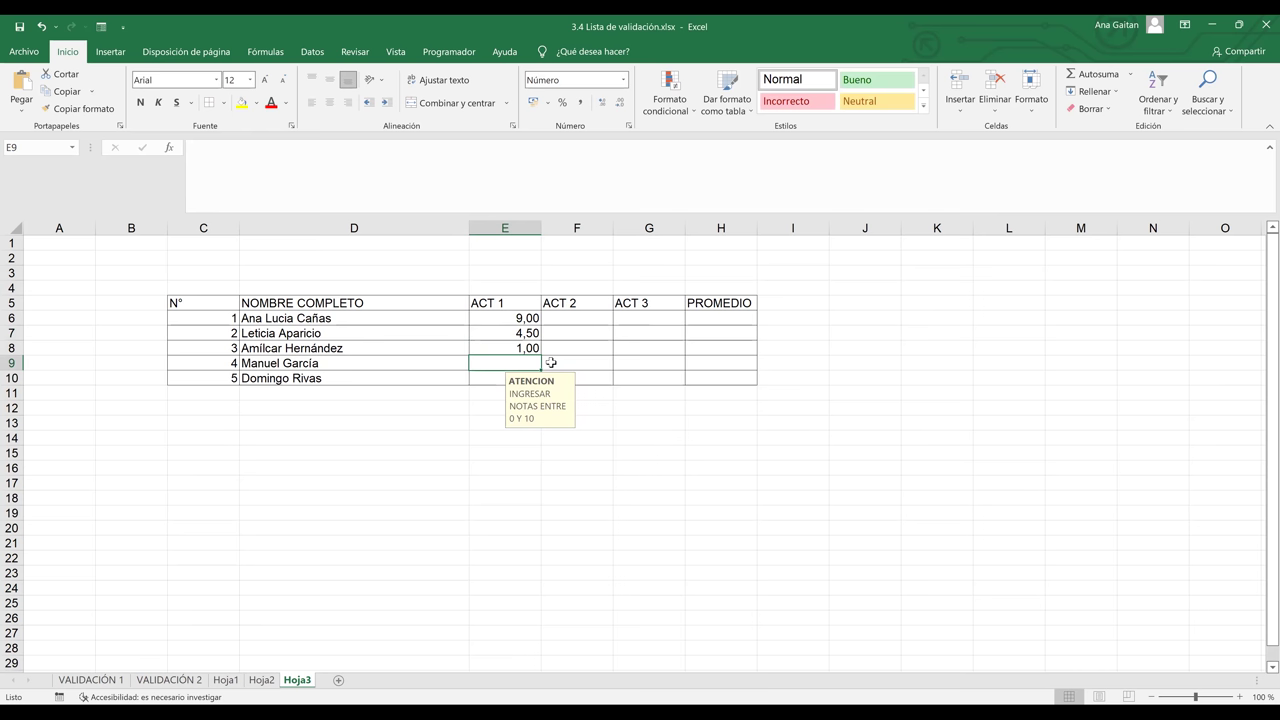
Enter 10 in E9 after 11 is rejected, and 7 in E10
{"action": "type", "text": "11"}
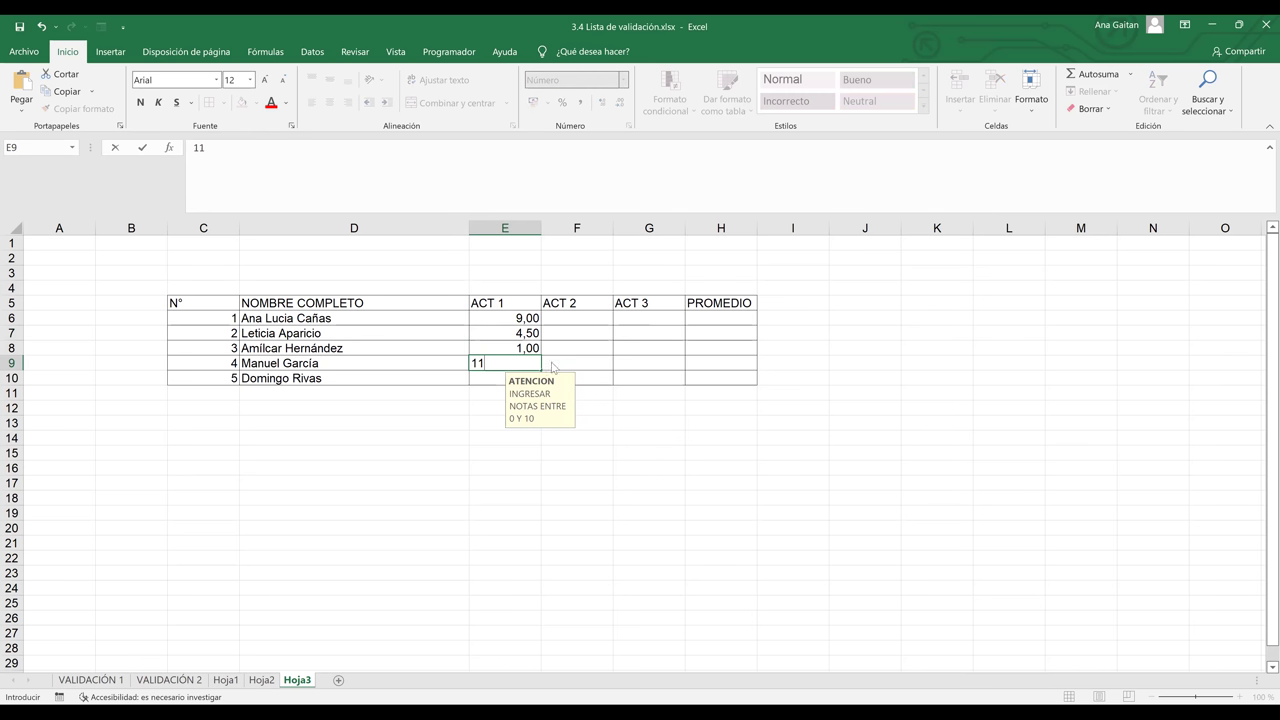
{"action": "key", "text": "Return"}
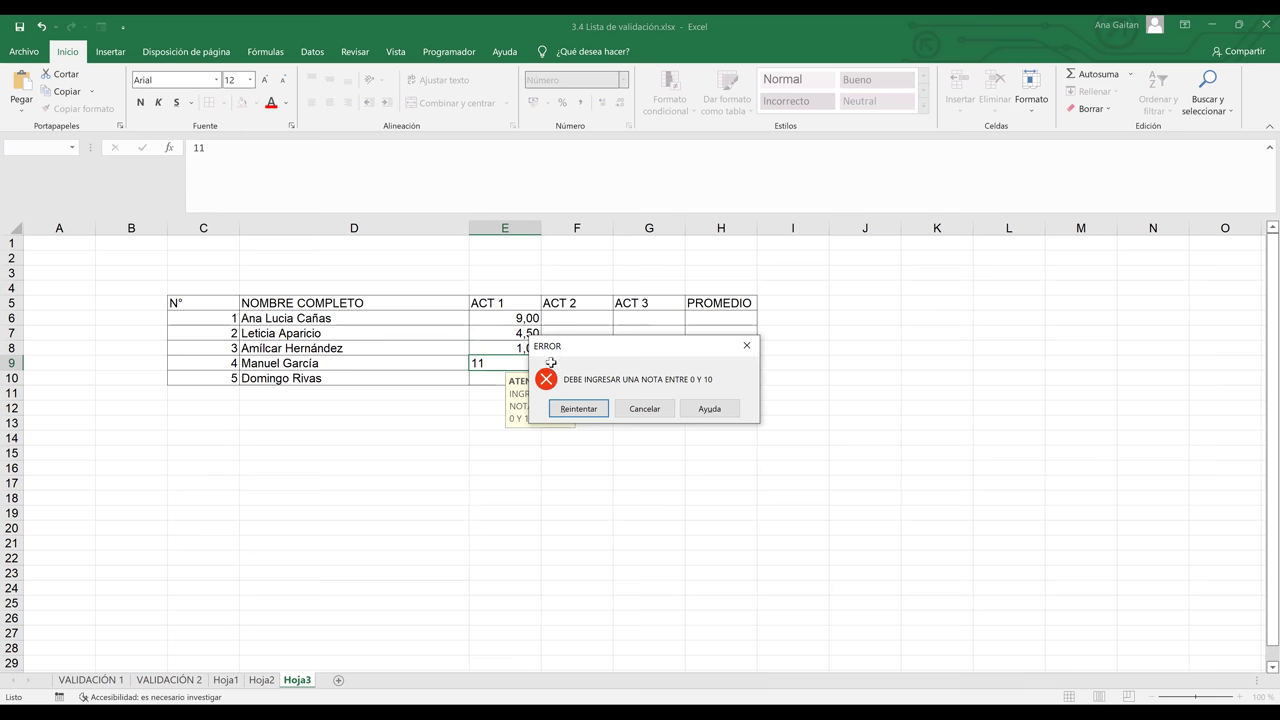
{"action": "key", "text": "Return"}
{"action": "type", "text": "10"}
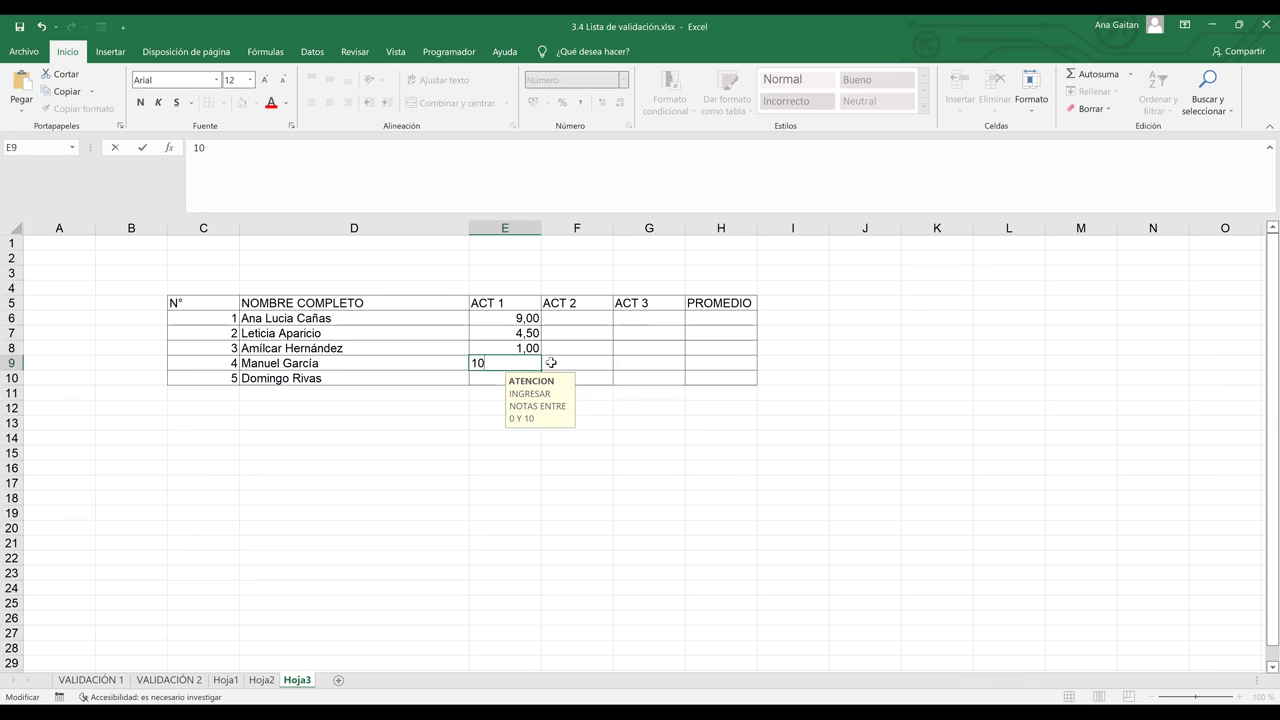
{"action": "key", "text": "Return"}
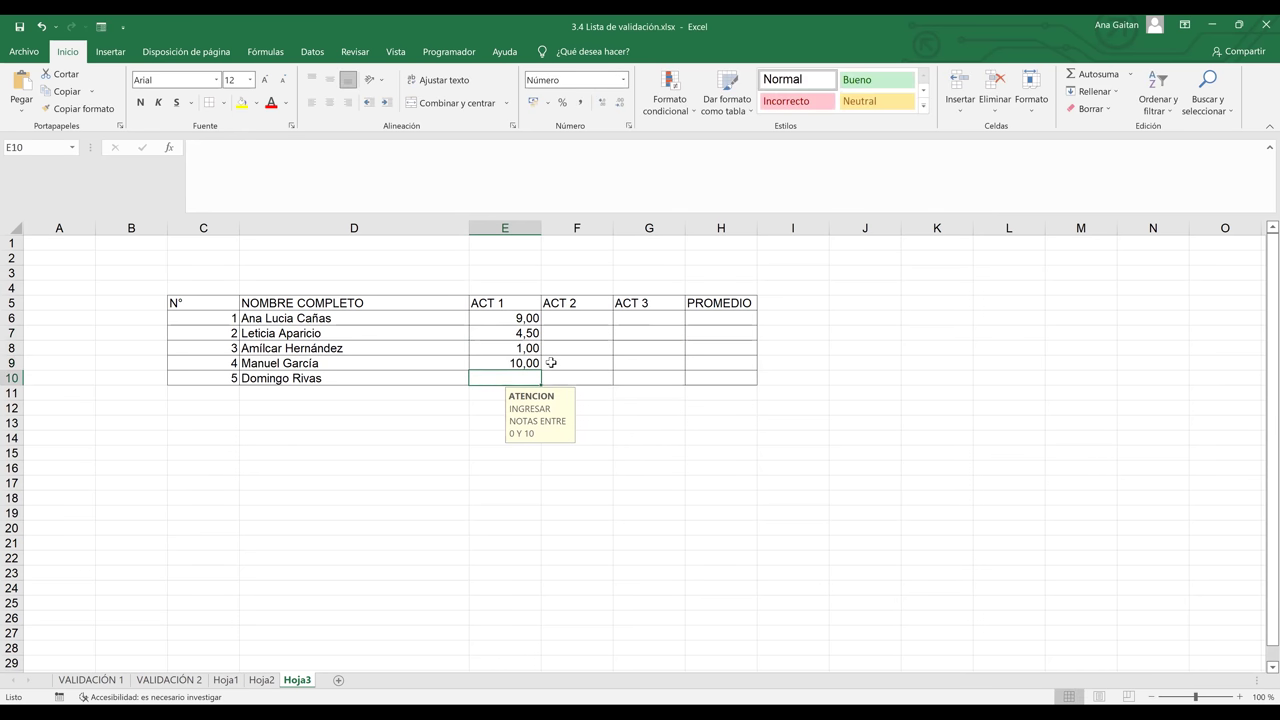
{"action": "type", "text": "7"}
{"action": "key", "text": "Tab"}
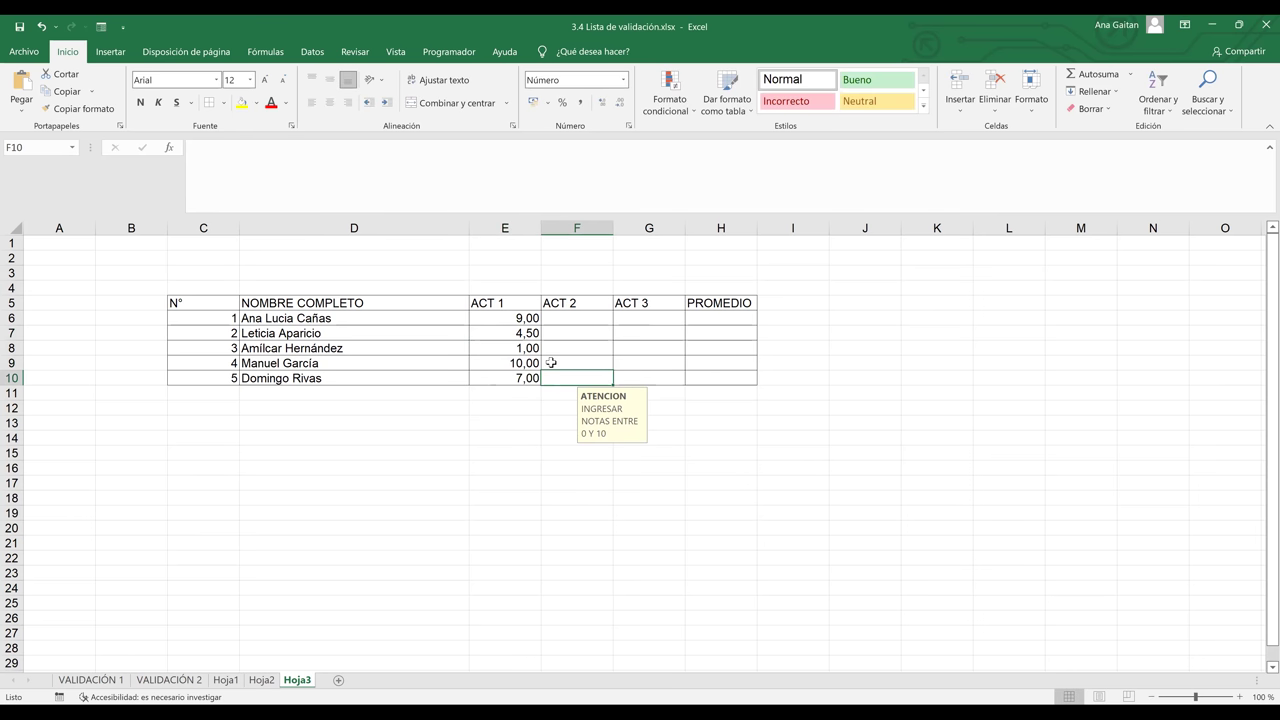
Set F10 to 8,75 and confirm 11,5 in F6 is rejected
{"action": "type", "text": "7,77"}
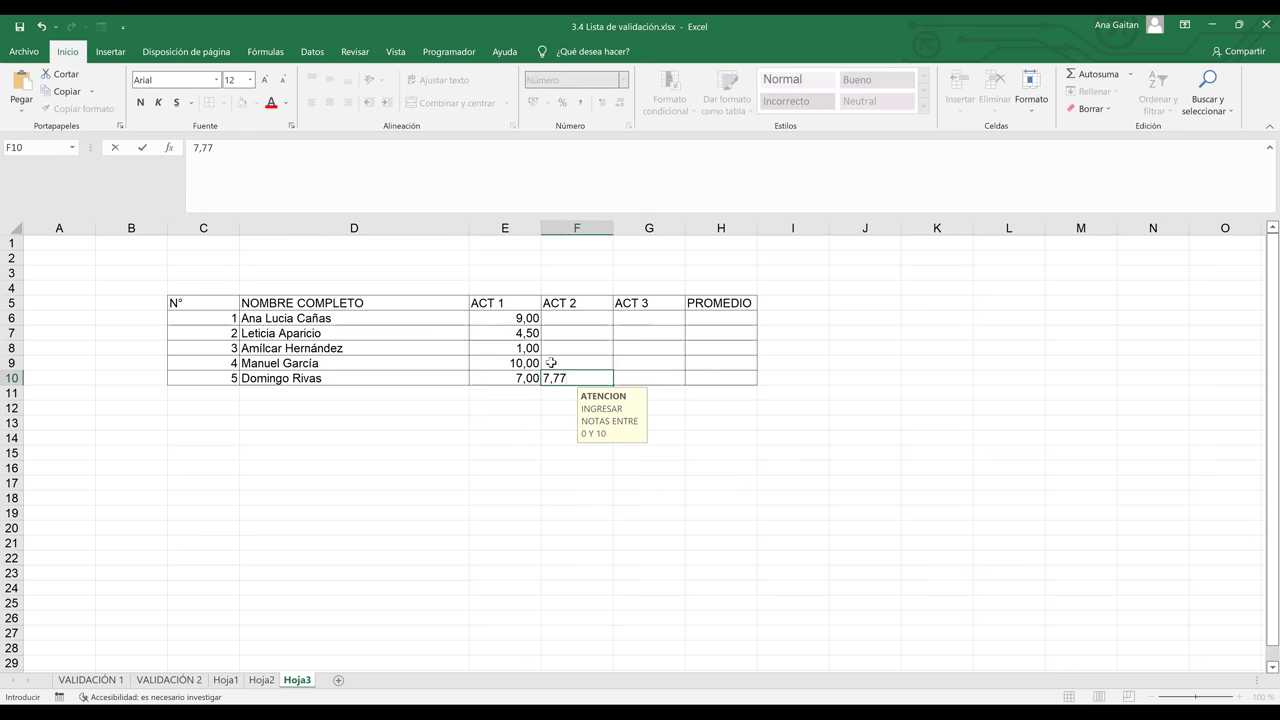
{"action": "key", "text": "Return"}
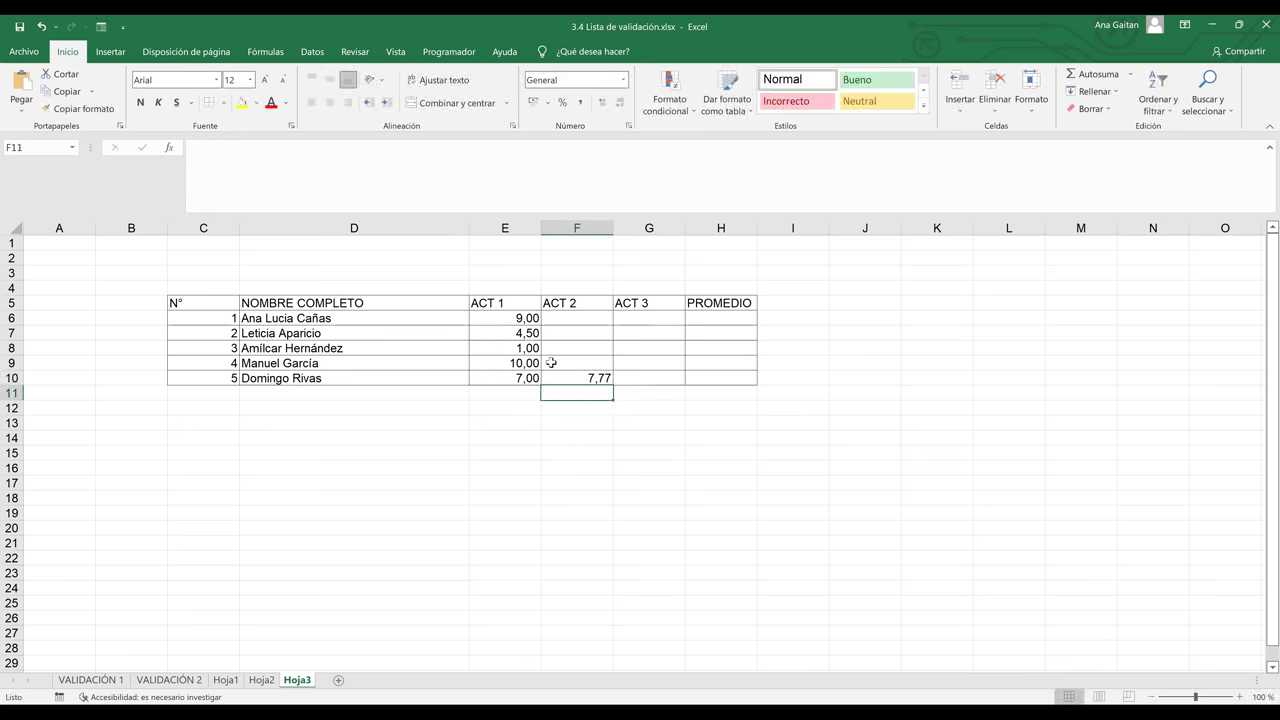
{"action": "key", "text": "Up"}
{"action": "type", "text": "8"}
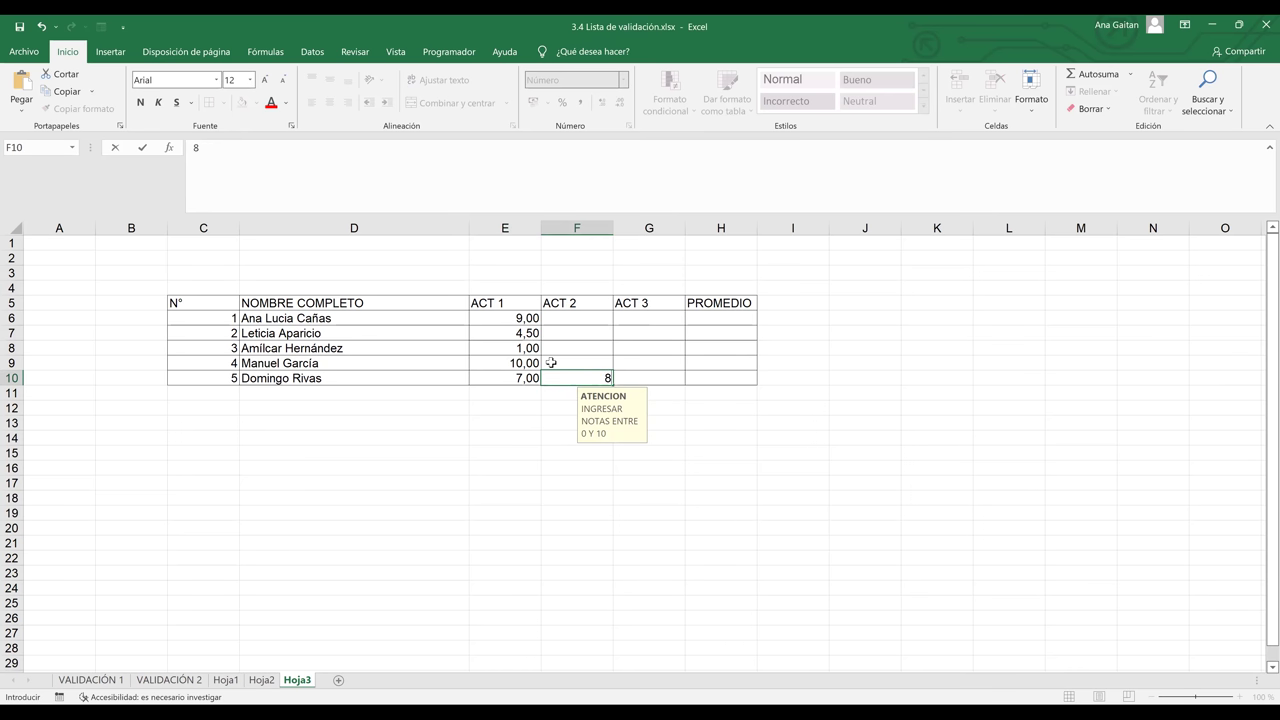
{"action": "type", "text": ",75"}
{"action": "key", "text": "Return"}
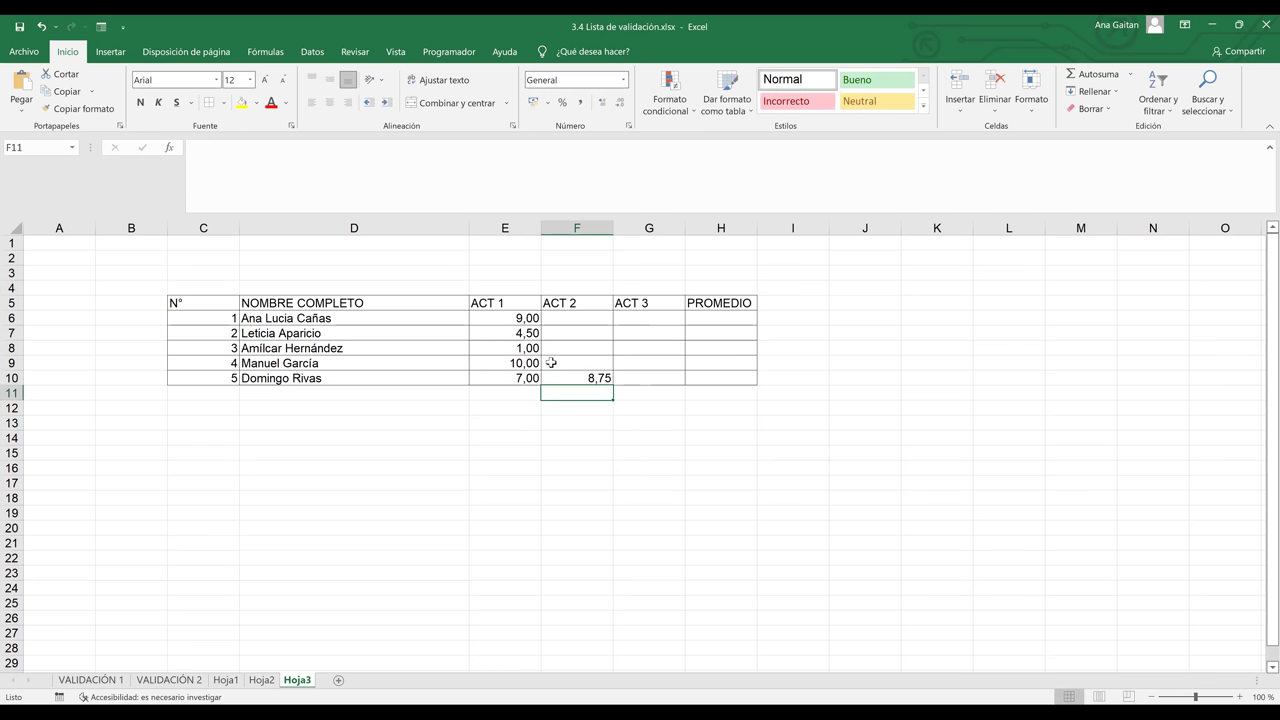
{"action": "key", "text": "Up"}
{"action": "key", "text": "Up"}
{"action": "key", "text": "Up"}
{"action": "key", "text": "Up"}
{"action": "key", "text": "Up"}
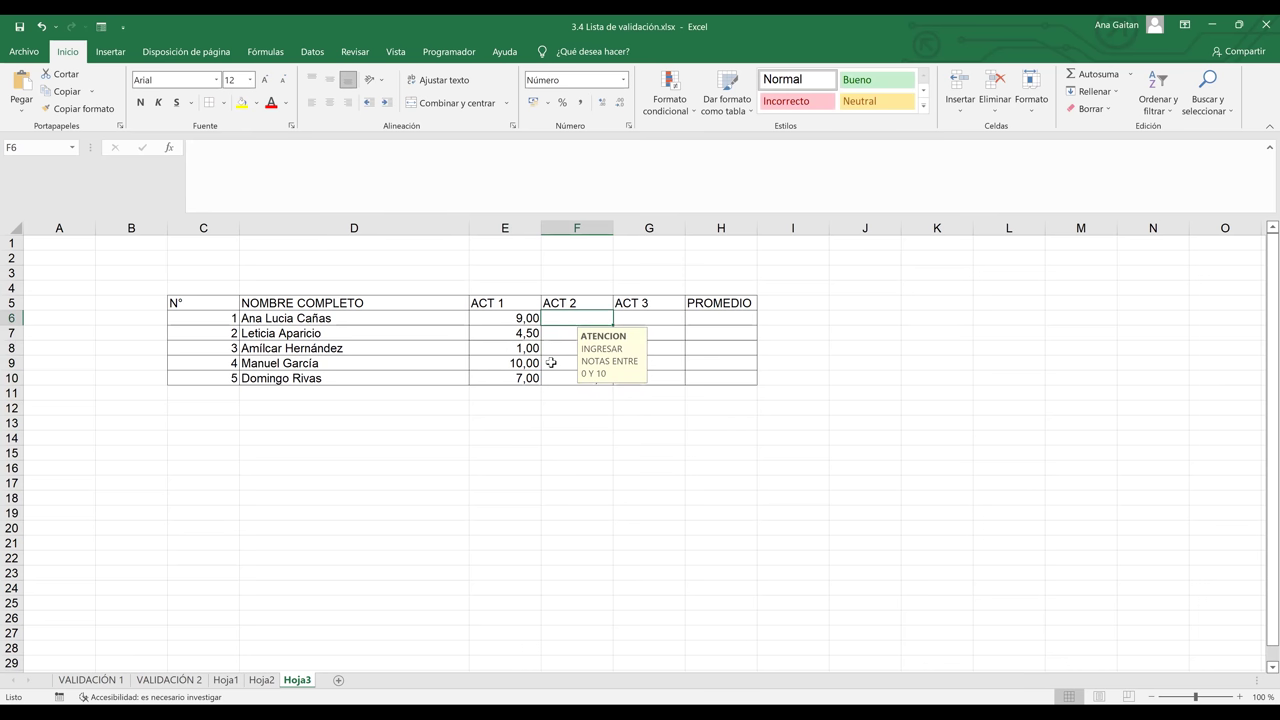
{"action": "type", "text": "11,5"}
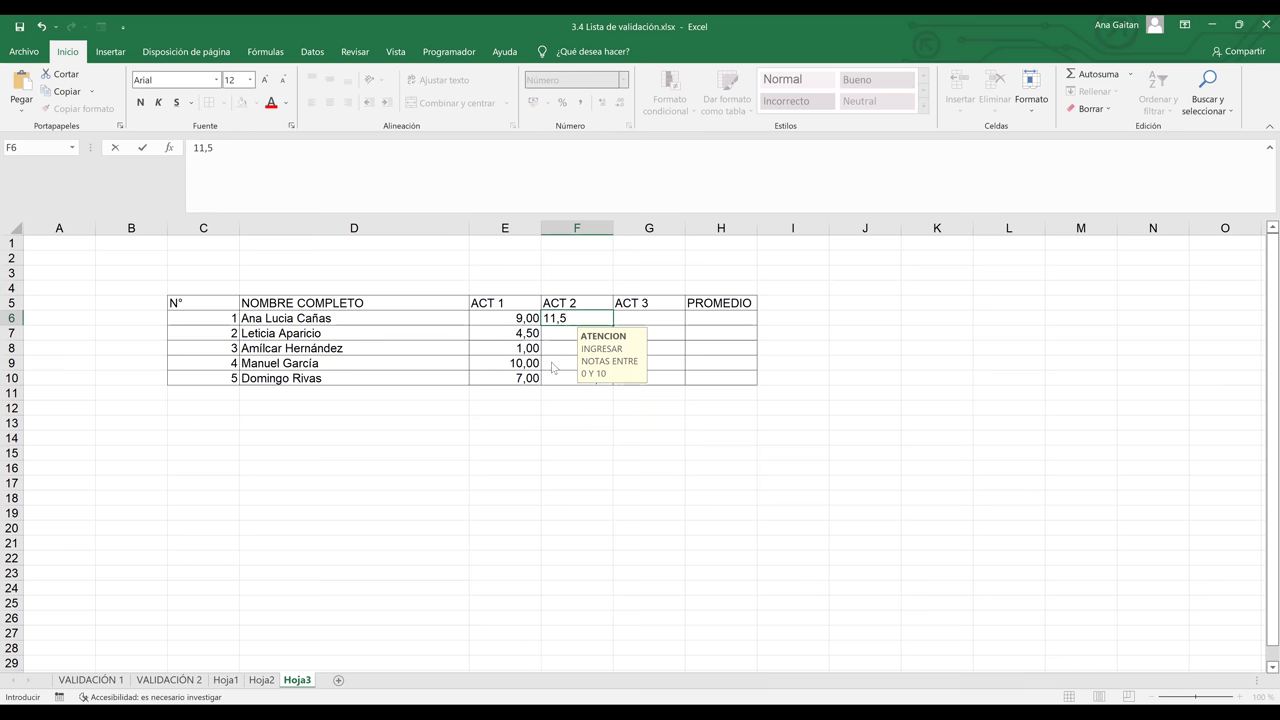
{"action": "key", "text": "Return"}
{"action": "left_click", "coordinate": [668, 413]}
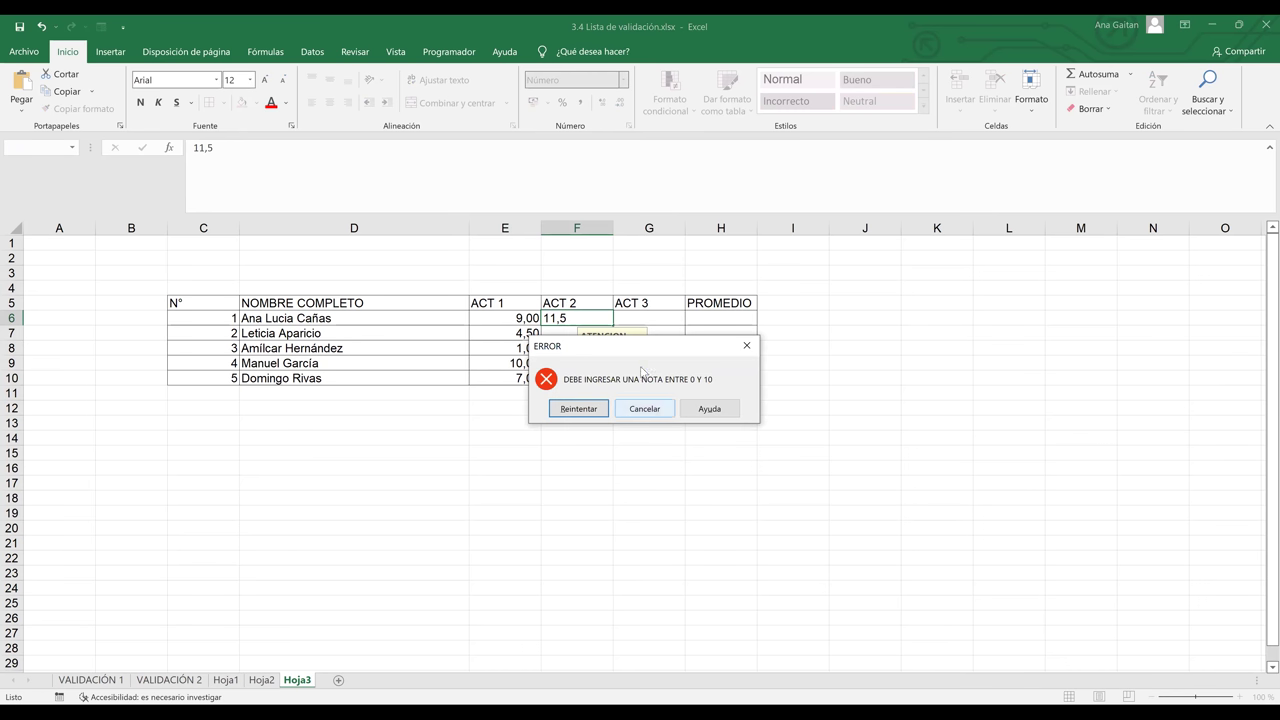
Select E6:G10, open Validación de datos and clear the input message text
{"action": "left_click_drag", "start_coordinate": [521, 318], "coordinate": [640, 384]}
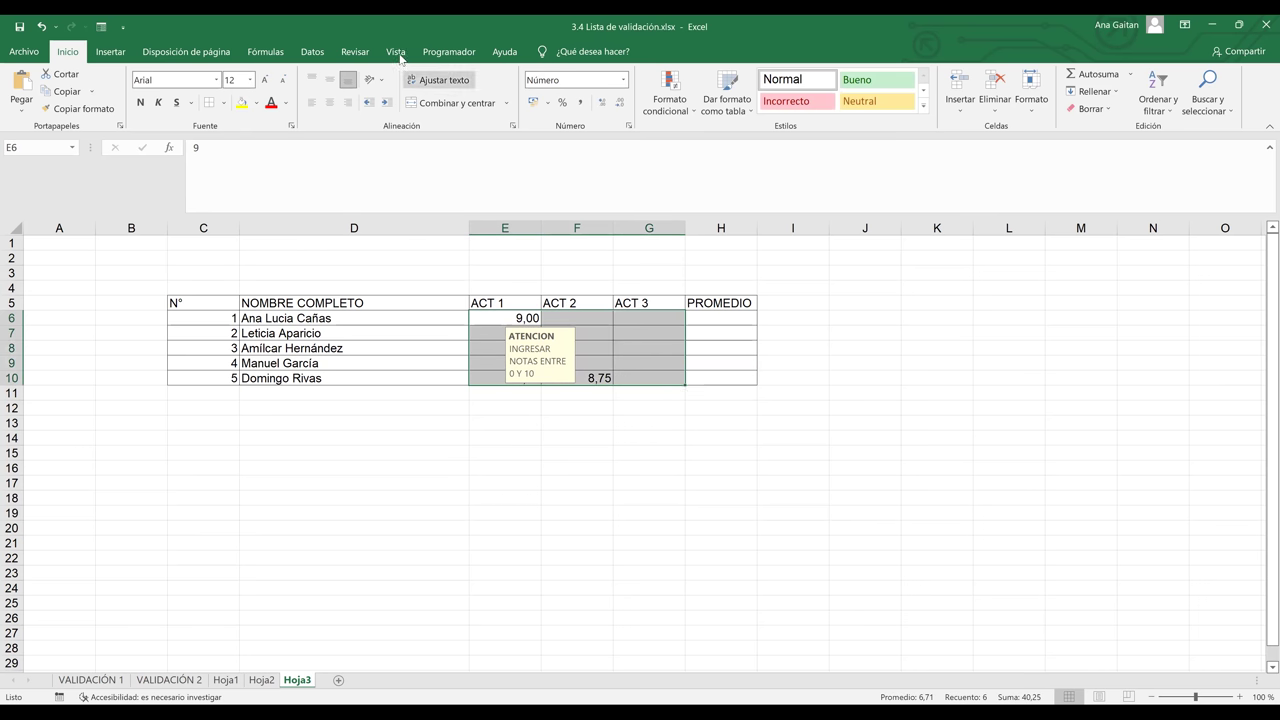
{"action": "left_click", "coordinate": [313, 52]}
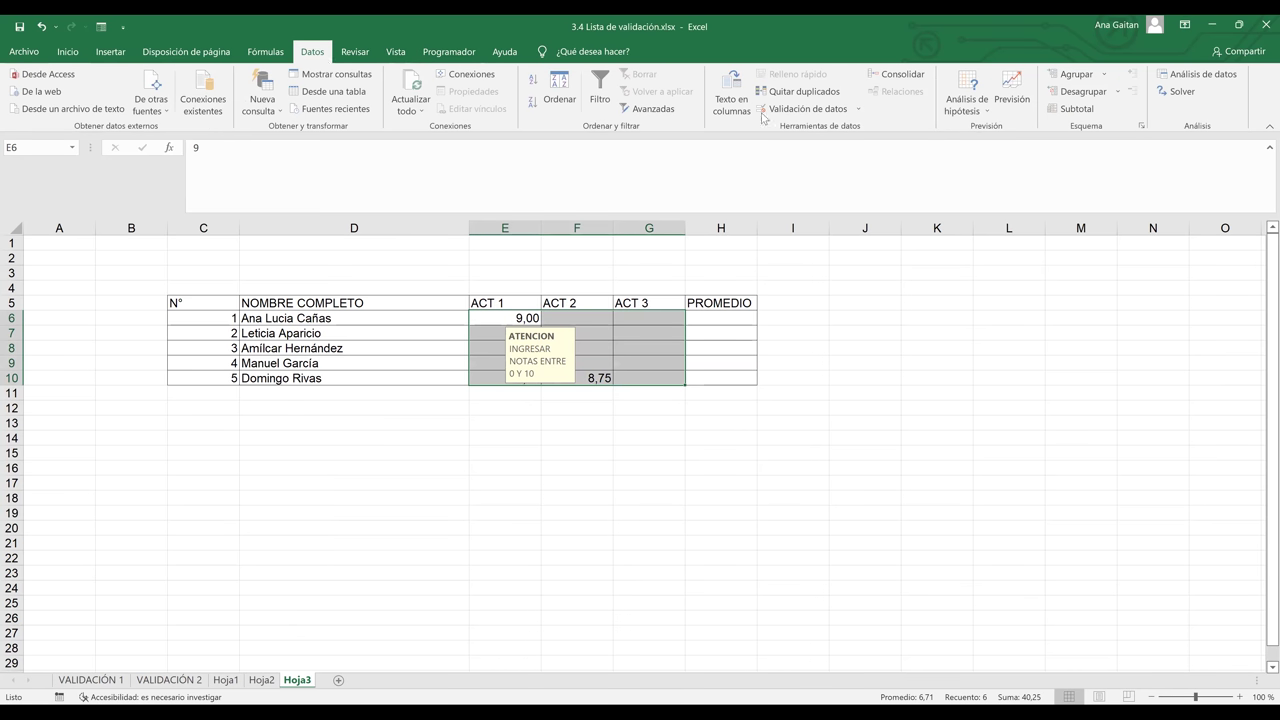
{"action": "left_click", "coordinate": [800, 112]}
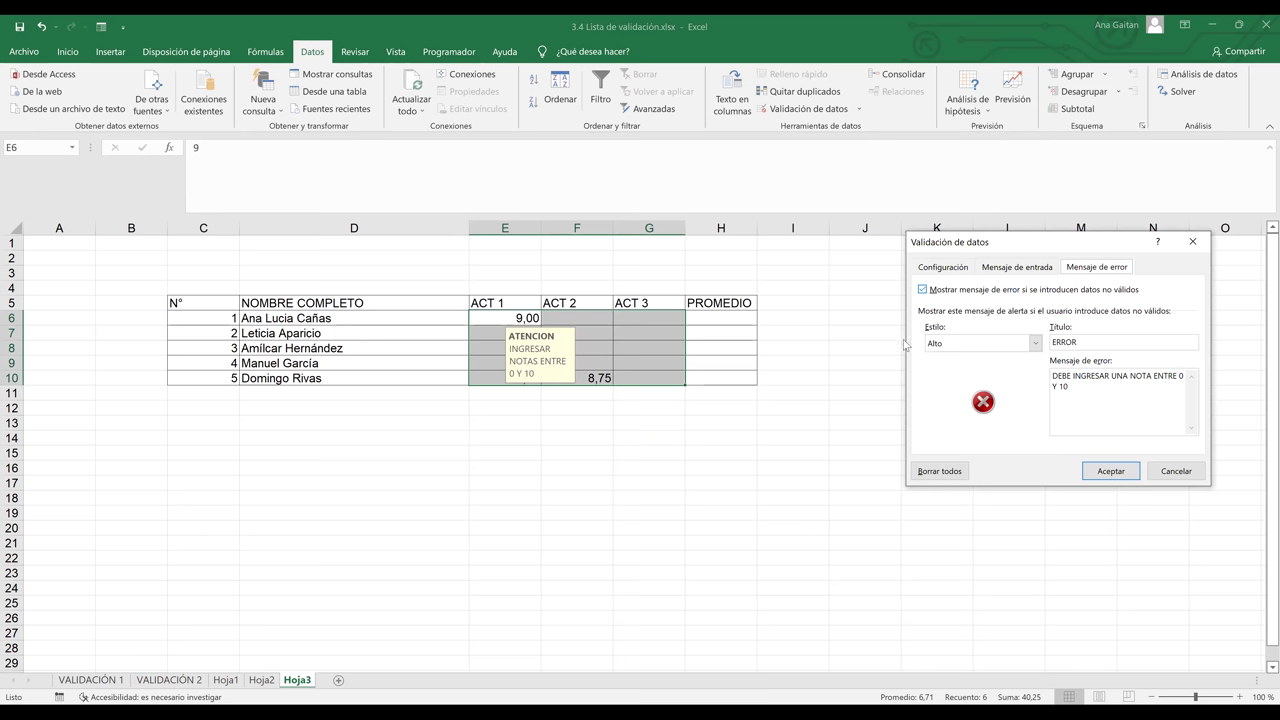
{"action": "key", "text": "ctrl+shift+Tab"}
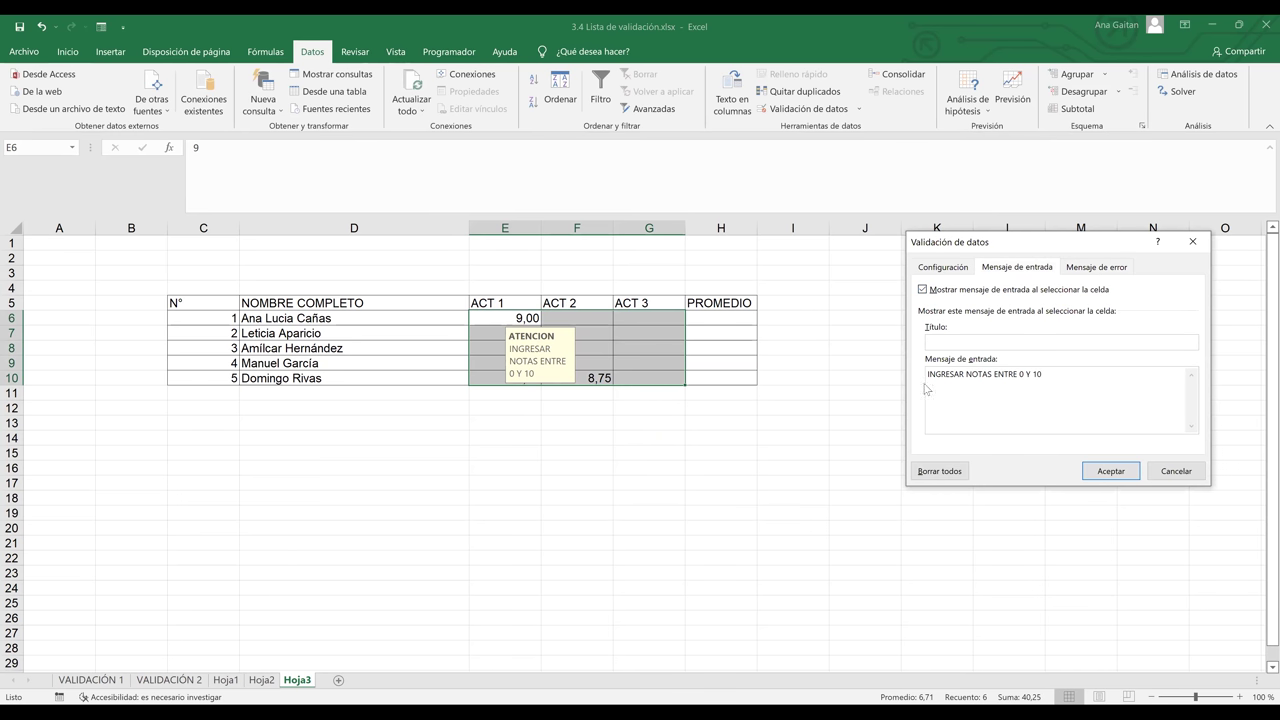
{"action": "key", "text": "ctrl+a"}
{"action": "key", "text": "Delete"}
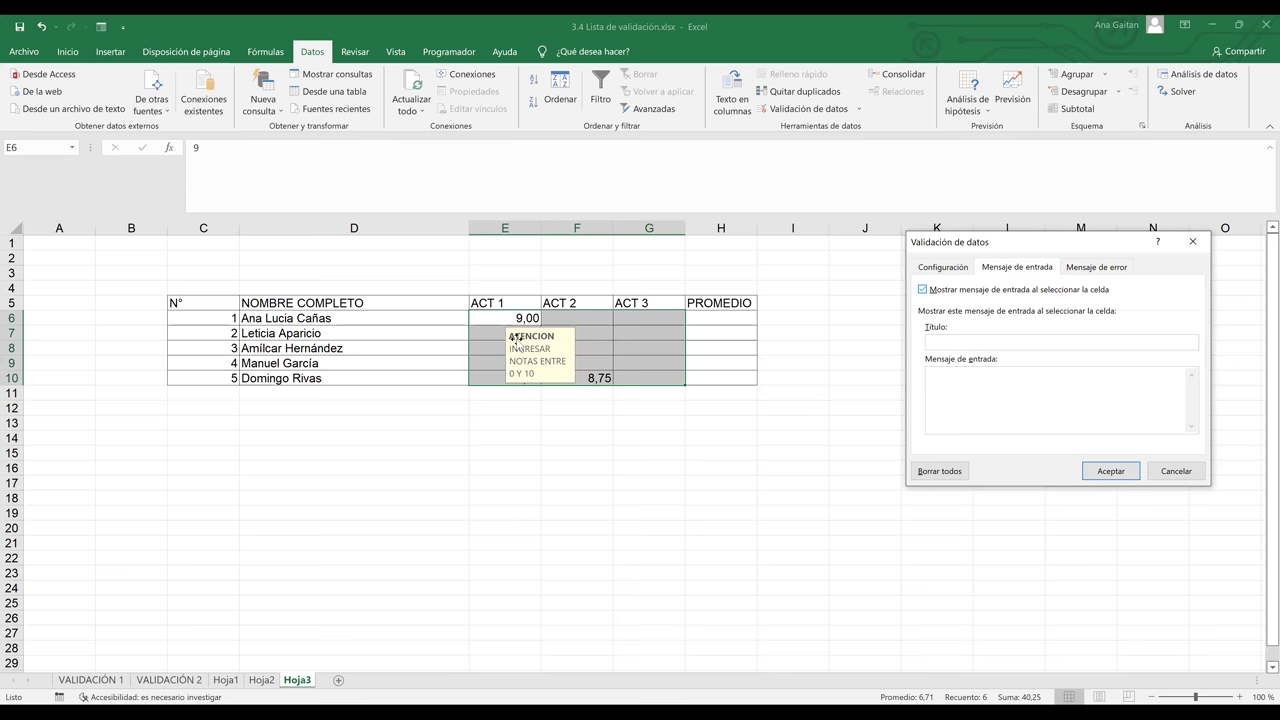
Close the validation dialog and finish the ACT 3 grades, ending with 4 and 3
{"action": "key", "text": "Return"}
{"action": "left_click", "coordinate": [522, 374]}
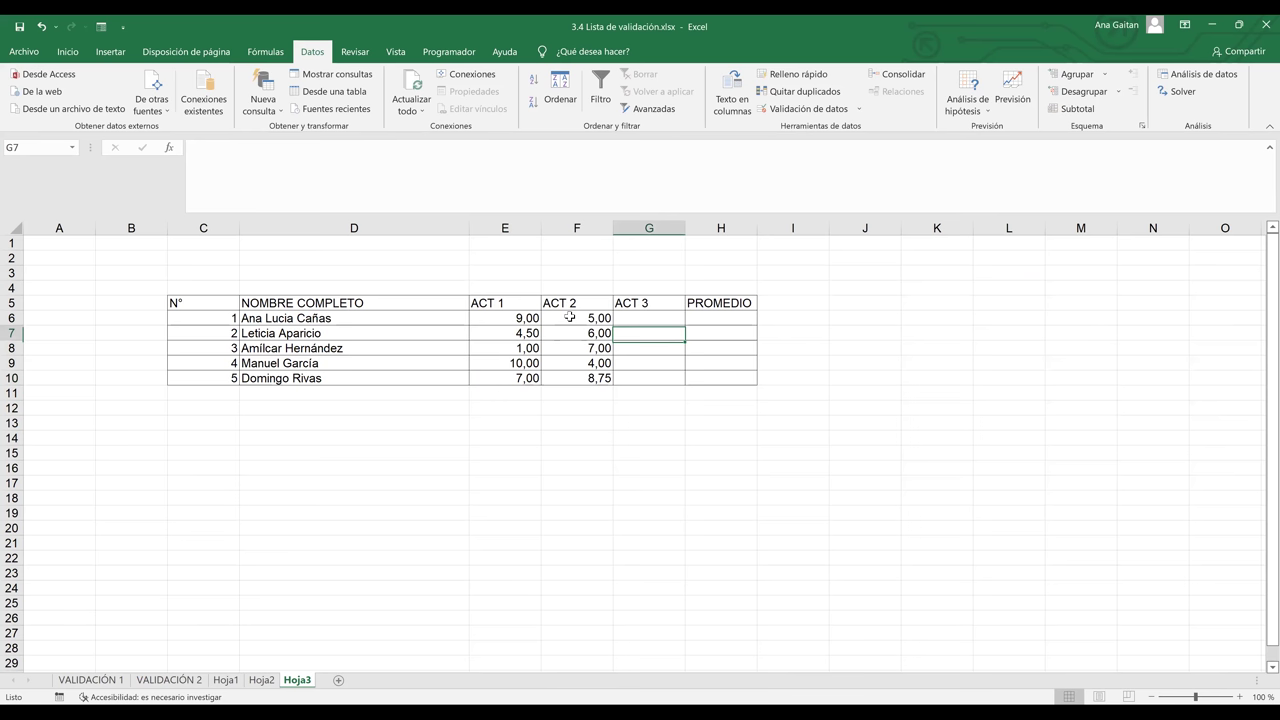
{"action": "type", "text": "4"}
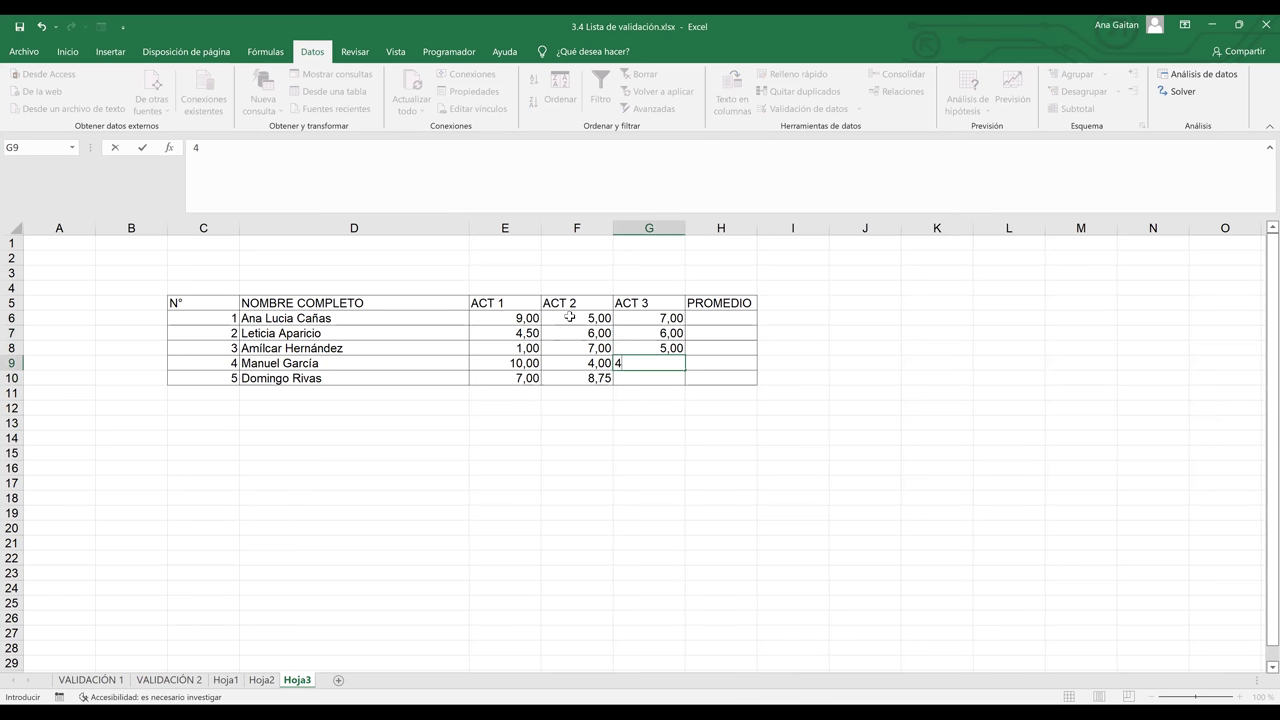
{"action": "key", "text": "Return"}
{"action": "type", "text": "3"}
{"action": "key", "text": "Return"}
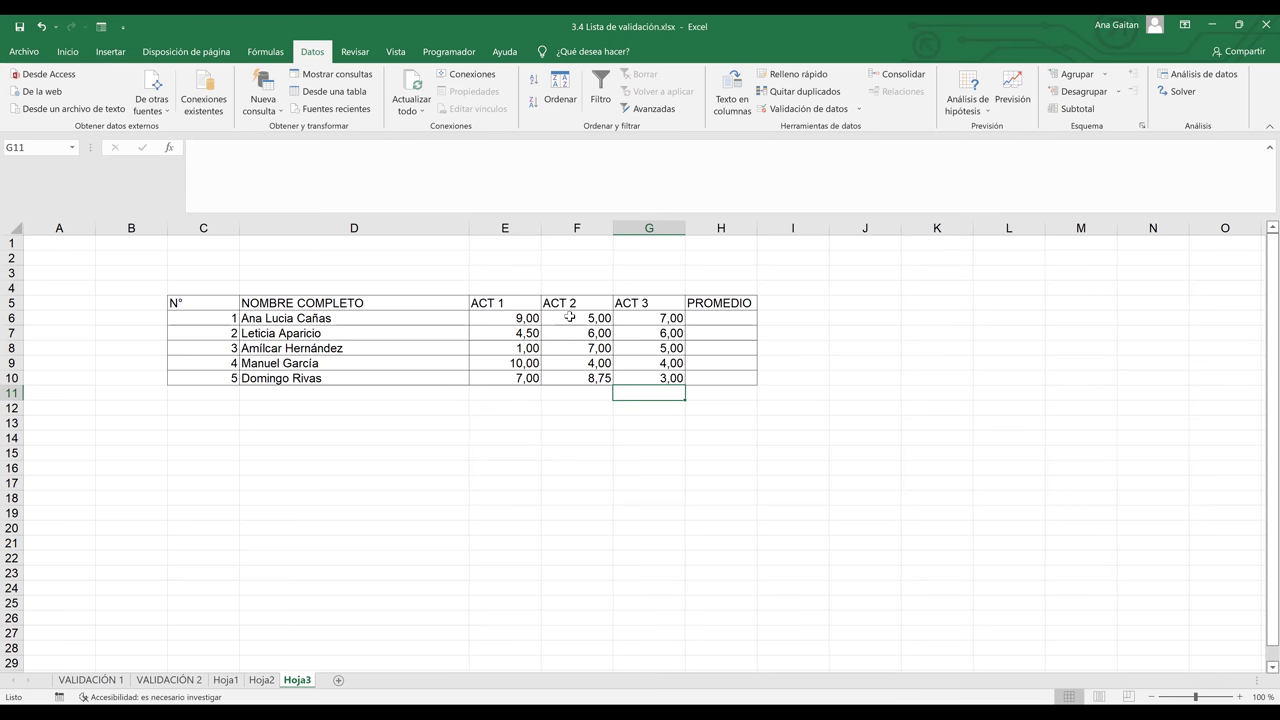
{"action": "left_click", "coordinate": [578, 384]}
{"action": "left_click", "coordinate": [601, 422]}
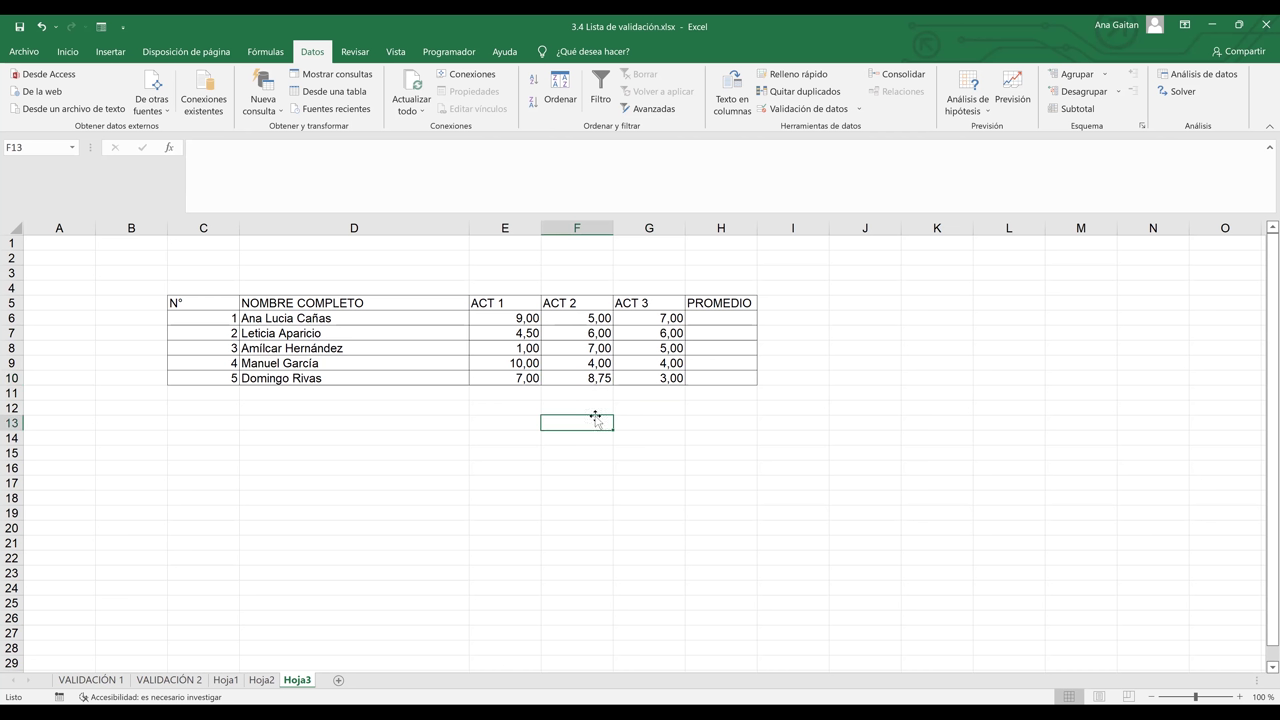
{"action": "left_click_drag", "start_coordinate": [510, 318], "coordinate": [677, 379]}
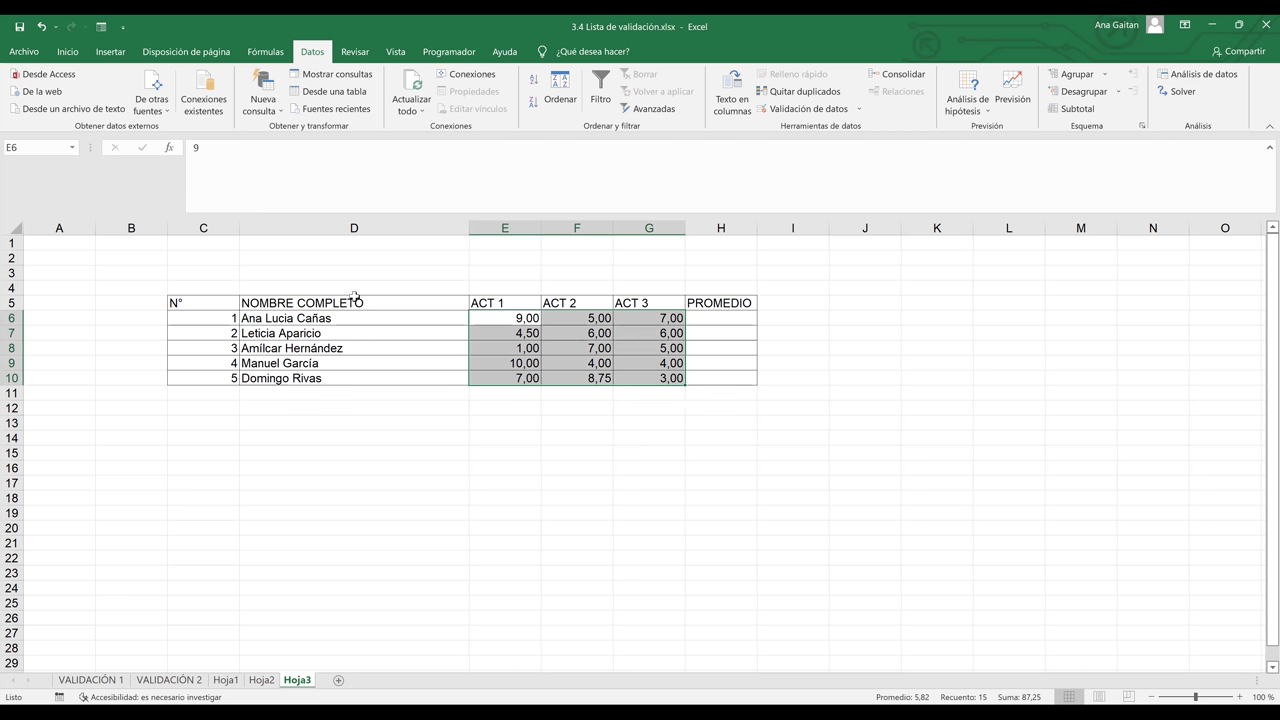
Add an Es mayor que 6,99 rule with Relleno verde con texto verde oscuro
{"action": "left_click", "coordinate": [68, 52]}
{"action": "left_click", "coordinate": [661, 106]}
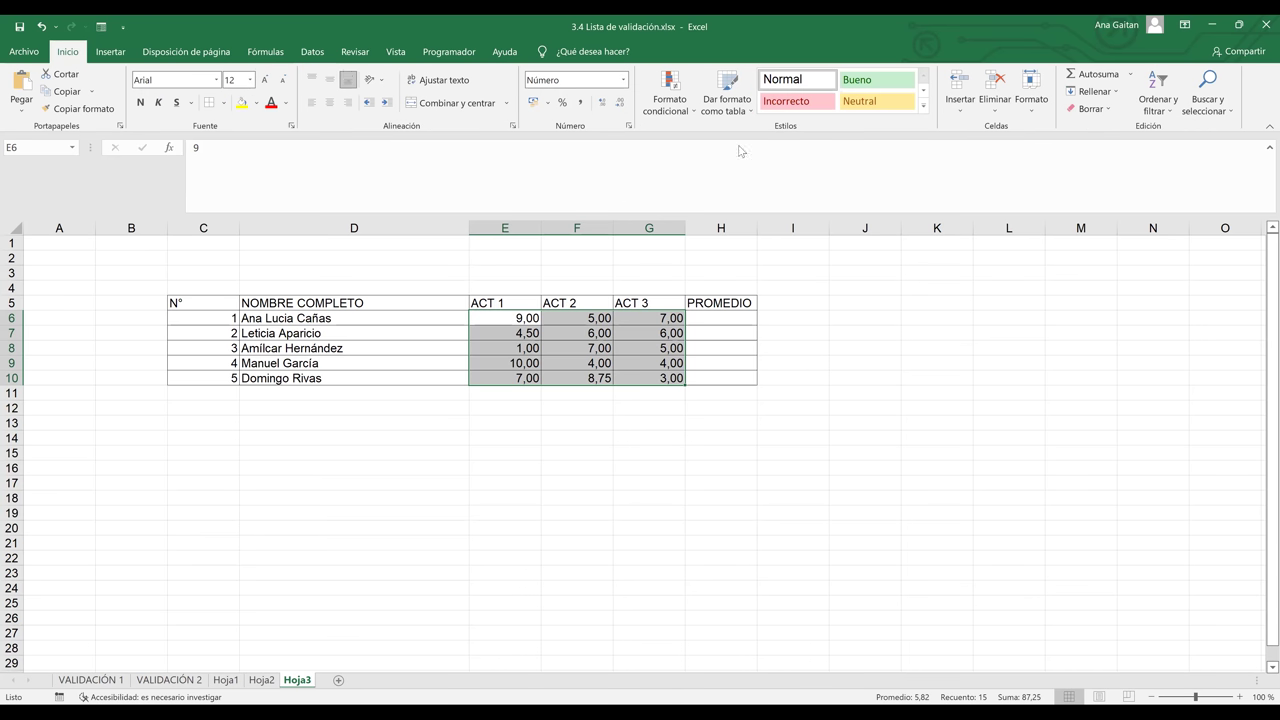
{"action": "mouse_move", "coordinate": [740, 148]}
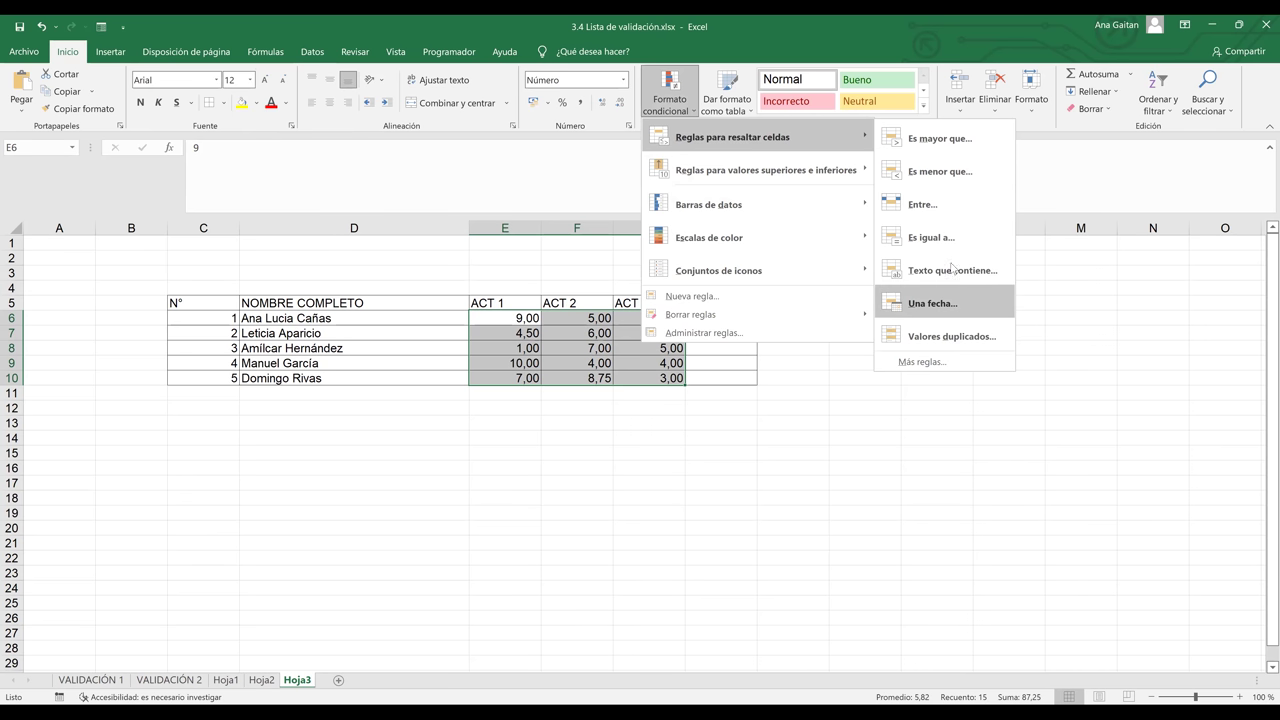
{"action": "left_click", "coordinate": [946, 150]}
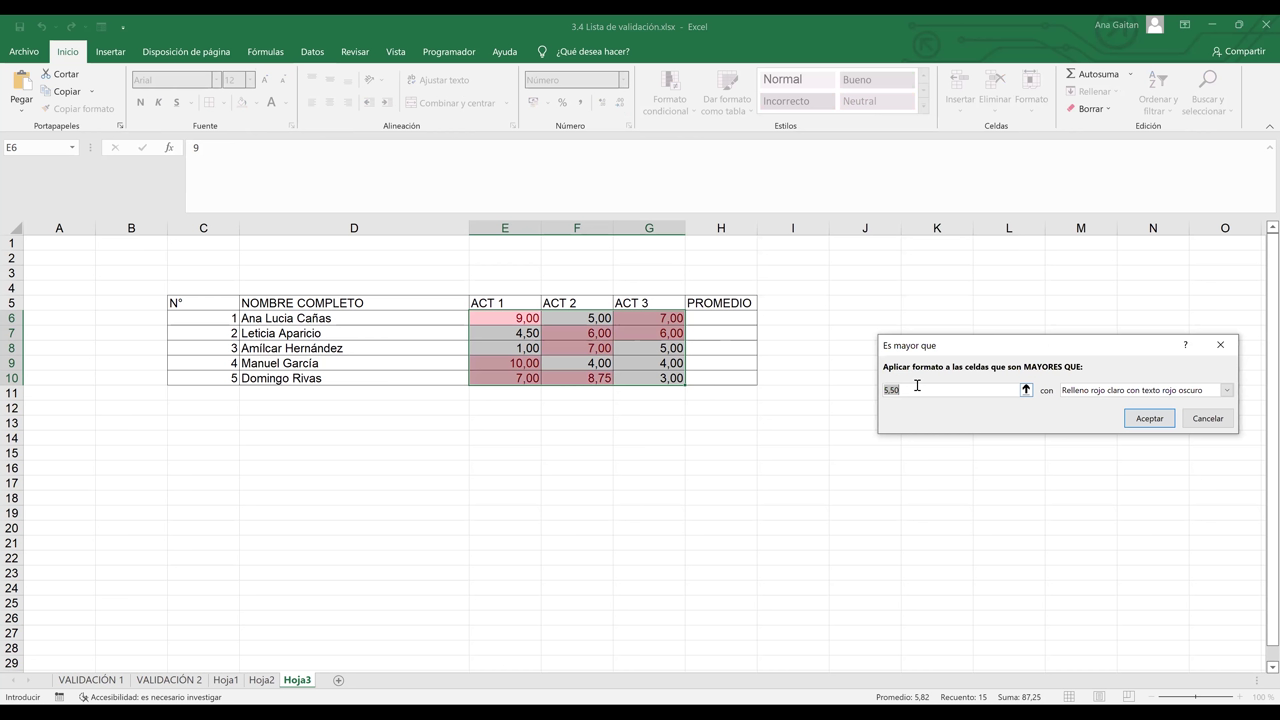
{"action": "key", "text": "BackSpace"}
{"action": "type", "text": "6"}
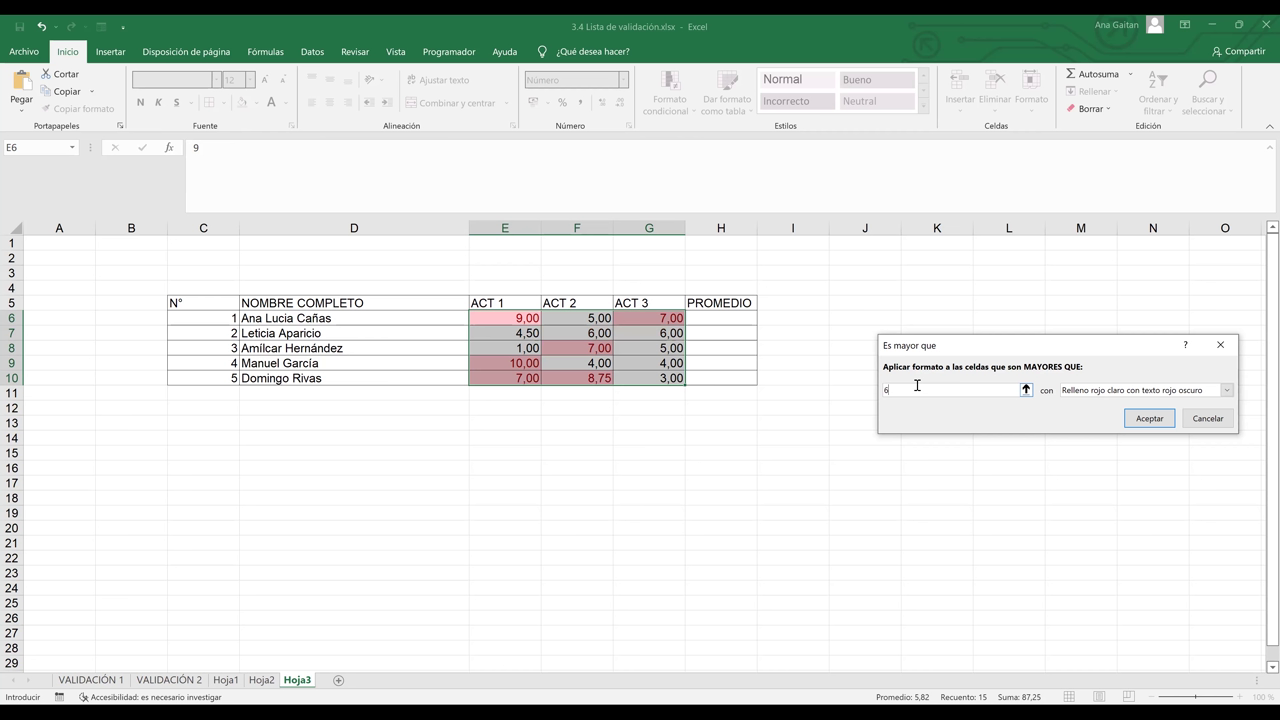
{"action": "type", "text": ",99"}
{"action": "left_click", "coordinate": [1129, 392]}
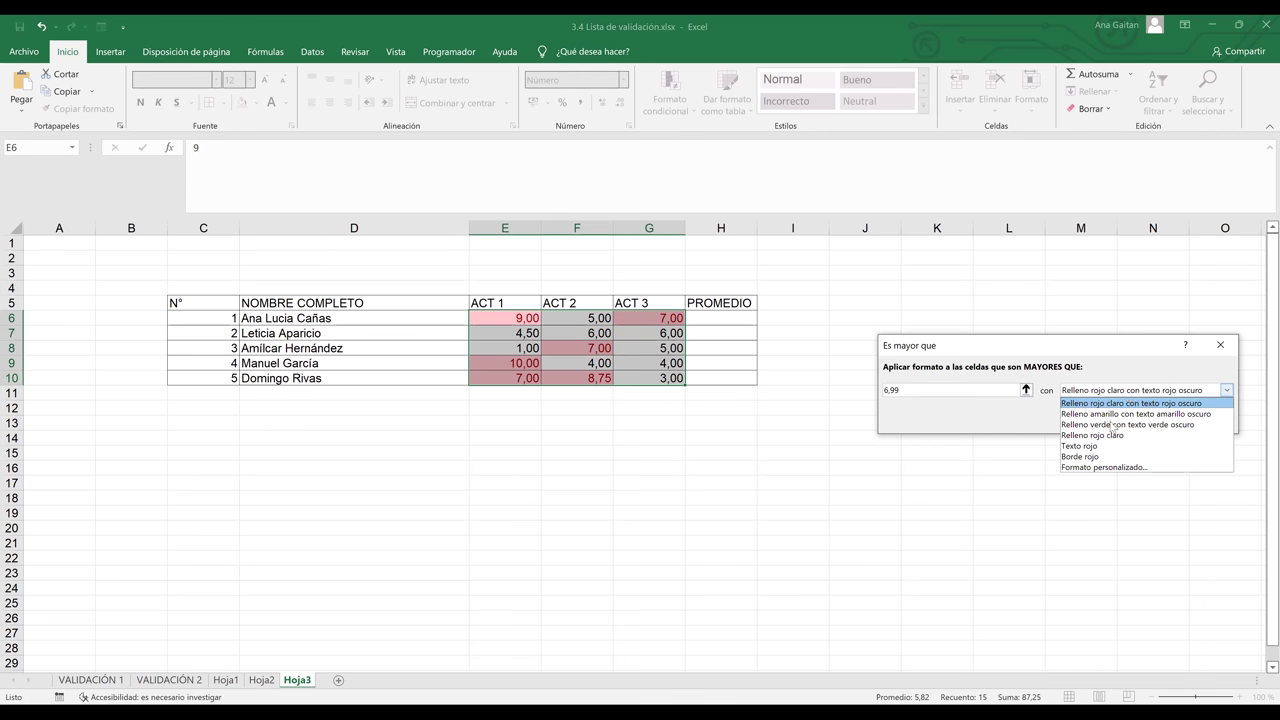
{"action": "left_click", "coordinate": [1111, 424]}
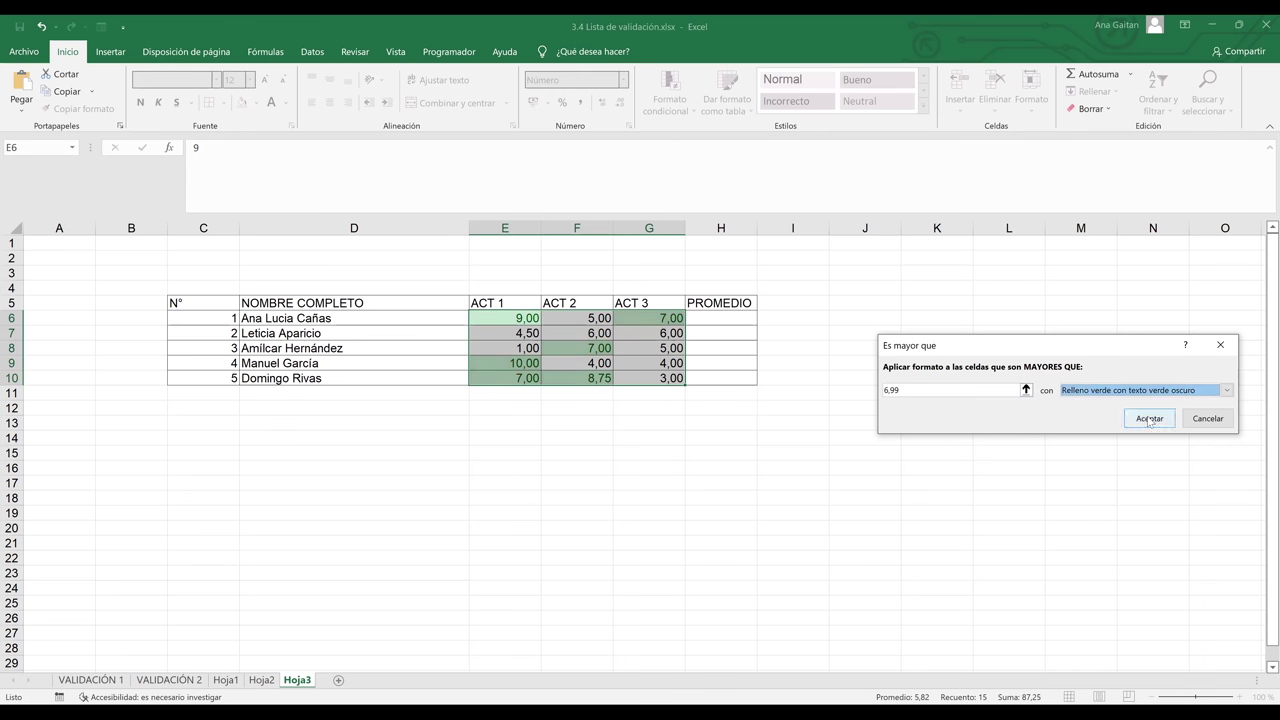
{"action": "left_click", "coordinate": [1149, 420]}
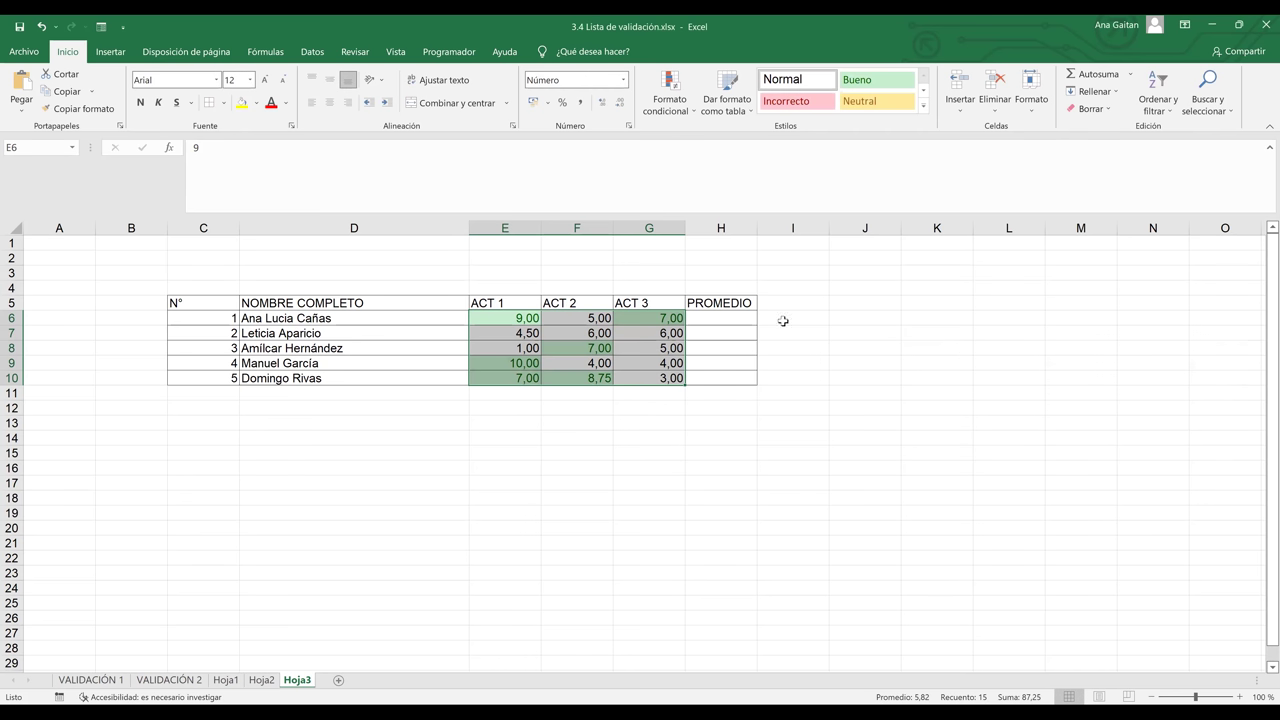
Enter =PROMEDIO(E6:G6) in H6 to average the first student's grades
{"action": "left_click", "coordinate": [733, 325]}
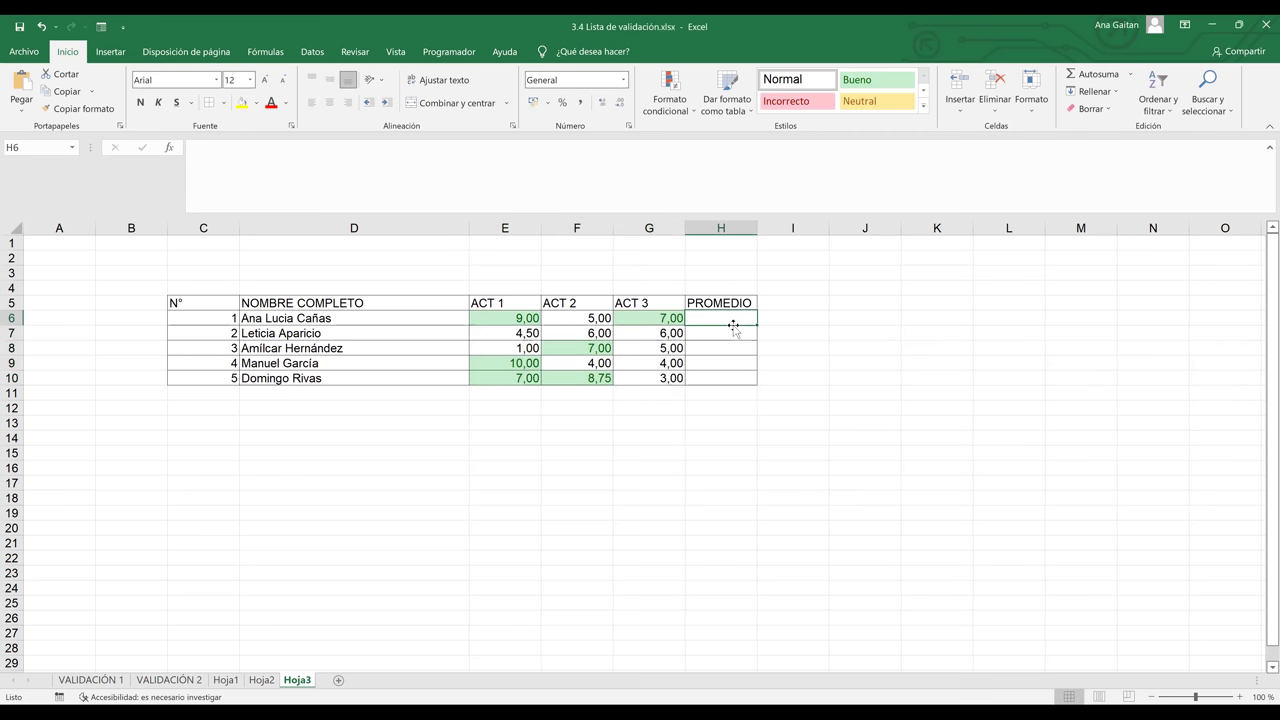
{"action": "type", "text": "="}
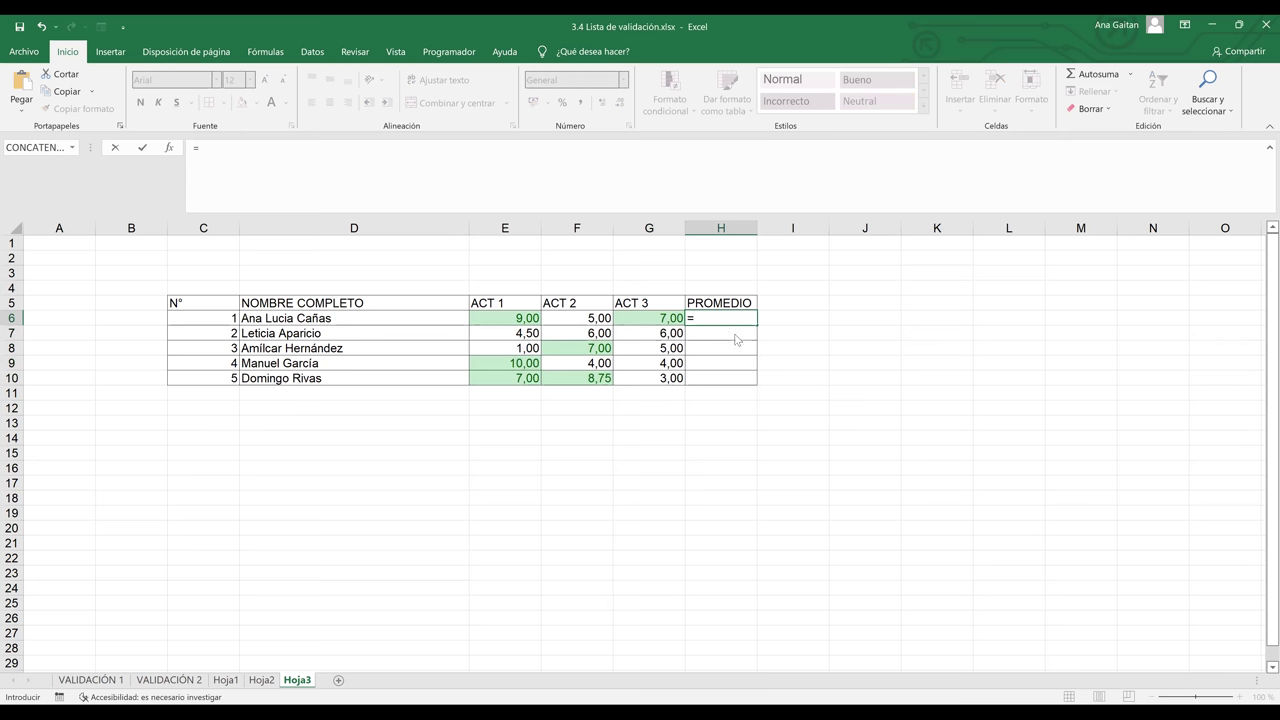
{"action": "type", "text": "PROM"}
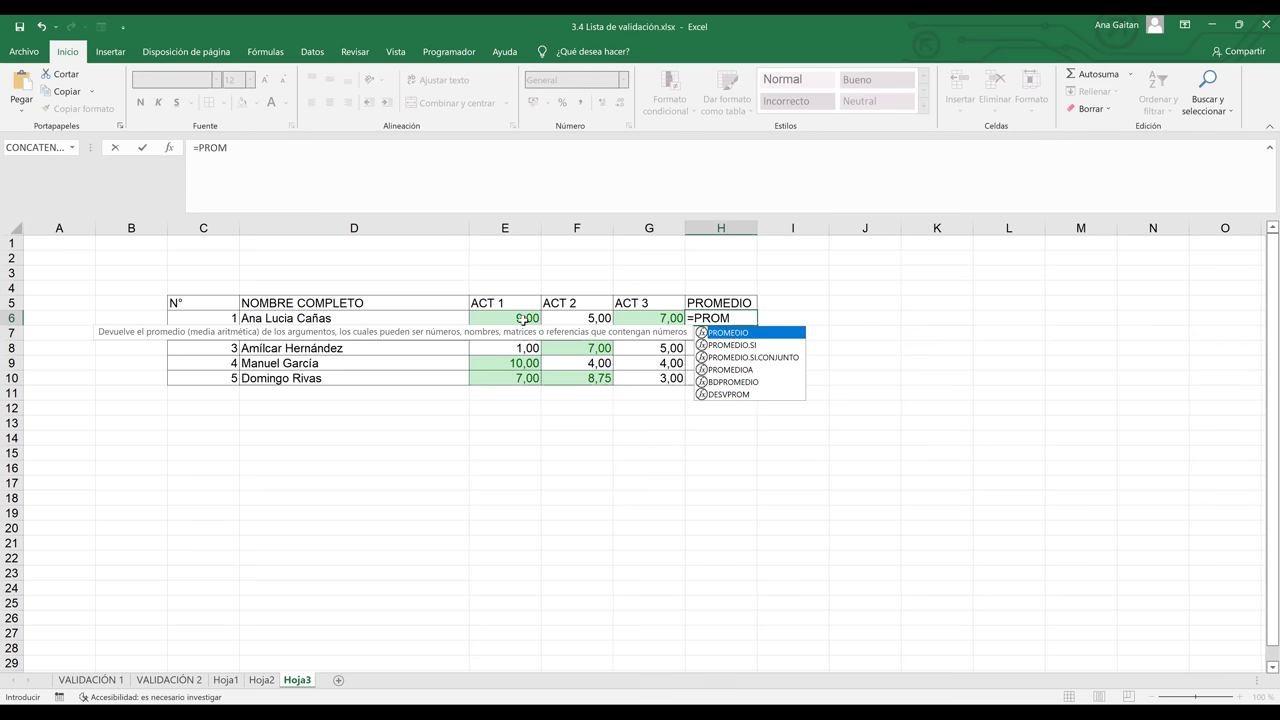
{"action": "key", "text": "Tab"}
{"action": "left_click", "coordinate": [522, 318]}
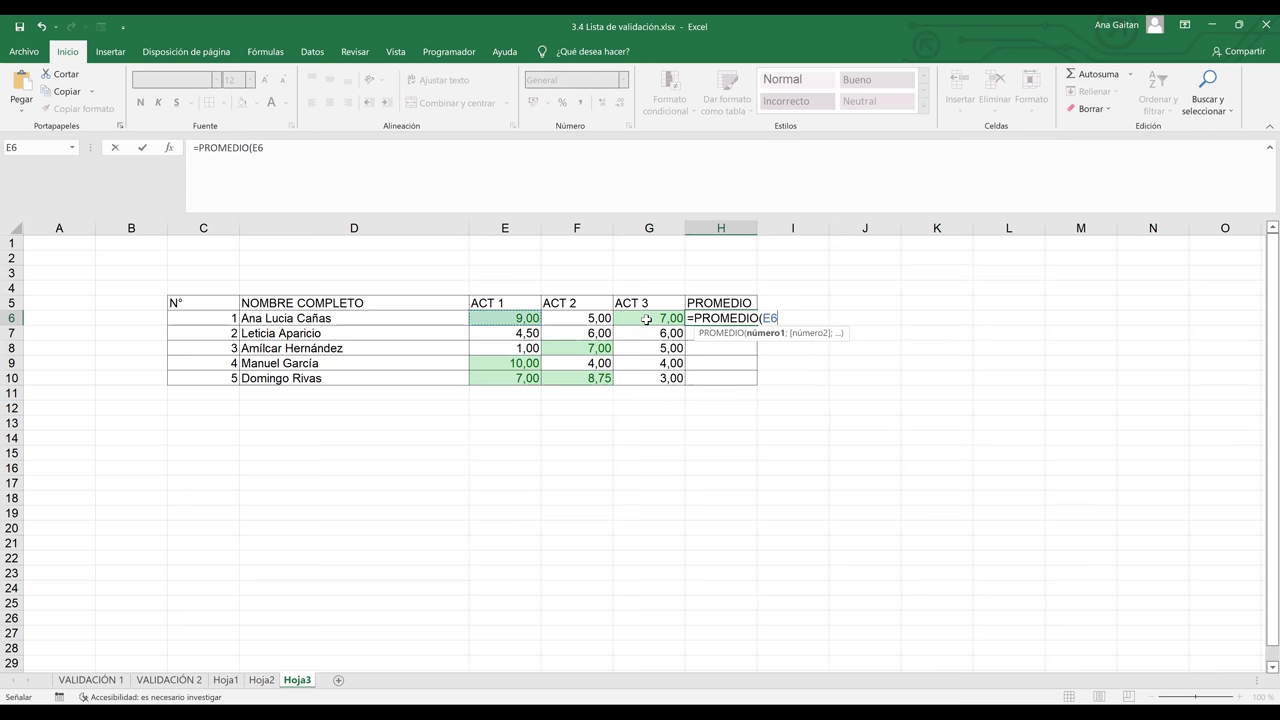
{"action": "left_click", "coordinate": [646, 319], "text": "shift"}
{"action": "key", "text": "Return"}
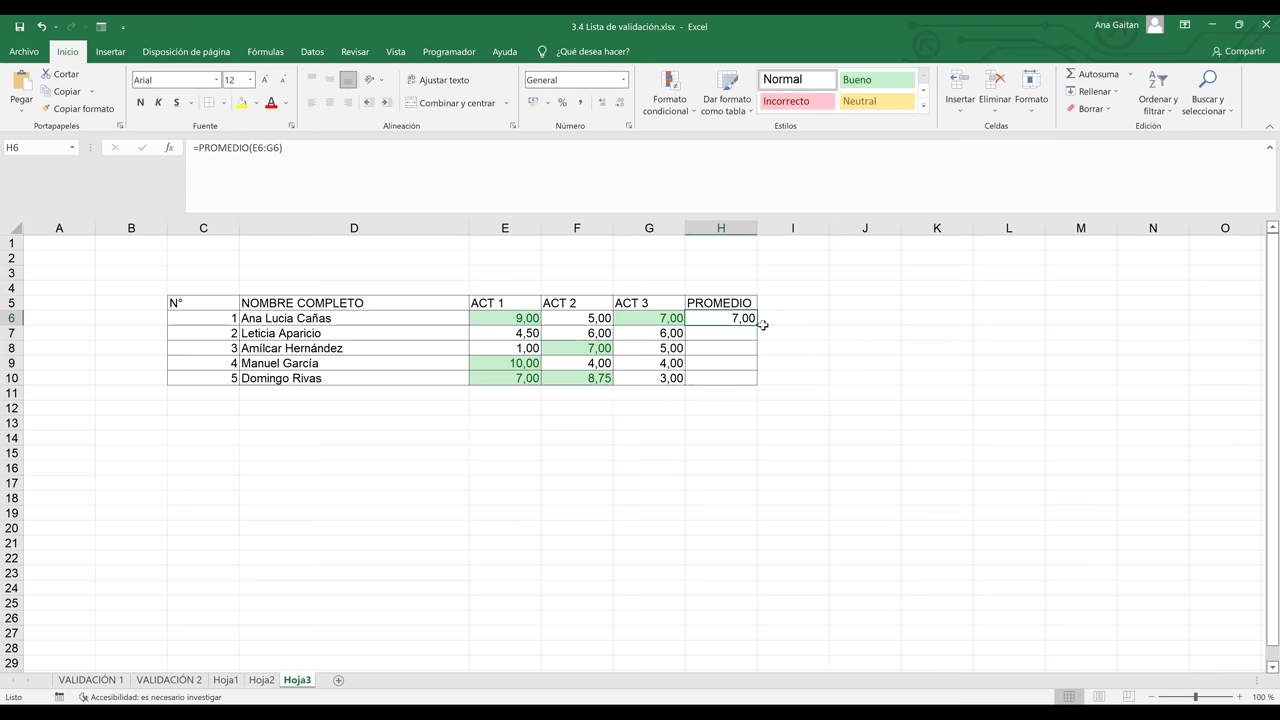
Fill the average formula down to H10, then switch to Hoja2
{"action": "left_click_drag", "start_coordinate": [756, 324], "coordinate": [820, 413]}
{"action": "left_click", "coordinate": [820, 412]}
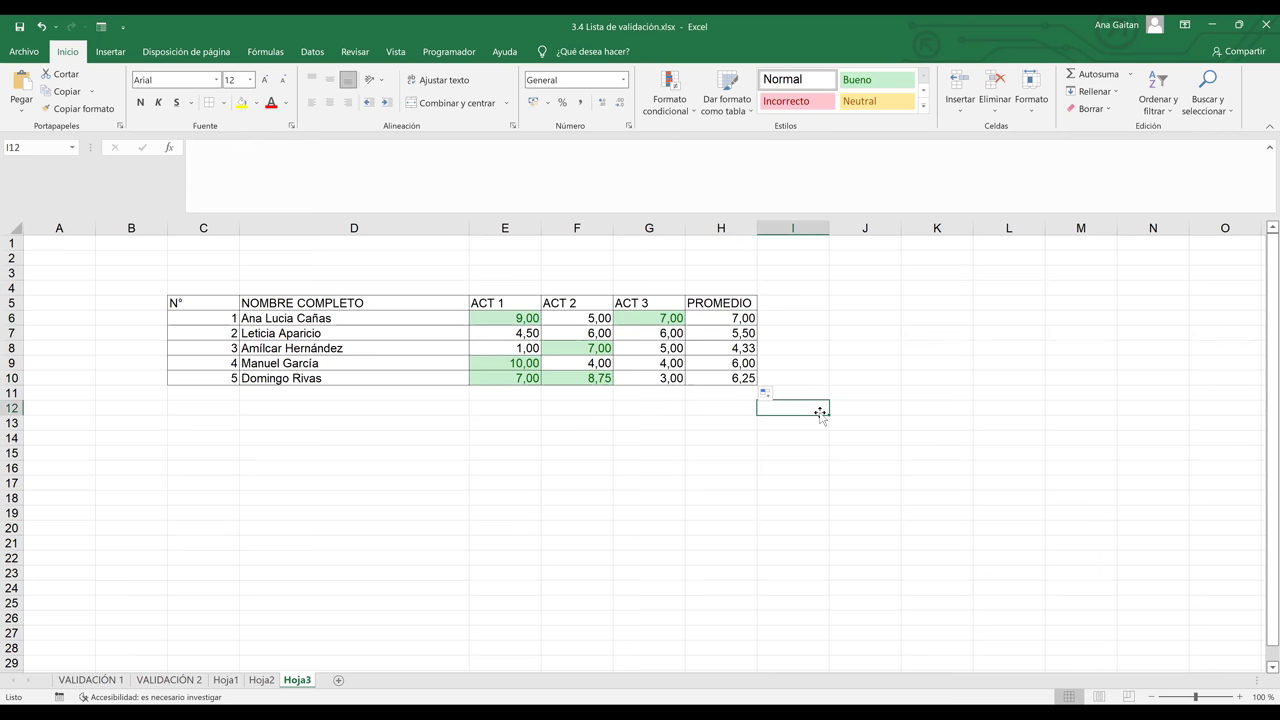
{"action": "left_click", "coordinate": [397, 337]}
{"action": "left_click", "coordinate": [262, 680]}
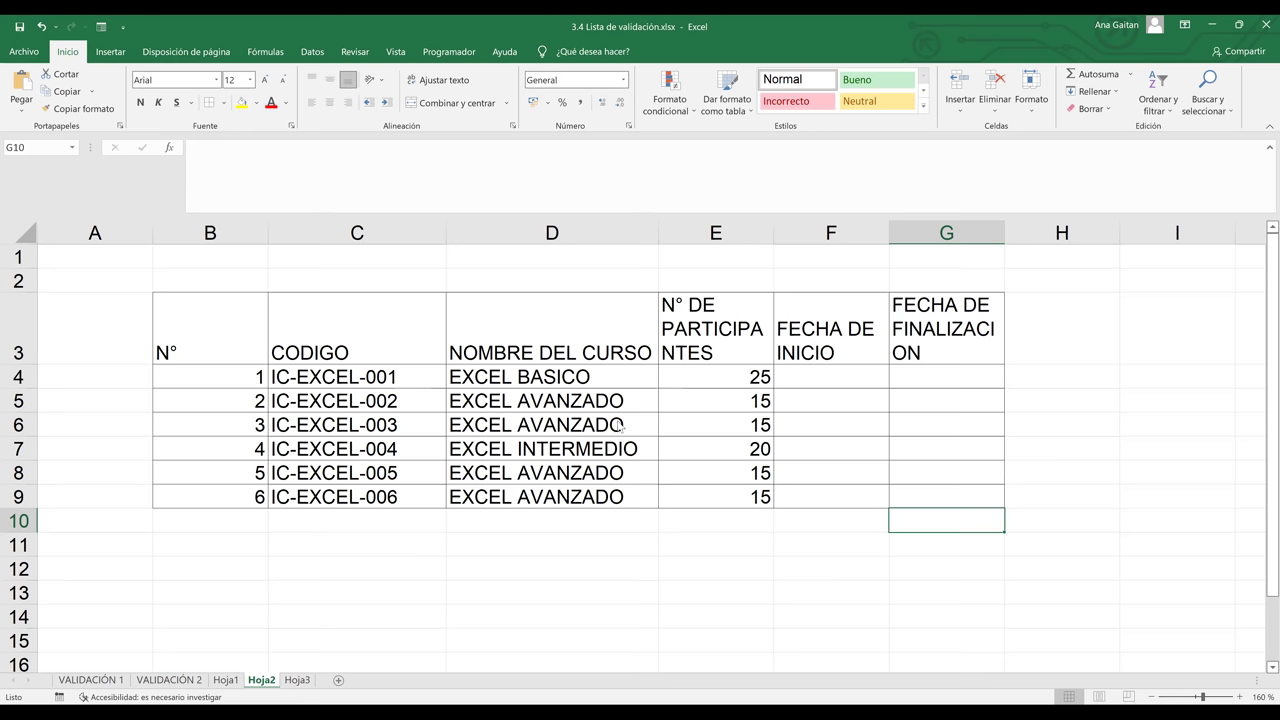
Return to the Hoja3 sheet and review the grade range E6:G10
{"action": "left_click", "coordinate": [298, 680]}
{"action": "left_click", "coordinate": [528, 322]}
{"action": "left_click_drag", "start_coordinate": [528, 322], "coordinate": [648, 379]}
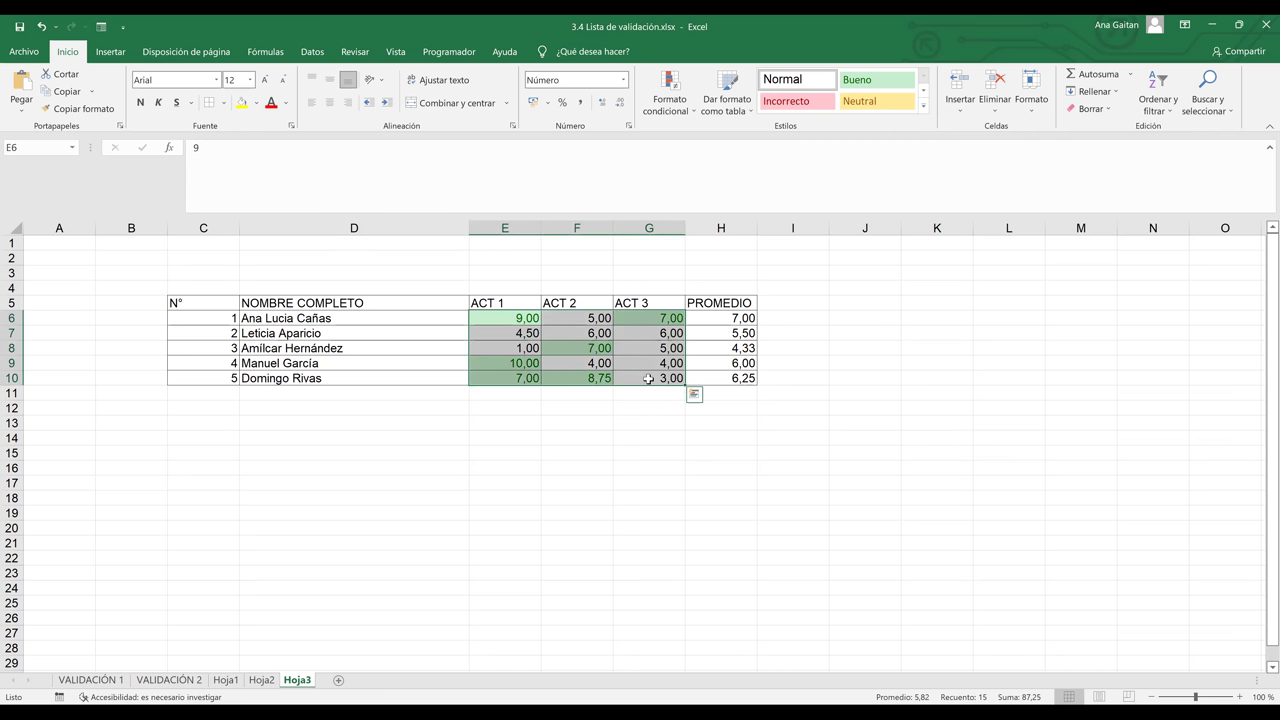
{"action": "left_click", "coordinate": [649, 423]}
{"action": "left_click", "coordinate": [600, 350]}
Test entering 50 in F6, cancel the ERROR alert so 5,00 remains
{"action": "left_click", "coordinate": [594, 318]}
{"action": "type", "text": "5"}
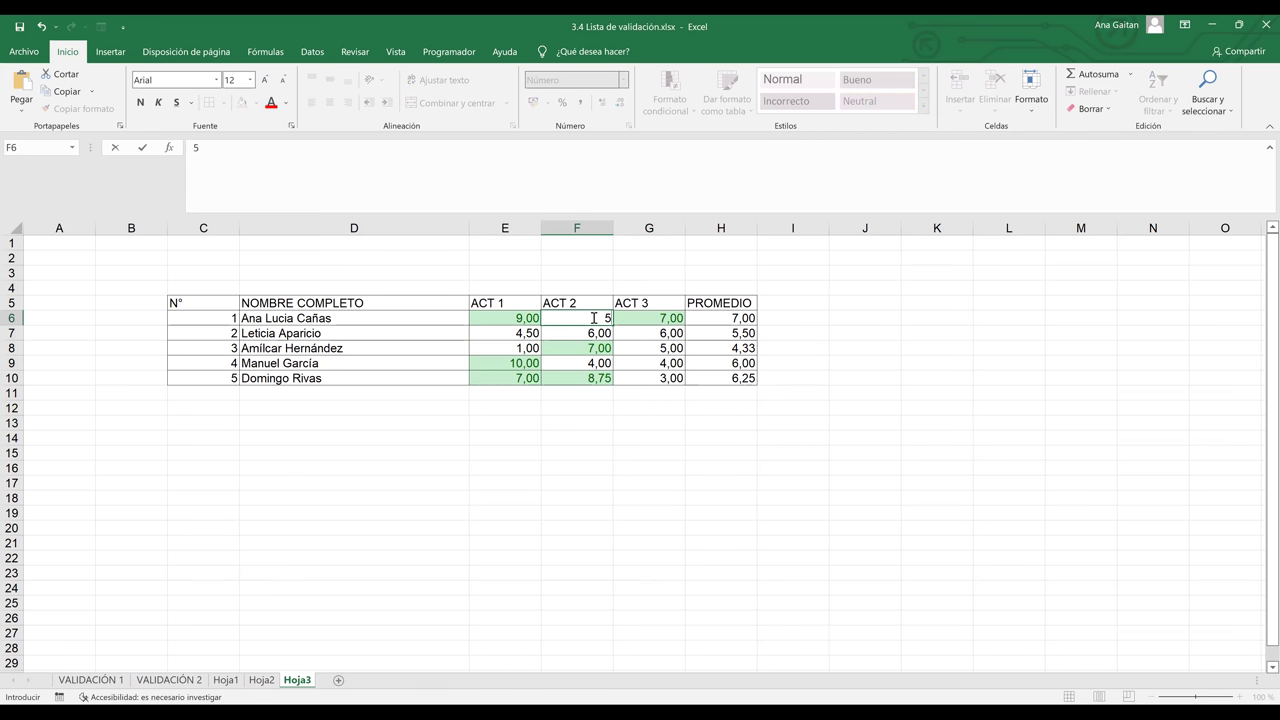
{"action": "type", "text": "0"}
{"action": "key", "text": "Return"}
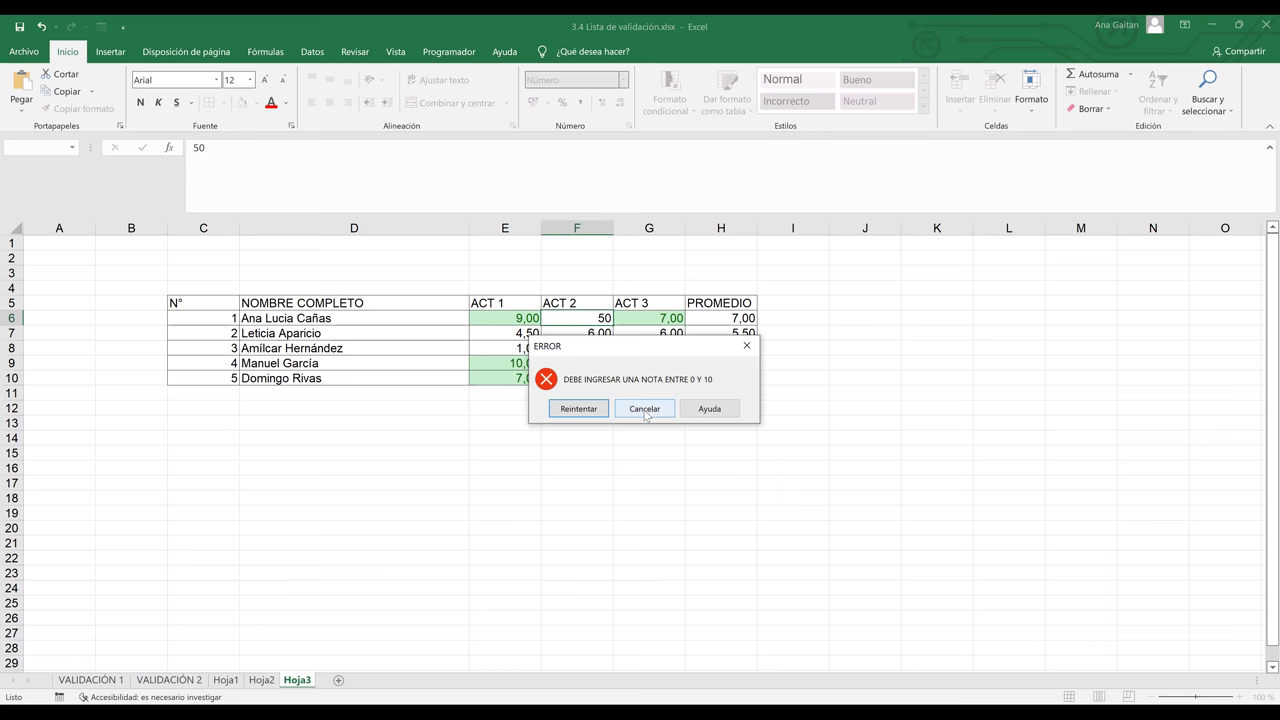
{"action": "key", "text": "Escape"}
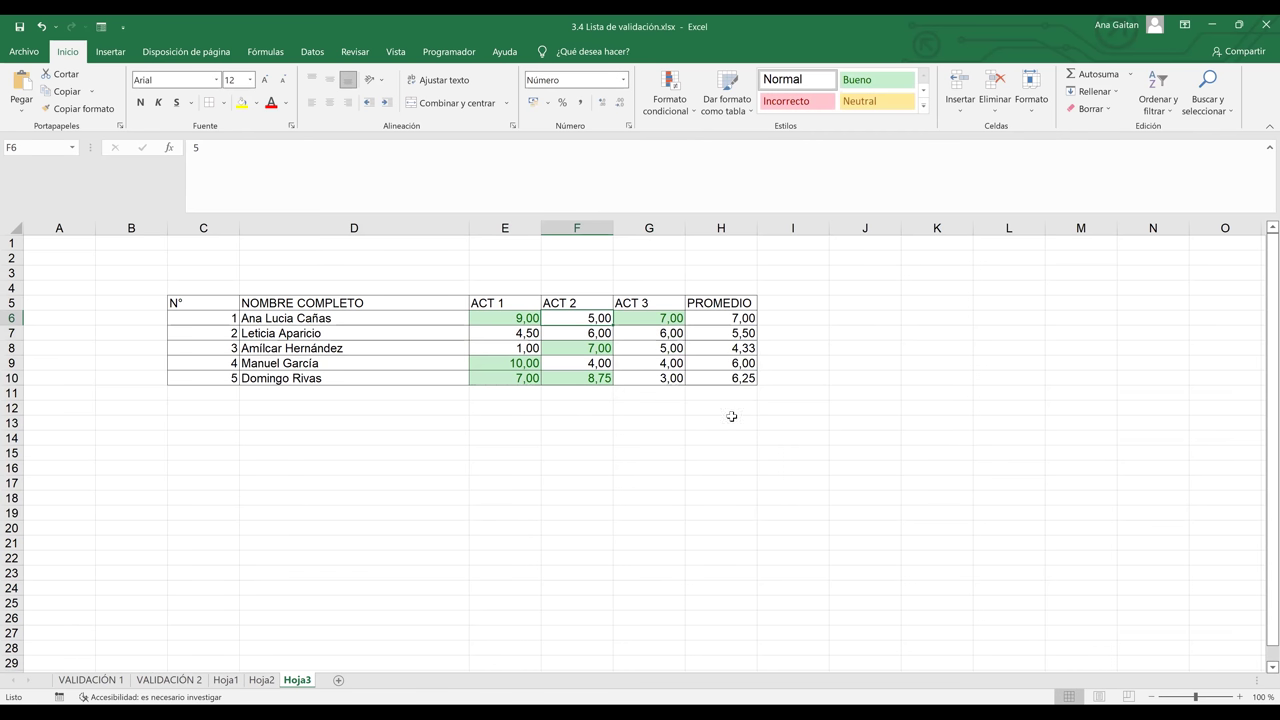
{"action": "left_click", "coordinate": [738, 423]}
{"action": "left_click", "coordinate": [507, 316]}
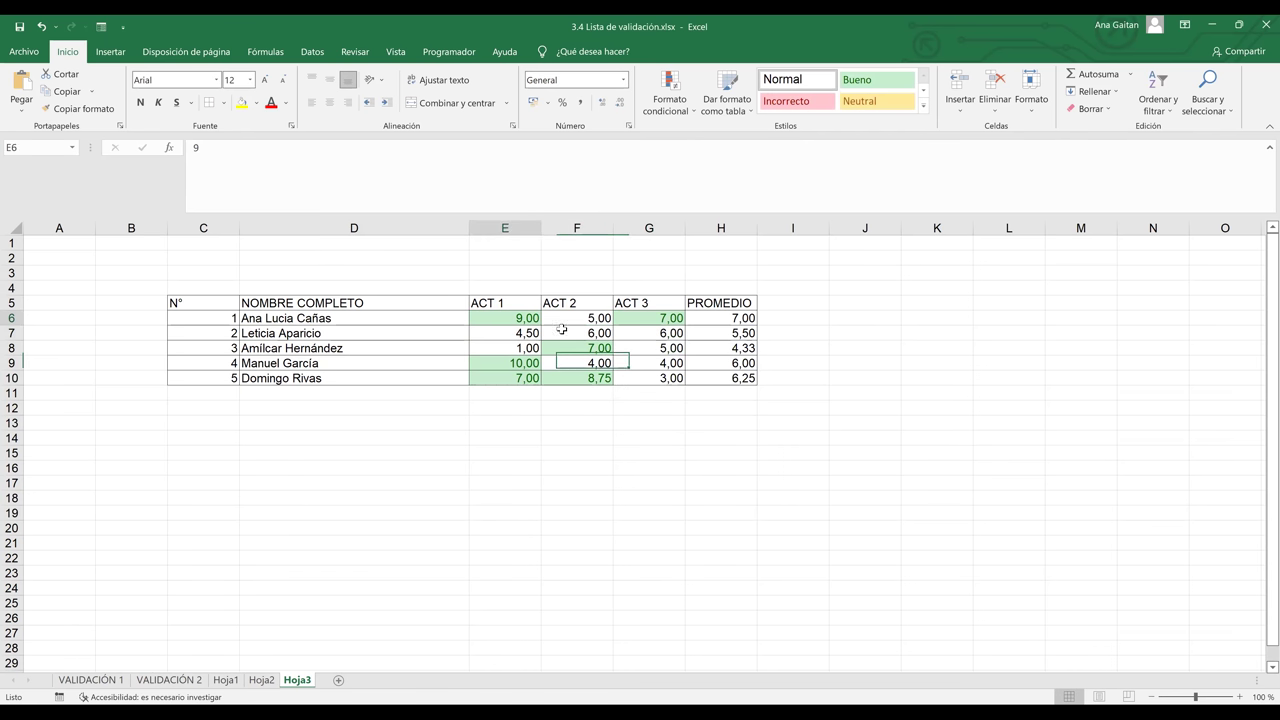
{"action": "left_click_drag", "start_coordinate": [666, 334], "coordinate": [677, 376]}
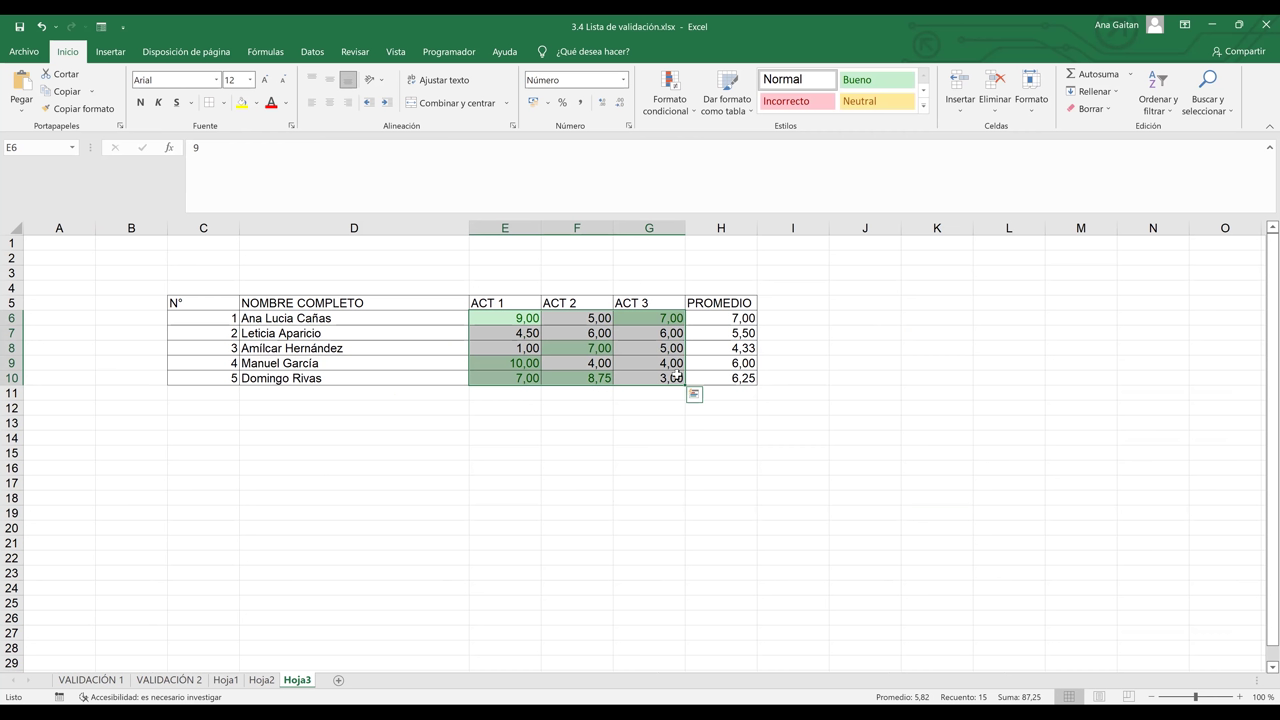
{"action": "left_click", "coordinate": [658, 449]}
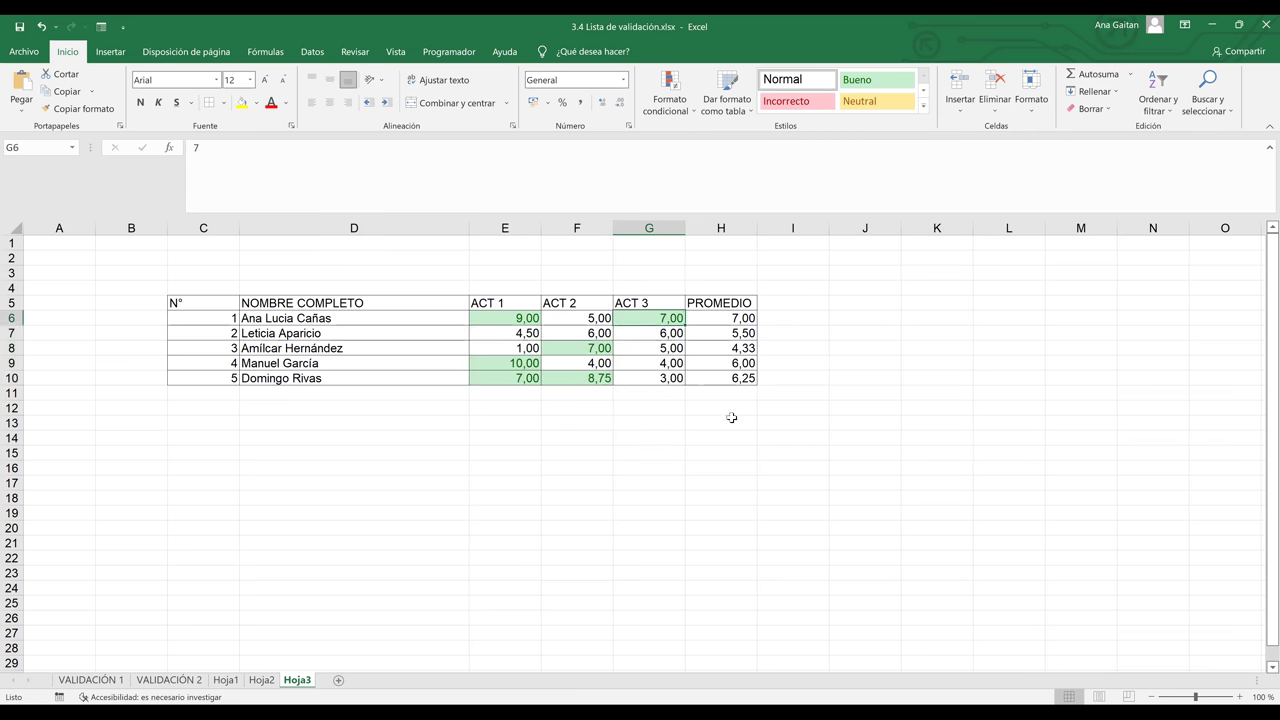
{"action": "left_click", "coordinate": [754, 452]}
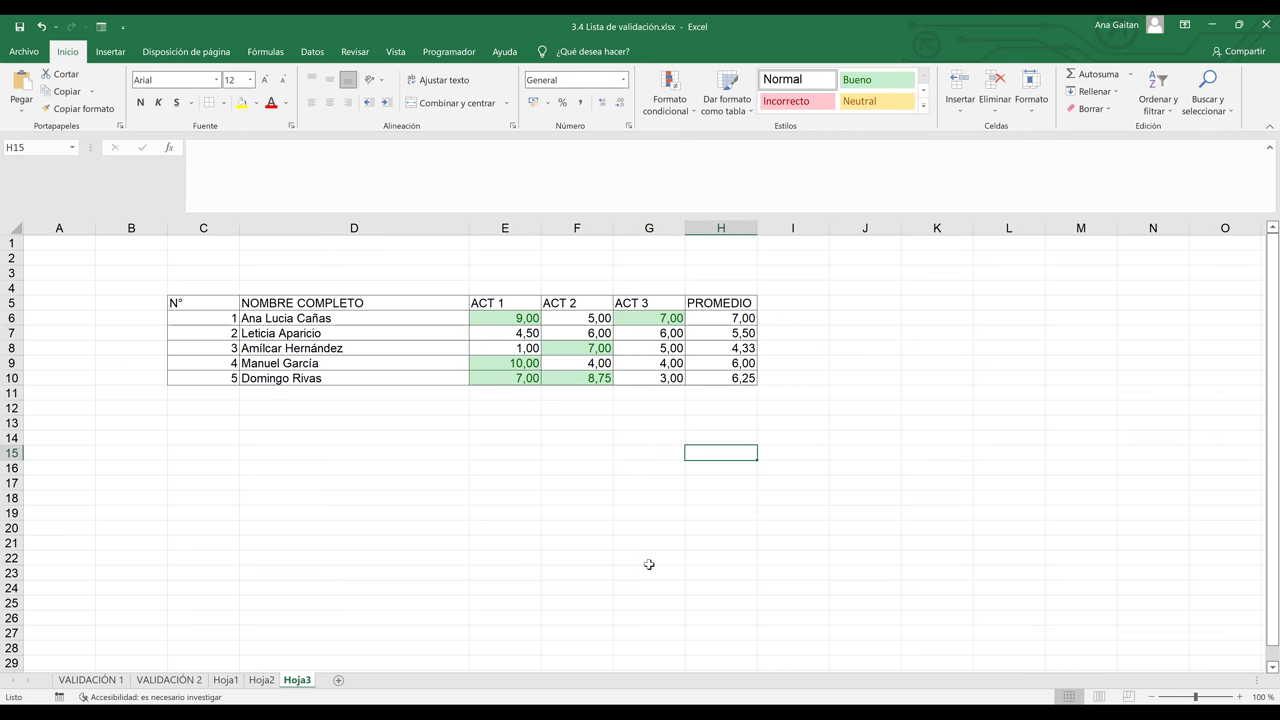